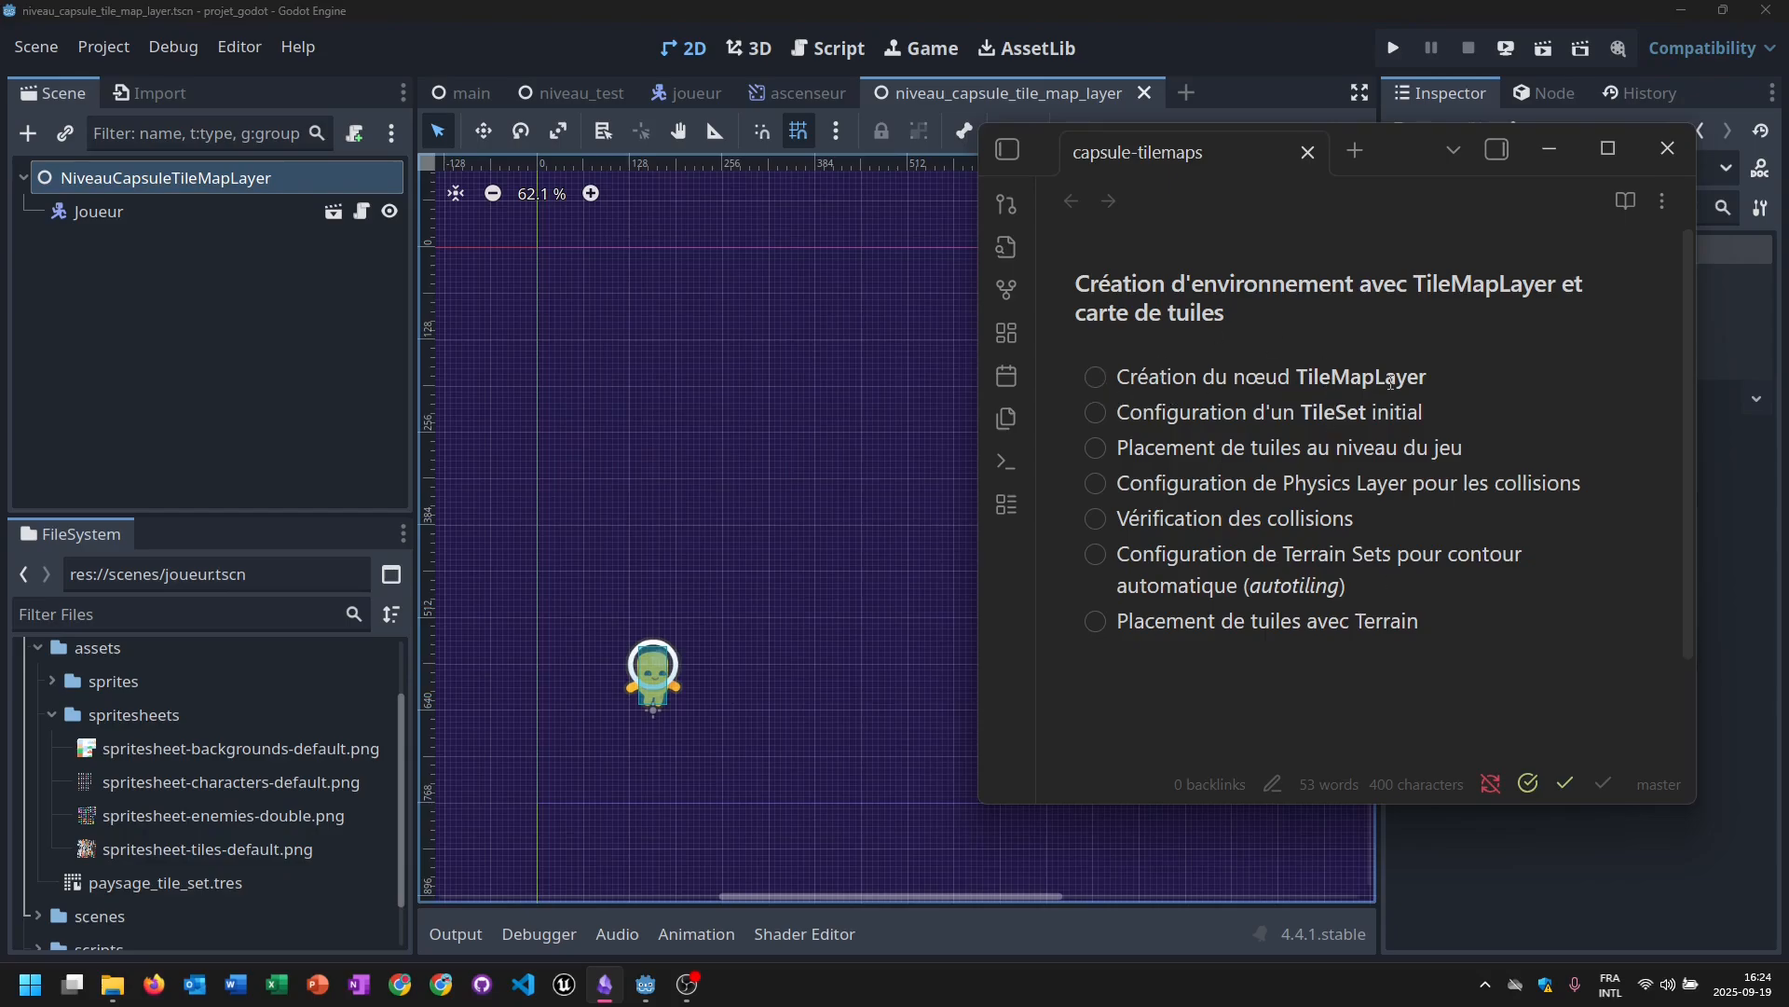
Return to Godot and run the current scene to preview it, and close the game window.
{"action": "left_click", "coordinate": [1559, 164]}
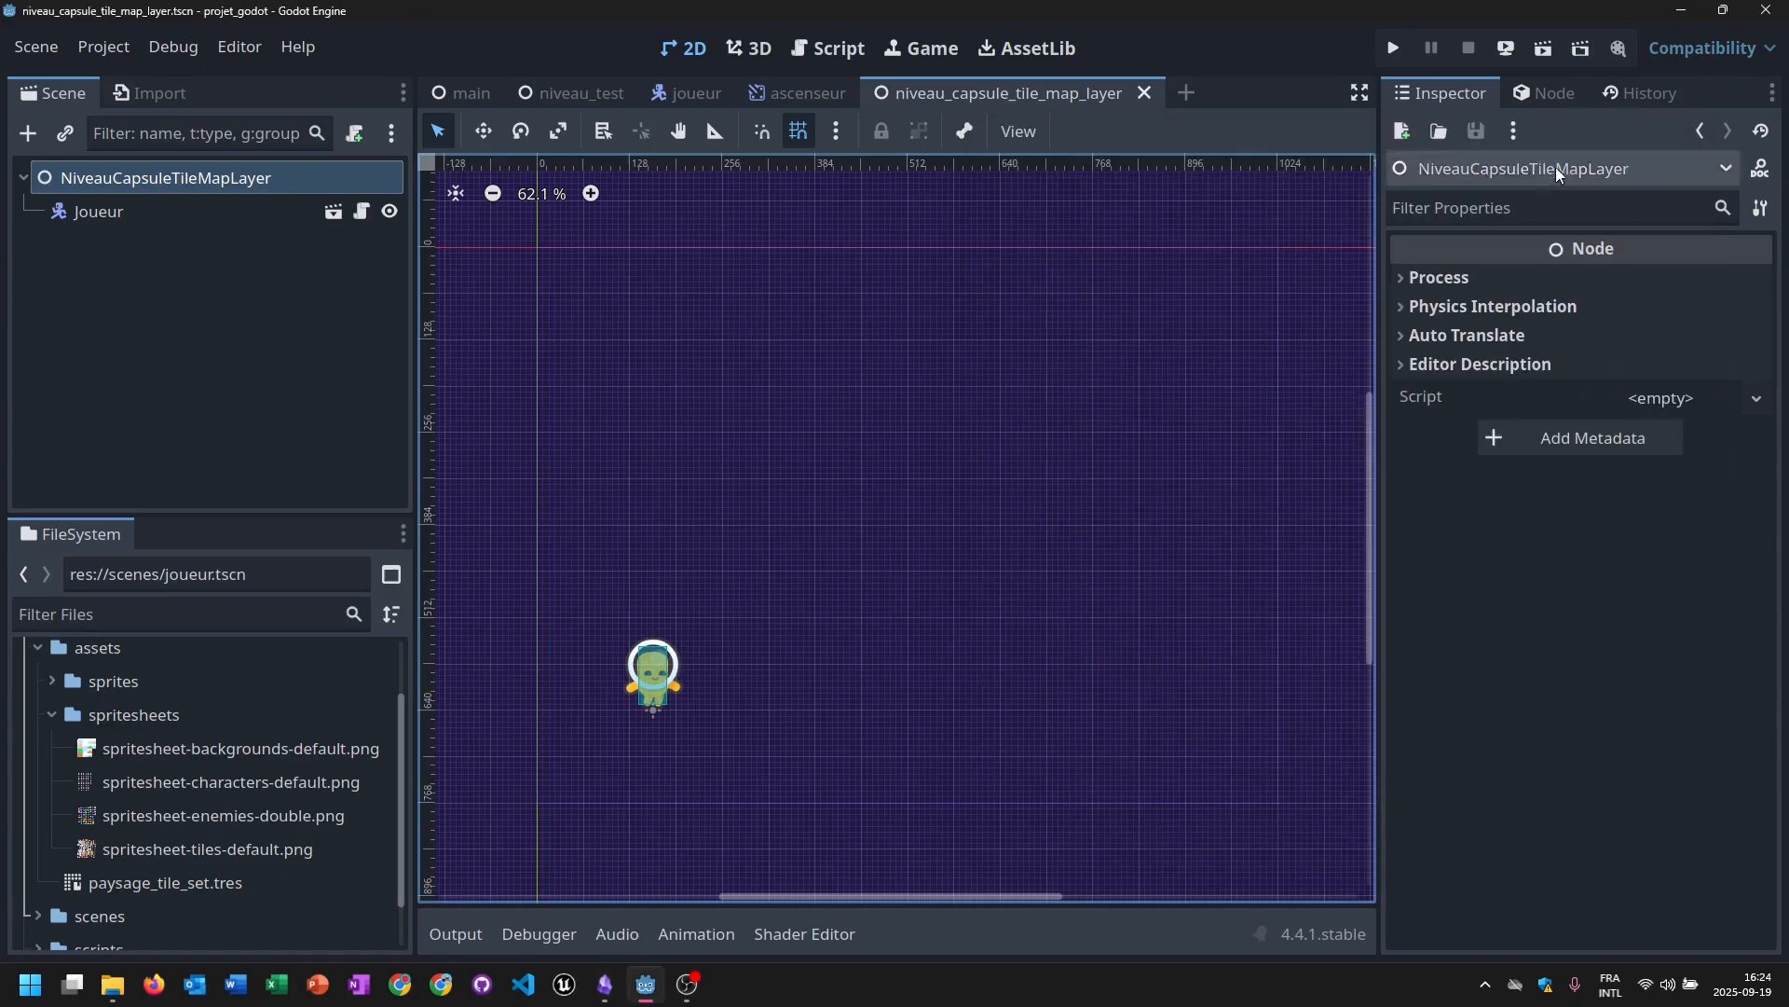
{"action": "mouse_move", "coordinate": [947, 484]}
{"action": "middle_mouse_down"}
{"action": "mouse_move", "coordinate": [882, 470]}
{"action": "mouse_move", "coordinate": [943, 480]}
{"action": "middle_mouse_up"}
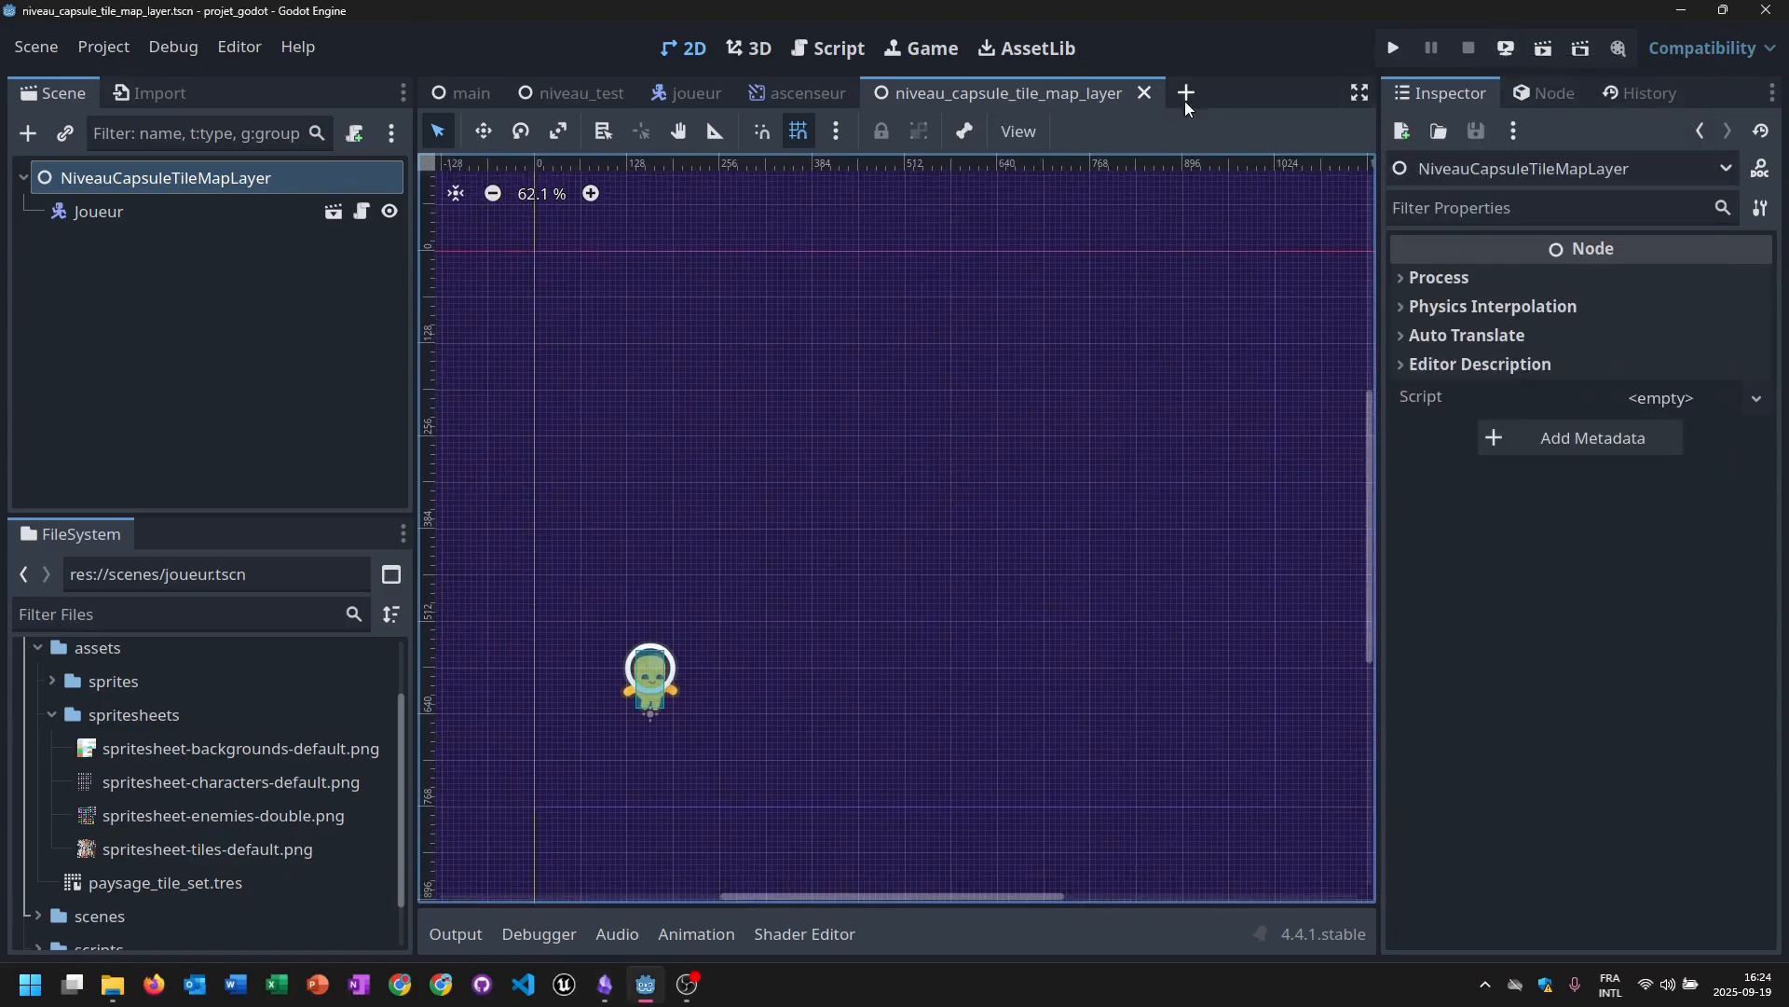
{"action": "left_click", "coordinate": [1544, 50]}
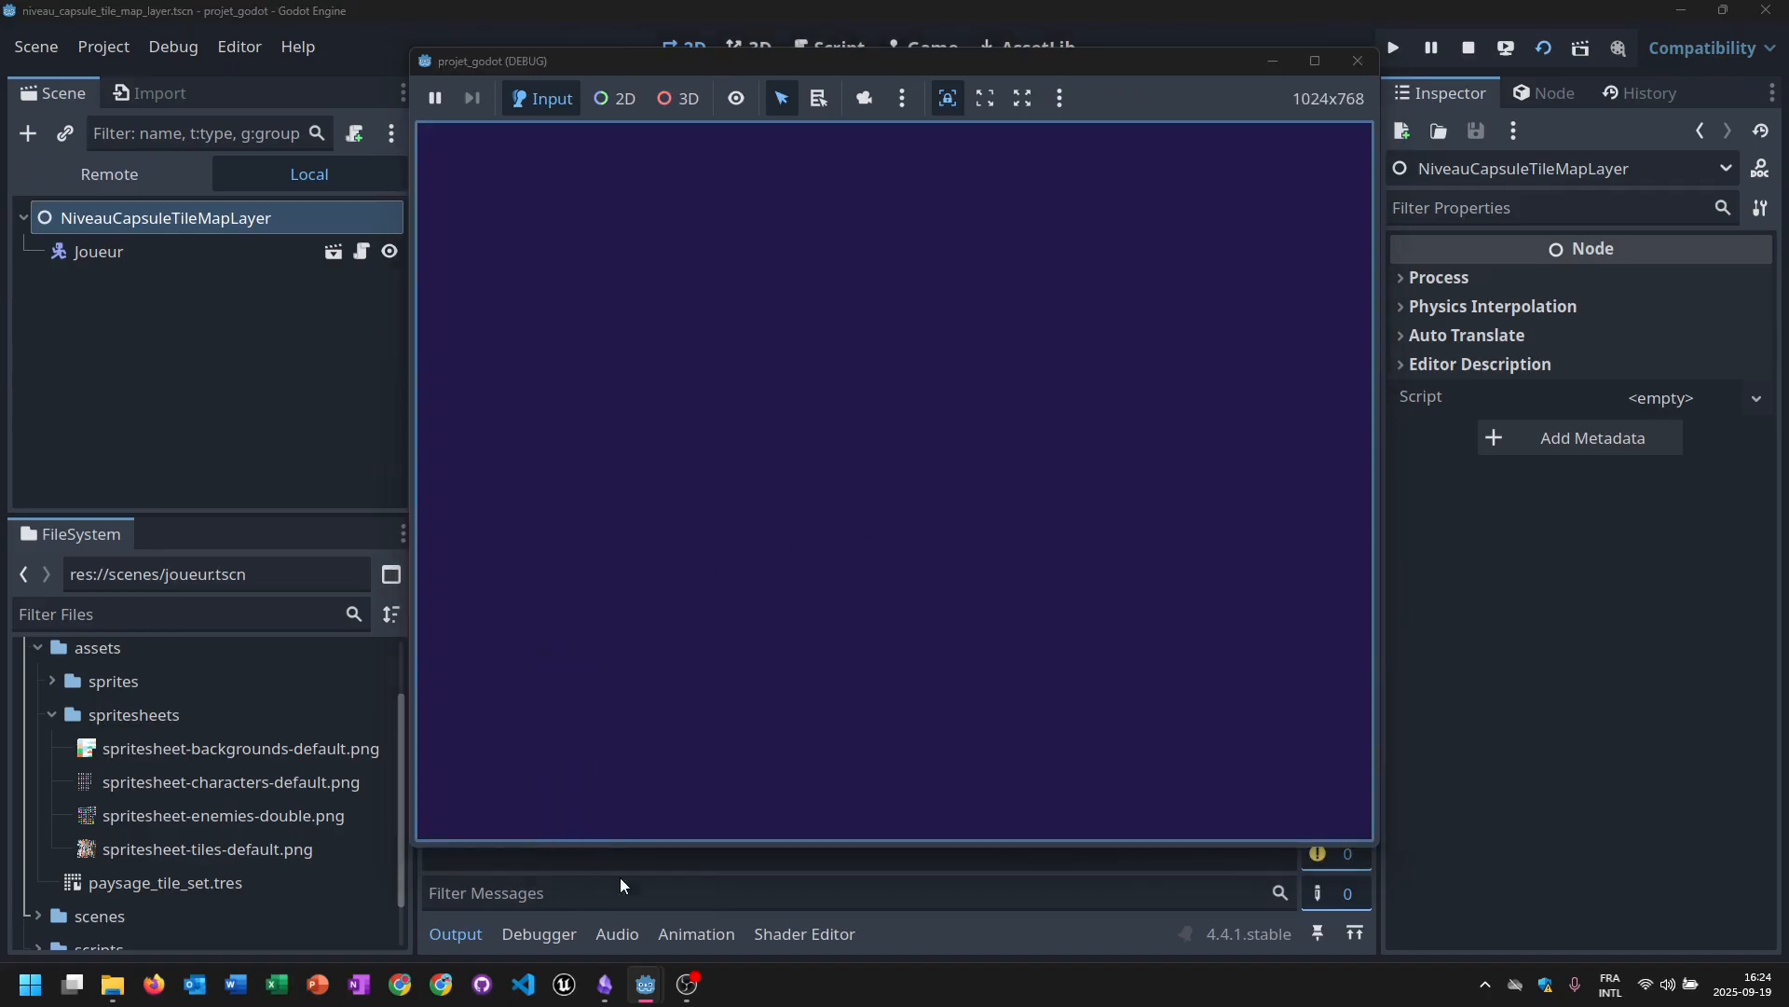
{"action": "left_click", "coordinate": [1357, 60]}
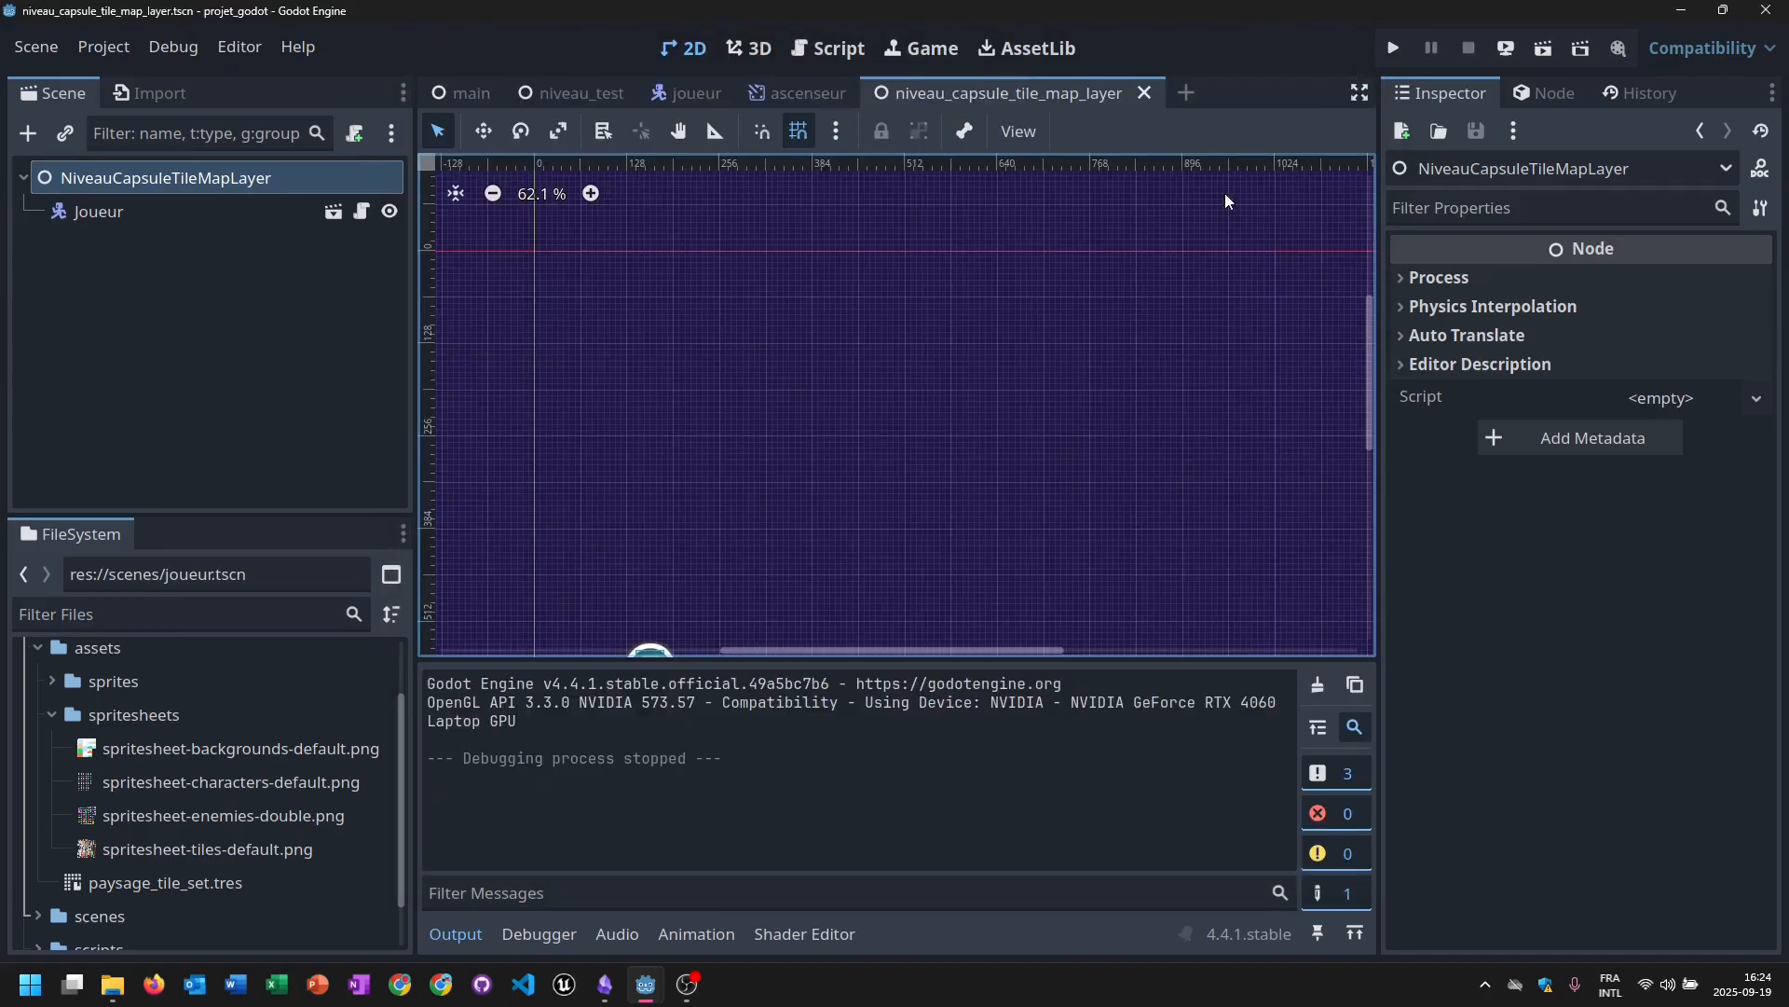
Add a TileMapLayer node as a child of the NiveauCapsuleTileMapLayer root node.
{"action": "scroll", "coordinate": [747, 461], "scroll_direction": "down", "scroll_amount": 3}
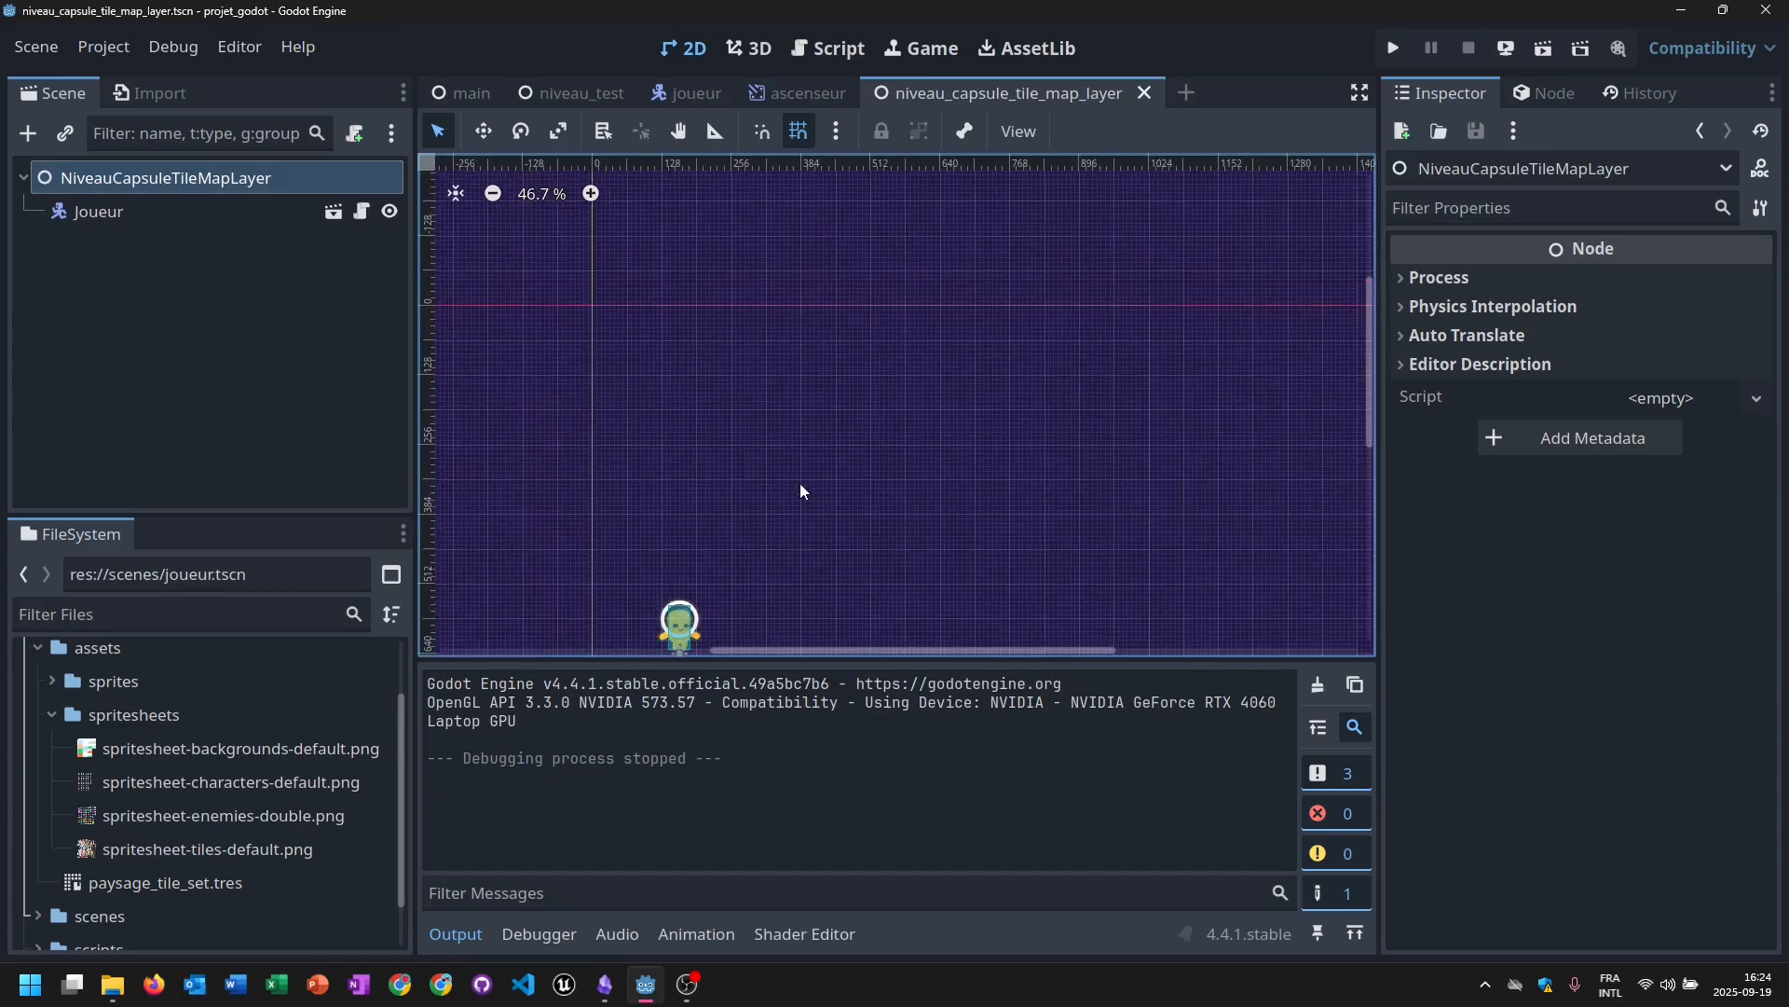
{"action": "middle_click_drag", "start_coordinate": [796, 409], "coordinate": [787, 422]}
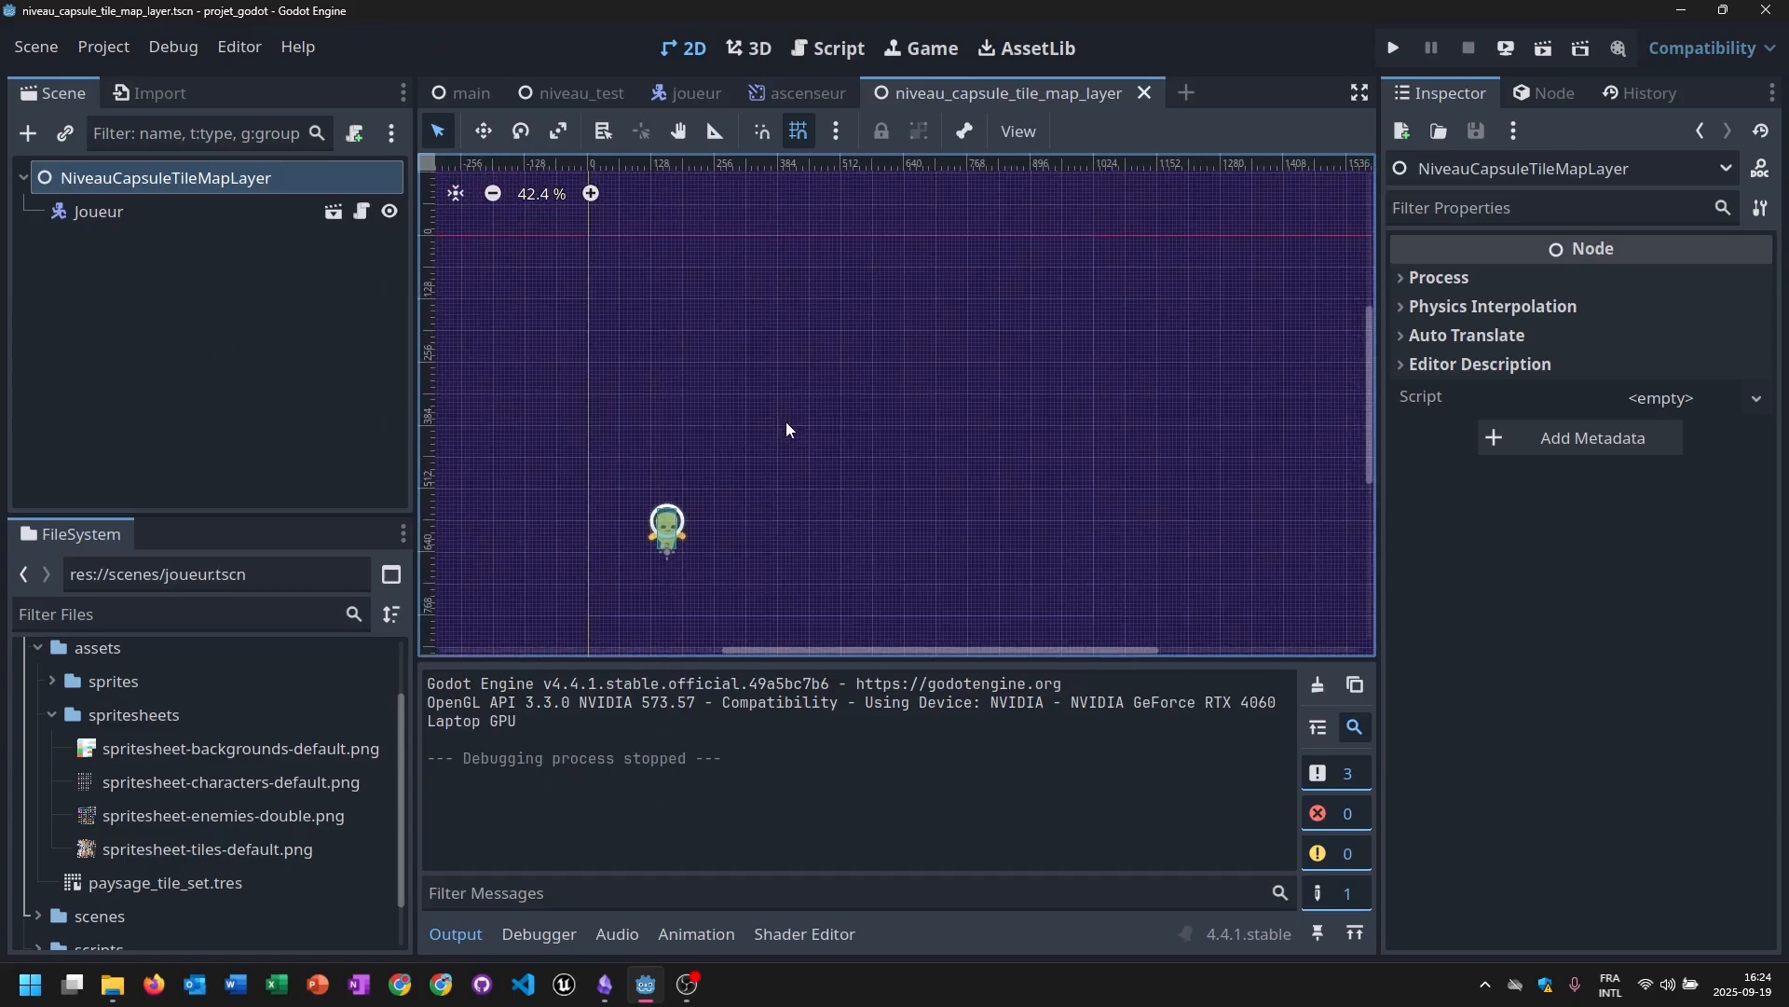
{"action": "left_click", "coordinate": [104, 336]}
{"action": "left_click", "coordinate": [84, 187]}
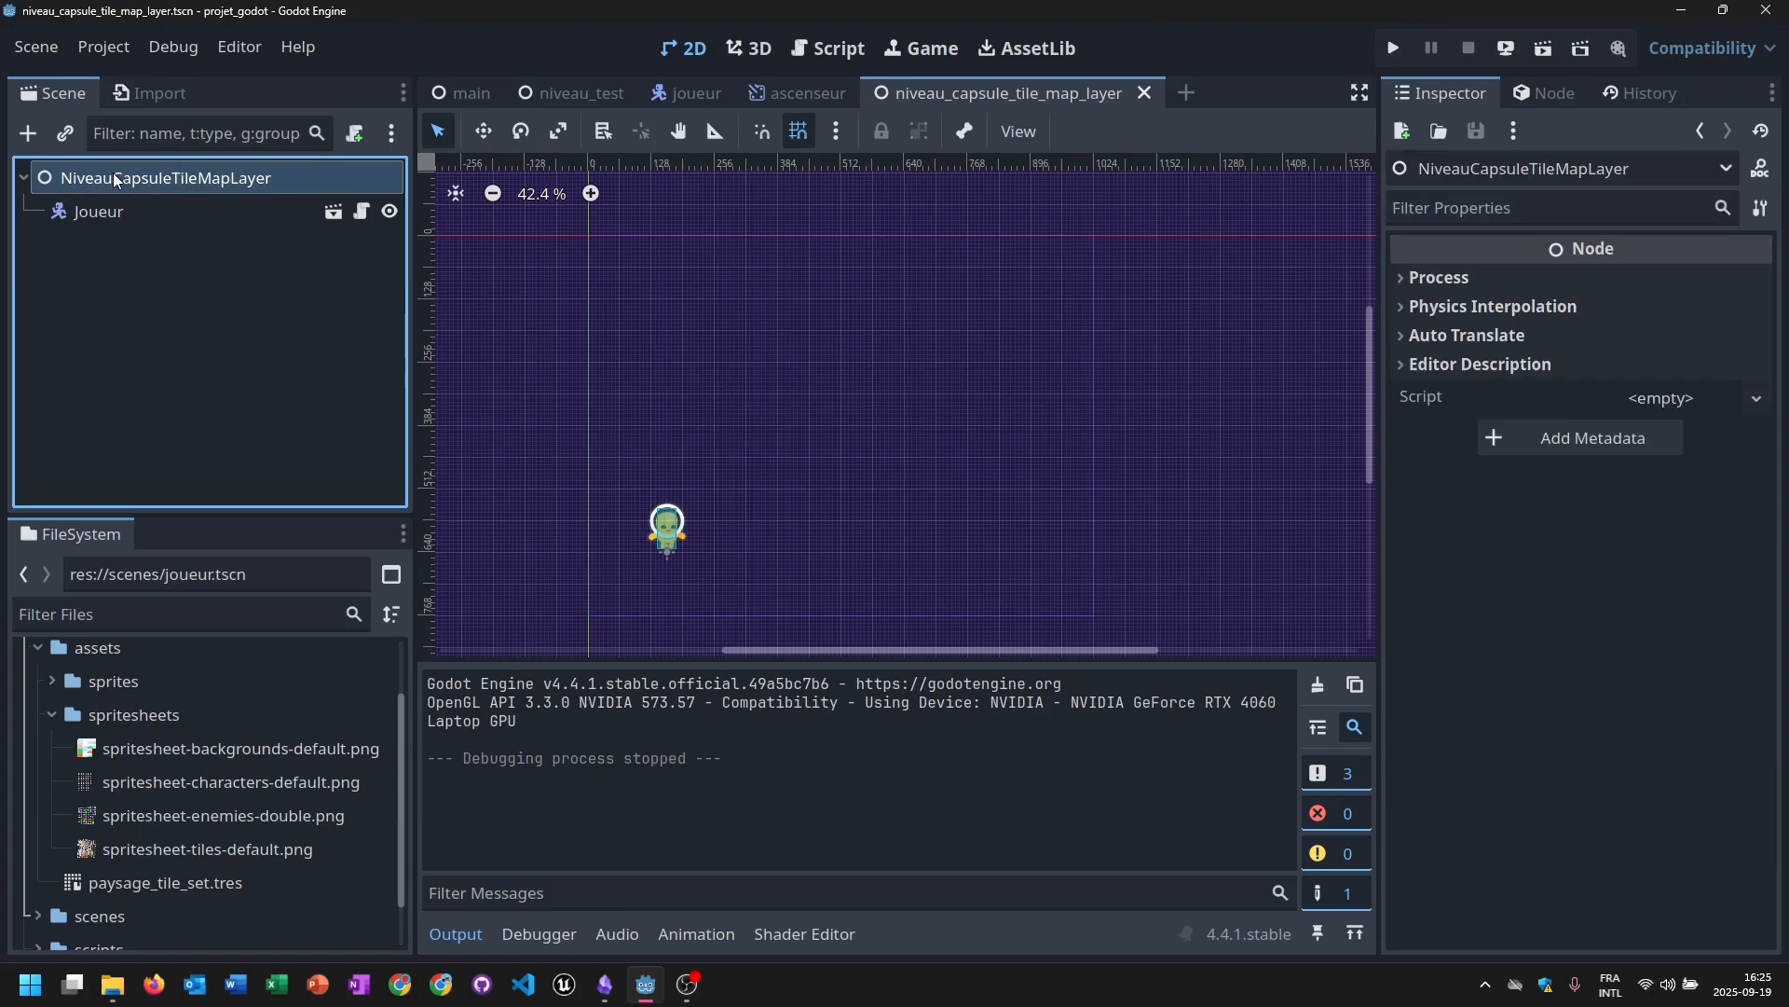
{"action": "left_click", "coordinate": [29, 136]}
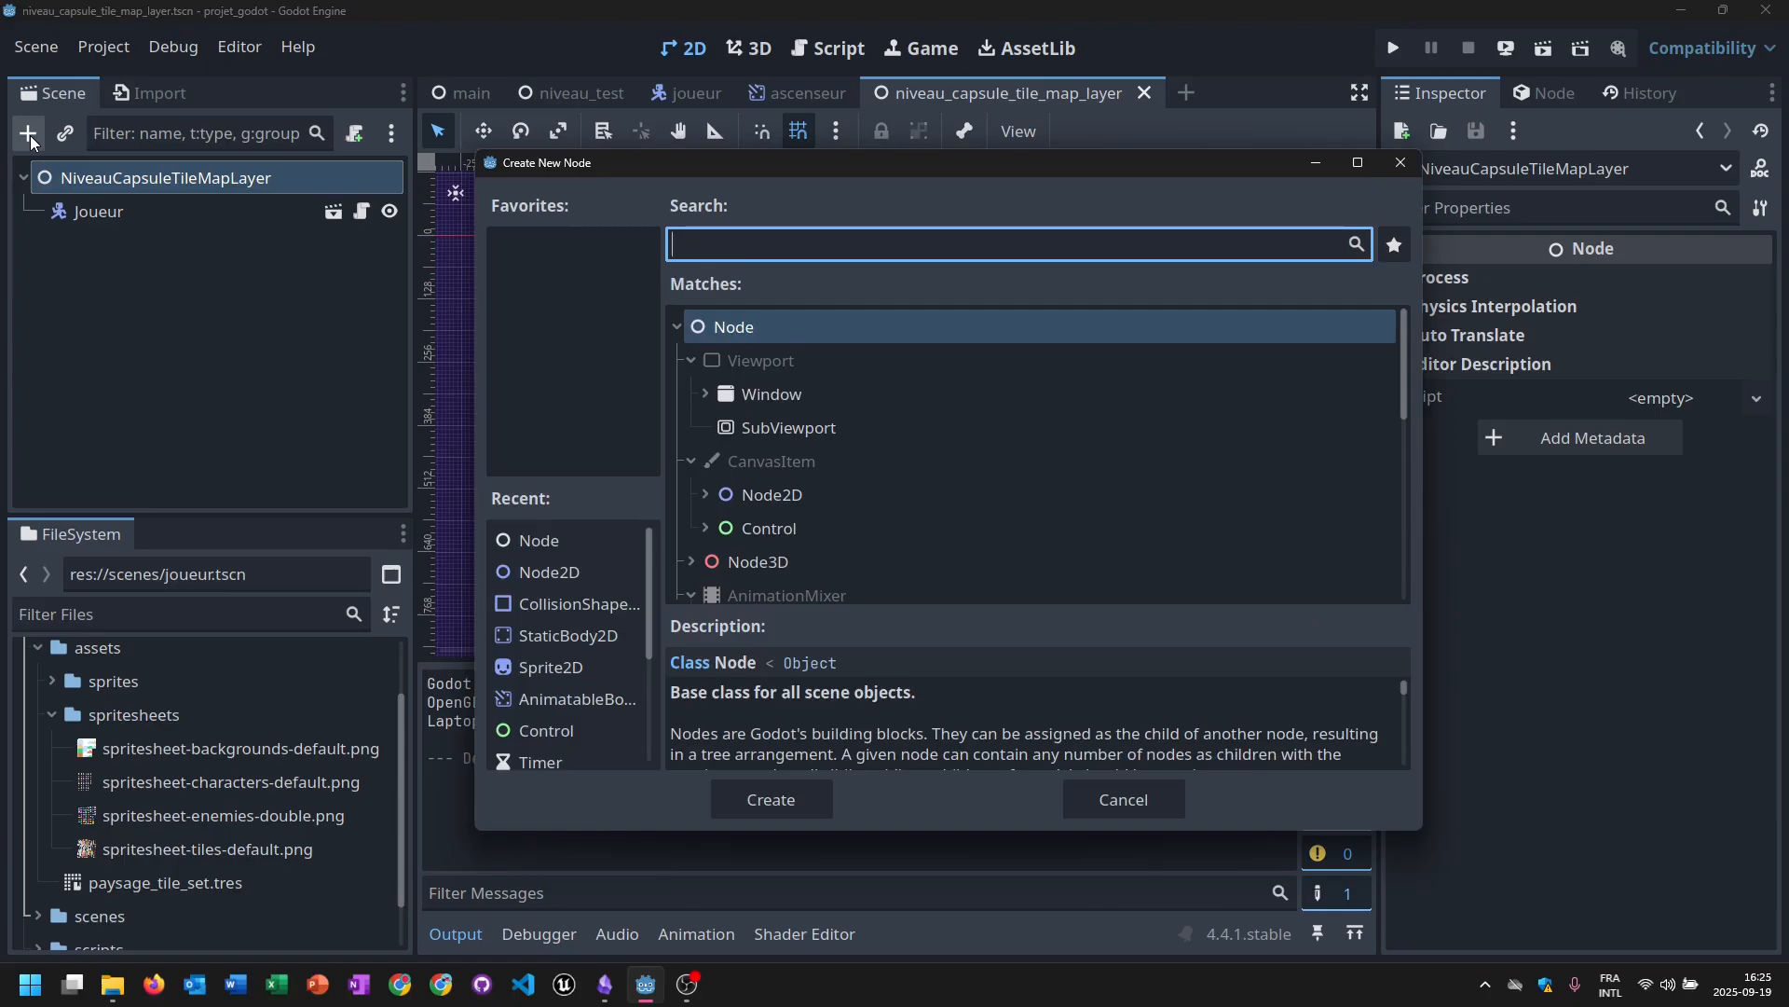
{"action": "type", "text": "tilemapl"}
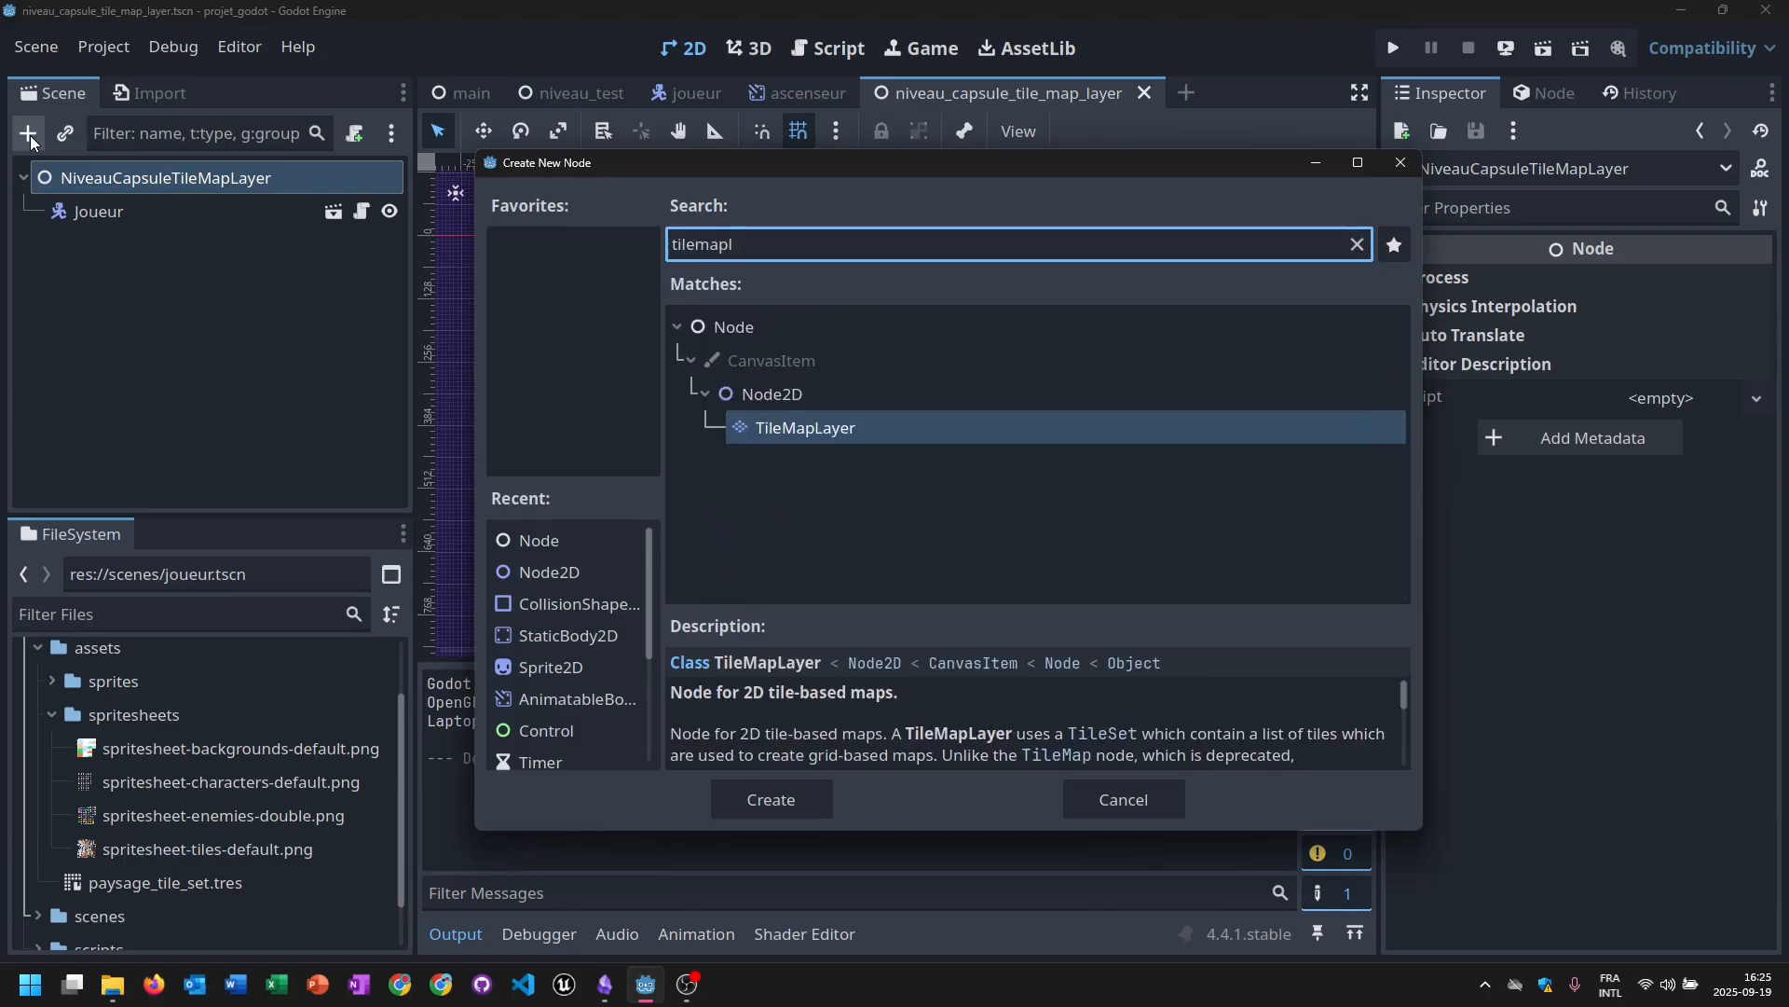
{"action": "key", "text": "BackSpace"}
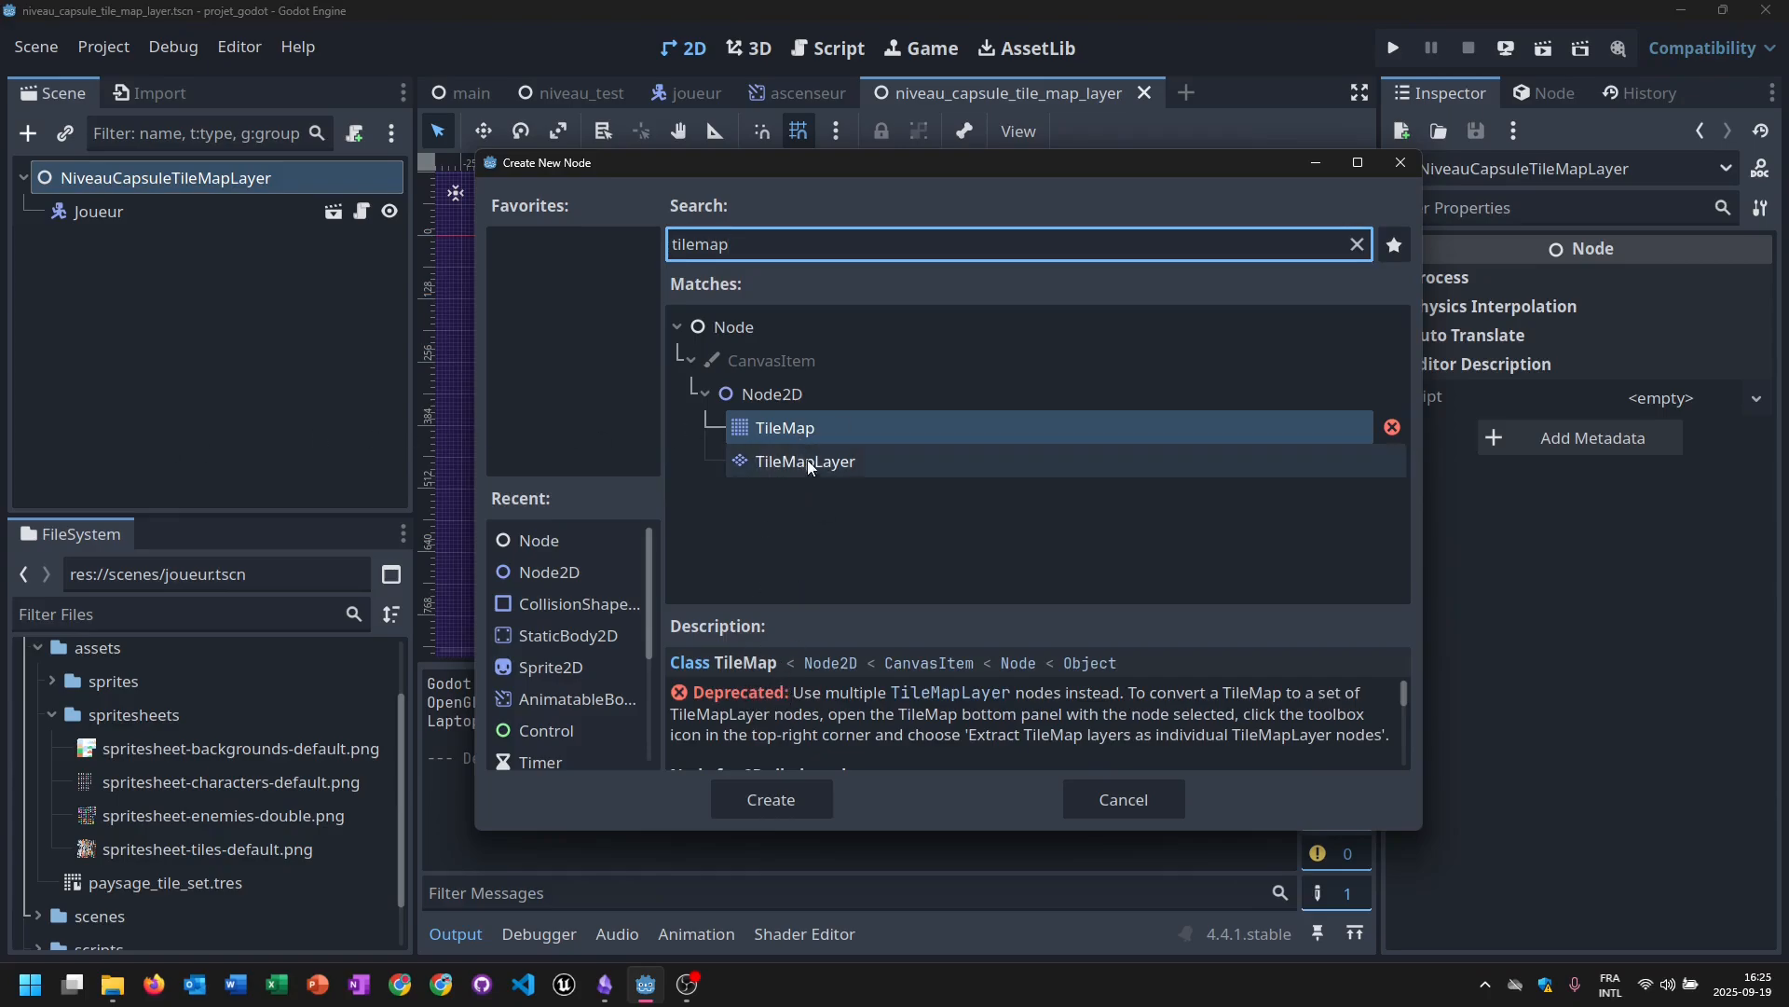
{"action": "left_click", "coordinate": [779, 463]}
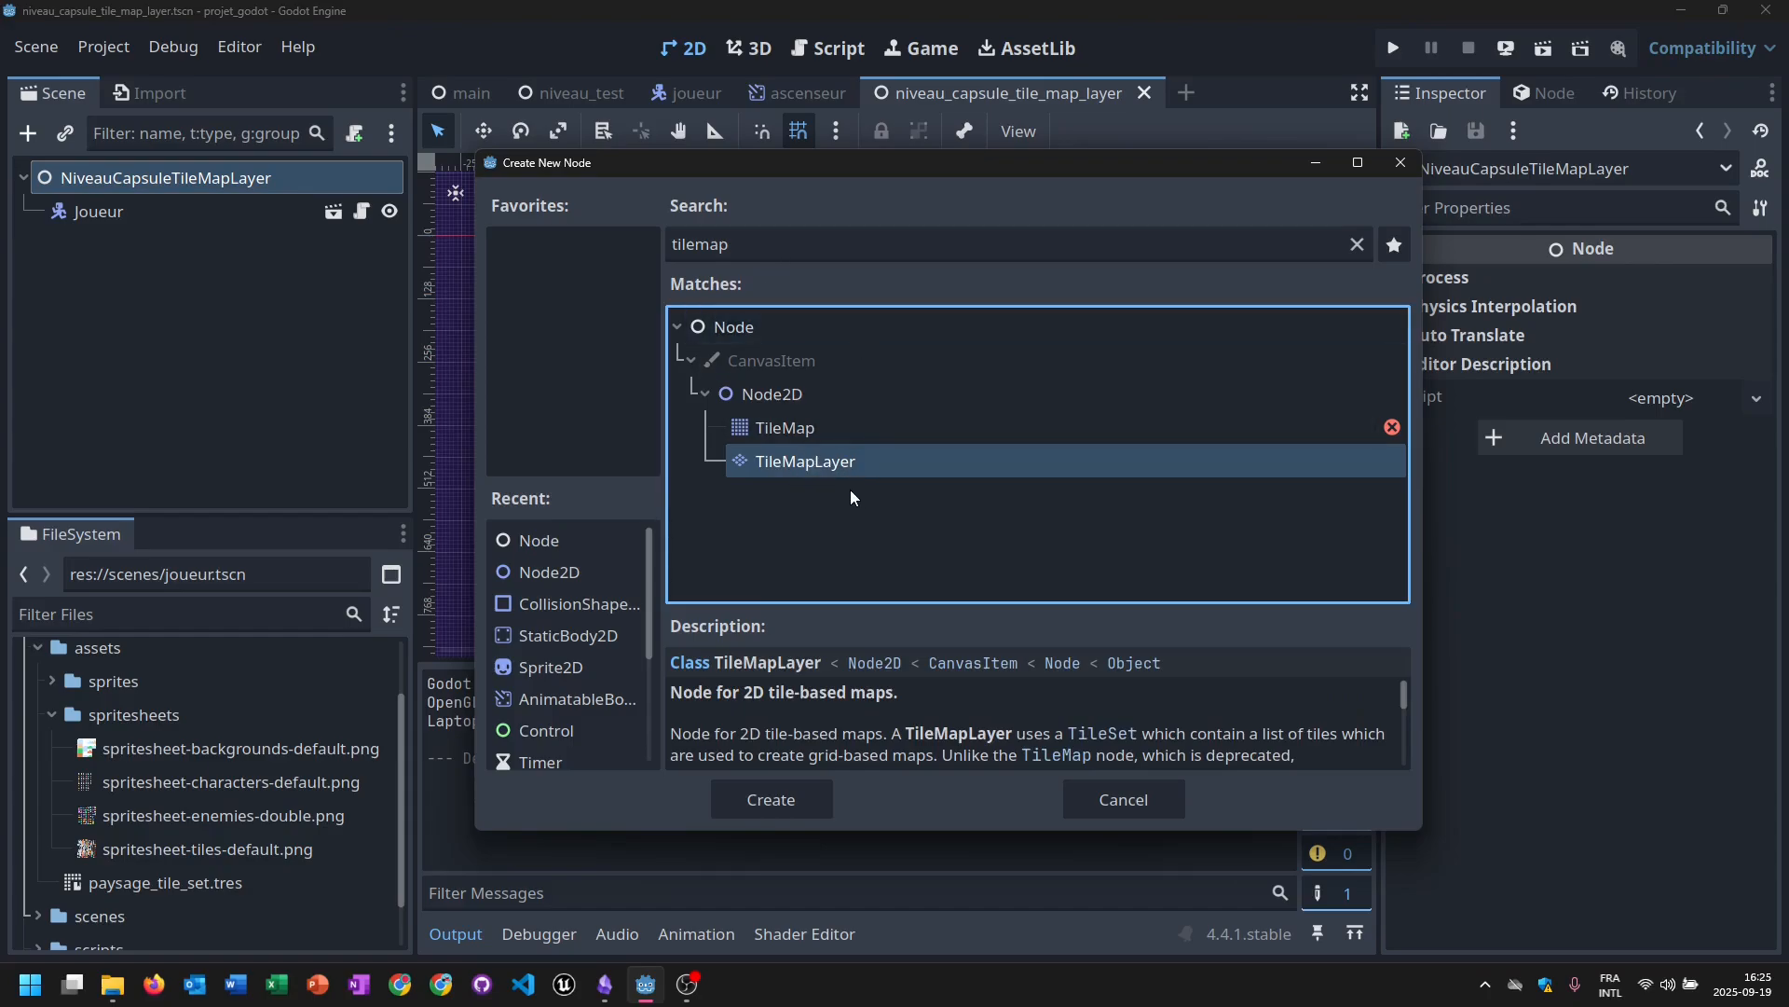
{"action": "double_click", "coordinate": [809, 462]}
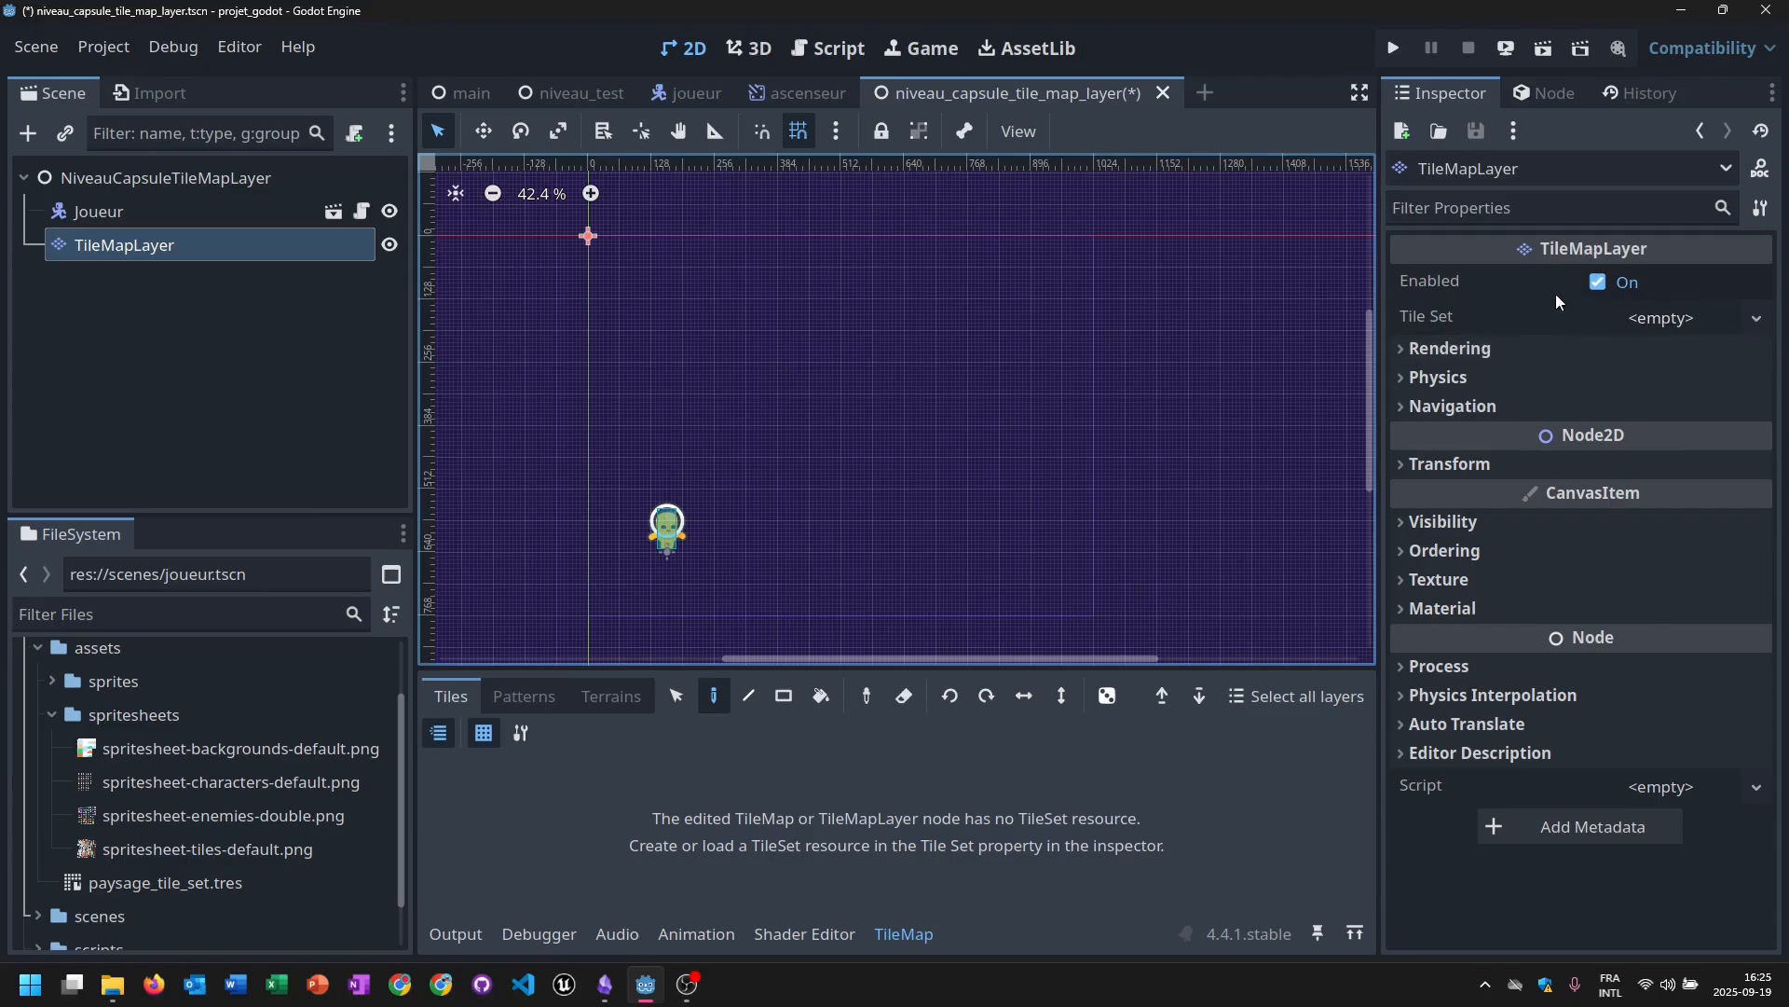
Assign a new TileSet resource to the TileMapLayer node.
{"action": "mouse_move", "coordinate": [1423, 316]}
{"action": "left_click", "coordinate": [1677, 318]}
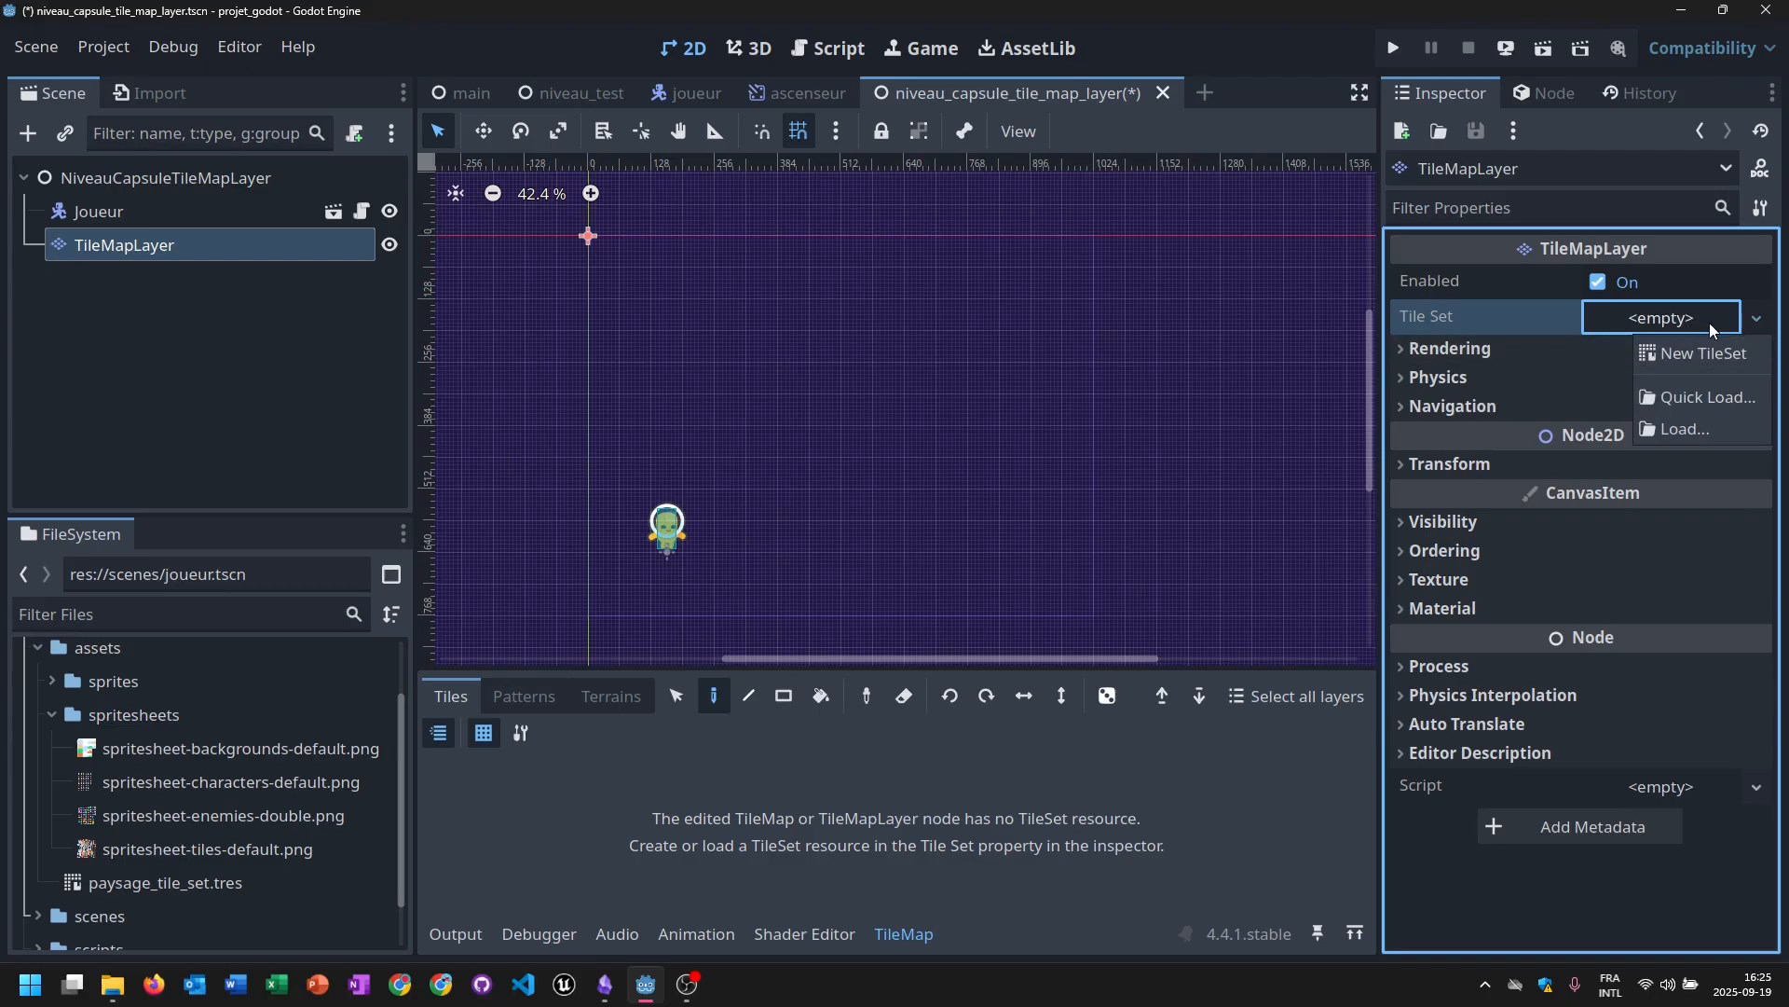
{"action": "left_click", "coordinate": [1706, 356]}
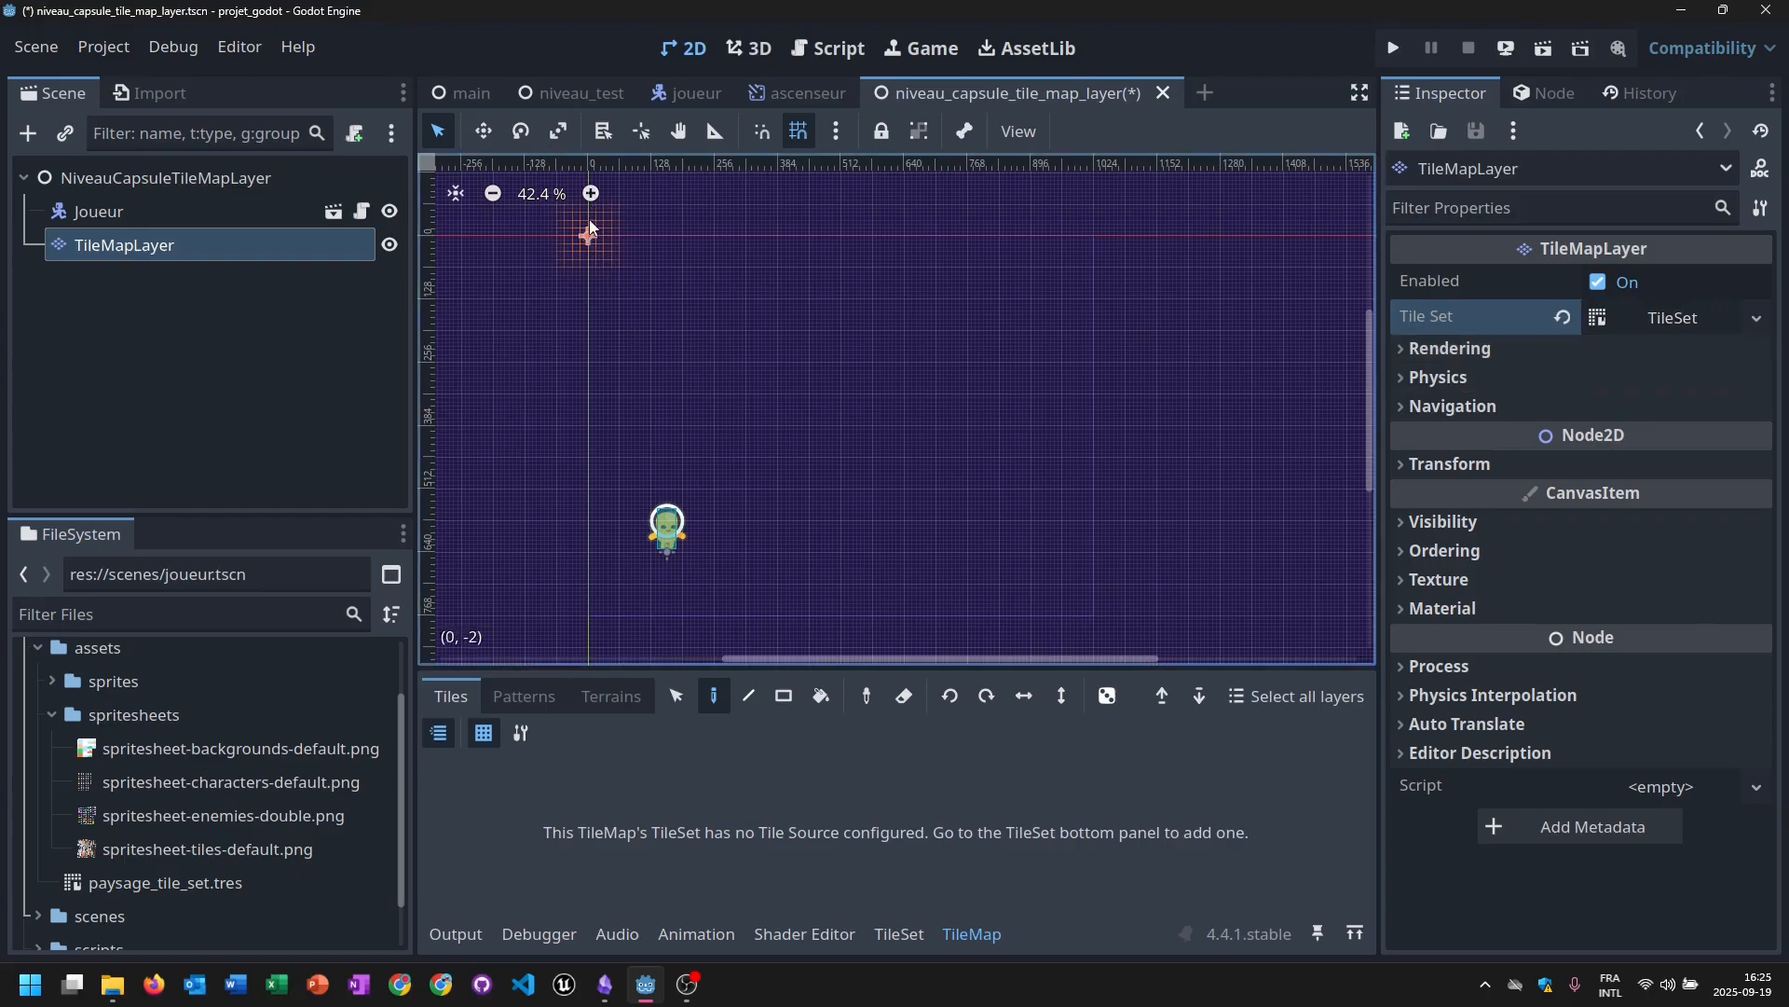
{"action": "scroll", "coordinate": [589, 220], "scroll_direction": "up", "scroll_amount": 3}
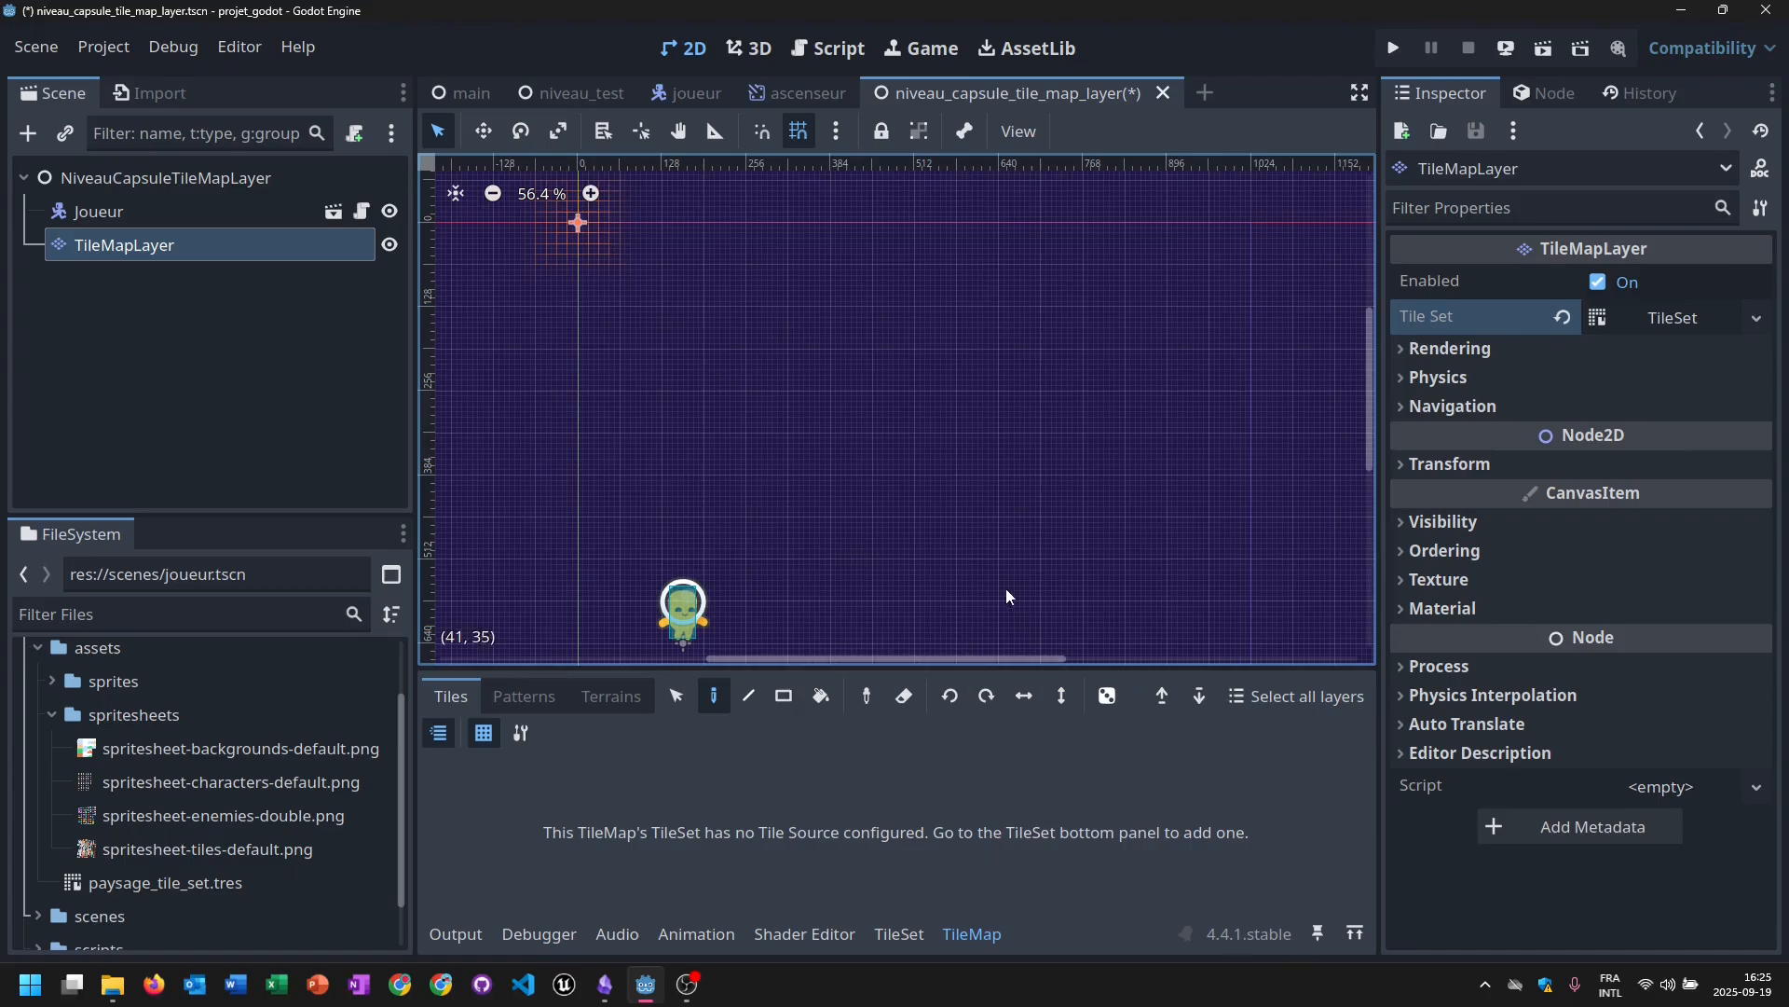
{"action": "scroll", "coordinate": [1004, 583], "scroll_direction": "down", "scroll_amount": 2}
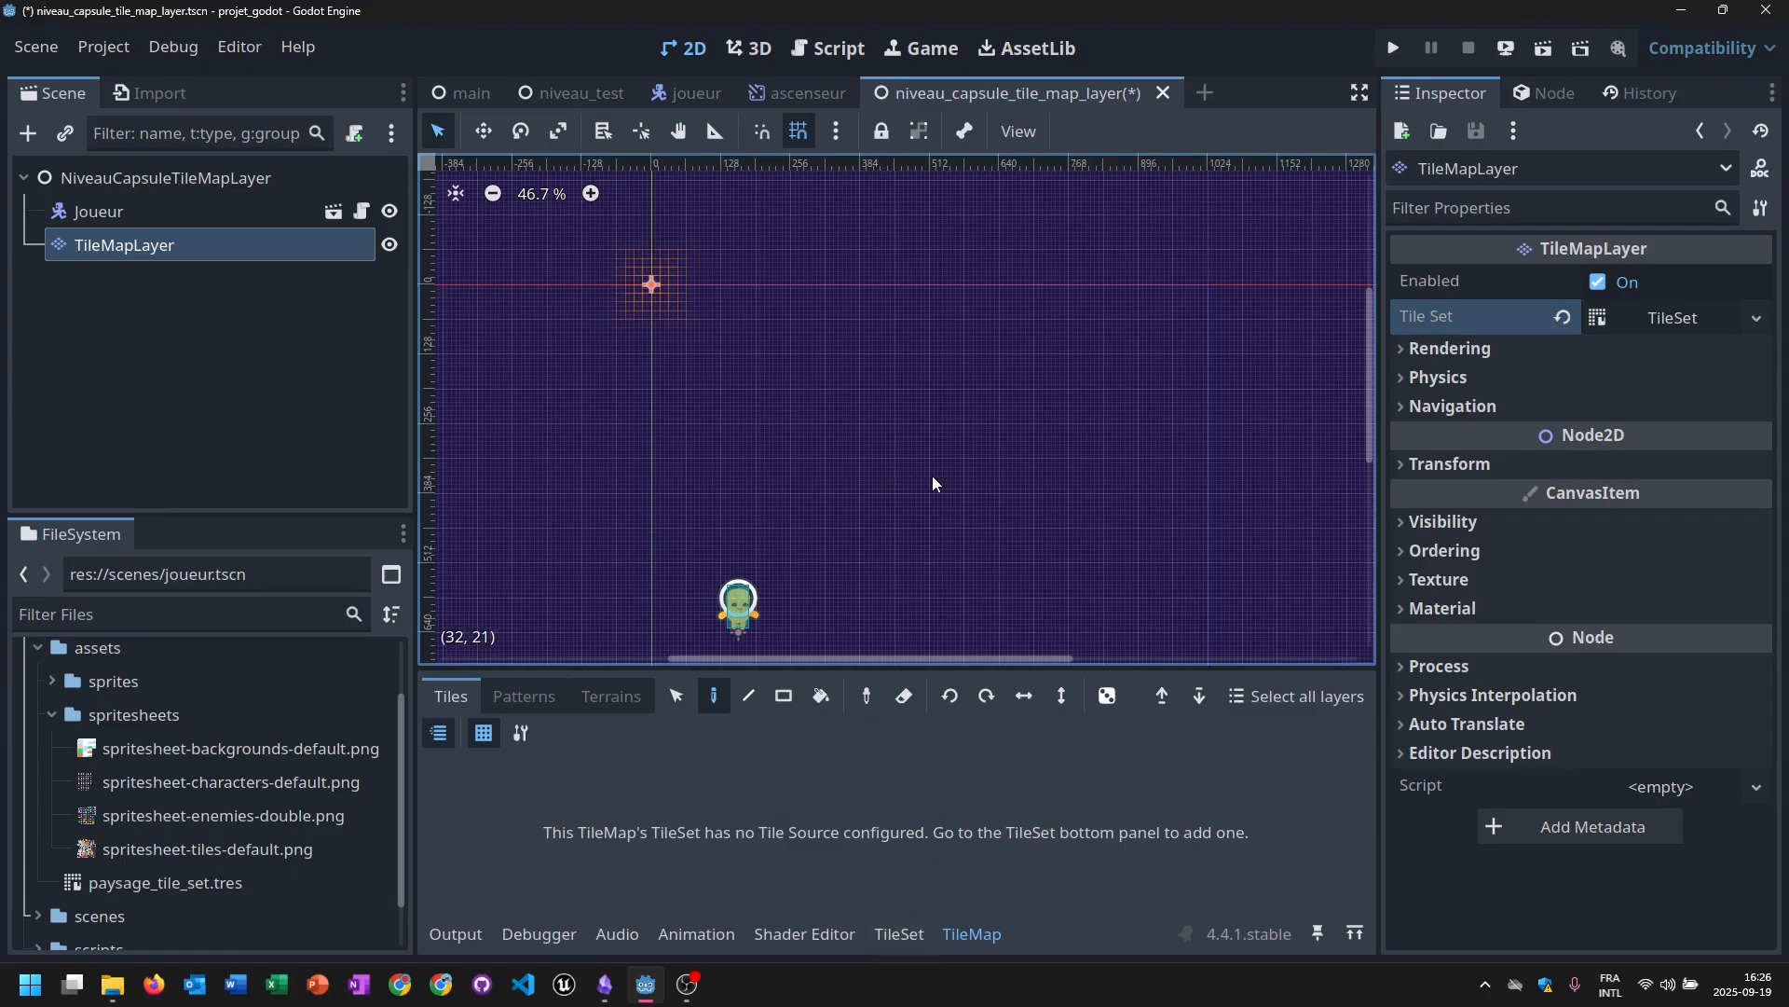
{"action": "middle_click_drag", "start_coordinate": [934, 482], "coordinate": [875, 455]}
{"action": "scroll", "coordinate": [888, 478], "scroll_direction": "up", "scroll_amount": 1}
{"action": "scroll", "coordinate": [888, 442], "scroll_direction": "down", "scroll_amount": 2}
{"action": "scroll", "coordinate": [878, 473], "scroll_direction": "down", "scroll_amount": 1}
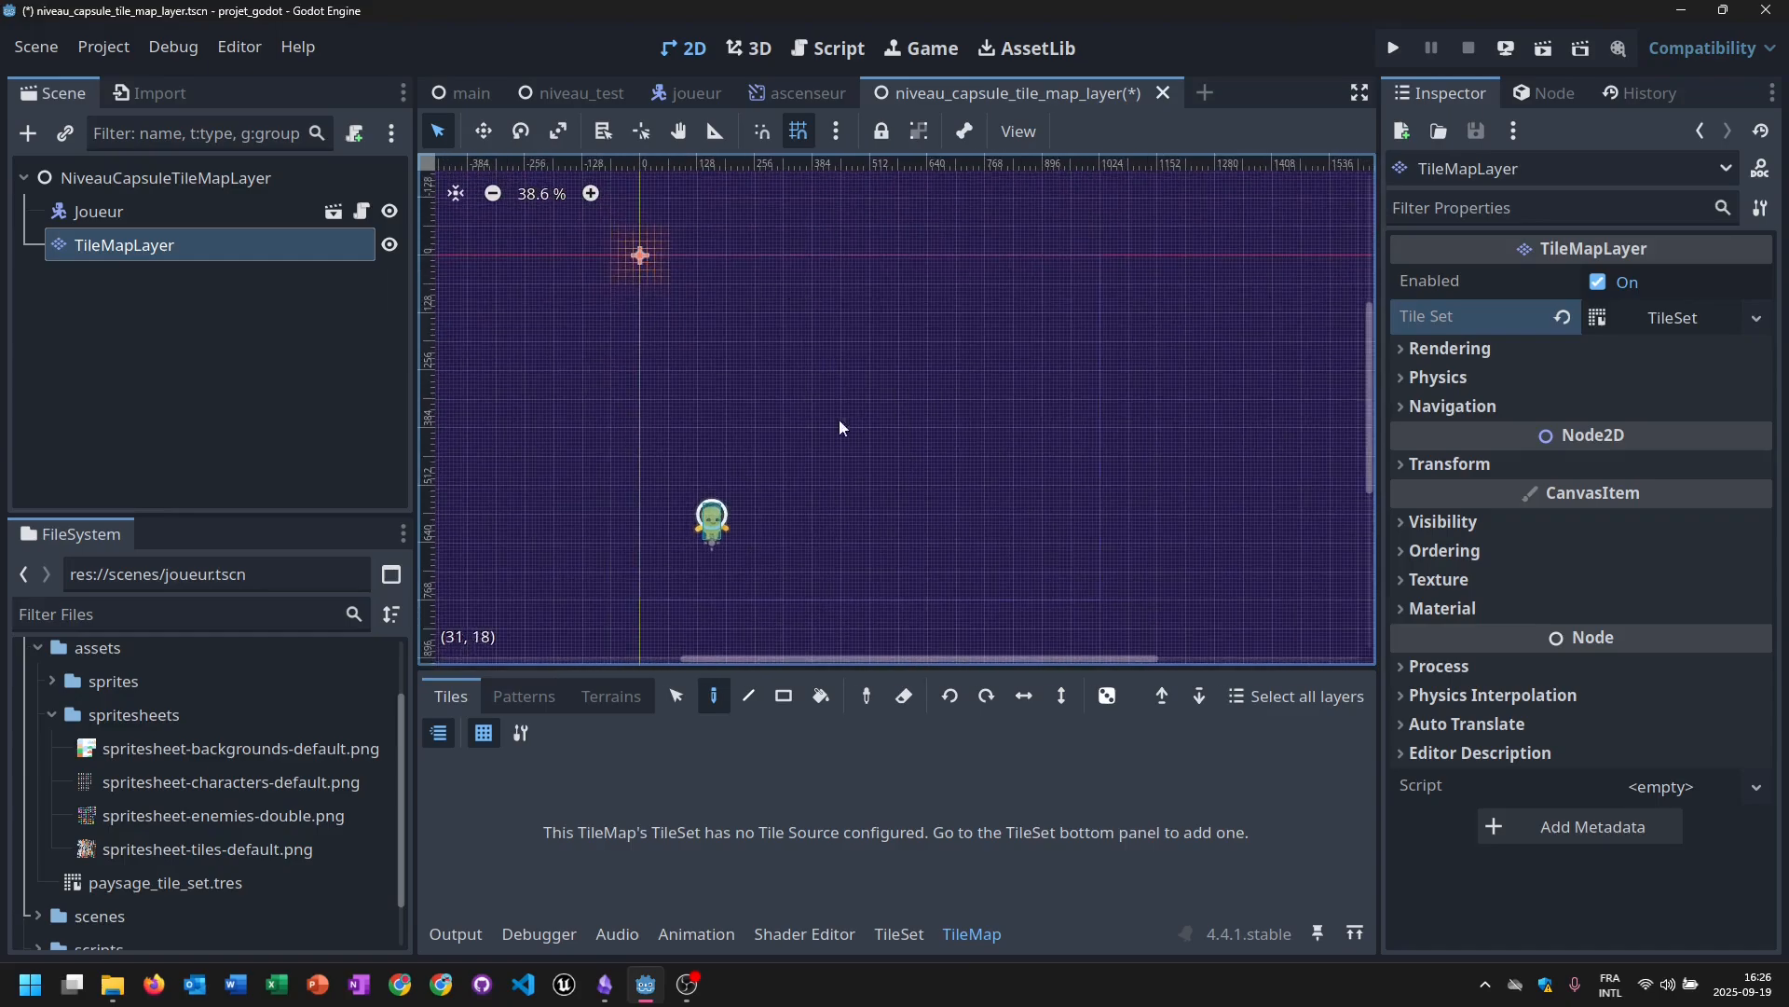
Add spritesheet-tiles-default.png as an atlas source of the TileSet and accept automatic tile creation.
{"action": "left_click", "coordinate": [917, 936]}
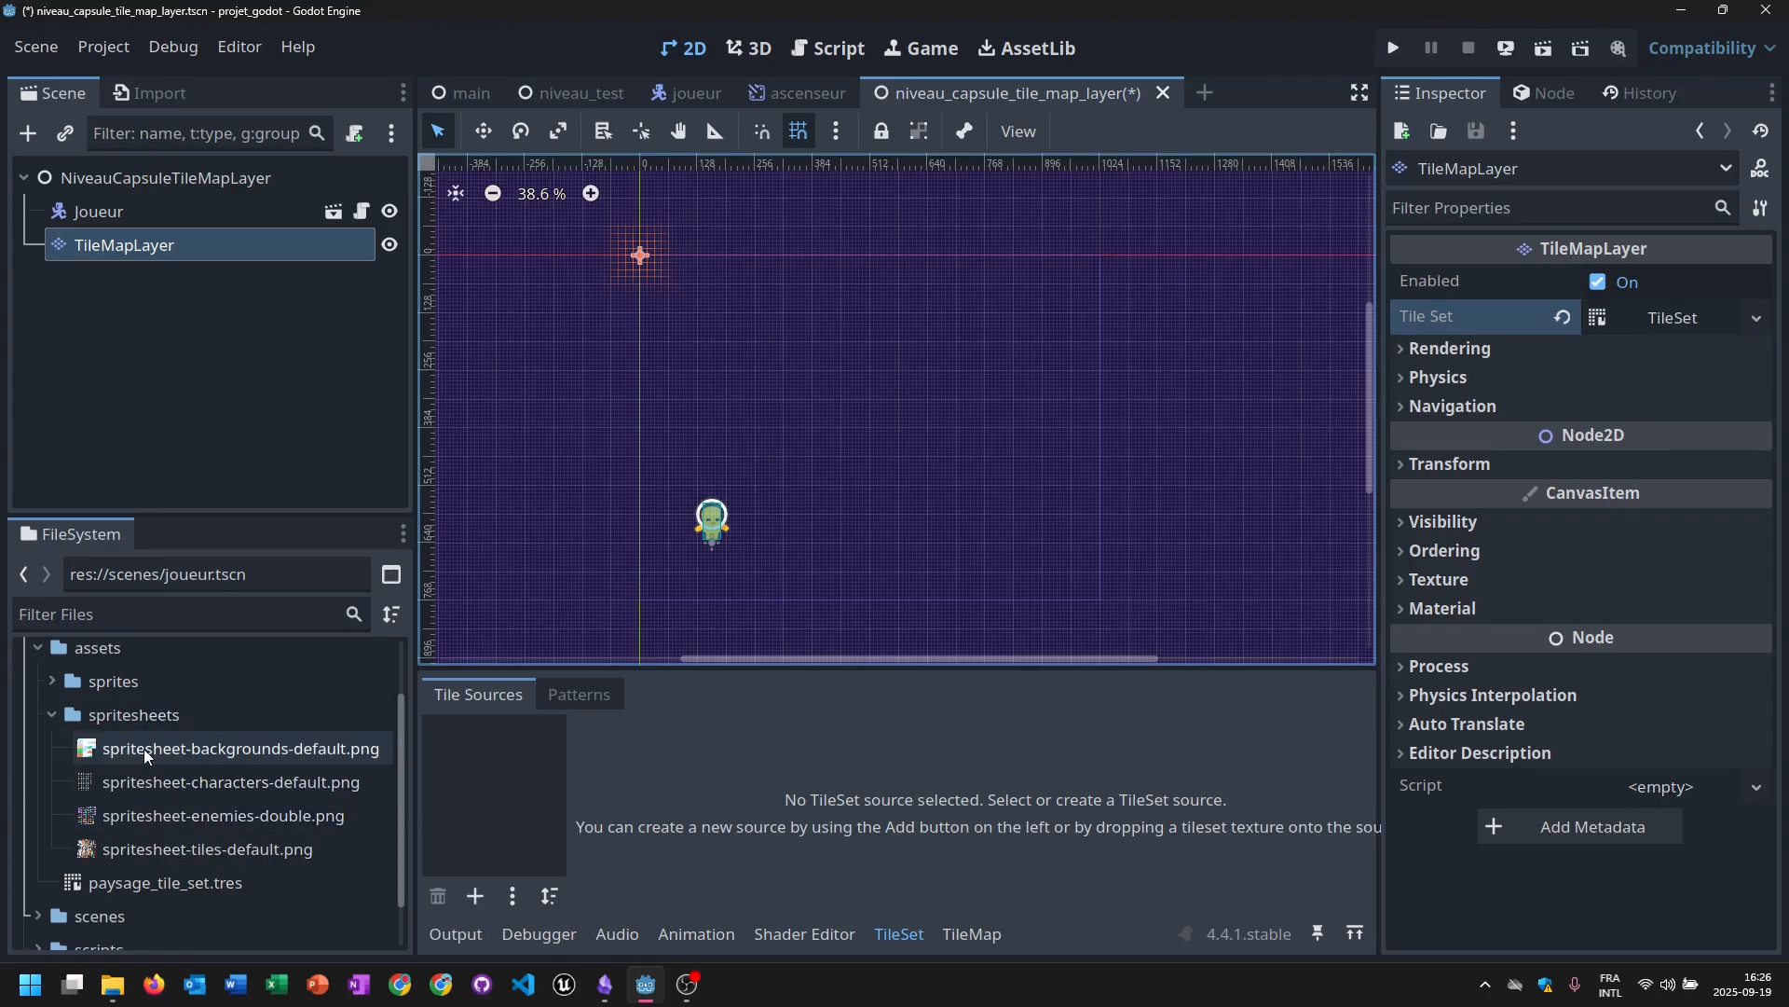
{"action": "mouse_move", "coordinate": [144, 747]}
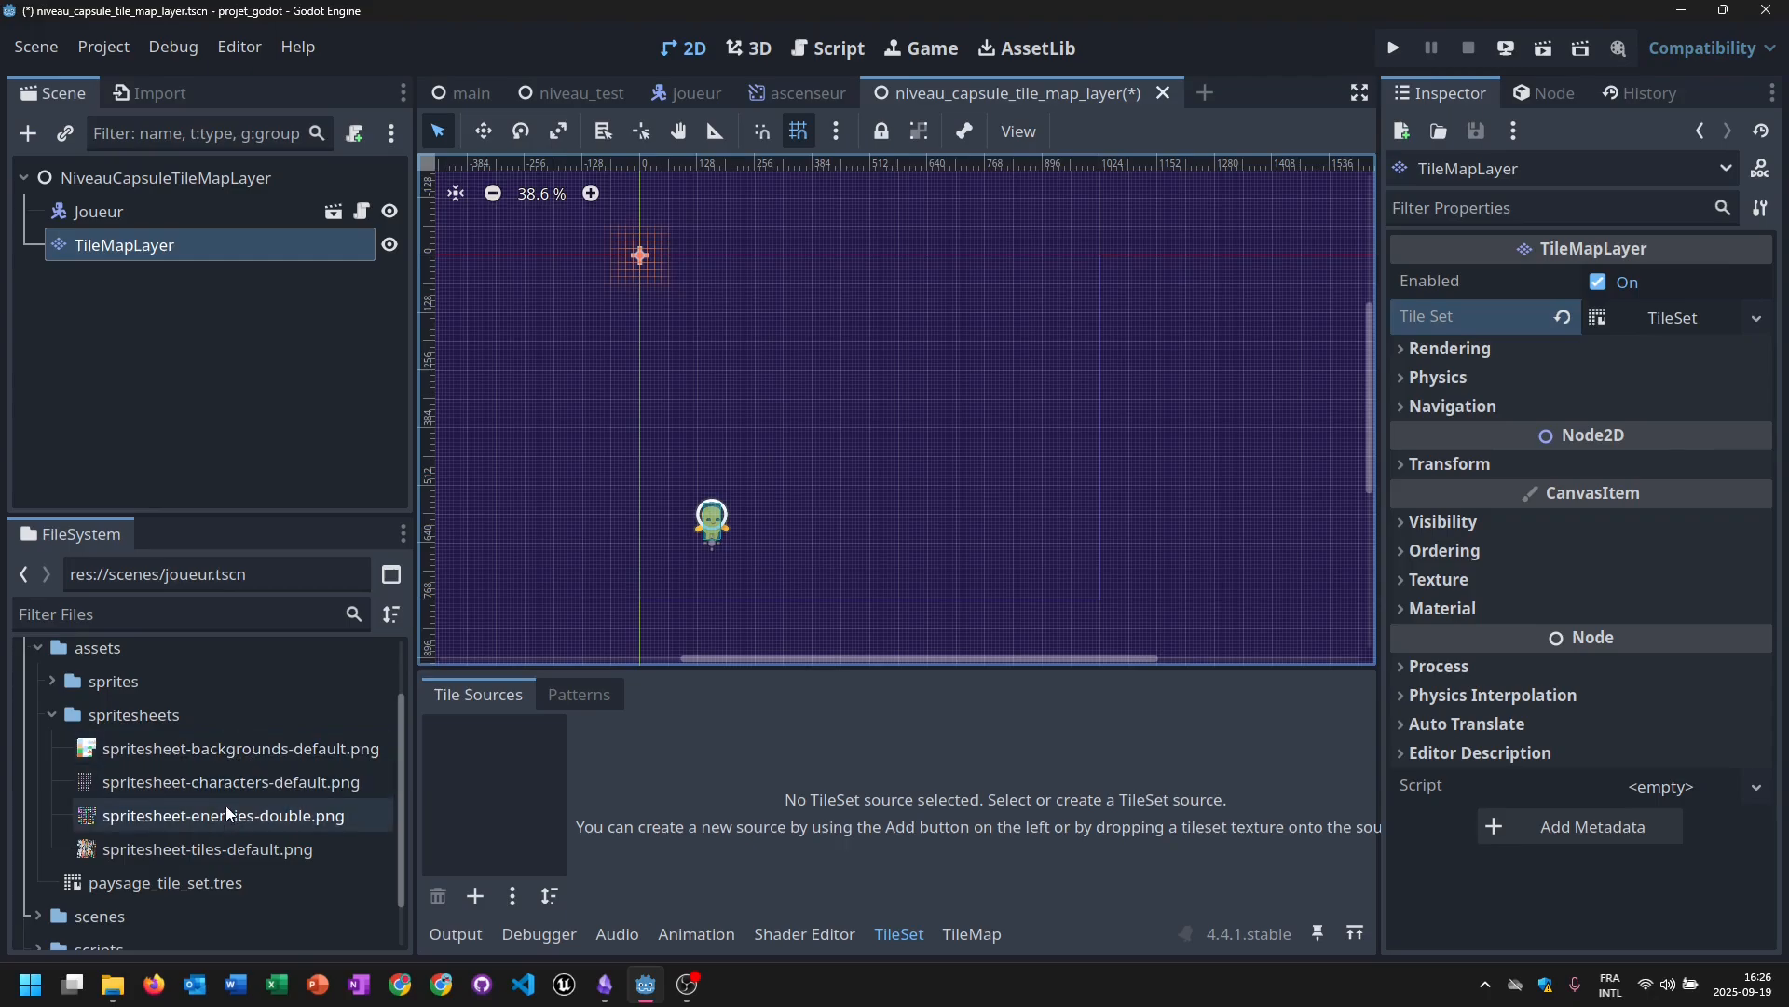
{"action": "mouse_move", "coordinate": [210, 849]}
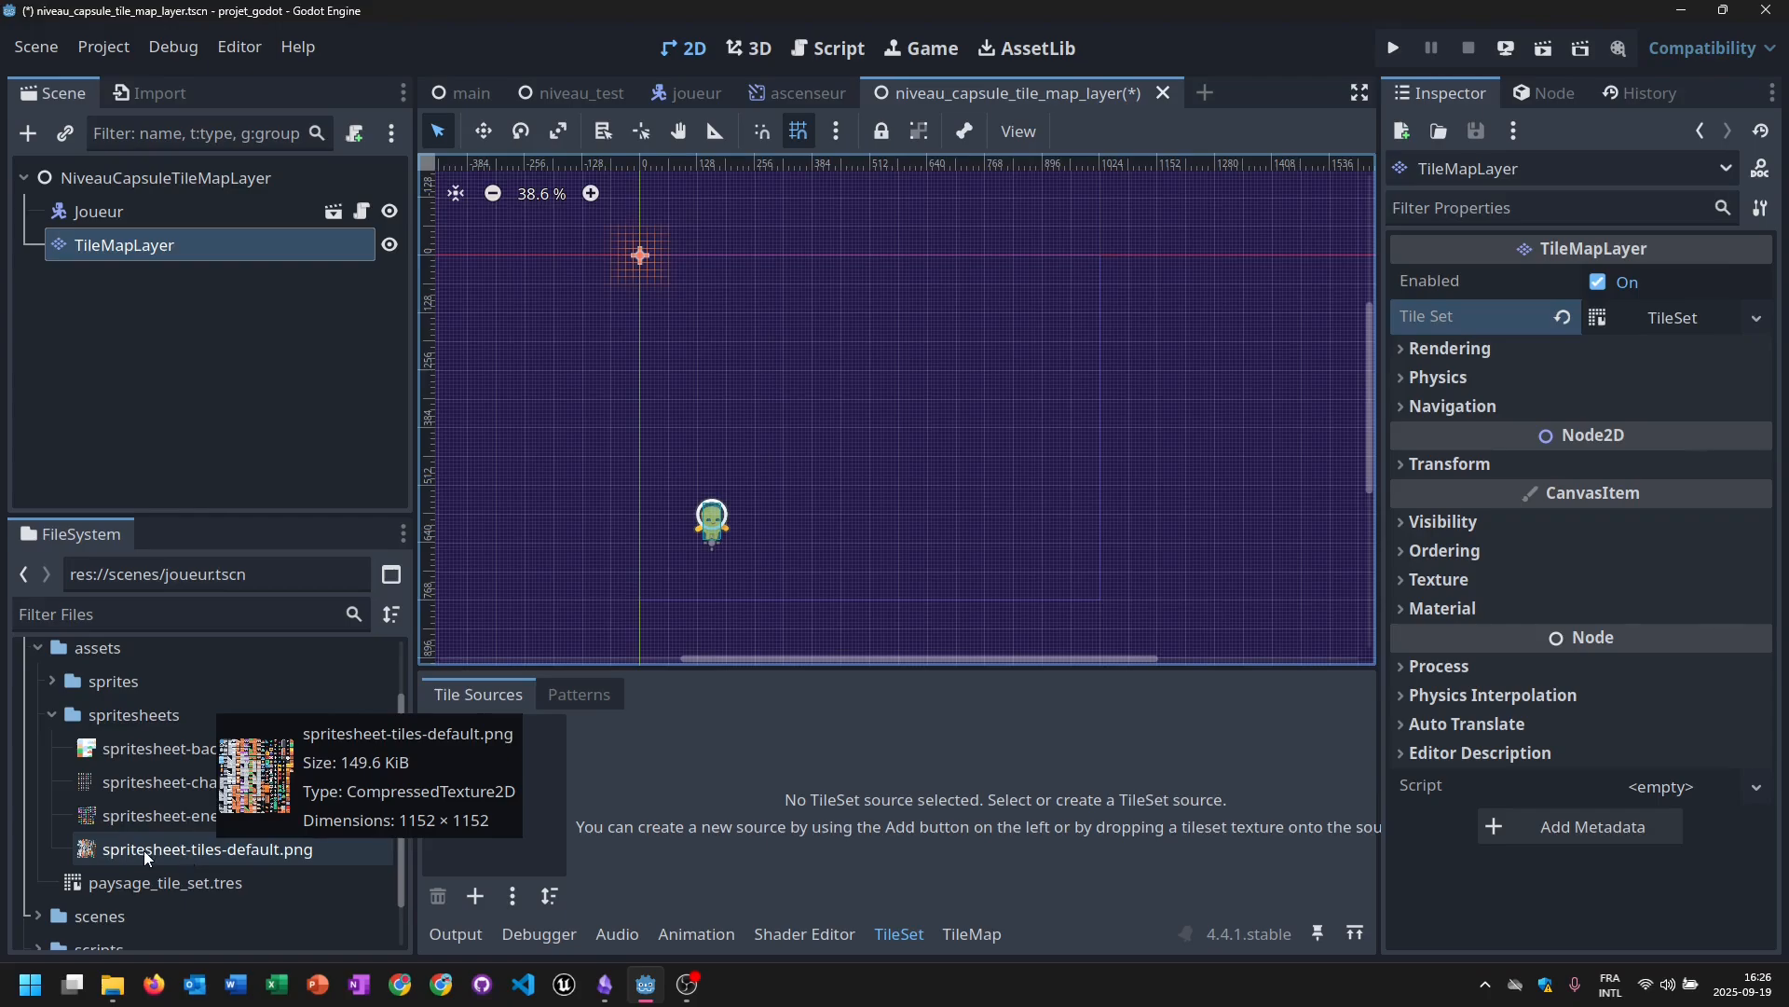
{"action": "left_click_drag", "start_coordinate": [144, 850], "coordinate": [486, 759]}
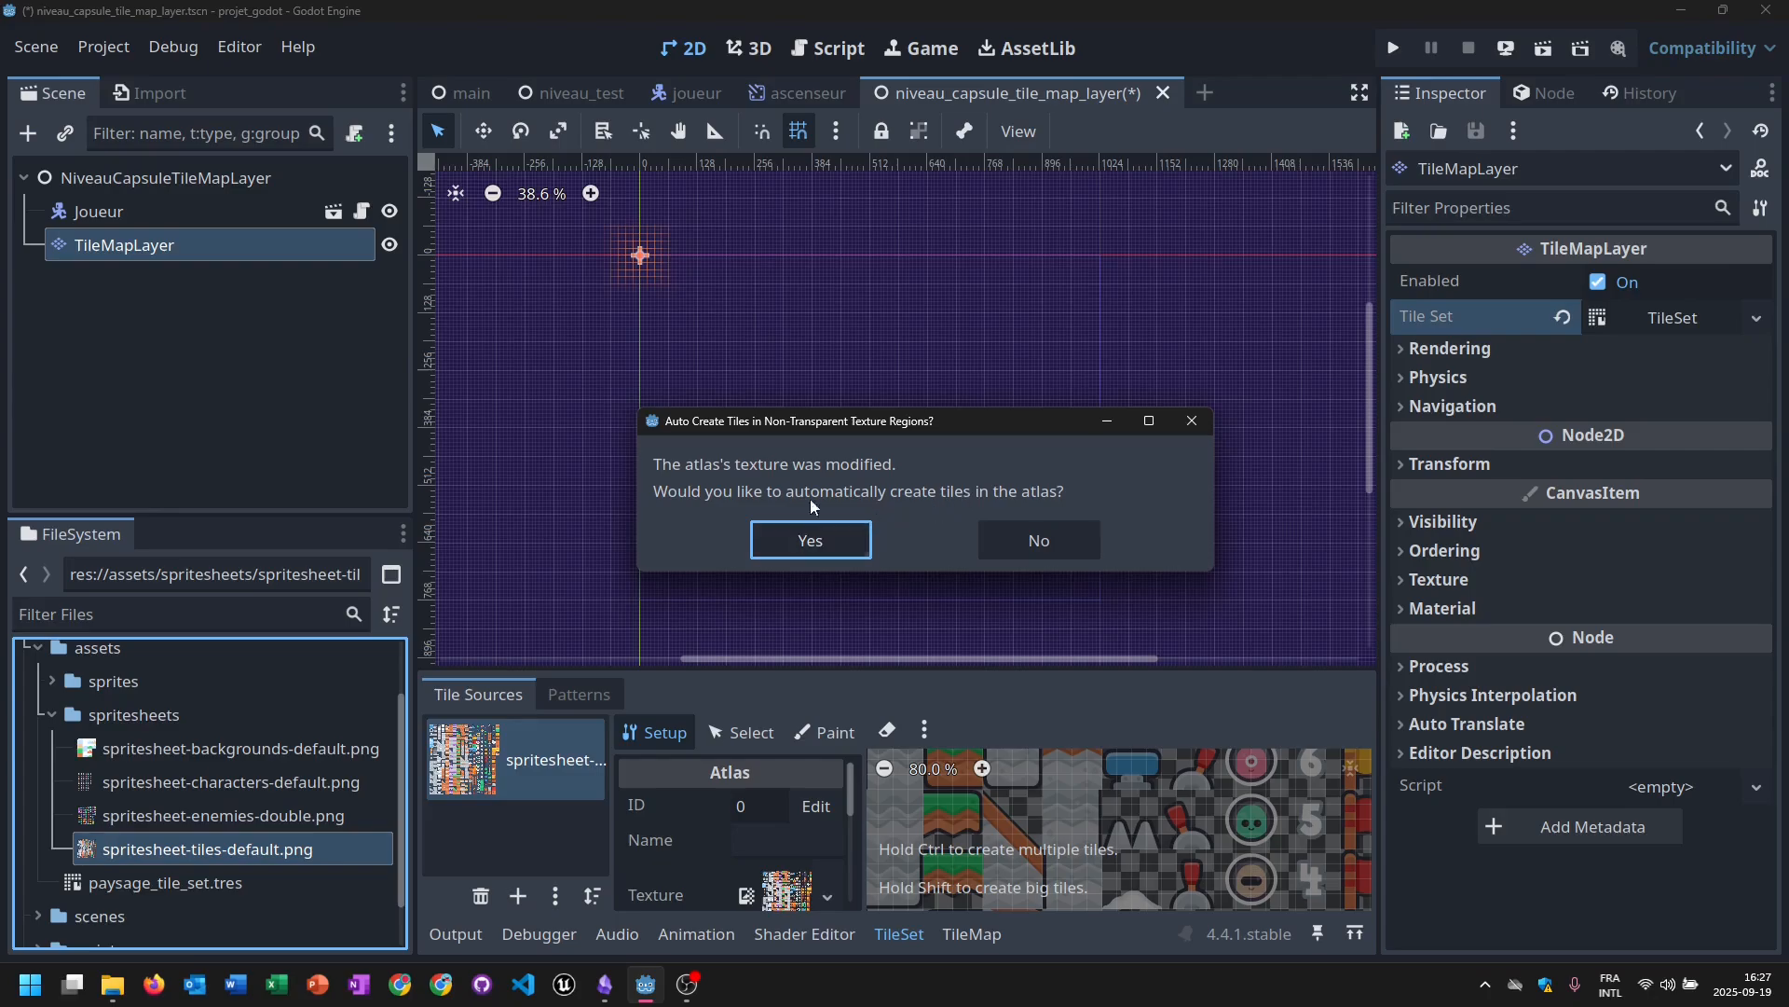
{"action": "left_click", "coordinate": [824, 540]}
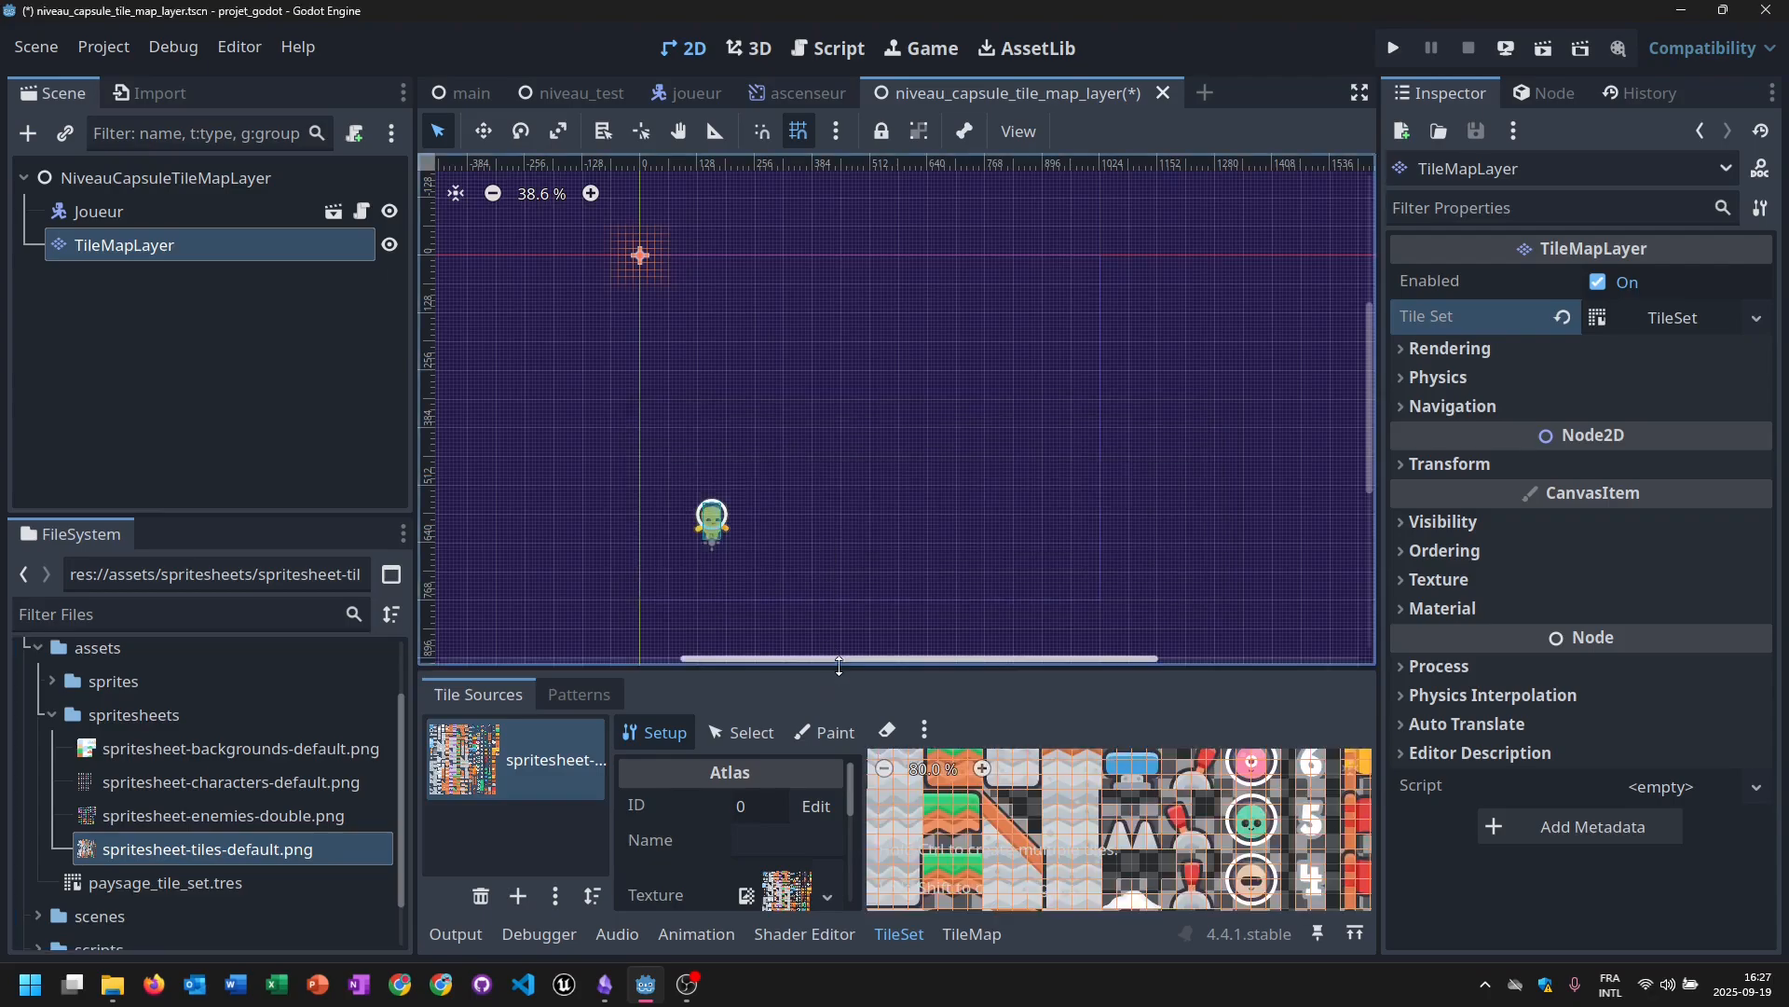
Enlarge the TileSet editor area and inspect how the atlas grid divides the terrain tiles.
{"action": "left_click_drag", "start_coordinate": [839, 671], "coordinate": [874, 435]}
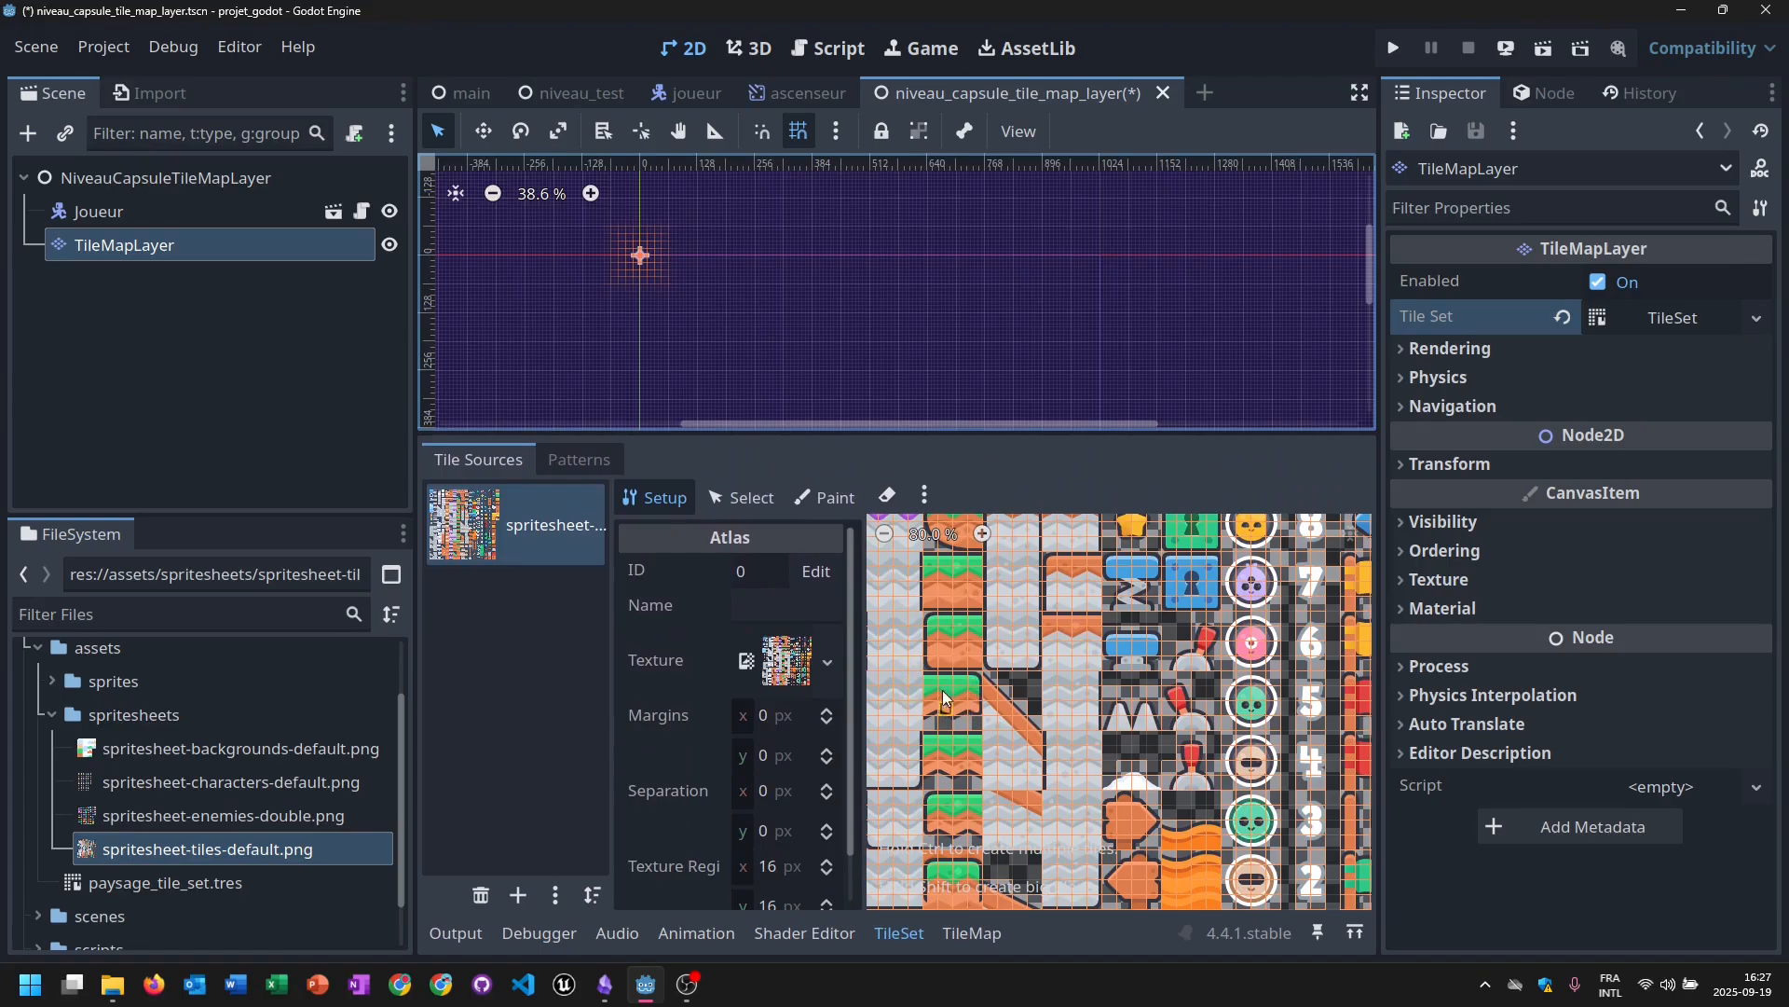
{"action": "scroll", "coordinate": [772, 790], "scroll_direction": "down", "scroll_amount": 2}
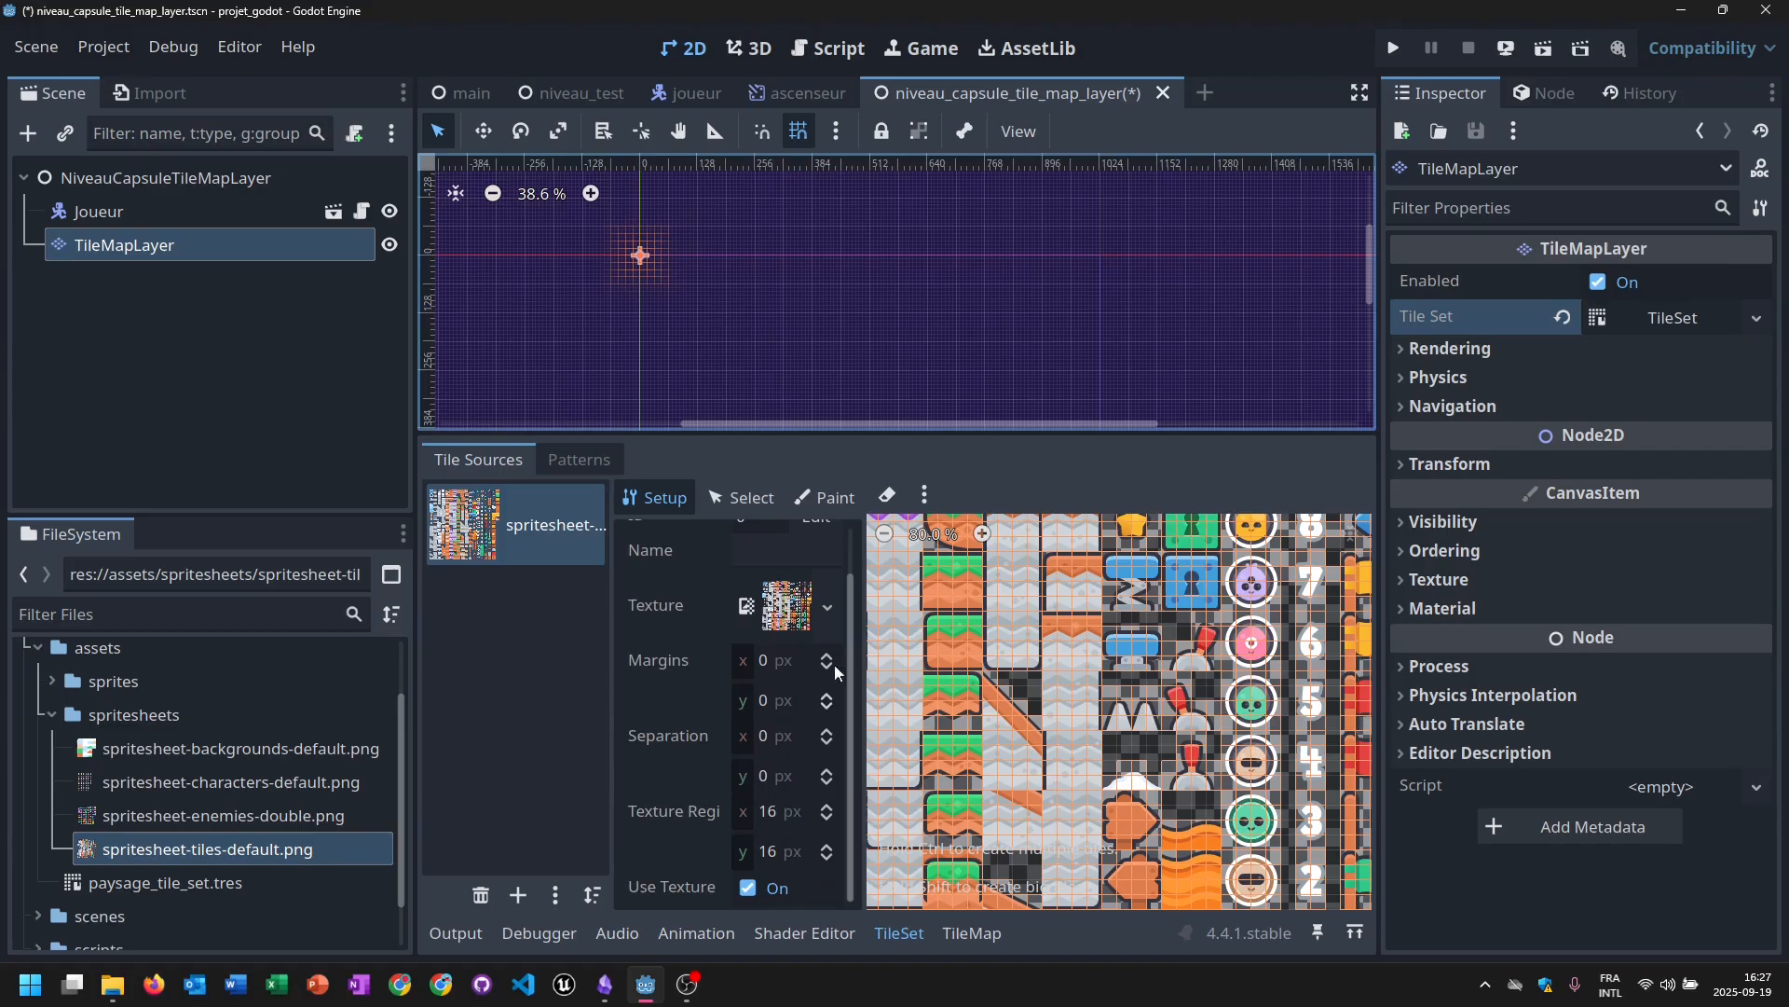
{"action": "scroll", "coordinate": [931, 683], "scroll_direction": "up", "scroll_amount": 5}
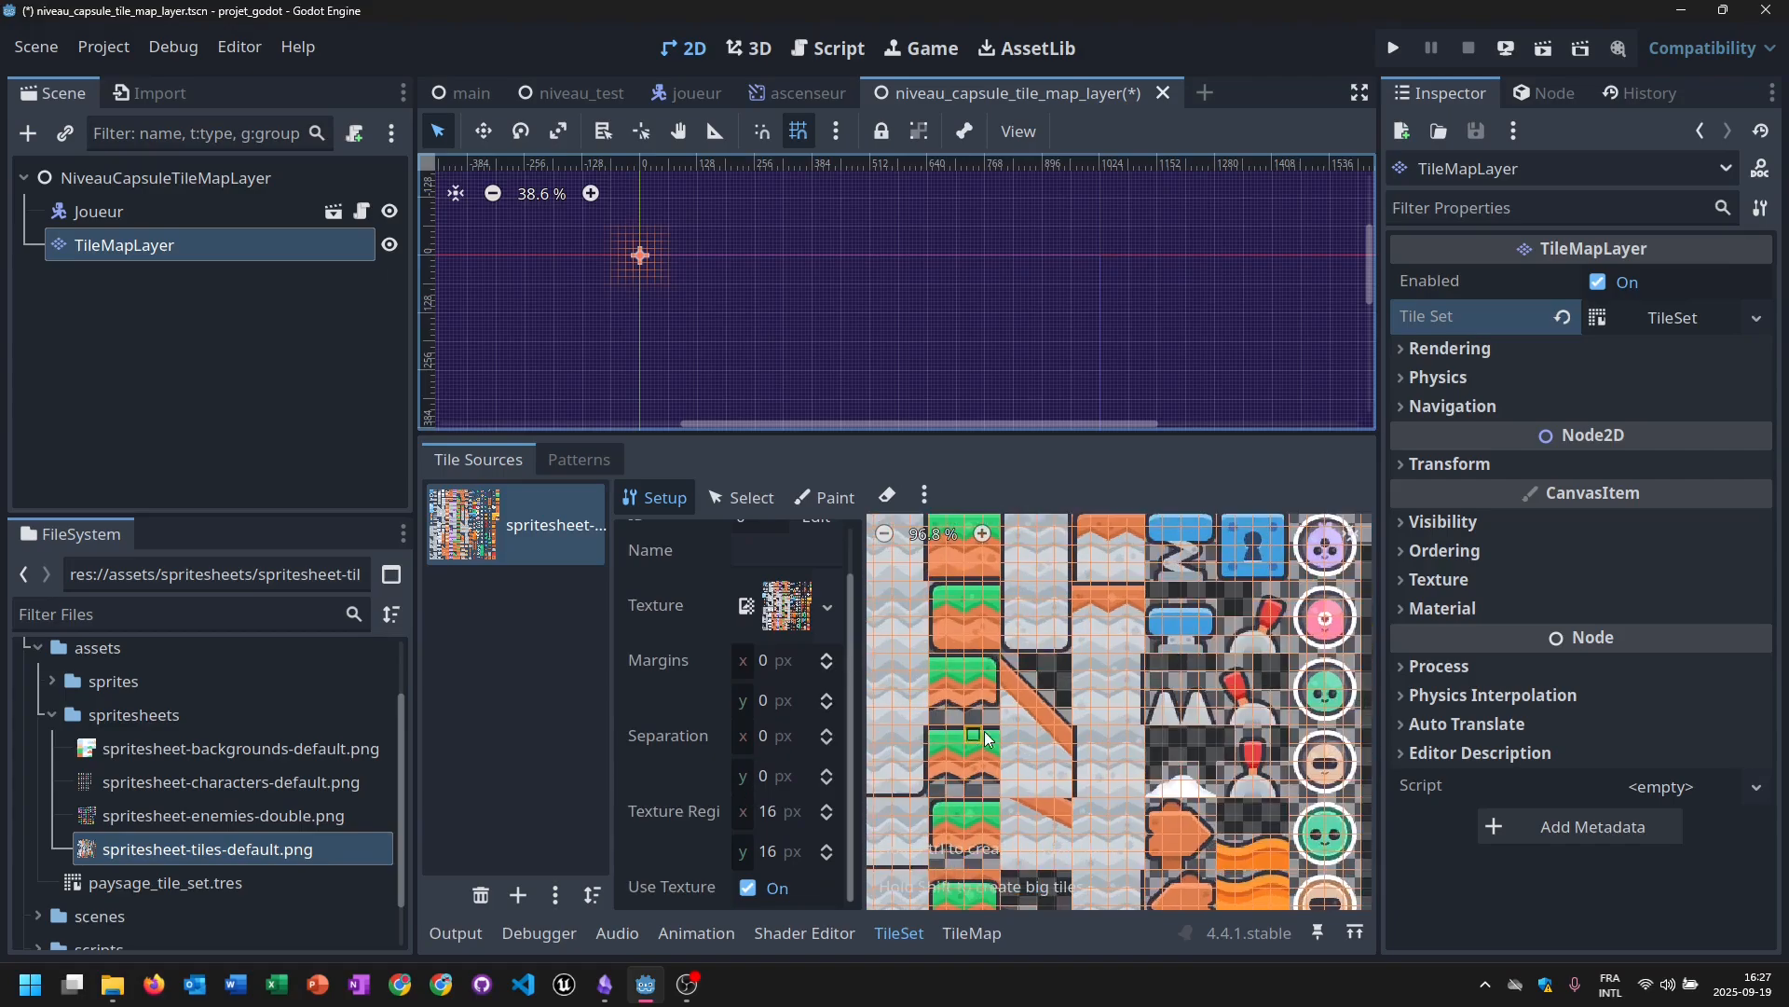
{"action": "scroll", "coordinate": [997, 706], "scroll_direction": "up", "scroll_amount": 1}
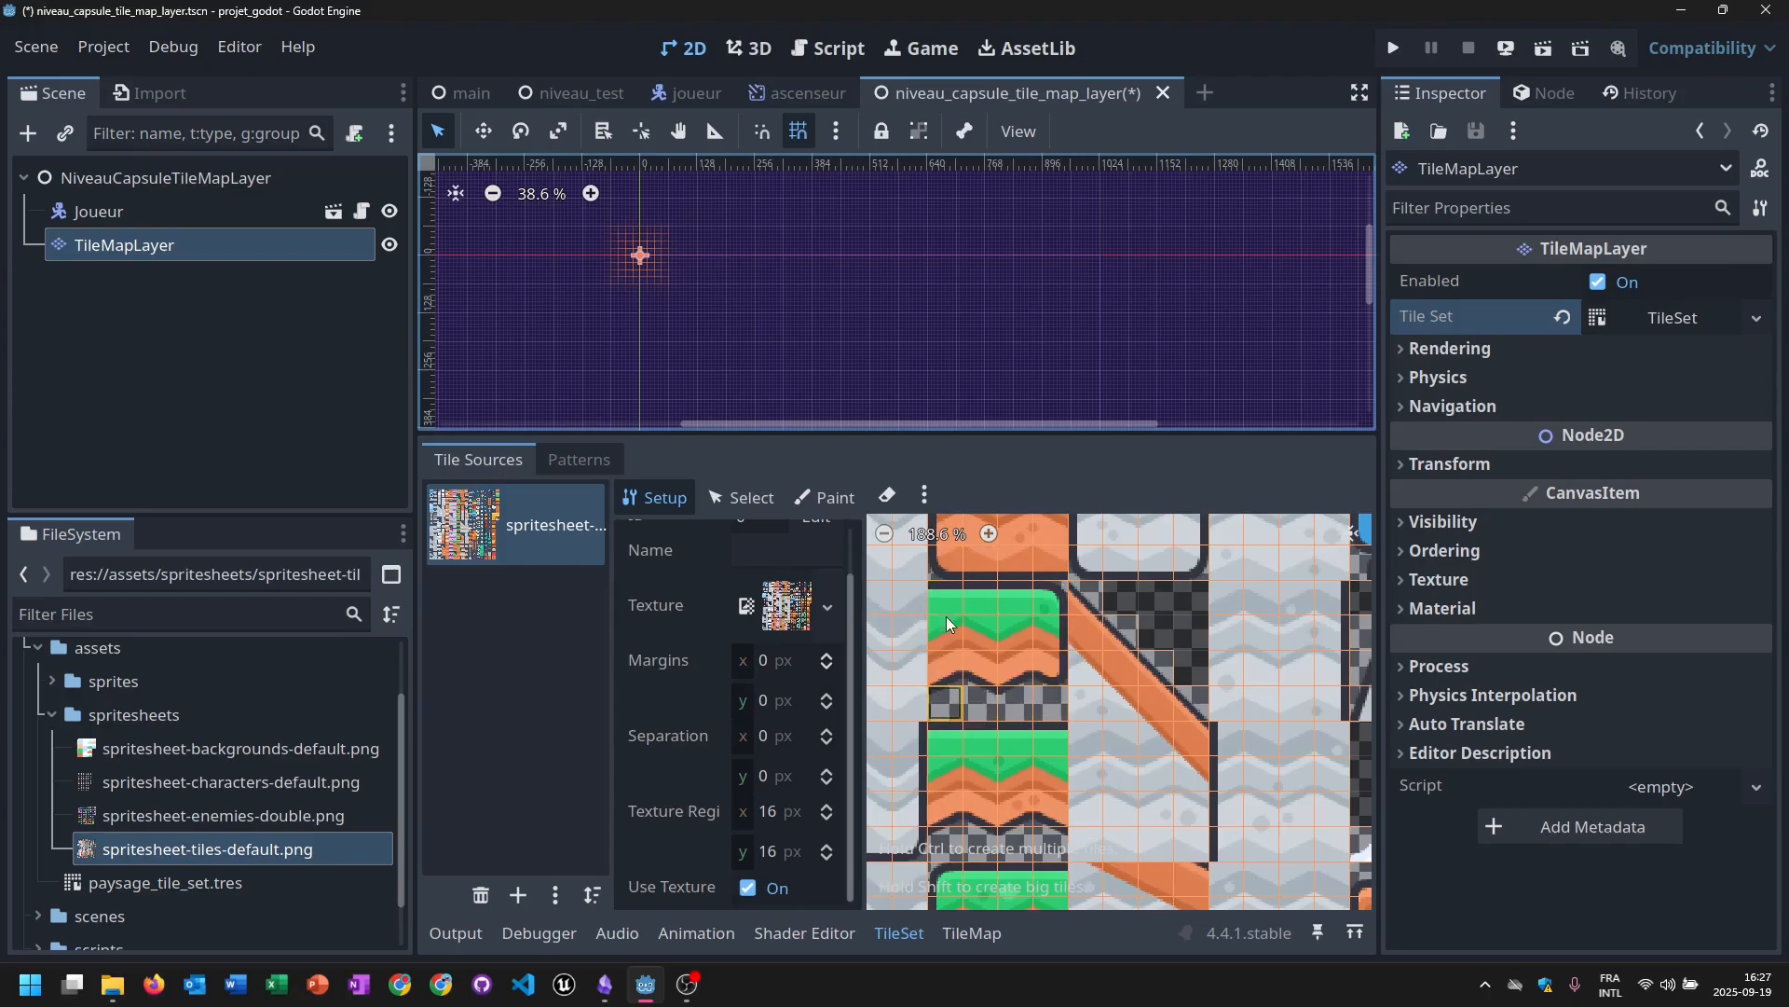
{"action": "scroll", "coordinate": [1042, 660], "scroll_direction": "down", "scroll_amount": 4}
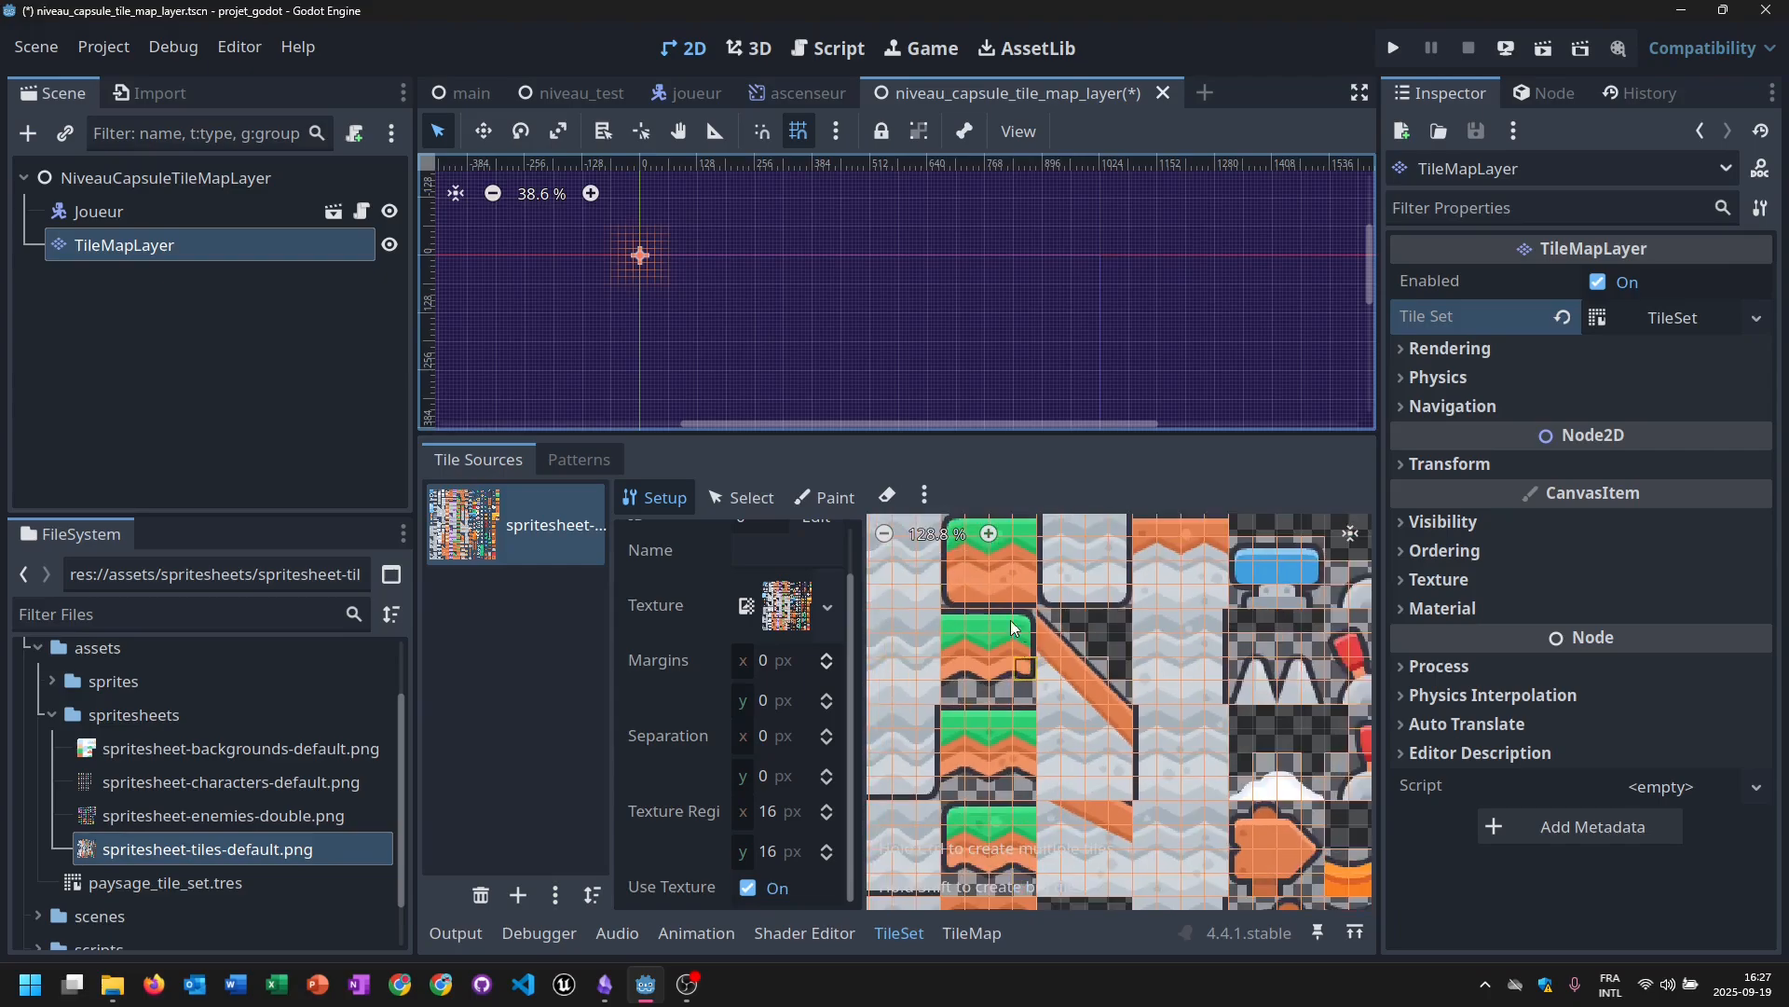
{"action": "scroll", "coordinate": [971, 639], "scroll_direction": "down", "scroll_amount": 1}
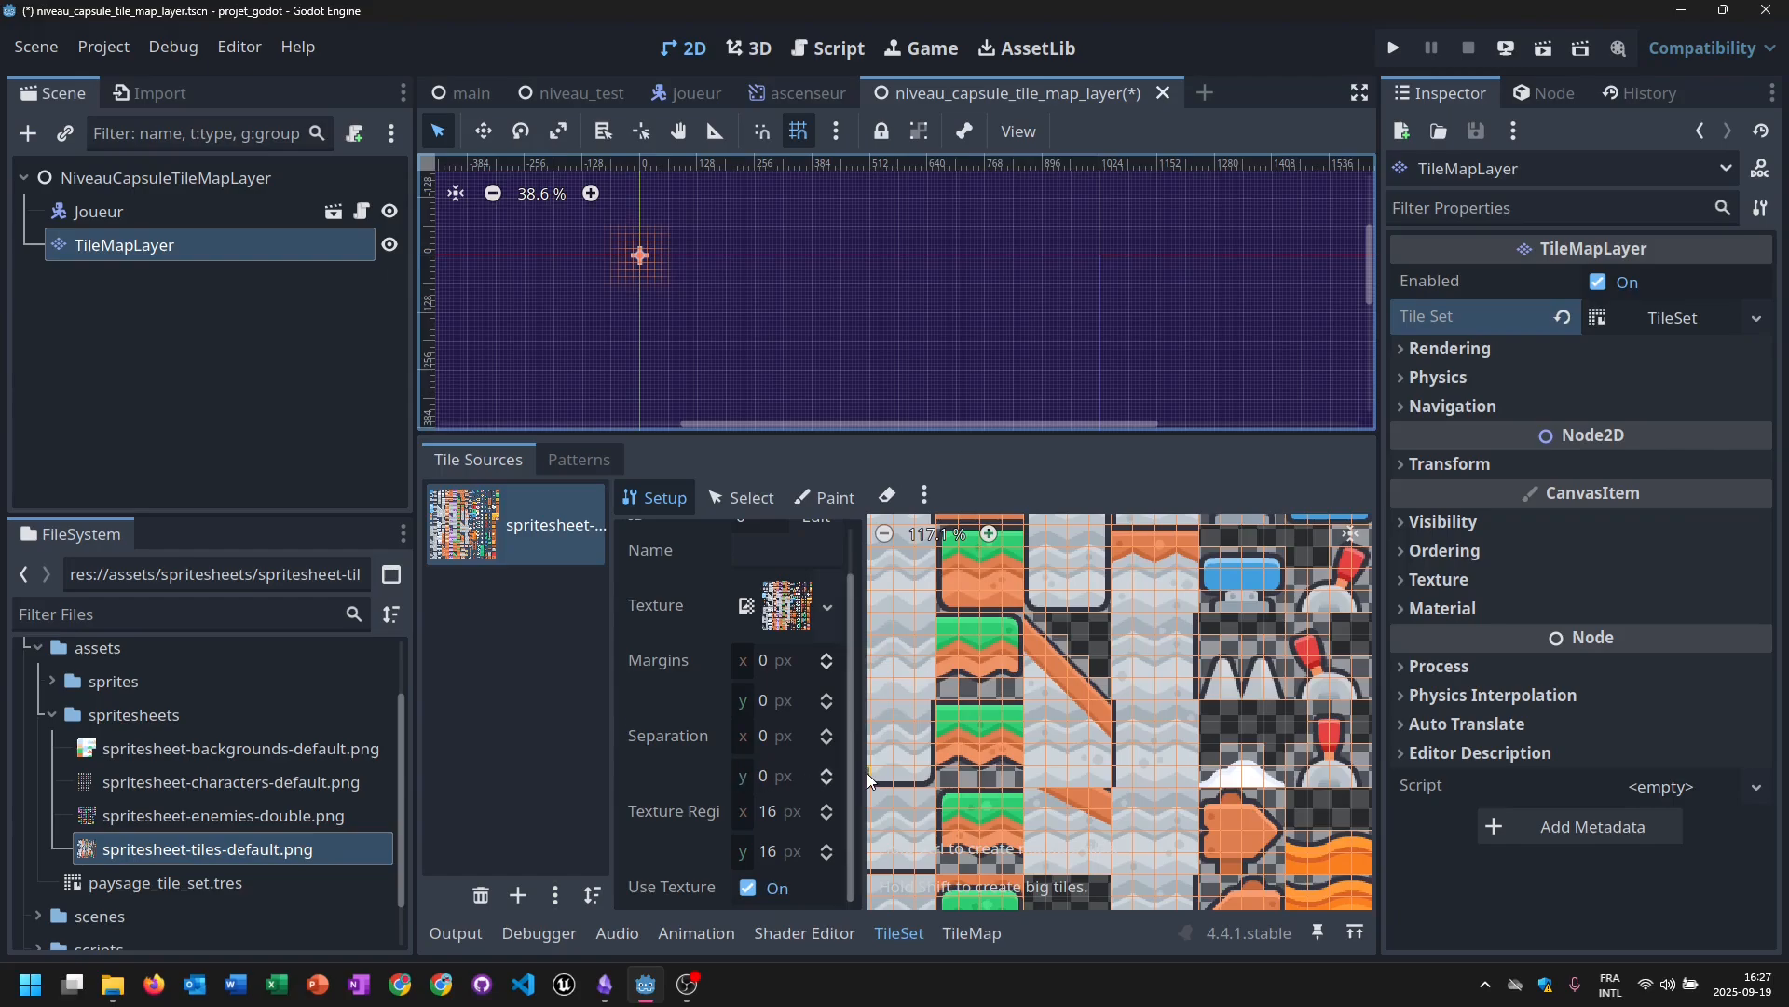
Set the atlas's Texture Region Size to 64 px in both x and y.
{"action": "left_click_drag", "start_coordinate": [865, 771], "coordinate": [1010, 760]}
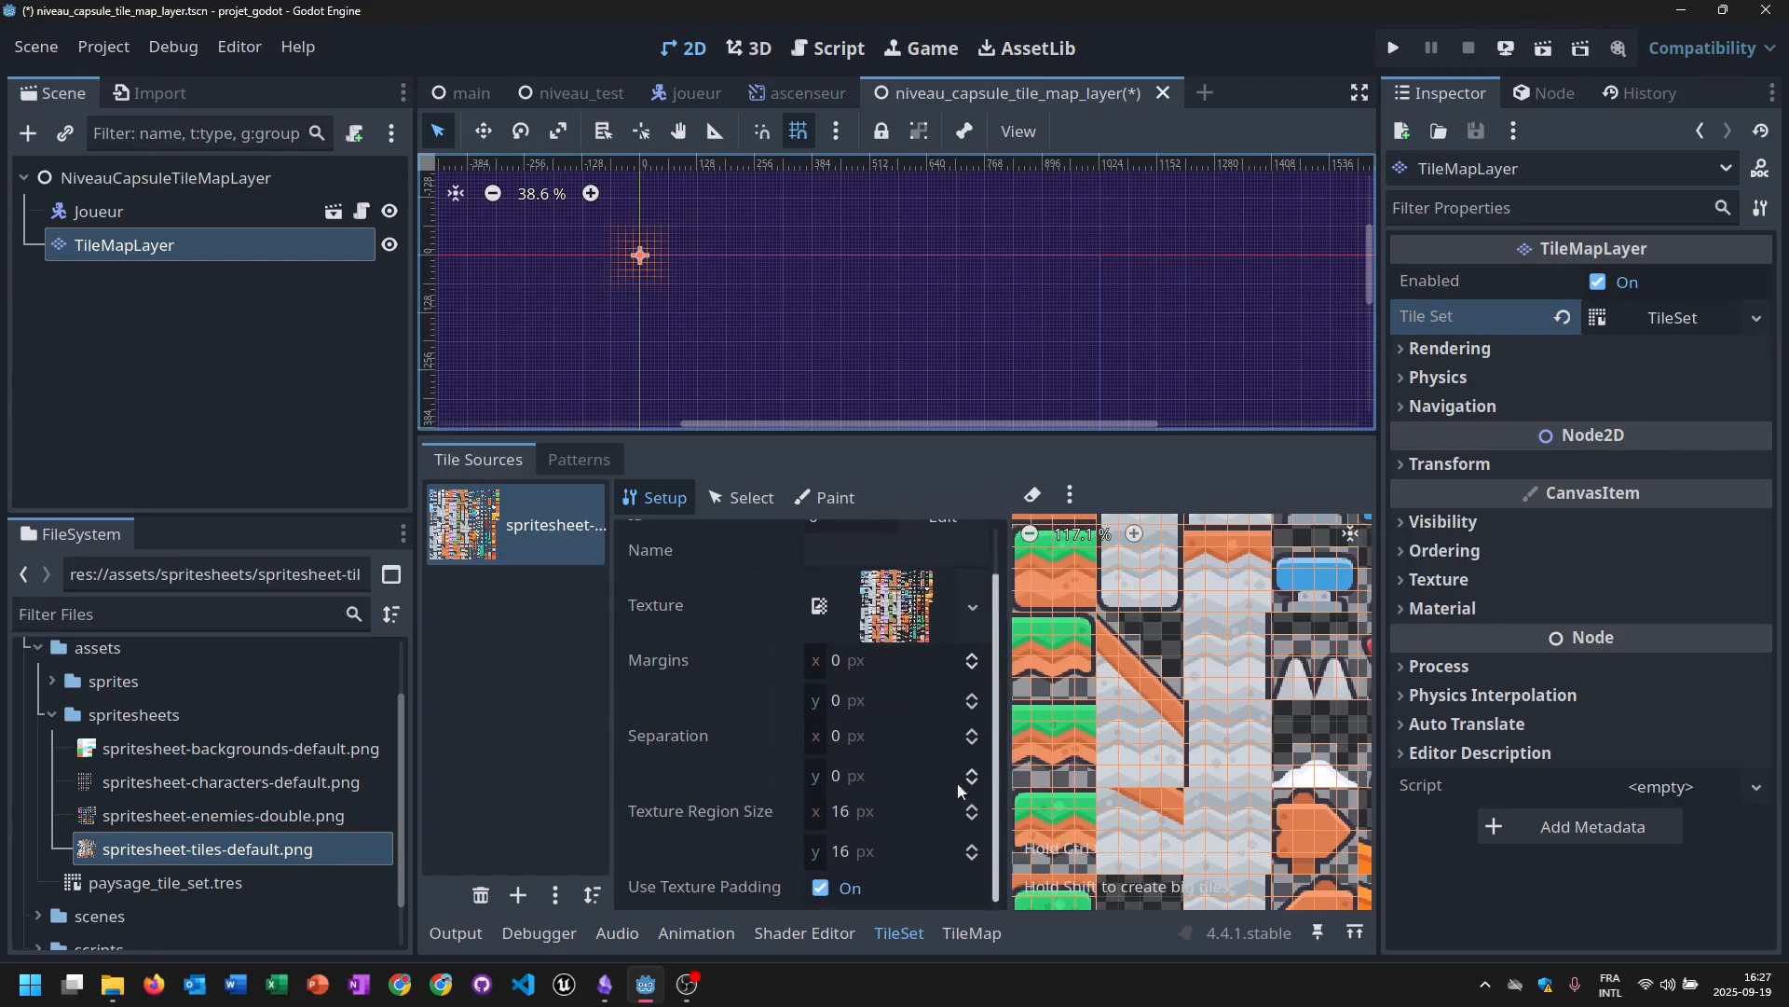
{"action": "left_click", "coordinate": [854, 813]}
{"action": "type", "text": "64"}
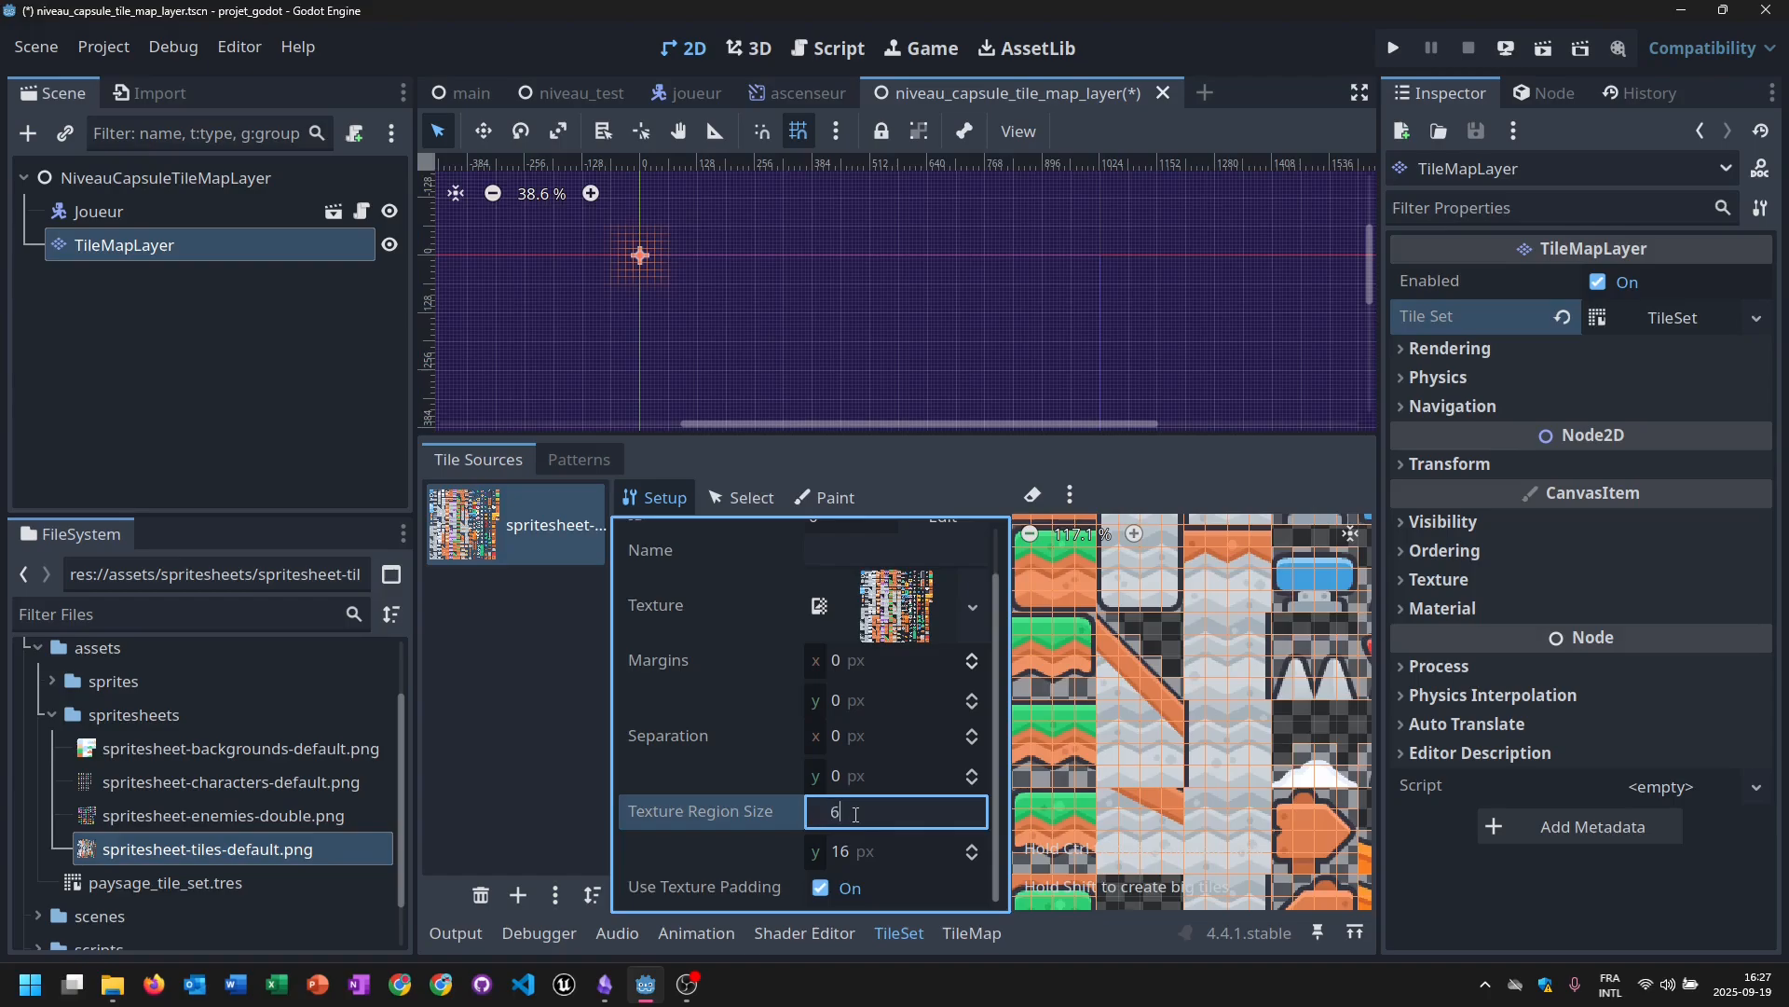
{"action": "key", "text": "Tab"}
{"action": "type", "text": "64"}
{"action": "key", "text": "Return"}
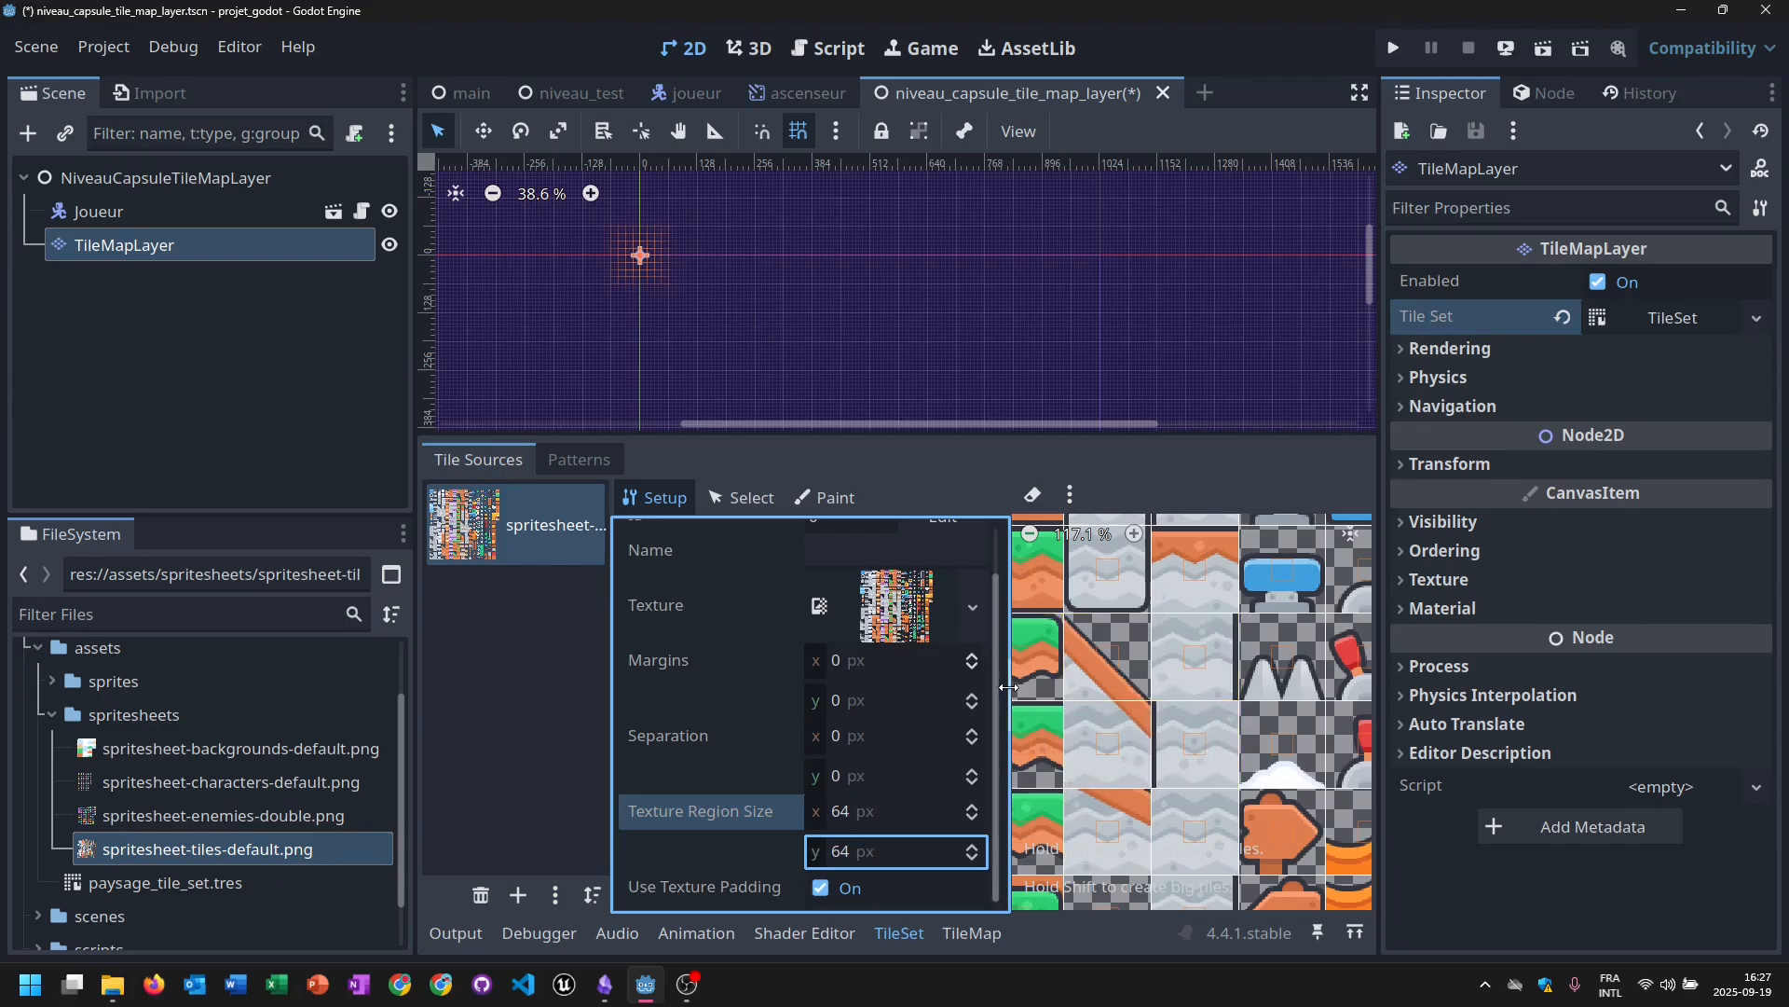
{"action": "left_click_drag", "start_coordinate": [1008, 687], "coordinate": [930, 691]}
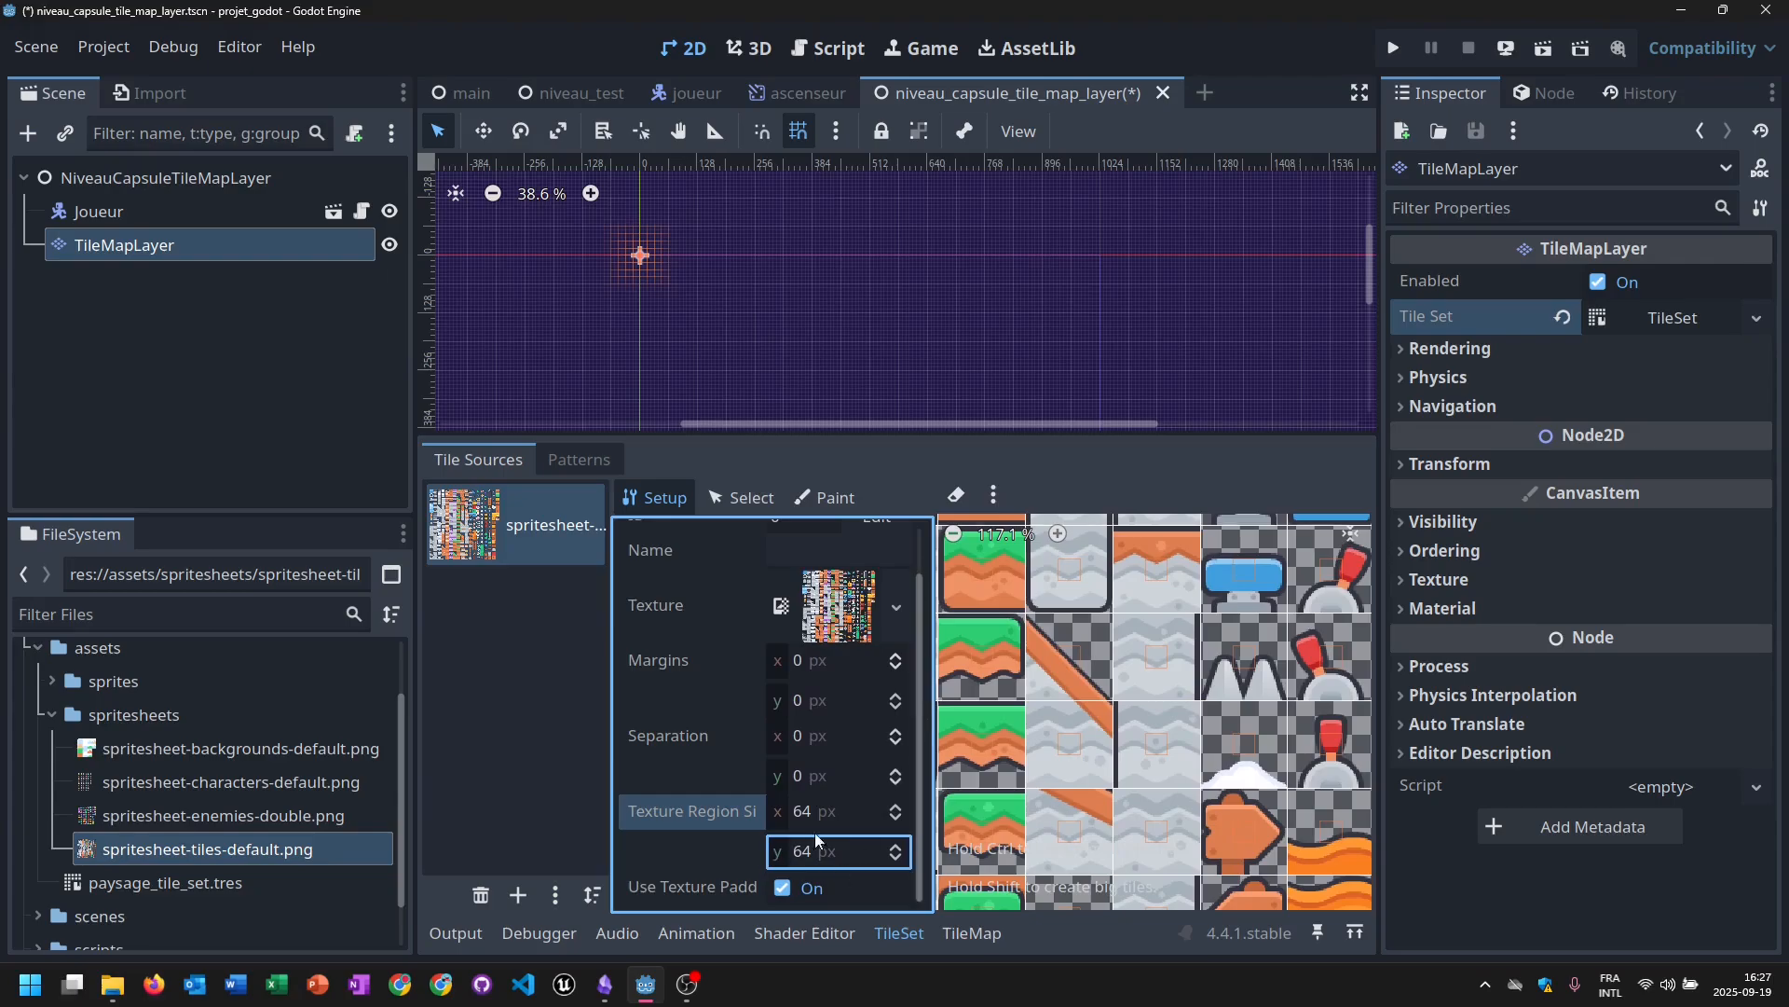
Examine the atlas tiles across the spritesheet to check their alignment with the 64 px grid.
{"action": "middle_click_drag", "start_coordinate": [1109, 733], "coordinate": [919, 798]}
{"action": "scroll", "coordinate": [737, 741], "scroll_direction": "up", "scroll_amount": 2}
{"action": "scroll", "coordinate": [1205, 685], "scroll_direction": "down", "scroll_amount": 4}
{"action": "middle_click_drag", "start_coordinate": [1130, 693], "coordinate": [1311, 864]}
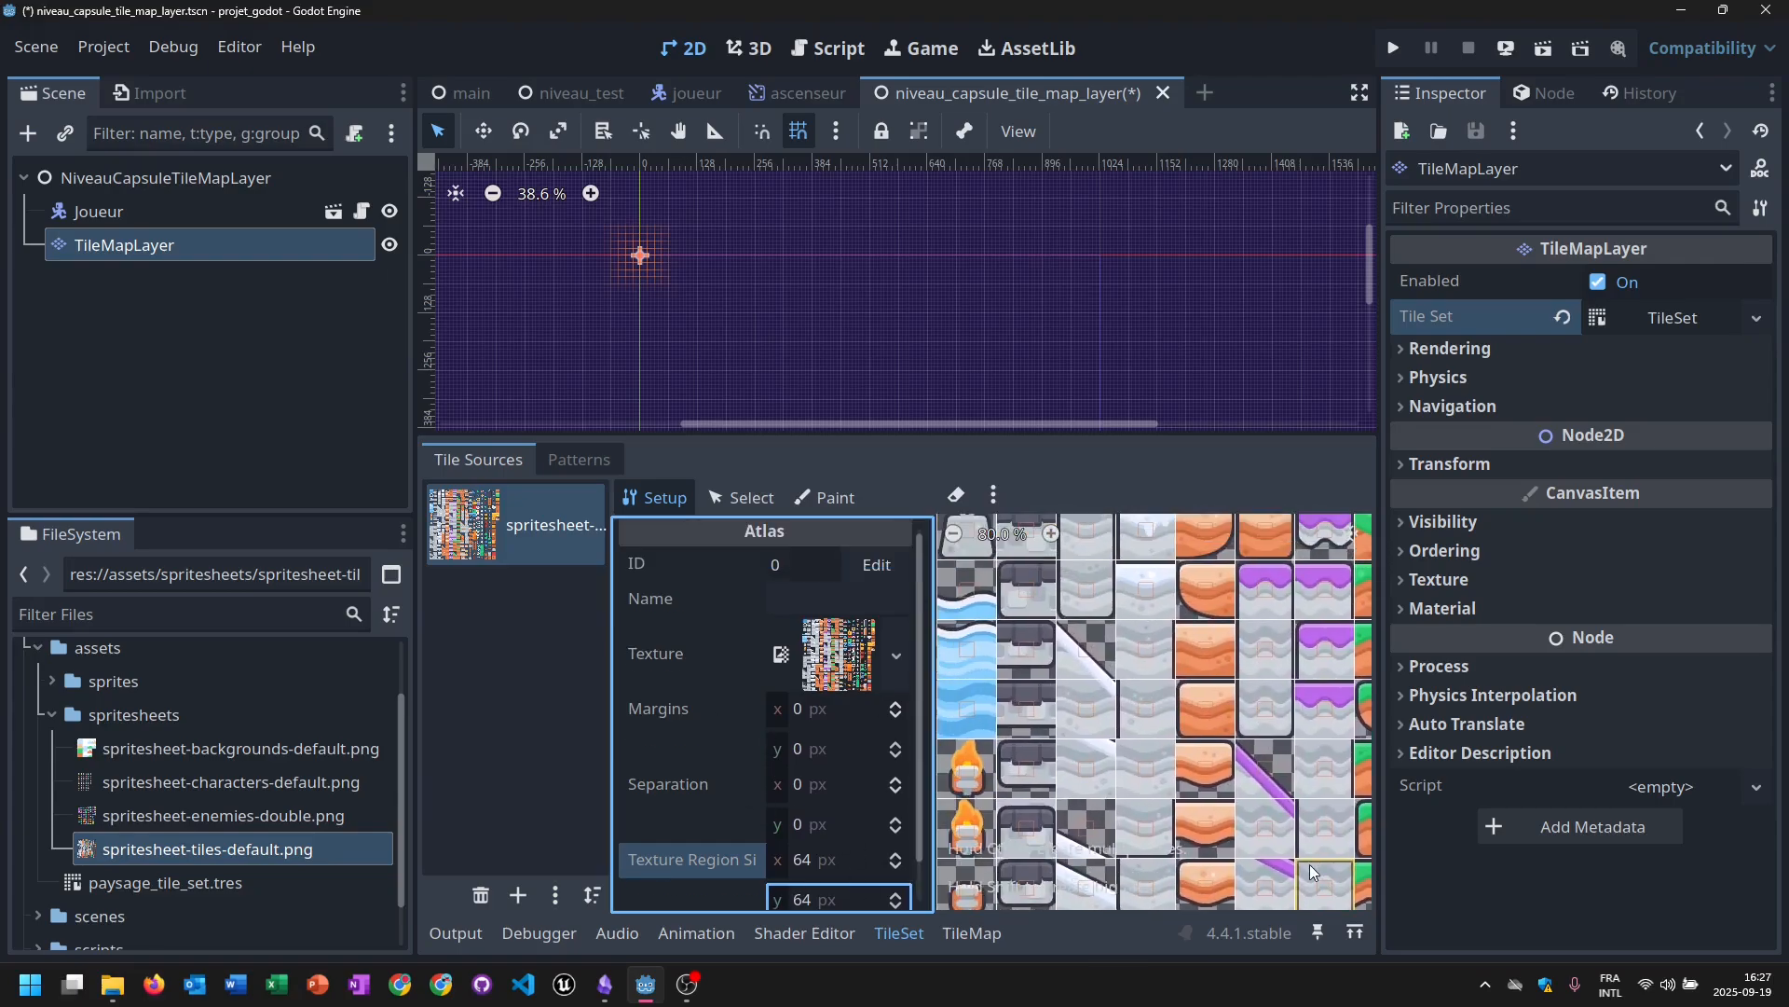
{"action": "middle_click_drag", "start_coordinate": [1076, 712], "coordinate": [1089, 516]}
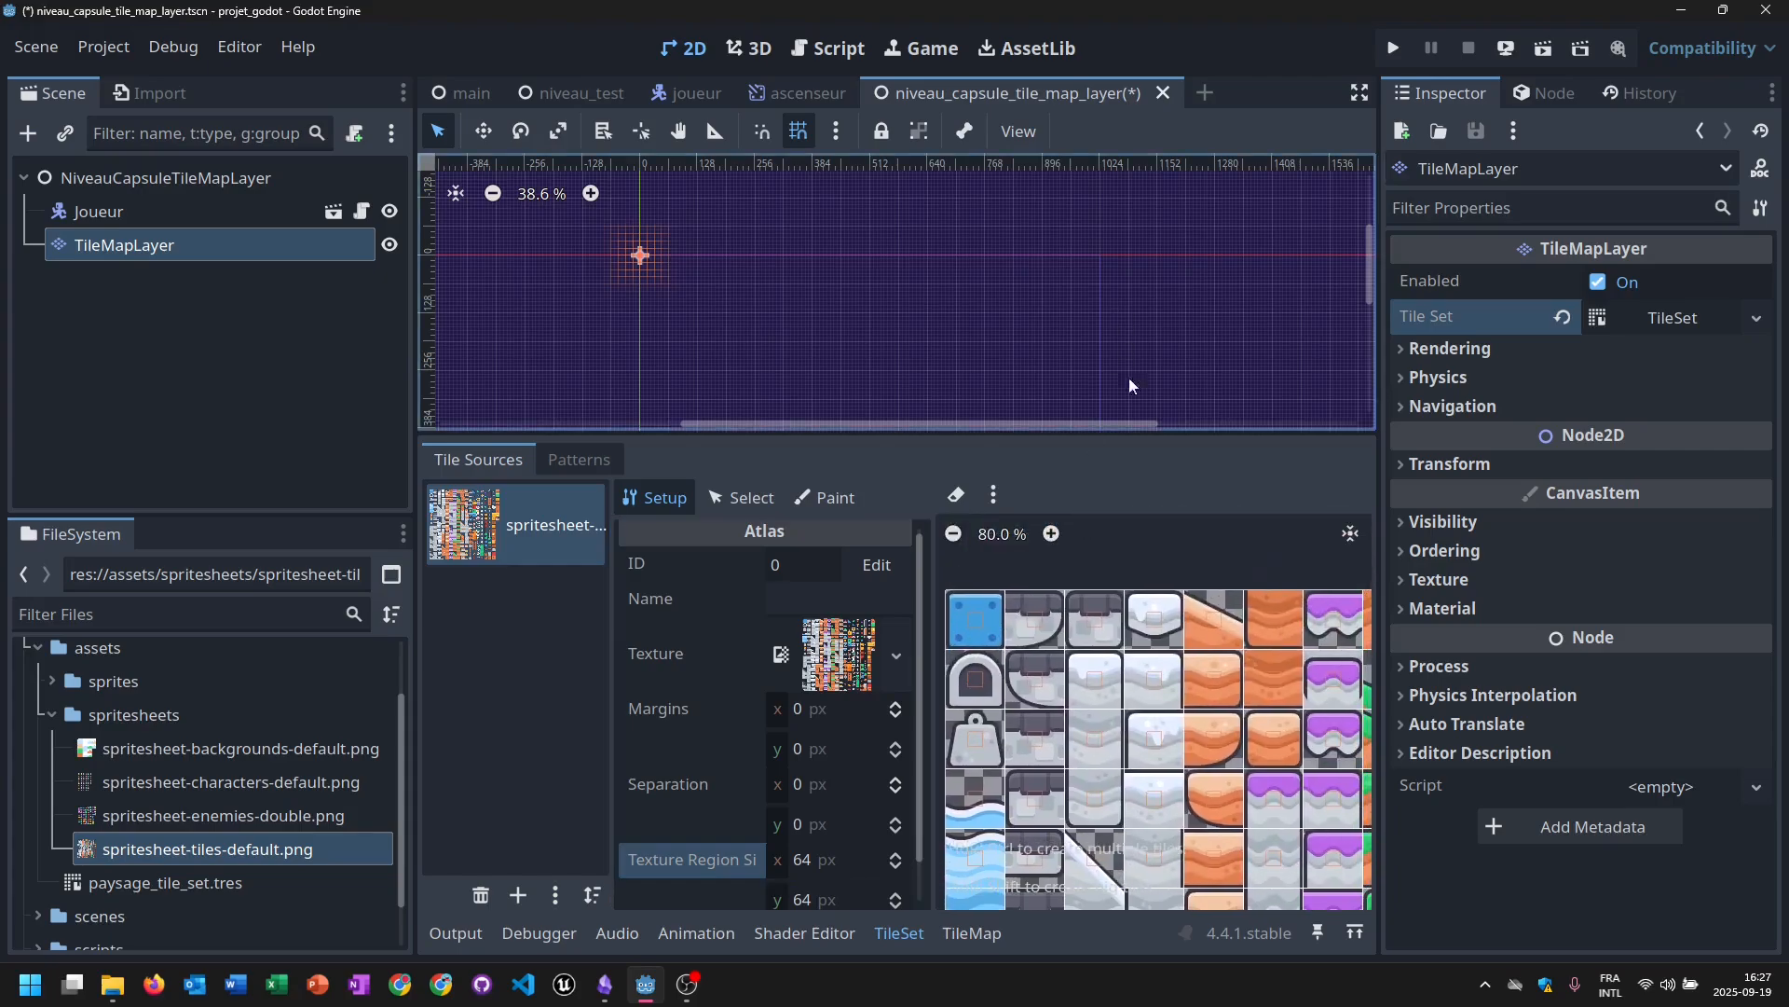
{"action": "middle_click_drag", "start_coordinate": [1156, 724], "coordinate": [1240, 722]}
{"action": "scroll", "coordinate": [1152, 713], "scroll_direction": "down", "scroll_amount": 14}
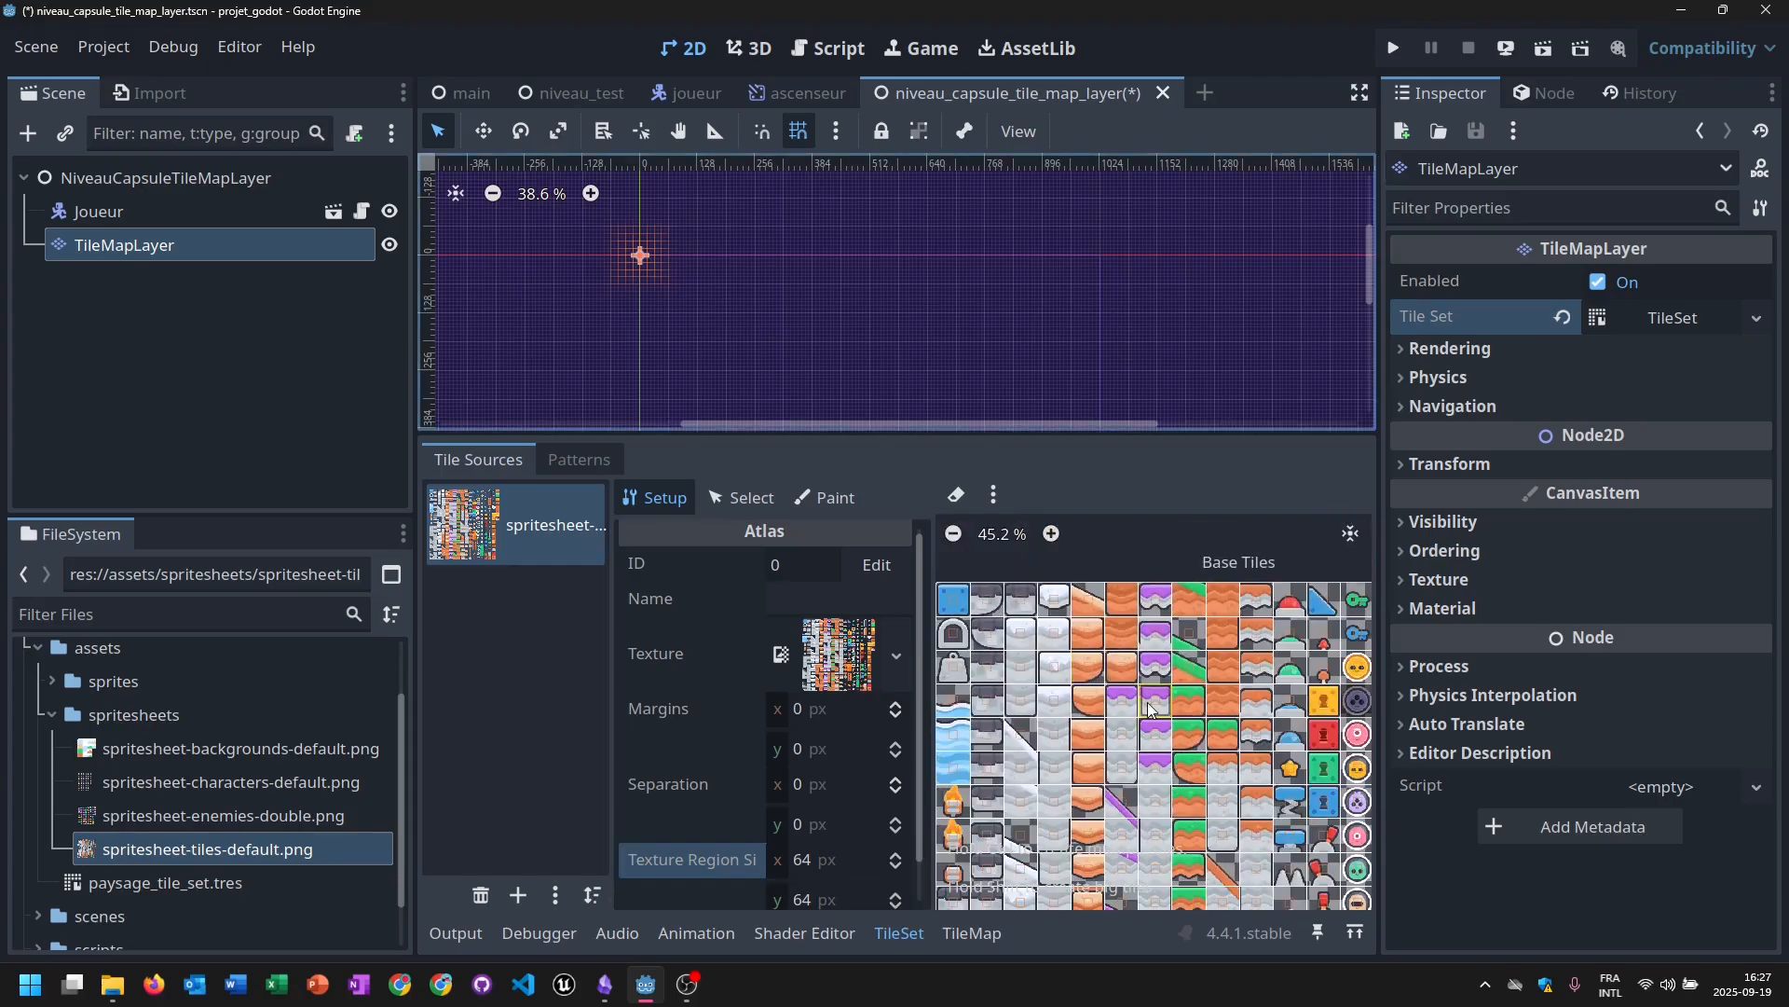
Inspect the atlas tiles at several zoom levels and review the spritesheet source's setup properties.
{"action": "scroll", "coordinate": [1152, 713], "scroll_direction": "up", "scroll_amount": 6}
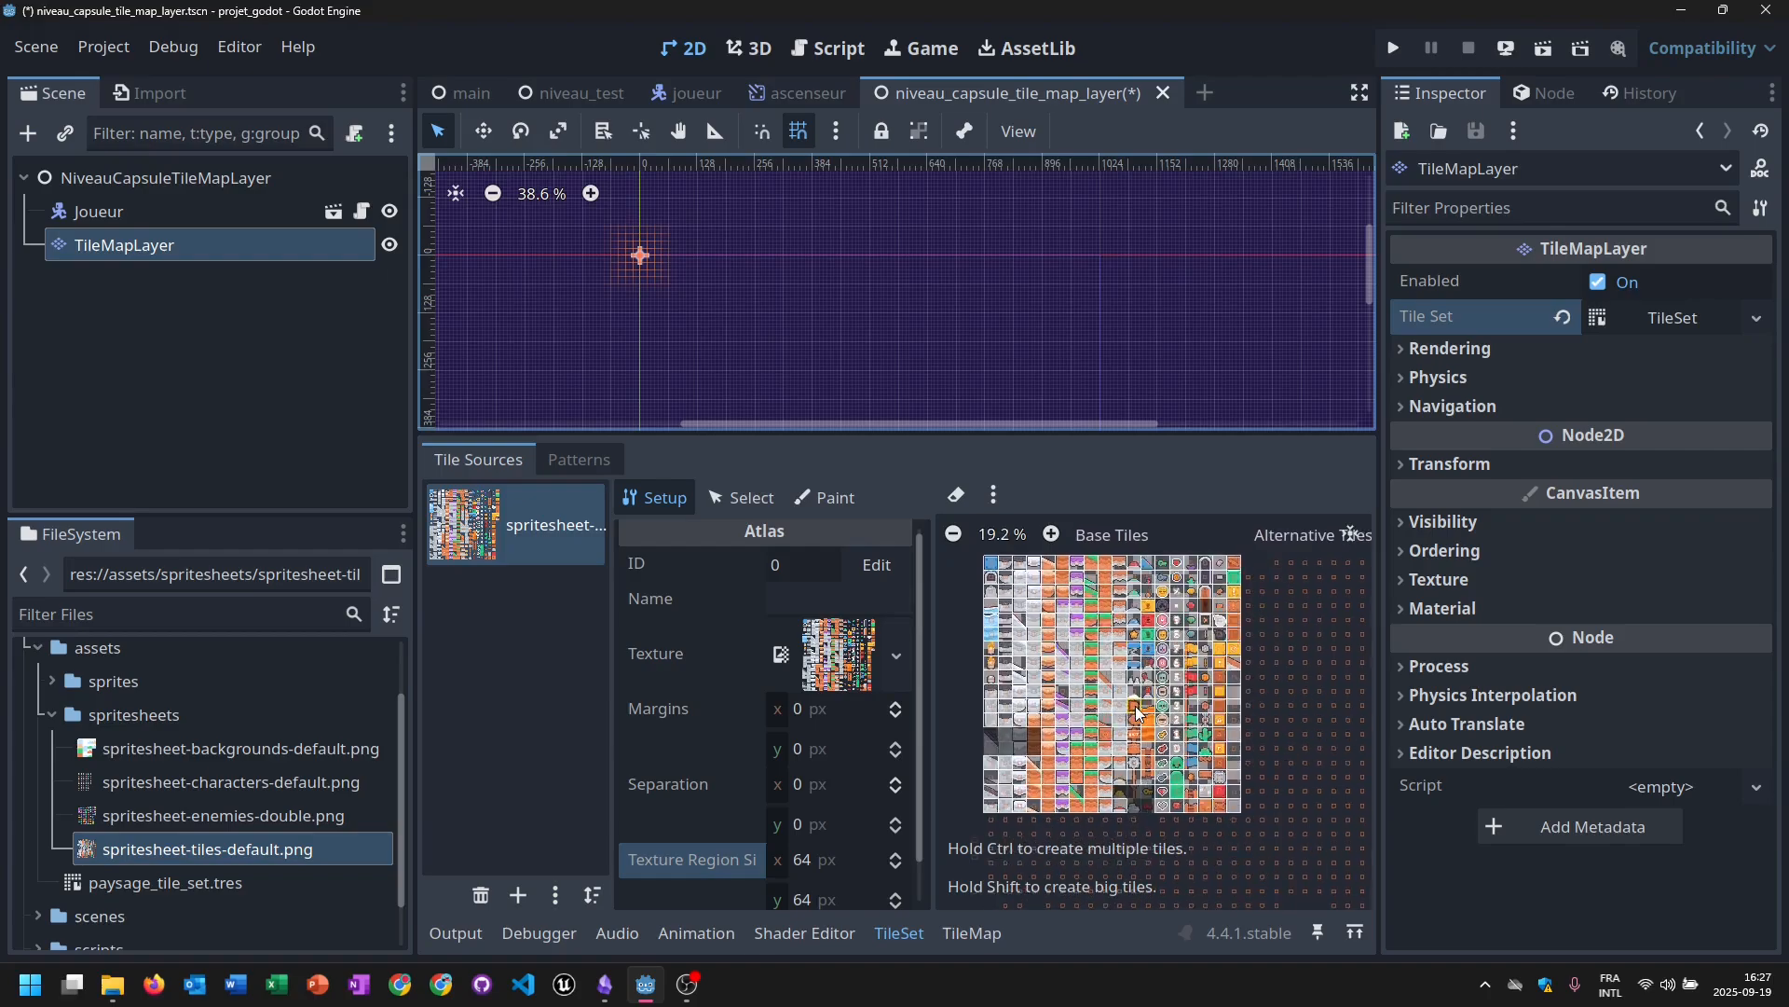
{"action": "scroll", "coordinate": [1137, 713], "scroll_direction": "up", "scroll_amount": 11}
{"action": "scroll", "coordinate": [1137, 713], "scroll_direction": "down", "scroll_amount": 10}
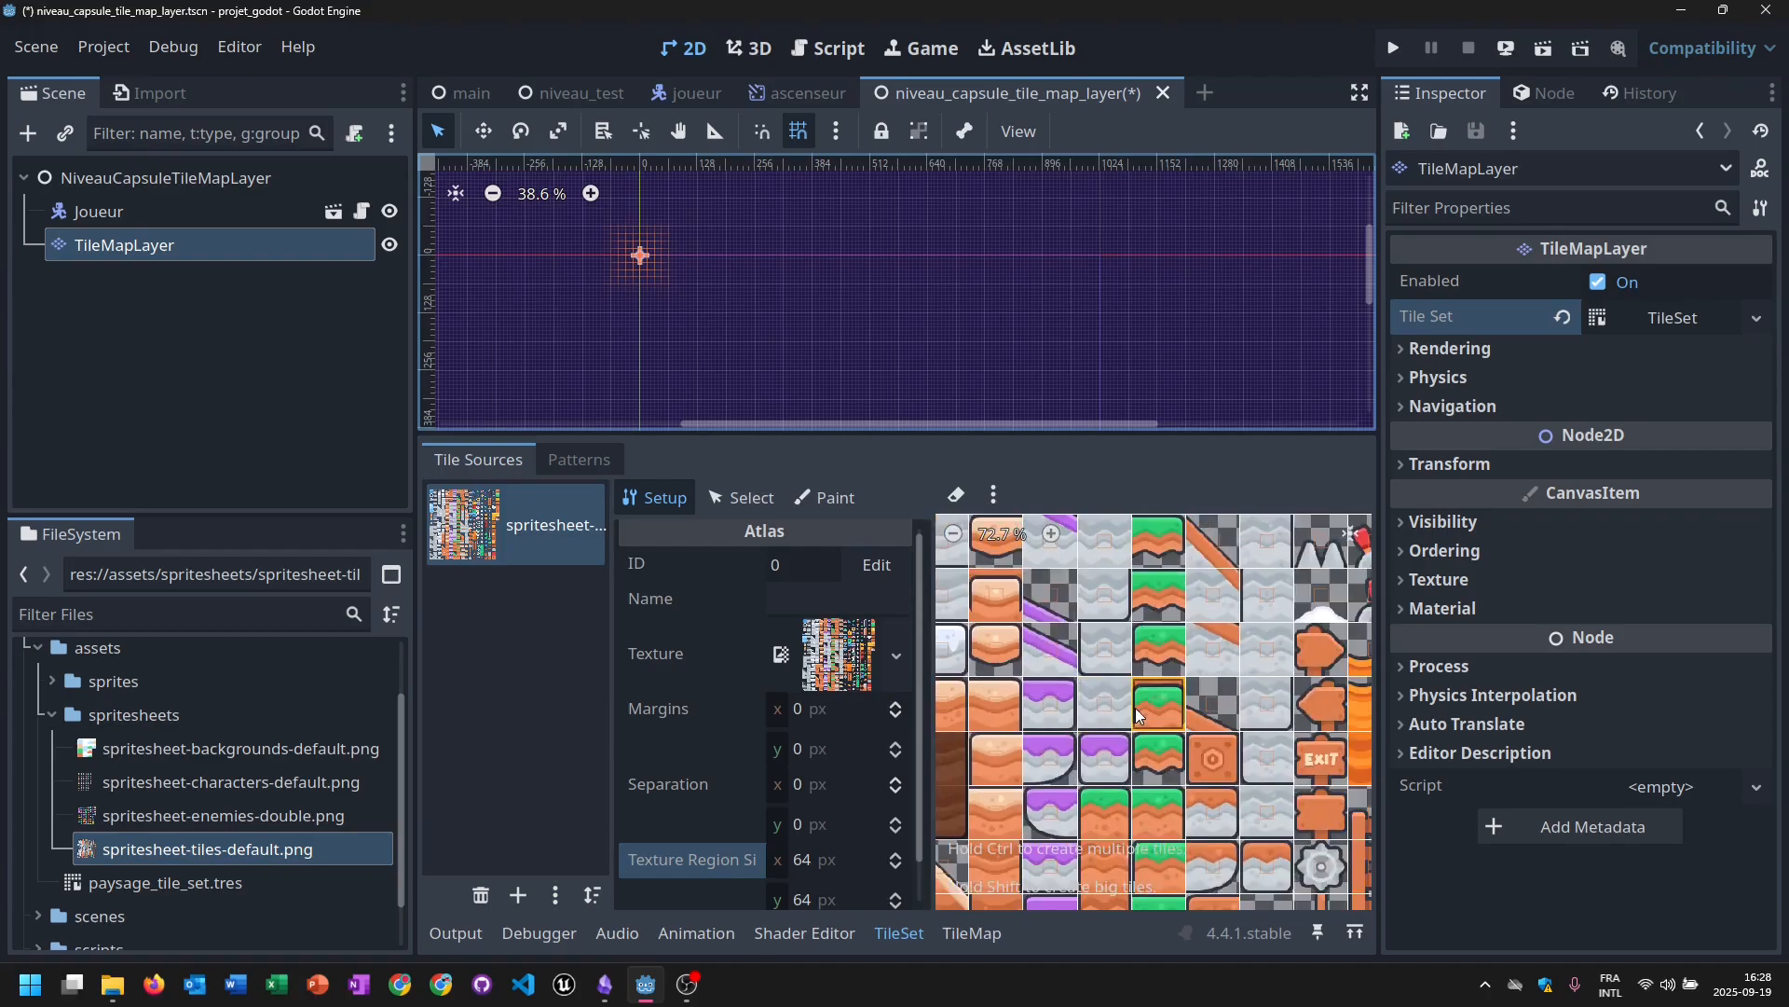
{"action": "middle_click_drag", "start_coordinate": [1065, 699], "coordinate": [1144, 842]}
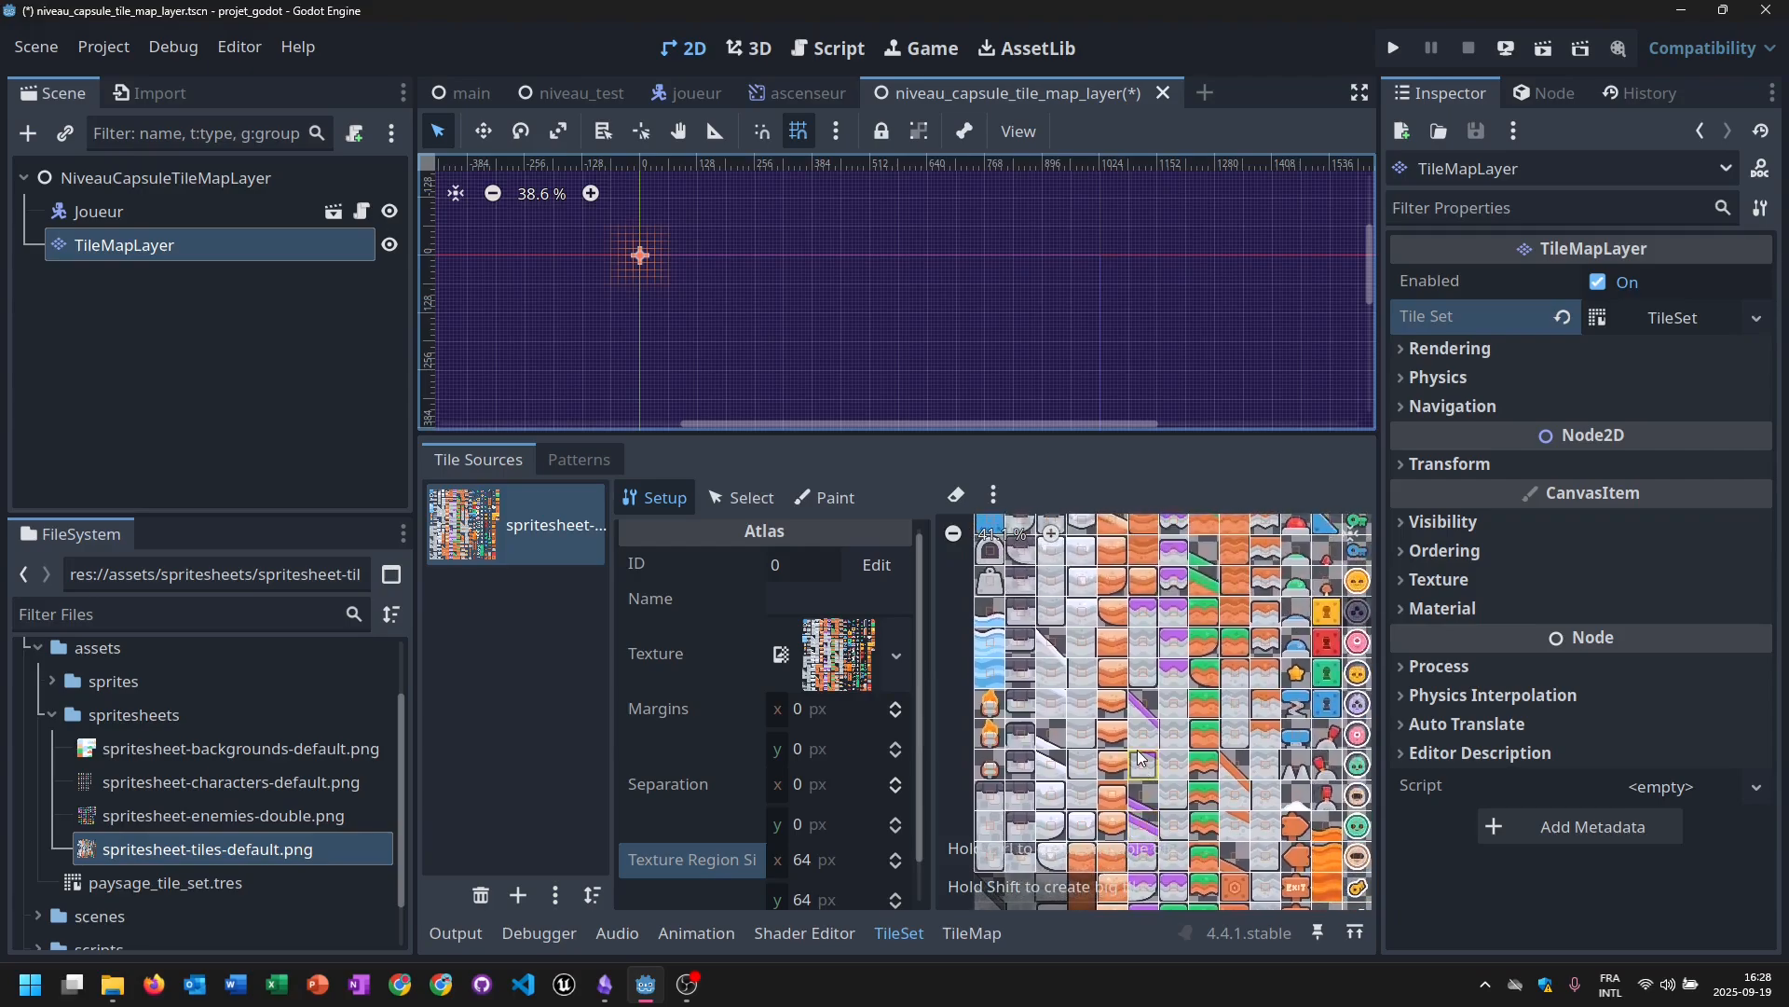
{"action": "scroll", "coordinate": [1138, 750], "scroll_direction": "down", "scroll_amount": 1}
{"action": "middle_click_drag", "start_coordinate": [1162, 692], "coordinate": [1136, 741]}
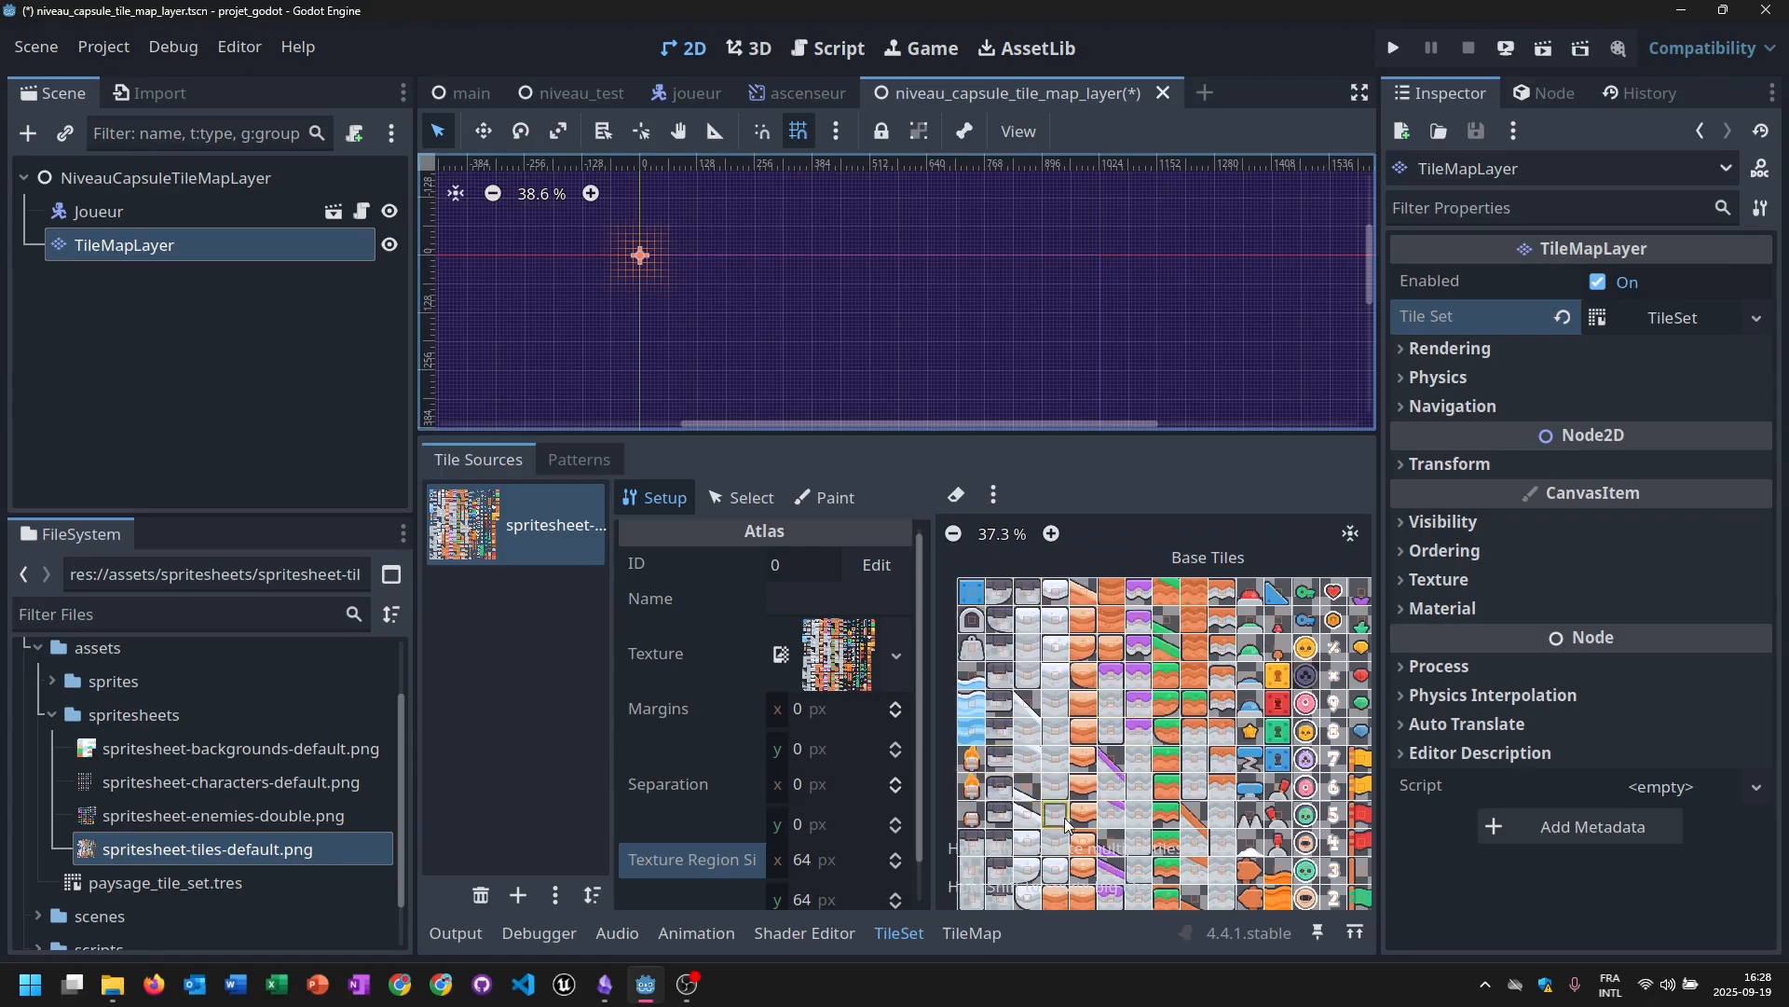
{"action": "scroll", "coordinate": [699, 737], "scroll_direction": "down", "scroll_amount": 1}
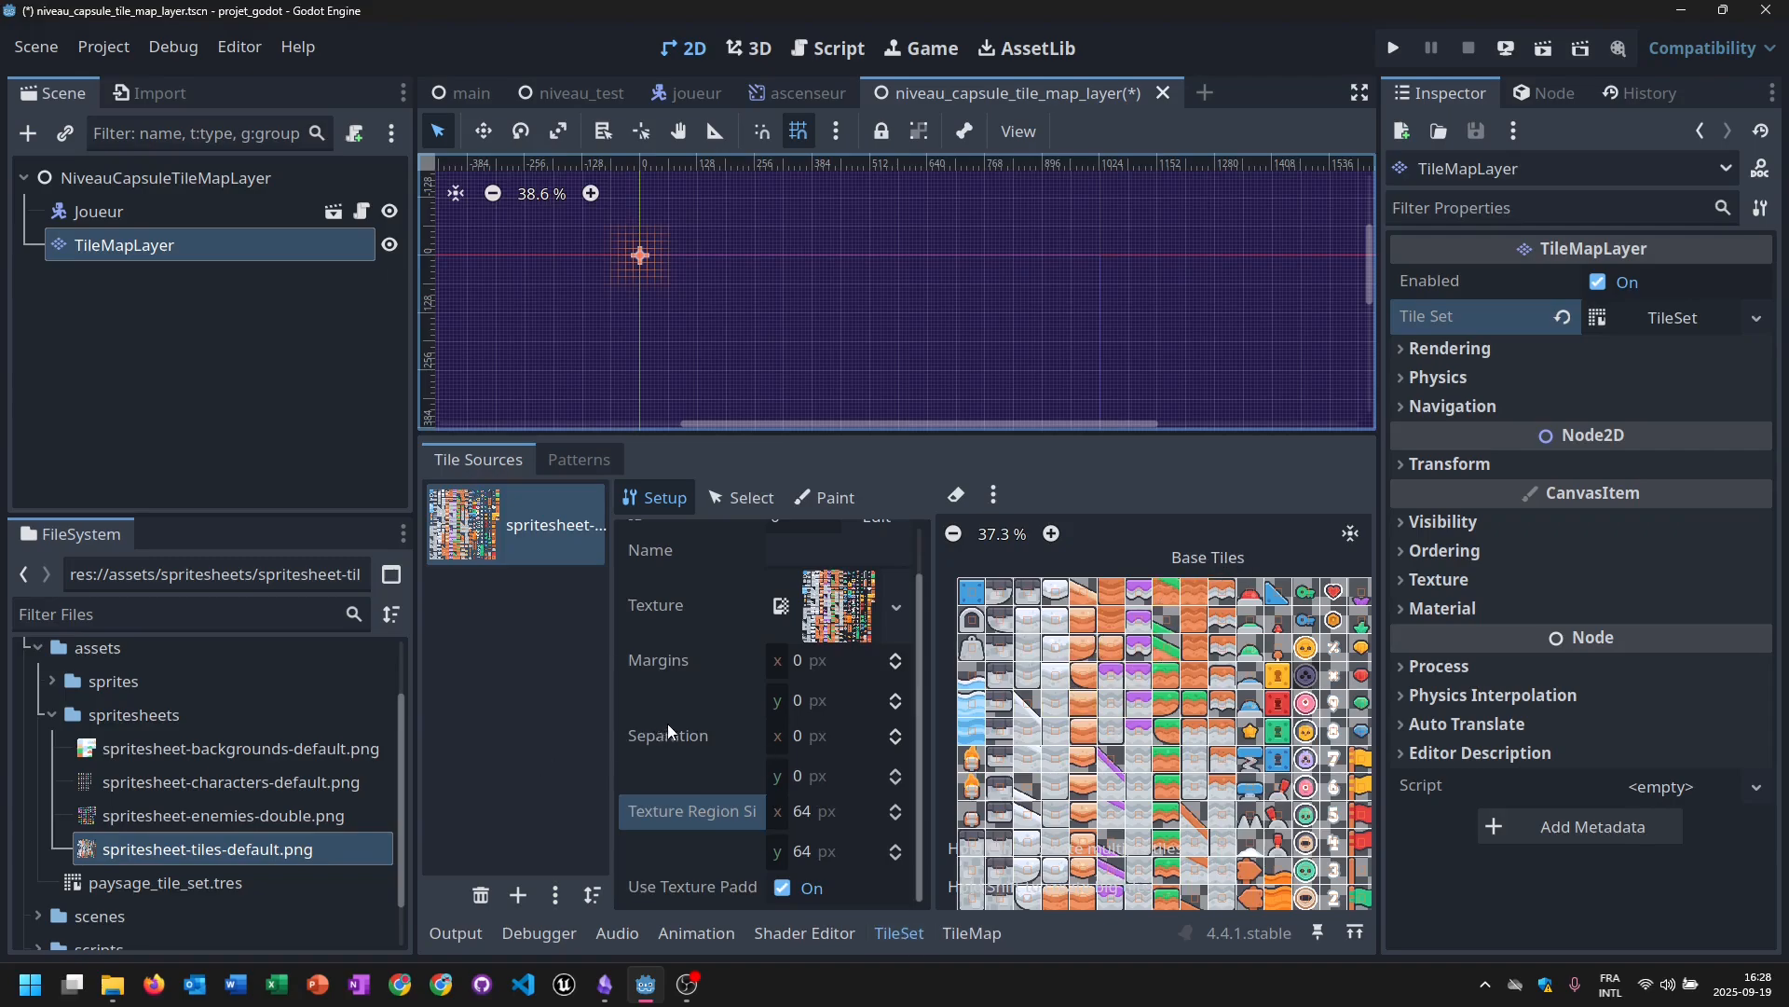
{"action": "scroll", "coordinate": [667, 723], "scroll_direction": "up", "scroll_amount": 1}
{"action": "scroll", "coordinate": [773, 643], "scroll_direction": "up", "scroll_amount": 1}
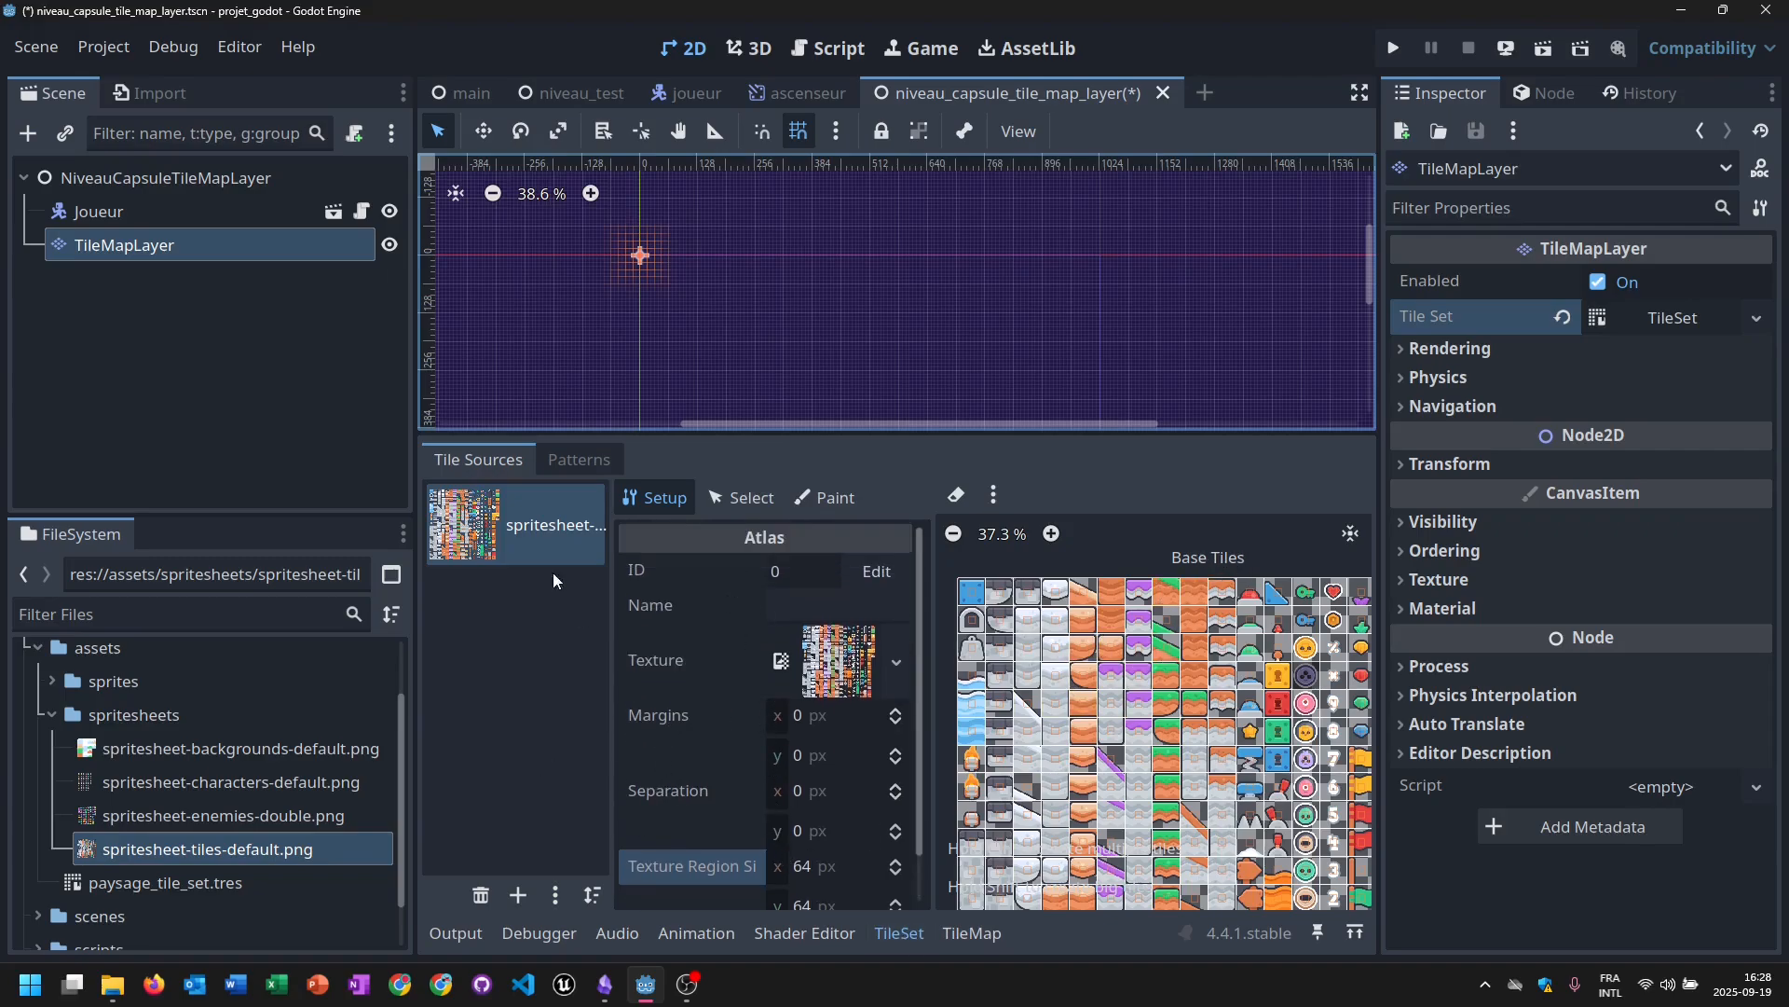
{"action": "left_click", "coordinate": [549, 524]}
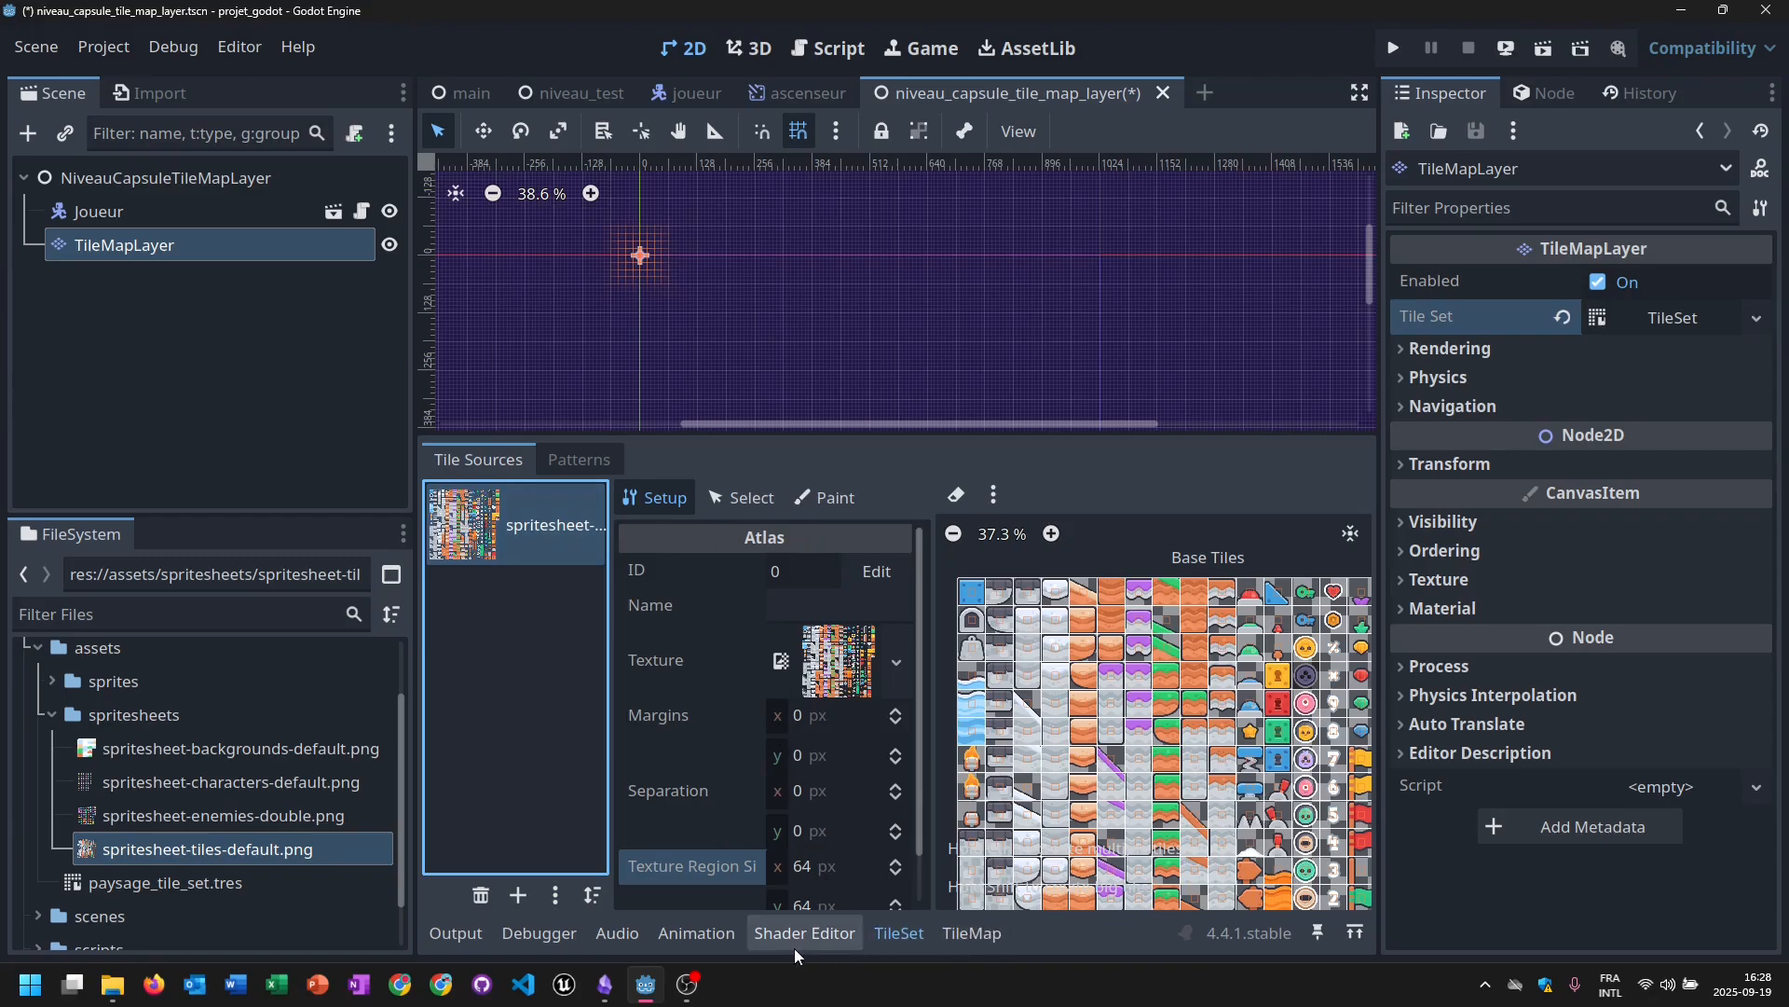
Switch to the capsule-tilemaps note, check off the TileMapLayer creation and initial TileSet configuration items, and return to Godot.
{"action": "left_click", "coordinate": [605, 984]}
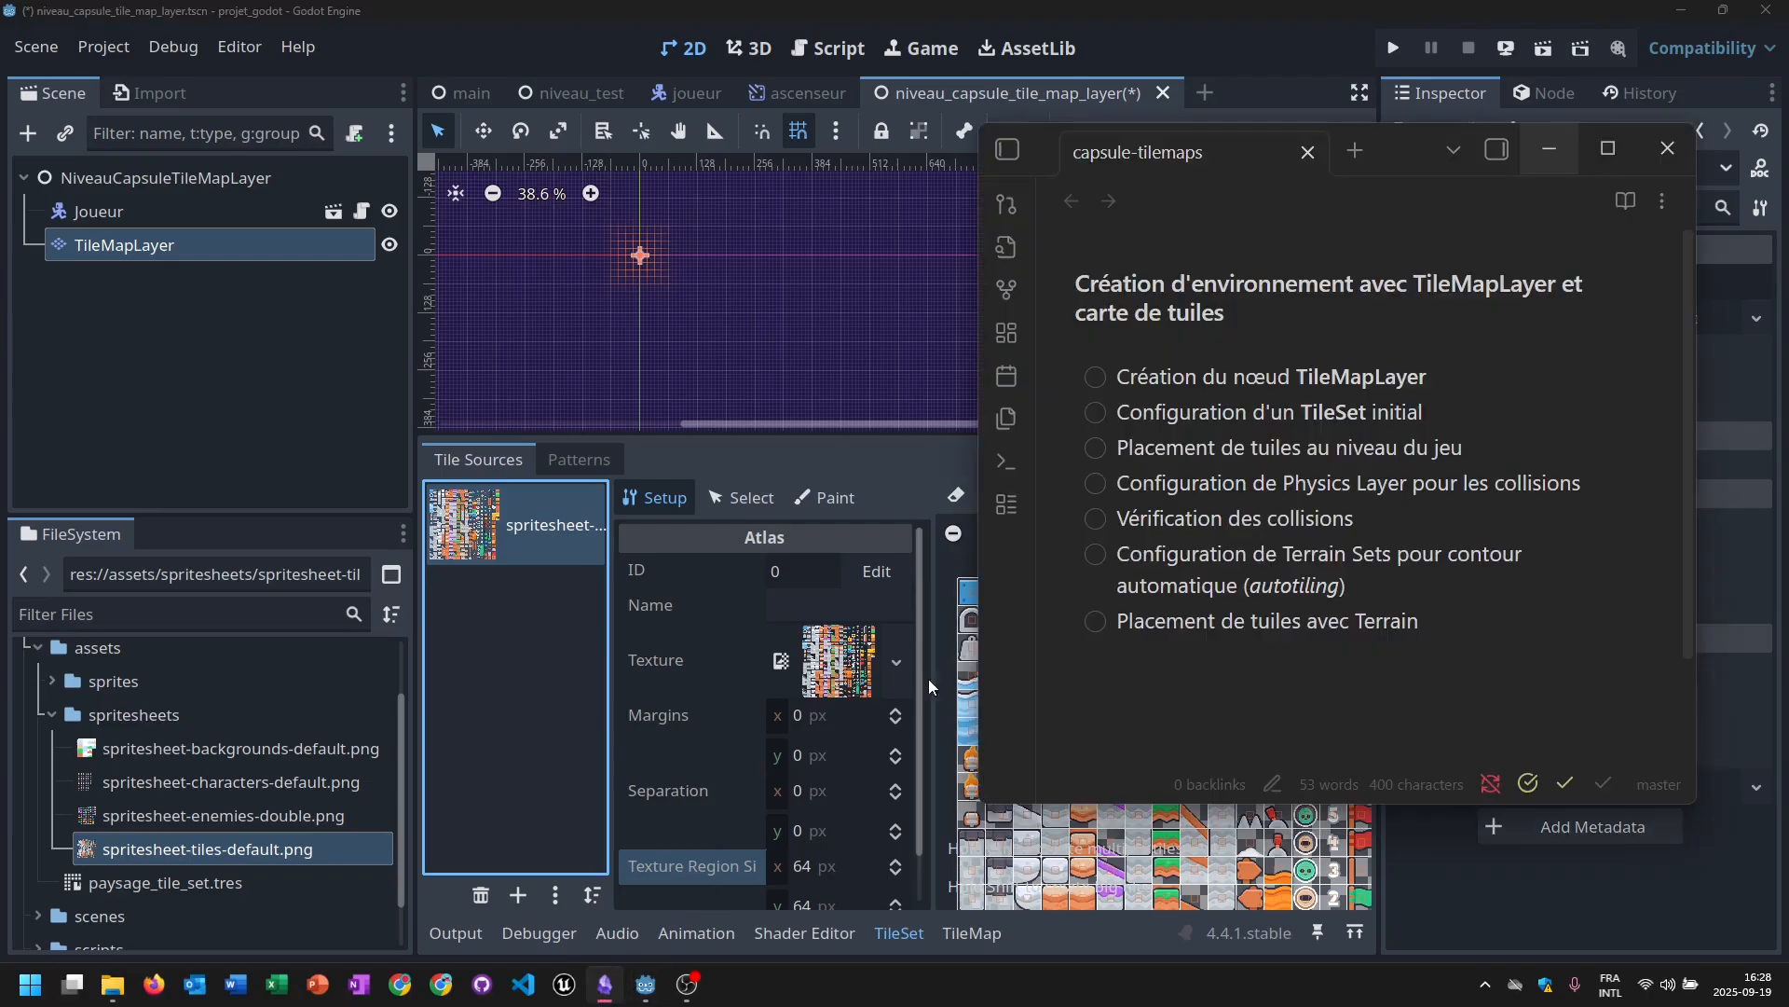
{"action": "left_click", "coordinate": [1097, 377]}
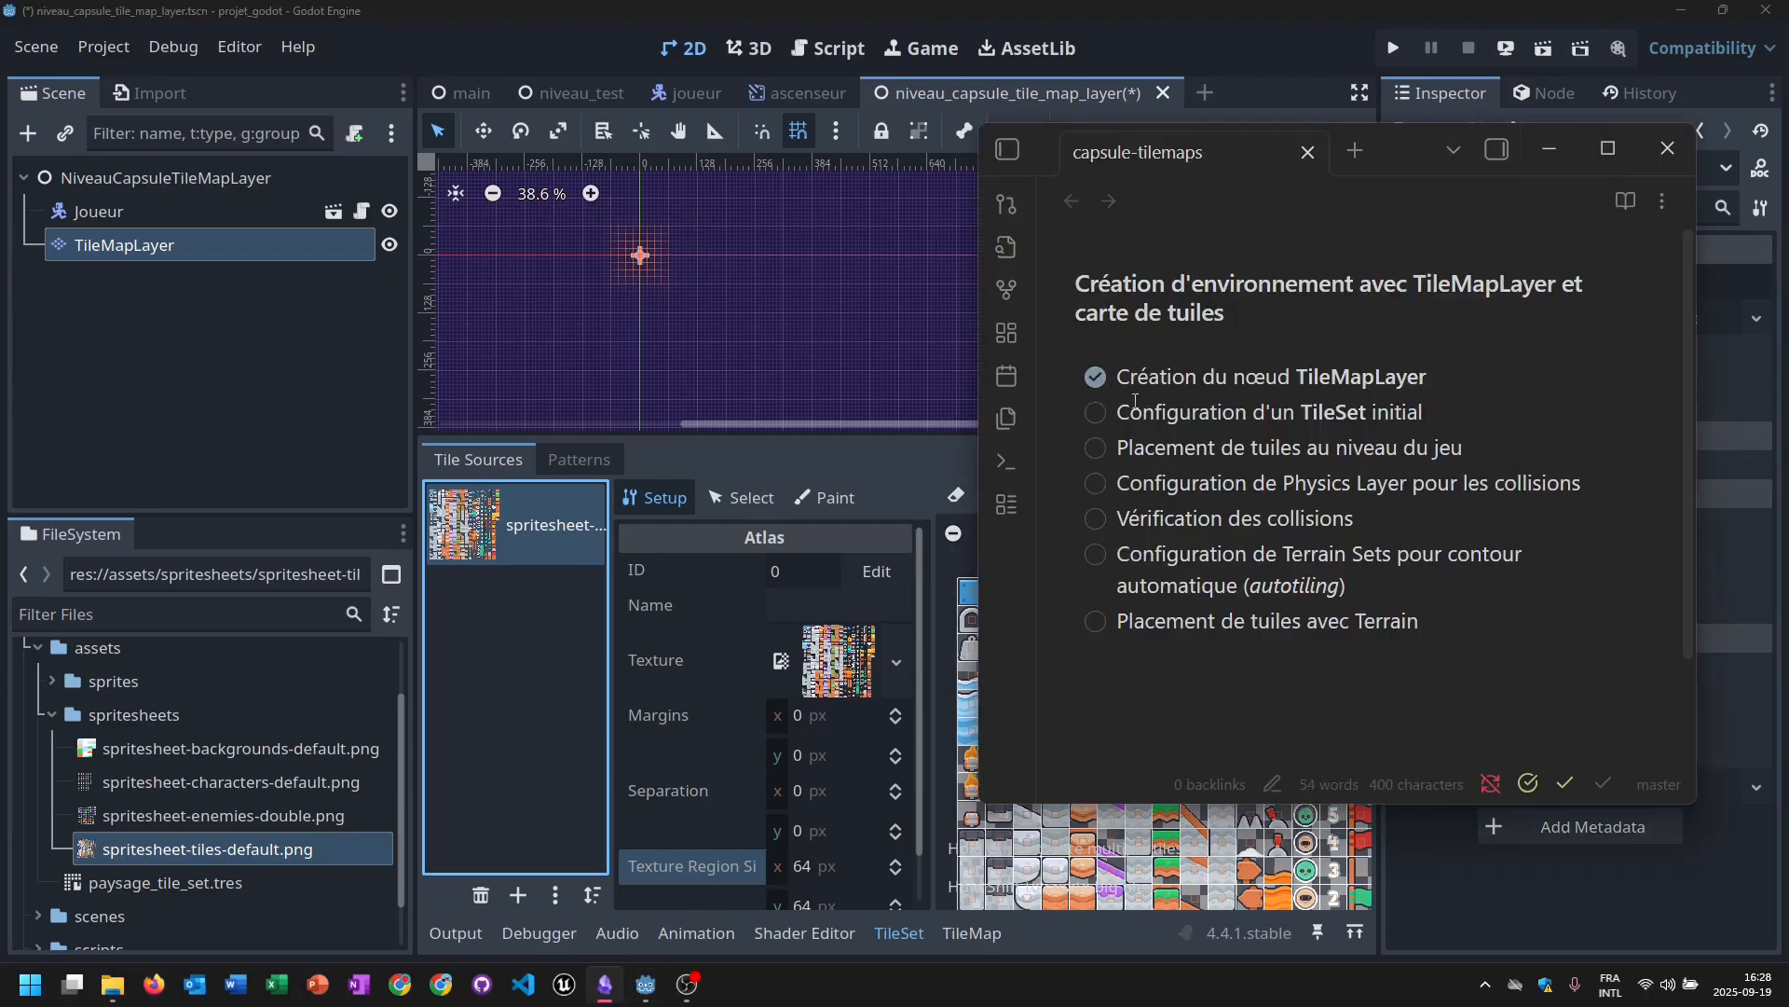
{"action": "left_click", "coordinate": [1096, 412]}
{"action": "left_click", "coordinate": [1251, 33]}
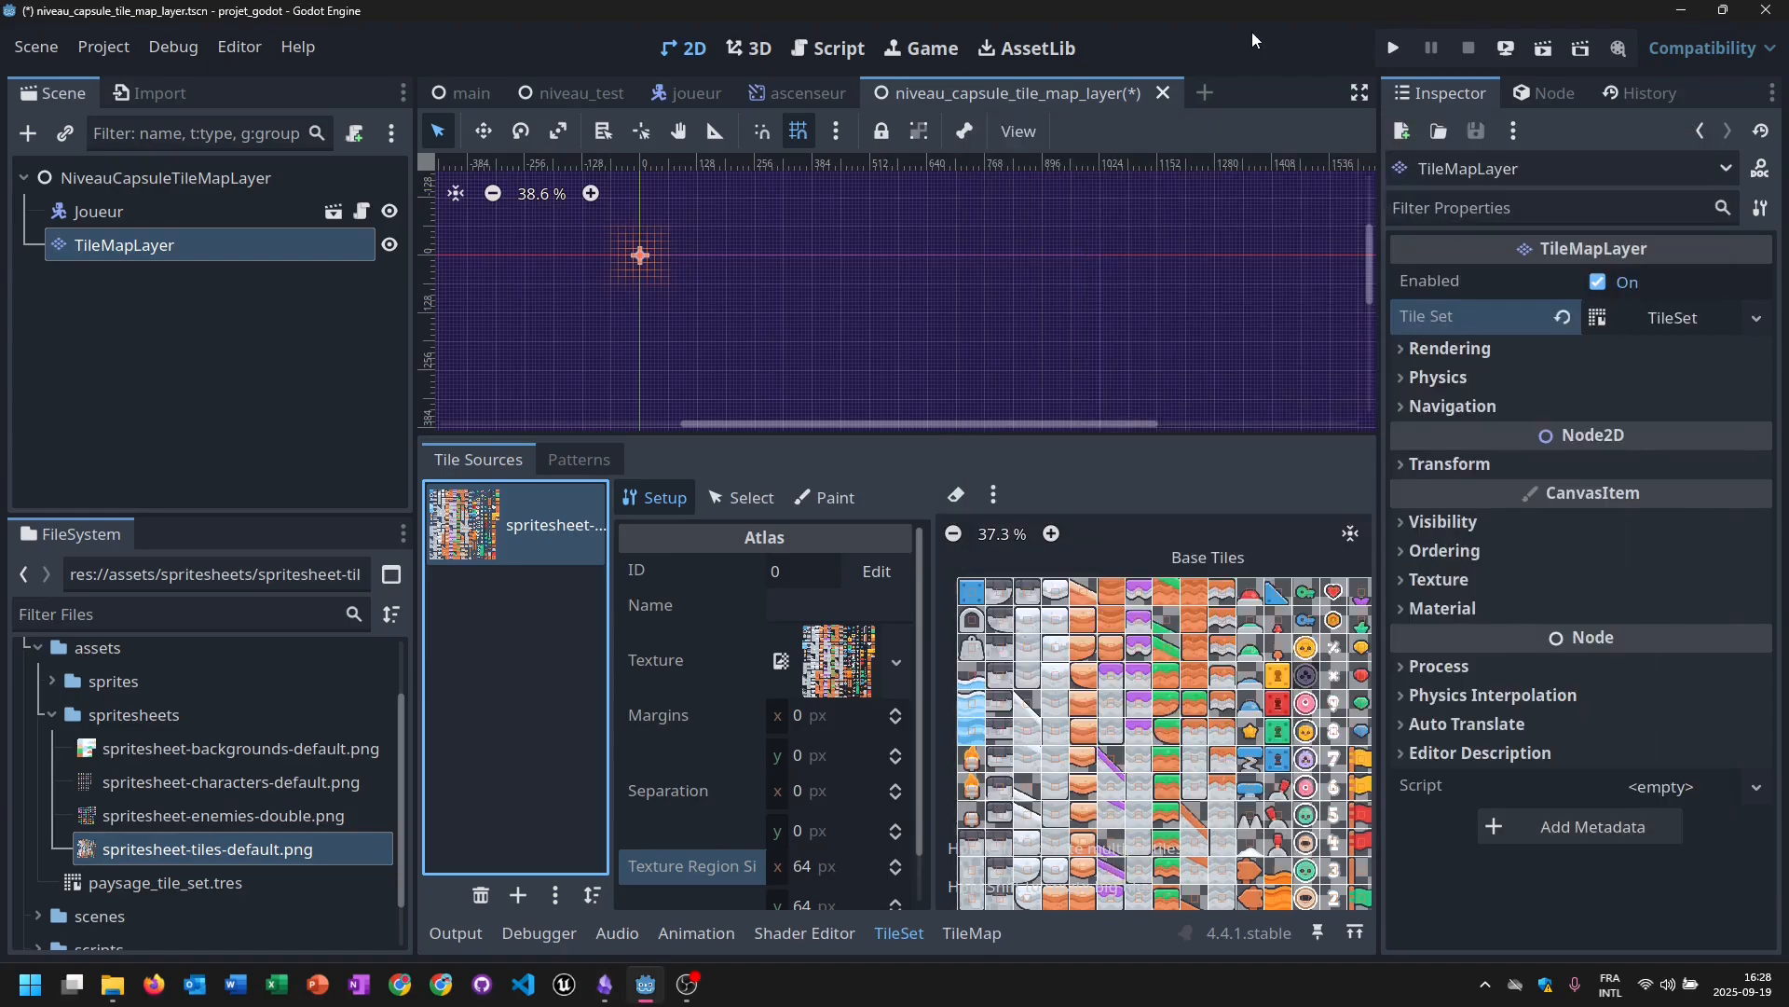
Inspect the base tile properties of atlas tiles (5, 4) and (3, 6), and view the TileSet's Paint mode.
{"action": "scroll", "coordinate": [913, 345], "scroll_direction": "down", "scroll_amount": 3}
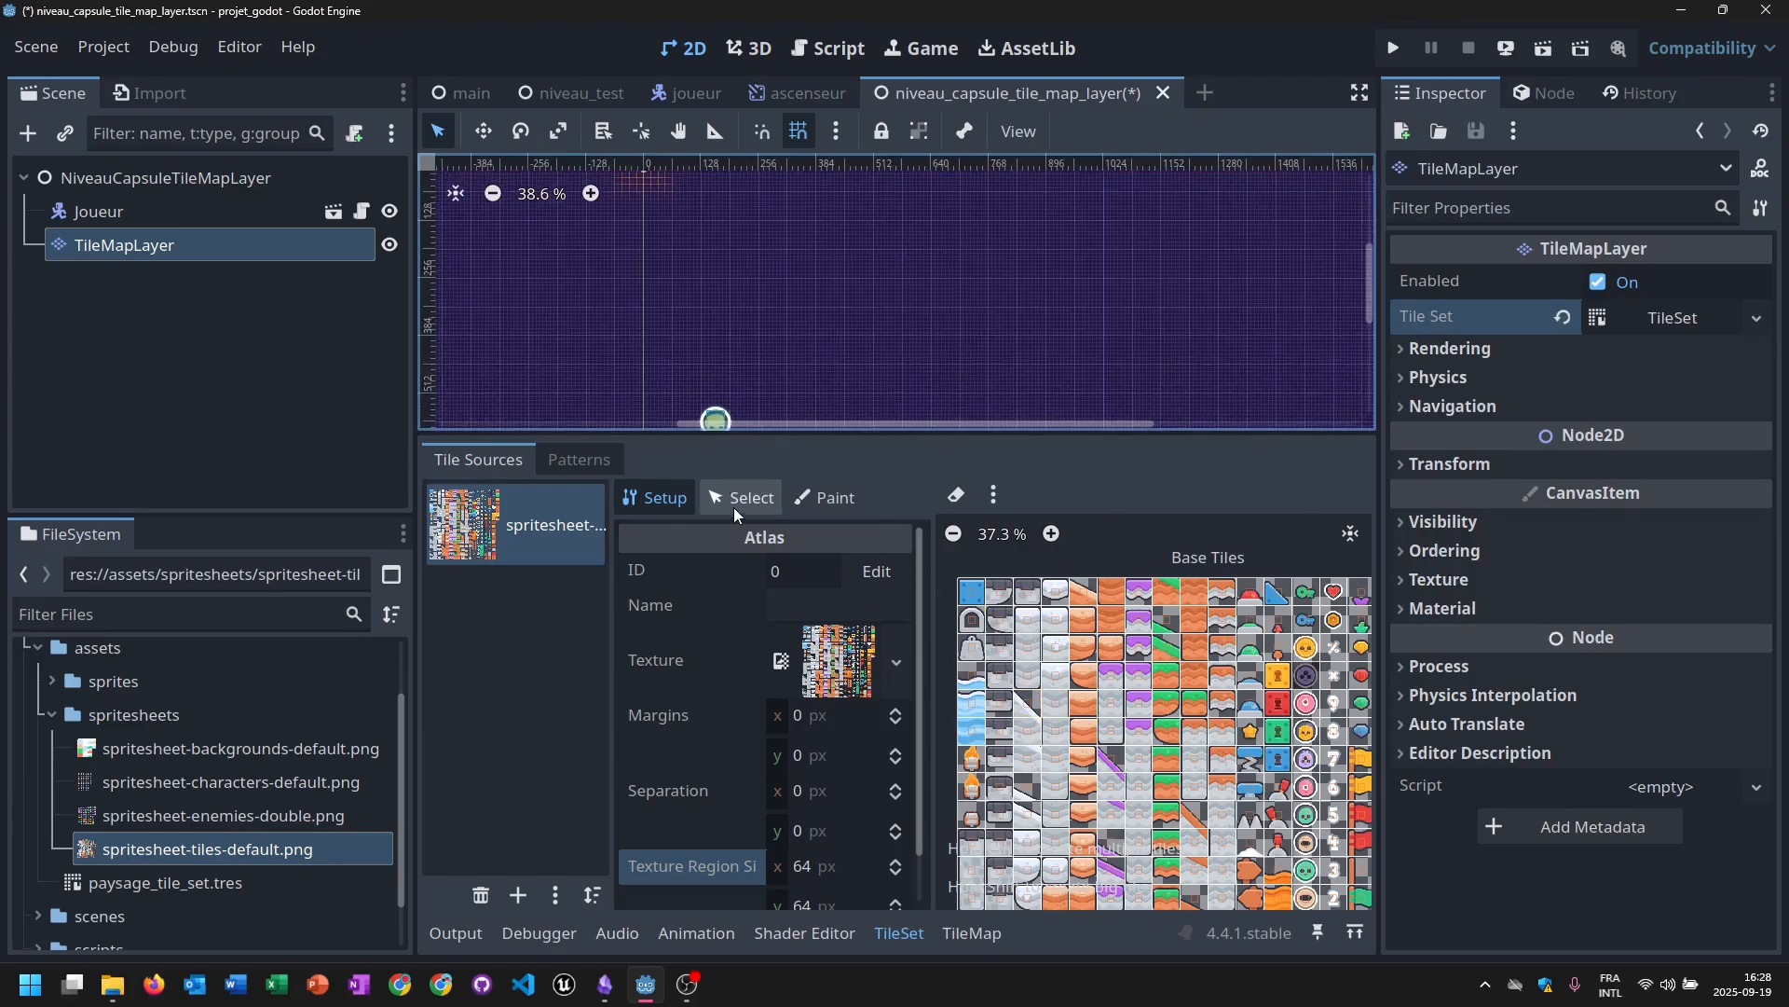
{"action": "scroll", "coordinate": [1113, 713], "scroll_direction": "up", "scroll_amount": 3}
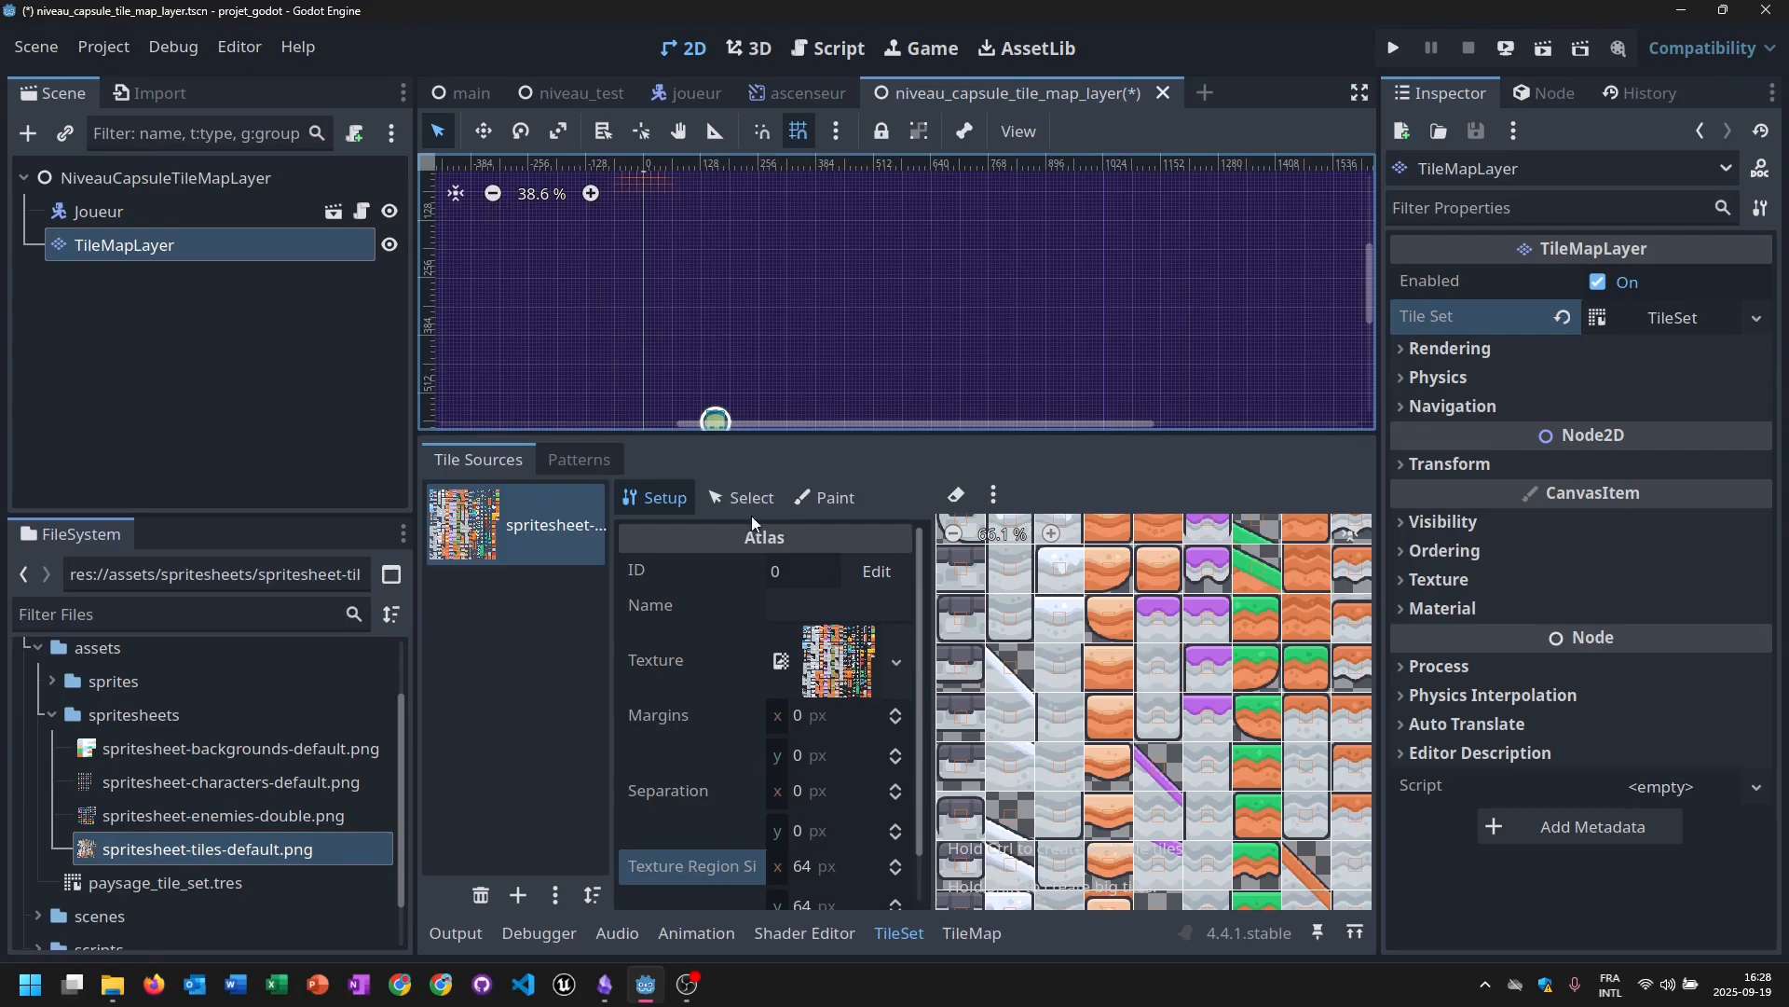
{"action": "left_click", "coordinate": [726, 498]}
{"action": "left_click", "coordinate": [1161, 685]}
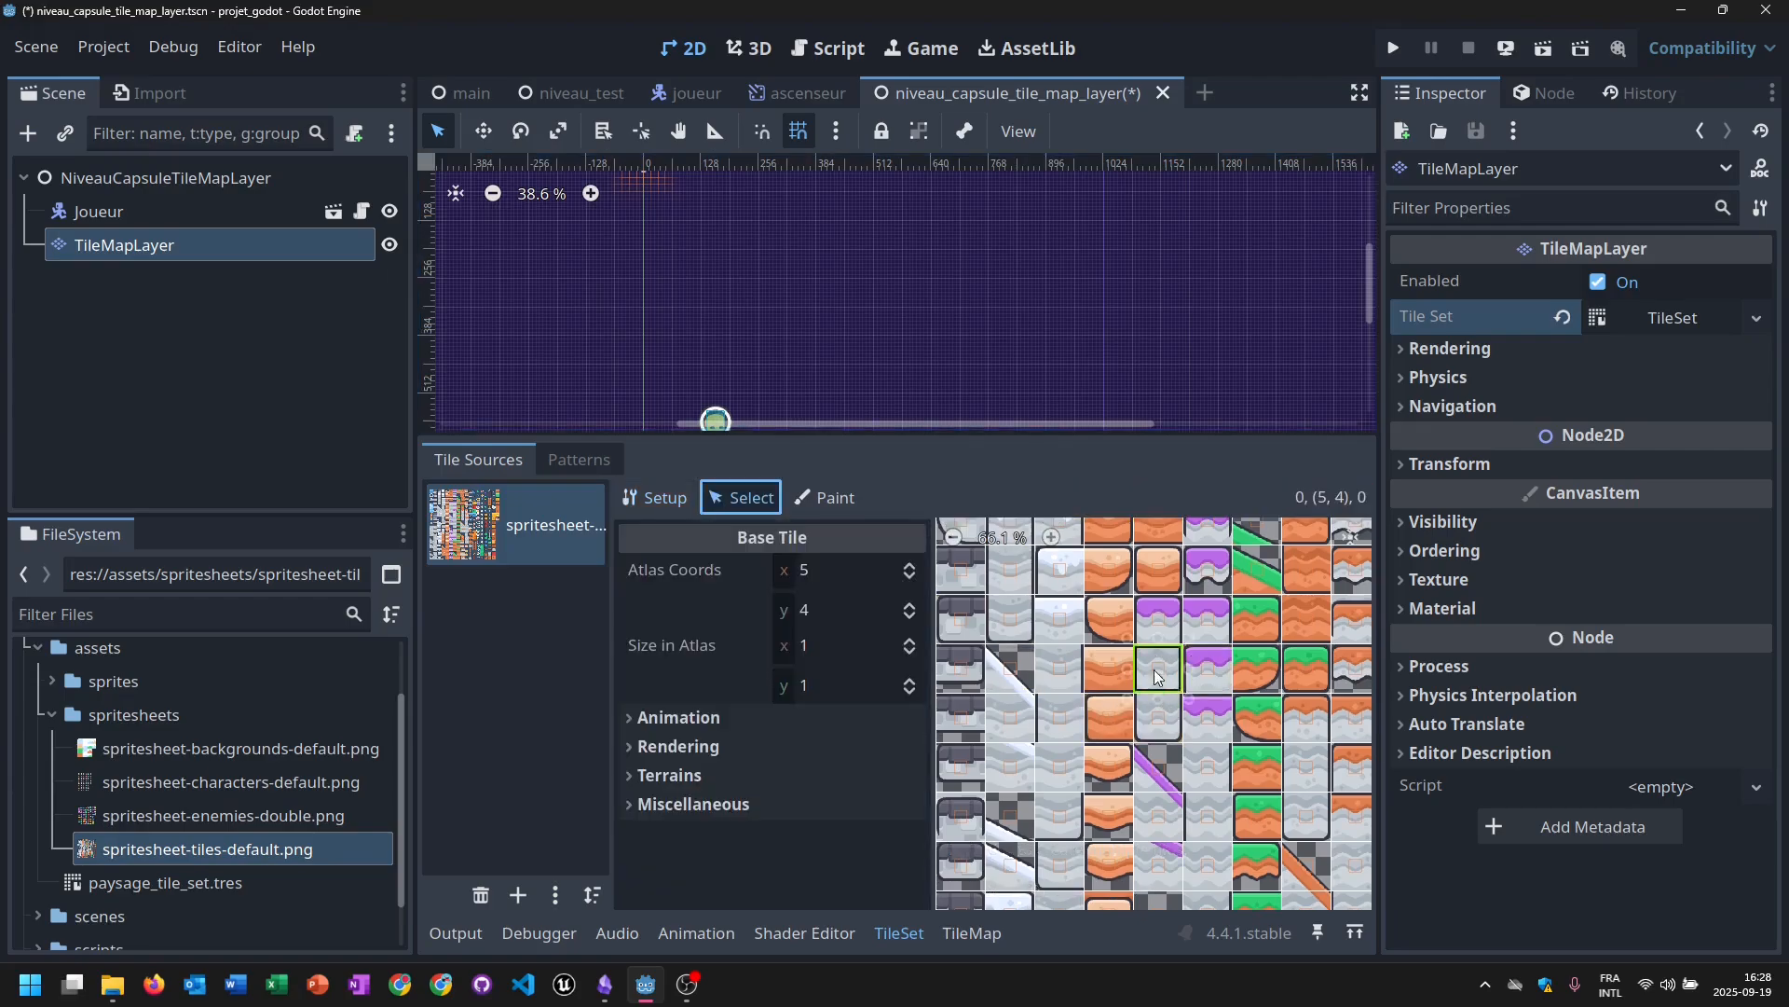
{"action": "scroll", "coordinate": [1085, 738], "scroll_direction": "up", "scroll_amount": 1}
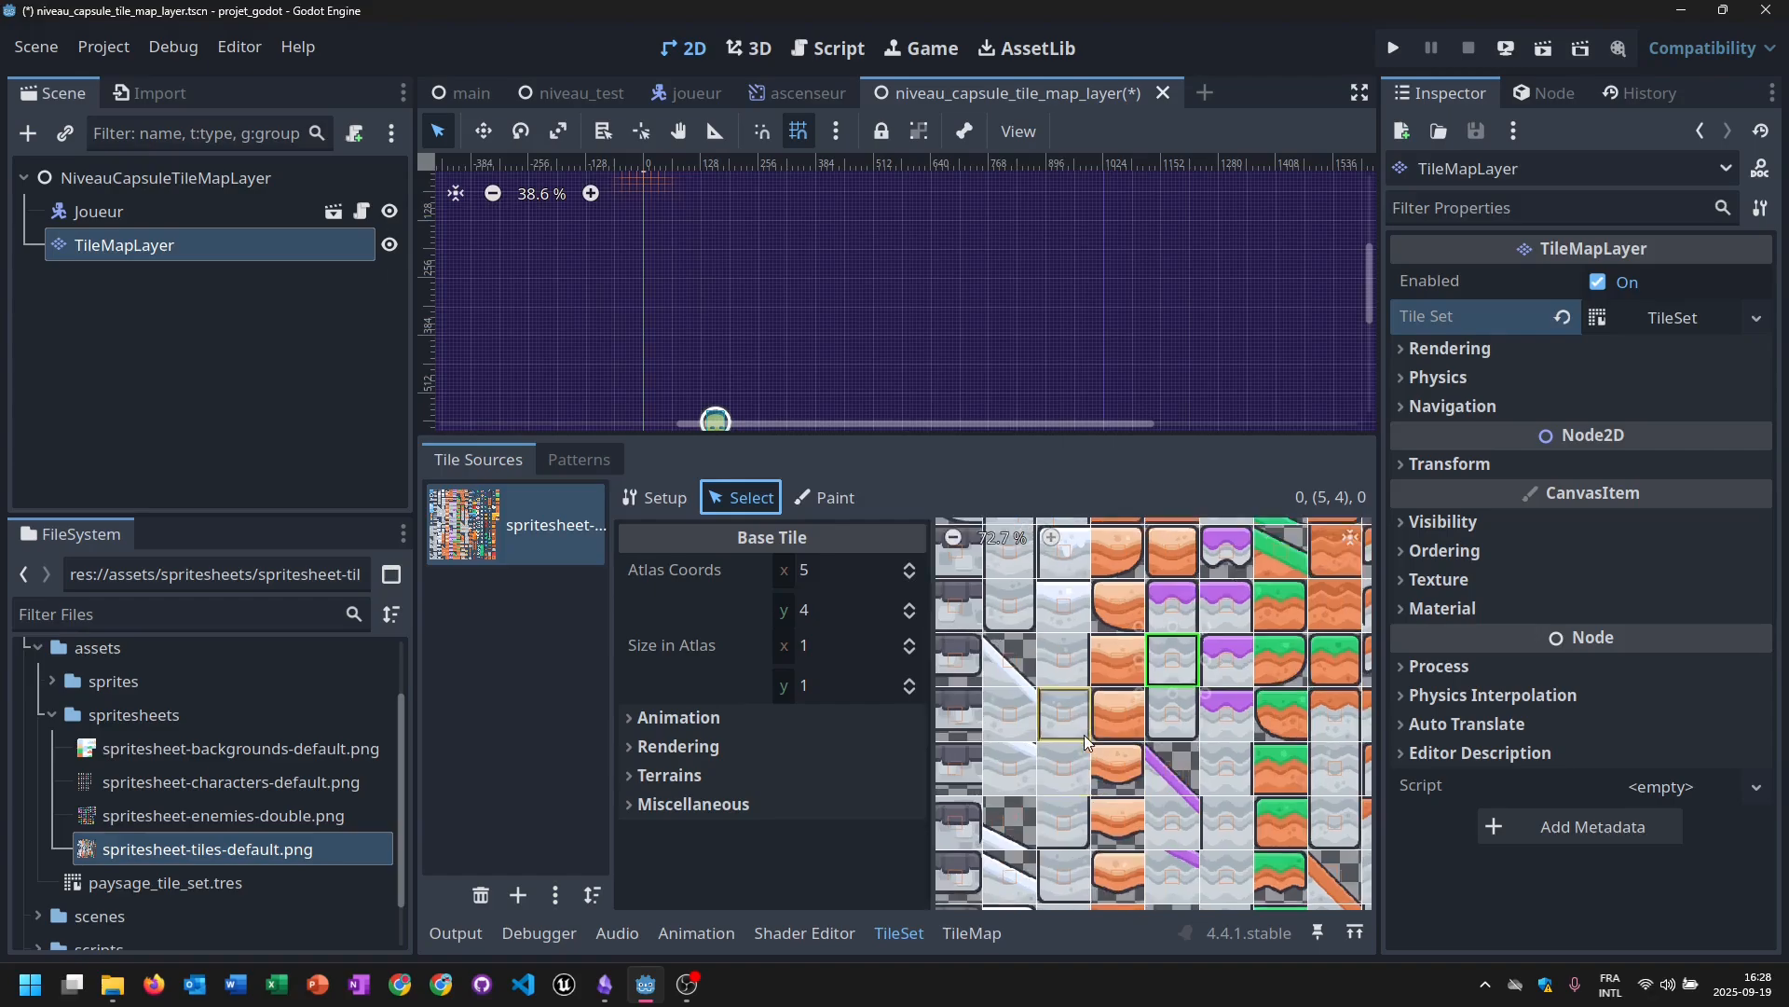
{"action": "left_click", "coordinate": [1071, 784]}
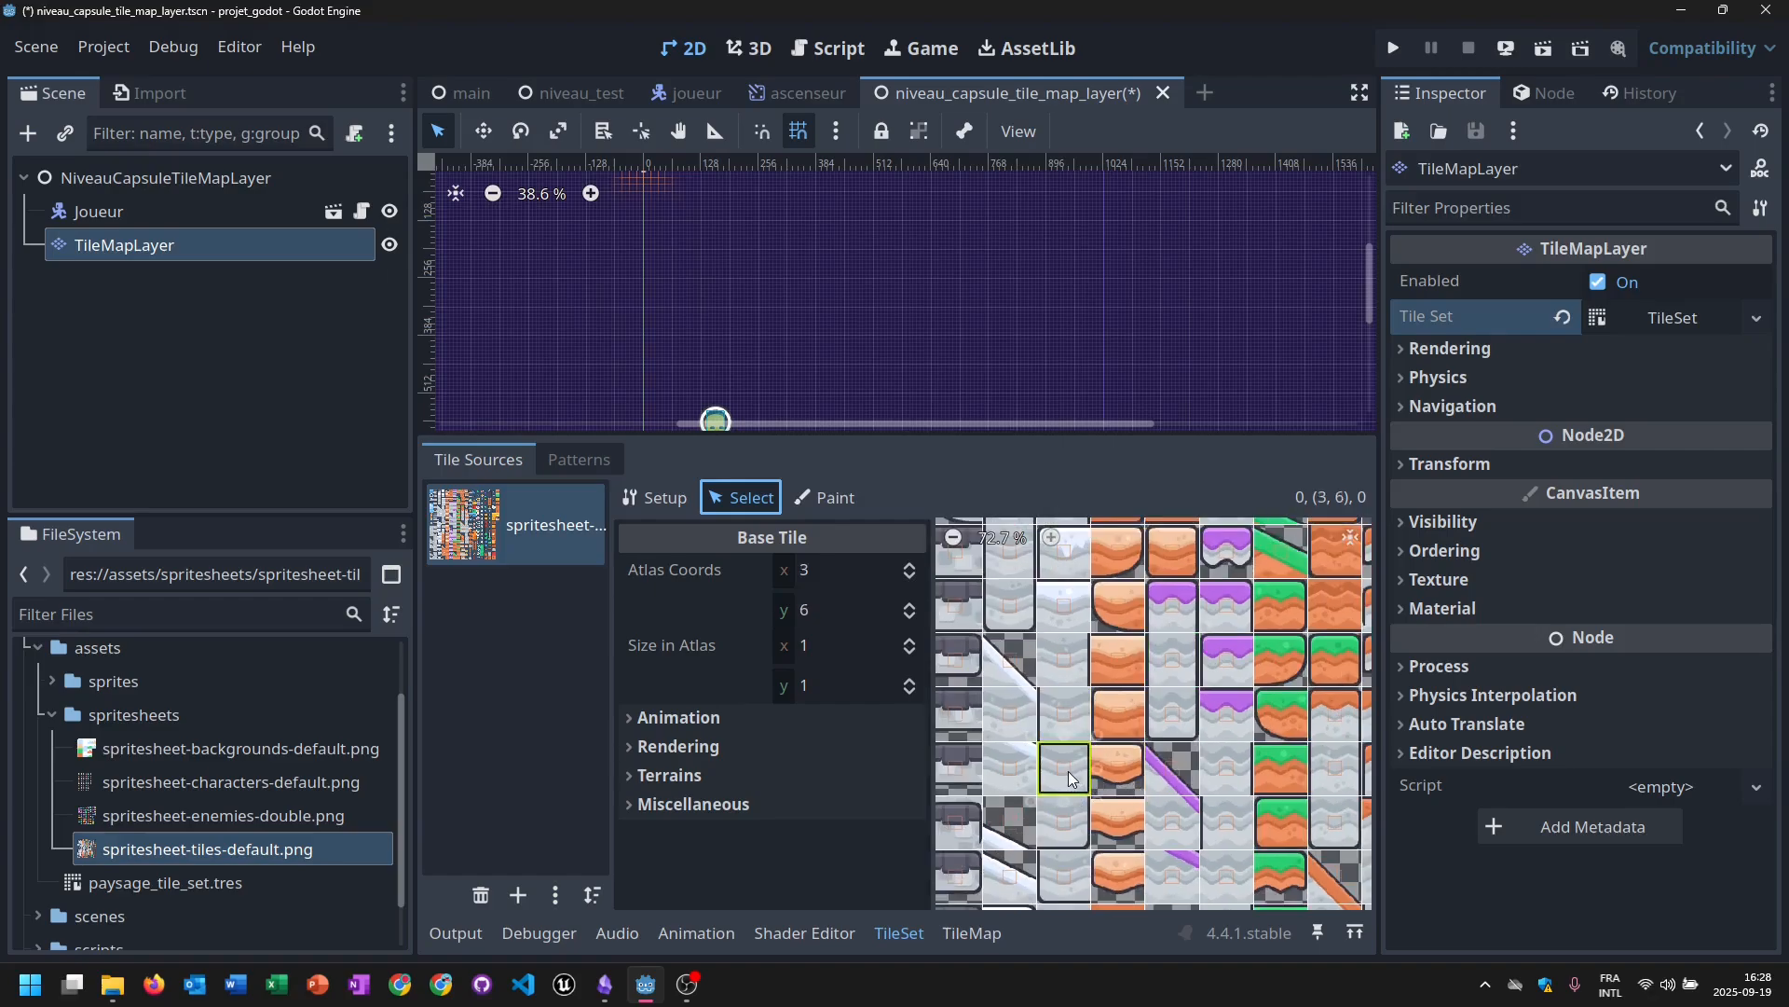
{"action": "left_click", "coordinate": [832, 499]}
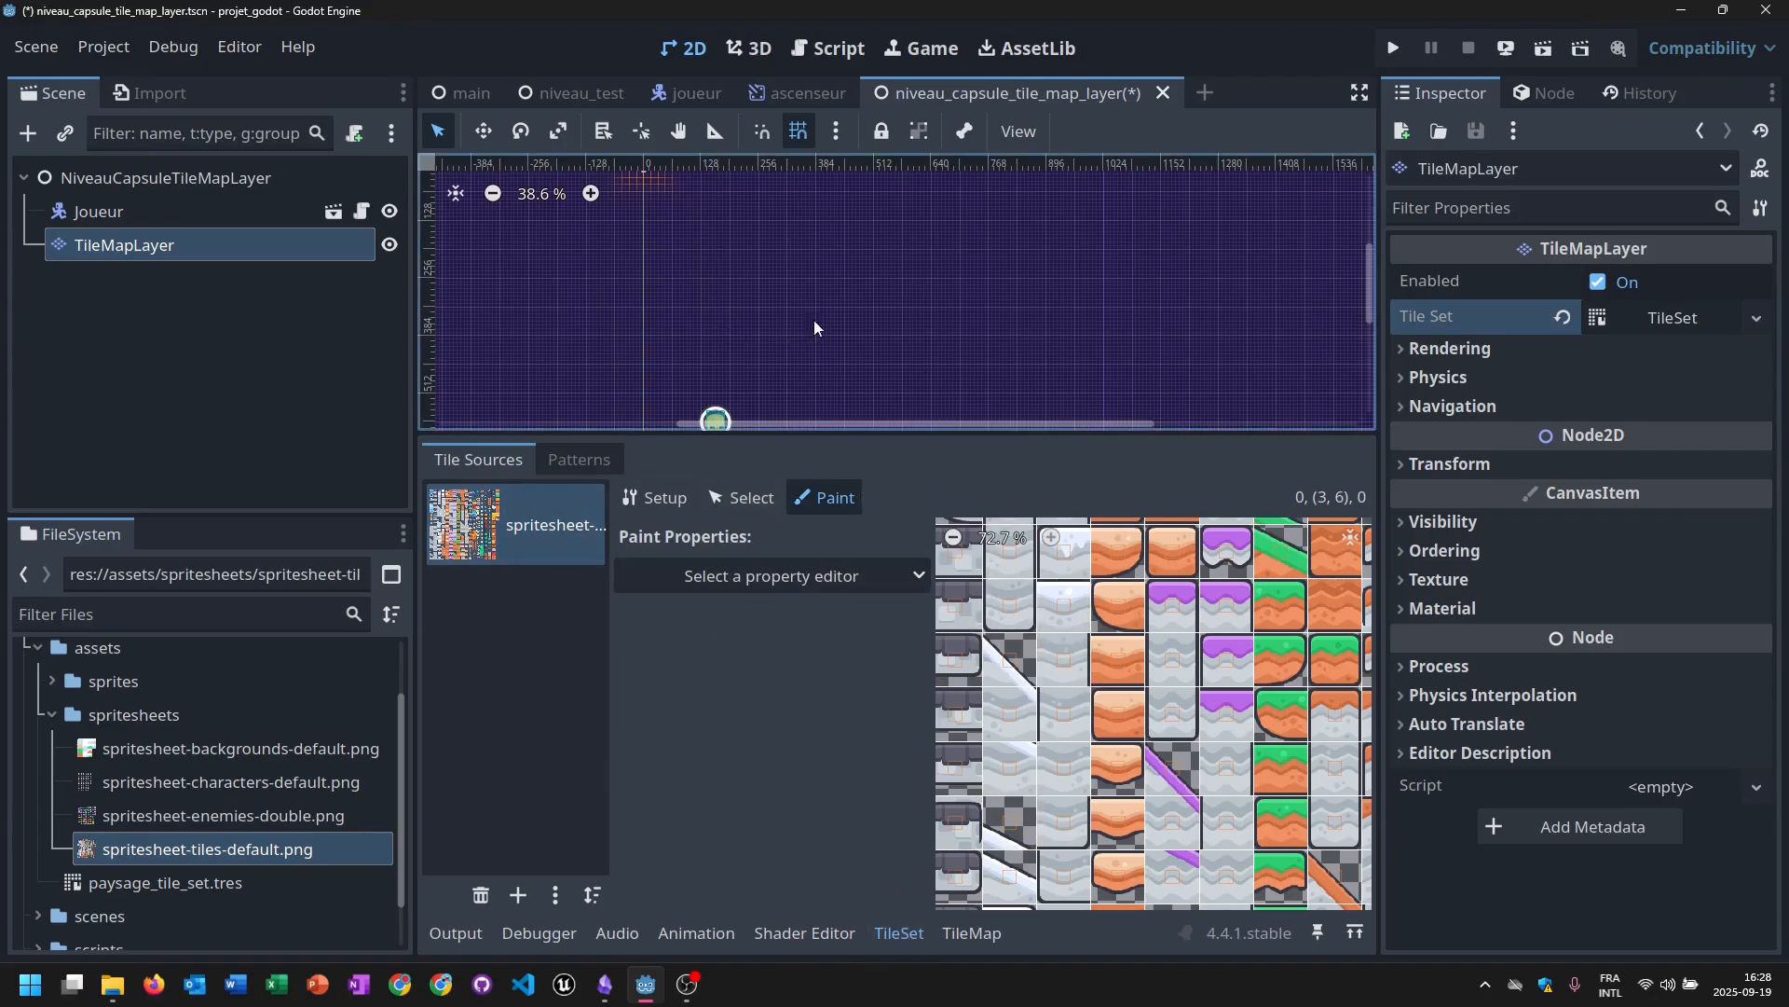
Switch to the TileMap editor and choose the grey terrain tile at atlas coordinates (3, 4) for painting.
{"action": "scroll", "coordinate": [867, 337], "scroll_direction": "down", "scroll_amount": 3}
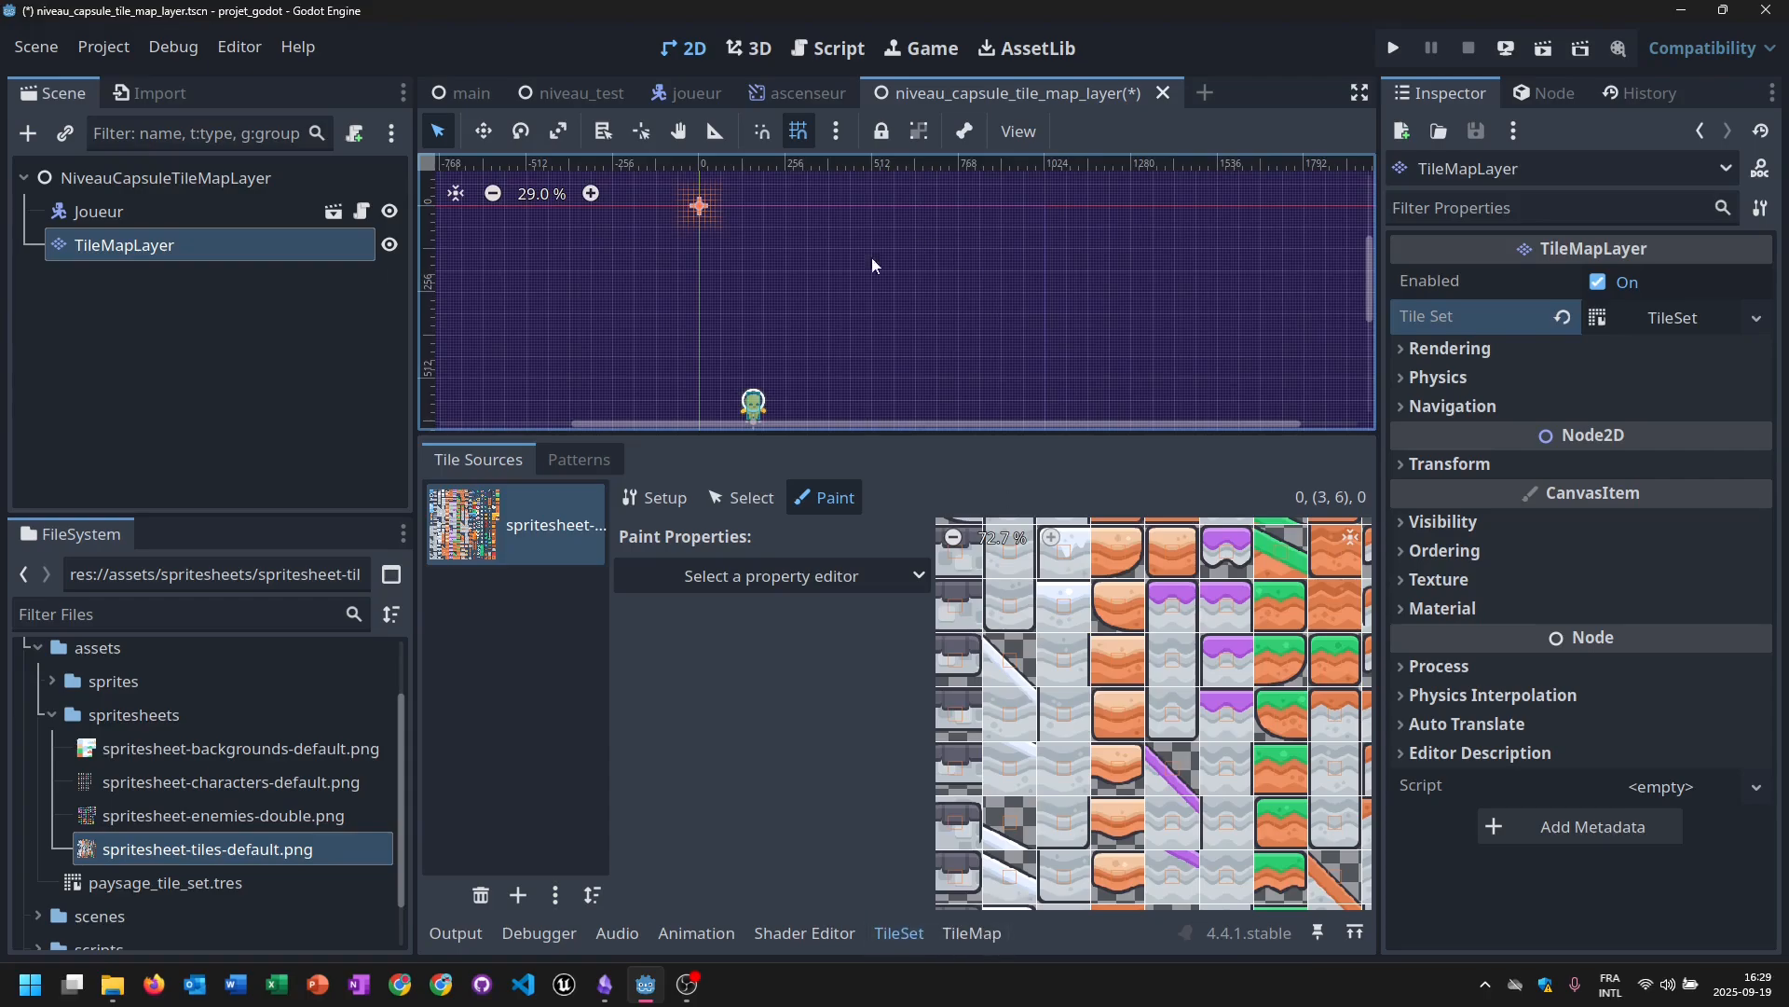
{"action": "right_click", "coordinate": [887, 369]}
{"action": "middle_click_drag", "start_coordinate": [866, 320], "coordinate": [830, 304]}
{"action": "scroll", "coordinate": [829, 303], "scroll_direction": "down", "scroll_amount": 1}
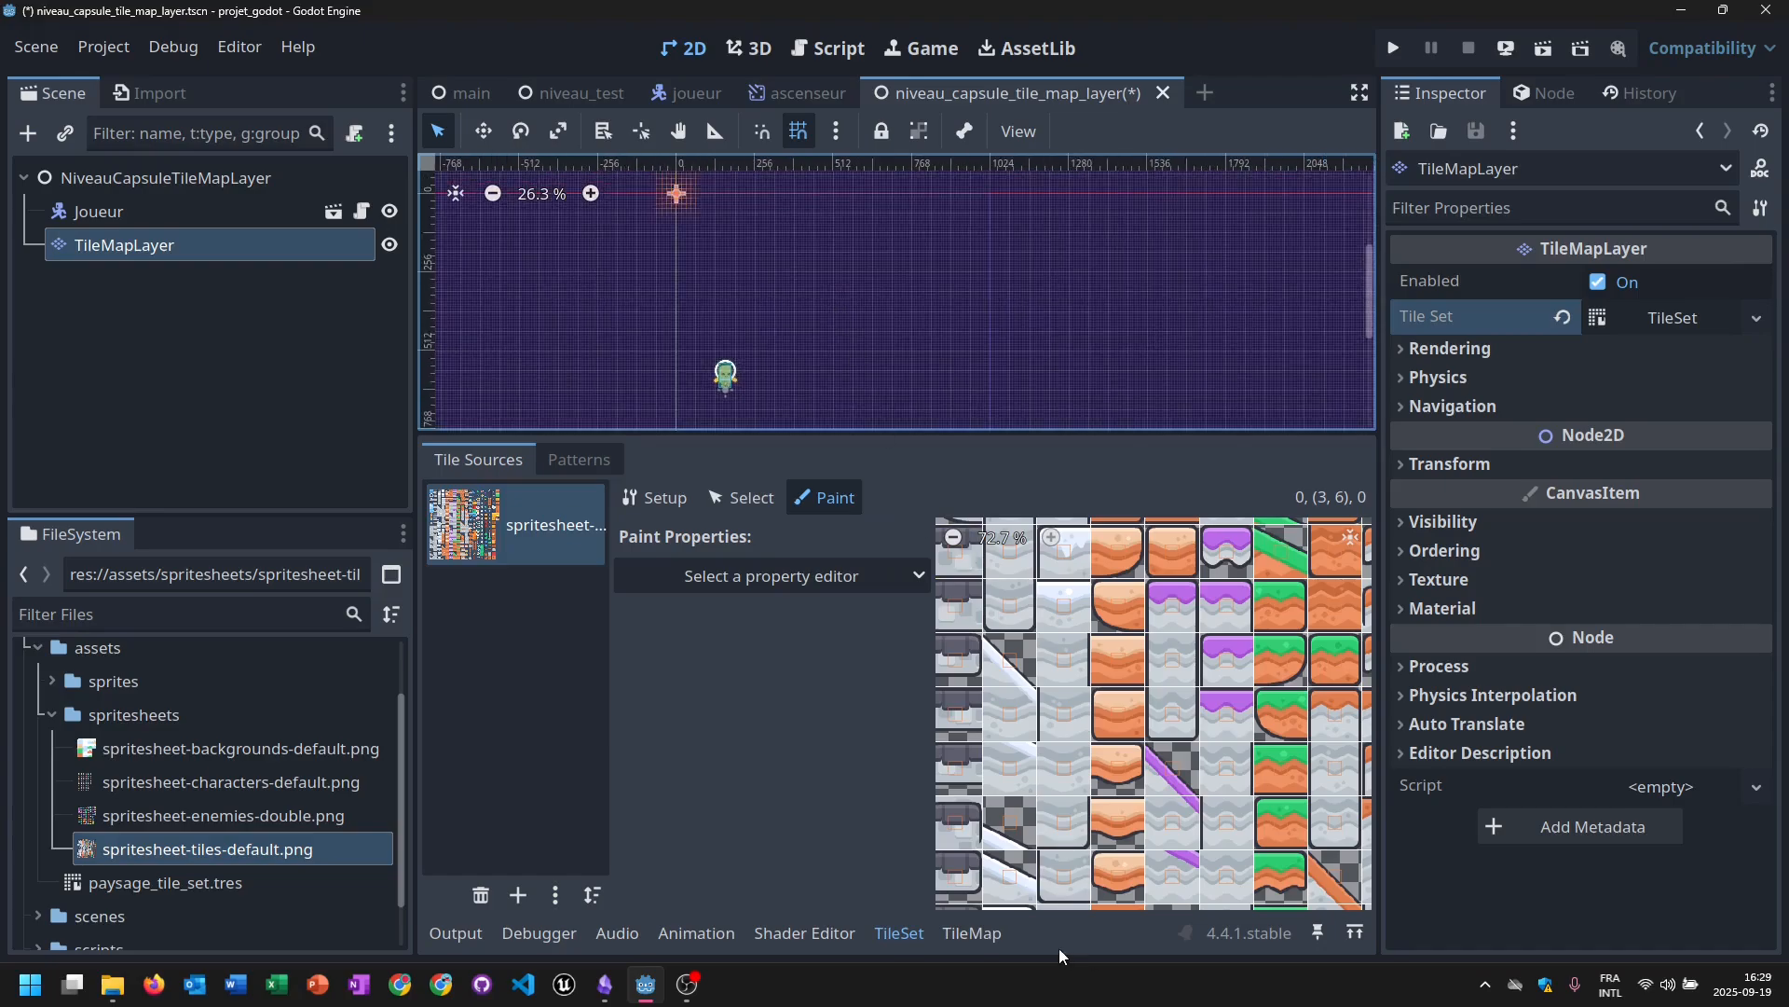
{"action": "left_click", "coordinate": [974, 933]}
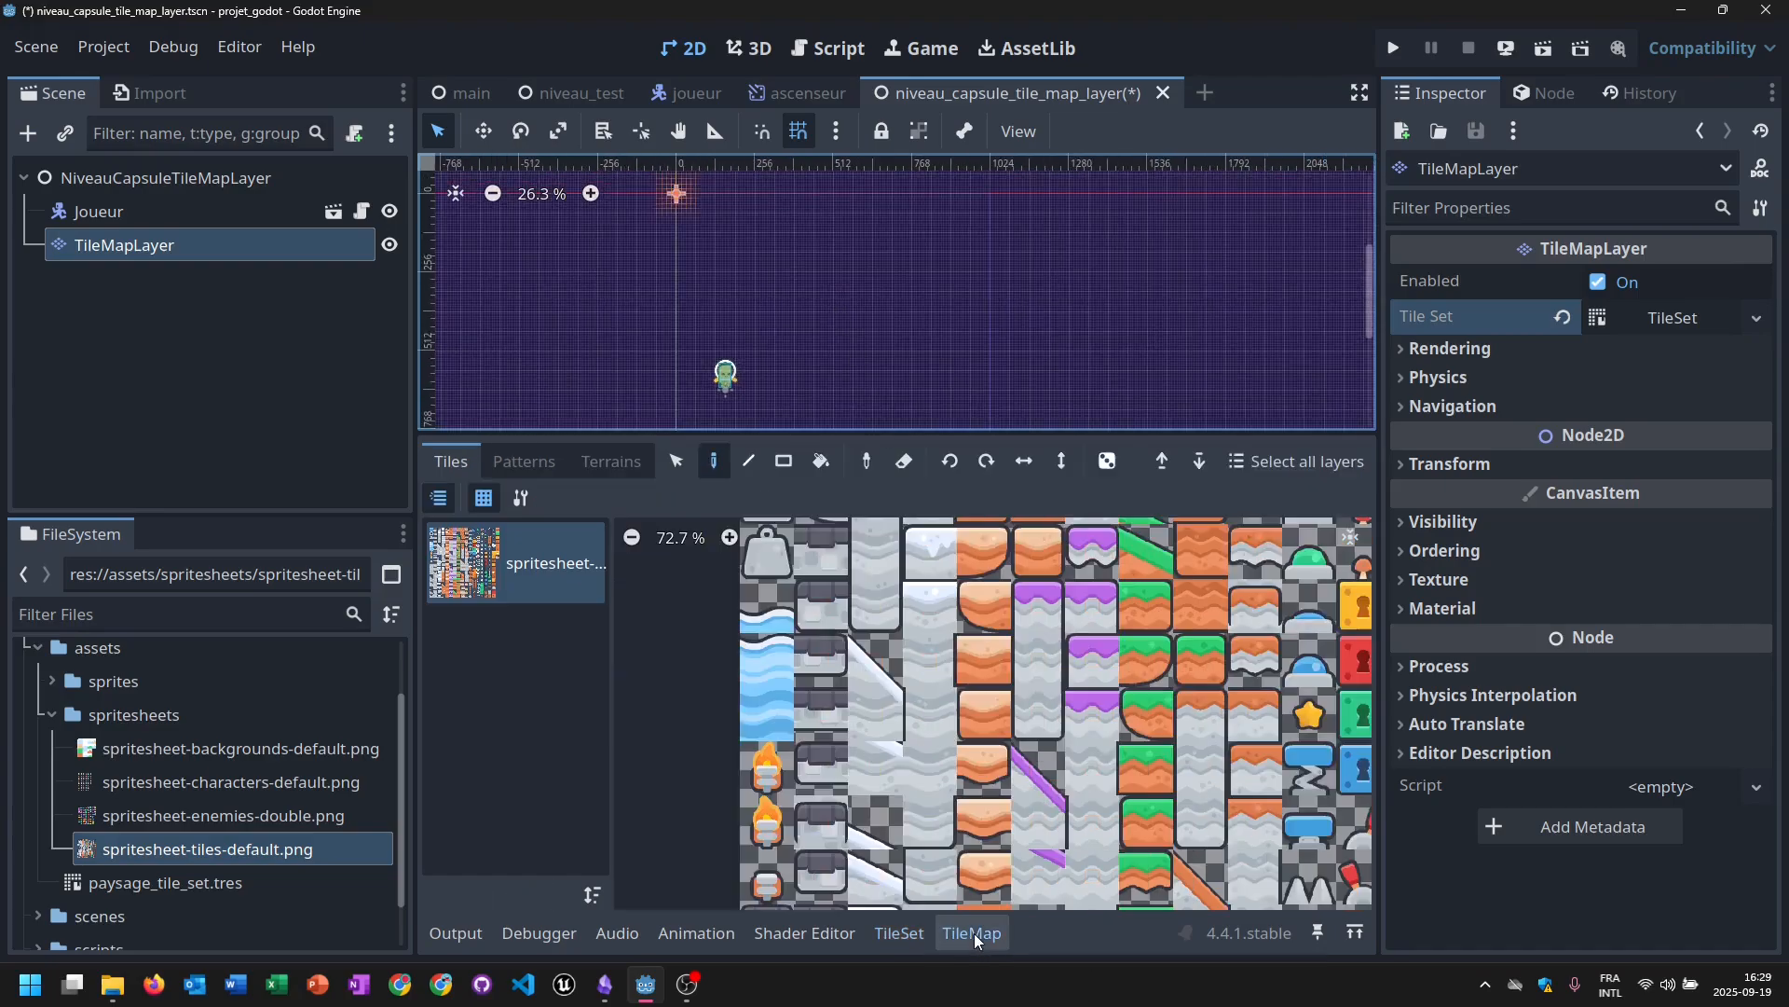
{"action": "left_click_drag", "start_coordinate": [892, 436], "coordinate": [958, 448]}
{"action": "left_click", "coordinate": [961, 724]}
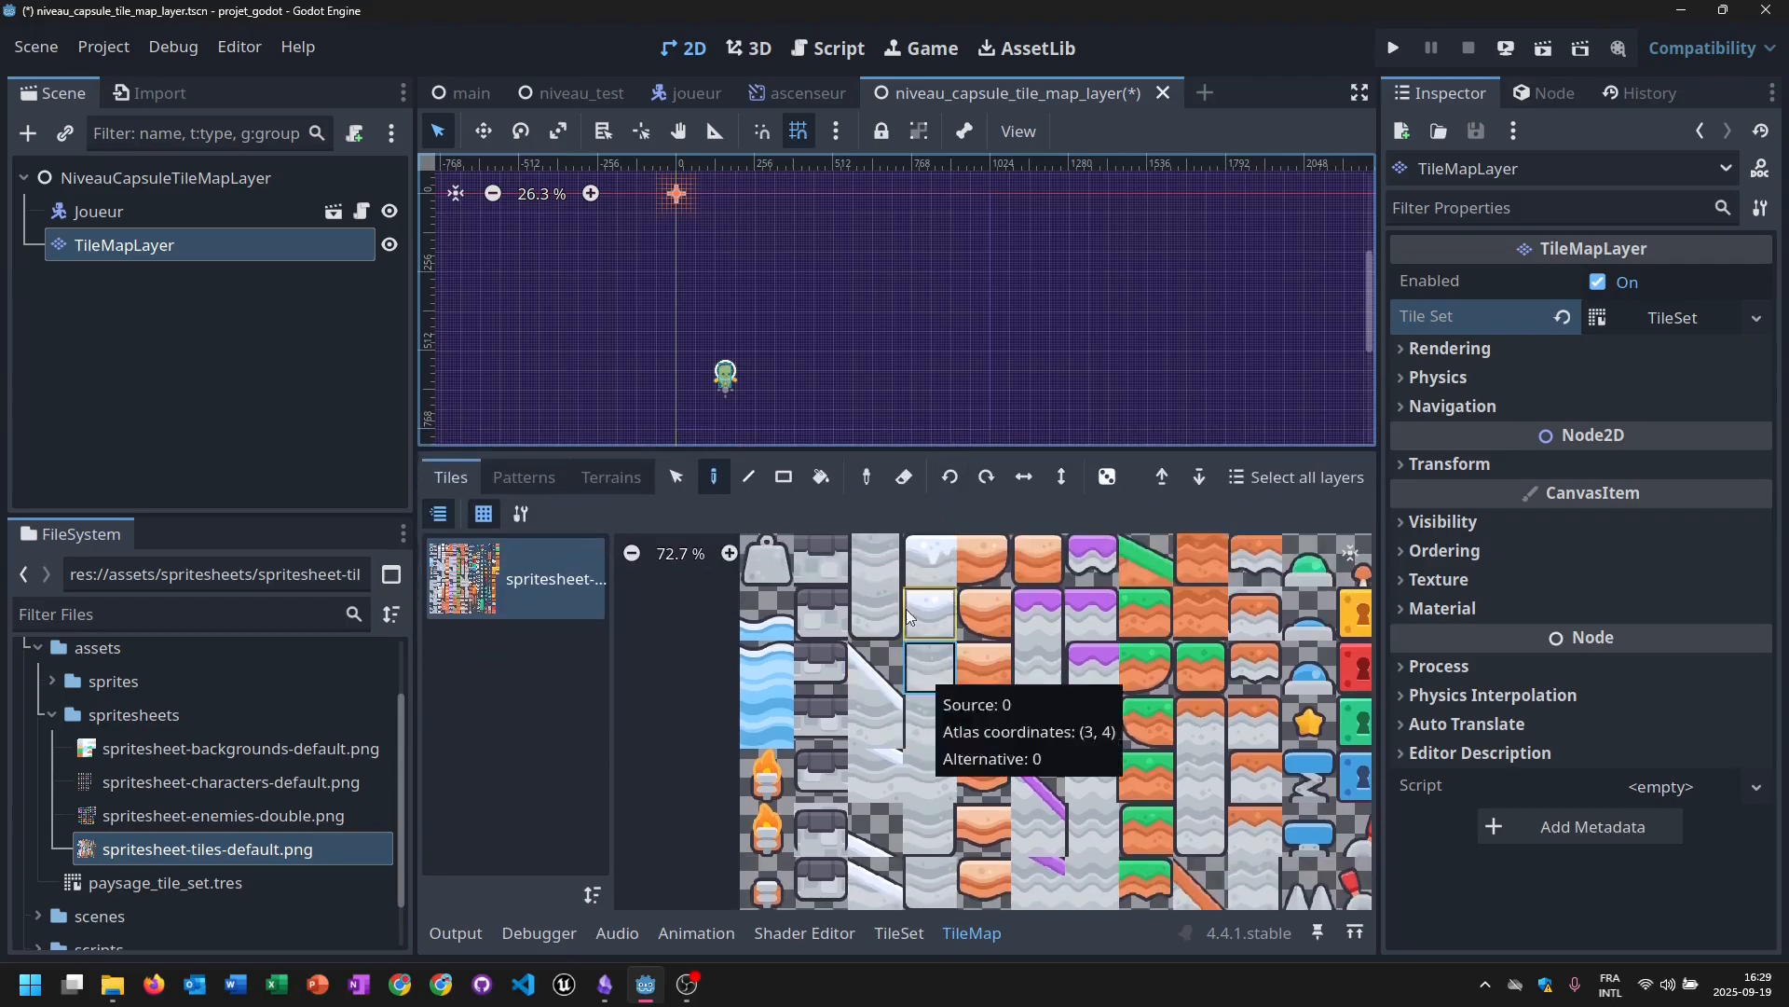
Paint a trial strip of the chosen grey tile beneath the player, rising towards its far end.
{"action": "scroll", "coordinate": [760, 417], "scroll_direction": "up", "scroll_amount": 4}
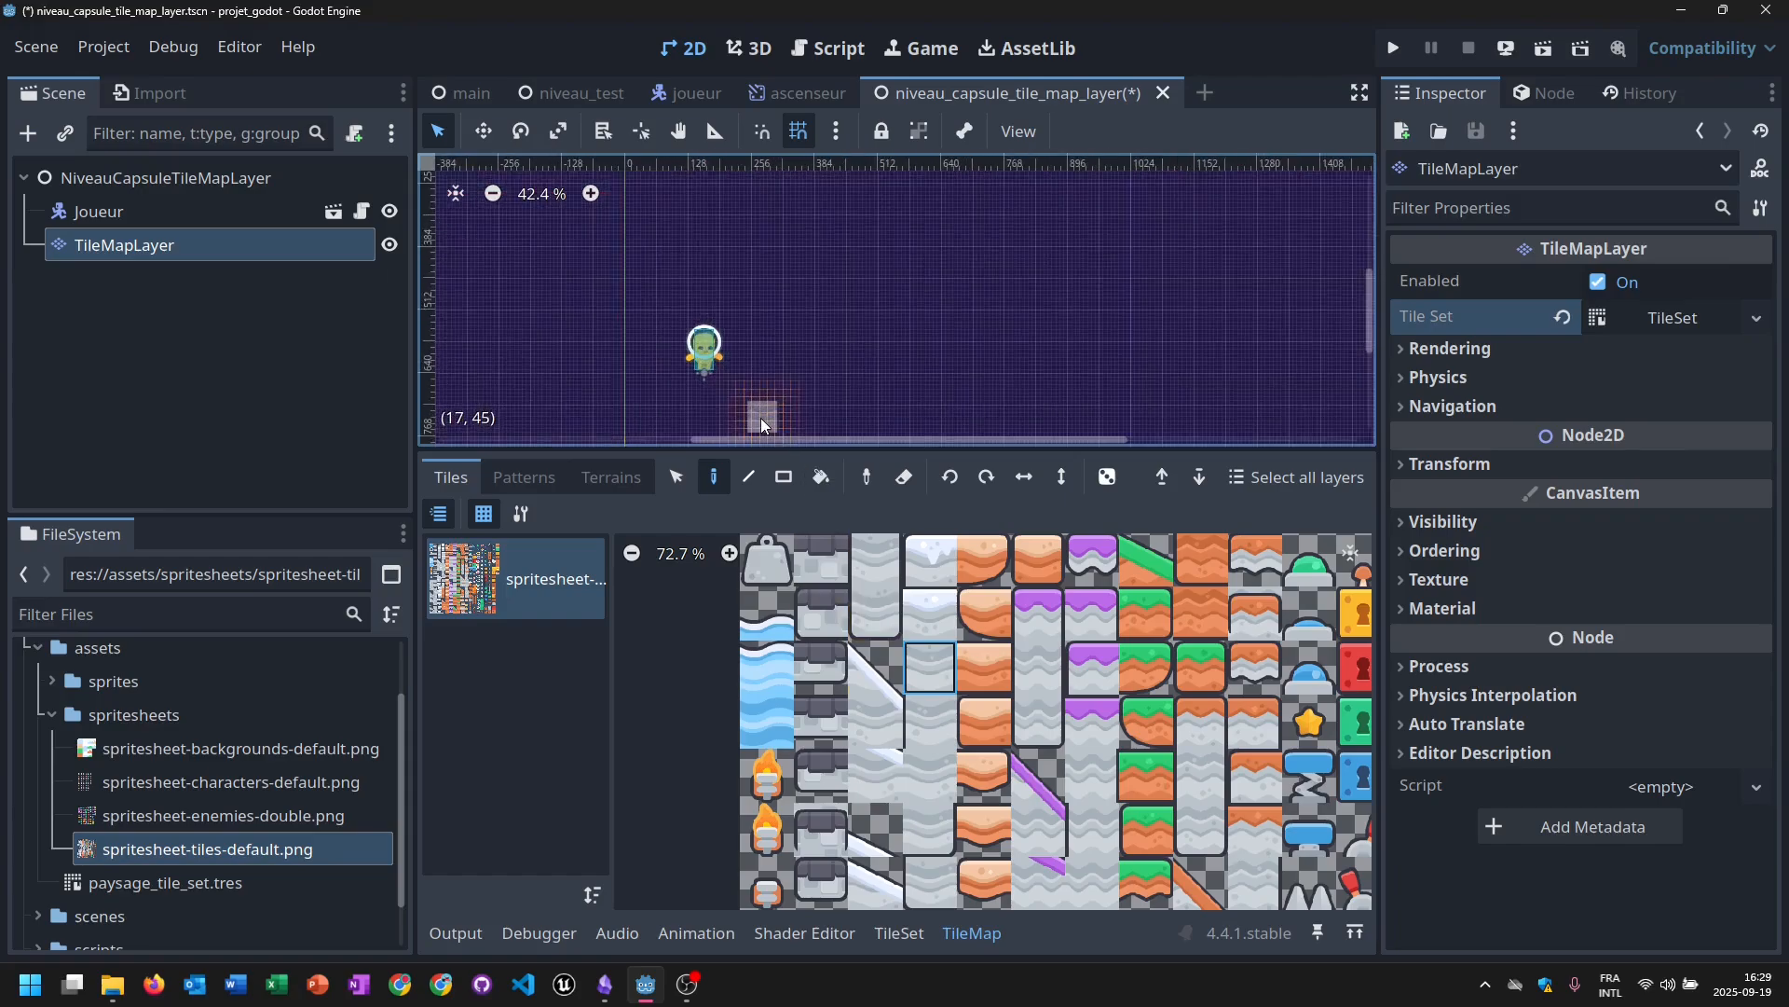
{"action": "middle_click_drag", "start_coordinate": [773, 391], "coordinate": [756, 267]}
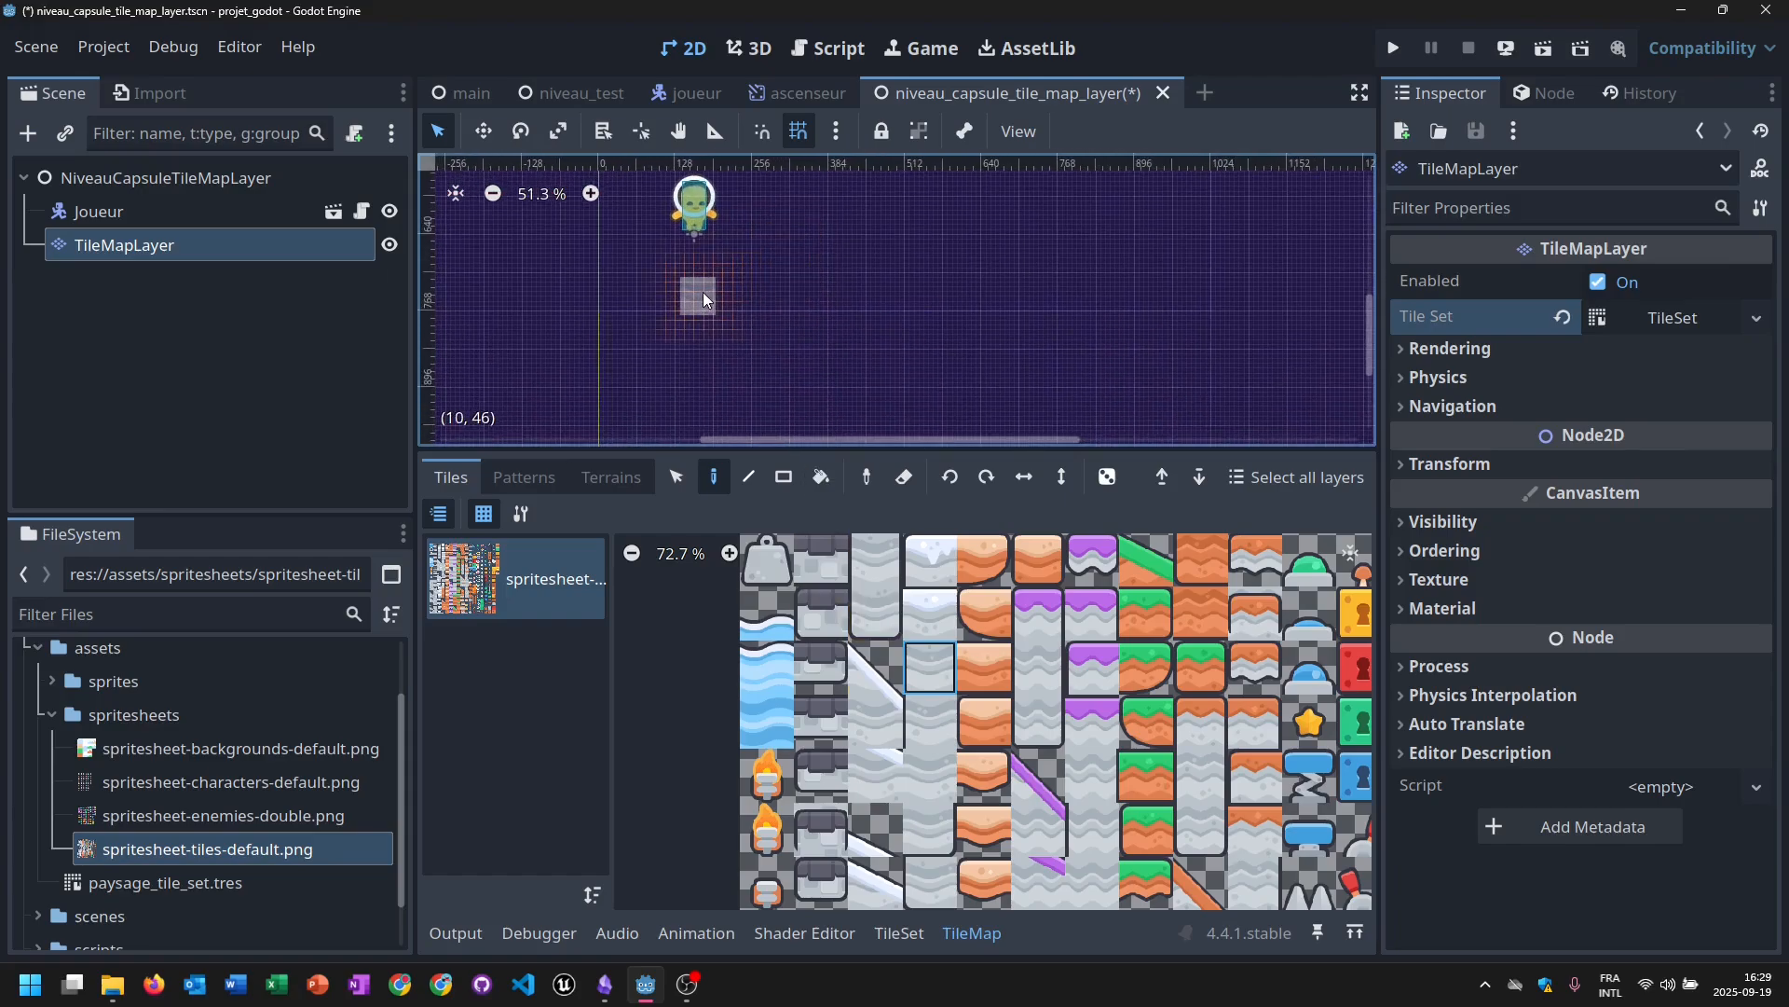
{"action": "mouse_move", "coordinate": [690, 294]}
{"action": "left_mouse_down"}
{"action": "mouse_move", "coordinate": [787, 291]}
{"action": "mouse_move", "coordinate": [807, 254]}
{"action": "mouse_move", "coordinate": [846, 266]}
{"action": "left_mouse_up"}
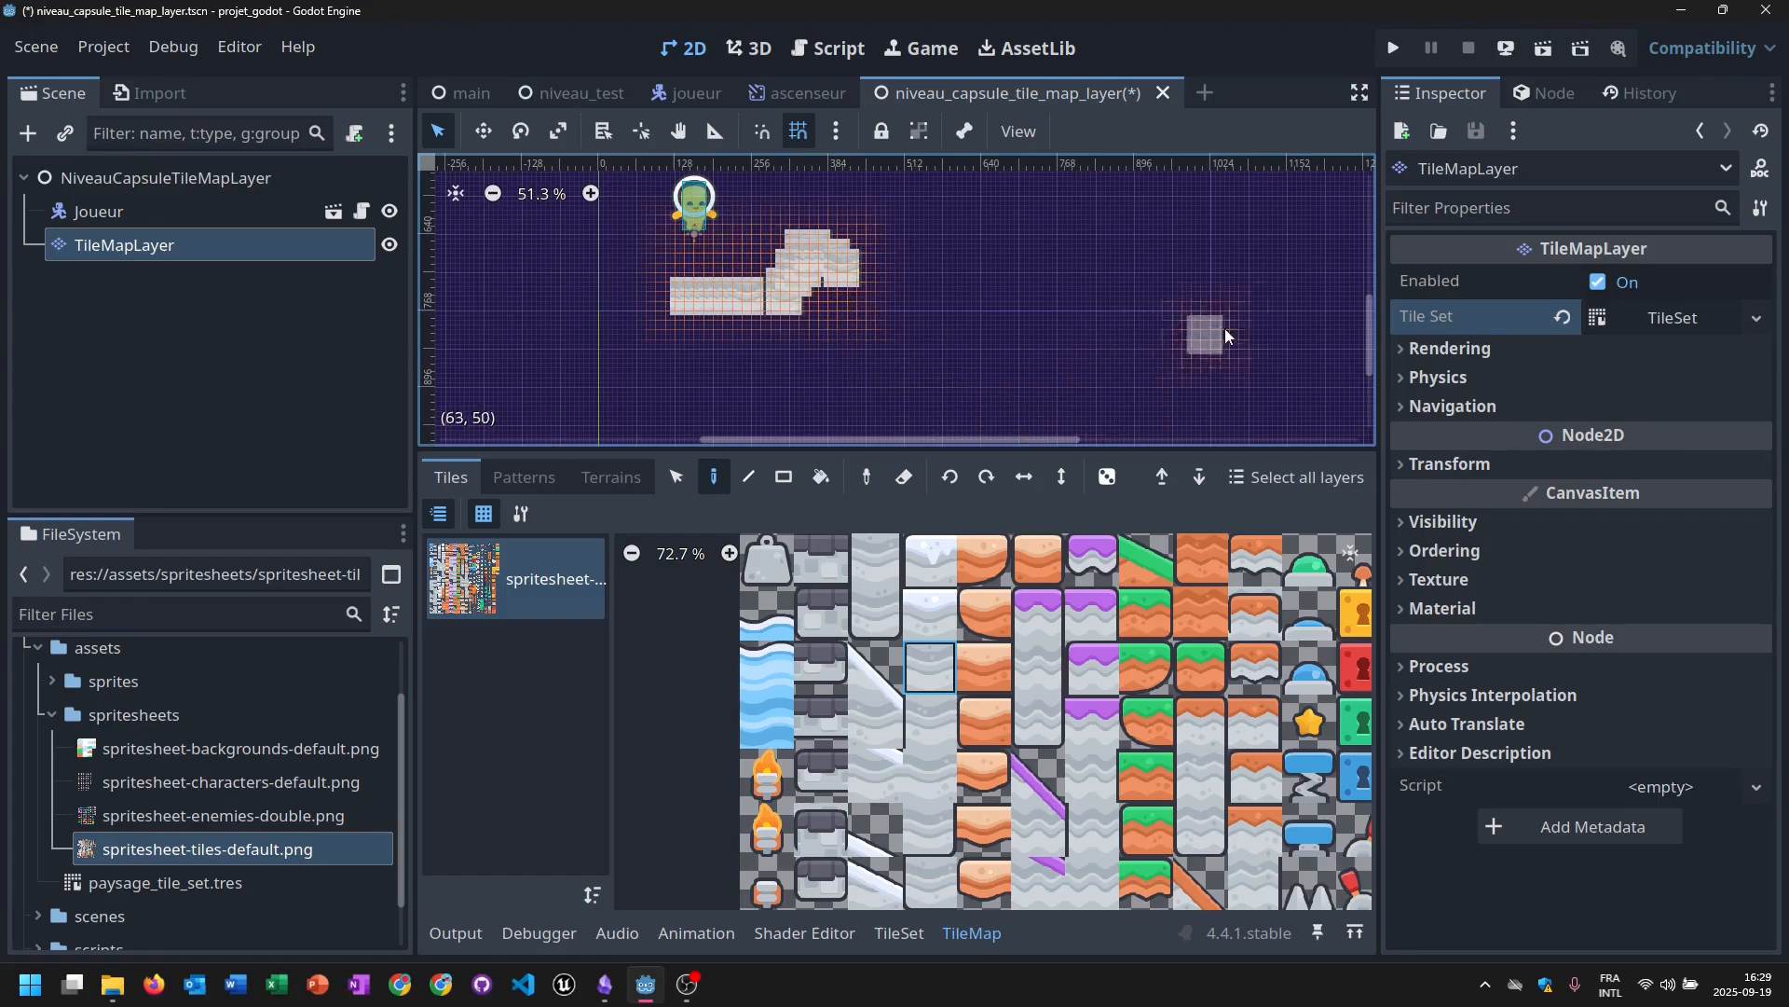
Expand the TileMapLayer's TileSet resource and set its Tile Size to 64 px in both x and y.
{"action": "left_click", "coordinate": [1676, 321]}
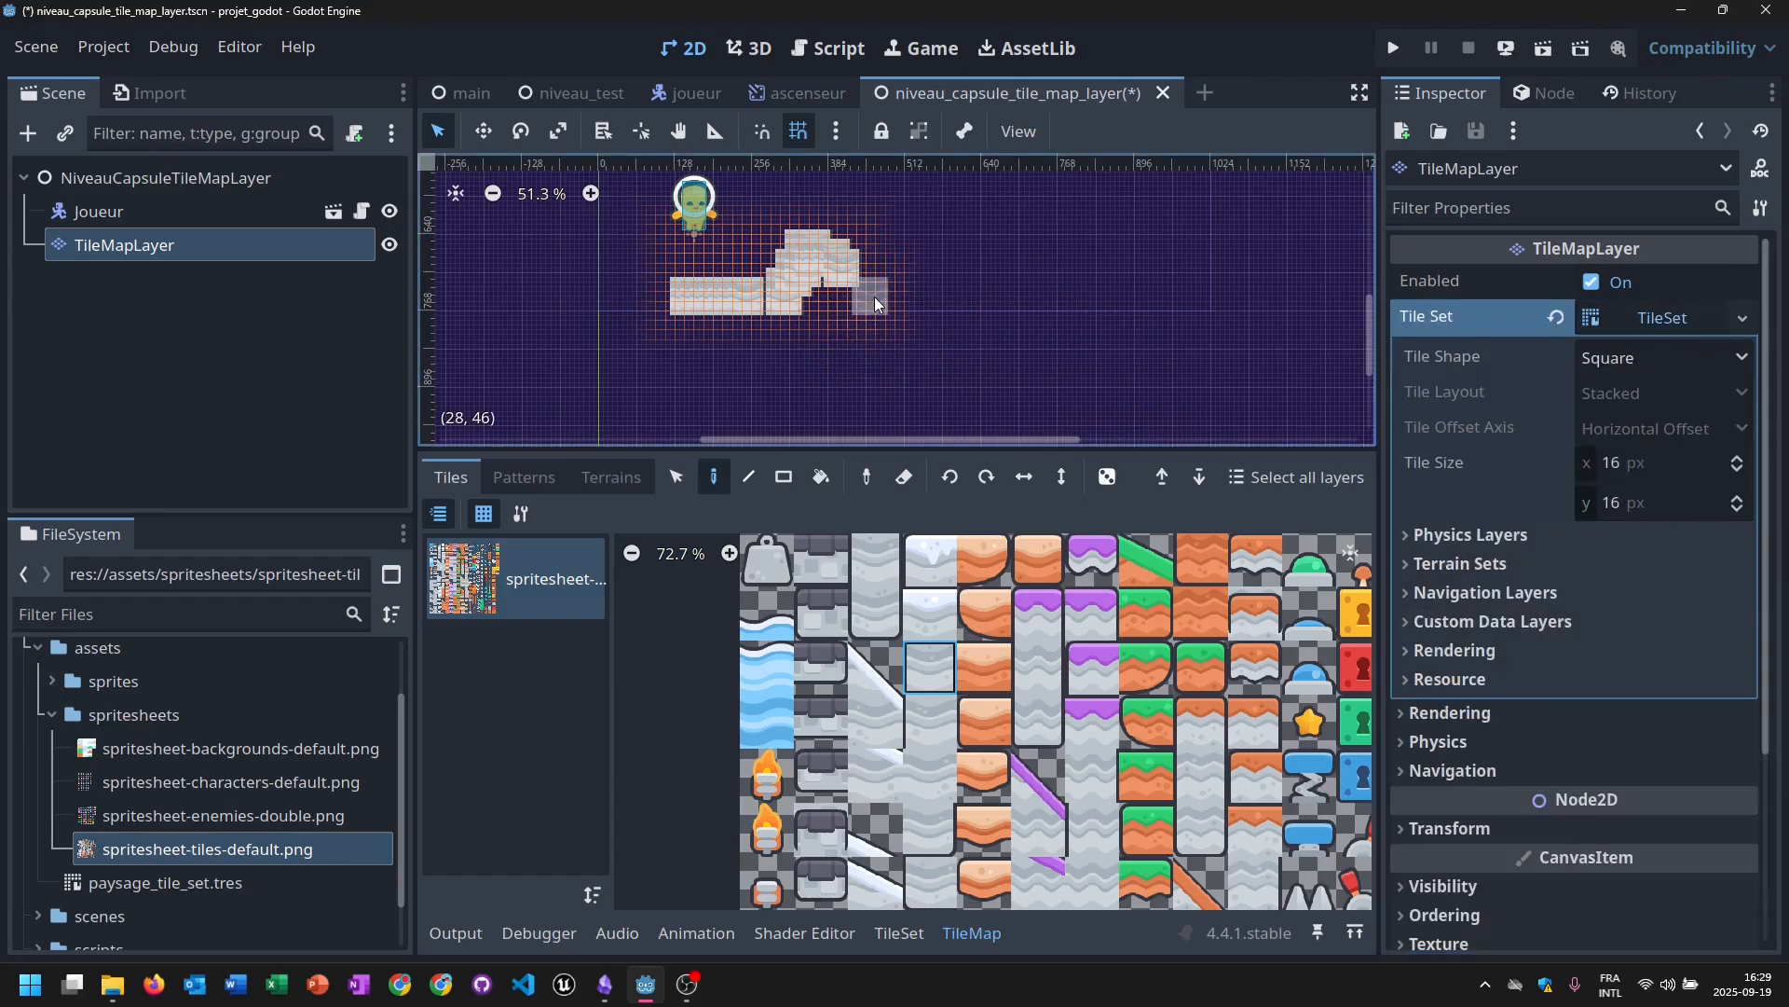
{"action": "left_click", "coordinate": [798, 130]}
{"action": "left_click", "coordinate": [1613, 466]}
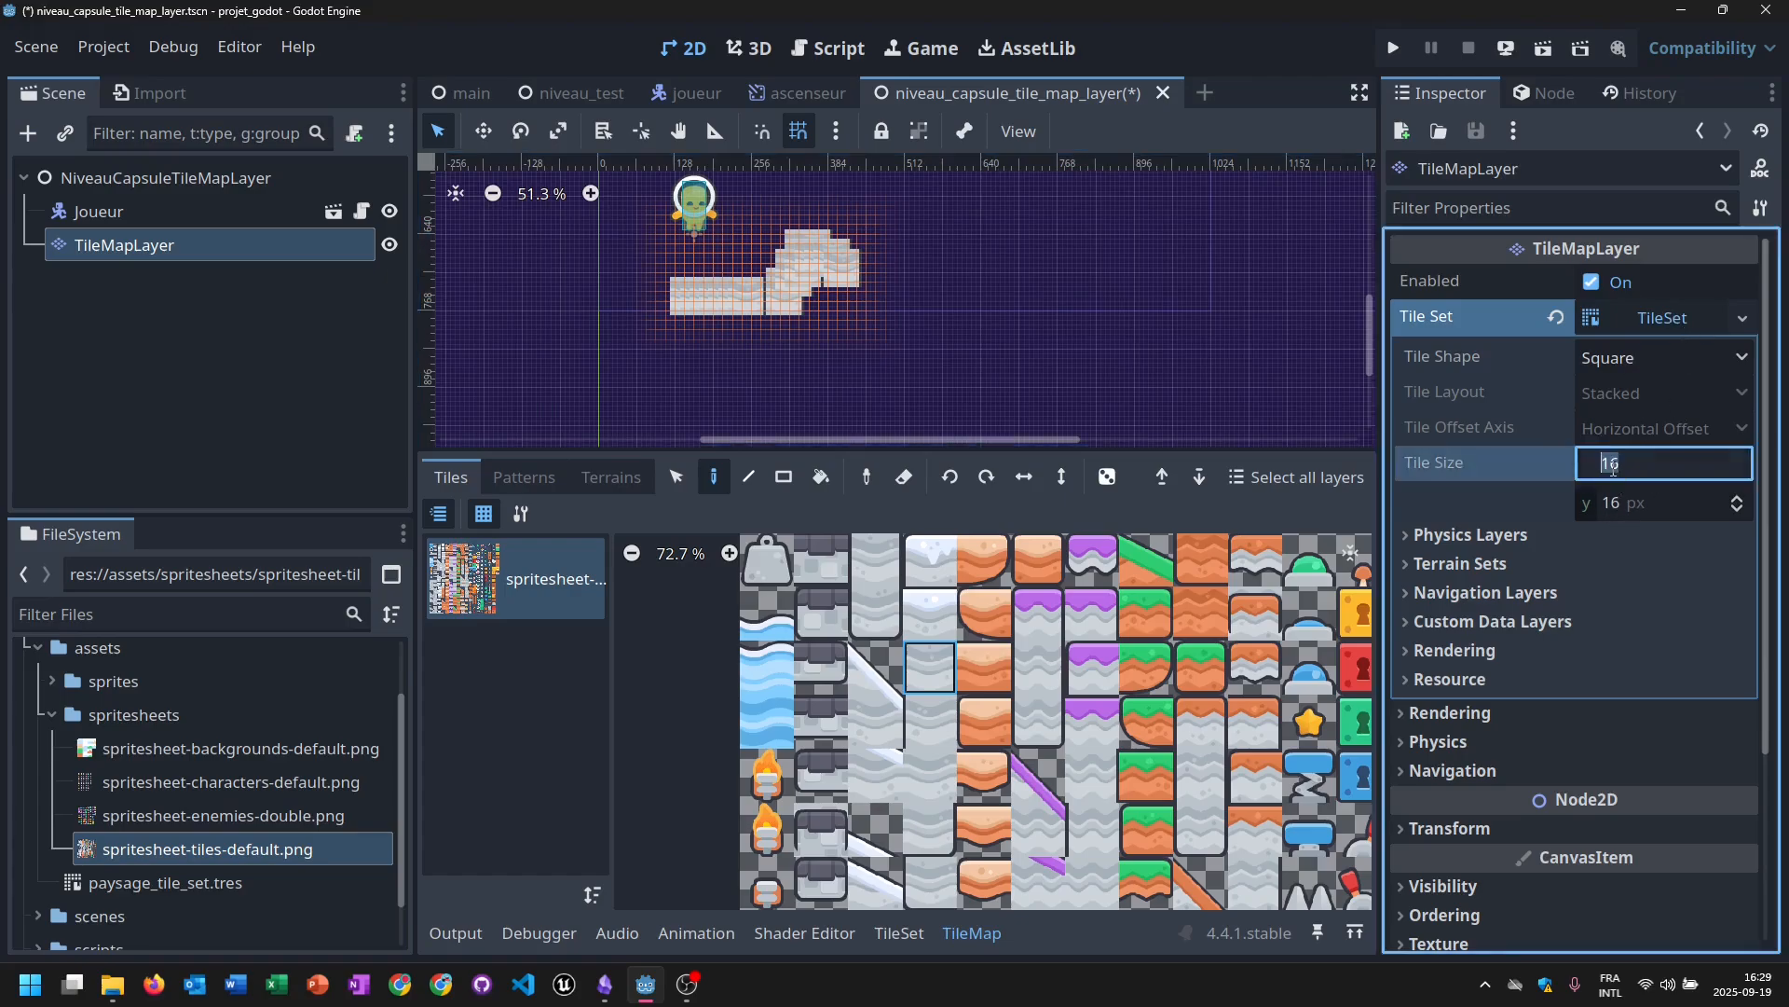
{"action": "type", "text": "64"}
{"action": "key", "text": "Tab"}
{"action": "type", "text": "64"}
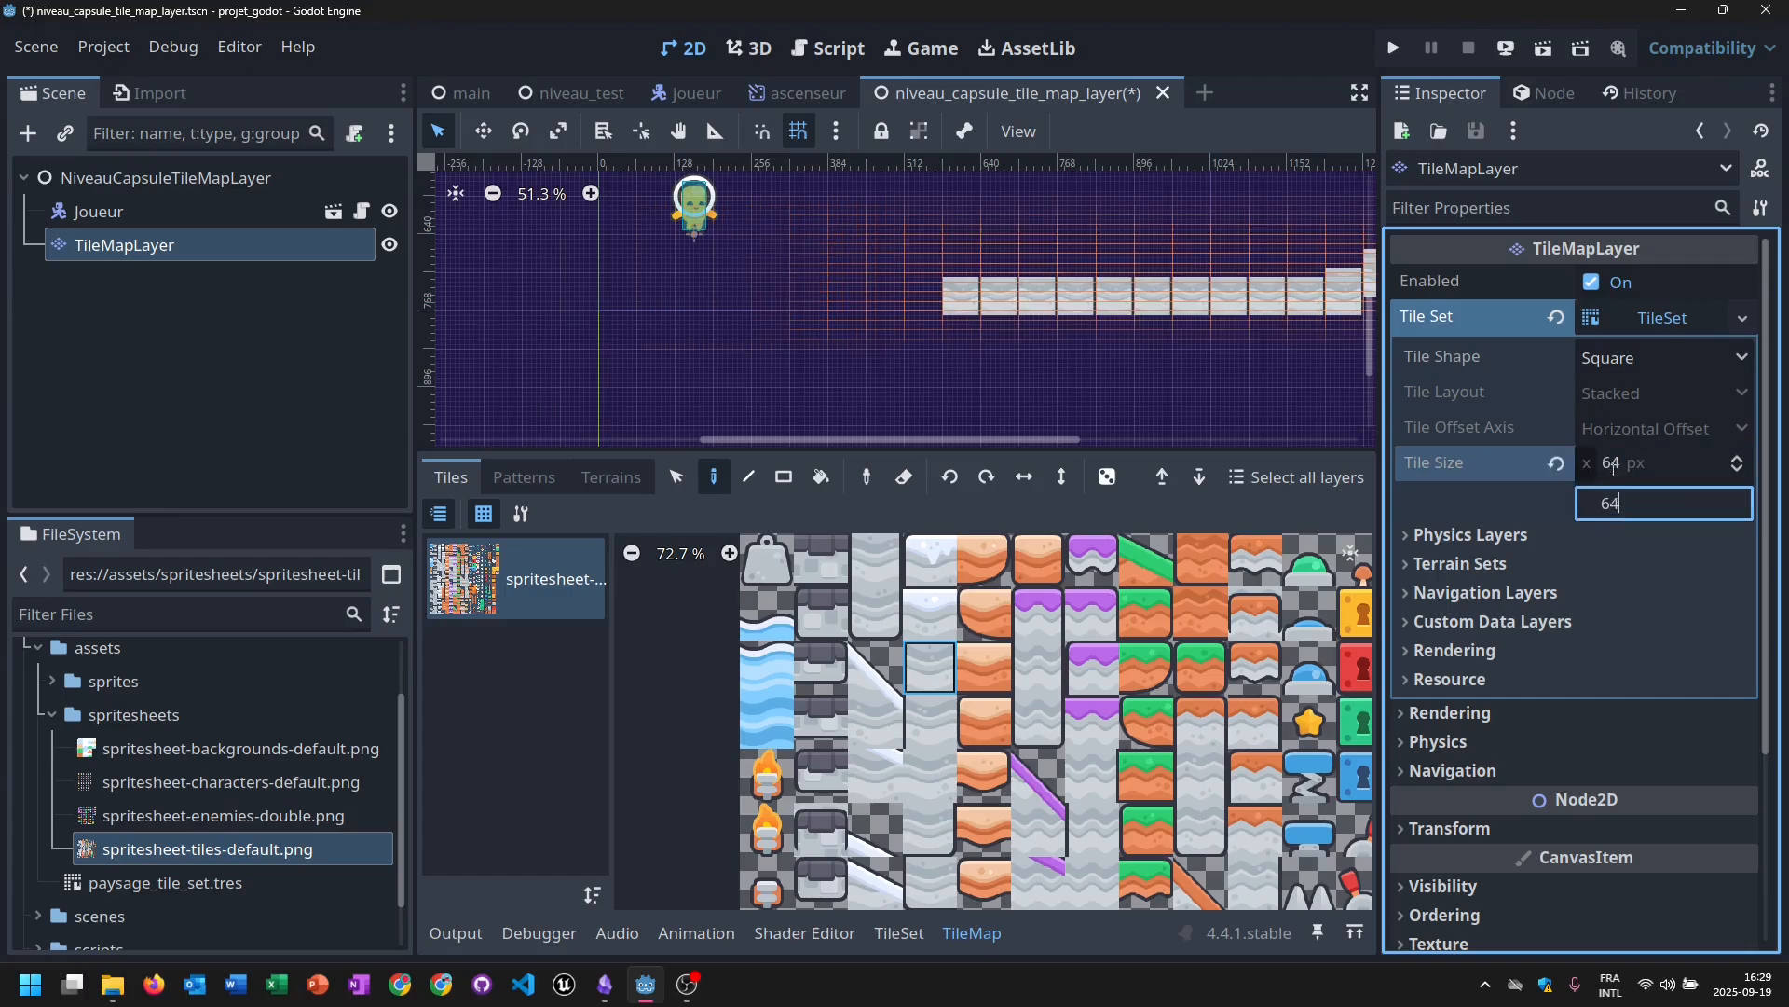
{"action": "key", "text": "Return"}
Erase the trial strip of grey tiles far below the player.
{"action": "scroll", "coordinate": [1002, 382], "scroll_direction": "down", "scroll_amount": 12}
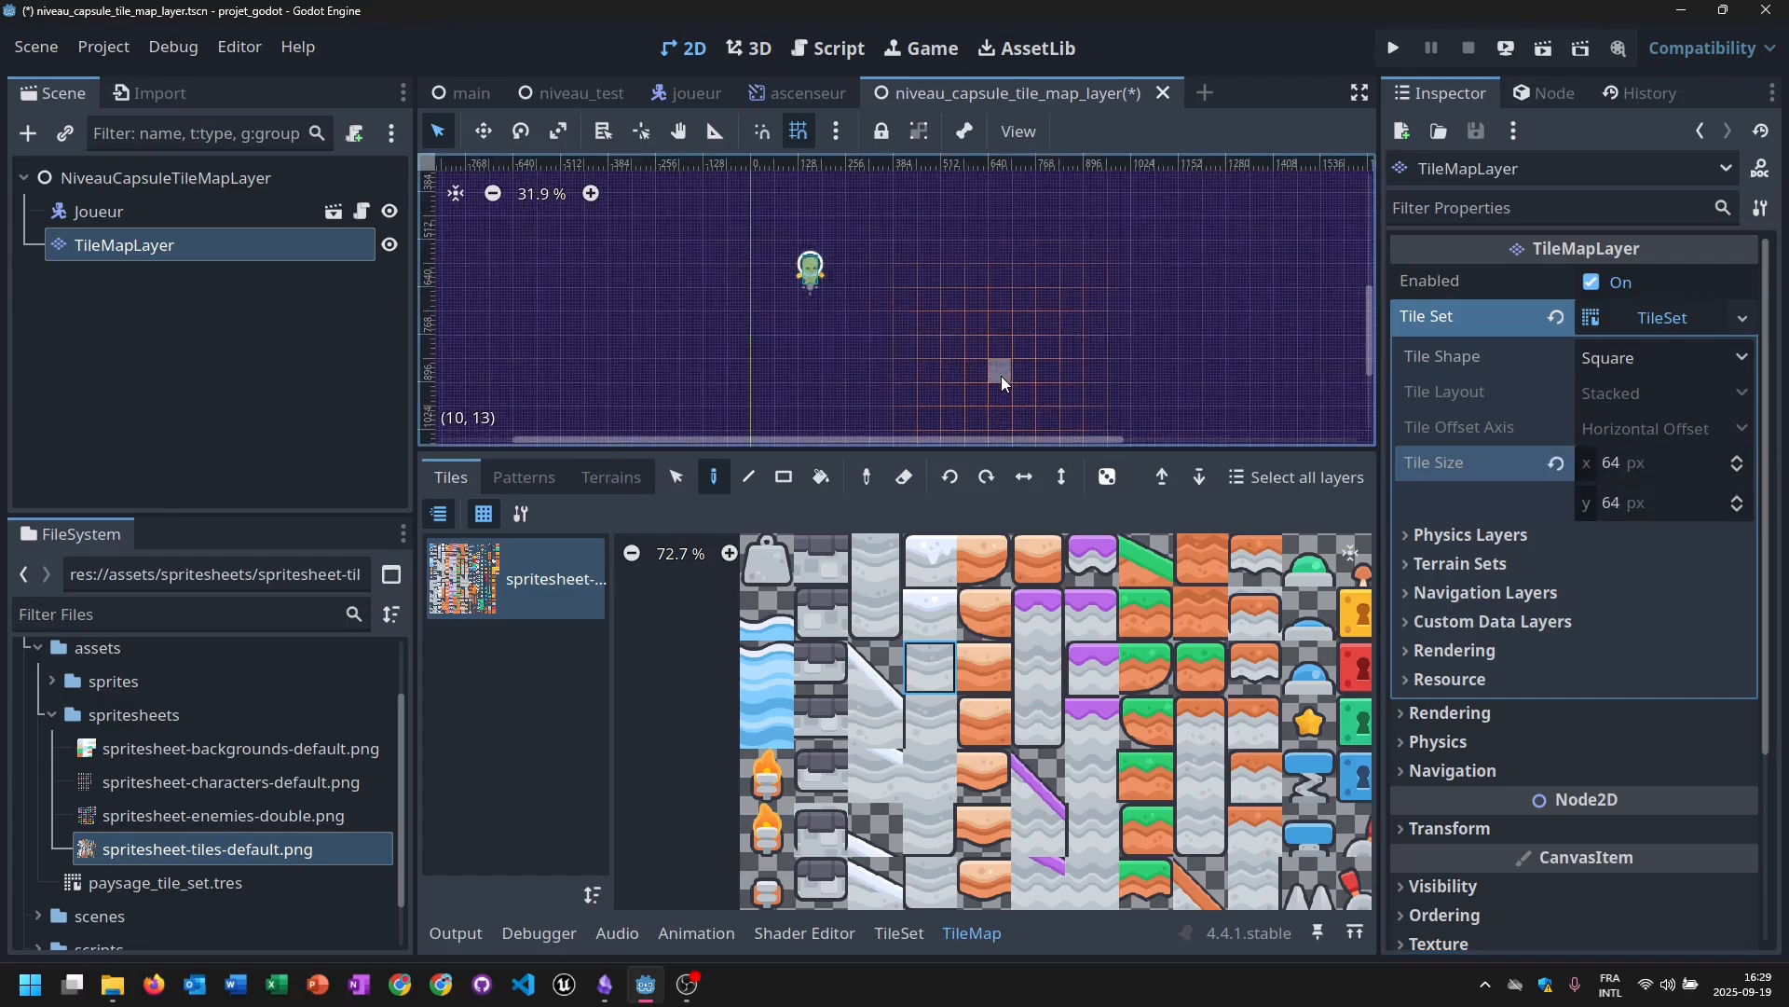
{"action": "middle_click_drag", "start_coordinate": [1065, 400], "coordinate": [822, 180]}
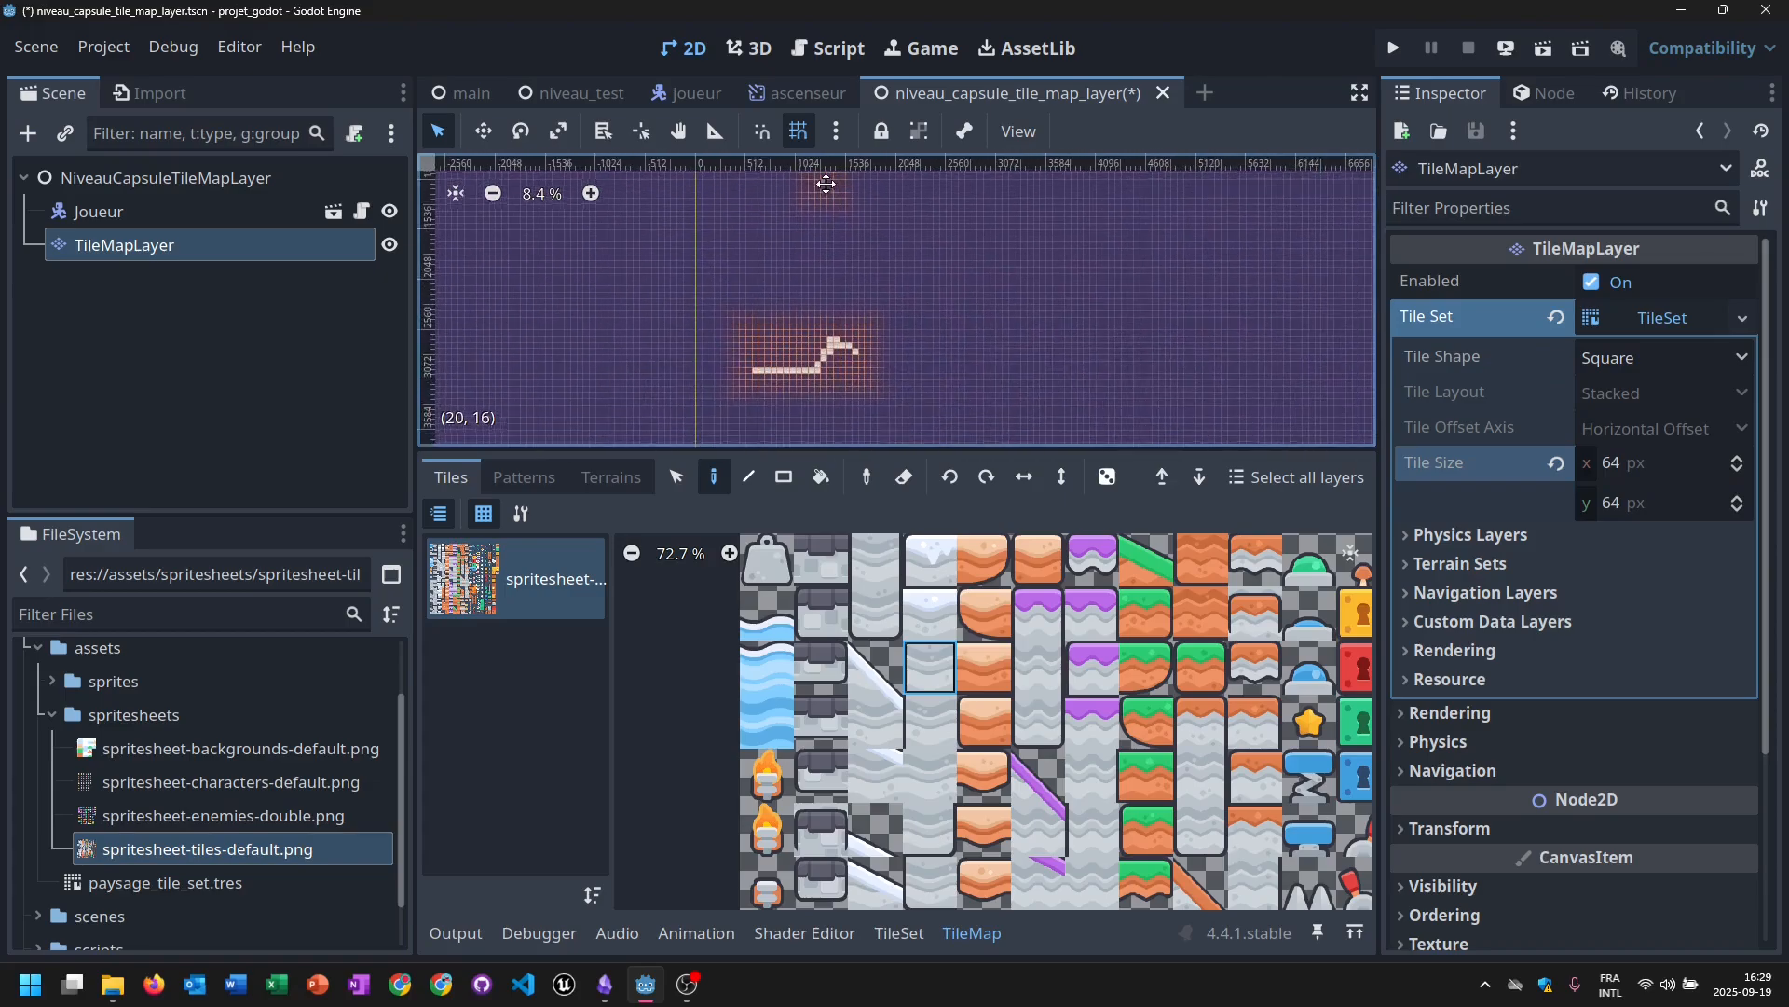
{"action": "mouse_move", "coordinate": [824, 355]}
{"action": "right_mouse_down"}
{"action": "mouse_move", "coordinate": [740, 371]}
{"action": "mouse_move", "coordinate": [848, 316]}
{"action": "mouse_move", "coordinate": [829, 344]}
{"action": "mouse_move", "coordinate": [855, 349]}
{"action": "right_mouse_up"}
Examine the area around the player against the tile grid and look over the terrain tiles available for painting.
{"action": "middle_click_drag", "start_coordinate": [824, 283], "coordinate": [878, 232]}
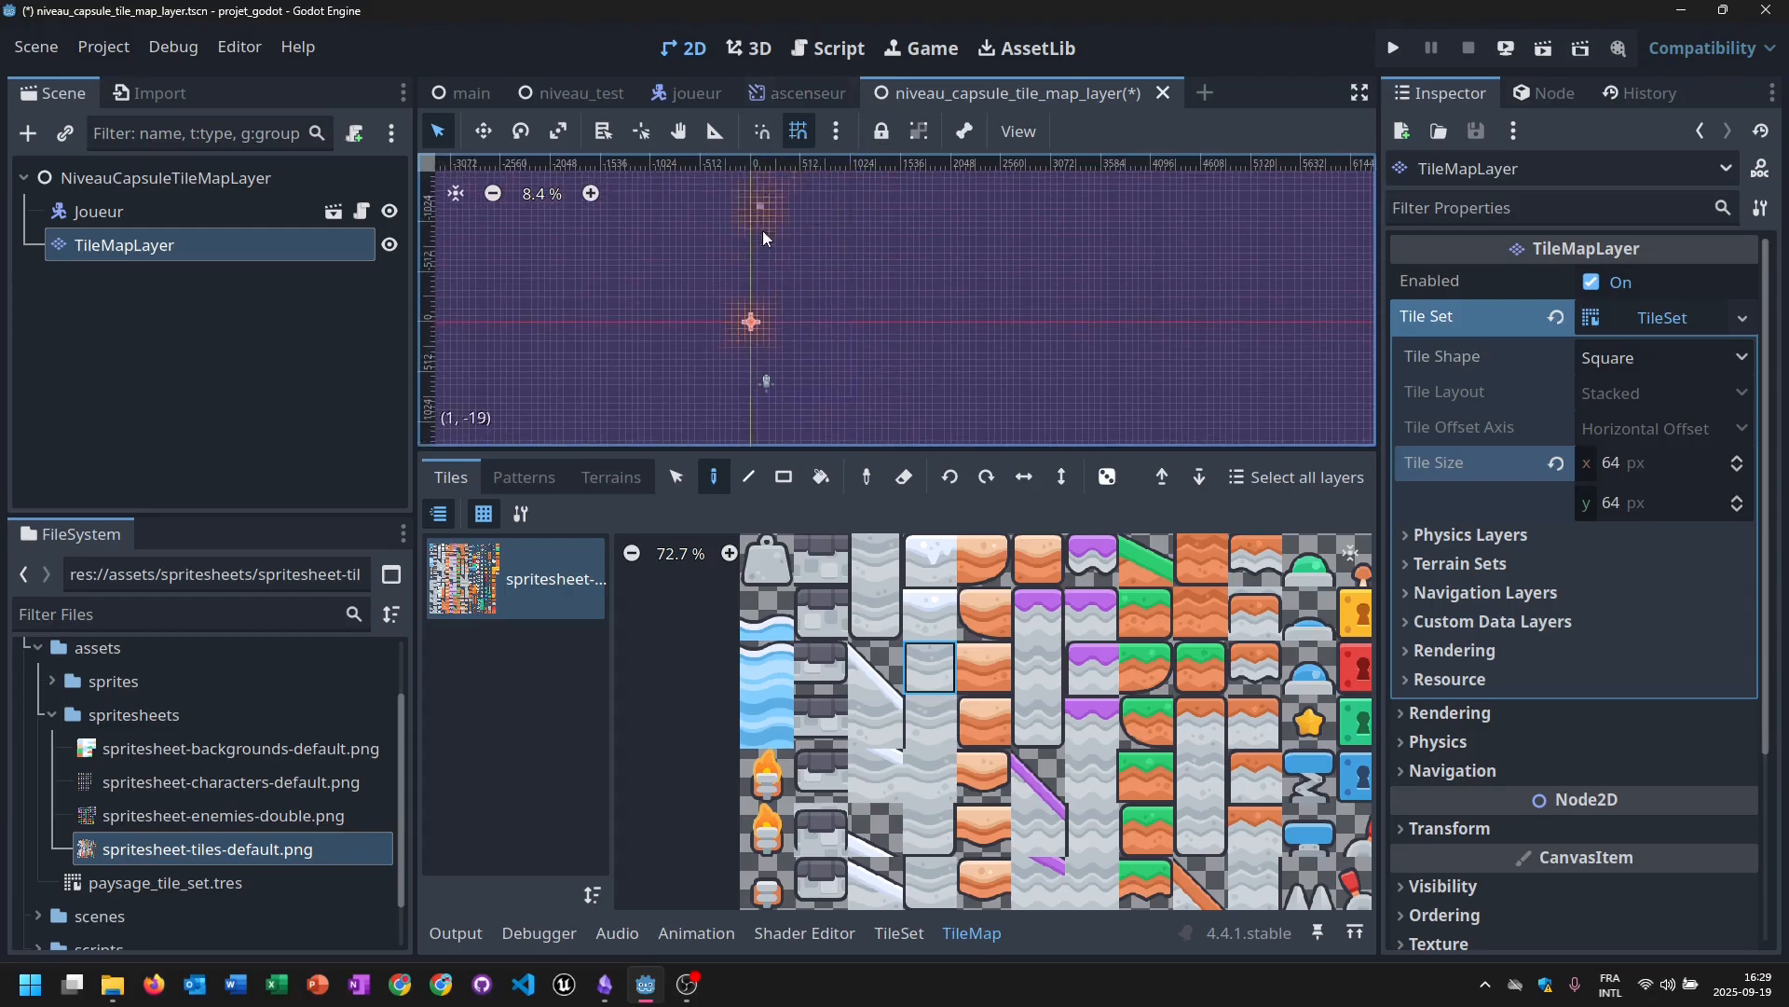
{"action": "scroll", "coordinate": [804, 367], "scroll_direction": "up", "scroll_amount": 8}
{"action": "scroll", "coordinate": [809, 371], "scroll_direction": "up", "scroll_amount": 4}
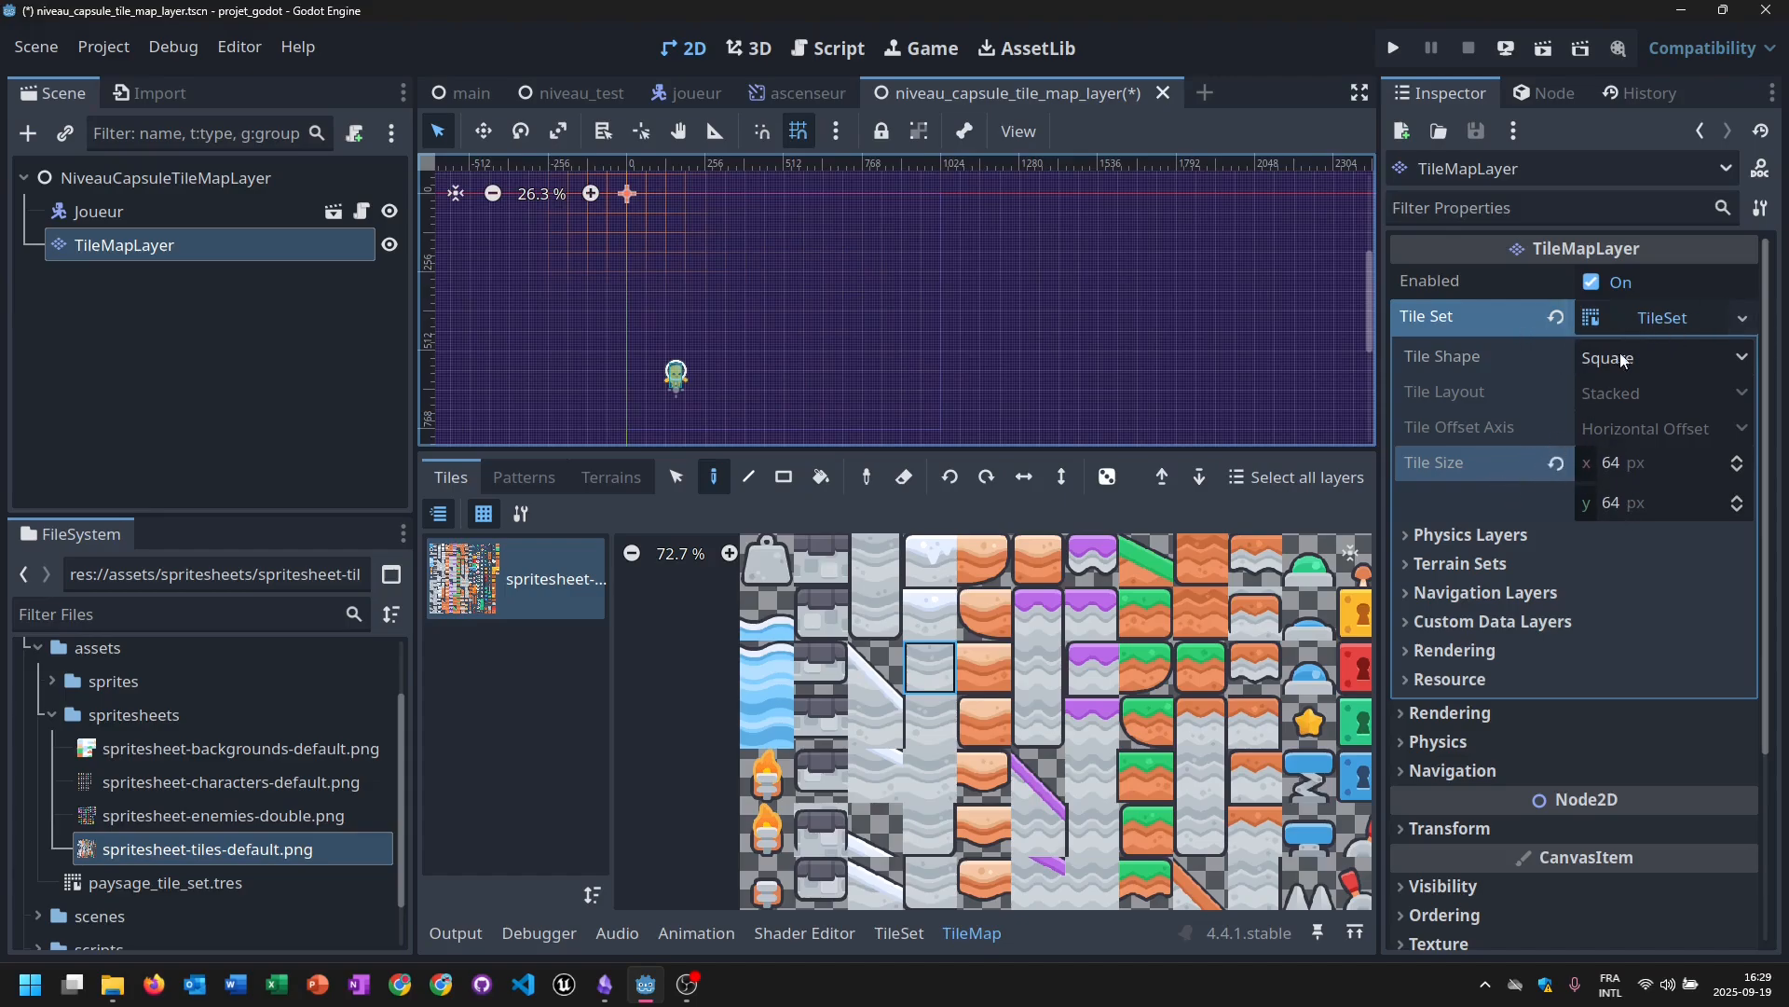
{"action": "scroll", "coordinate": [835, 312], "scroll_direction": "up", "scroll_amount": 2}
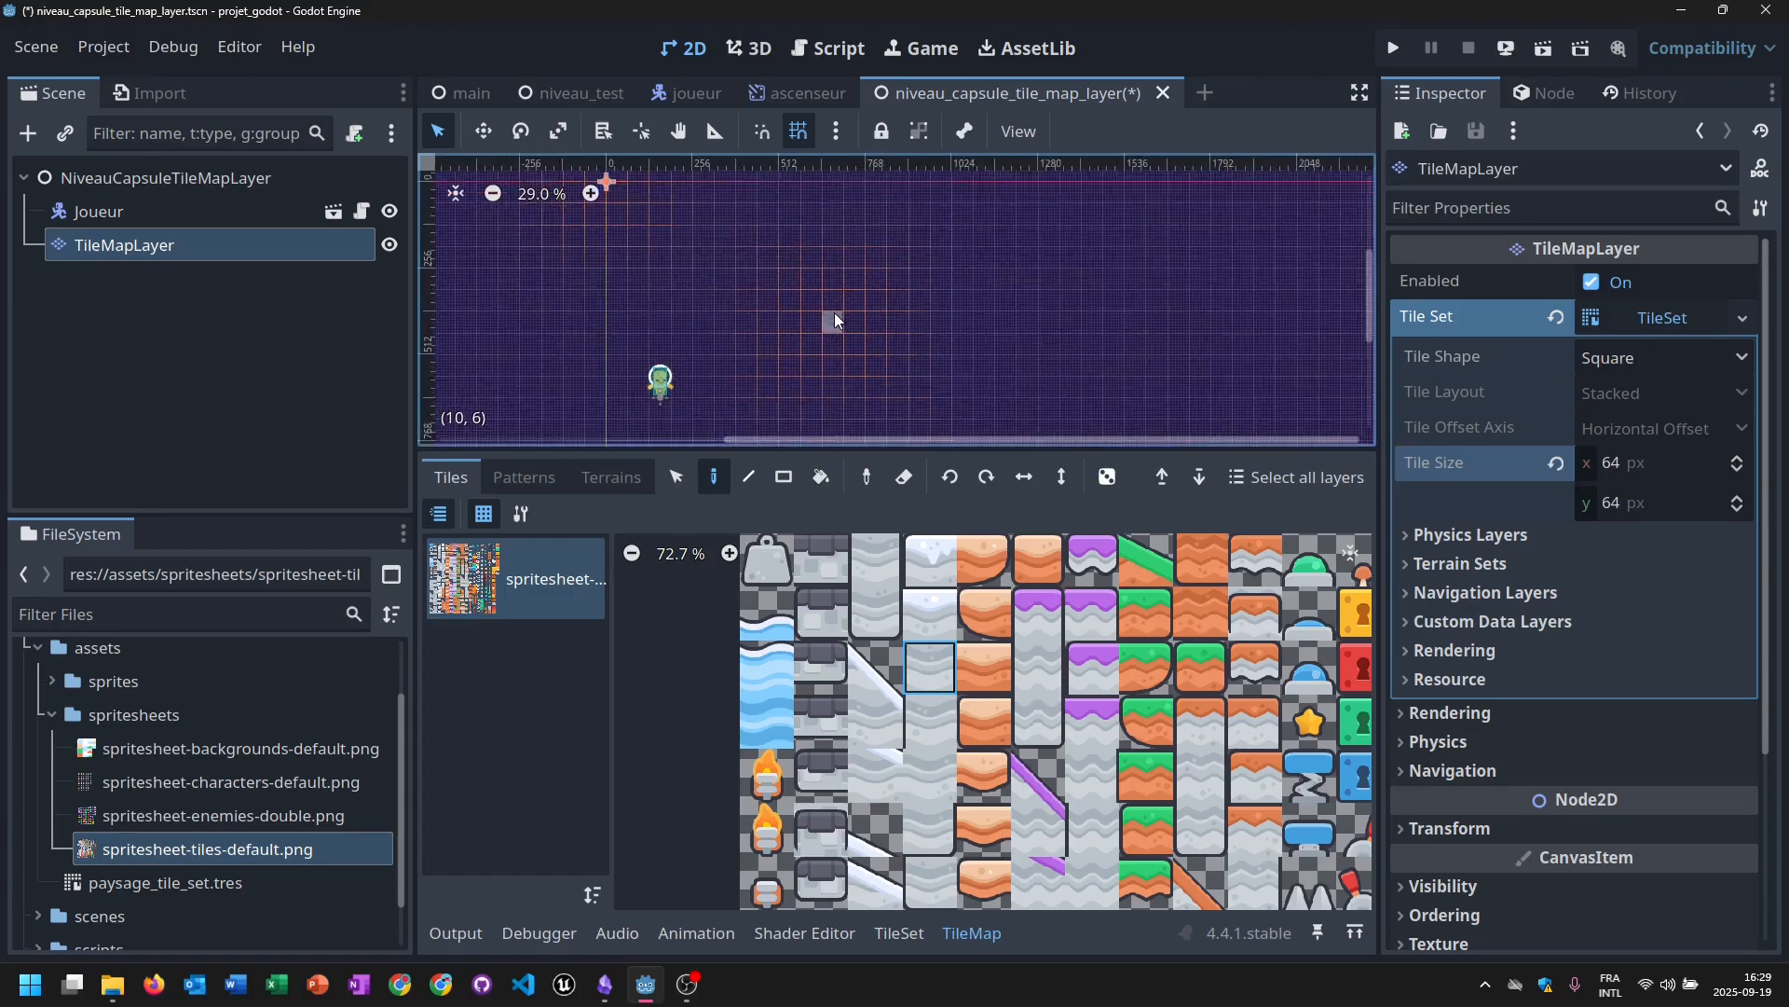
{"action": "scroll", "coordinate": [836, 311], "scroll_direction": "down", "scroll_amount": 2}
{"action": "middle_click_drag", "start_coordinate": [835, 311], "coordinate": [852, 384]}
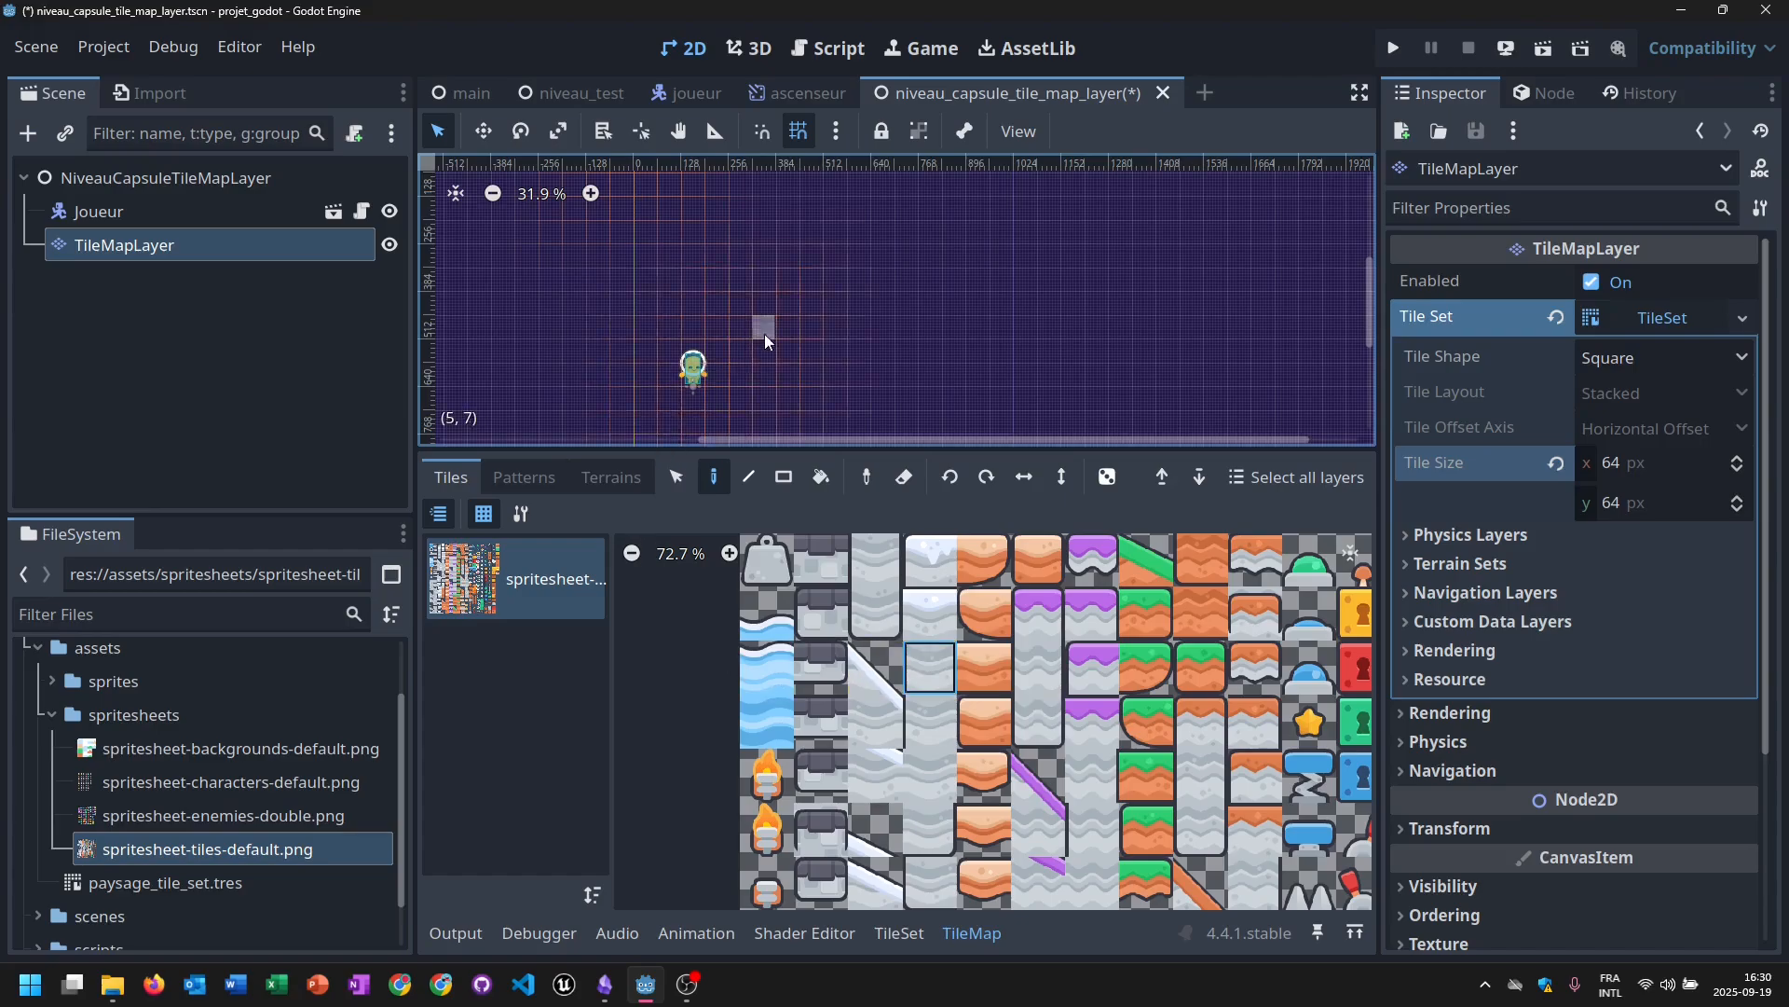
{"action": "scroll", "coordinate": [766, 343], "scroll_direction": "down", "scroll_amount": 1}
{"action": "middle_click_drag", "start_coordinate": [767, 348], "coordinate": [777, 286]}
{"action": "scroll", "coordinate": [719, 358], "scroll_direction": "up", "scroll_amount": 4}
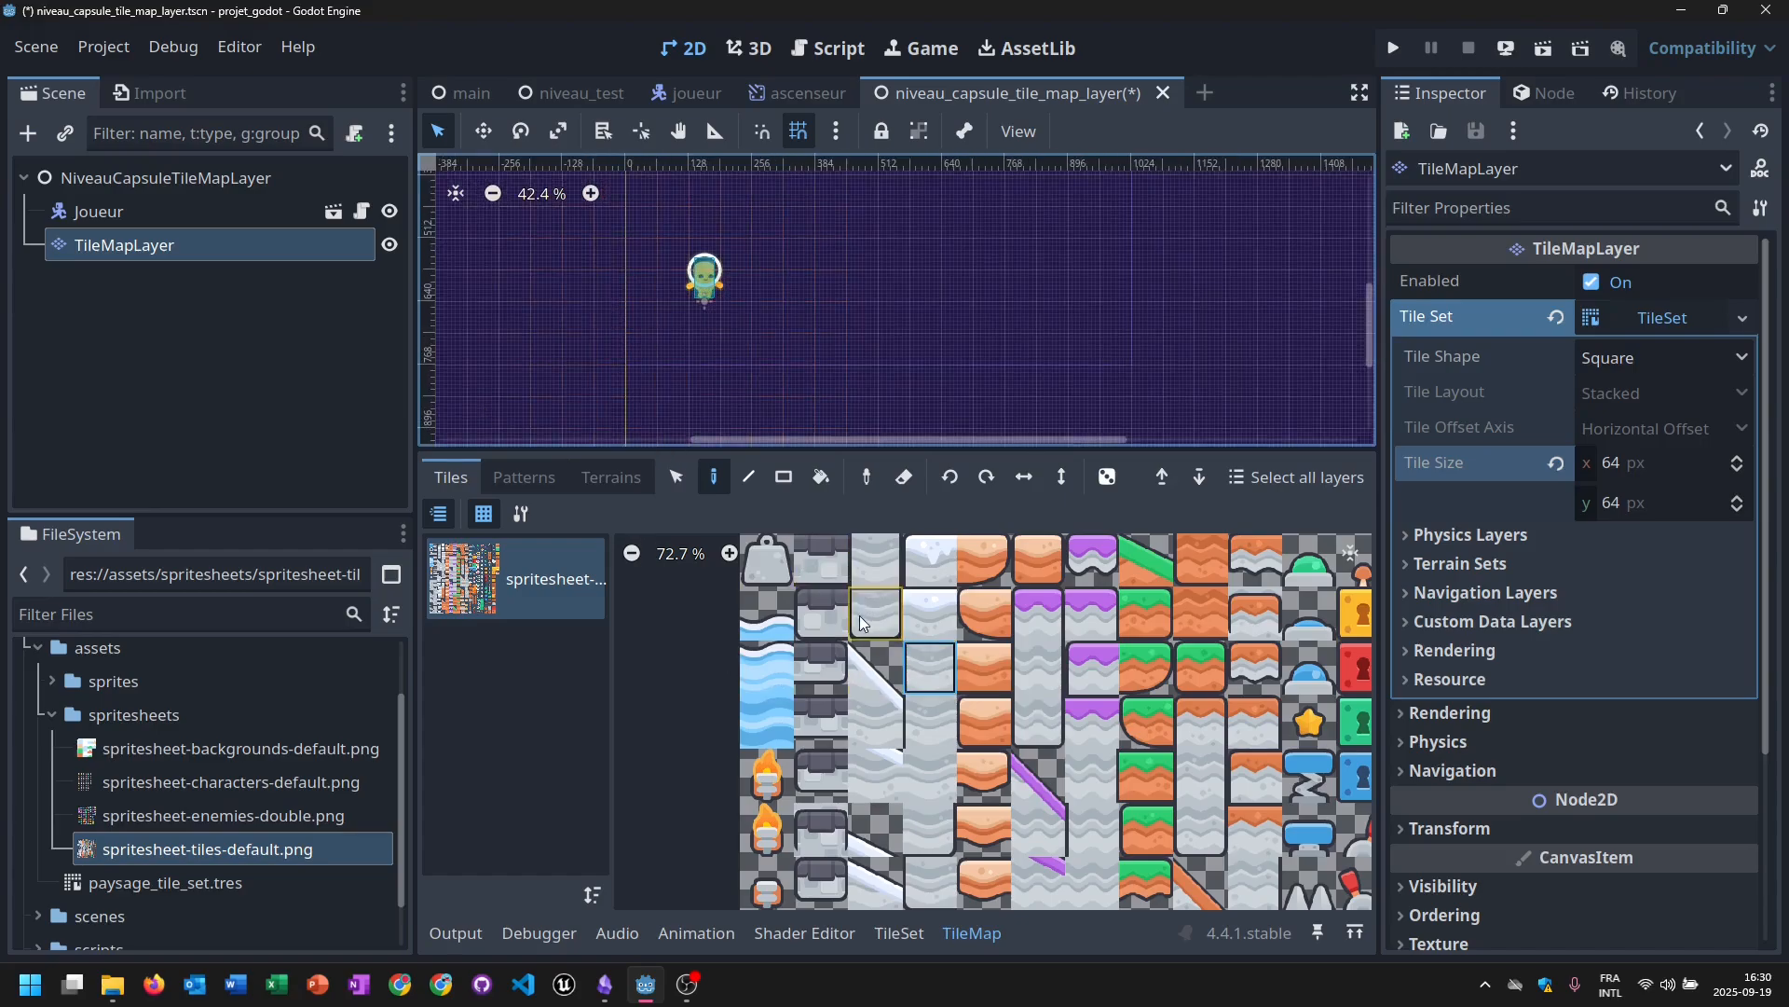
{"action": "scroll", "coordinate": [984, 671], "scroll_direction": "down", "scroll_amount": 5}
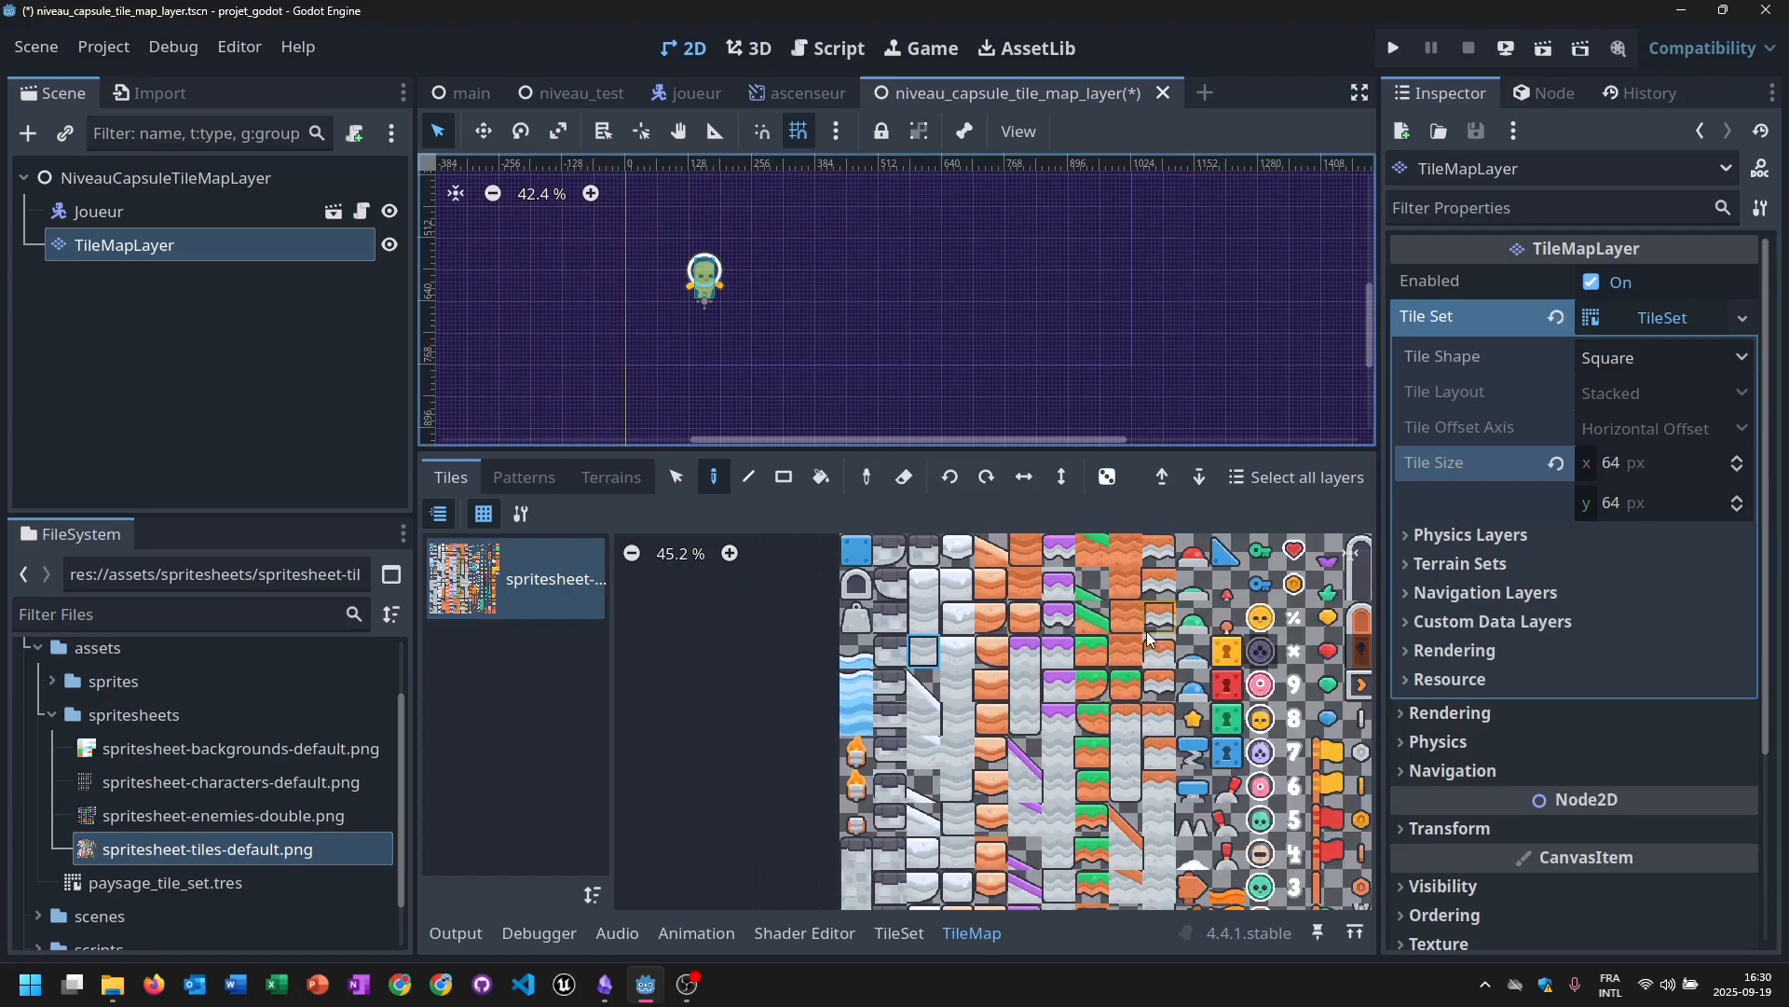
{"action": "scroll", "coordinate": [939, 680], "scroll_direction": "up", "scroll_amount": 4}
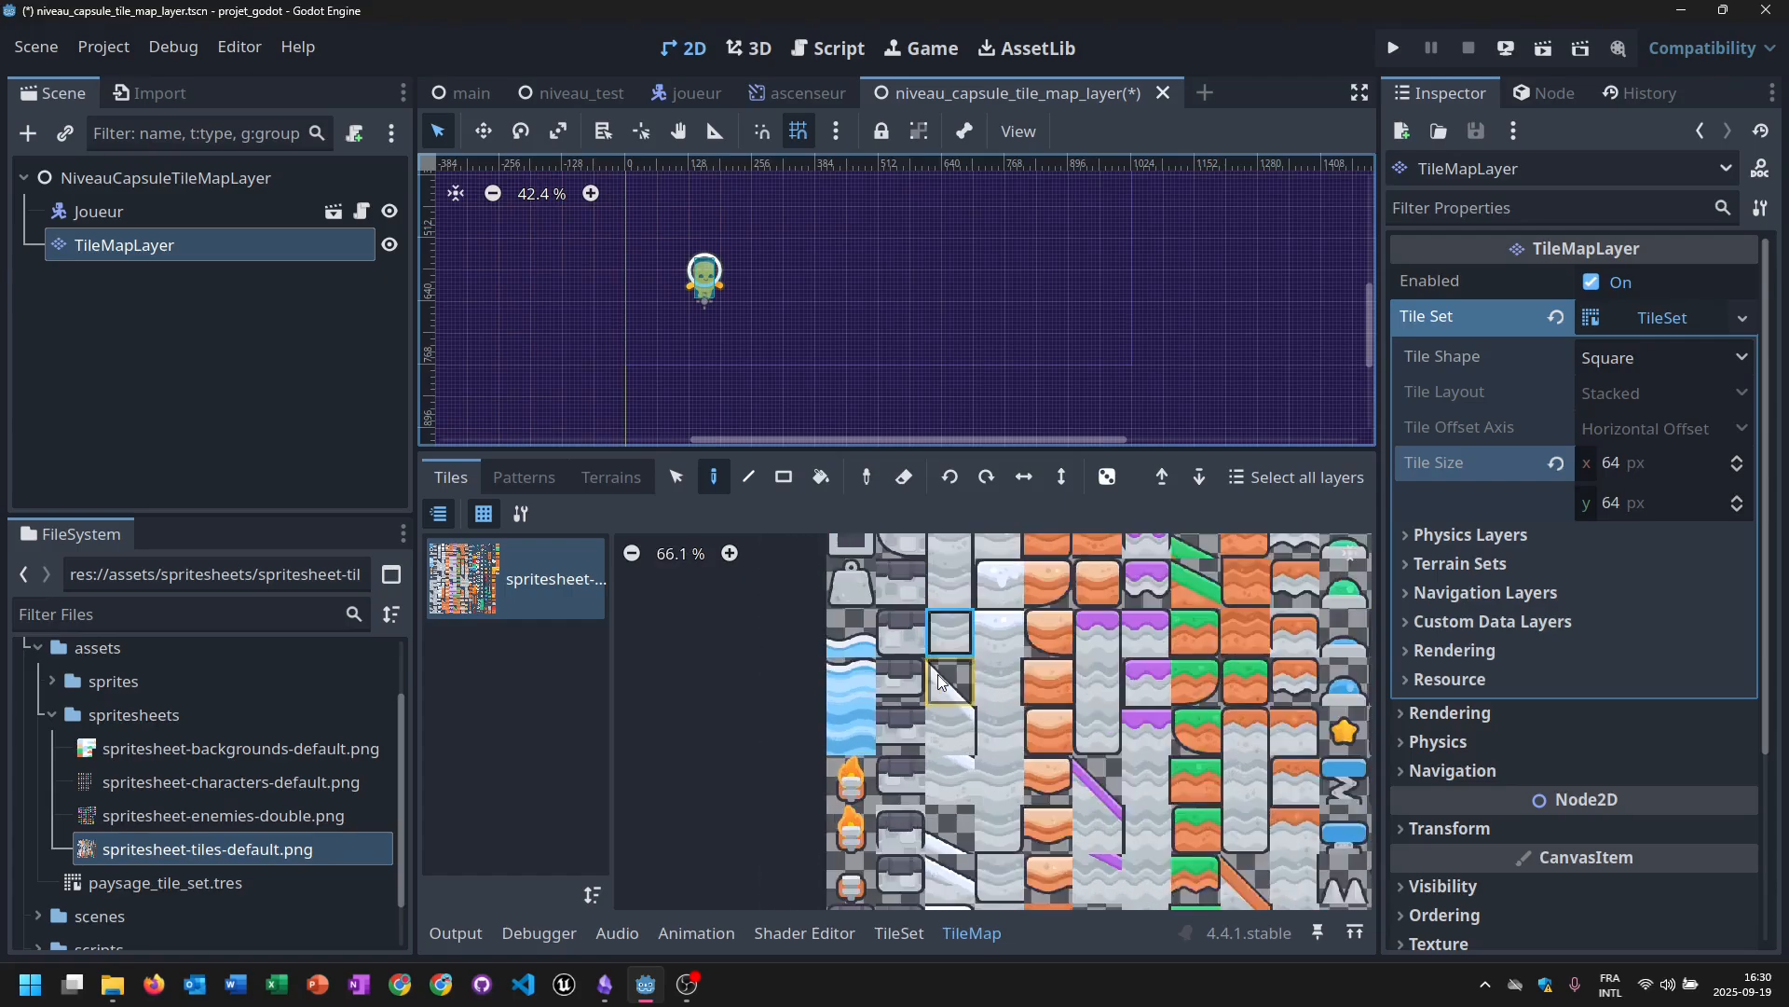
Paint a row of six borderless grey tiles just below the player and repaint it with the wavy grey variant.
{"action": "scroll", "coordinate": [978, 735], "scroll_direction": "up", "scroll_amount": 2}
{"action": "left_click", "coordinate": [1025, 676]}
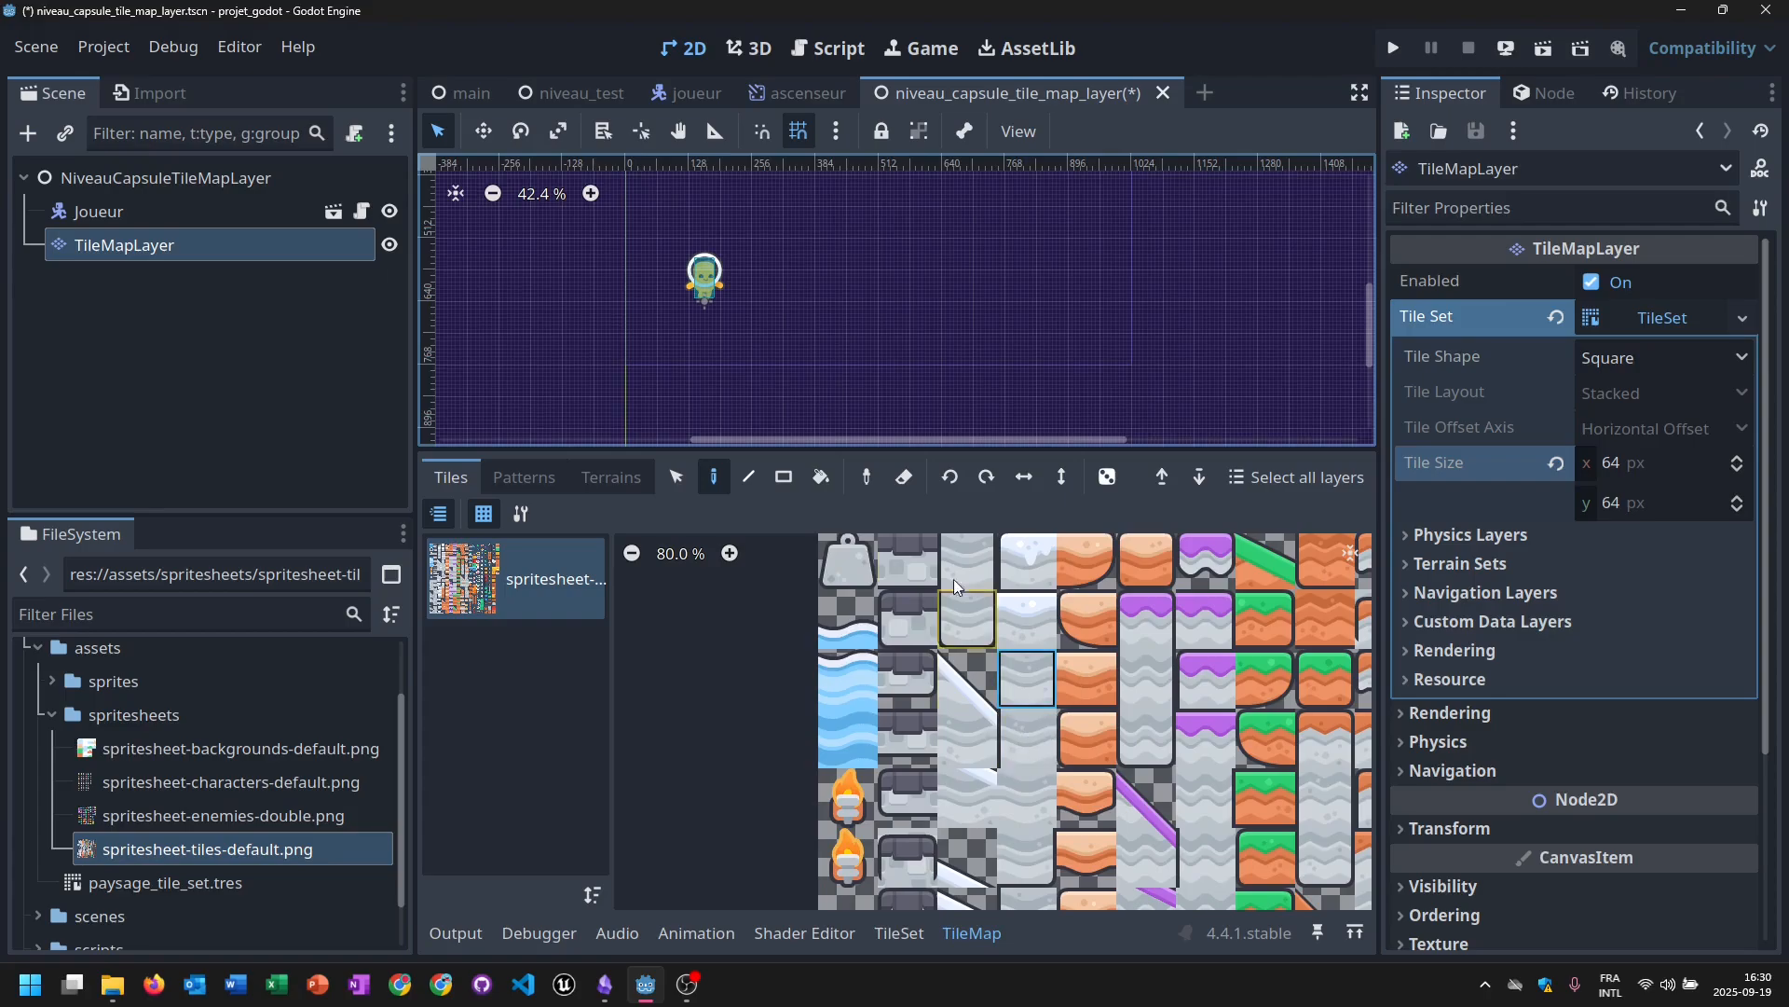
{"action": "left_click_drag", "start_coordinate": [673, 352], "coordinate": [821, 350]}
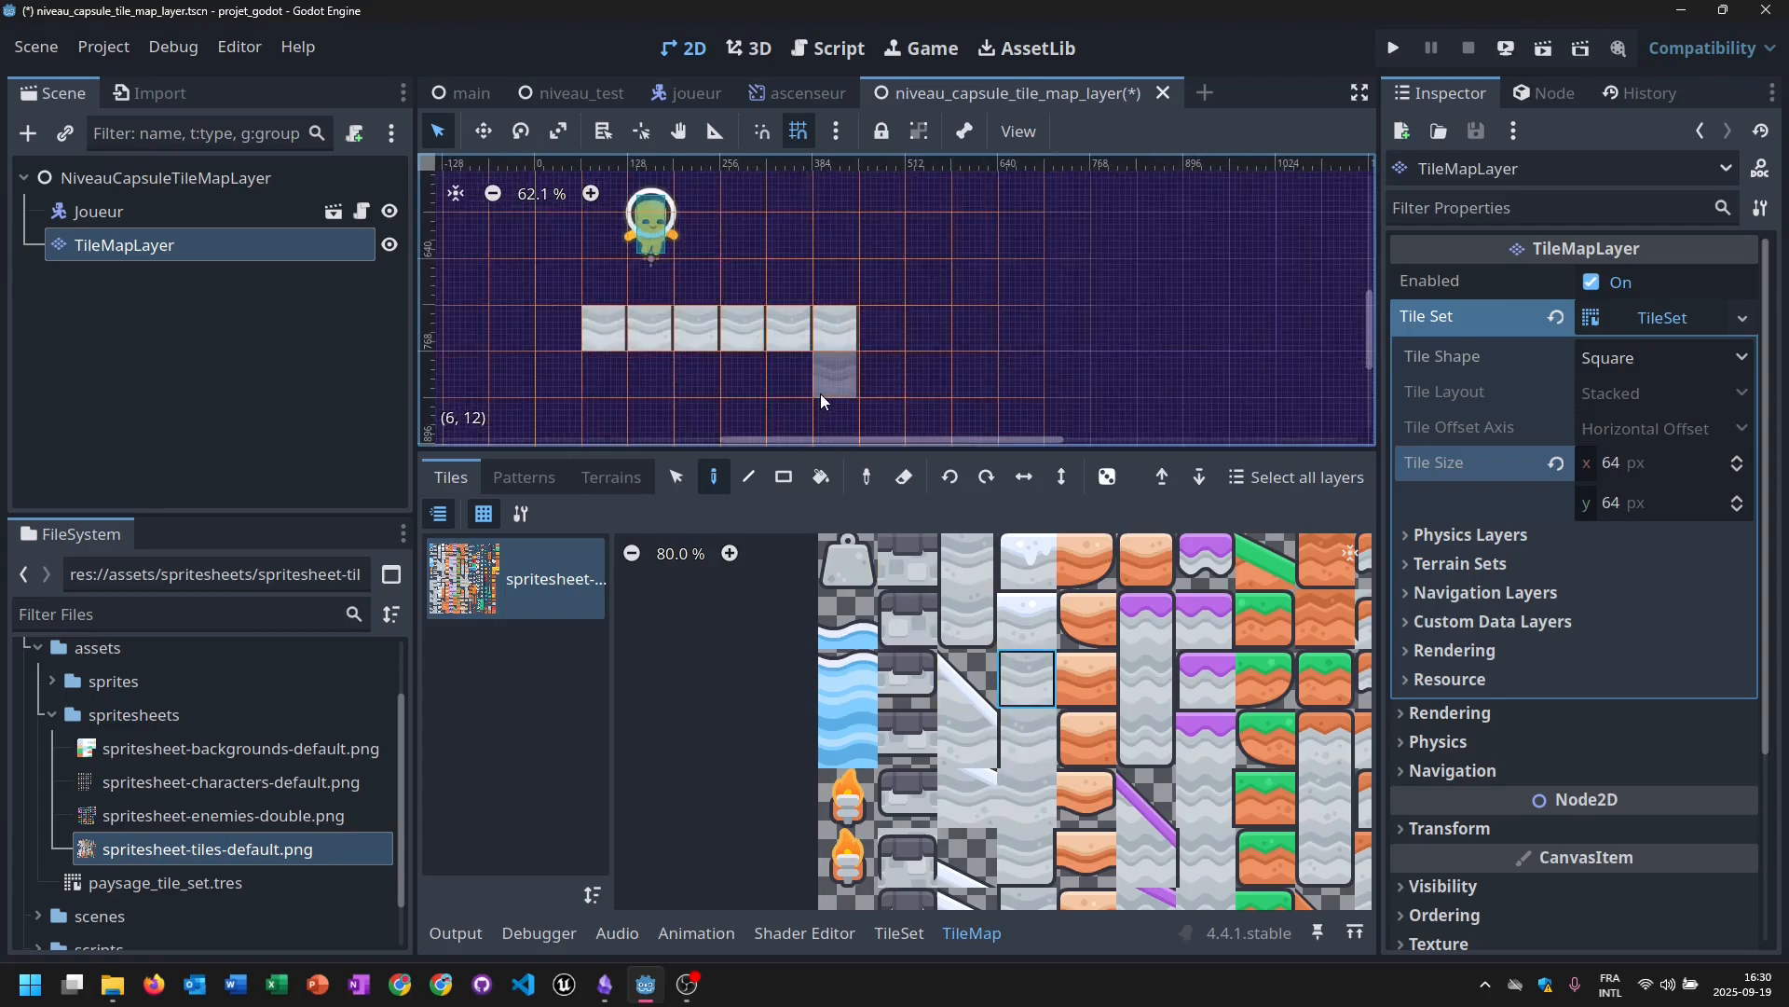
{"action": "scroll", "coordinate": [820, 387], "scroll_direction": "up", "scroll_amount": 5}
{"action": "scroll", "coordinate": [823, 401], "scroll_direction": "down", "scroll_amount": 2}
{"action": "scroll", "coordinate": [823, 401], "scroll_direction": "down", "scroll_amount": 1}
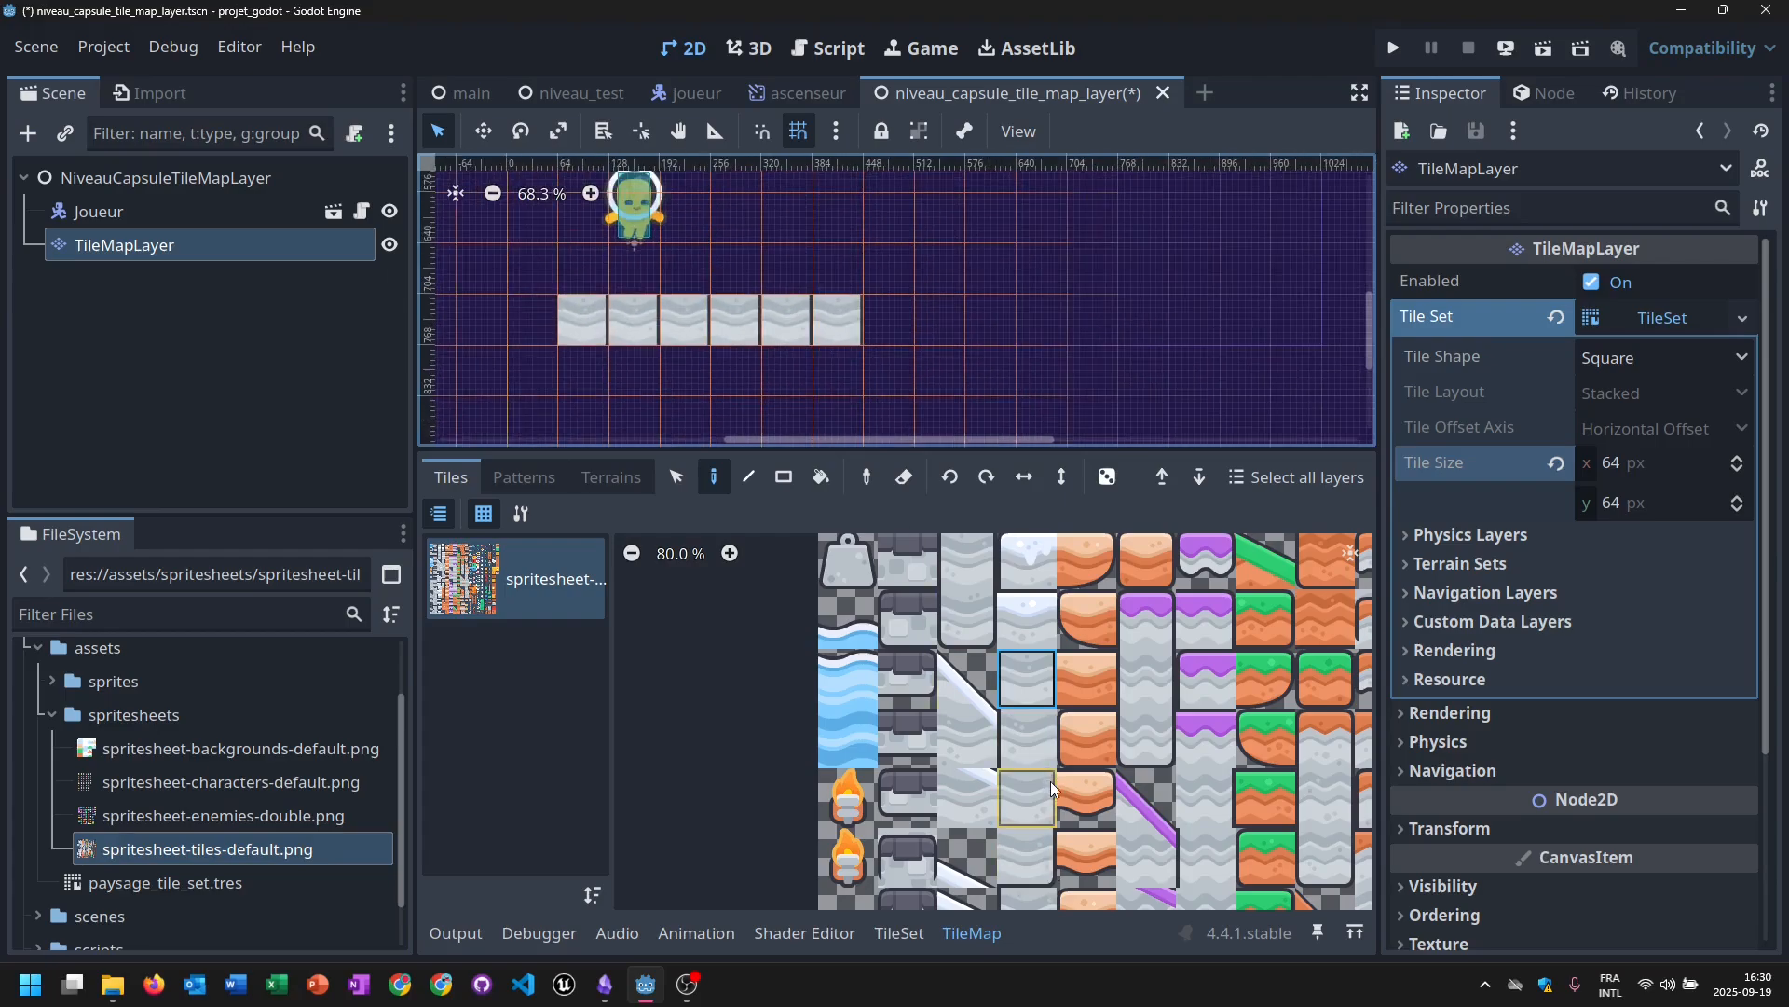
{"action": "left_click", "coordinate": [1027, 797]}
{"action": "mouse_move", "coordinate": [601, 353]}
{"action": "left_mouse_down"}
{"action": "mouse_move", "coordinate": [690, 326]}
{"action": "mouse_move", "coordinate": [844, 324]}
{"action": "left_mouse_up"}
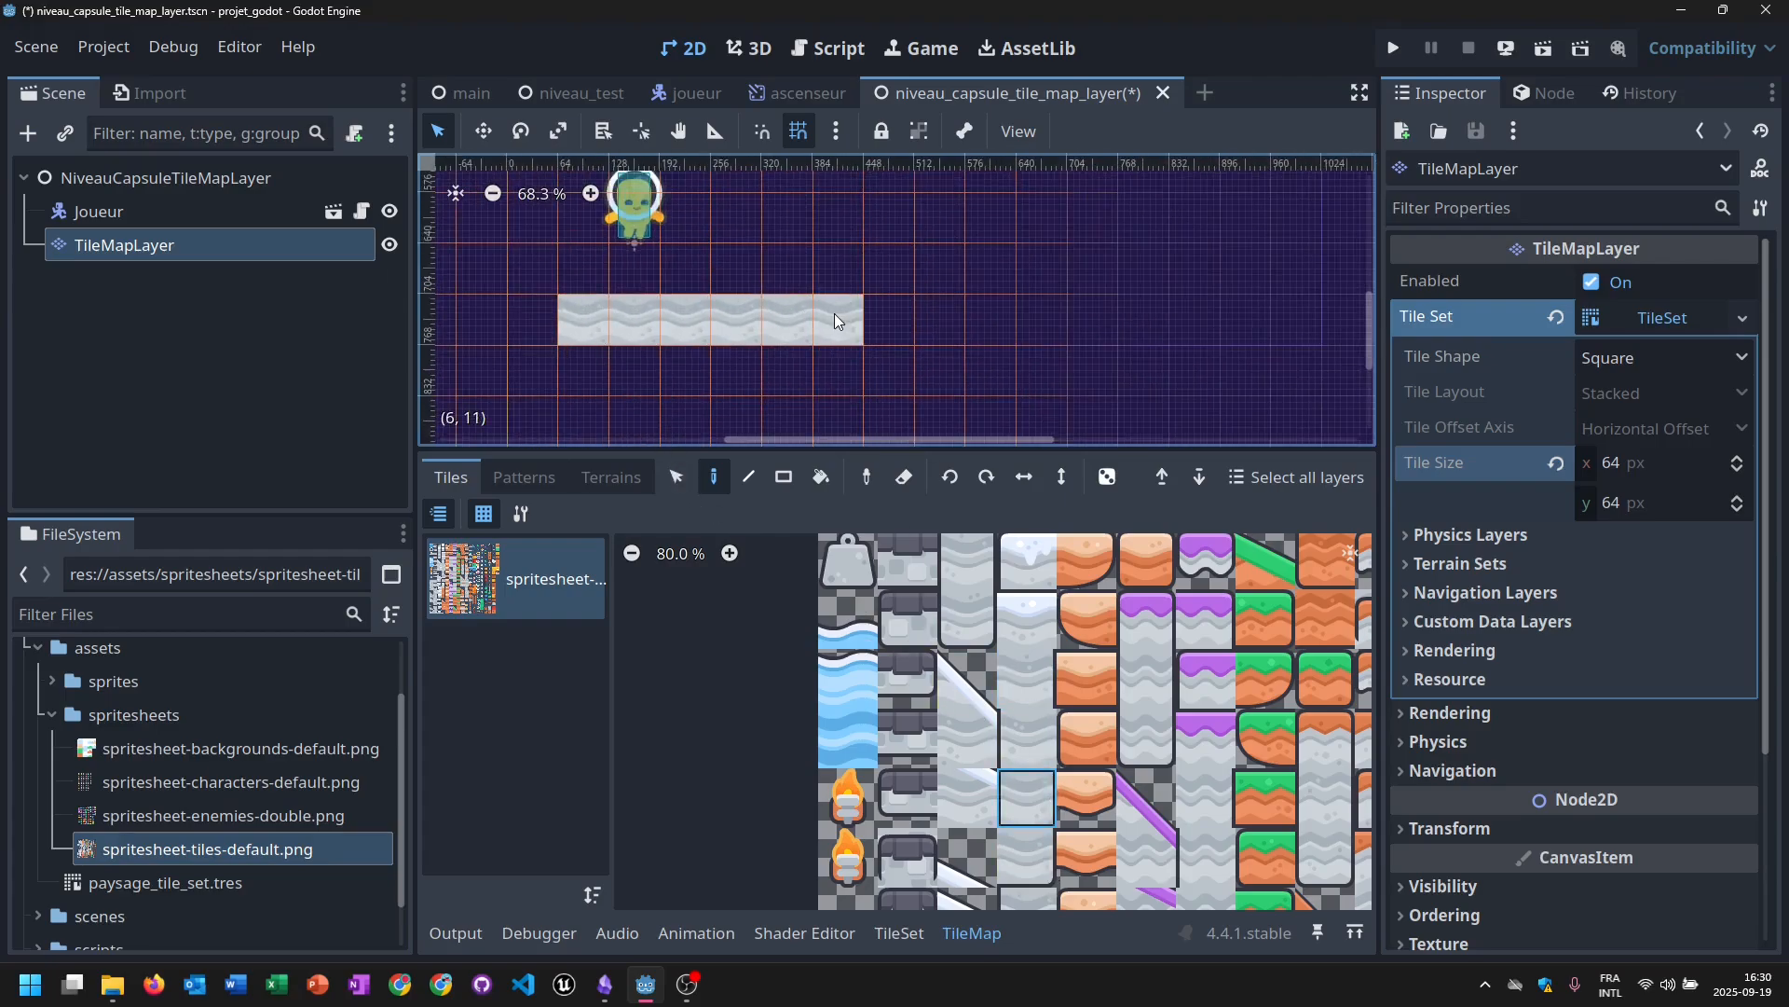
Paint a row of six dark-topped stone tiles directly beneath the player, on top of the wavy grey row.
{"action": "scroll", "coordinate": [1009, 635], "scroll_direction": "down", "scroll_amount": 1}
{"action": "scroll", "coordinate": [907, 635], "scroll_direction": "down", "scroll_amount": 2}
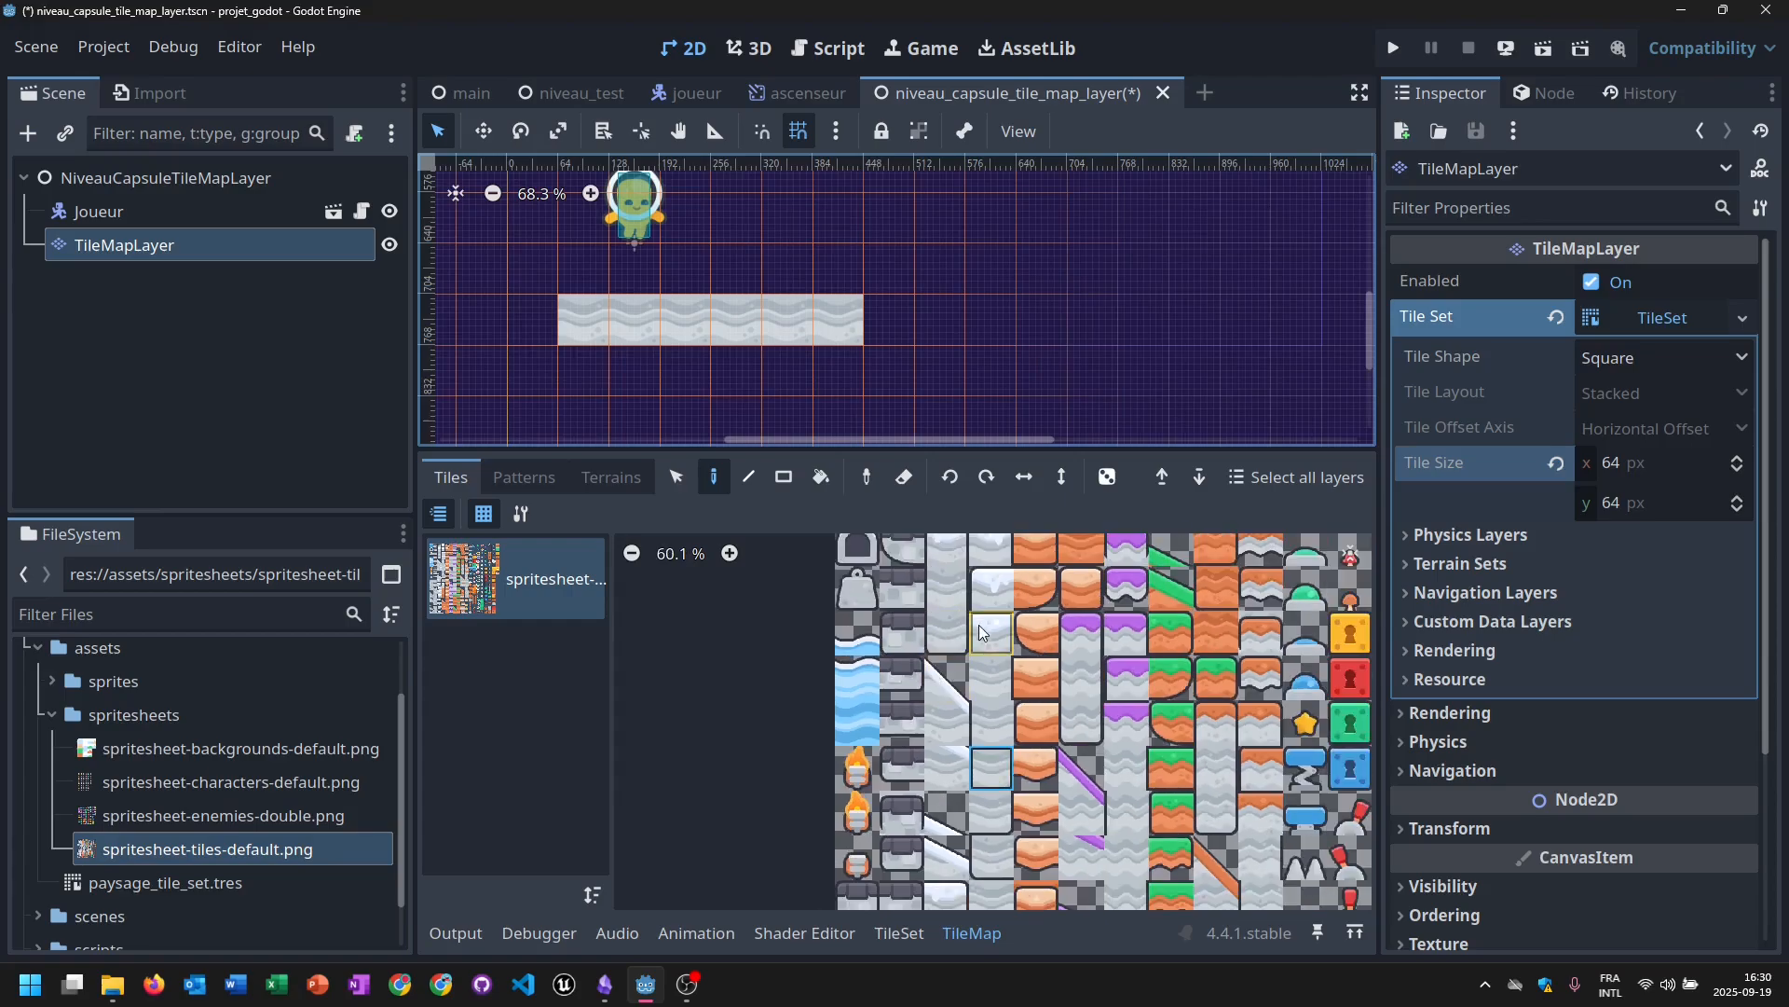
{"action": "scroll", "coordinate": [983, 626], "scroll_direction": "up", "scroll_amount": 2}
{"action": "middle_click_drag", "start_coordinate": [988, 628], "coordinate": [1060, 609]}
{"action": "scroll", "coordinate": [1053, 827], "scroll_direction": "down", "scroll_amount": 1}
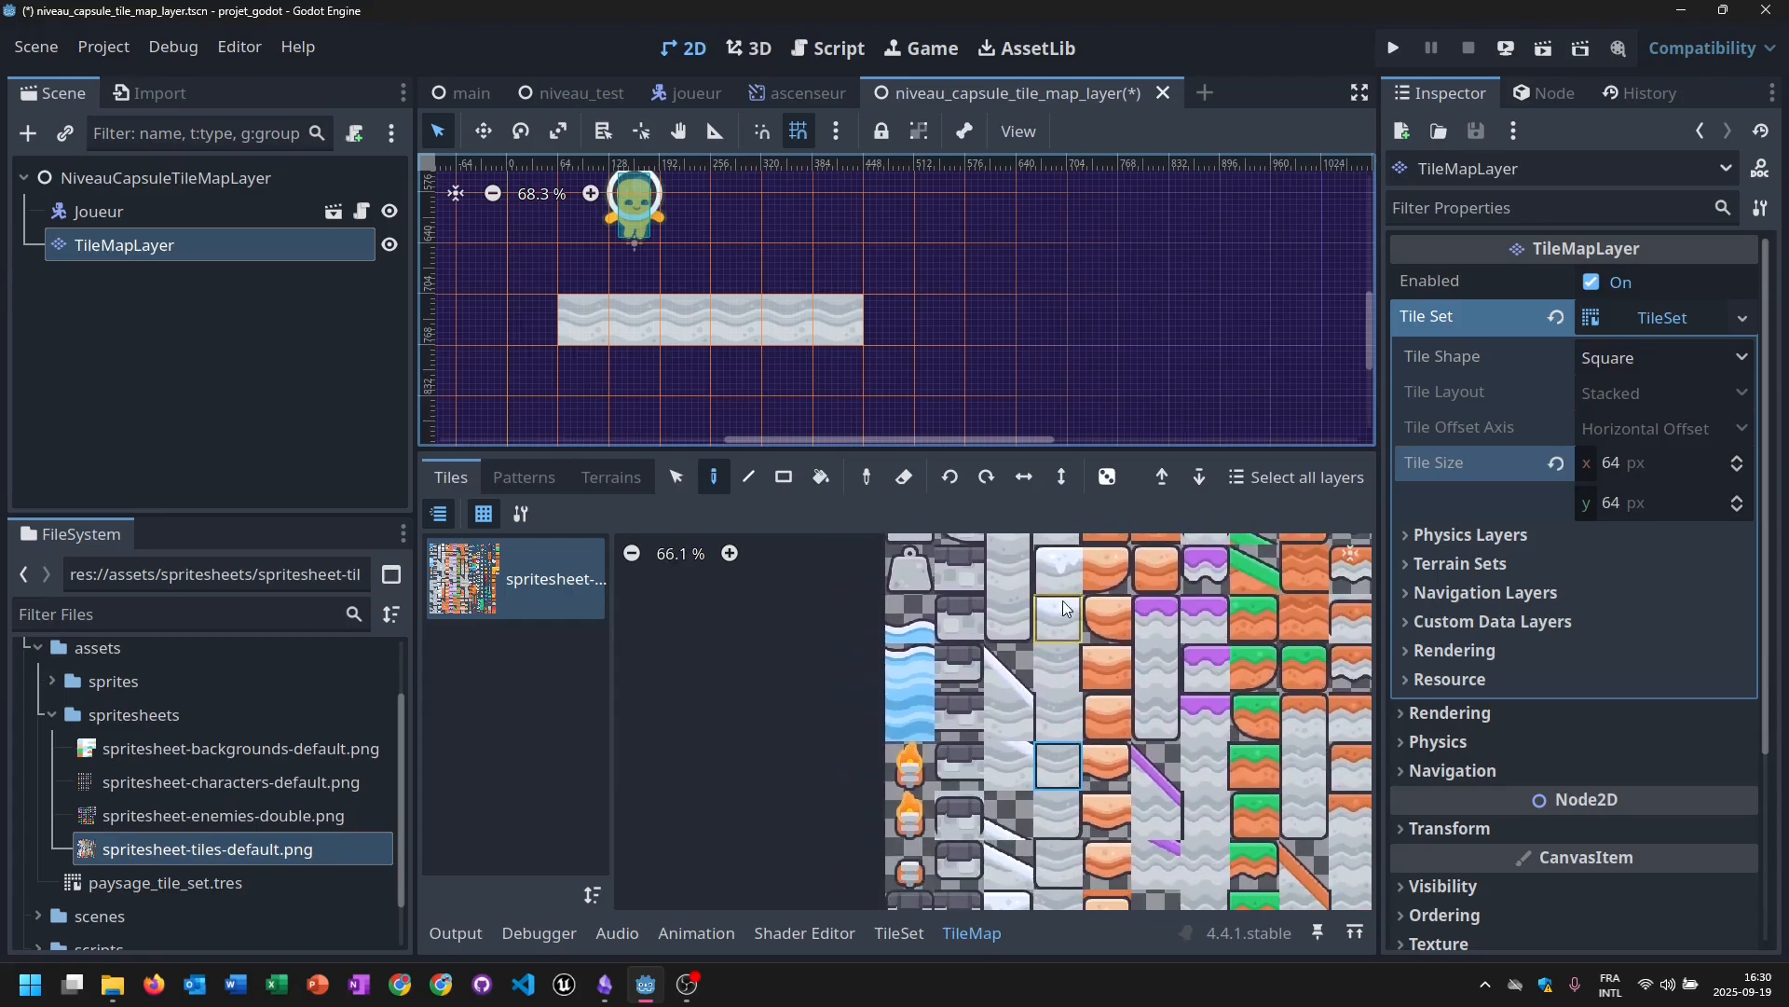
{"action": "middle_click_drag", "start_coordinate": [1079, 833], "coordinate": [1073, 626]}
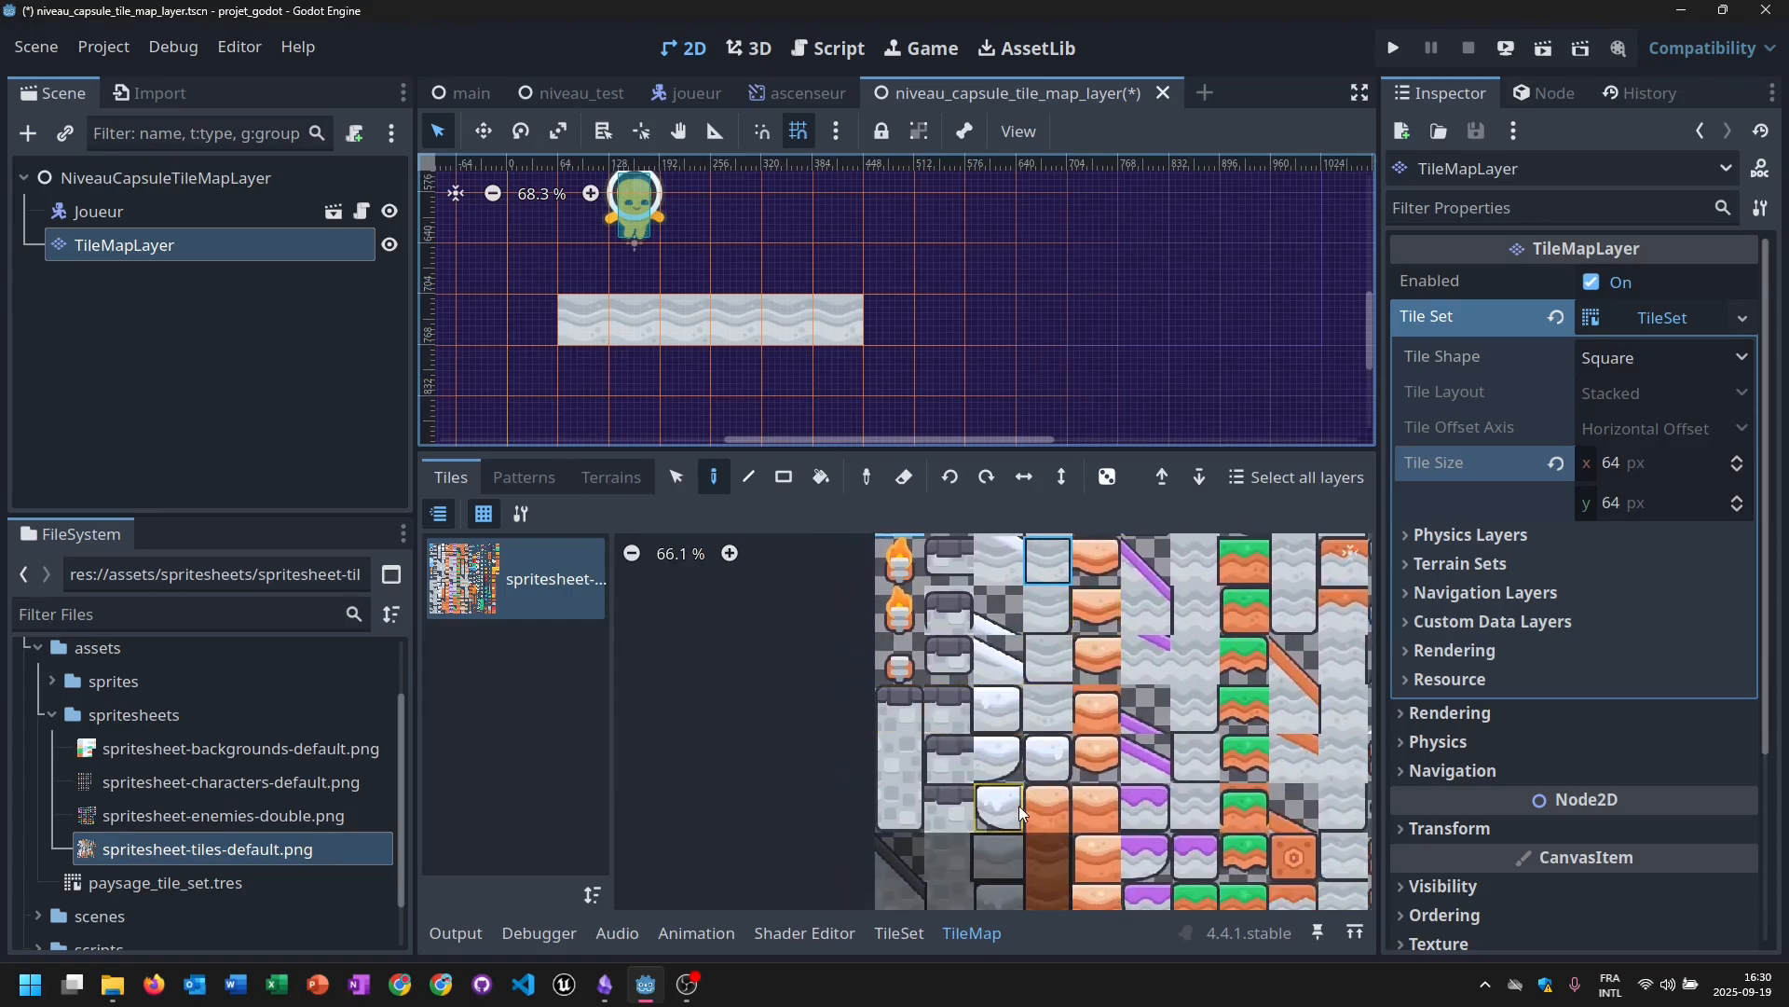
{"action": "left_click", "coordinate": [948, 807]}
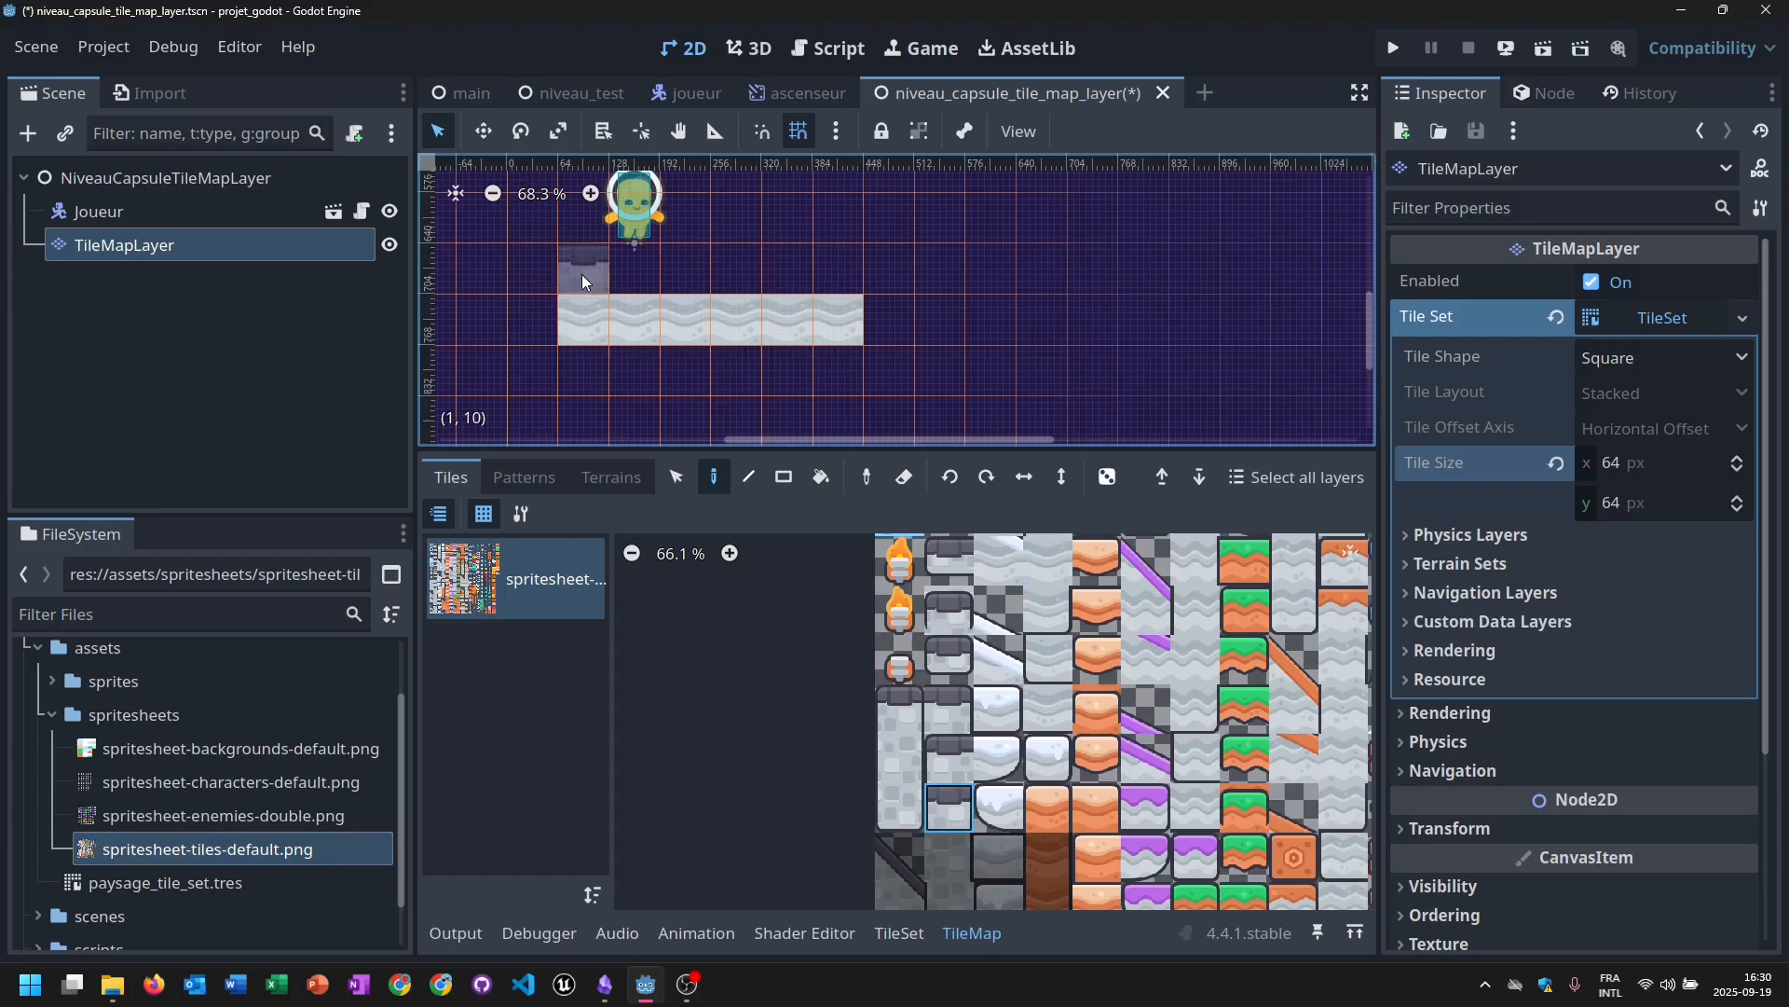
{"action": "left_click_drag", "start_coordinate": [582, 274], "coordinate": [814, 254]}
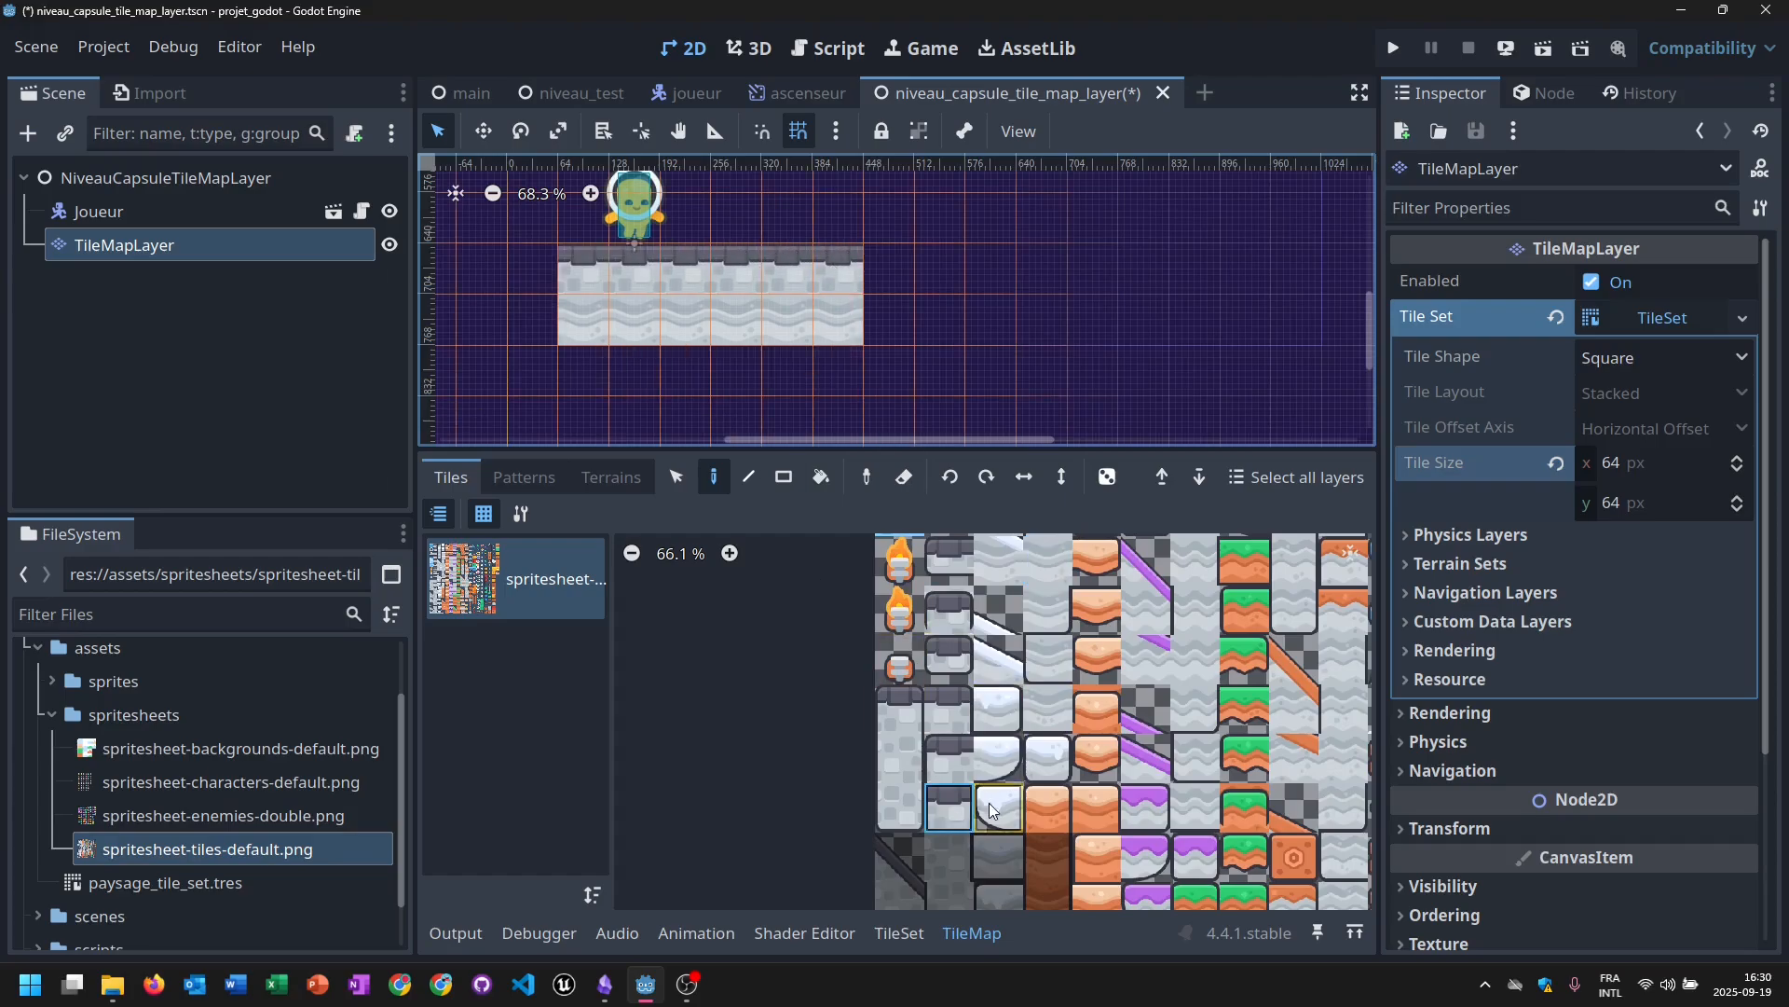
Replace the two end tiles of the stone row with the rounded left and right dark-topped corner tiles.
{"action": "scroll", "coordinate": [1033, 645], "scroll_direction": "up", "scroll_amount": 2}
{"action": "scroll", "coordinate": [1032, 645], "scroll_direction": "down", "scroll_amount": 1}
{"action": "mouse_move", "coordinate": [1032, 645]}
{"action": "middle_mouse_down"}
{"action": "mouse_move", "coordinate": [1020, 847]}
{"action": "mouse_move", "coordinate": [1013, 578]}
{"action": "middle_mouse_up"}
{"action": "scroll", "coordinate": [1004, 851], "scroll_direction": "down", "scroll_amount": 1}
{"action": "middle_click_drag", "start_coordinate": [1007, 850], "coordinate": [1025, 679]}
{"action": "middle_click_drag", "start_coordinate": [1061, 751], "coordinate": [1071, 580]}
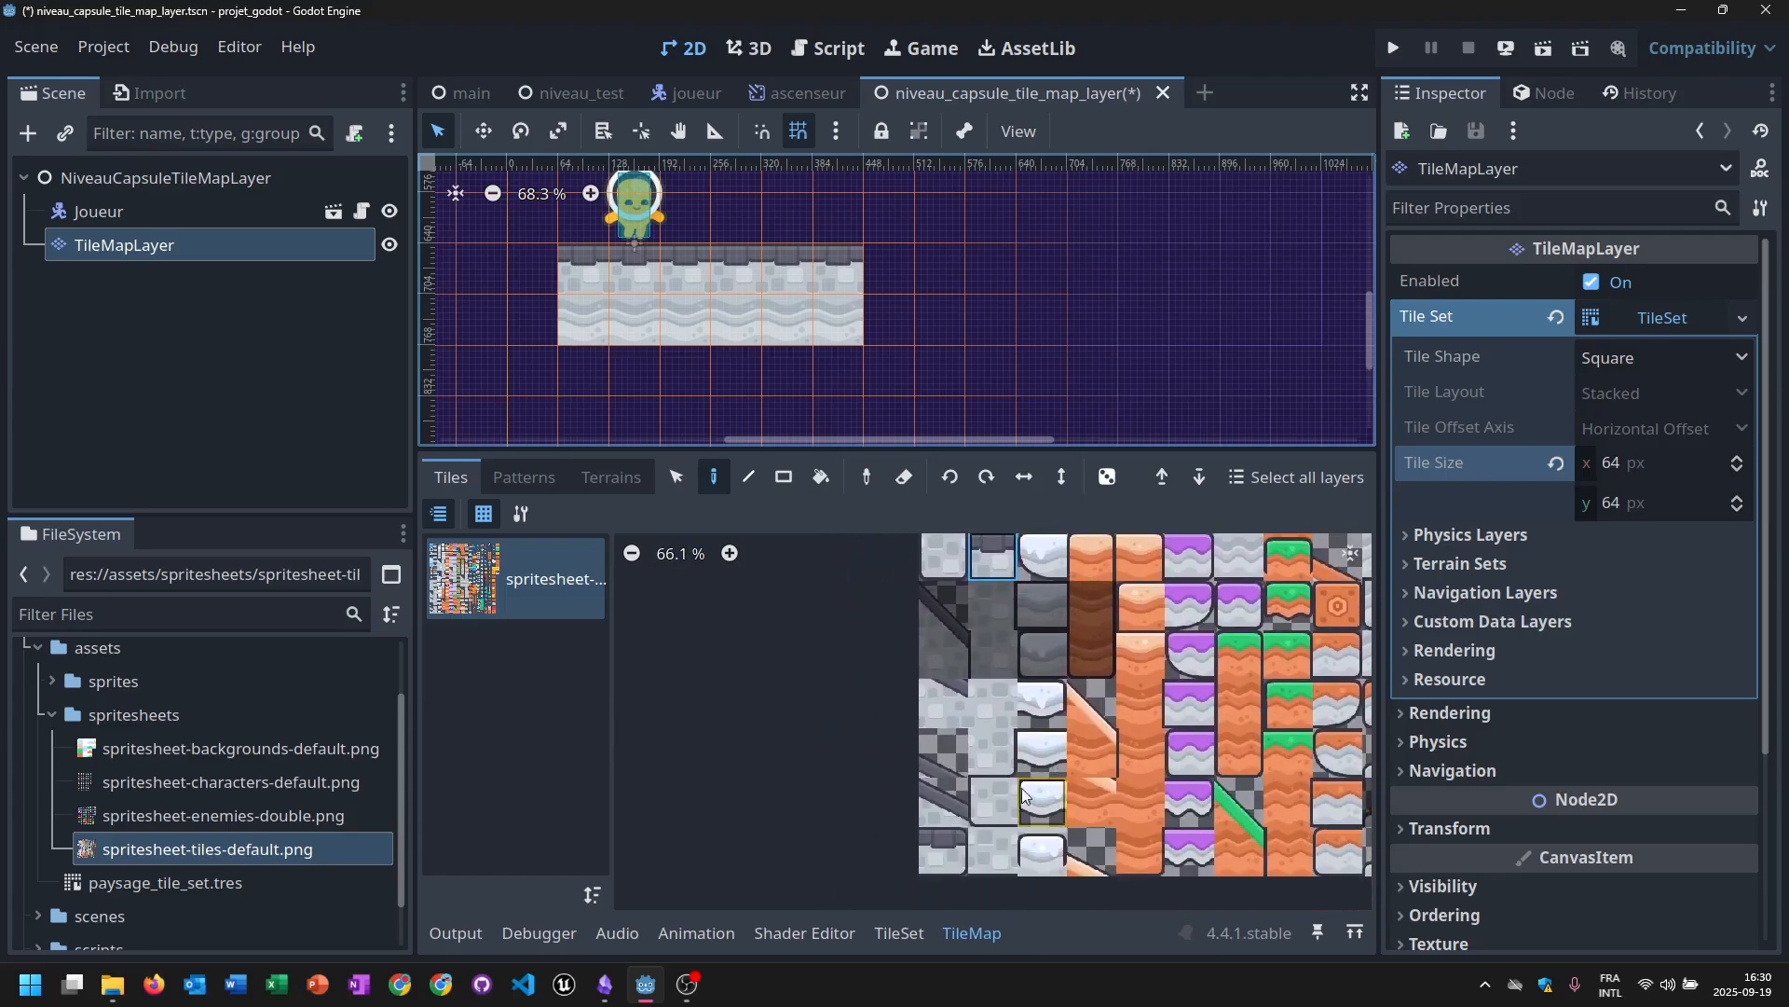
{"action": "middle_click_drag", "start_coordinate": [1044, 724], "coordinate": [1008, 877]}
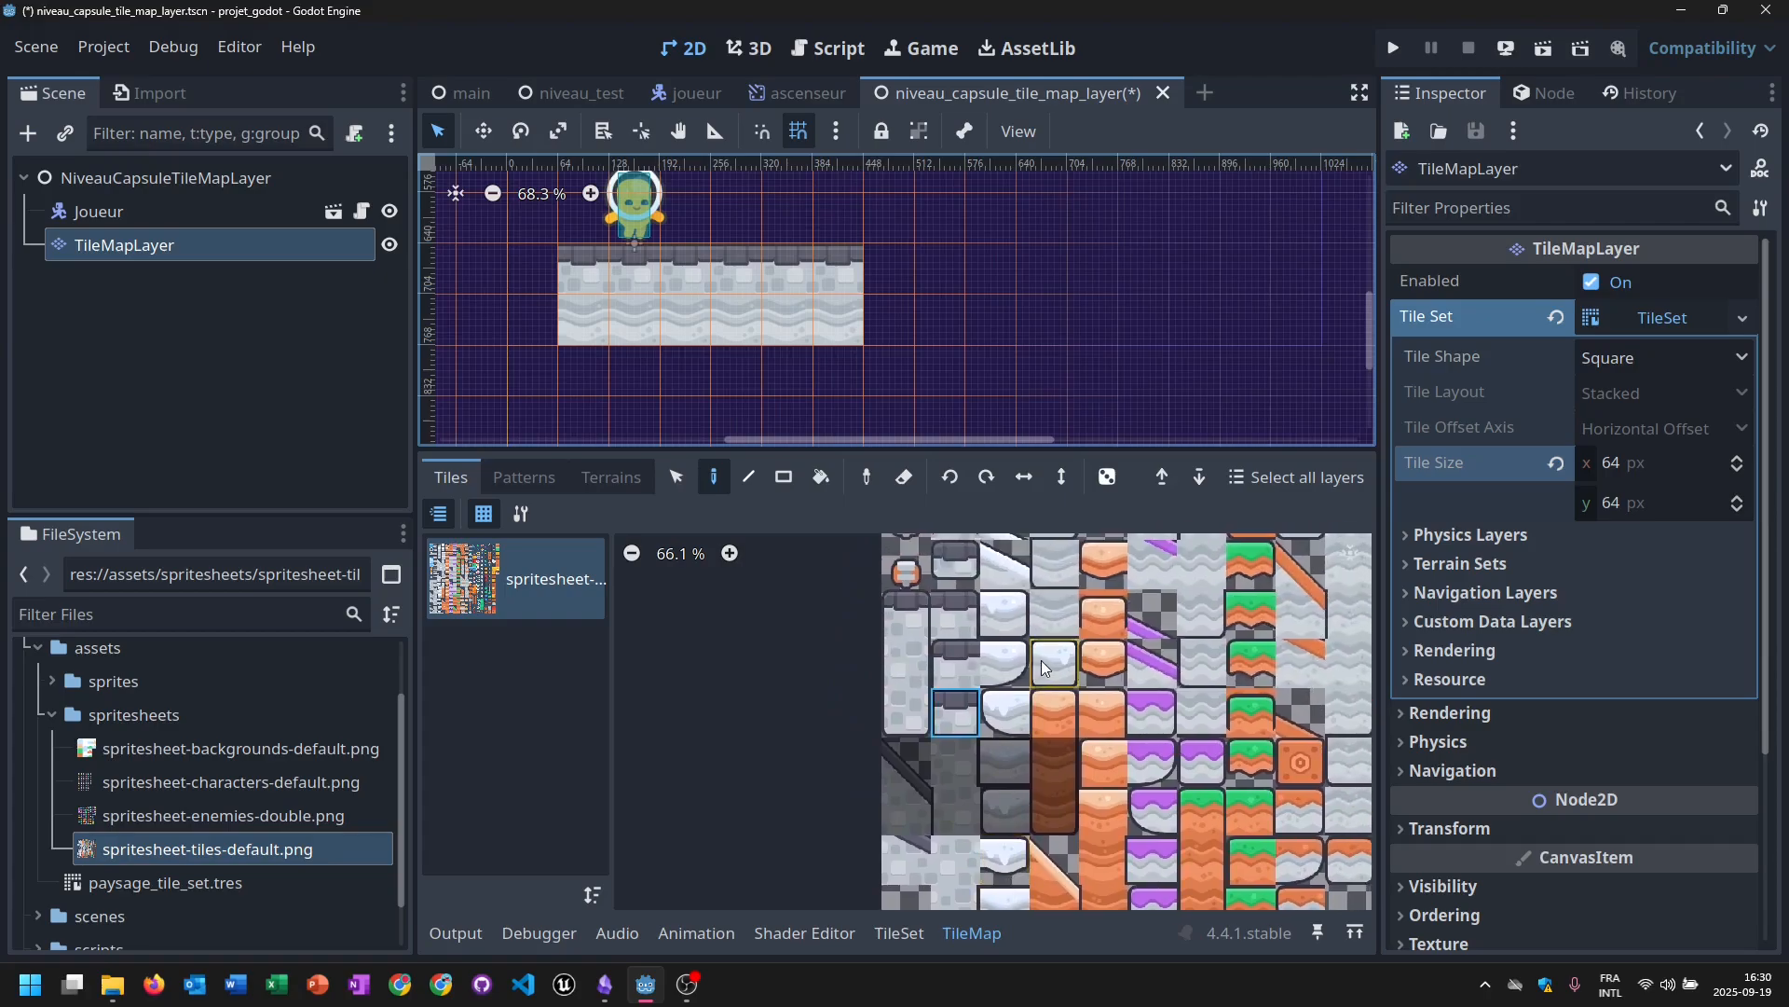
{"action": "middle_click_drag", "start_coordinate": [1042, 660], "coordinate": [1031, 787]}
{"action": "left_click", "coordinate": [945, 741]}
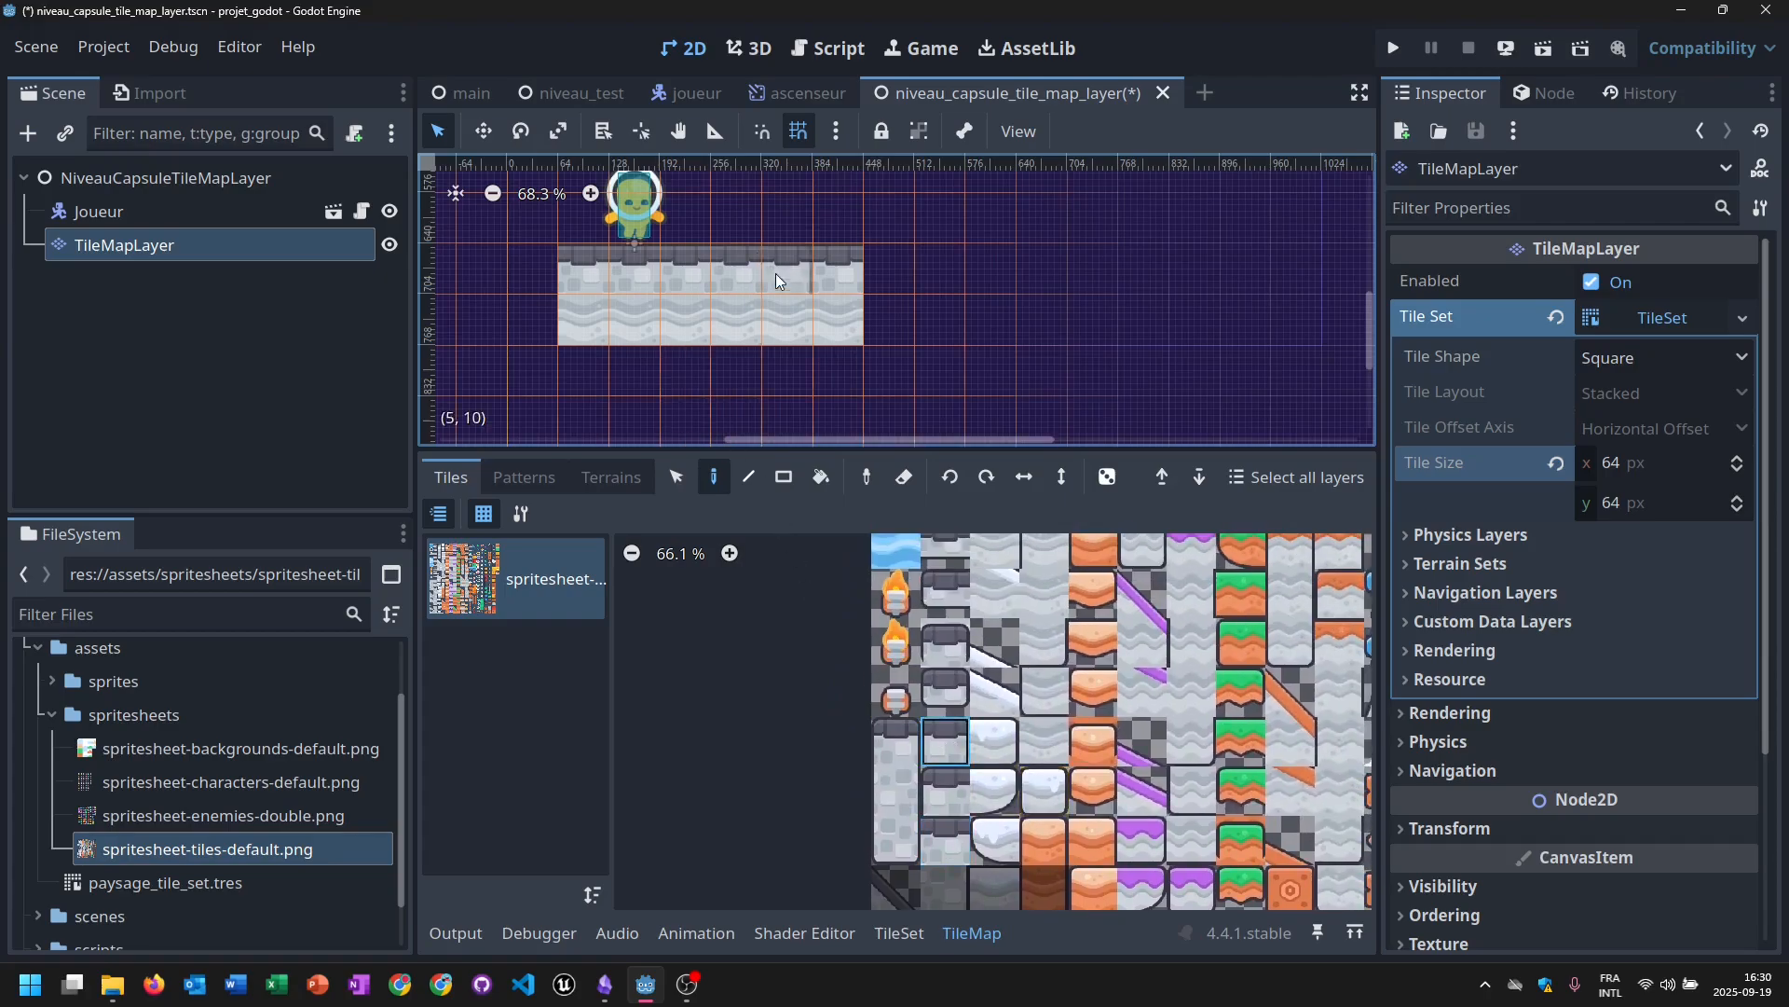
{"action": "left_click", "coordinate": [947, 783]}
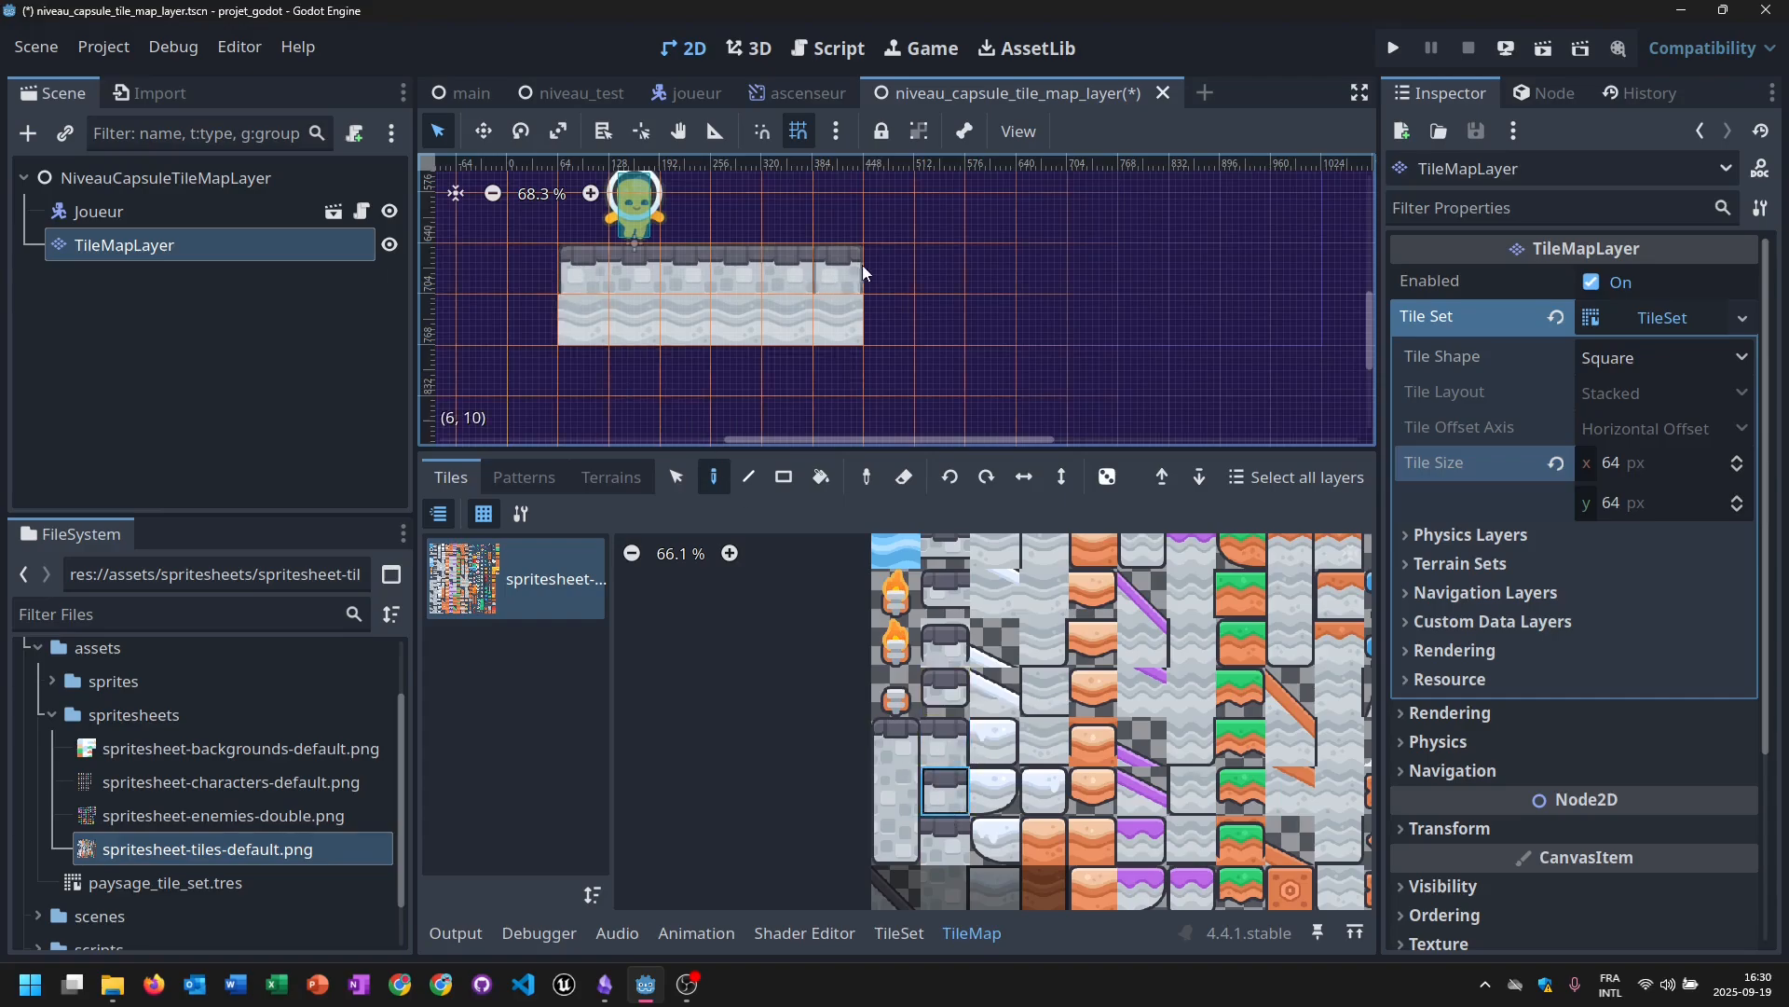
{"action": "scroll", "coordinate": [780, 282], "scroll_direction": "up", "scroll_amount": 3}
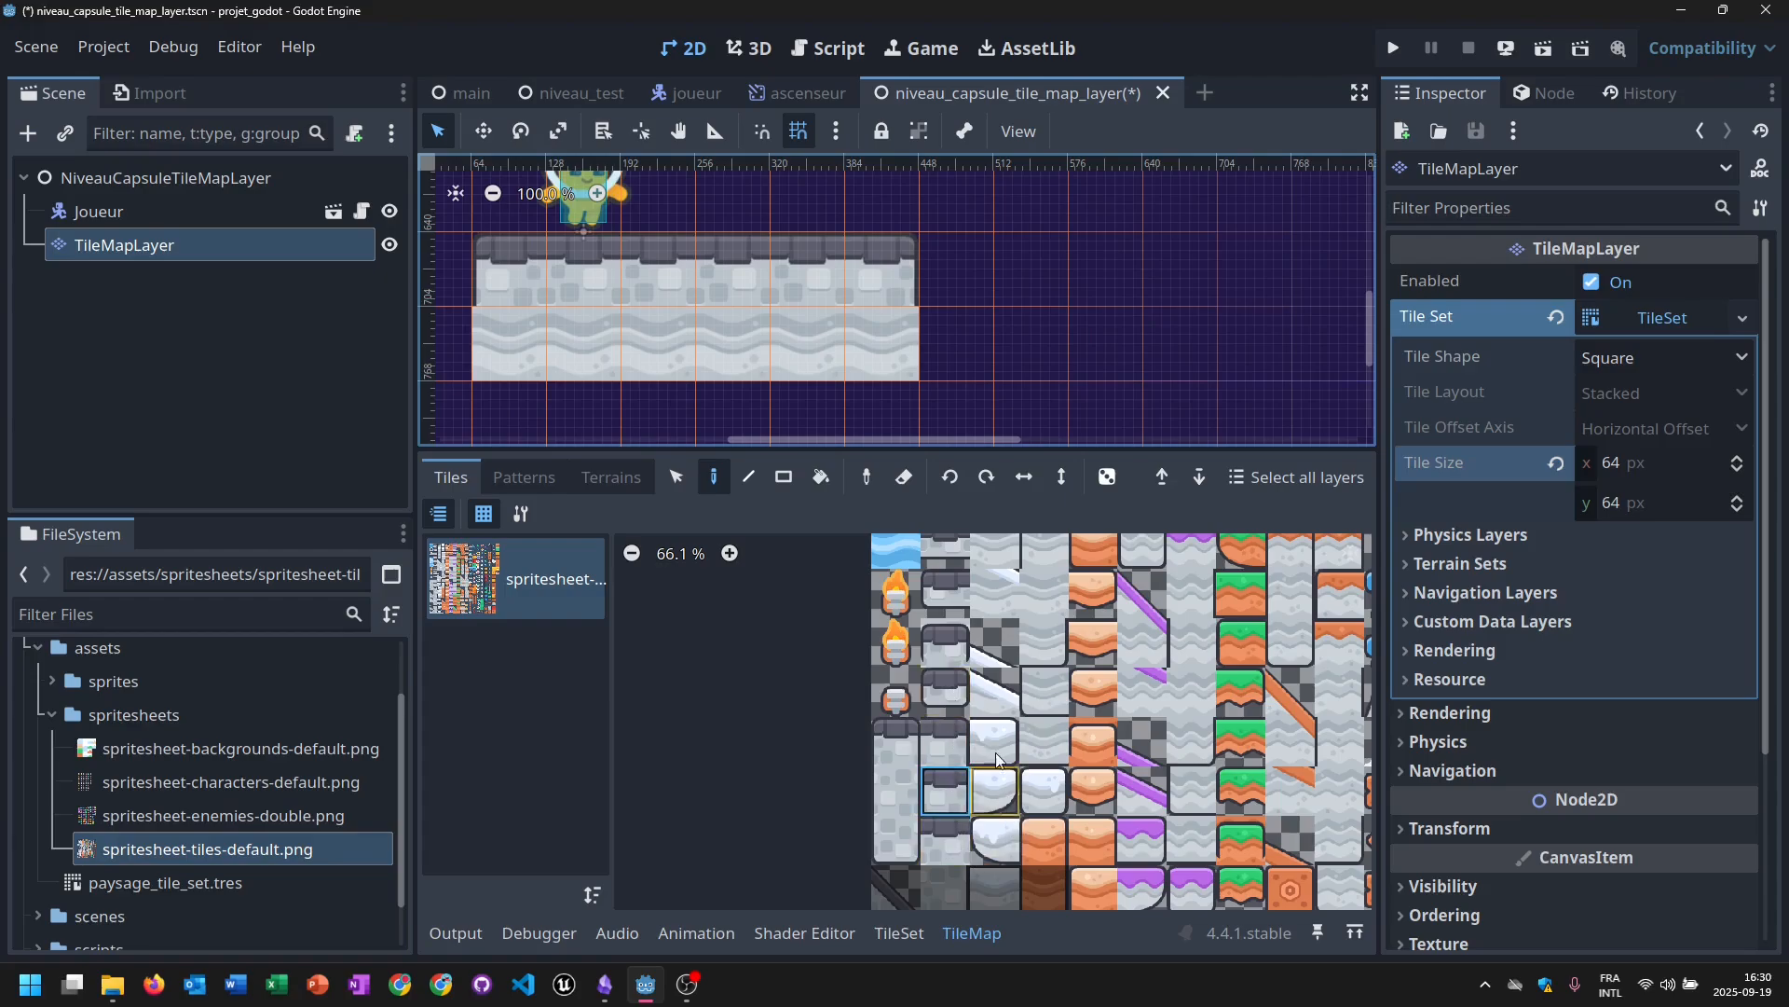
Place the stone bottom-left and bottom-right corner tiles at the two ends of the platform's lower row.
{"action": "scroll", "coordinate": [964, 699], "scroll_direction": "up", "scroll_amount": 4}
{"action": "scroll", "coordinate": [981, 746], "scroll_direction": "down", "scroll_amount": 1}
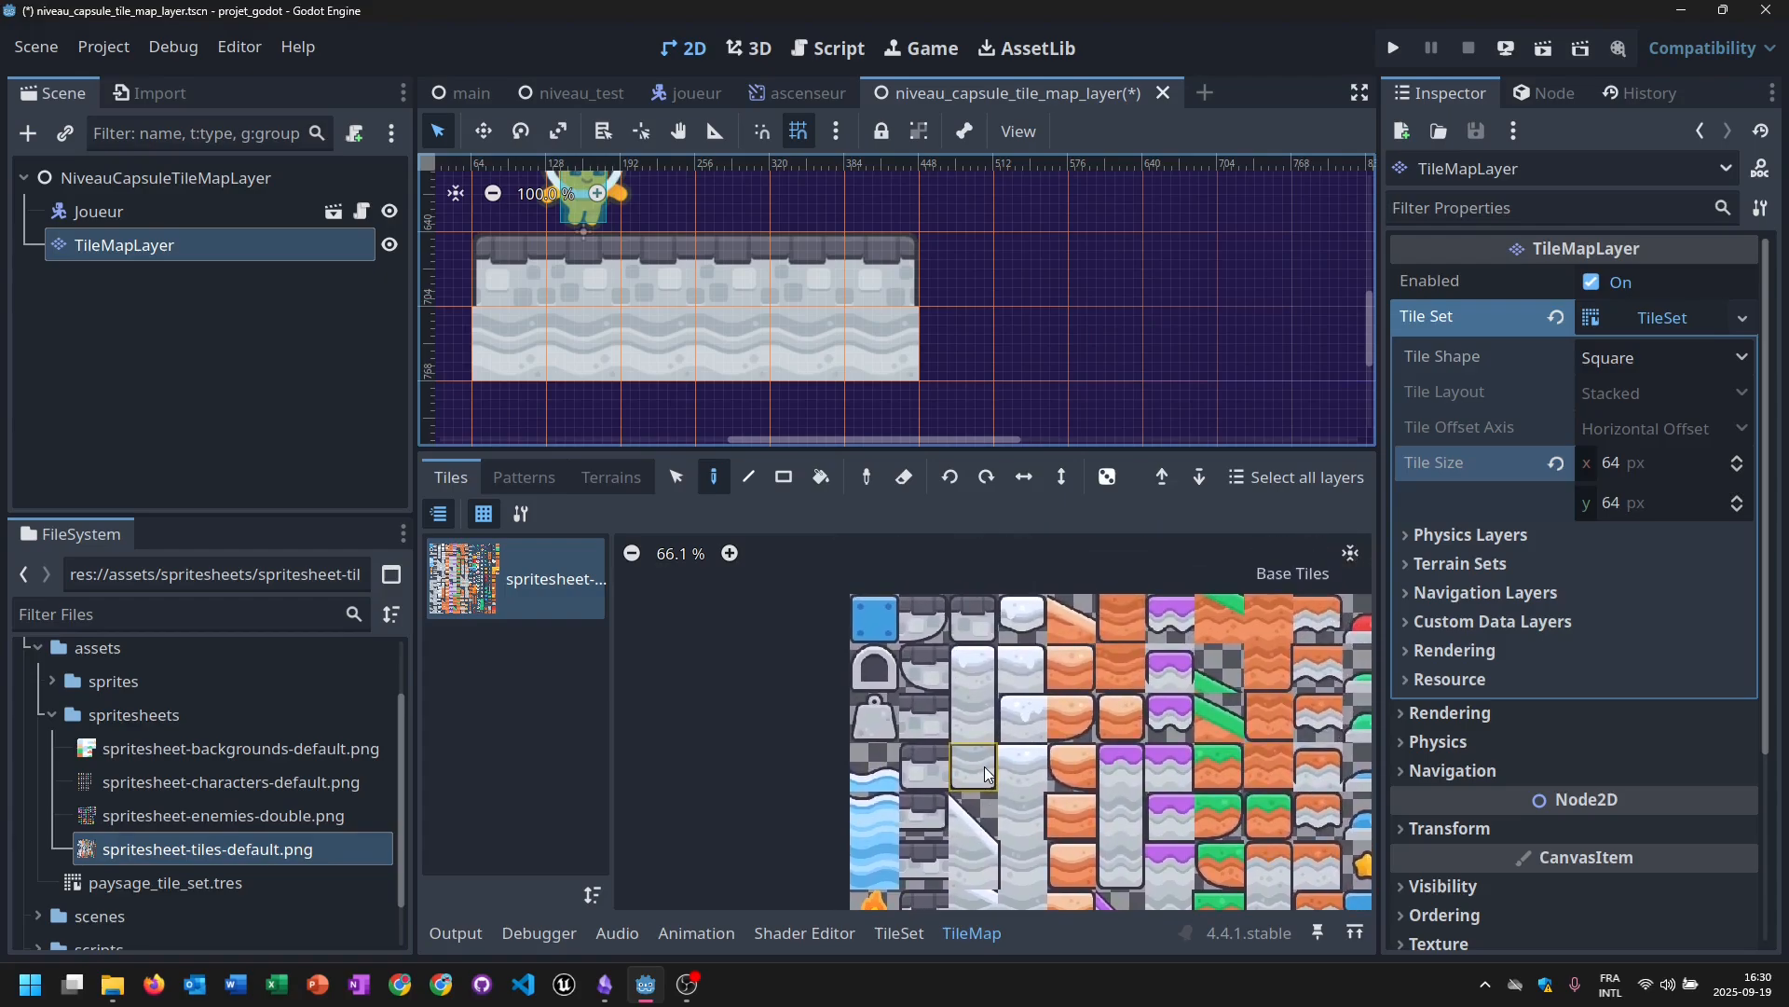
{"action": "middle_click_drag", "start_coordinate": [983, 832], "coordinate": [975, 652]}
{"action": "mouse_move", "coordinate": [1002, 792]}
{"action": "middle_mouse_down"}
{"action": "mouse_move", "coordinate": [1010, 624]}
{"action": "mouse_move", "coordinate": [1010, 787]}
{"action": "mouse_move", "coordinate": [1025, 772]}
{"action": "middle_mouse_up"}
{"action": "left_click", "coordinate": [925, 770]}
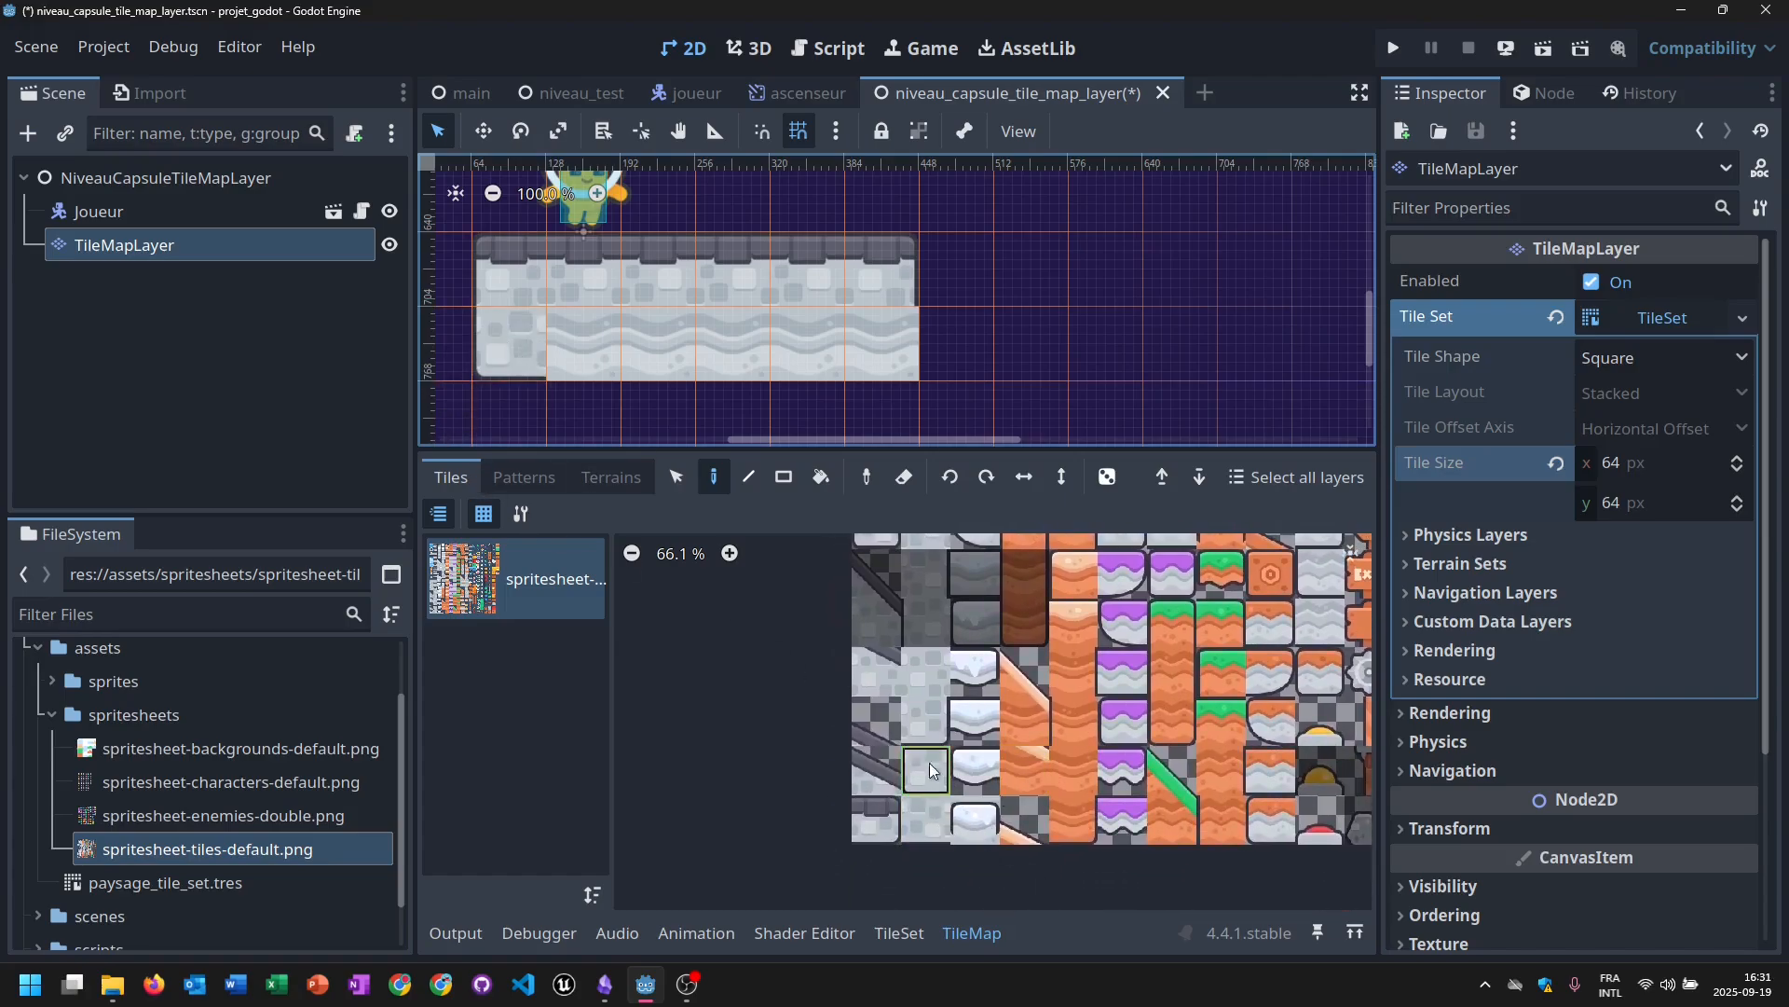
{"action": "left_click", "coordinate": [926, 720]}
{"action": "left_click", "coordinate": [887, 352]}
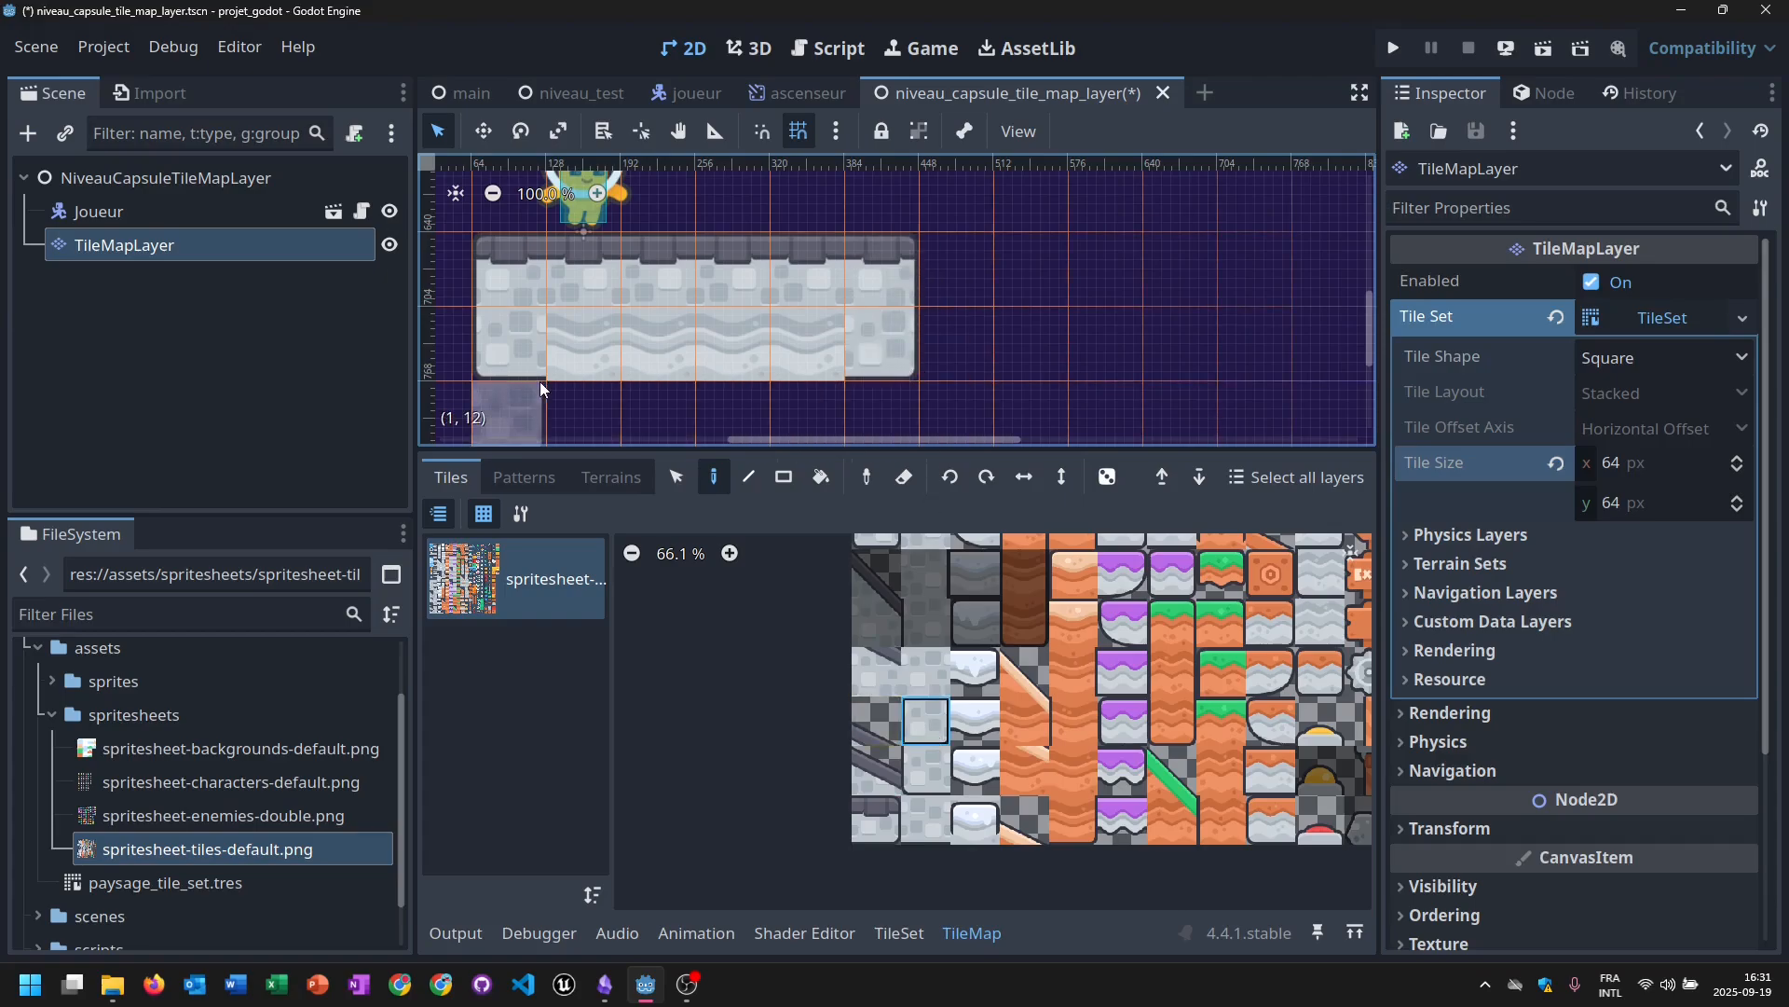
Replace the four wavy tiles in the middle of the platform's lower row with stone bottom-edge tiles.
{"action": "left_click", "coordinate": [925, 671]}
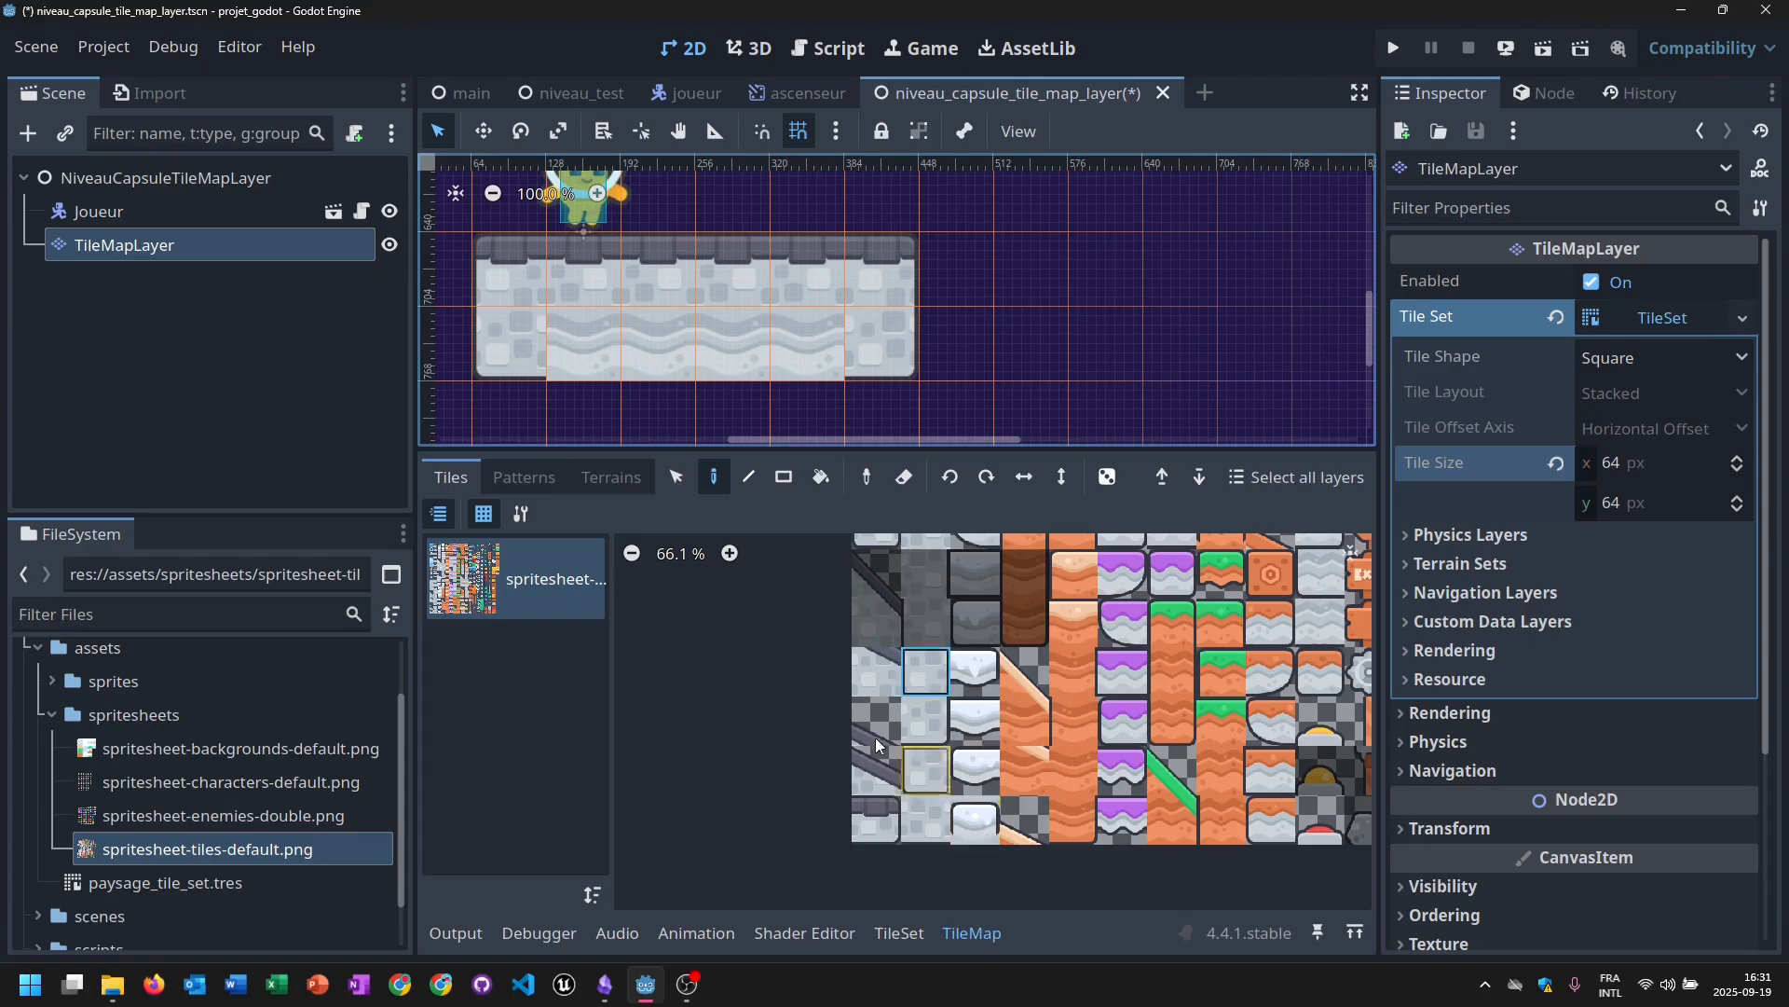
{"action": "left_click", "coordinate": [570, 344]}
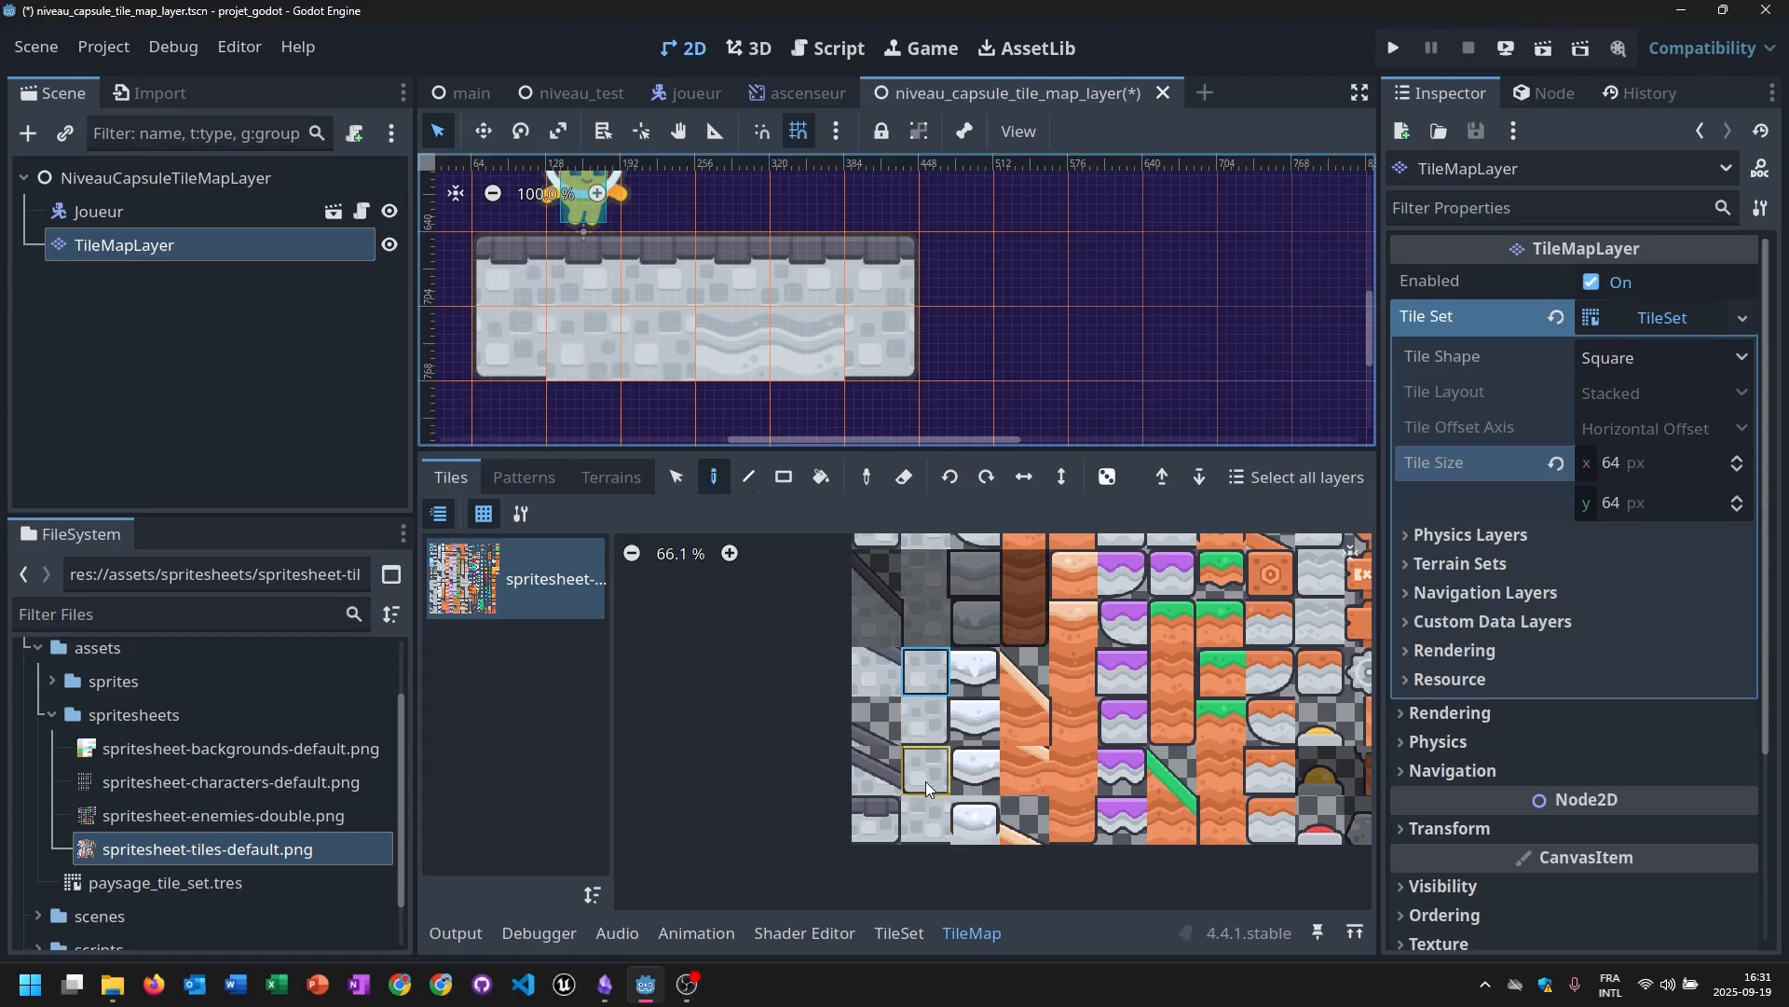
{"action": "left_click", "coordinate": [932, 822]}
{"action": "left_click_drag", "start_coordinate": [546, 347], "coordinate": [796, 349]}
{"action": "scroll", "coordinate": [842, 313], "scroll_direction": "up", "scroll_amount": 2}
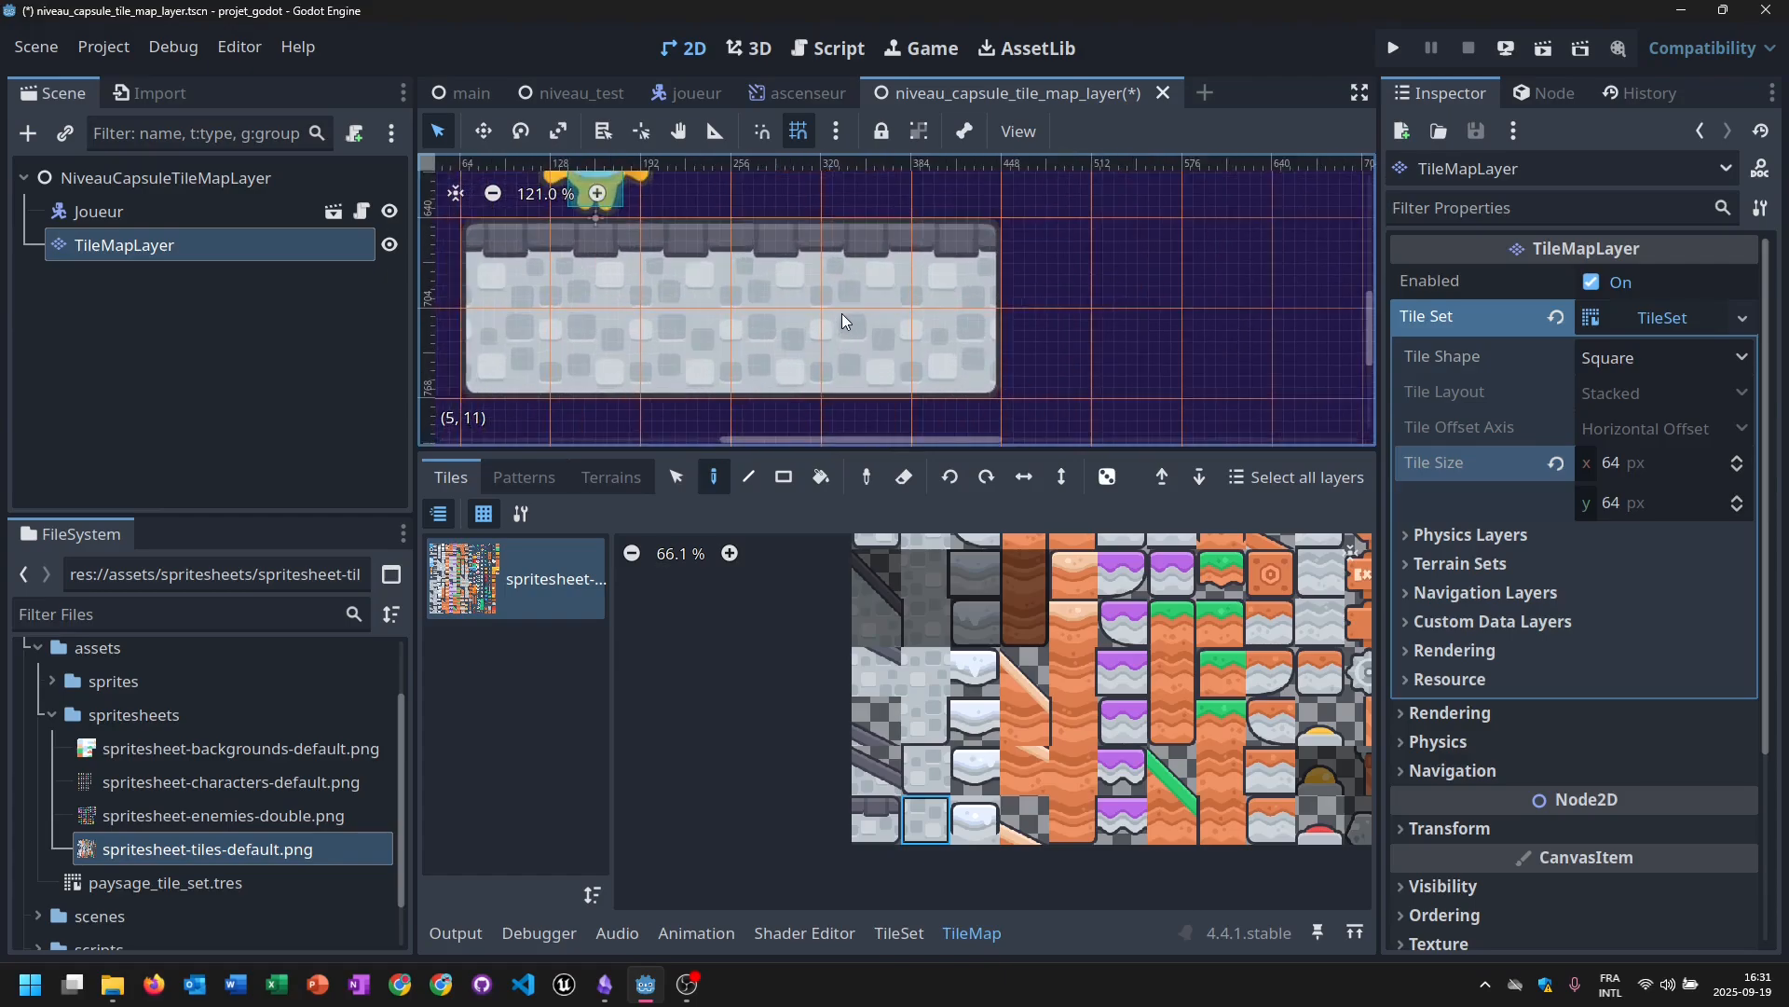
Fill a trial rectangle of eight by three stone tiles above and to the right of the platform and erase it.
{"action": "scroll", "coordinate": [842, 313], "scroll_direction": "down", "scroll_amount": 5}
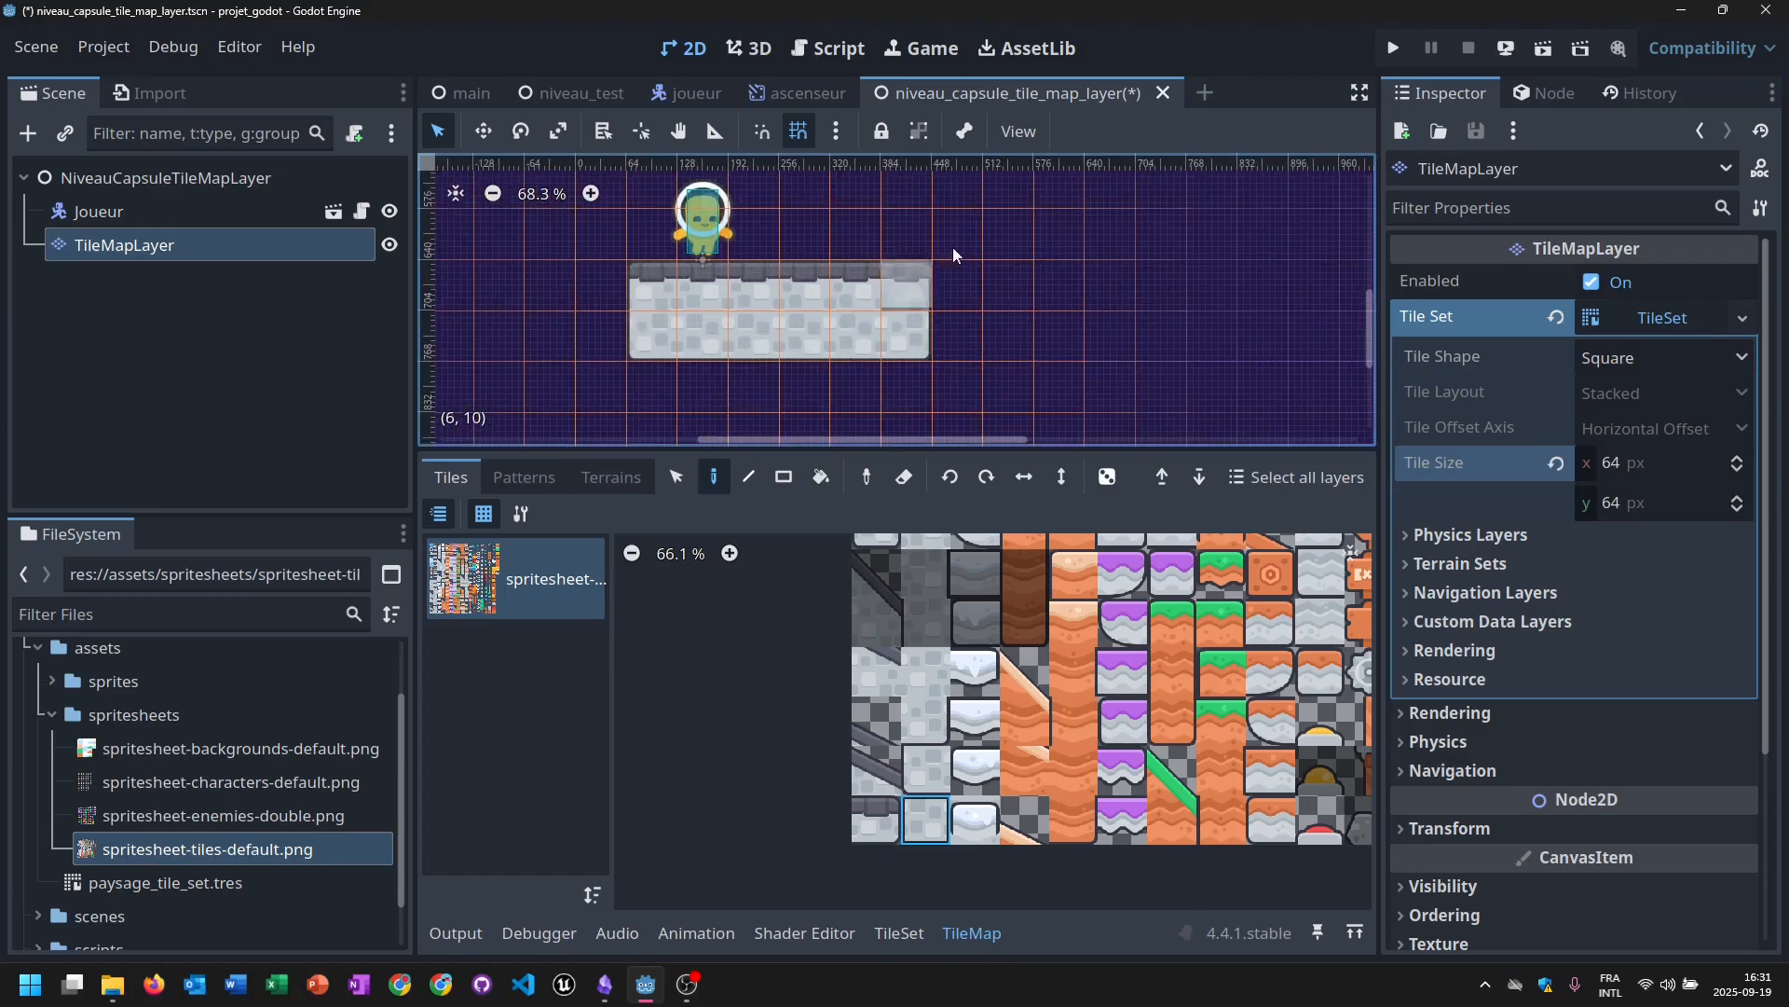
{"action": "scroll", "coordinate": [908, 250], "scroll_direction": "down", "scroll_amount": 6}
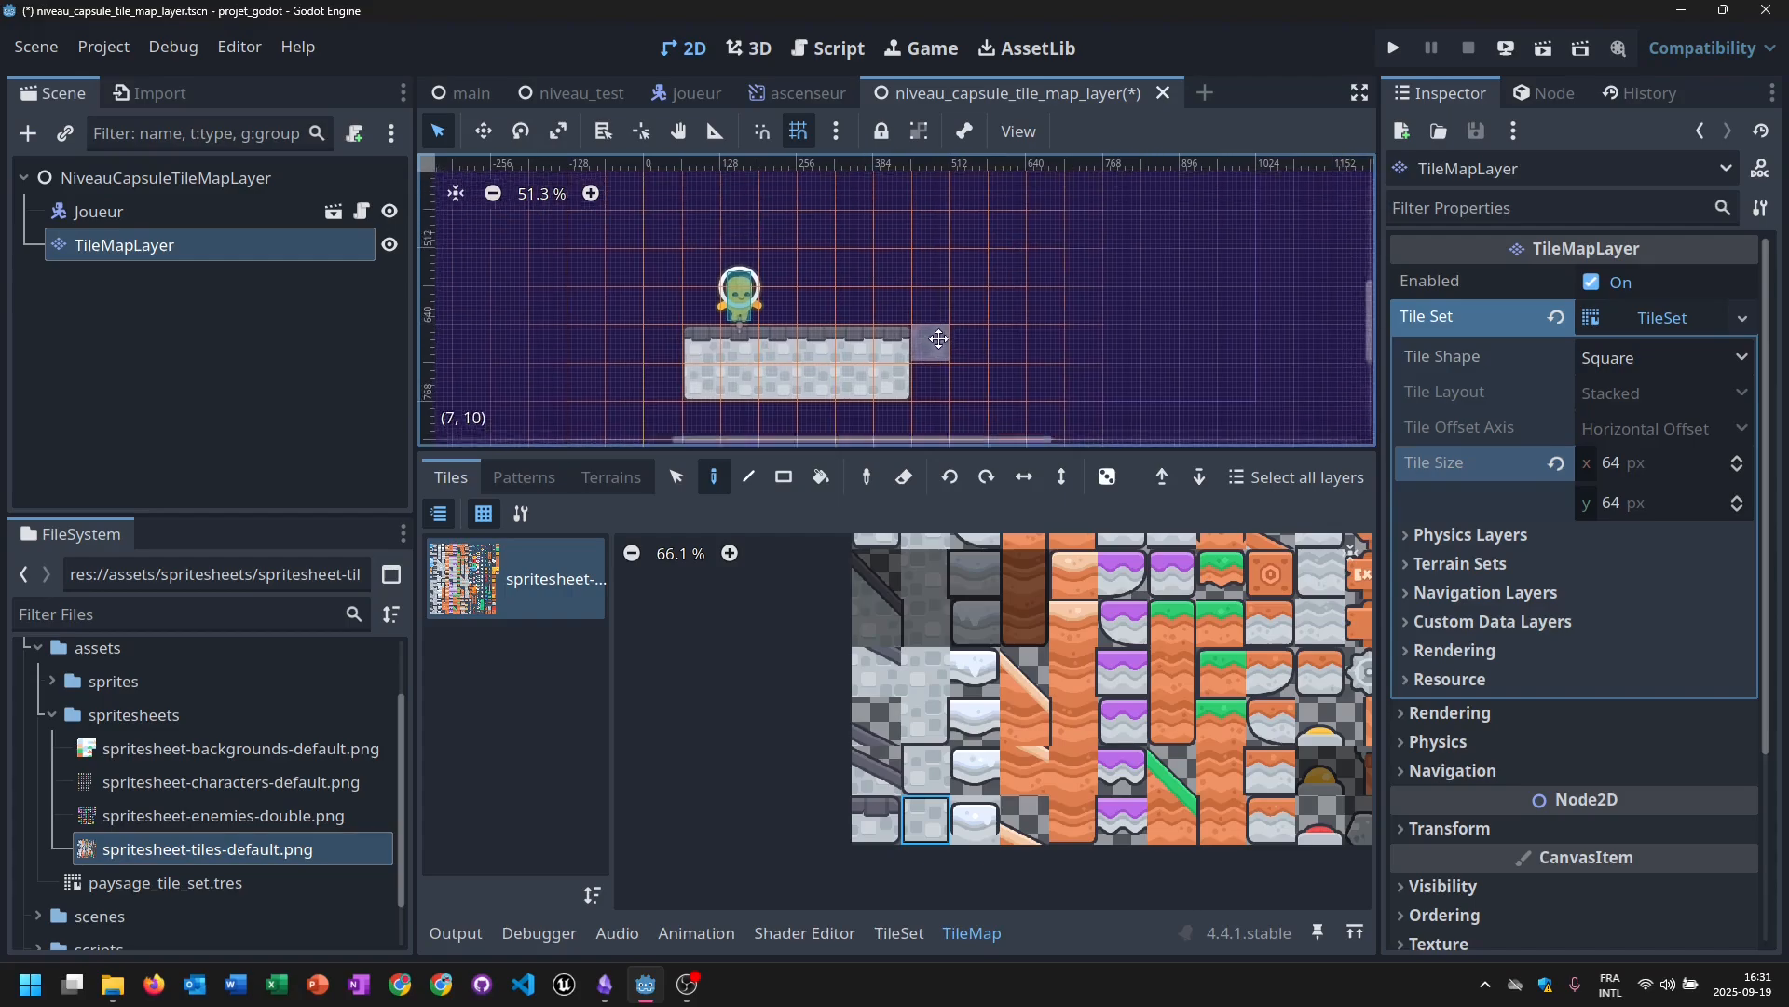
{"action": "middle_click_drag", "start_coordinate": [949, 322], "coordinate": [880, 309]}
{"action": "scroll", "coordinate": [871, 283], "scroll_direction": "down", "scroll_amount": 1}
{"action": "left_click_drag", "start_coordinate": [846, 278], "coordinate": [856, 259]}
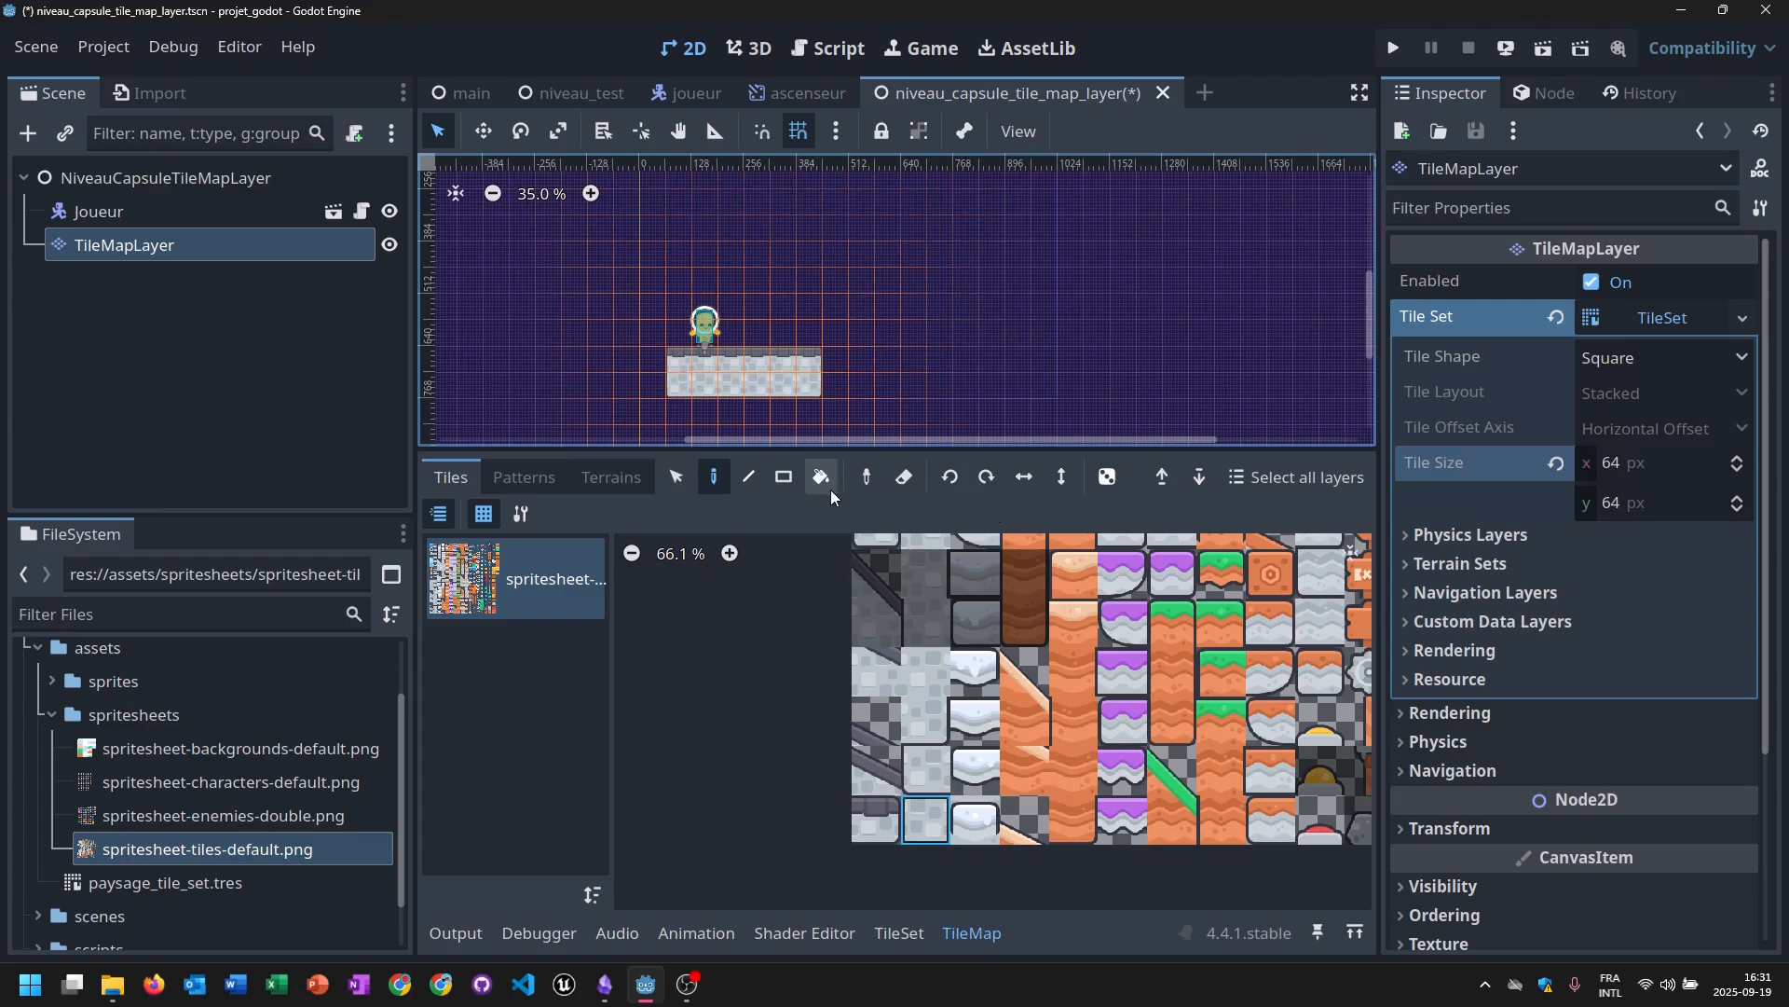
{"action": "left_click", "coordinate": [784, 477]}
{"action": "left_click_drag", "start_coordinate": [800, 238], "coordinate": [999, 285]}
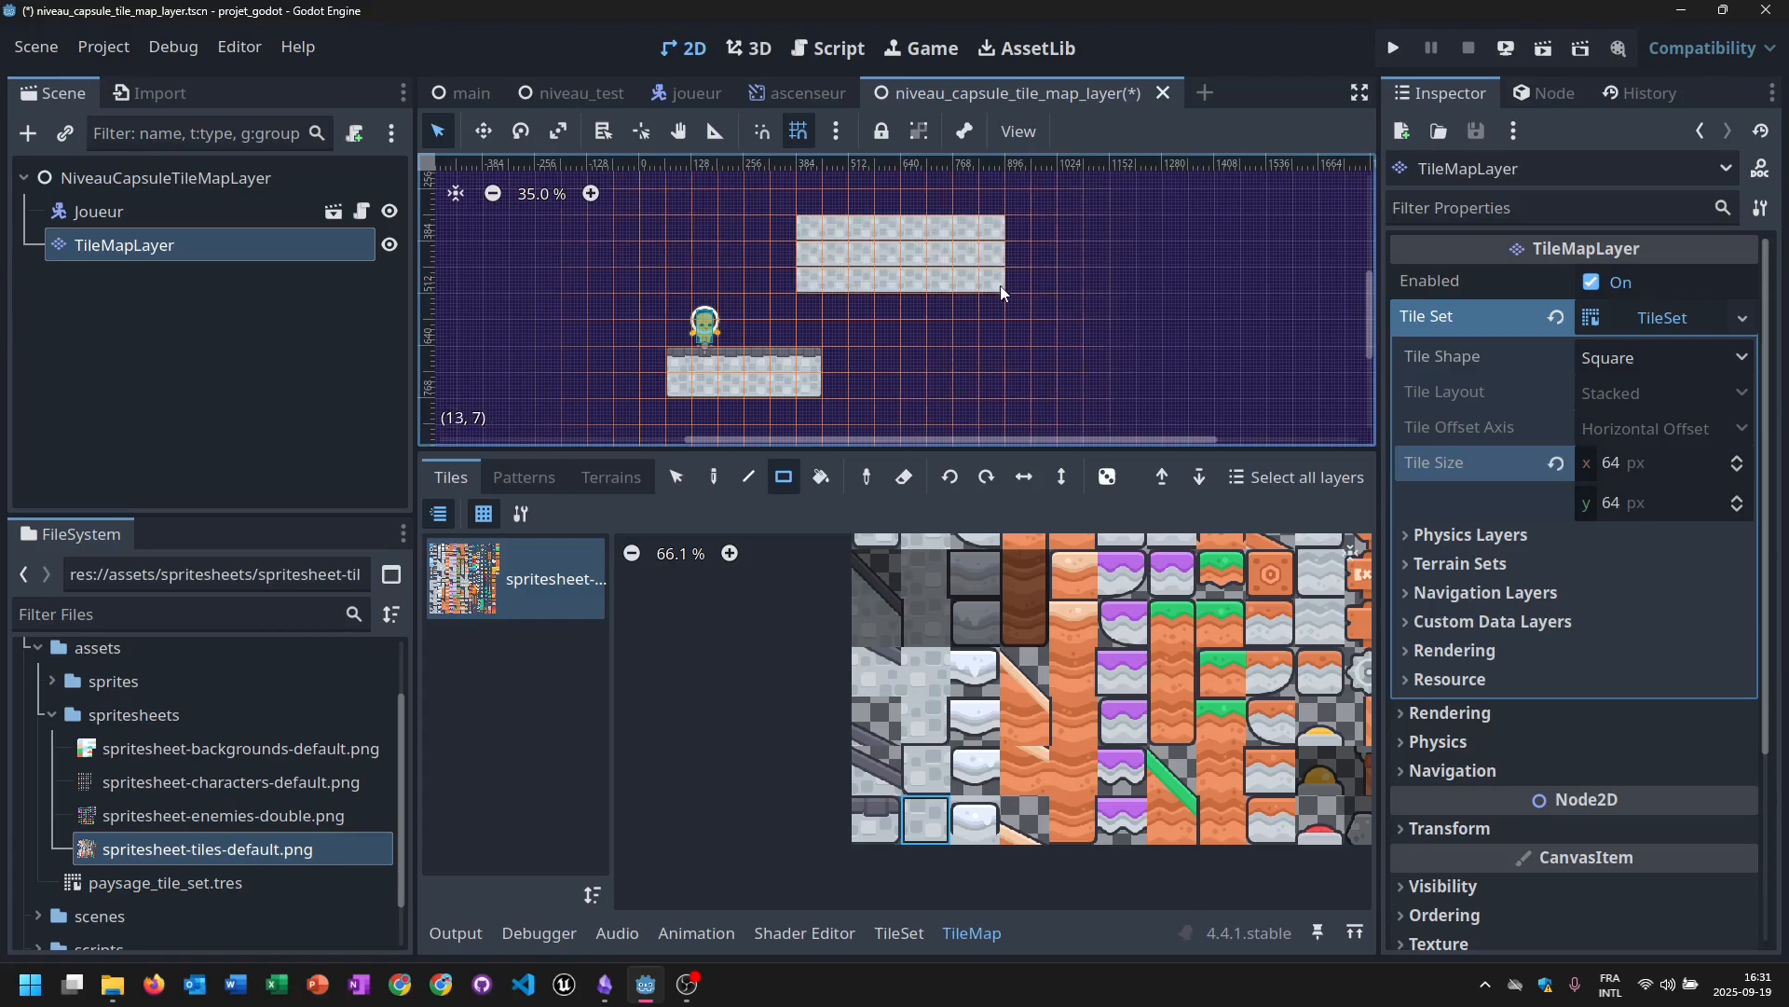
{"action": "right_click_drag", "start_coordinate": [988, 289], "coordinate": [803, 221]}
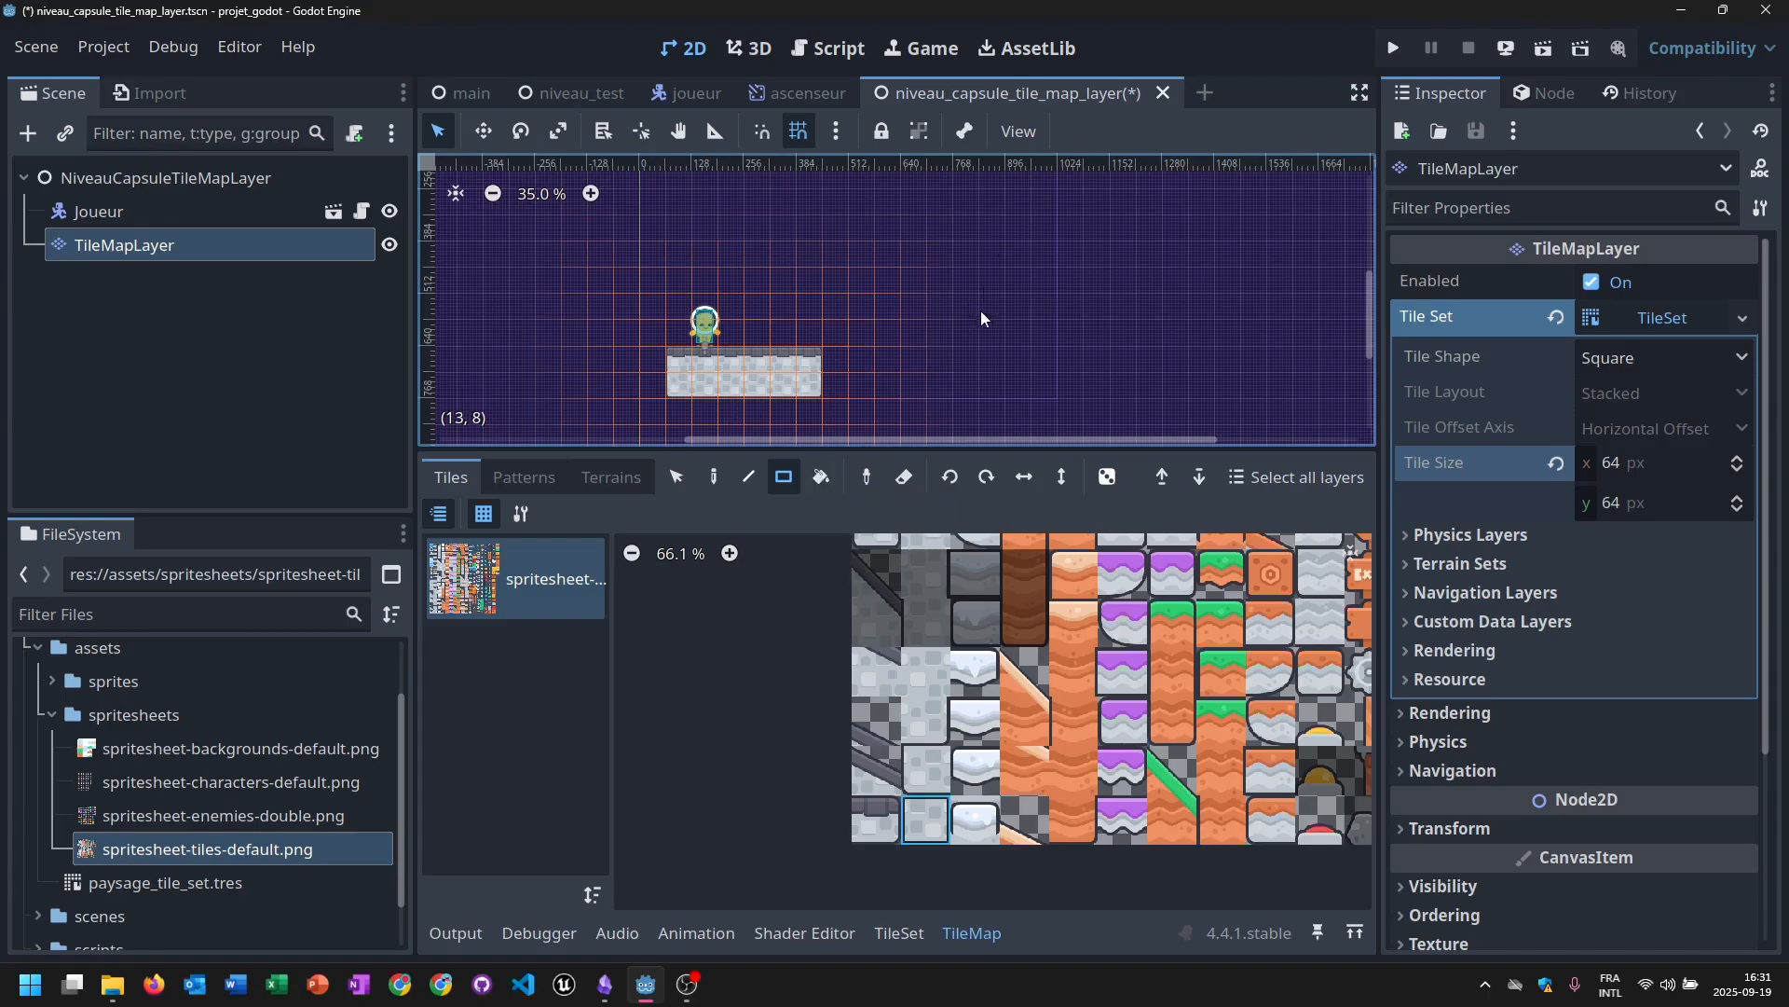
Pick the whole six-by-two platform as a tile pattern and place a copy above and to the right of it.
{"action": "left_click", "coordinate": [867, 478]}
{"action": "left_click_drag", "start_coordinate": [658, 355], "coordinate": [822, 378]}
{"action": "mouse_move", "coordinate": [857, 248]}
{"action": "left_mouse_down"}
{"action": "mouse_move", "coordinate": [902, 281]}
{"action": "mouse_move", "coordinate": [980, 278]}
{"action": "left_mouse_up"}
{"action": "scroll", "coordinate": [982, 305], "scroll_direction": "up", "scroll_amount": 3}
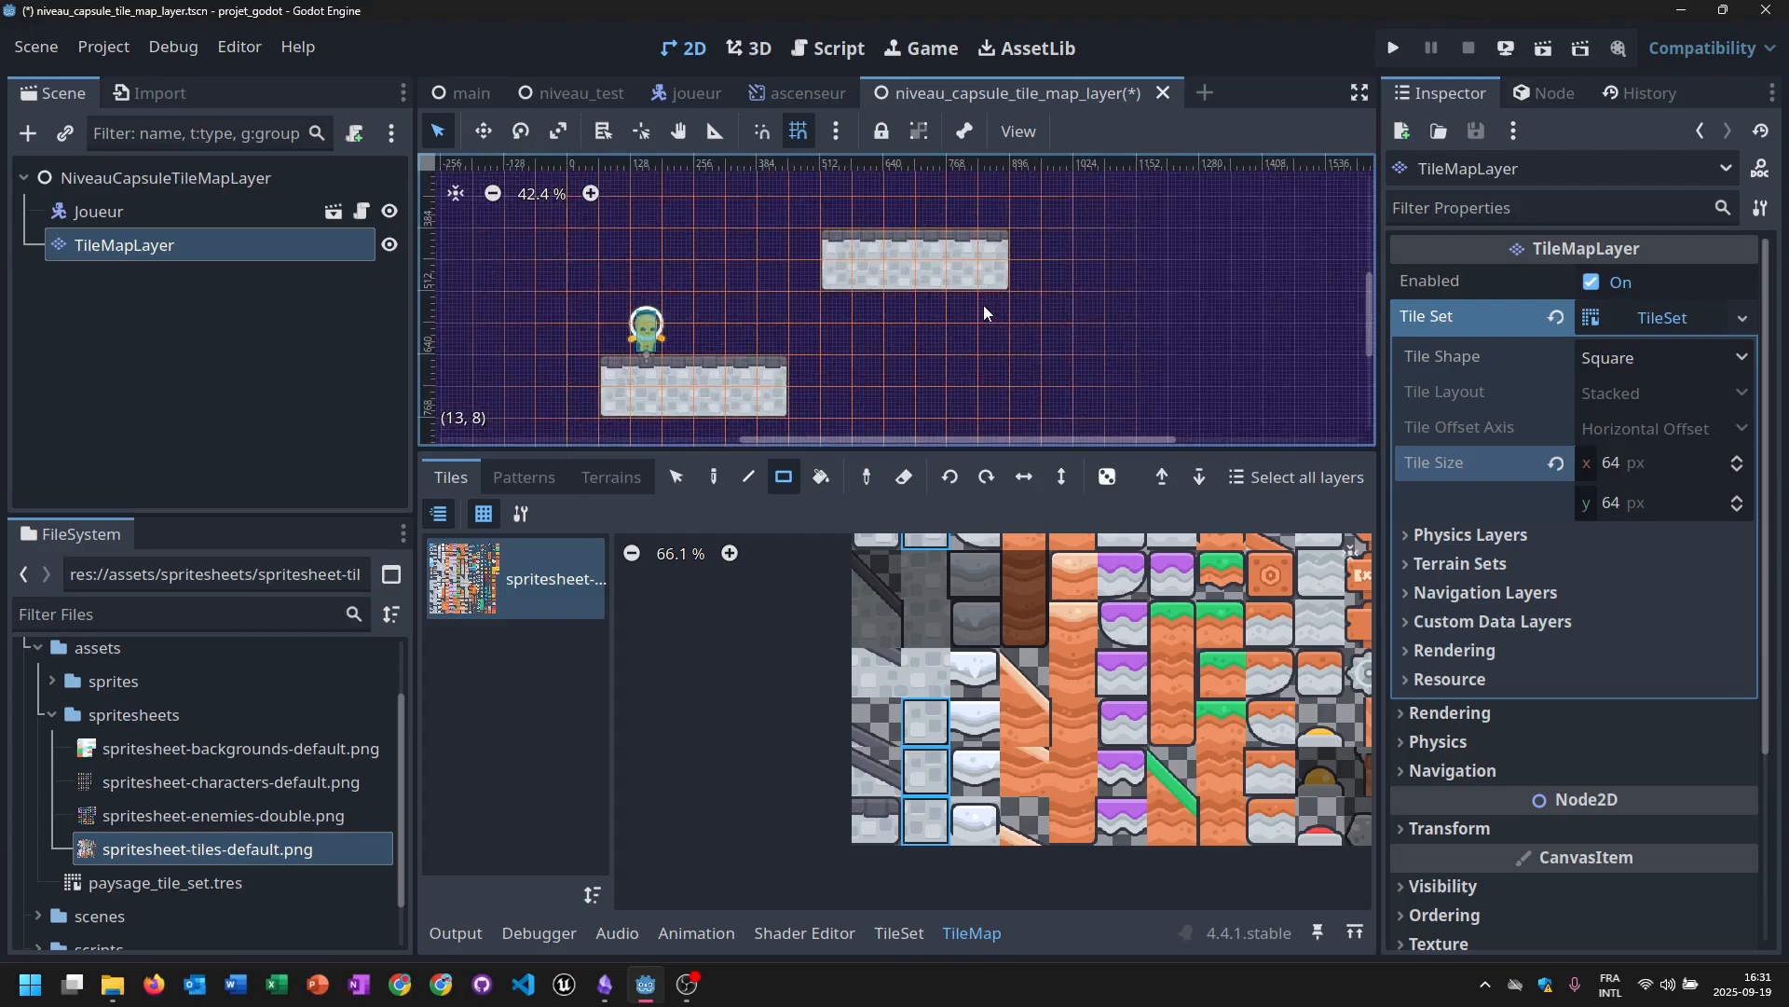
{"action": "scroll", "coordinate": [984, 315], "scroll_direction": "down", "scroll_amount": 2}
{"action": "mouse_move", "coordinate": [842, 277]}
{"action": "left_mouse_down"}
{"action": "mouse_move", "coordinate": [936, 245]}
{"action": "mouse_move", "coordinate": [982, 255]}
{"action": "mouse_move", "coordinate": [988, 391]}
{"action": "mouse_move", "coordinate": [989, 369]}
{"action": "left_mouse_up"}
{"action": "key", "text": "ctrl+z"}
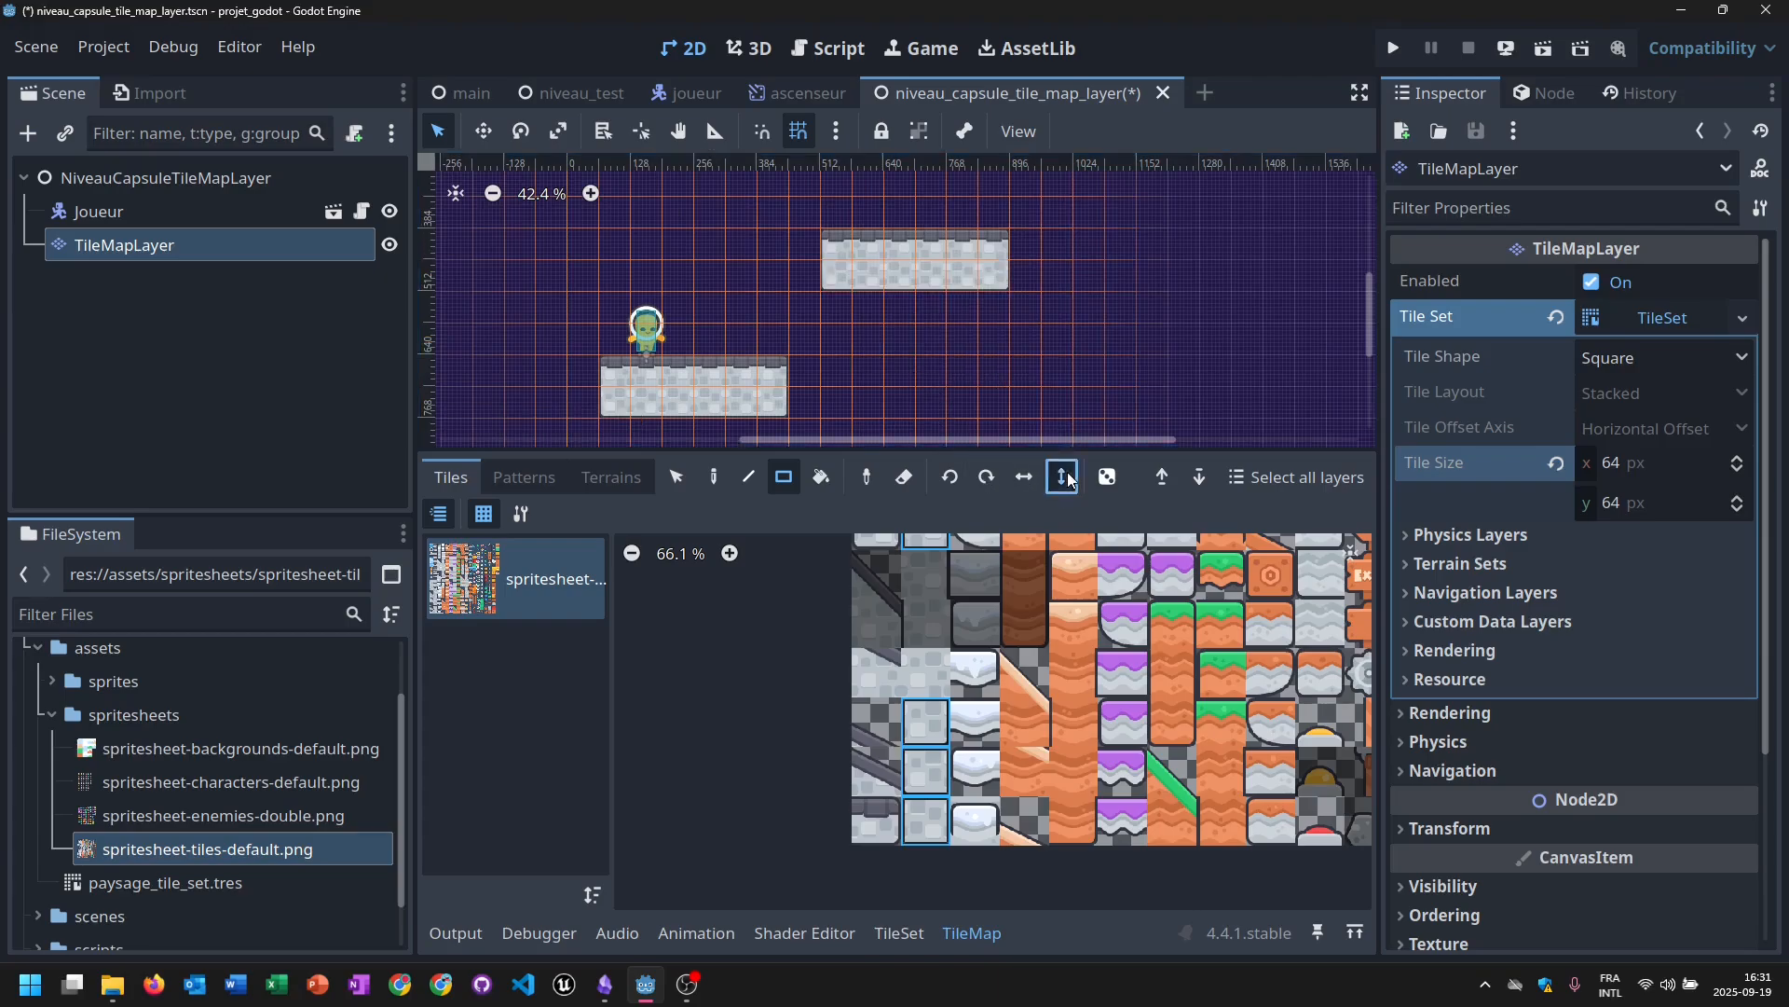
Place another copy of the platform pattern to the right of the first platform, at the same height, erasing the misplaced copy.
{"action": "mouse_move", "coordinate": [941, 345]}
{"action": "left_mouse_down"}
{"action": "mouse_move", "coordinate": [961, 372]}
{"action": "mouse_move", "coordinate": [1081, 380]}
{"action": "left_mouse_up"}
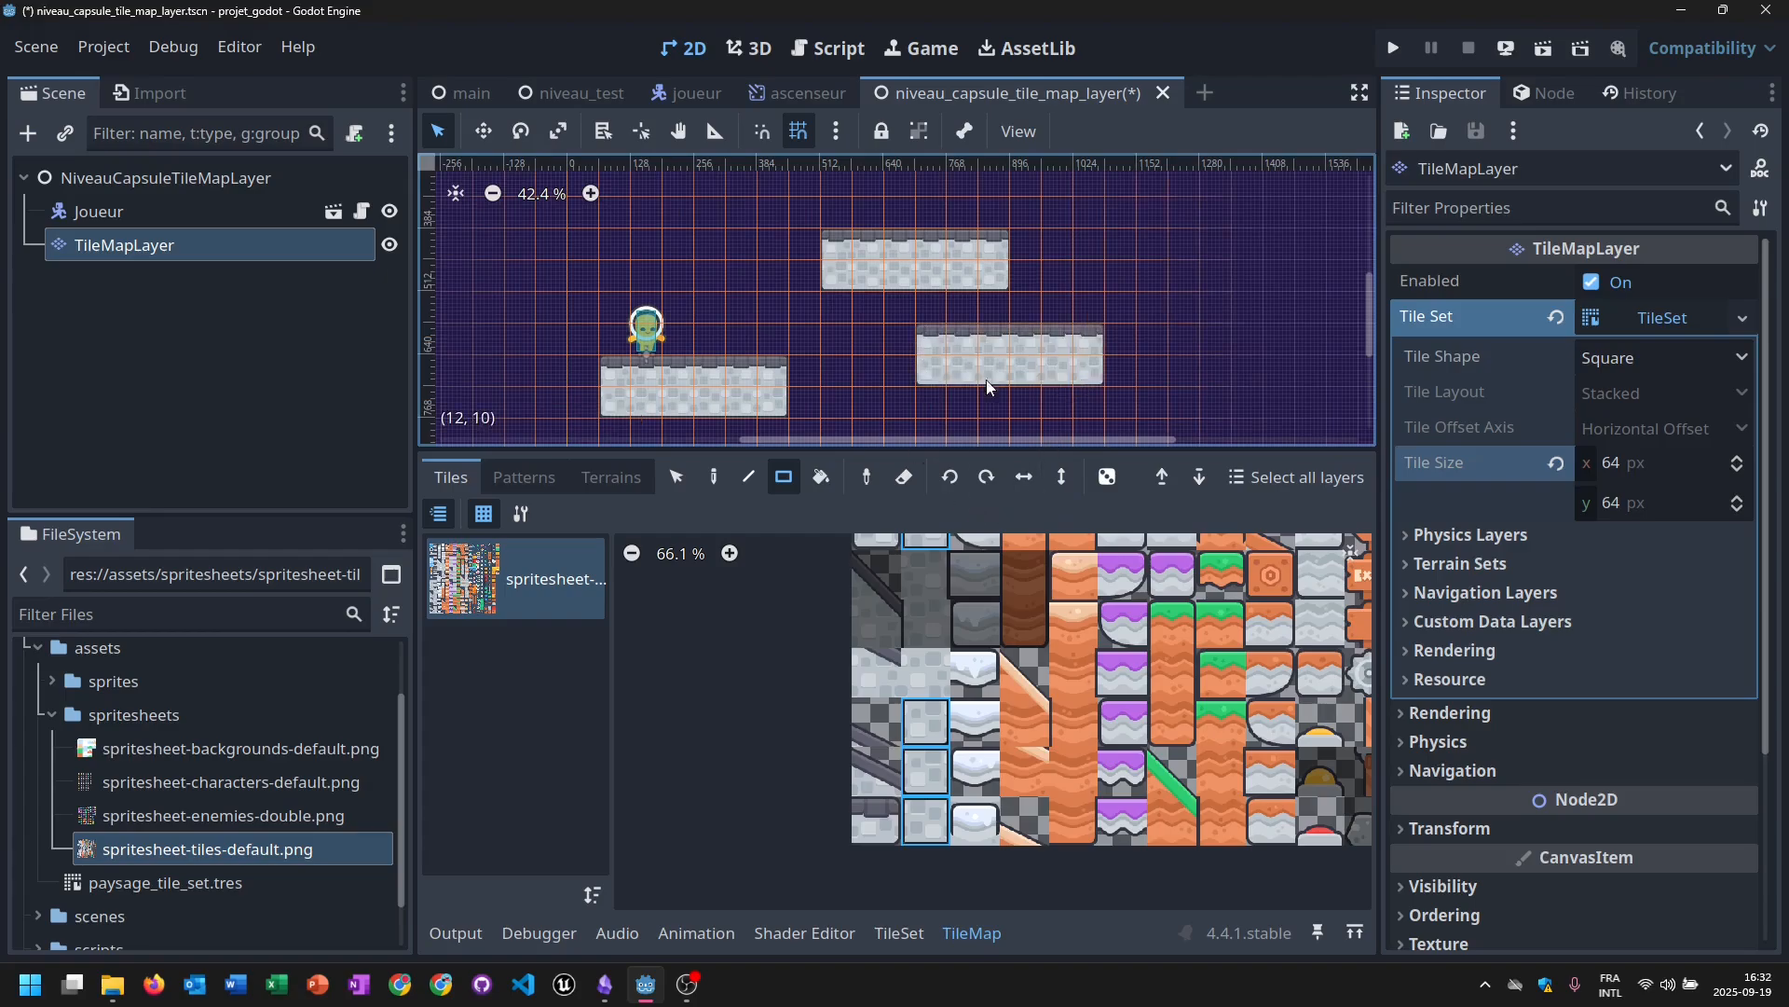
{"action": "right_click_drag", "start_coordinate": [949, 350], "coordinate": [1098, 365]}
{"action": "mouse_move", "coordinate": [953, 358]}
{"action": "left_mouse_down"}
{"action": "mouse_move", "coordinate": [971, 400]}
{"action": "mouse_move", "coordinate": [1115, 406]}
{"action": "mouse_move", "coordinate": [1093, 408]}
{"action": "left_mouse_up"}
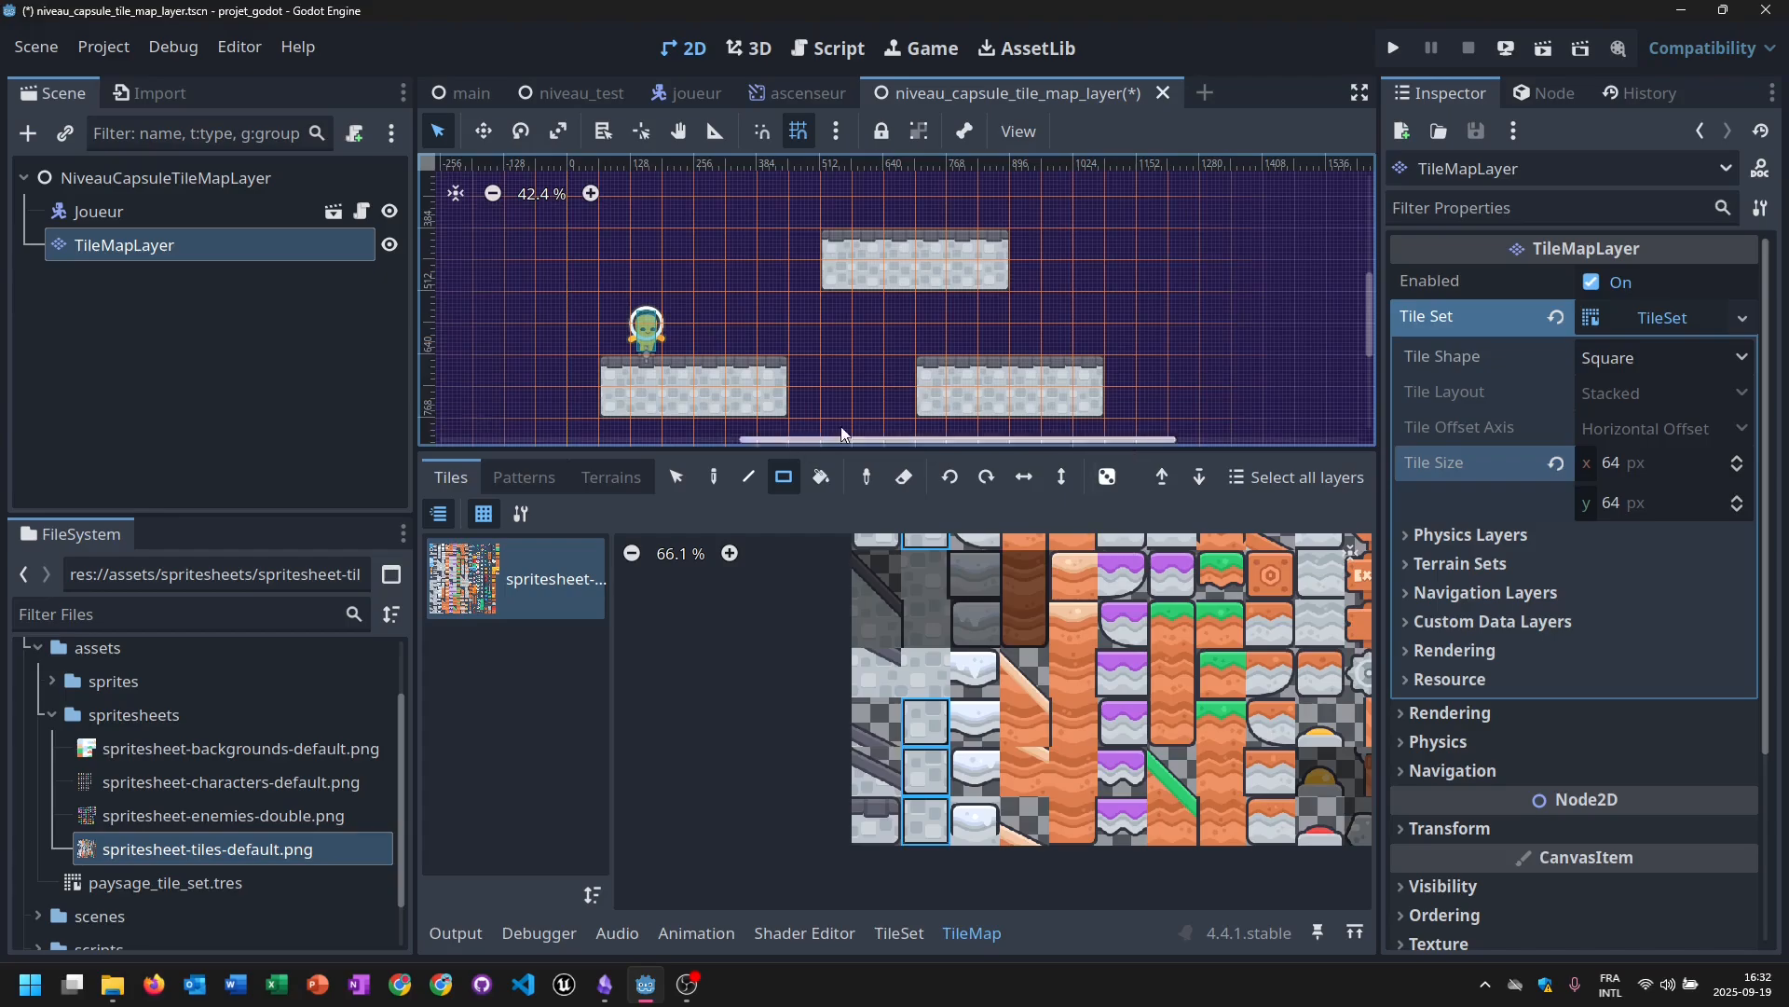
{"action": "scroll", "coordinate": [1103, 351], "scroll_direction": "down", "scroll_amount": 2}
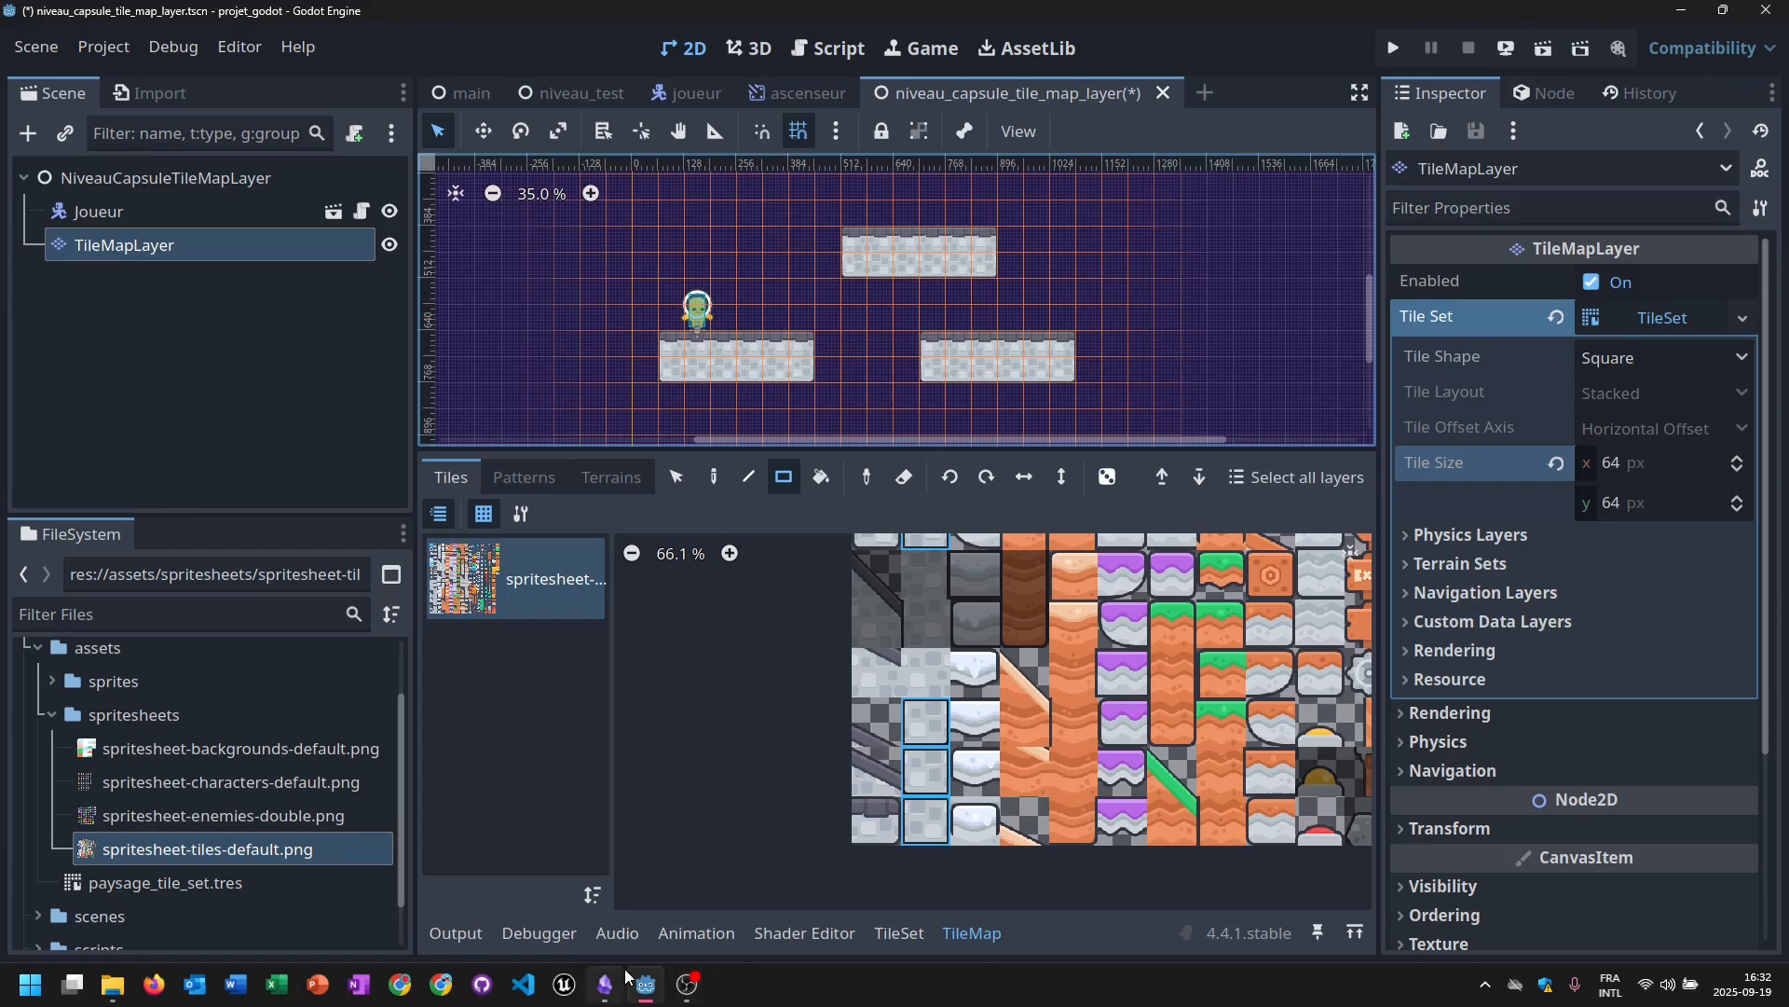
Run the current scene to test how the player behaves on the platforms and stop it.
{"action": "left_click", "coordinate": [1545, 52]}
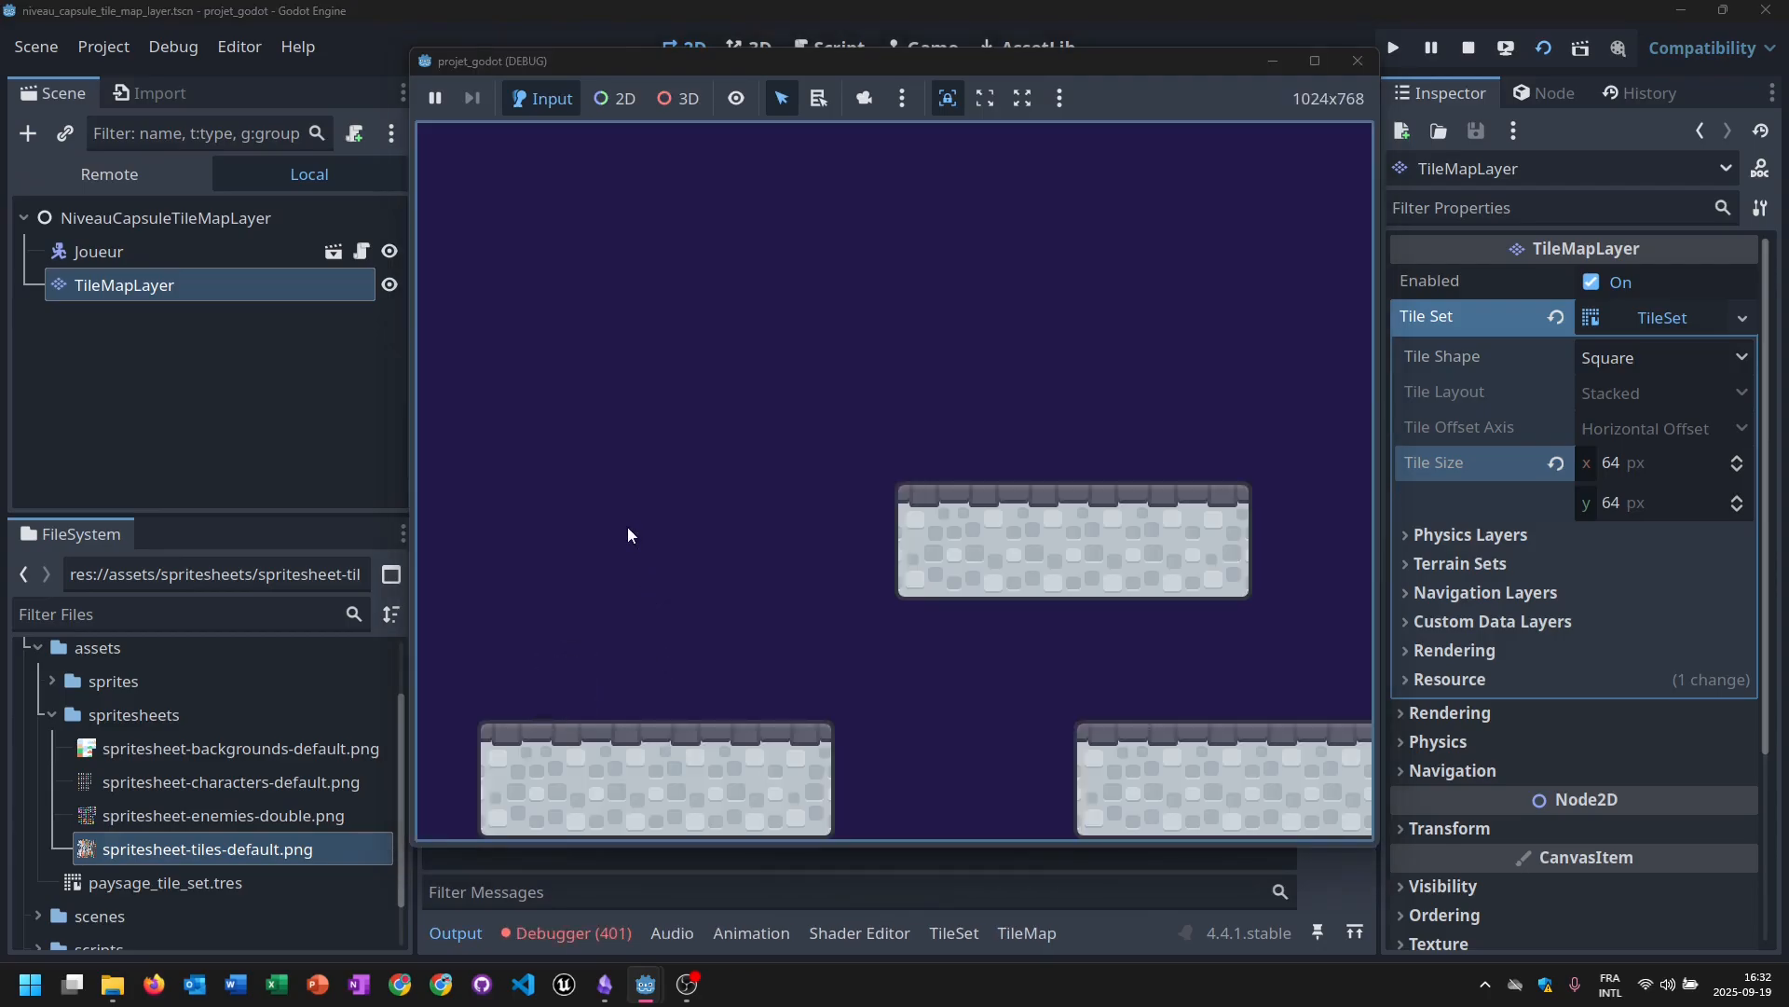
{"action": "left_click", "coordinate": [1470, 49]}
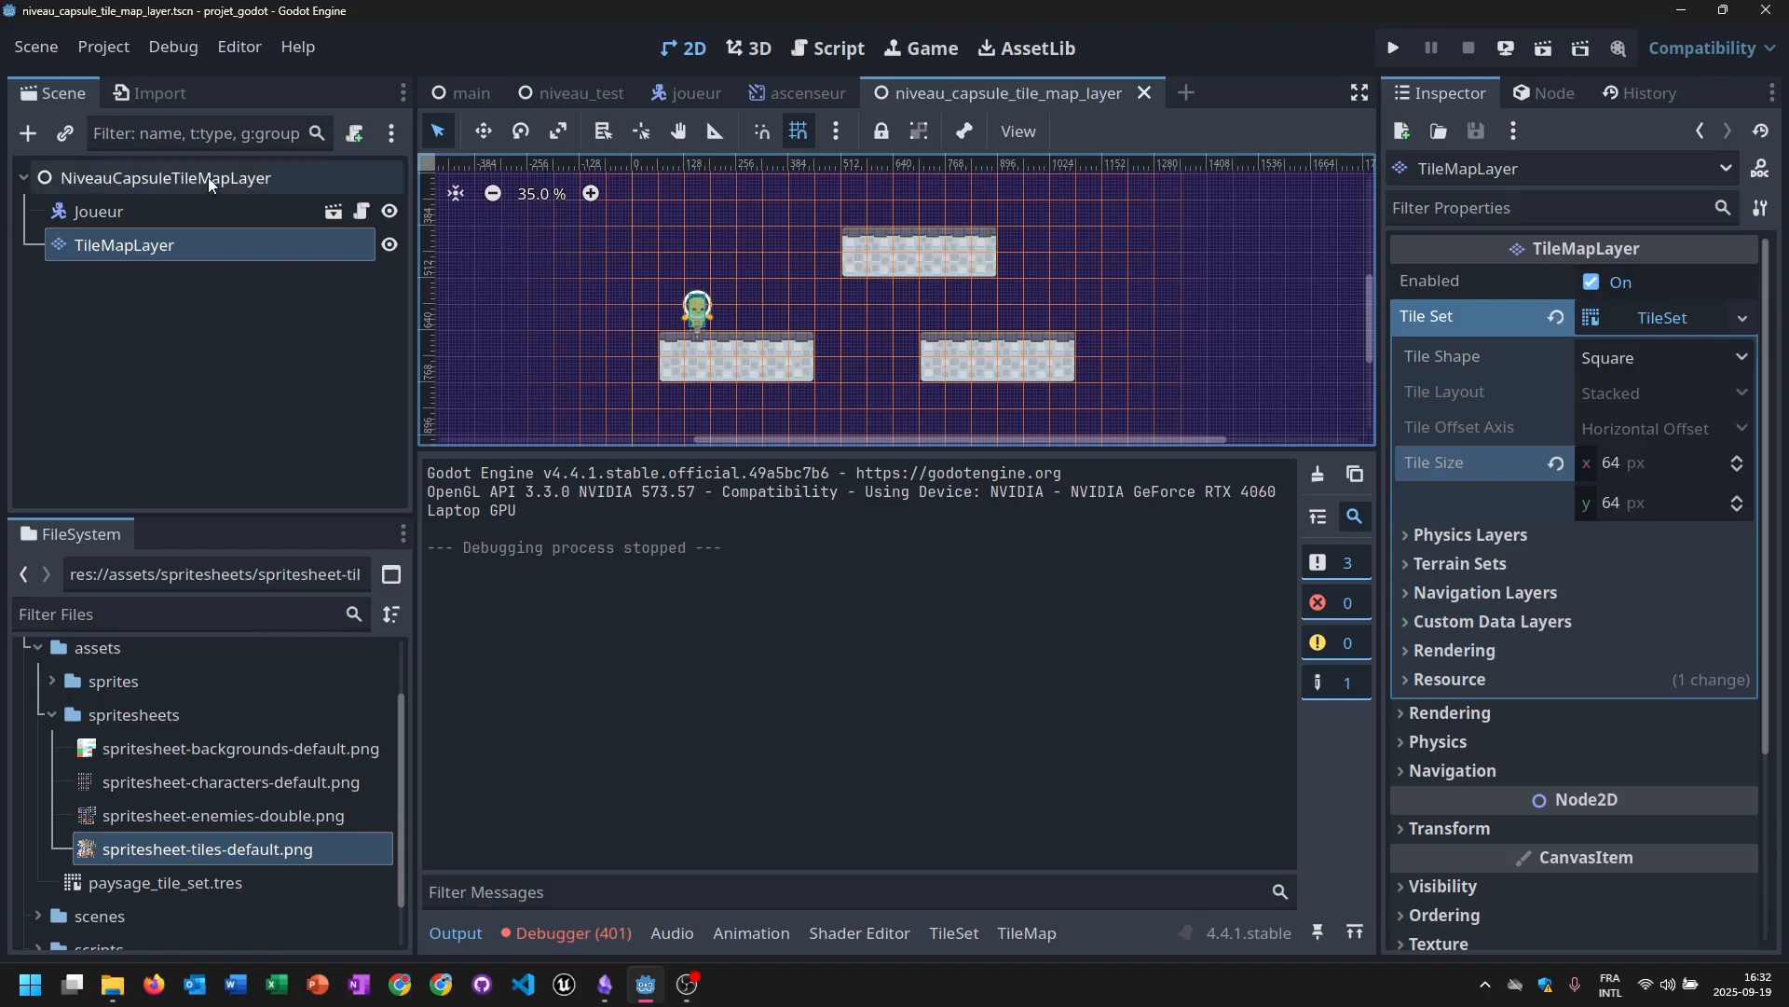
Review the capsule-tilemaps checklist in the notes app and return to Godot to open the TileSet editor.
{"action": "left_click", "coordinate": [605, 985]}
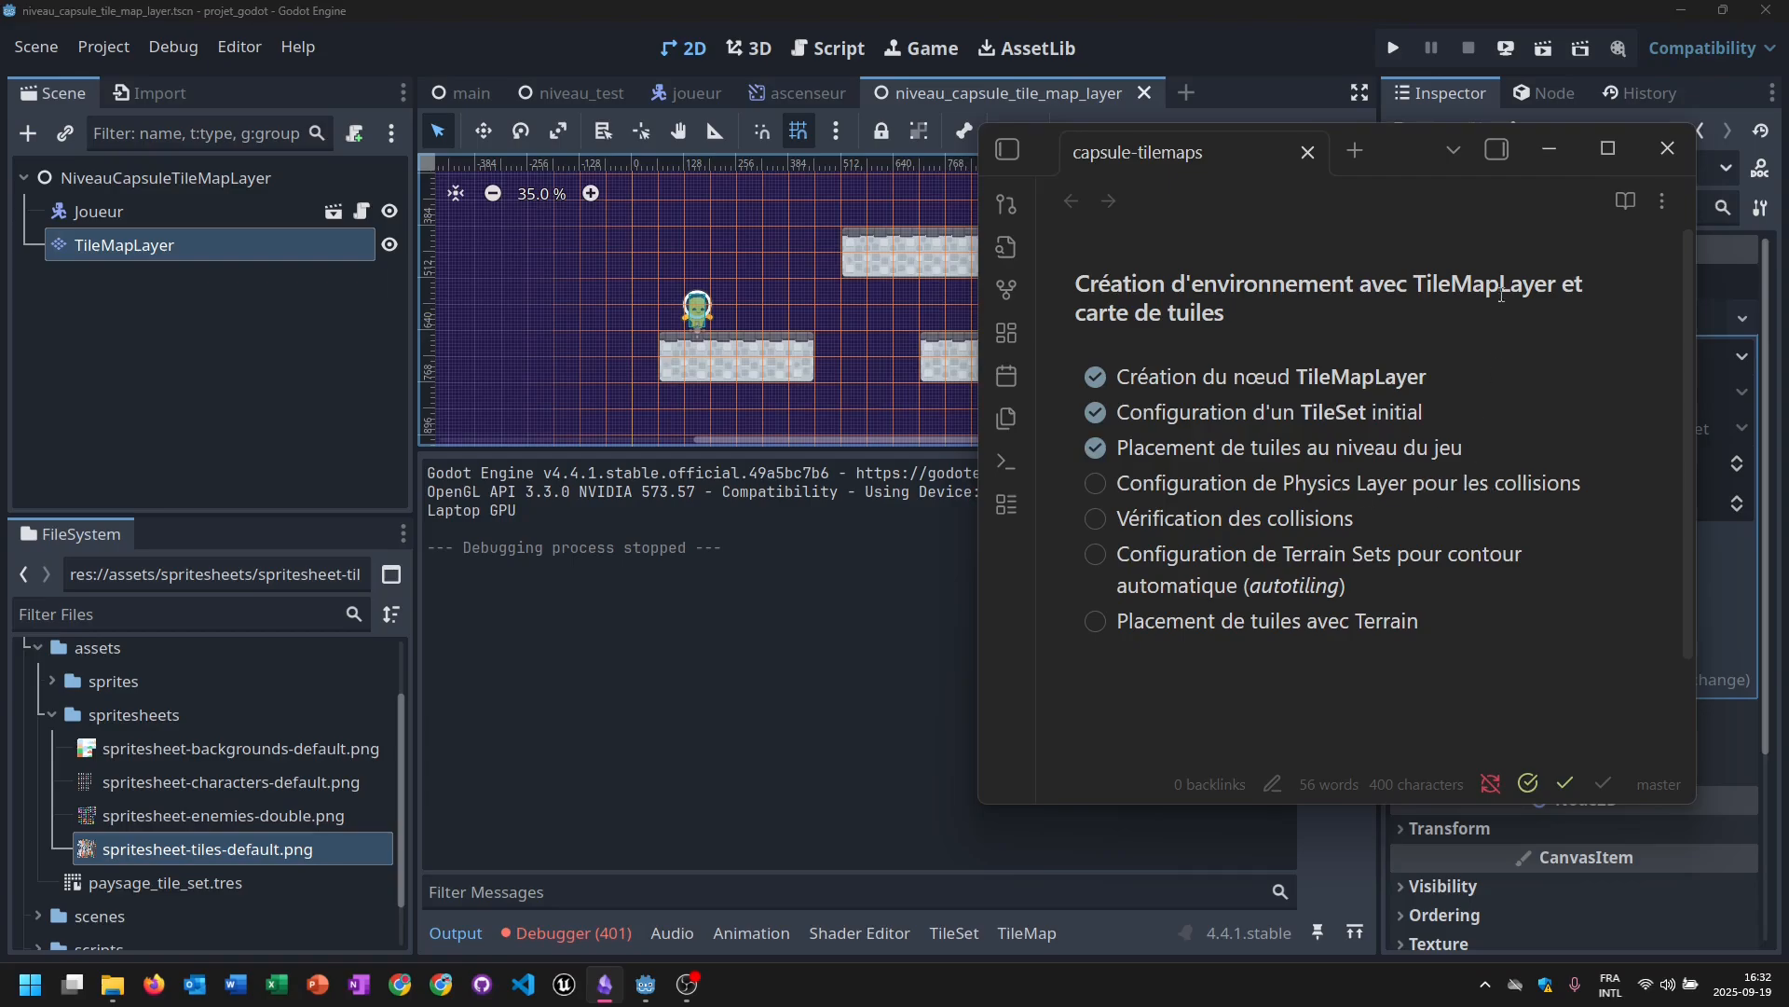
{"action": "left_click", "coordinate": [1551, 147]}
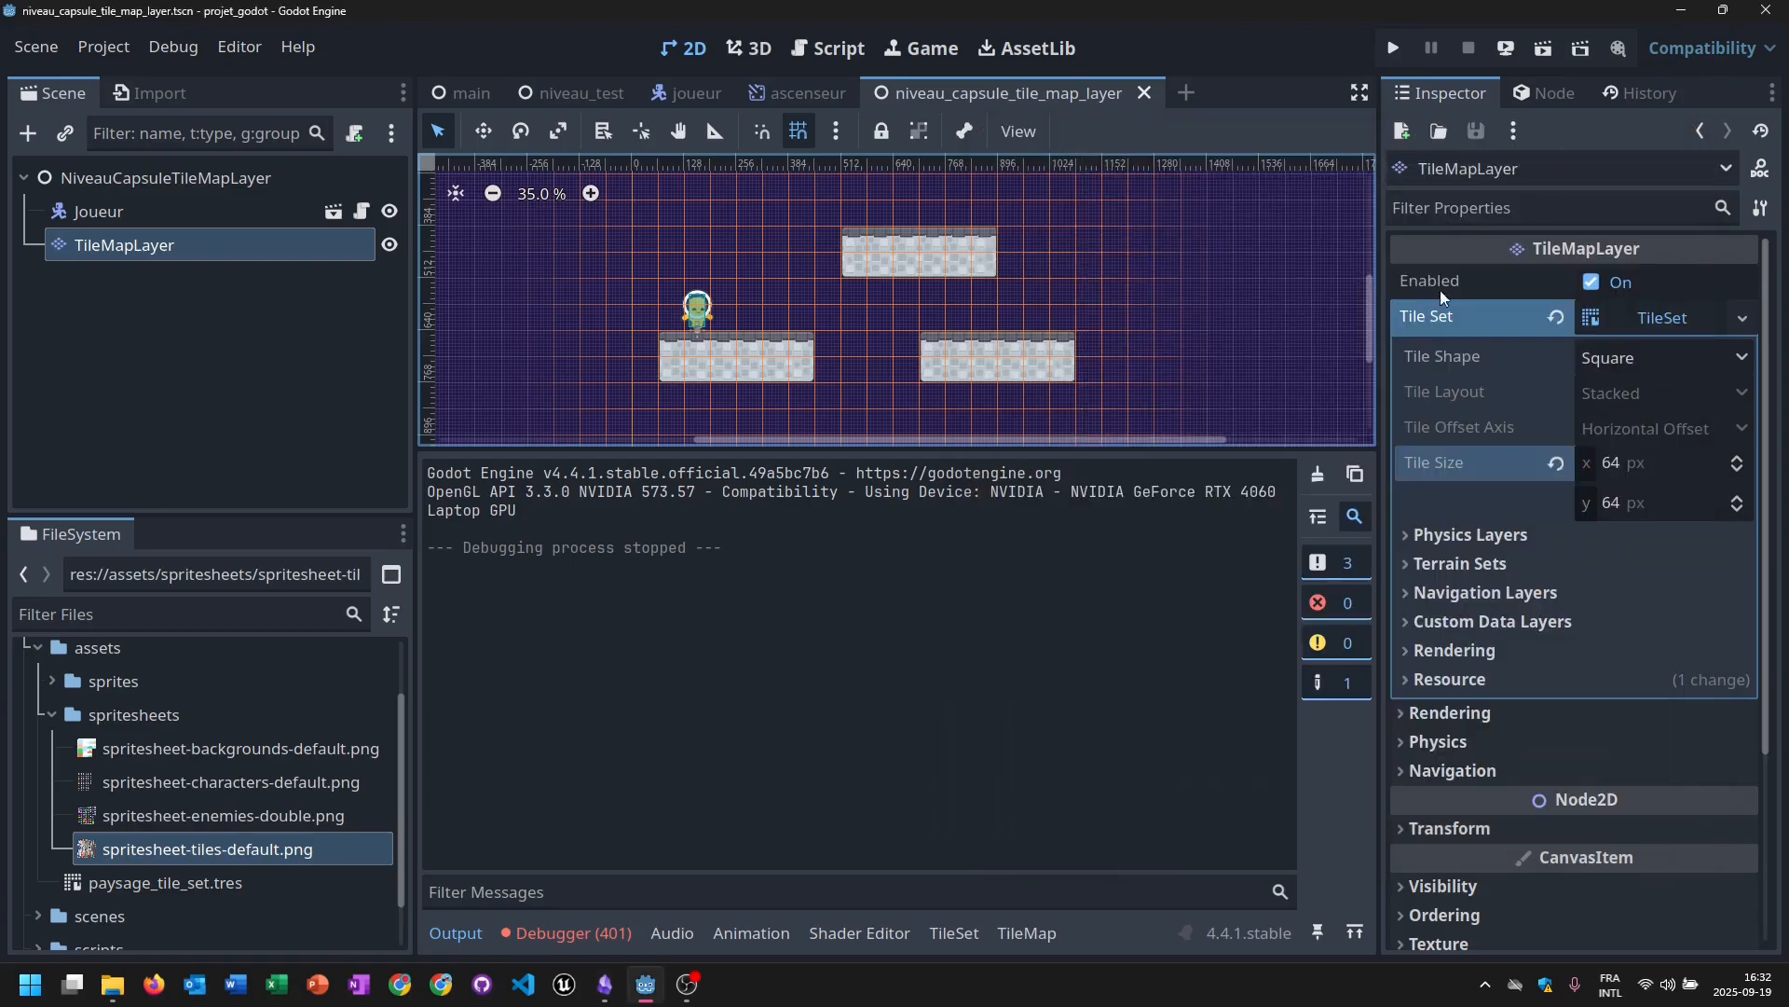
{"action": "left_click", "coordinate": [955, 933]}
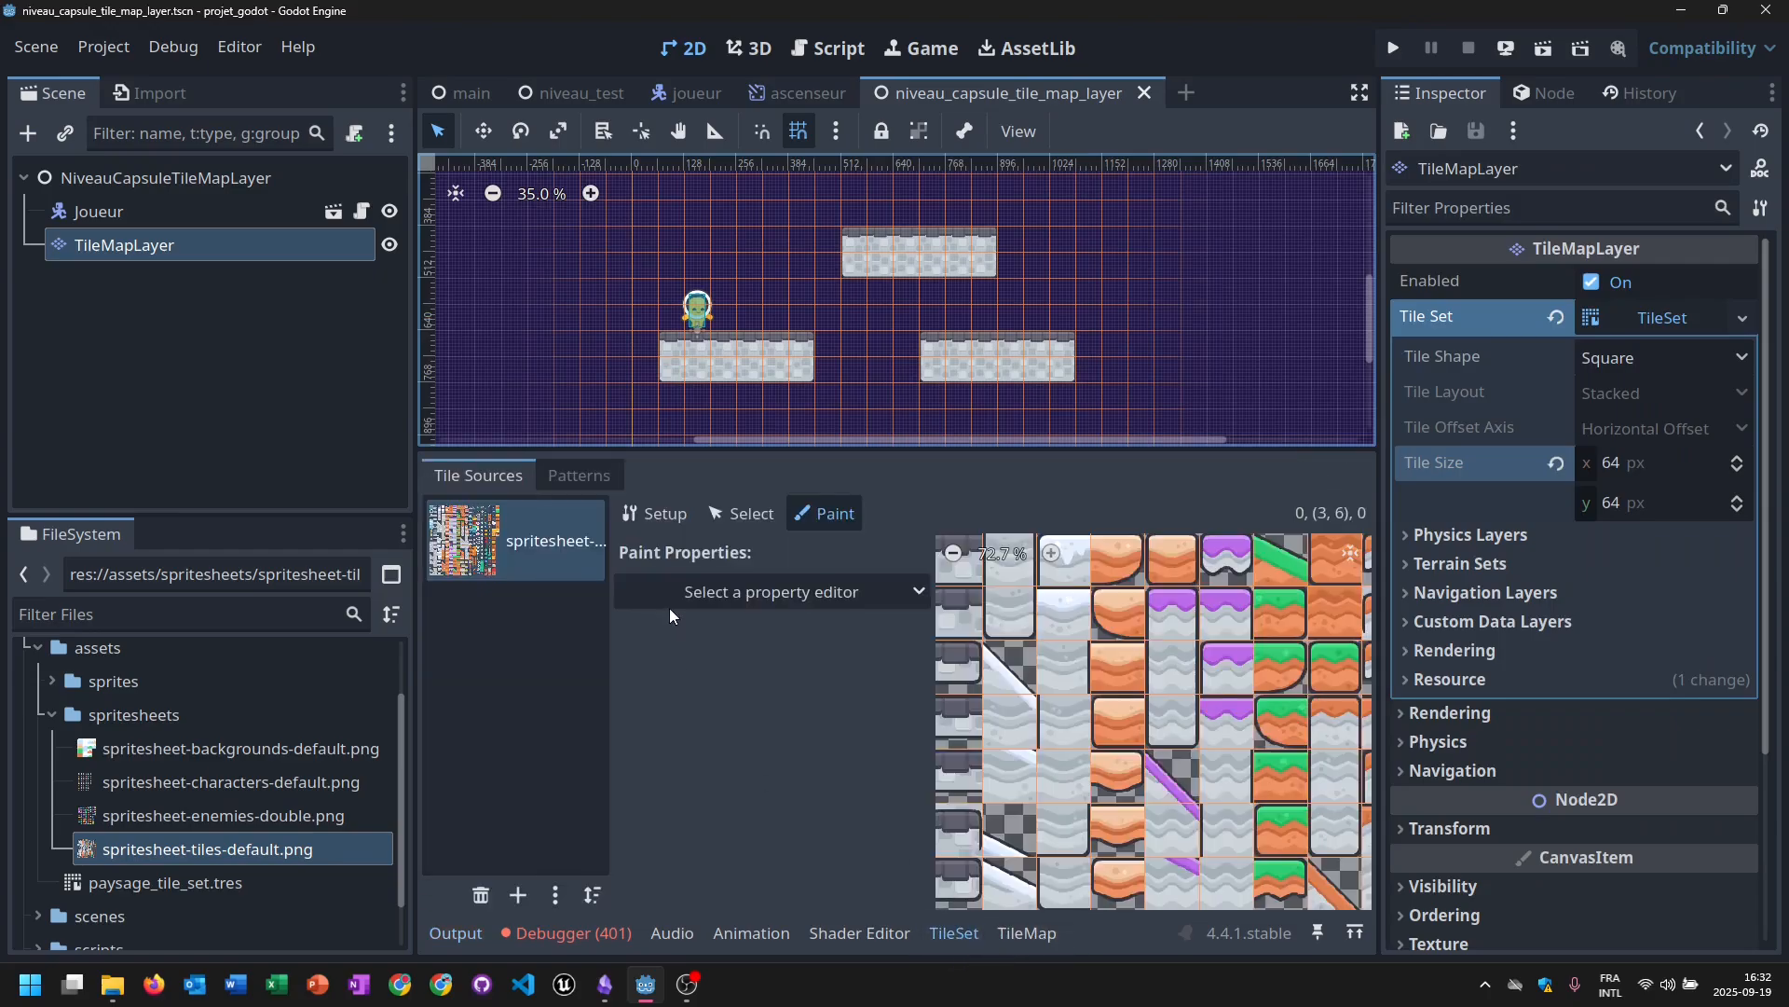
Examine the TileSet editor's selection and paint modes and the list of paintable properties, including the physics entry.
{"action": "left_click", "coordinate": [956, 931]}
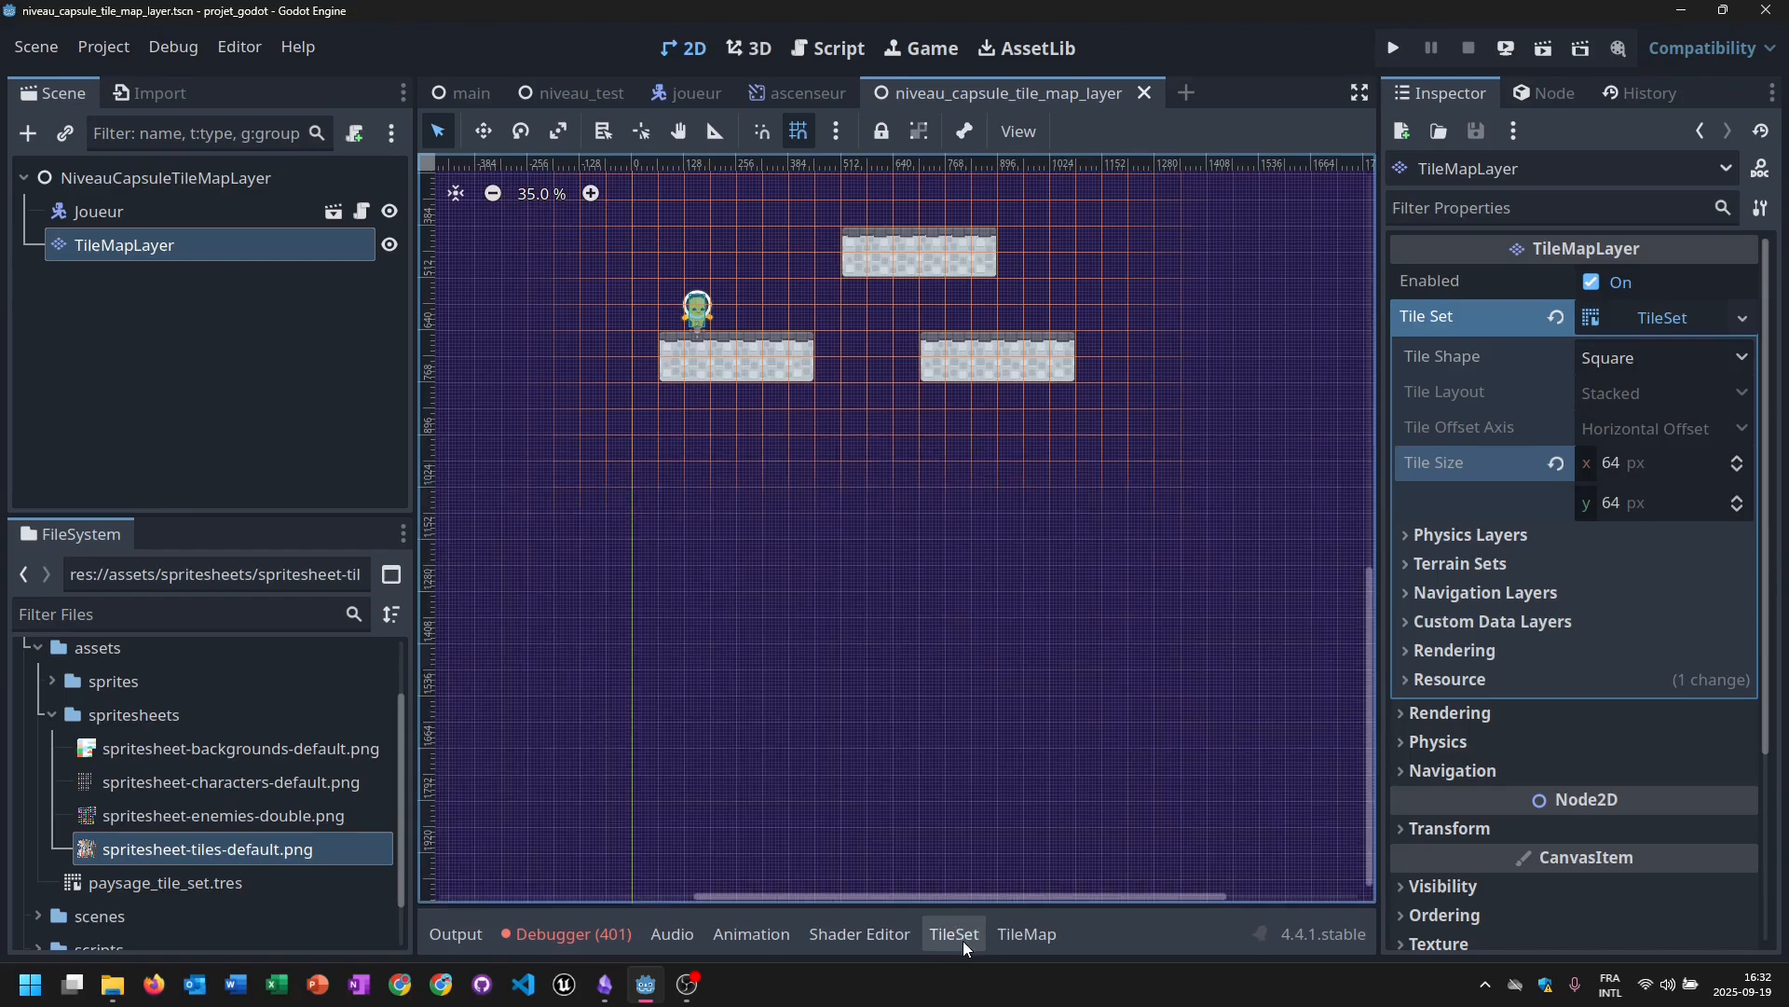
{"action": "left_click", "coordinate": [961, 936]}
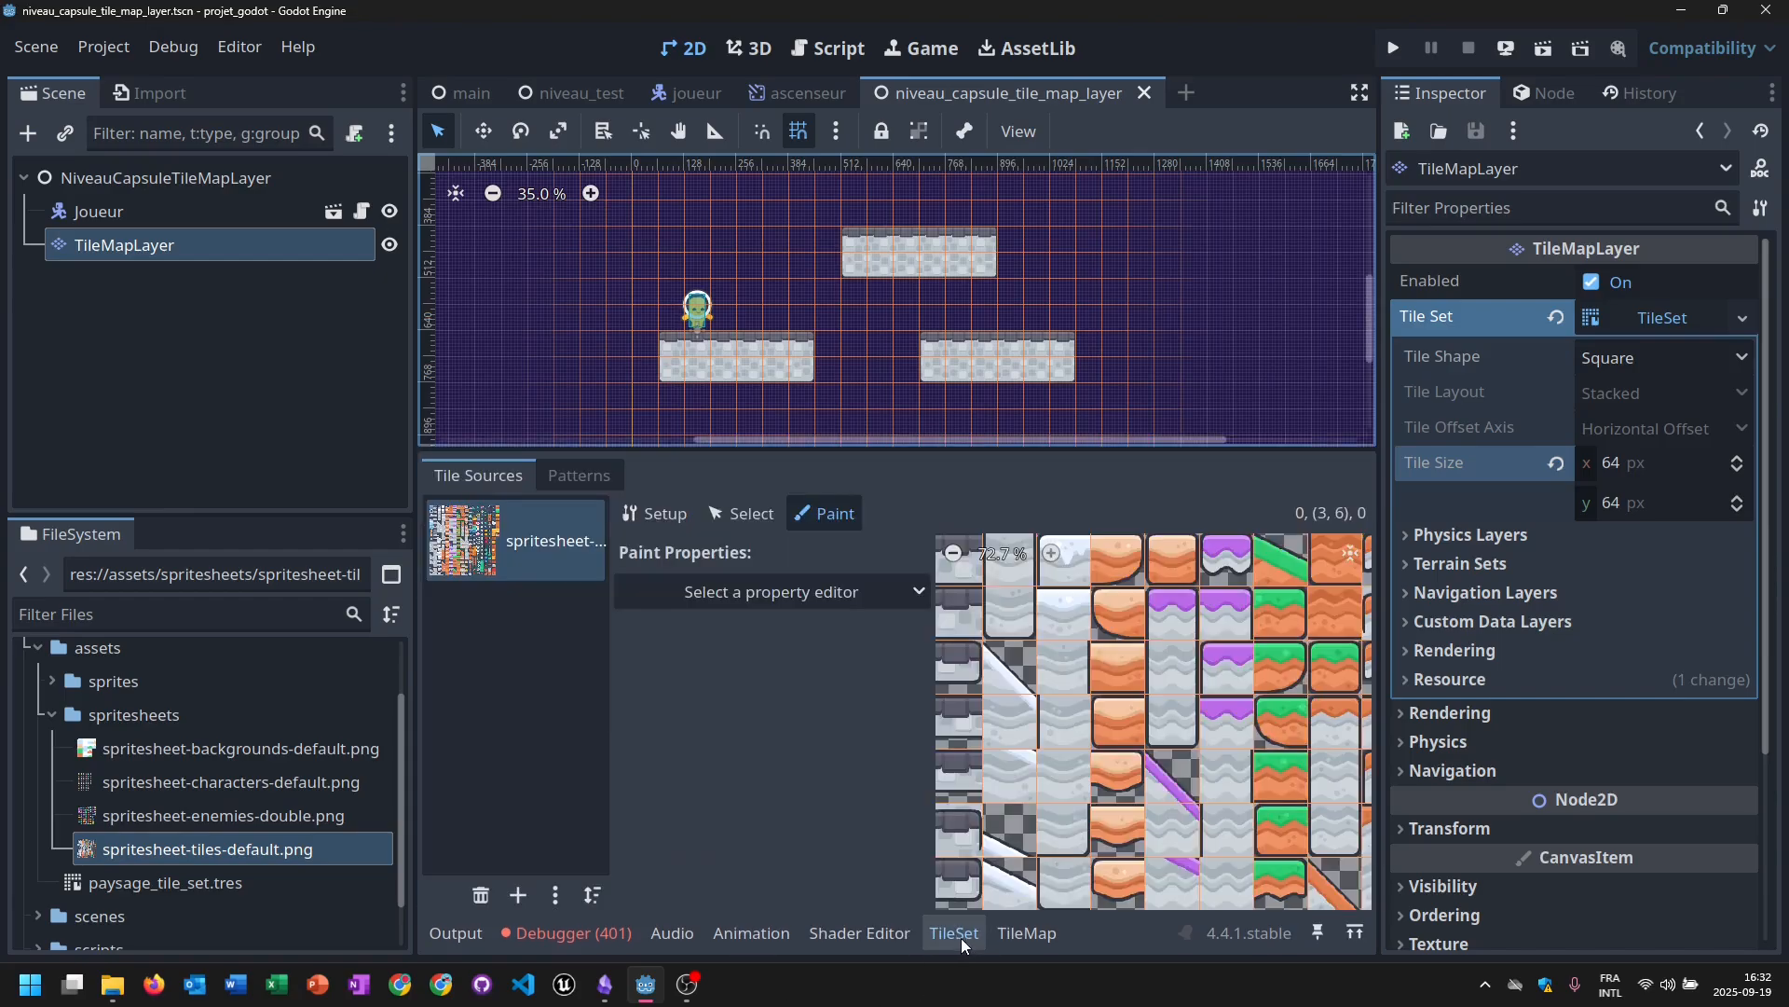
{"action": "left_click", "coordinate": [671, 512]}
{"action": "left_click", "coordinate": [740, 515]}
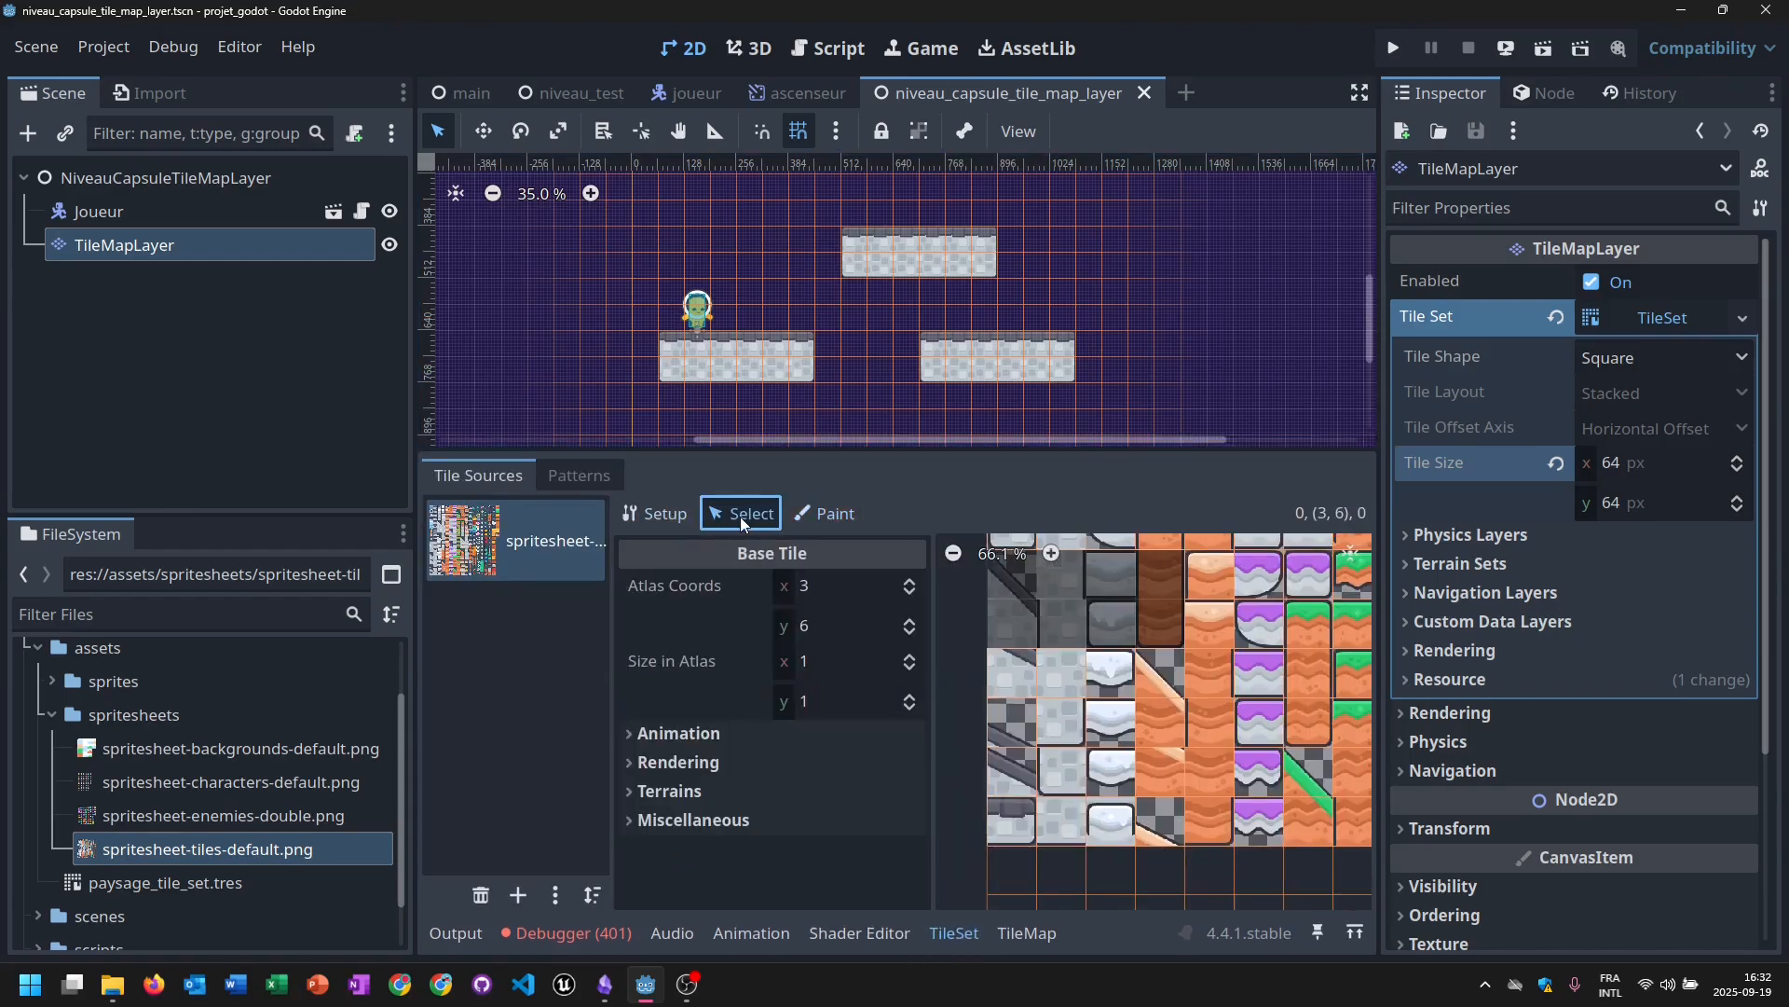
{"action": "left_click", "coordinate": [825, 514]}
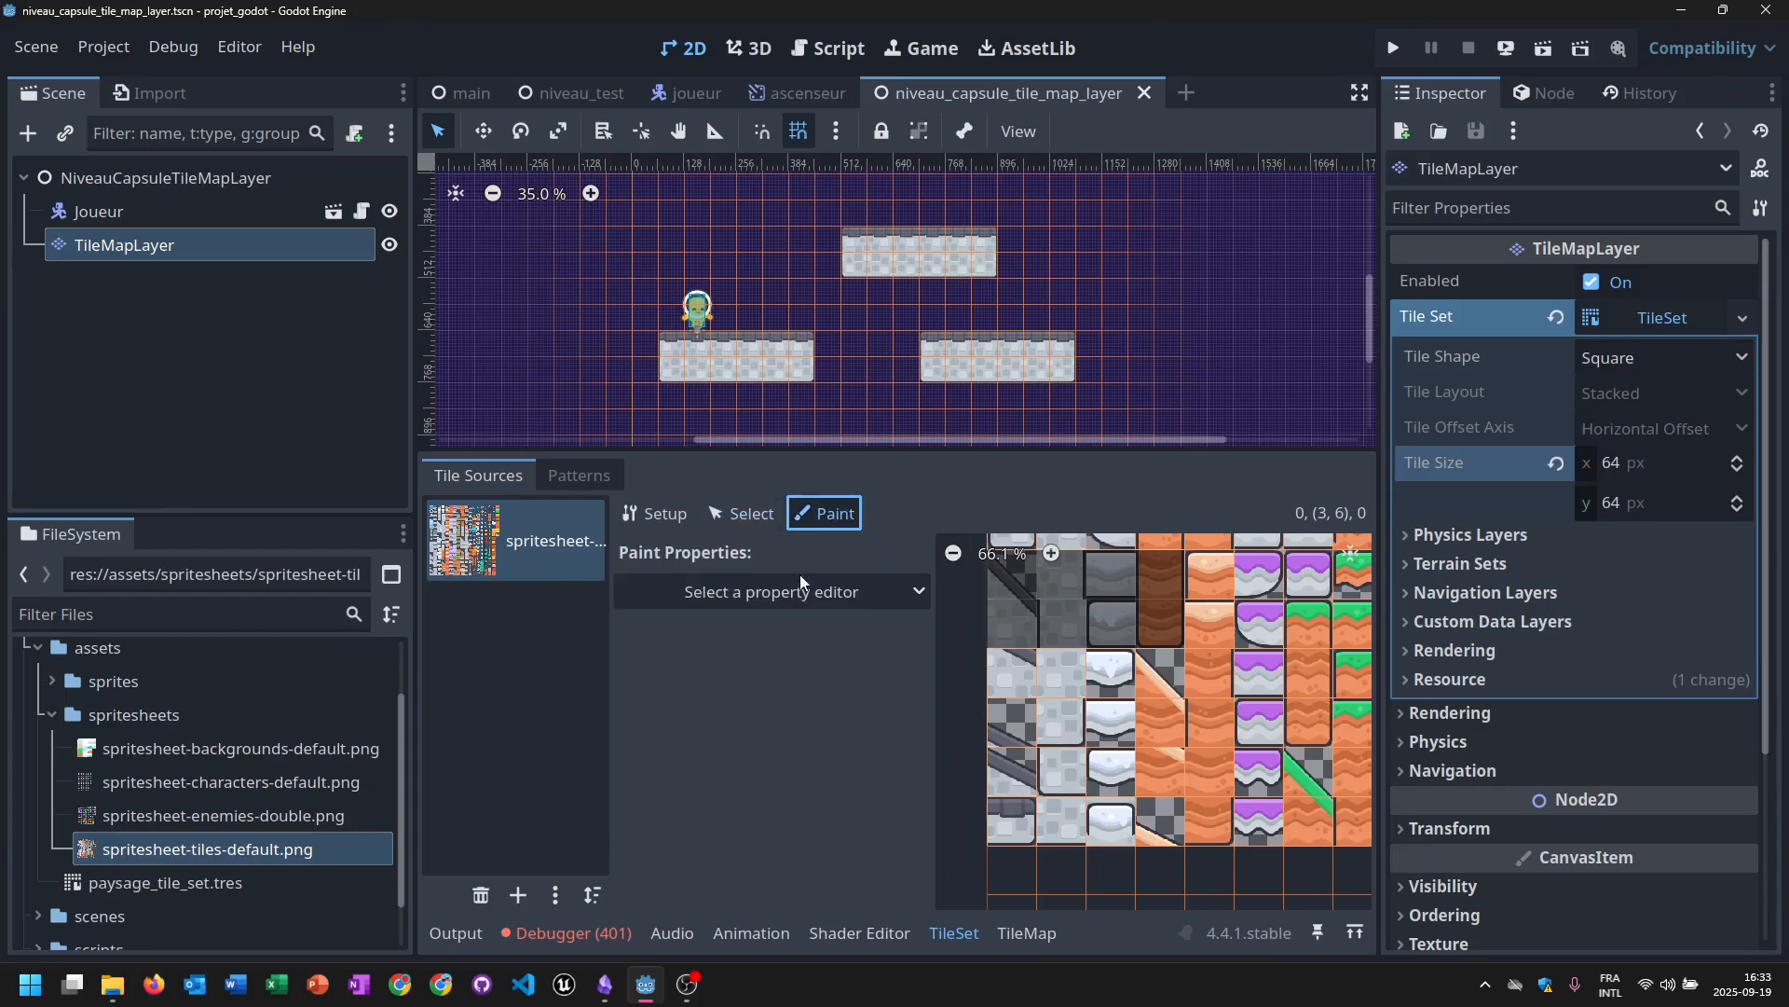
{"action": "left_click", "coordinate": [740, 513]}
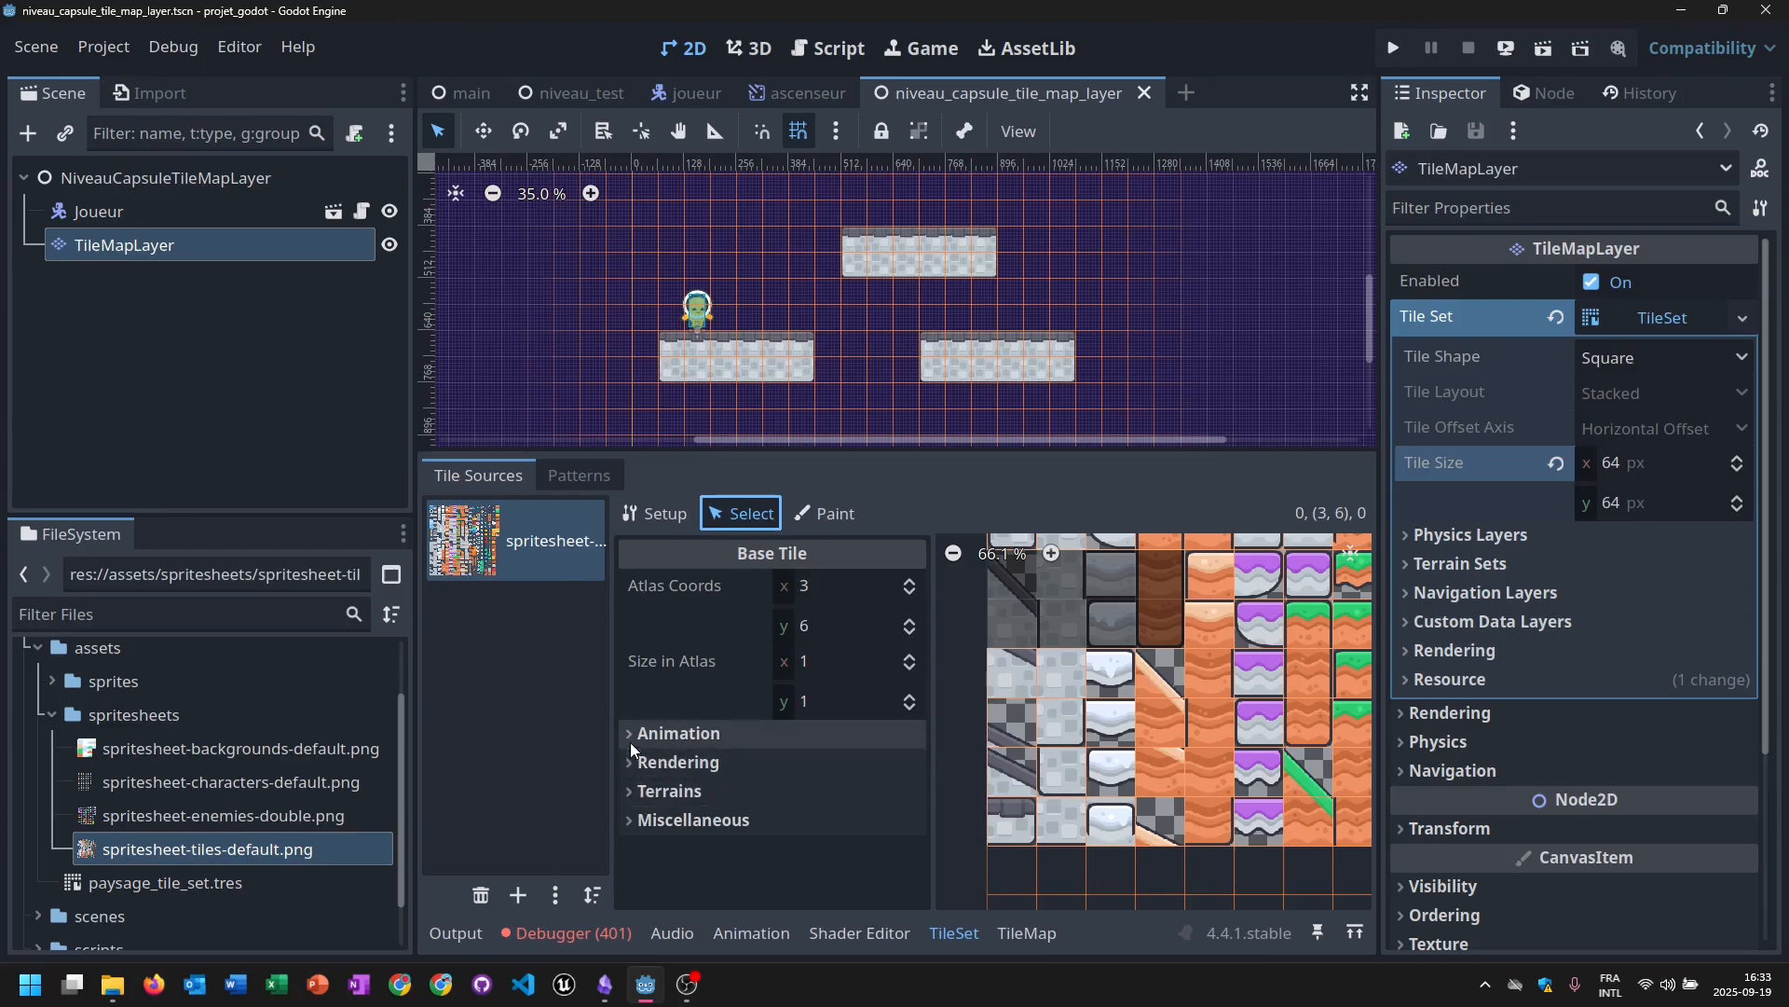
{"action": "left_click", "coordinate": [831, 516]}
{"action": "left_click", "coordinate": [805, 592]}
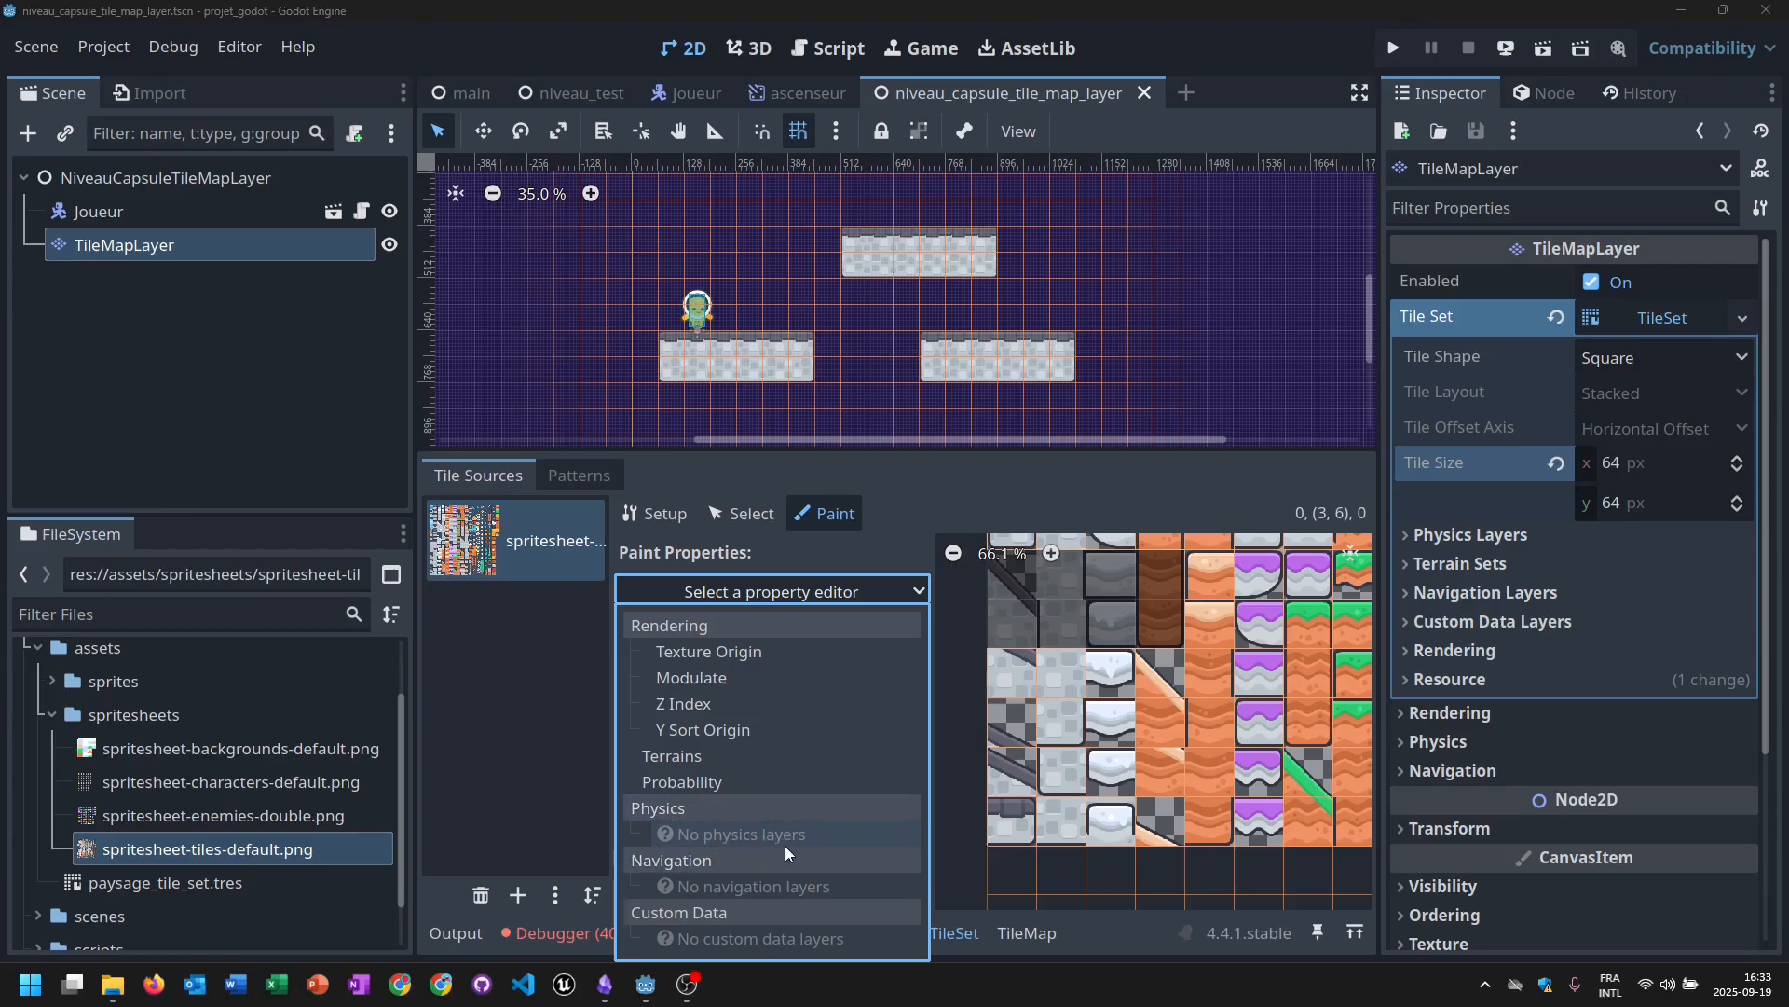
{"action": "mouse_move", "coordinate": [755, 840]}
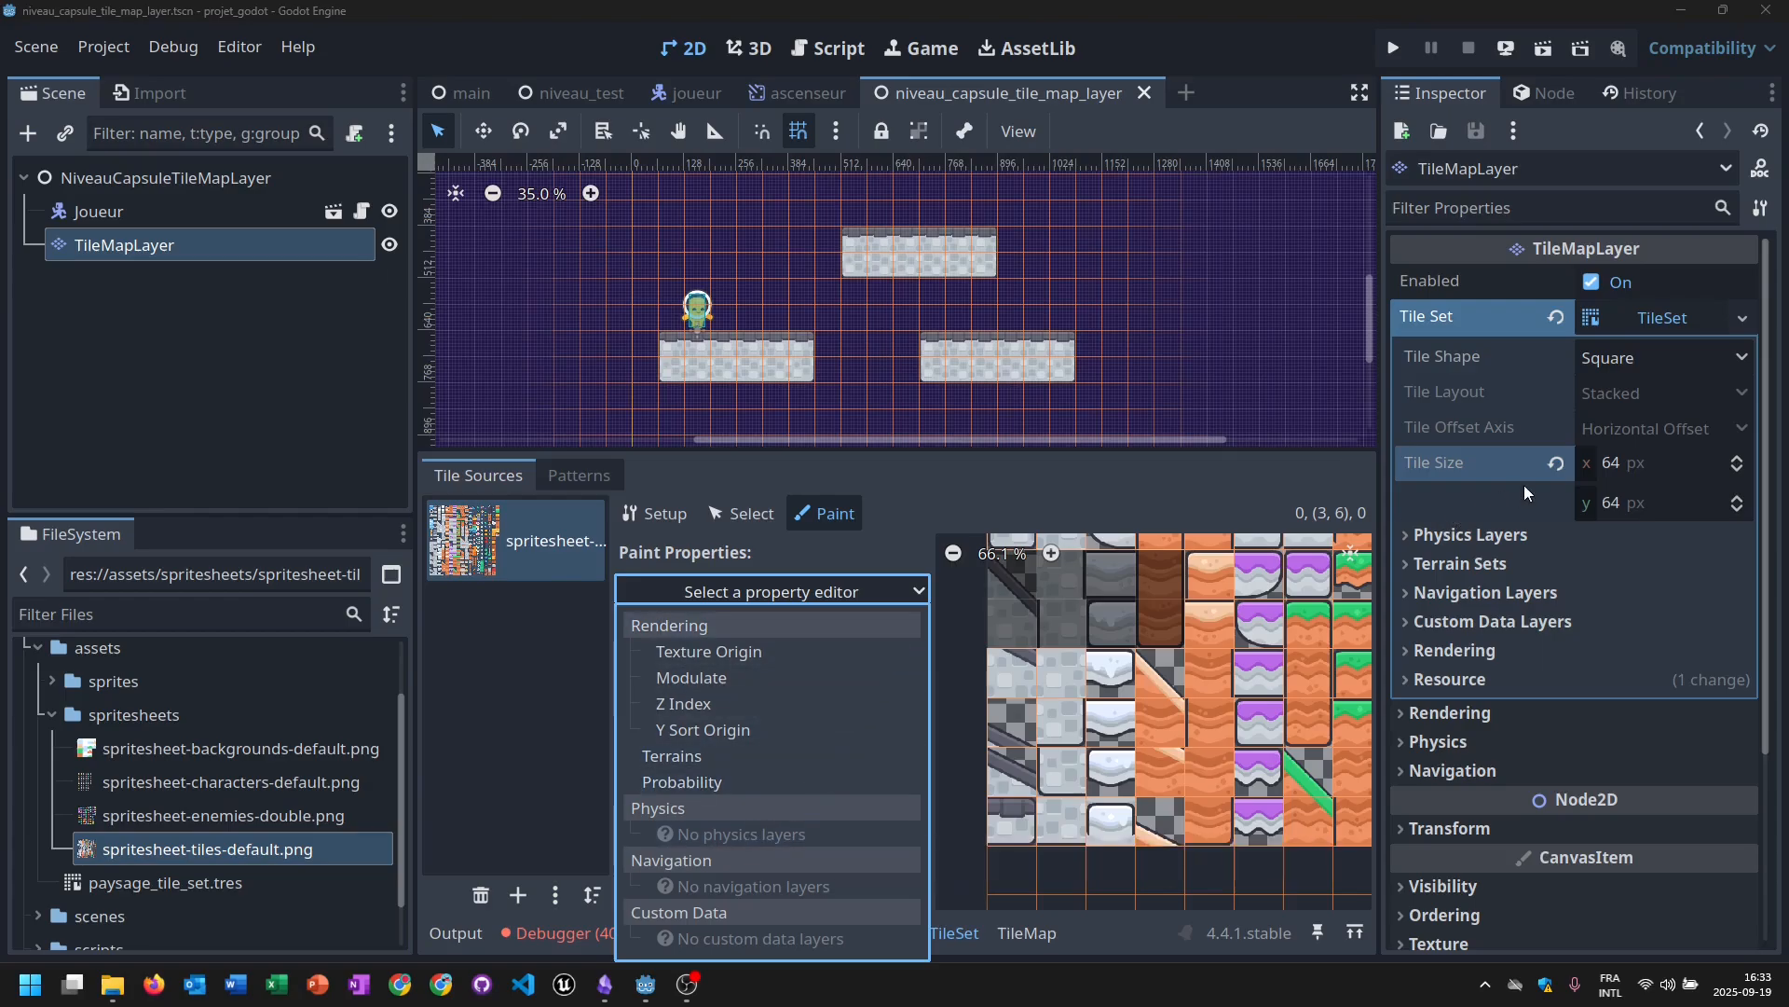
{"action": "left_click", "coordinate": [1645, 336]}
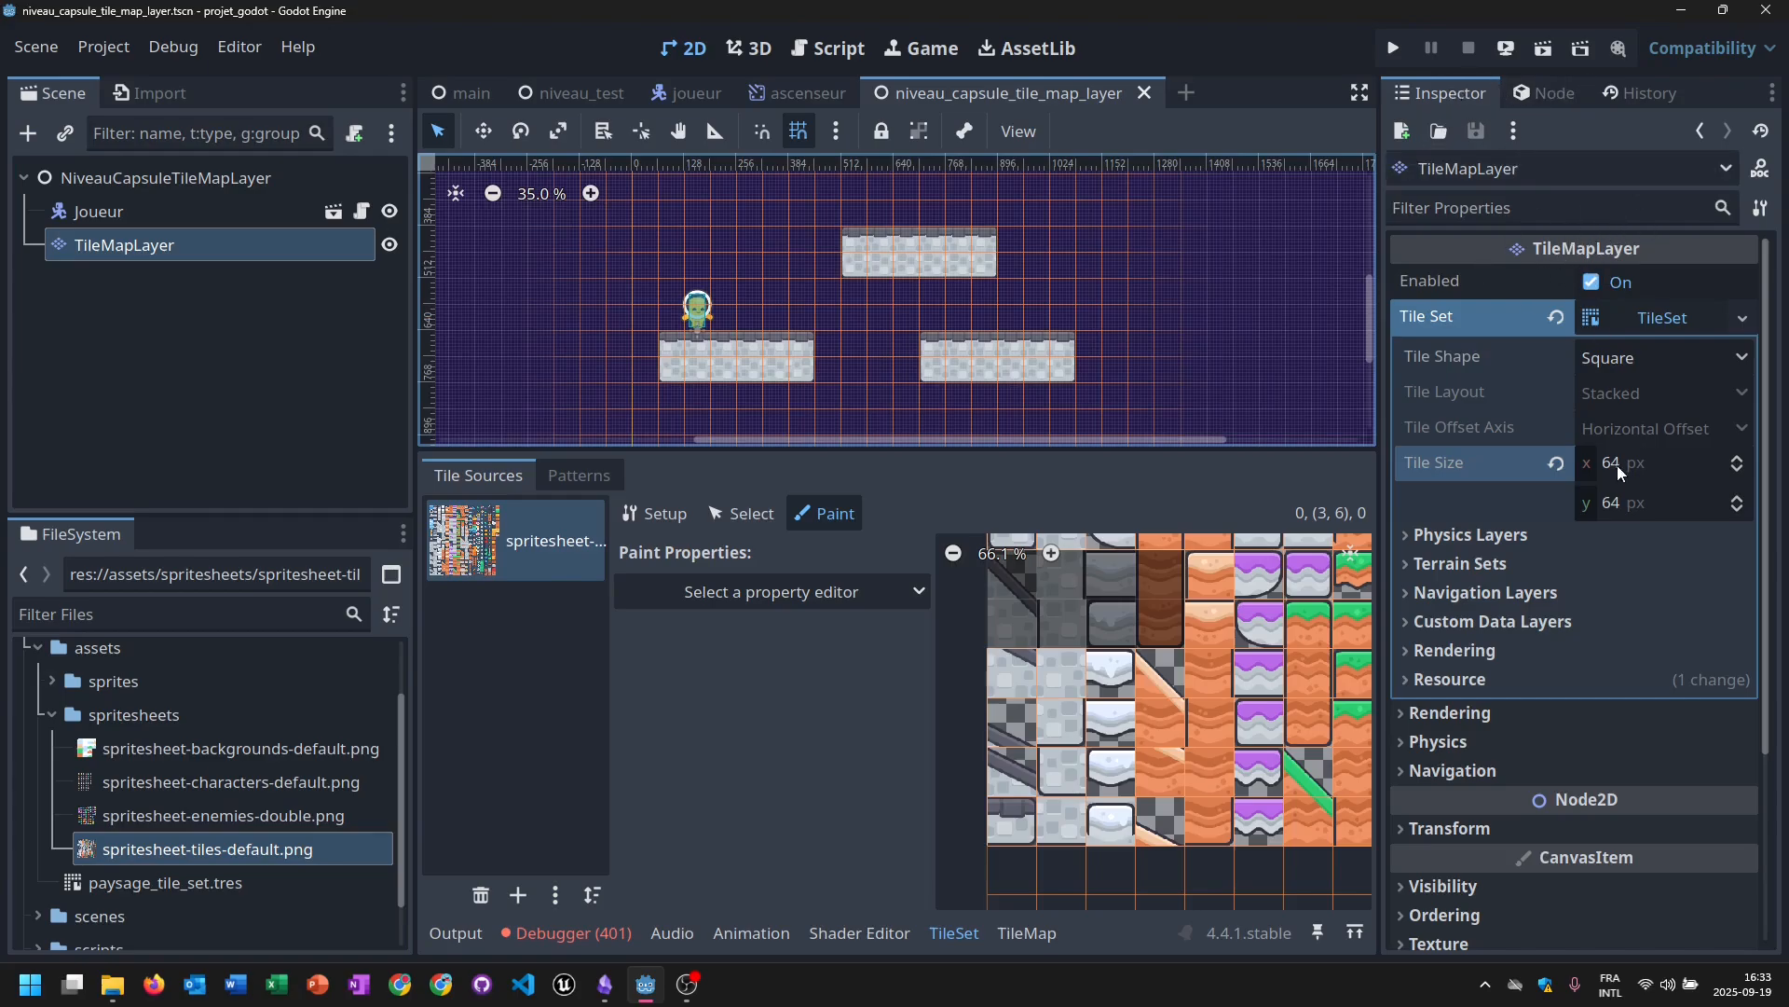
Add a physics layer to the TileSet and choose Physics Layer 0 as the property to paint on tiles.
{"action": "left_click", "coordinate": [1519, 535]}
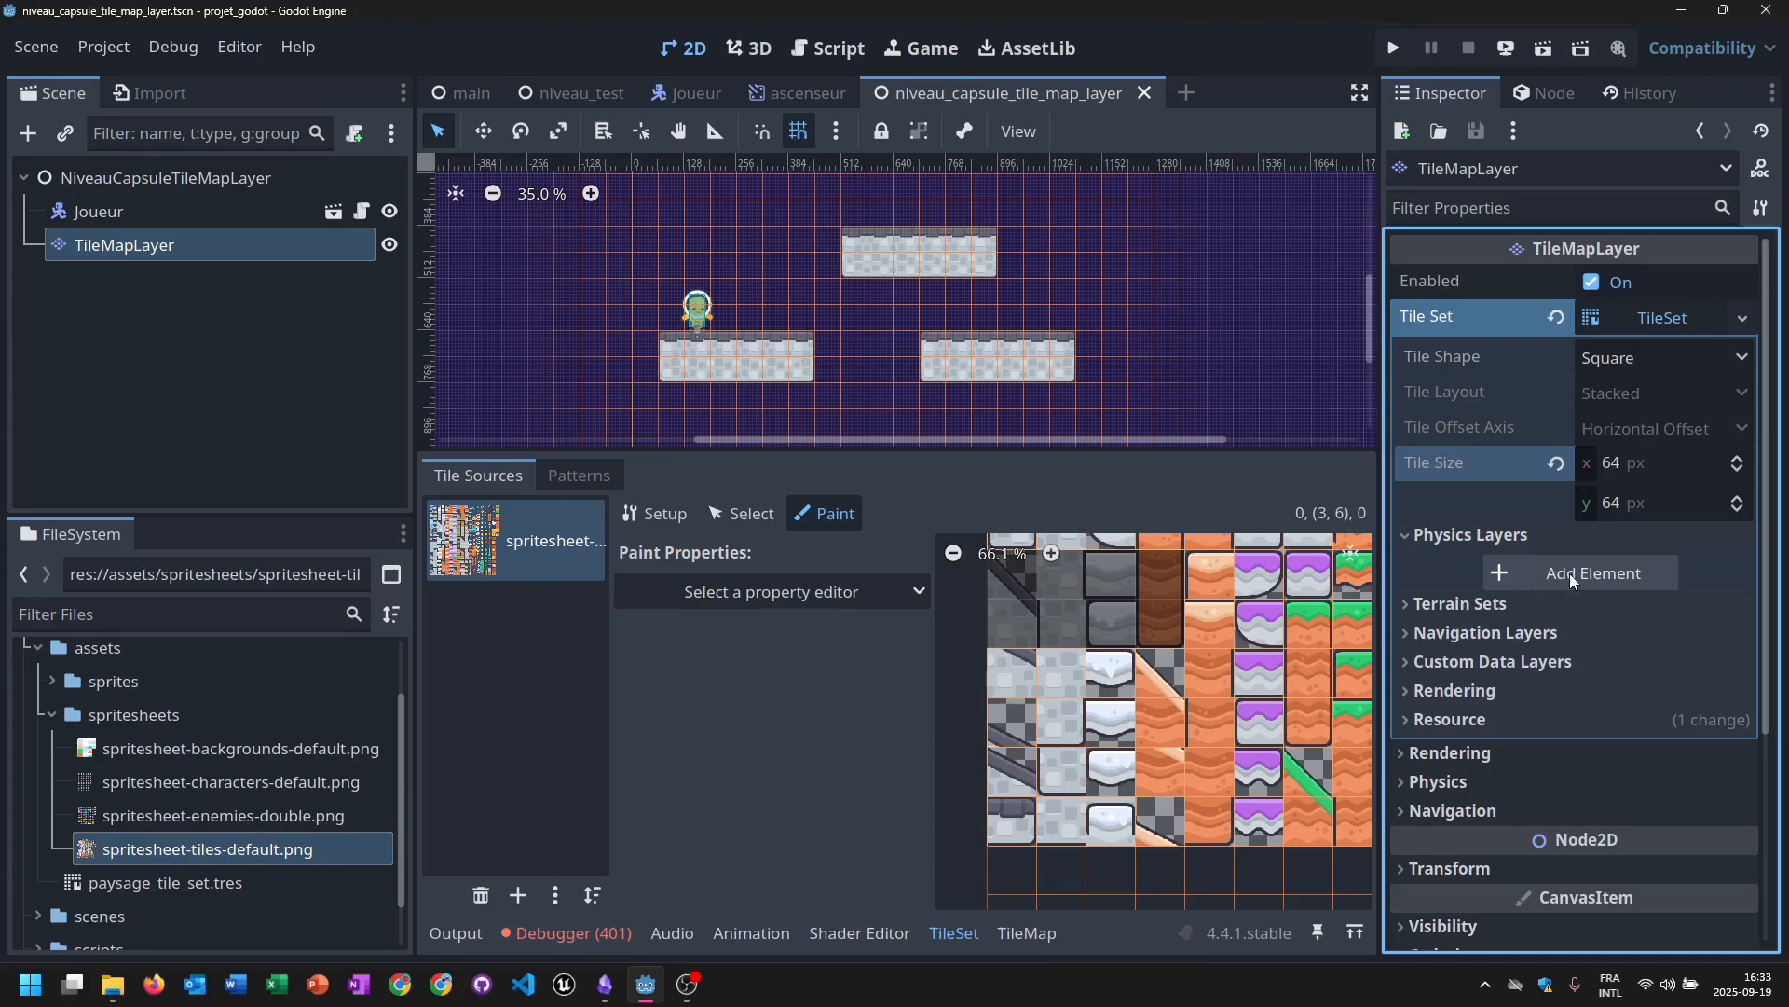
{"action": "left_click", "coordinate": [1533, 576]}
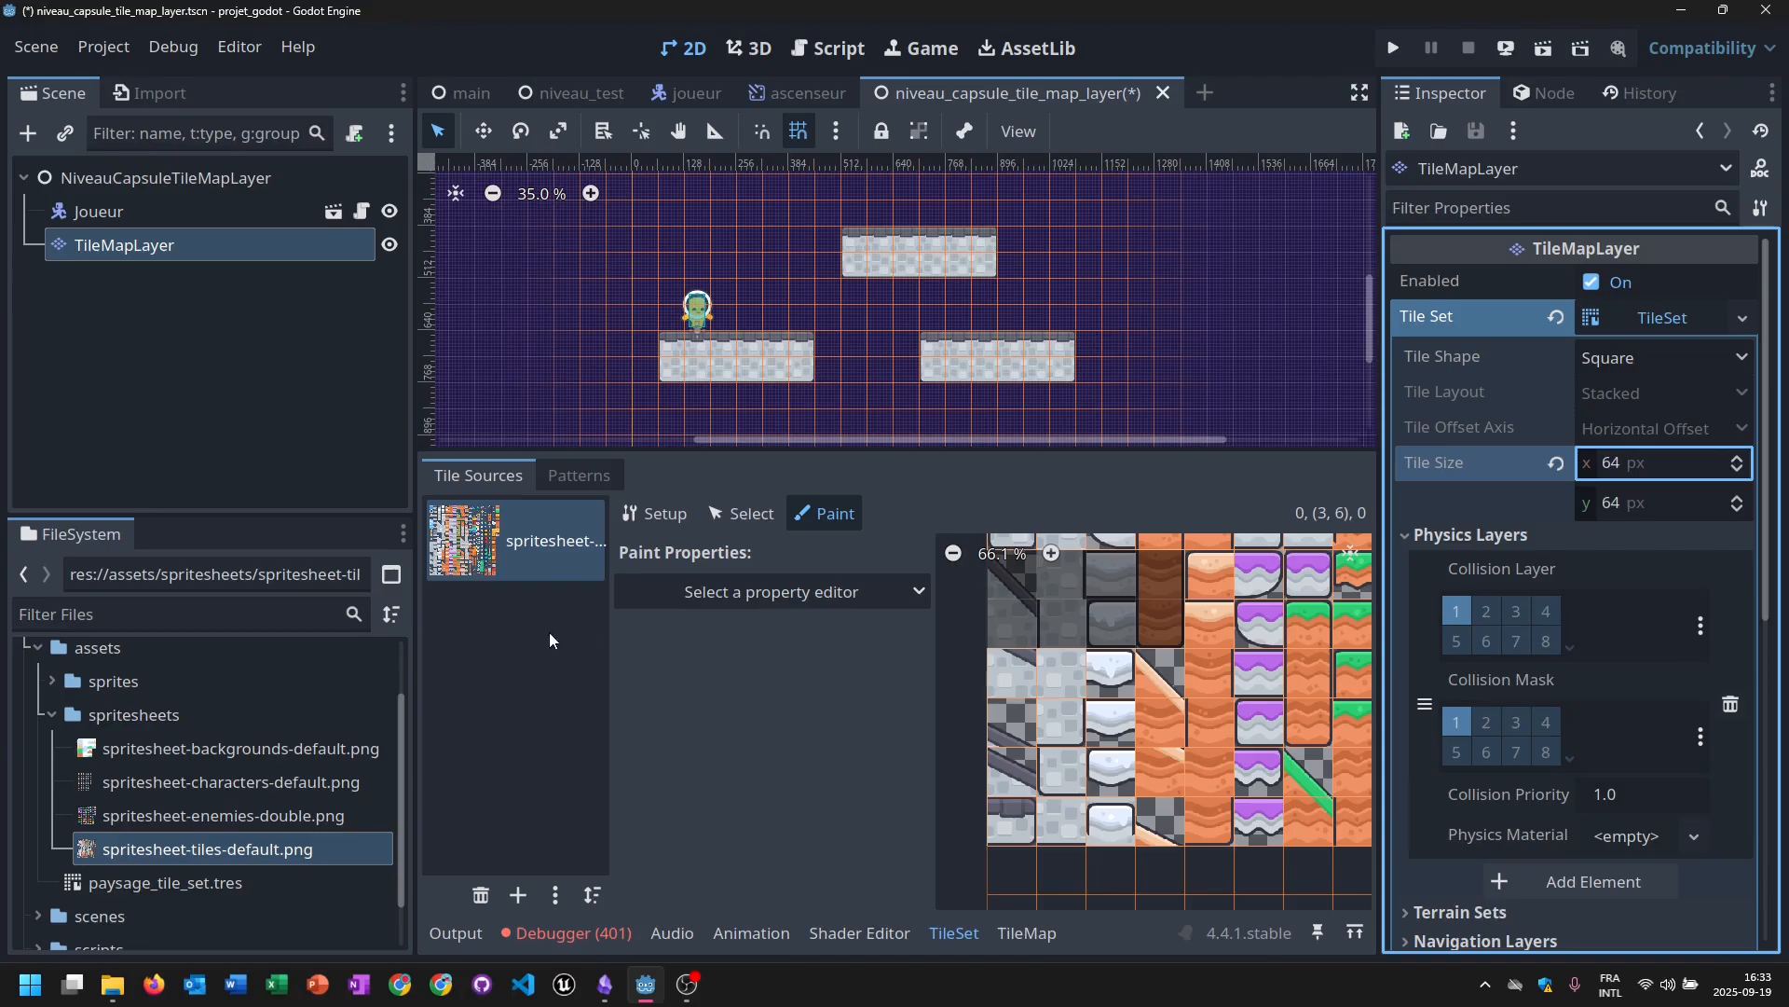
{"action": "left_click", "coordinate": [732, 601]}
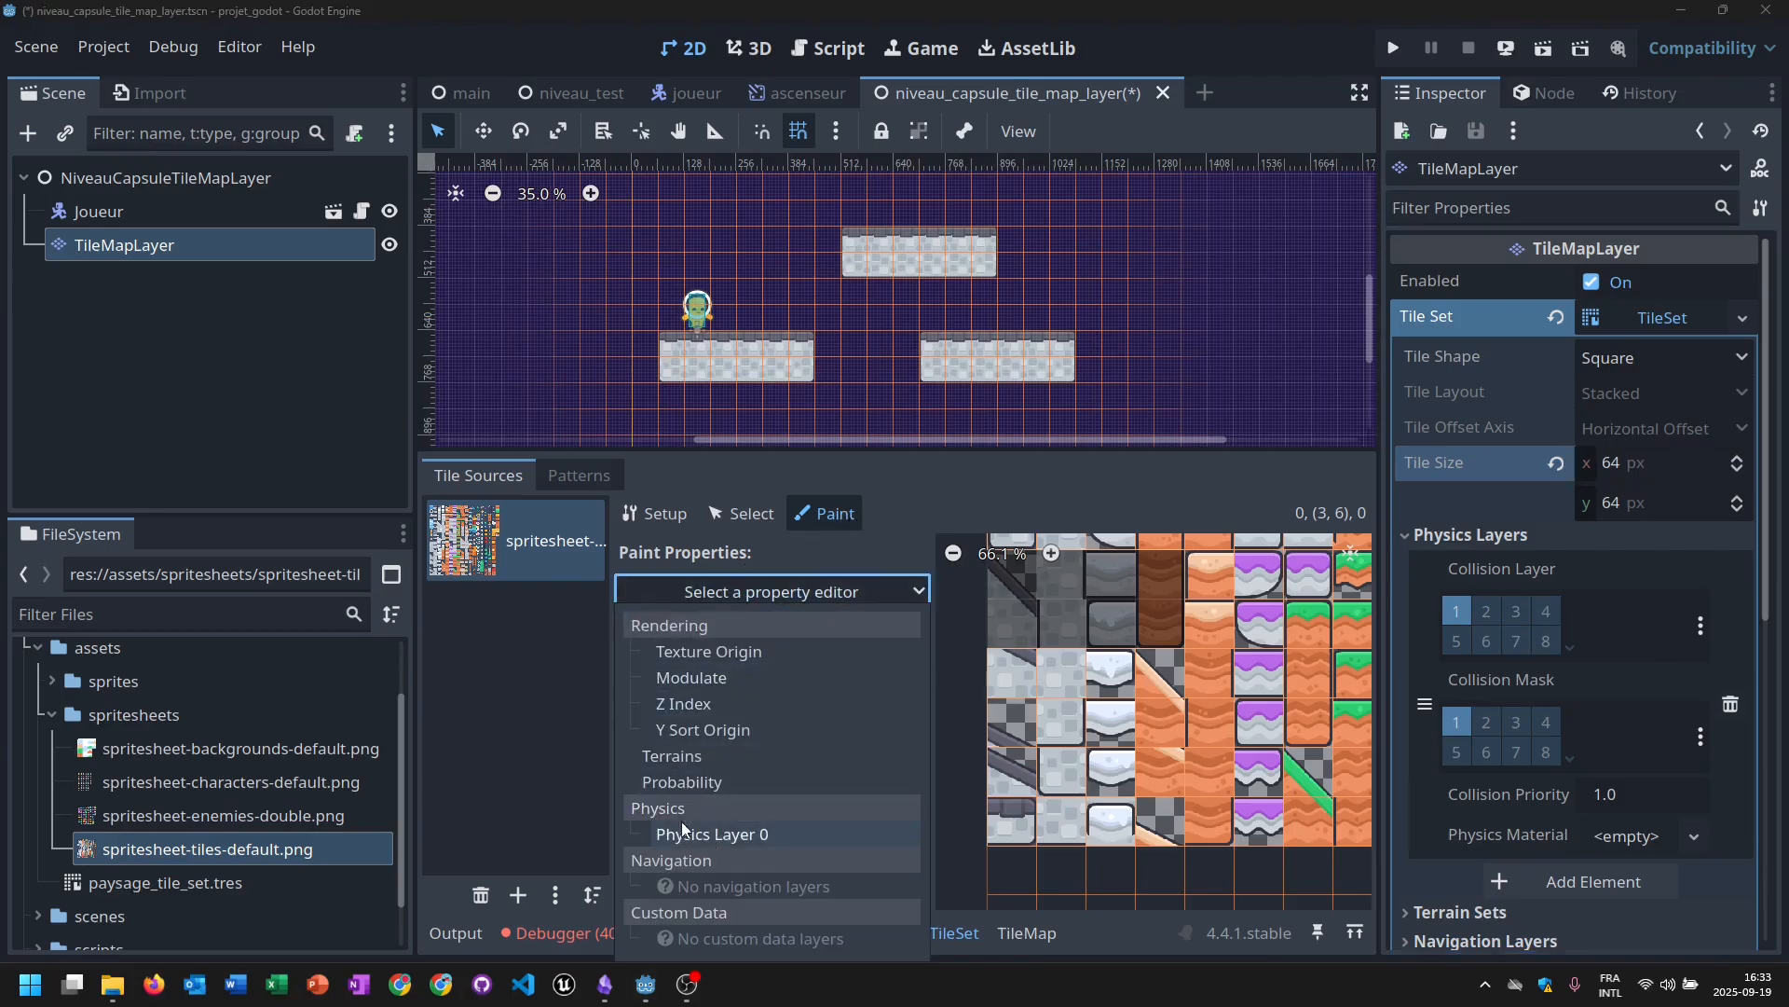
{"action": "left_click", "coordinate": [717, 834]}
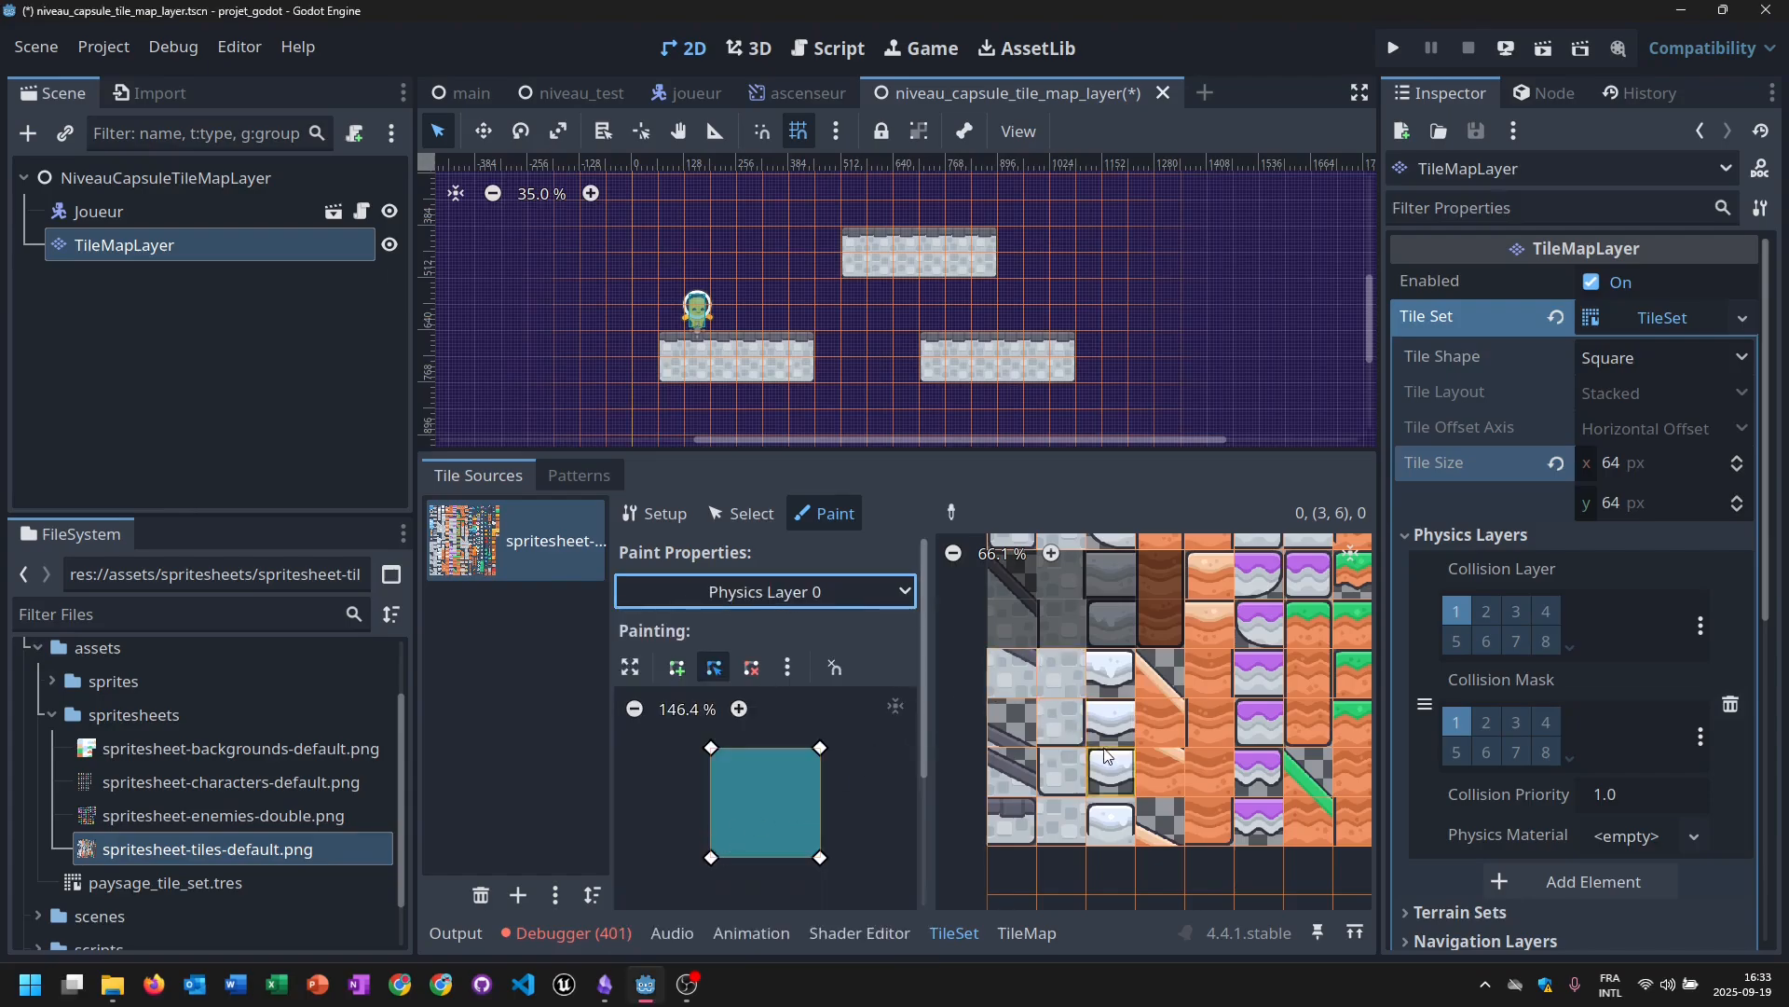
Look over the spritesheet's base tiles to find the ones that need collision shapes.
{"action": "scroll", "coordinate": [1100, 772], "scroll_direction": "up", "scroll_amount": 4}
{"action": "middle_click_drag", "start_coordinate": [1125, 605], "coordinate": [1153, 867]}
{"action": "scroll", "coordinate": [1139, 780], "scroll_direction": "down", "scroll_amount": 8}
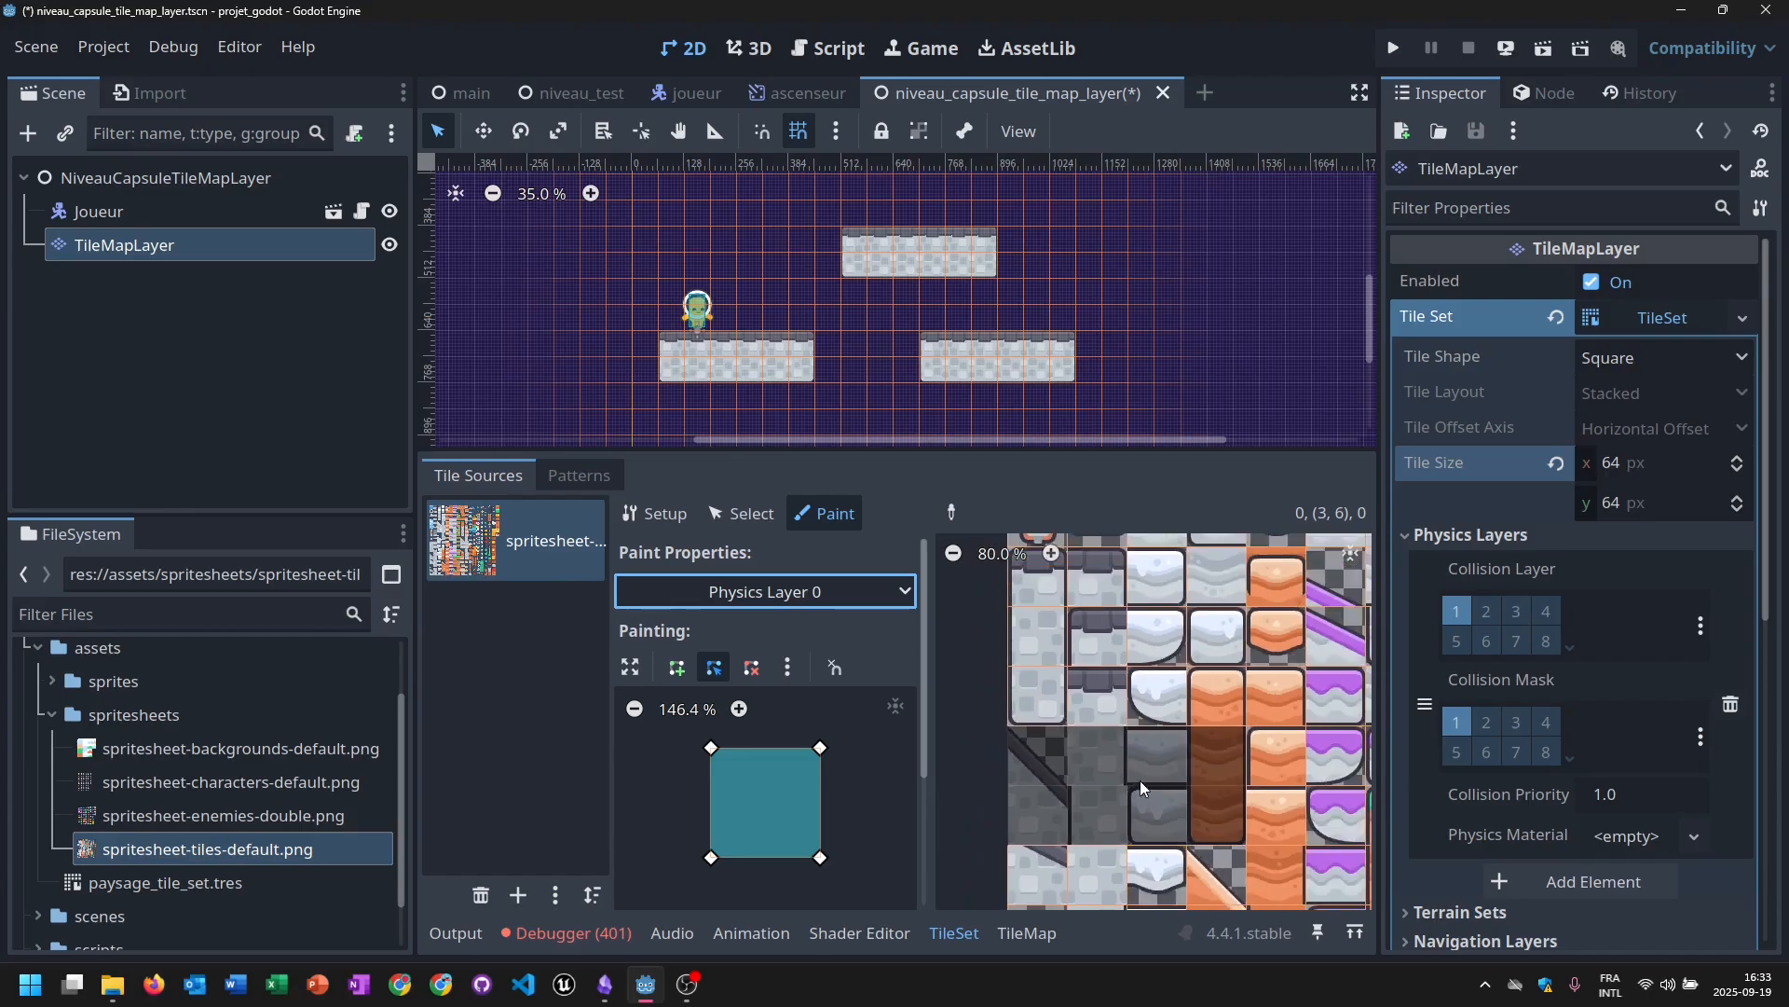
{"action": "scroll", "coordinate": [1135, 766], "scroll_direction": "down", "scroll_amount": 3}
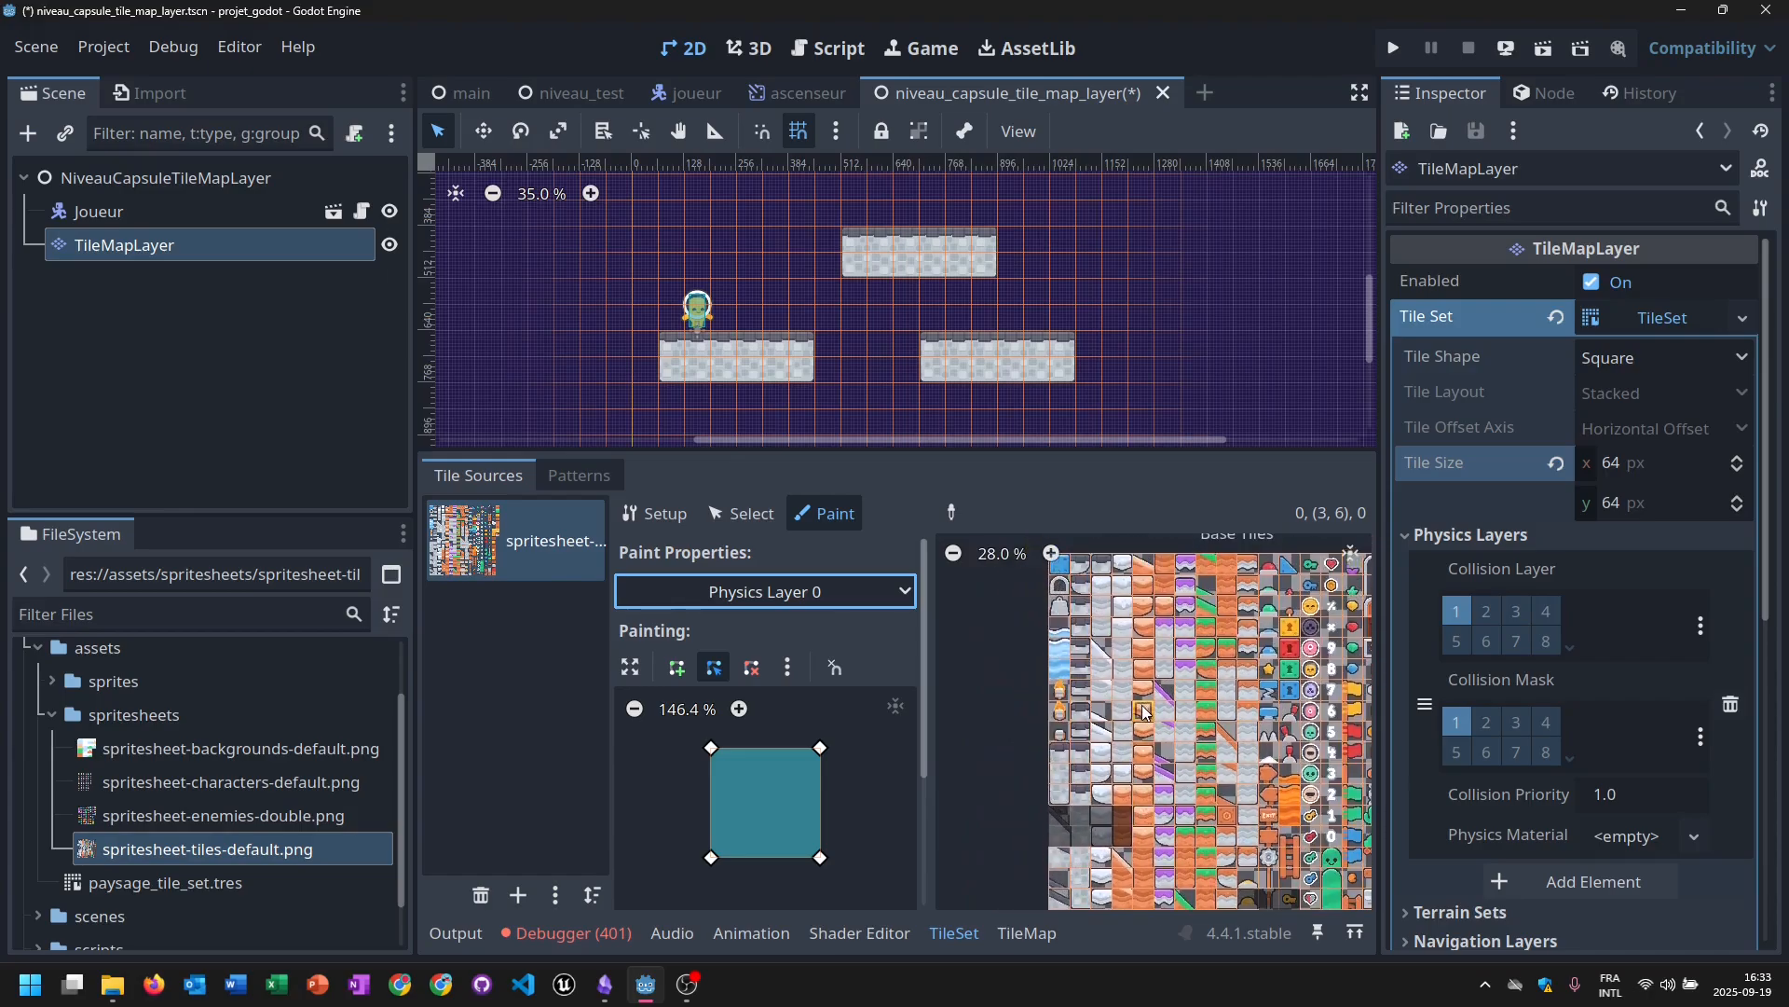
{"action": "scroll", "coordinate": [1141, 705], "scroll_direction": "up", "scroll_amount": 6}
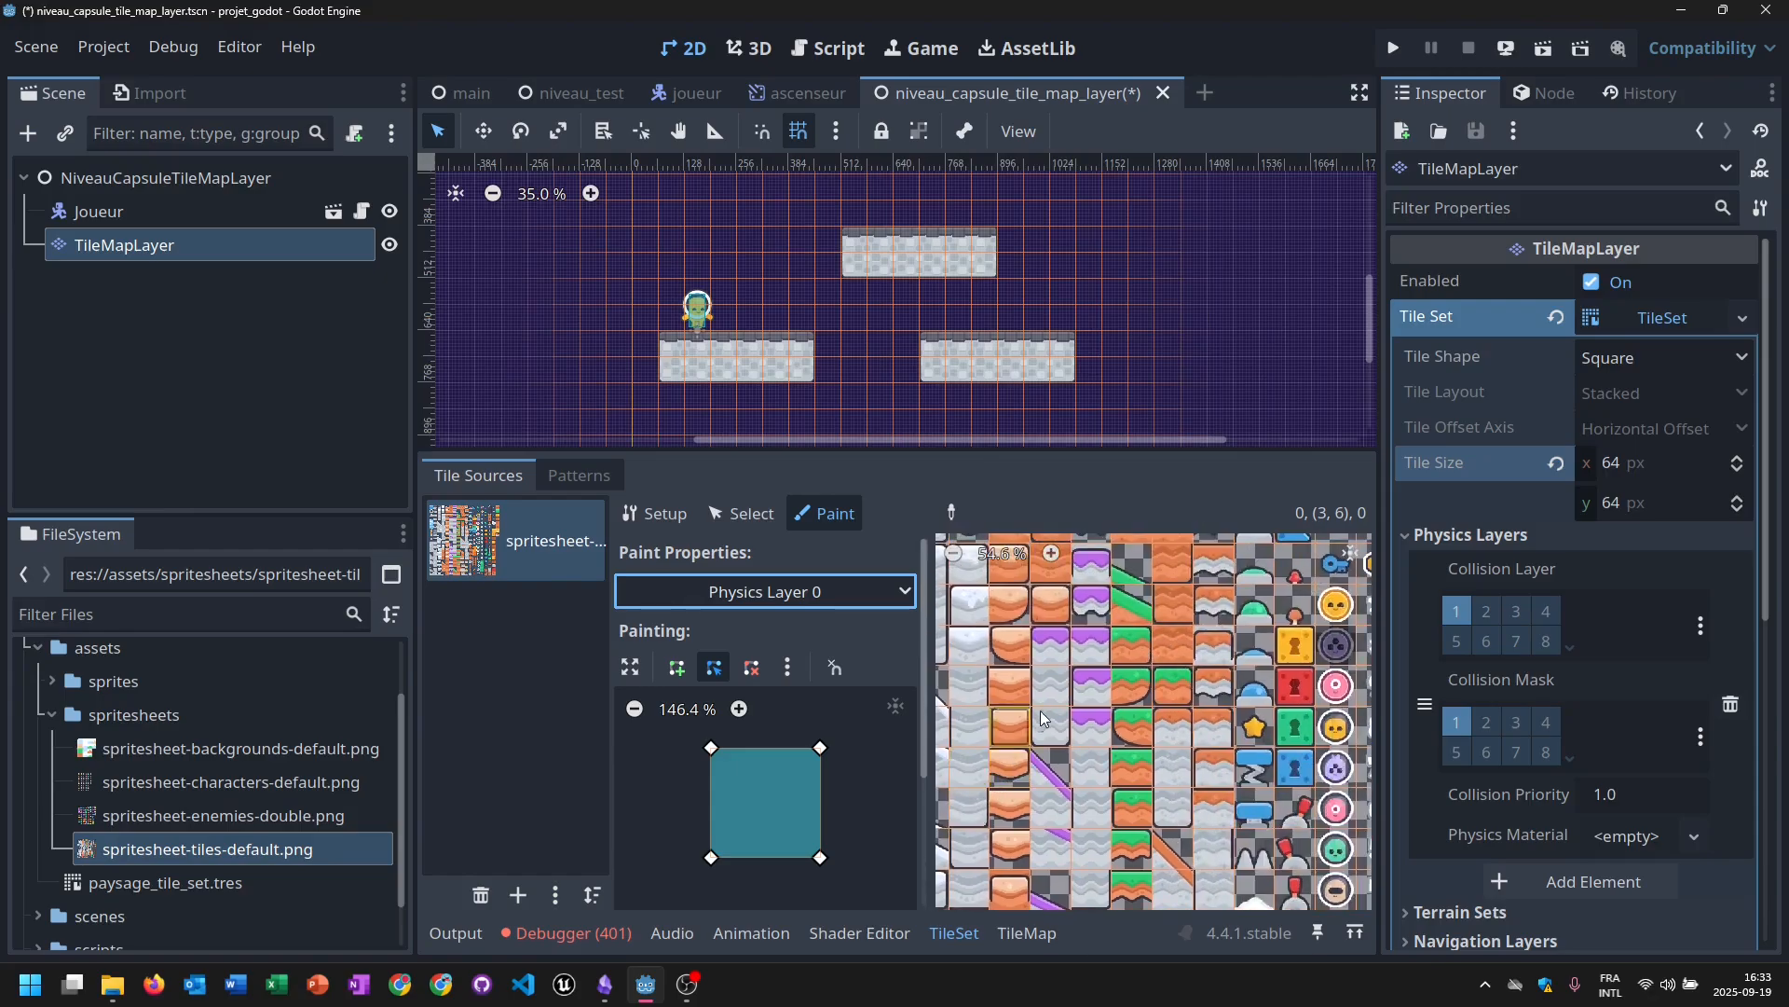
{"action": "middle_click_drag", "start_coordinate": [1043, 715], "coordinate": [1308, 729]}
{"action": "middle_click_drag", "start_coordinate": [1312, 639], "coordinate": [1202, 751]}
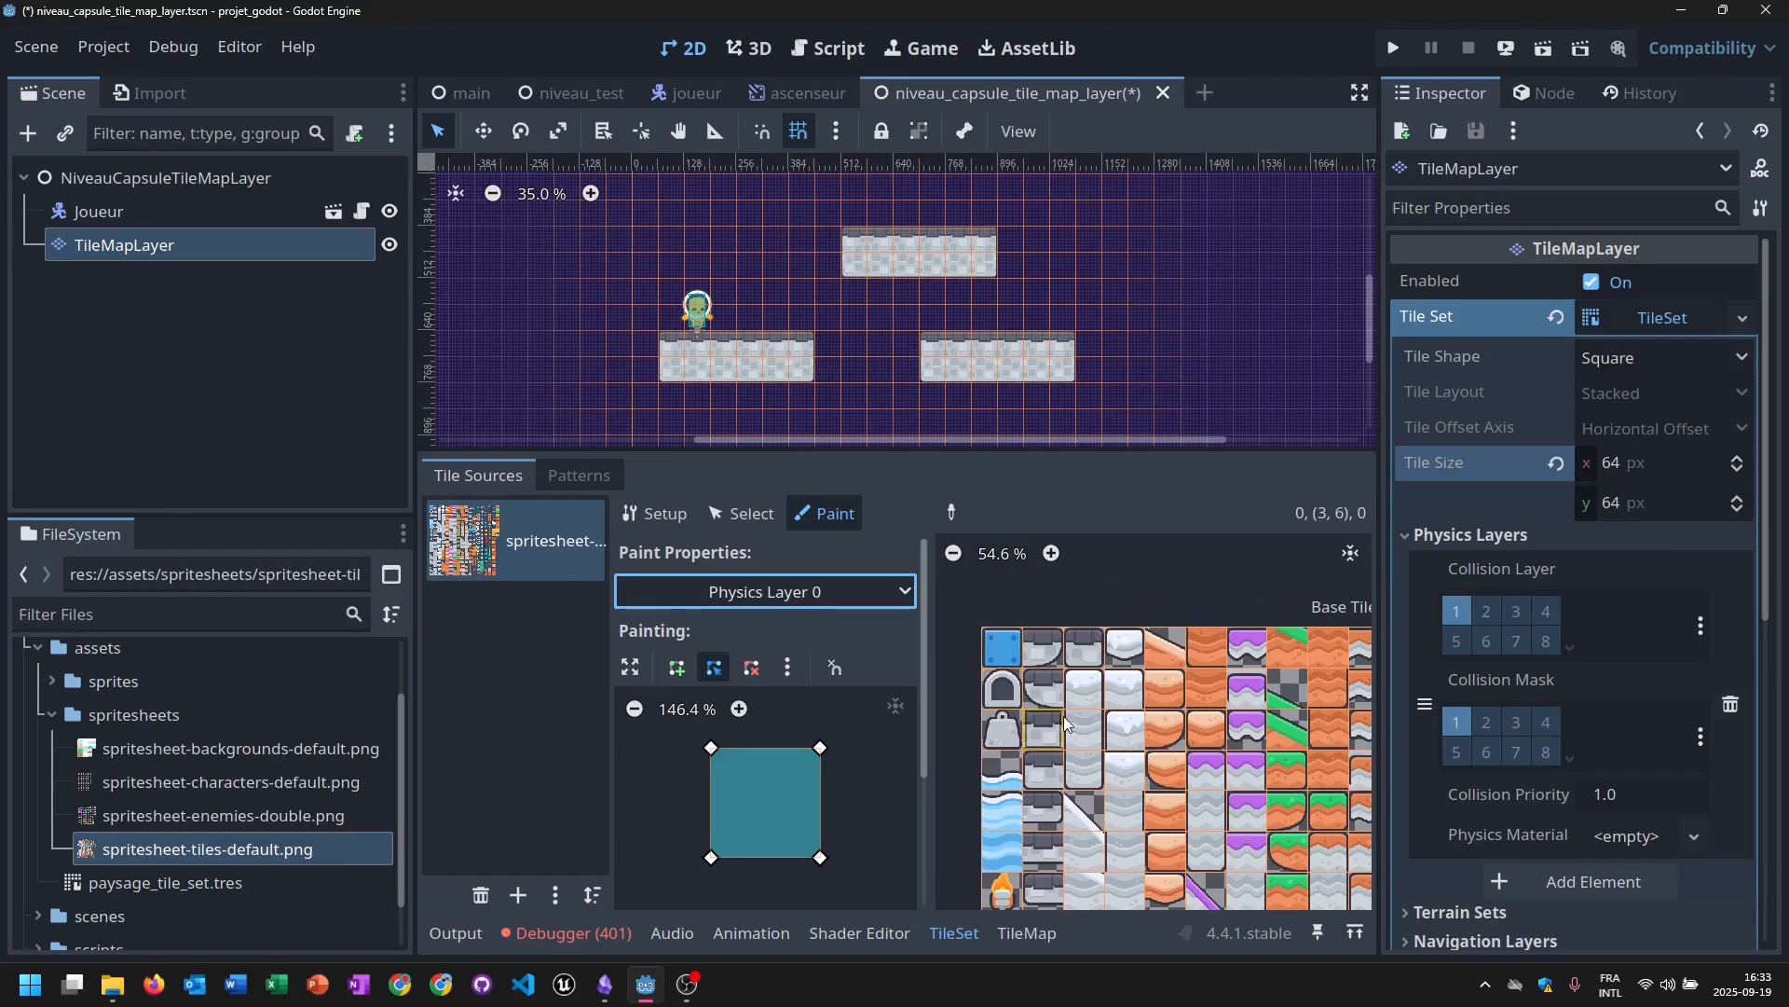
{"action": "middle_click_drag", "start_coordinate": [1135, 732], "coordinate": [1024, 687]}
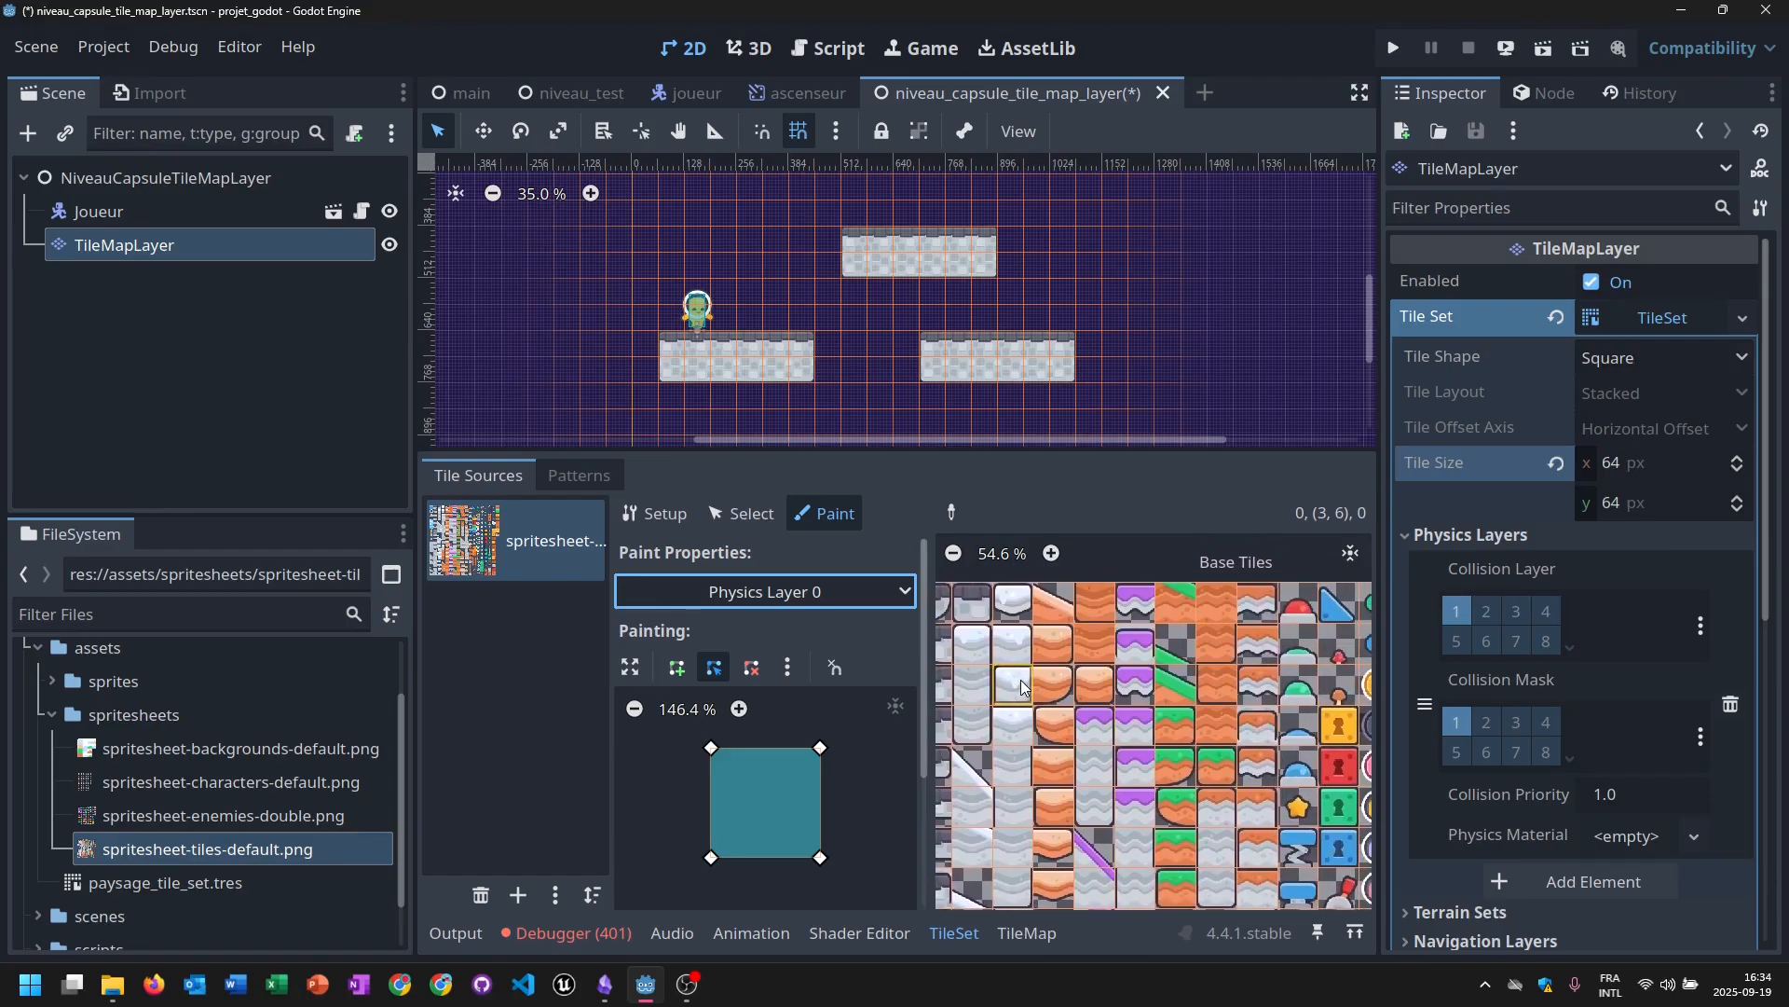
{"action": "scroll", "coordinate": [1176, 736], "scroll_direction": "down", "scroll_amount": 5}
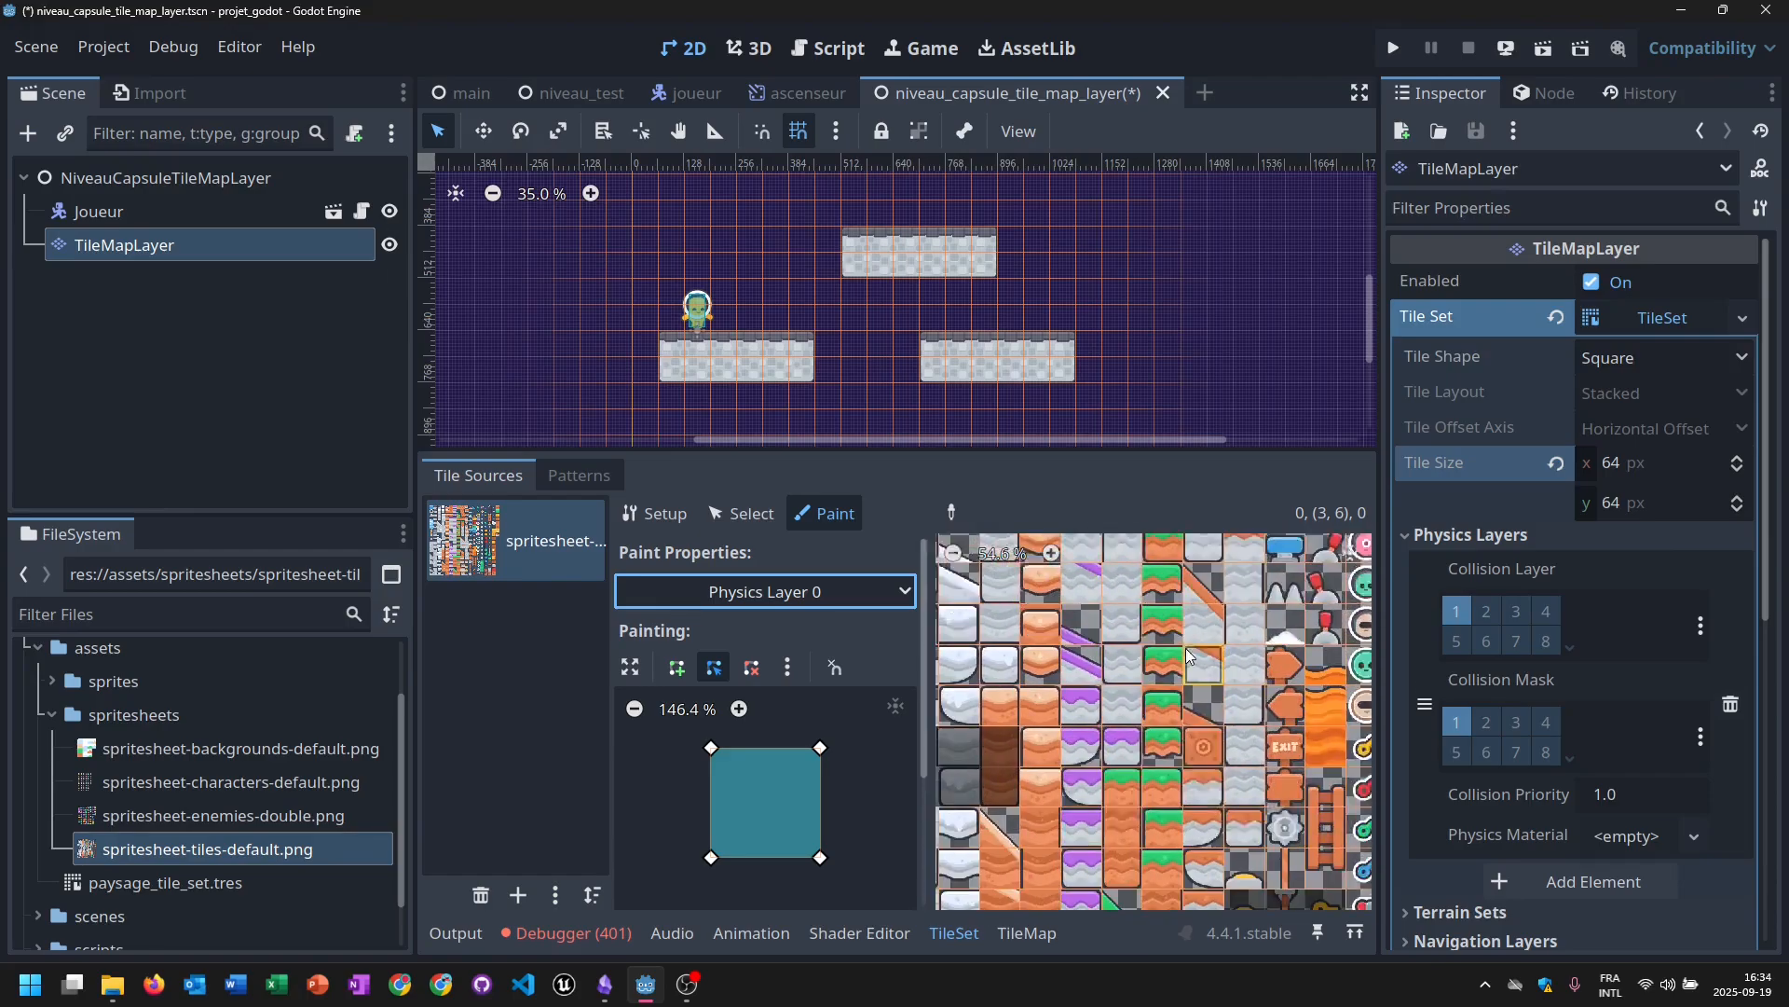
Paint the full-square collision polygon over the grey stone tiles in the first three columns of the atlas's lower part.
{"action": "middle_click_drag", "start_coordinate": [1199, 635], "coordinate": [1176, 865]}
{"action": "middle_click_drag", "start_coordinate": [1127, 713], "coordinate": [1303, 904]}
{"action": "scroll", "coordinate": [1186, 748], "scroll_direction": "down", "scroll_amount": 1}
{"action": "middle_click_drag", "start_coordinate": [1186, 747], "coordinate": [1153, 675]}
{"action": "mouse_move", "coordinate": [1053, 608]}
{"action": "left_mouse_down"}
{"action": "mouse_move", "coordinate": [1095, 685]}
{"action": "mouse_move", "coordinate": [1058, 676]}
{"action": "mouse_move", "coordinate": [1105, 613]}
{"action": "mouse_move", "coordinate": [1132, 688]}
{"action": "left_mouse_up"}
{"action": "left_click_drag", "start_coordinate": [1093, 787], "coordinate": [1095, 839]}
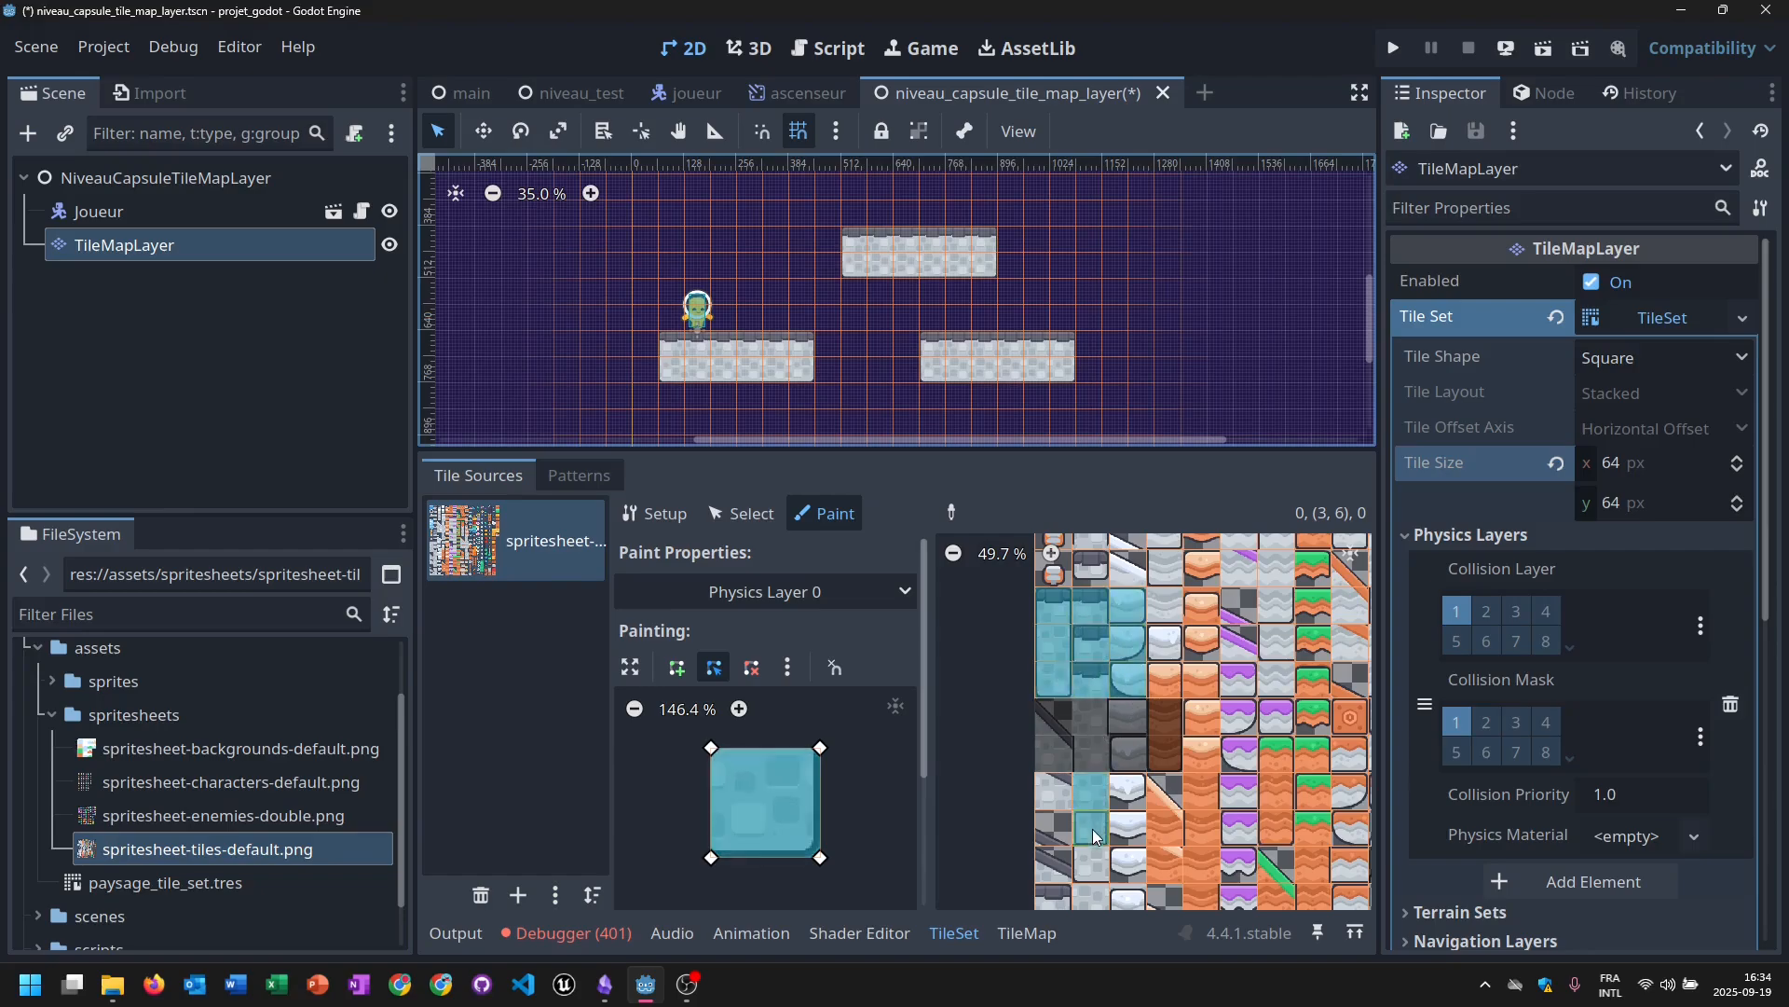
{"action": "middle_click_drag", "start_coordinate": [1104, 858], "coordinate": [1101, 731]}
{"action": "mouse_move", "coordinate": [1061, 744]}
{"action": "left_mouse_down"}
{"action": "mouse_move", "coordinate": [1067, 774]}
{"action": "mouse_move", "coordinate": [1102, 729]}
{"action": "mouse_move", "coordinate": [1125, 741]}
{"action": "mouse_move", "coordinate": [1085, 772]}
{"action": "left_mouse_up"}
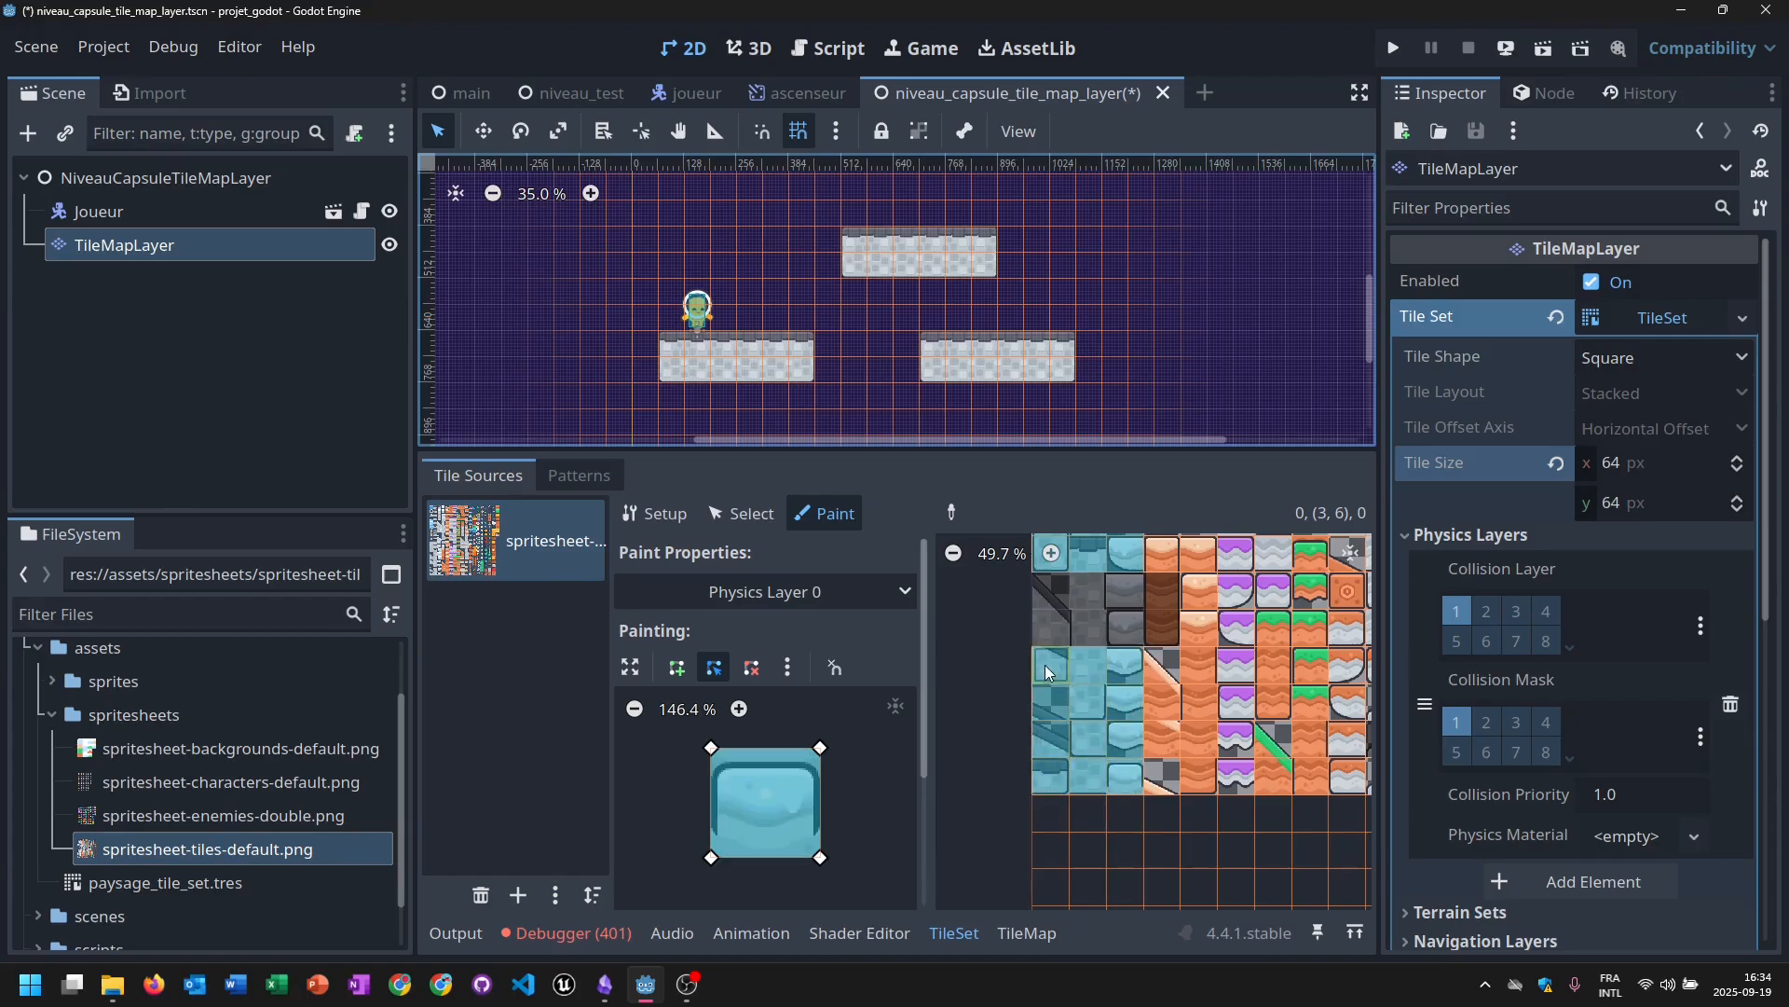
Paint the full-square collision polygon over the upper part of the atlas's second and third columns.
{"action": "scroll", "coordinate": [1090, 699], "scroll_direction": "up", "scroll_amount": 2}
{"action": "middle_click_drag", "start_coordinate": [1131, 690], "coordinate": [1122, 823]}
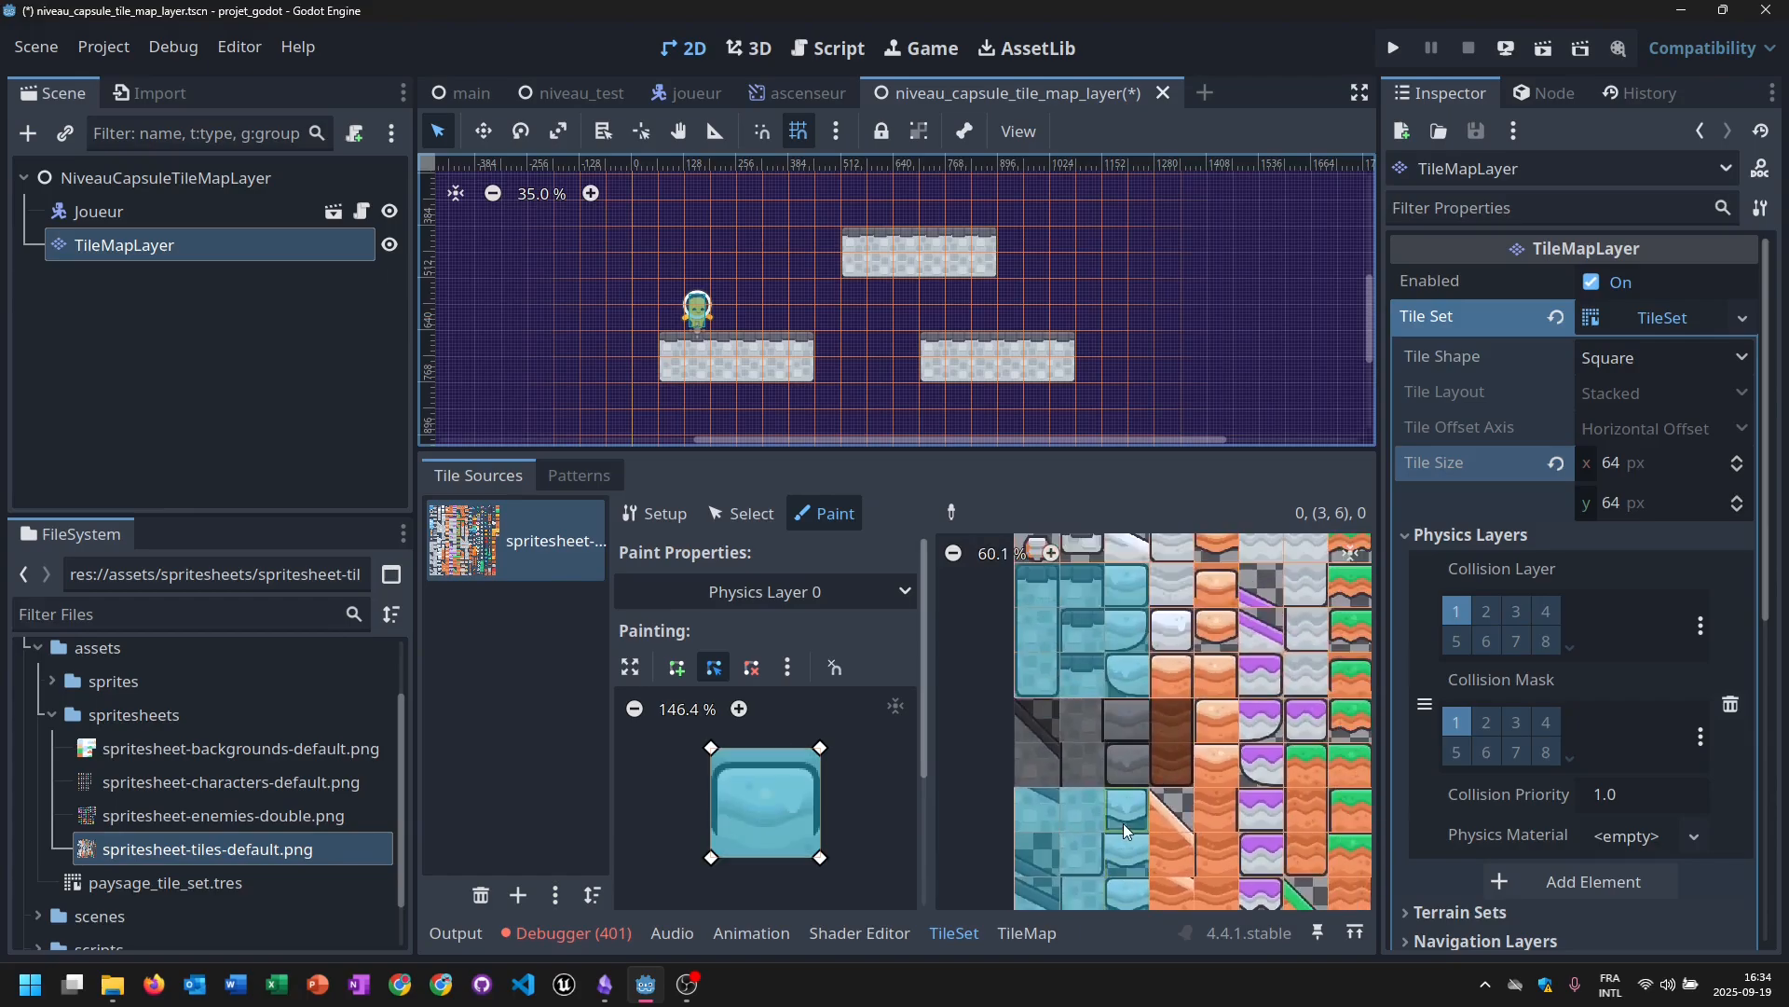
{"action": "scroll", "coordinate": [1122, 824], "scroll_direction": "down", "scroll_amount": 4}
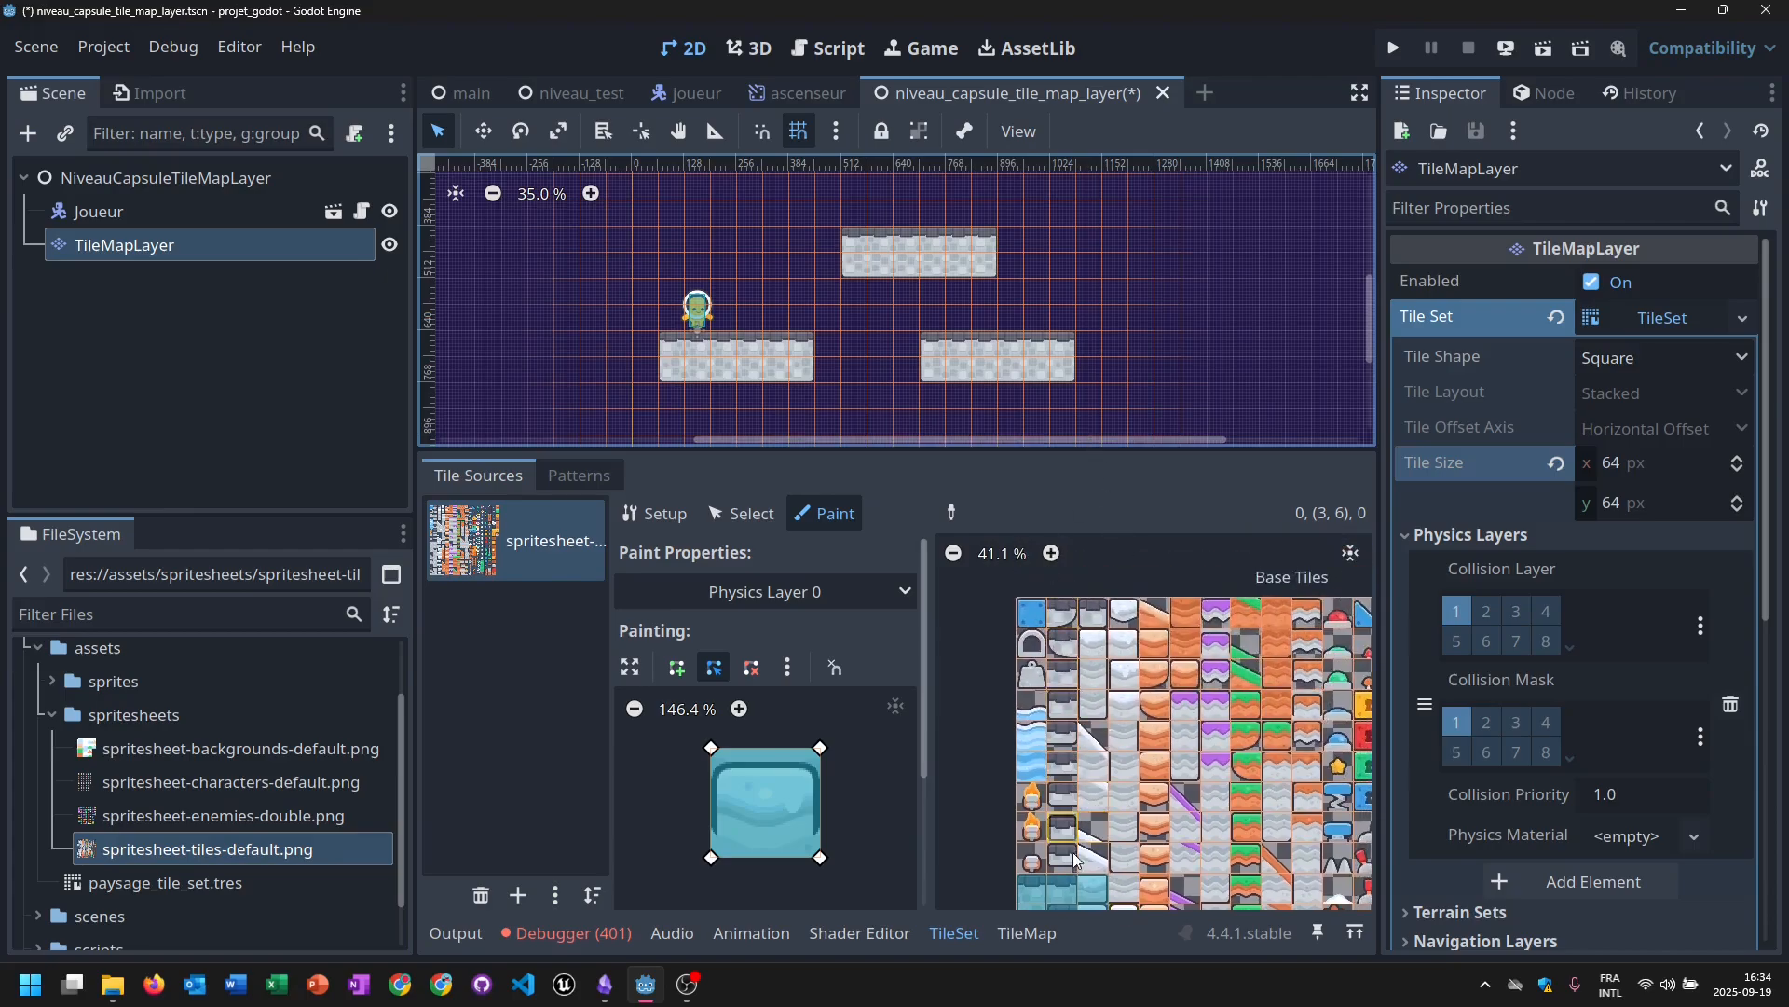
{"action": "mouse_move", "coordinate": [1074, 861]}
{"action": "left_mouse_down"}
{"action": "mouse_move", "coordinate": [1061, 623]}
{"action": "mouse_move", "coordinate": [1098, 615]}
{"action": "mouse_move", "coordinate": [1107, 857]}
{"action": "mouse_move", "coordinate": [1104, 818]}
{"action": "left_mouse_up"}
Reshape the collision polygon into triangles matching the steep slope tile and the low gentle slope tile in the third column, and paint them.
{"action": "scroll", "coordinate": [1061, 623], "scroll_direction": "up", "scroll_amount": 1}
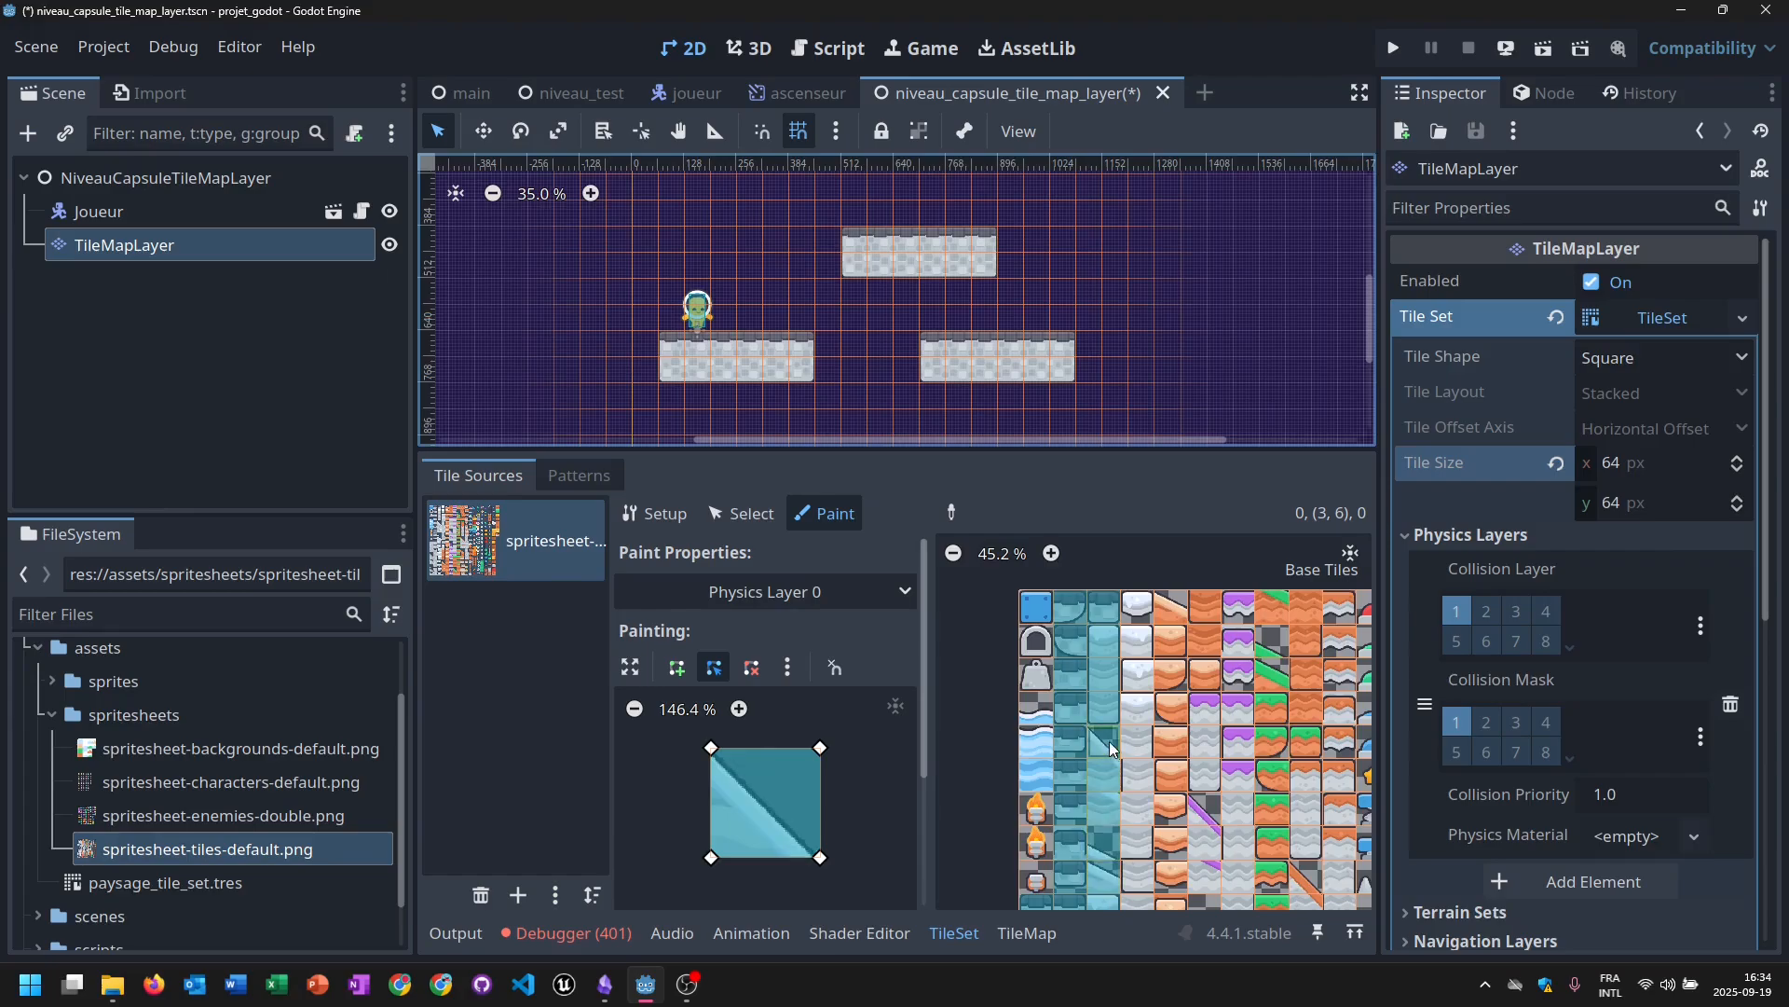
{"action": "left_click_drag", "start_coordinate": [821, 749], "coordinate": [770, 805]}
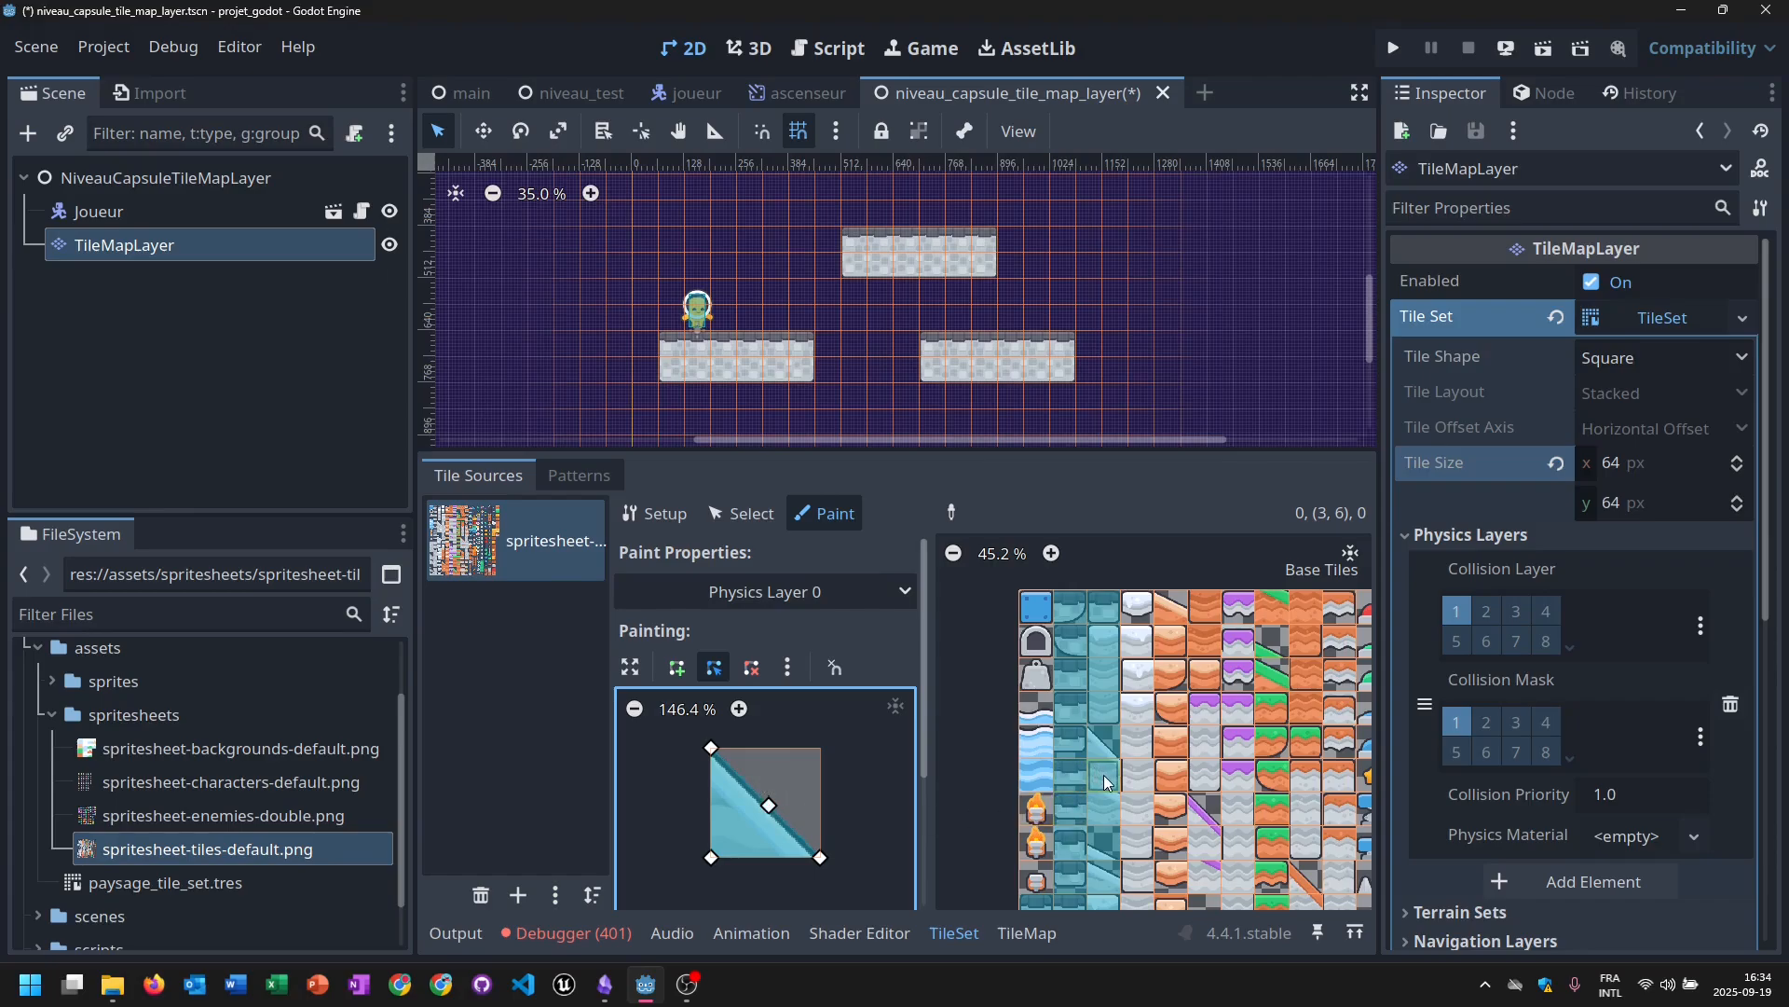
{"action": "left_click", "coordinate": [1104, 845]}
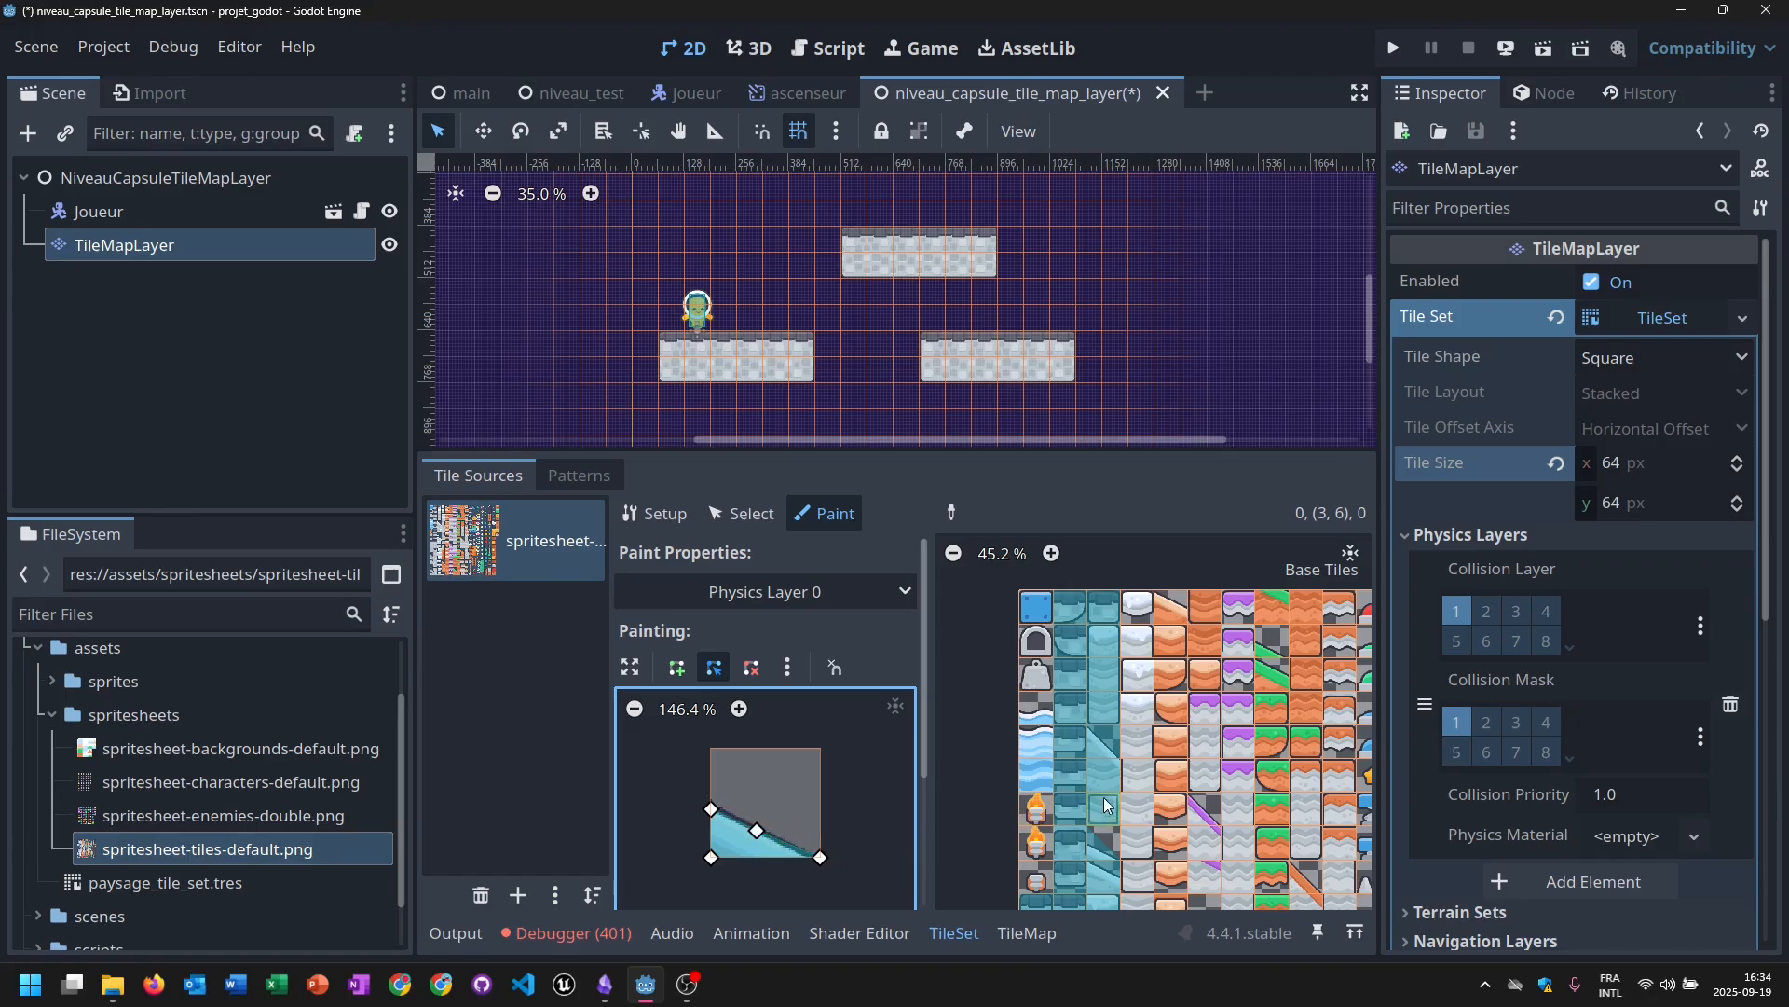
Reshape the collision polygon to follow the higher half of the gentle slope in the third column, from the upper-left corner to mid-height at right.
{"action": "middle_click_drag", "start_coordinate": [1113, 846], "coordinate": [1100, 721]}
{"action": "left_click", "coordinate": [1091, 751]}
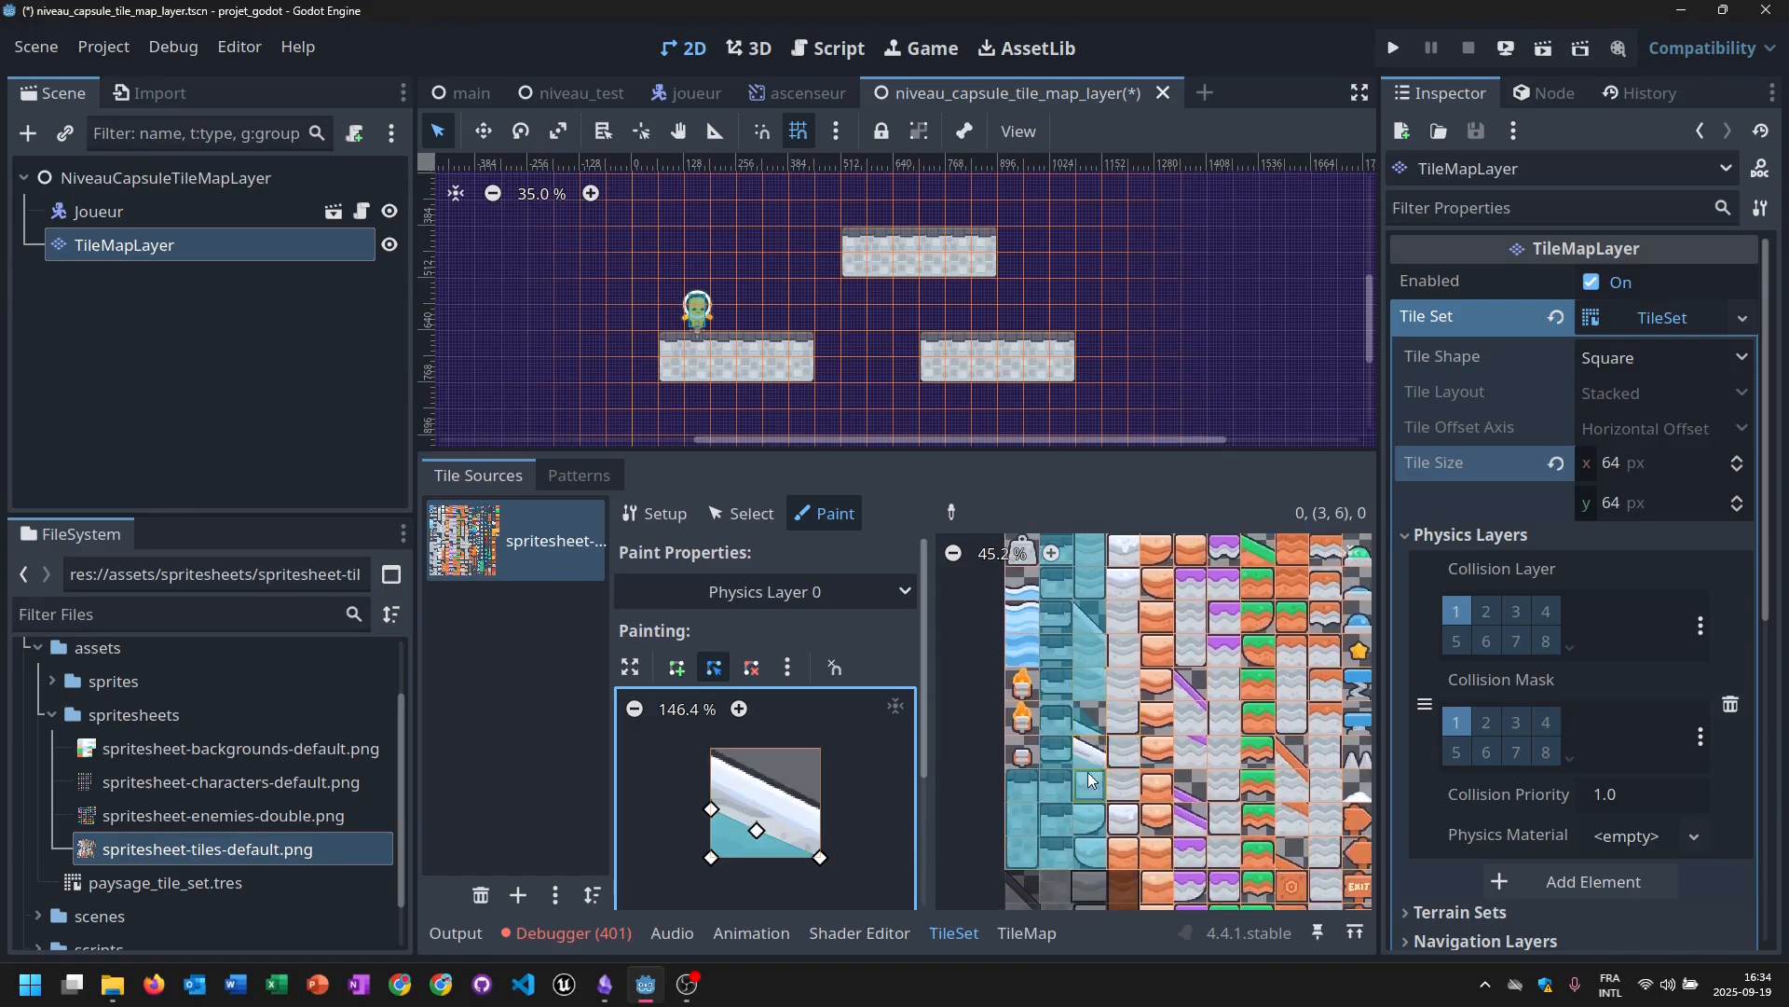
{"action": "left_click", "coordinate": [1094, 756]}
{"action": "left_click_drag", "start_coordinate": [711, 811], "coordinate": [709, 751]}
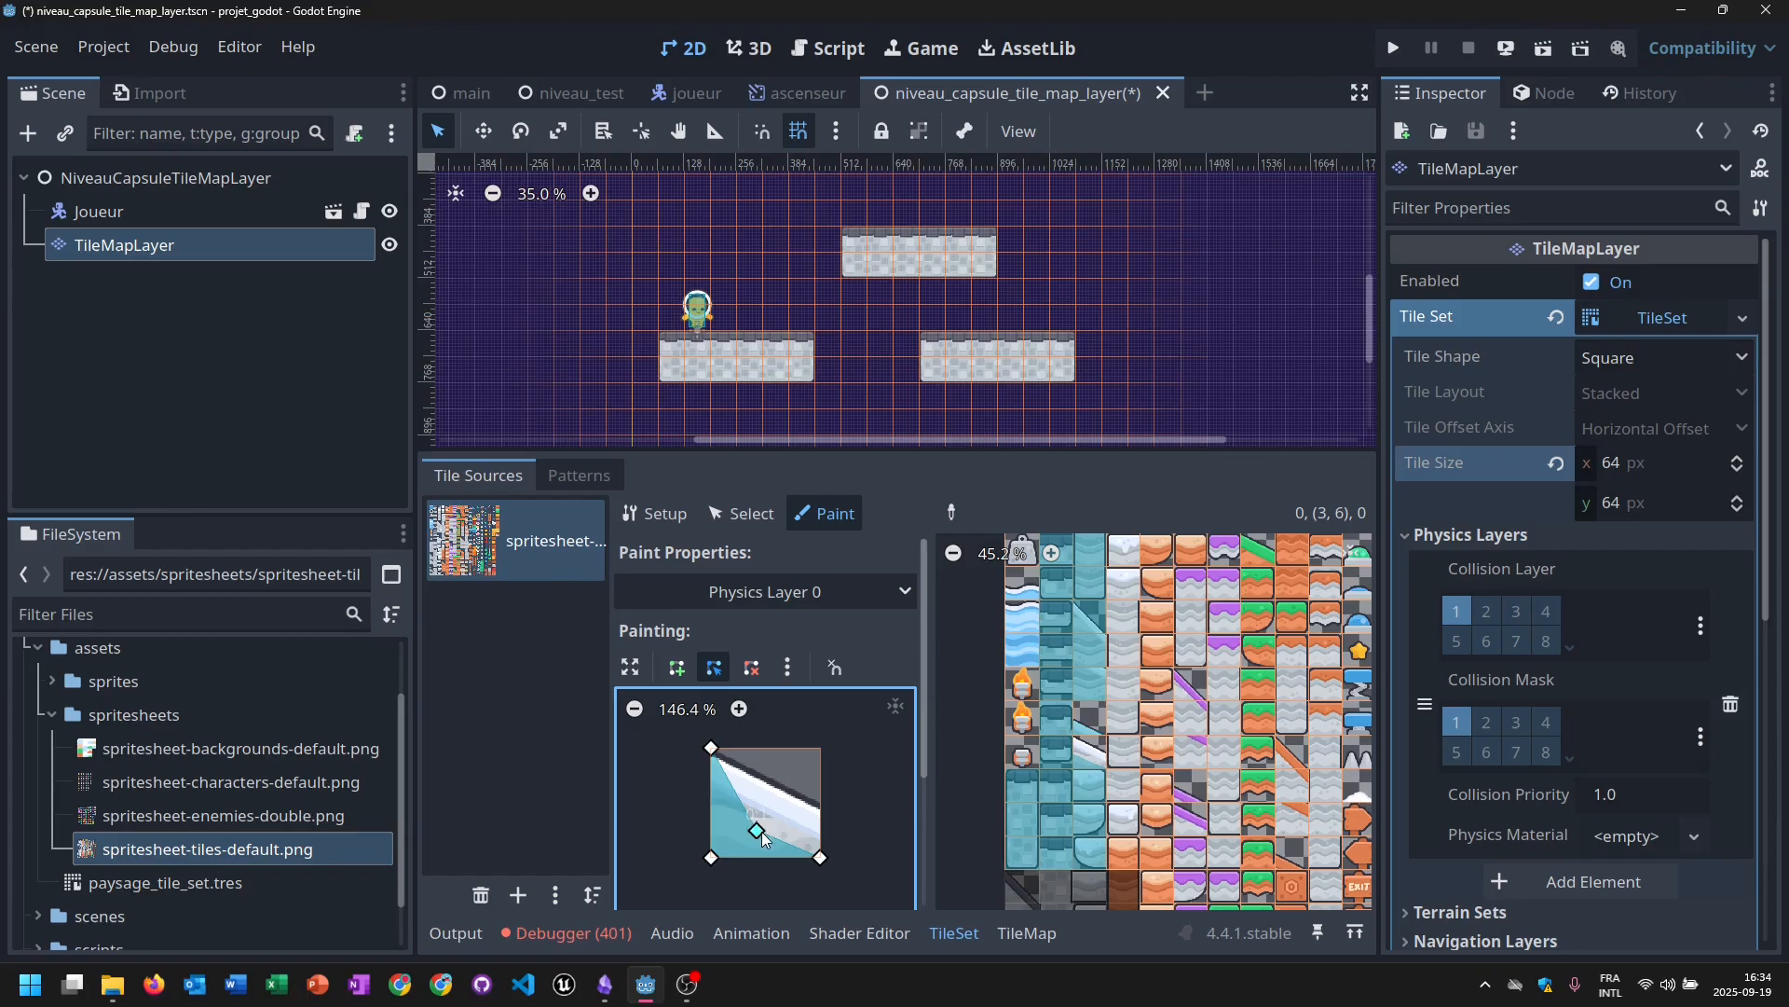
{"action": "left_click_drag", "start_coordinate": [759, 831], "coordinate": [769, 776]}
{"action": "mouse_move", "coordinate": [822, 858]}
{"action": "left_mouse_down"}
{"action": "mouse_move", "coordinate": [821, 800]}
{"action": "mouse_move", "coordinate": [818, 873]}
{"action": "mouse_move", "coordinate": [825, 855]}
{"action": "left_mouse_up"}
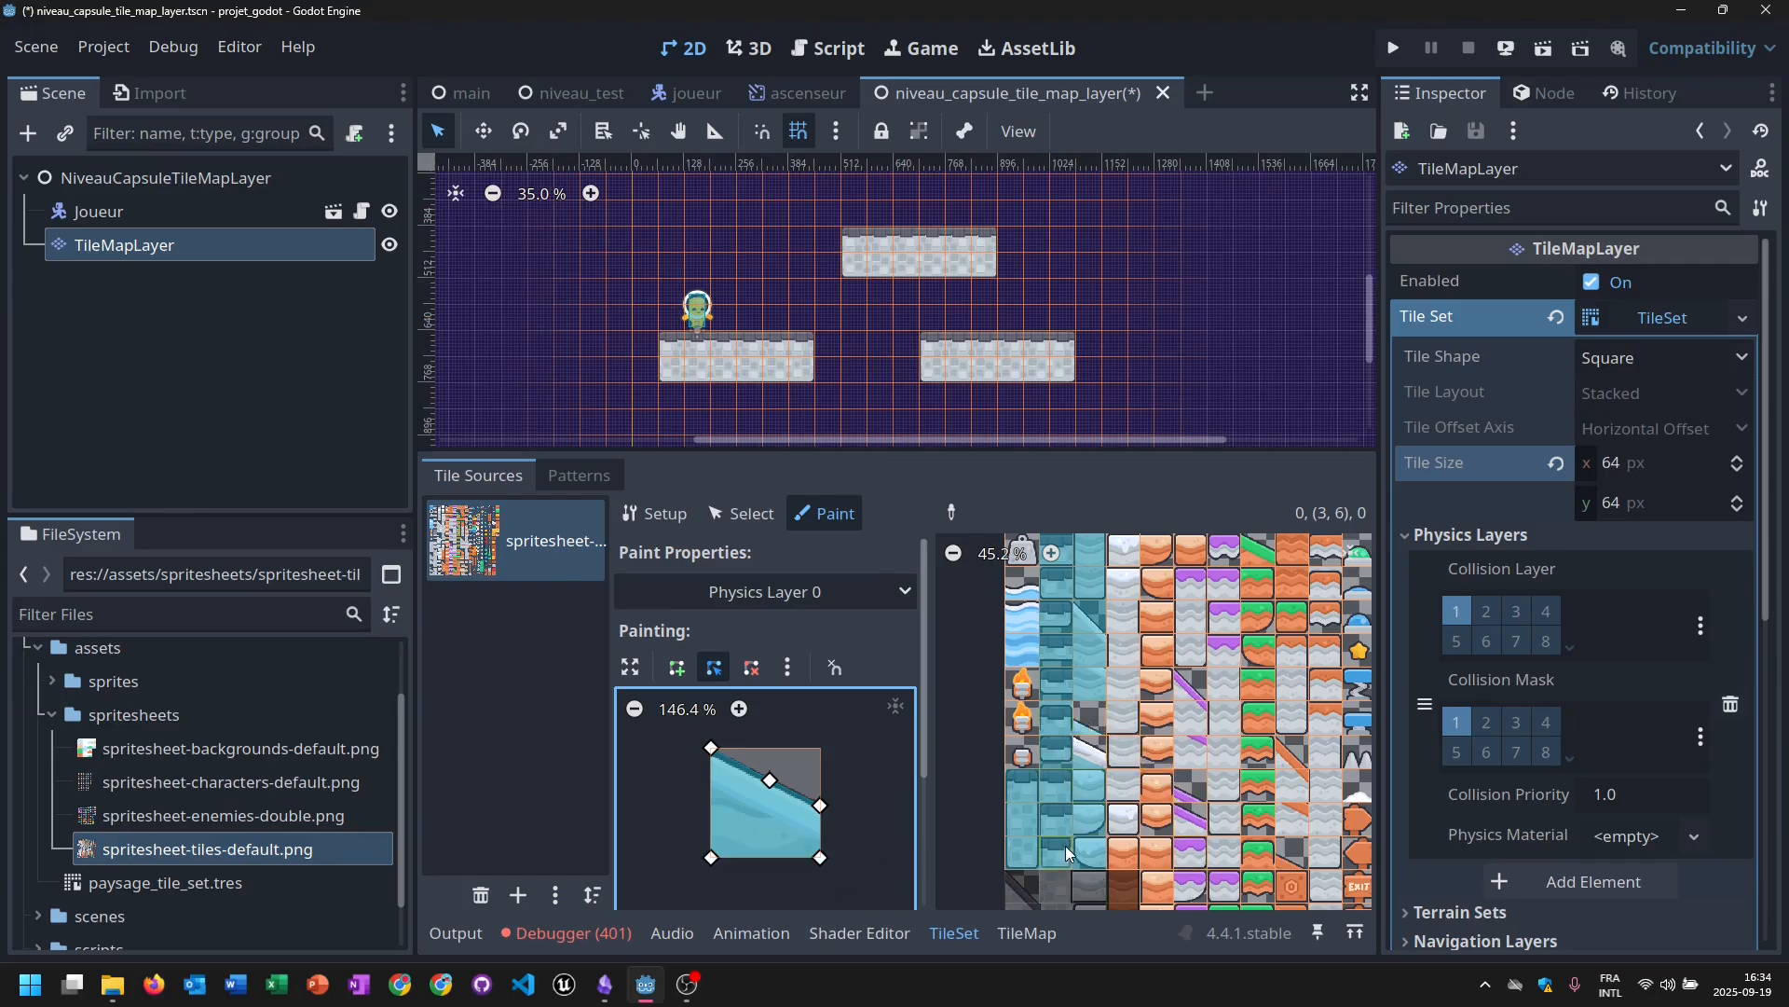
Run the current scene and test the tile collisions by walking the player on the lower-left platform and jumping towards the upper one.
{"action": "scroll", "coordinate": [1081, 820], "scroll_direction": "down", "scroll_amount": 3}
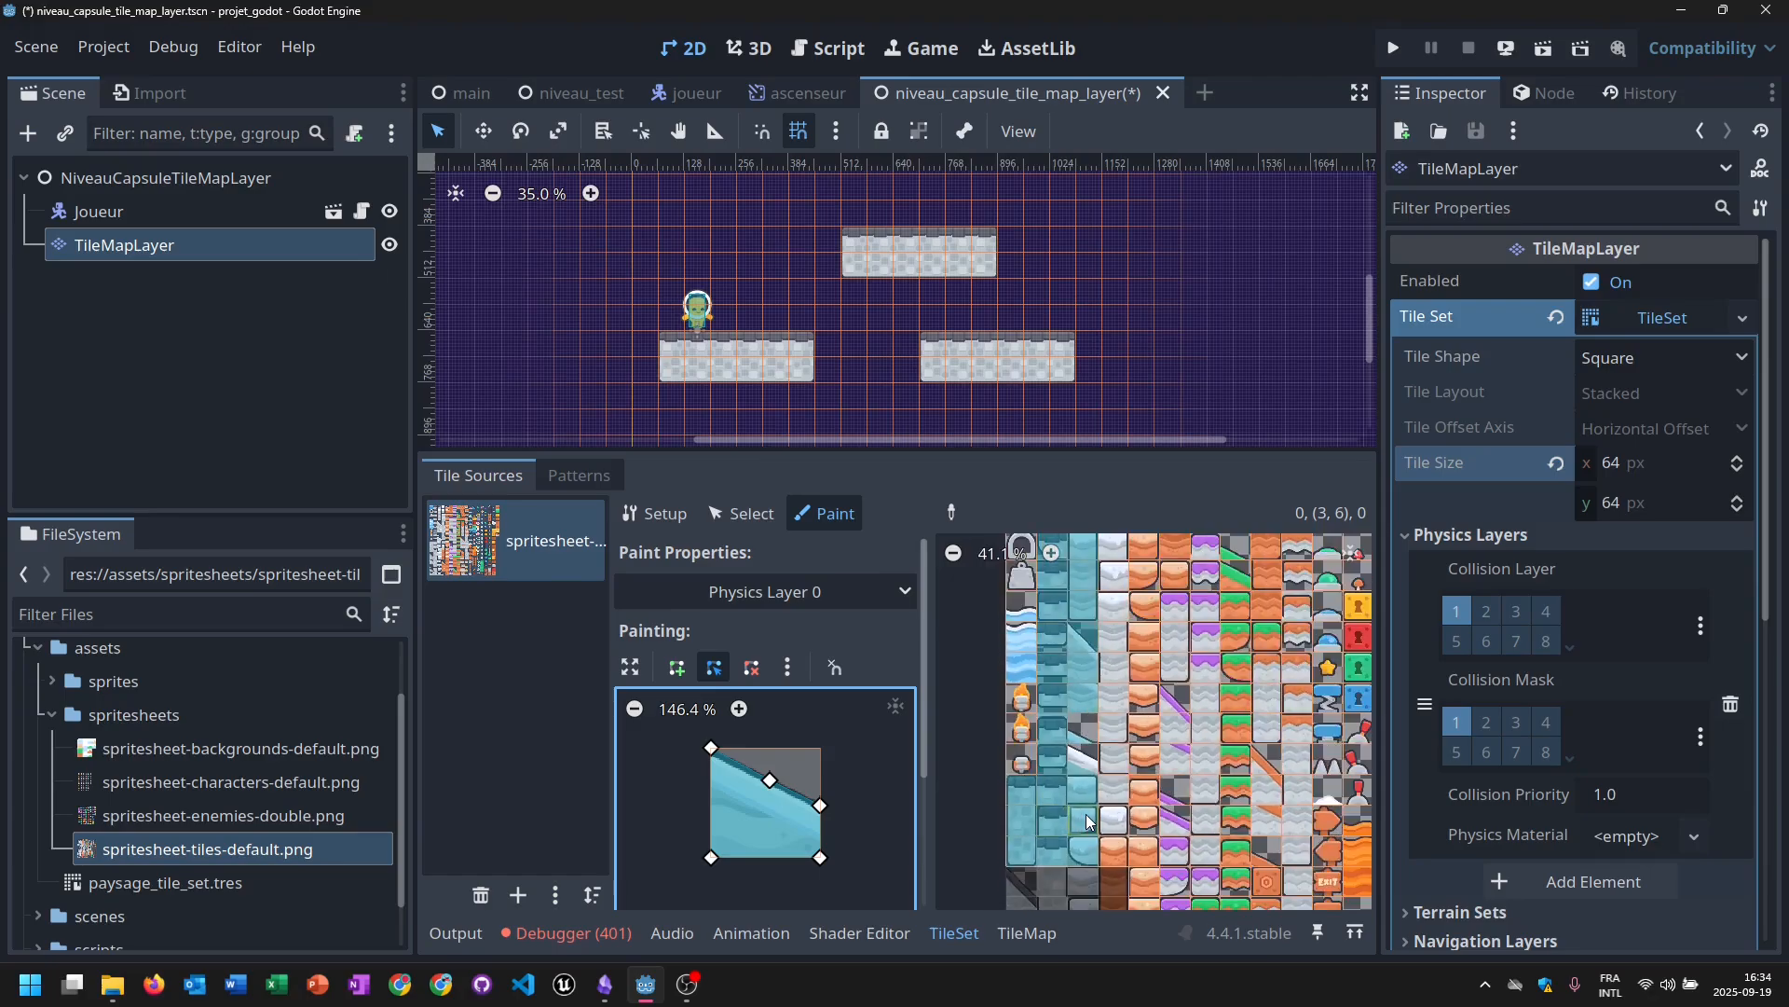
{"action": "scroll", "coordinate": [1093, 825], "scroll_direction": "up", "scroll_amount": 2}
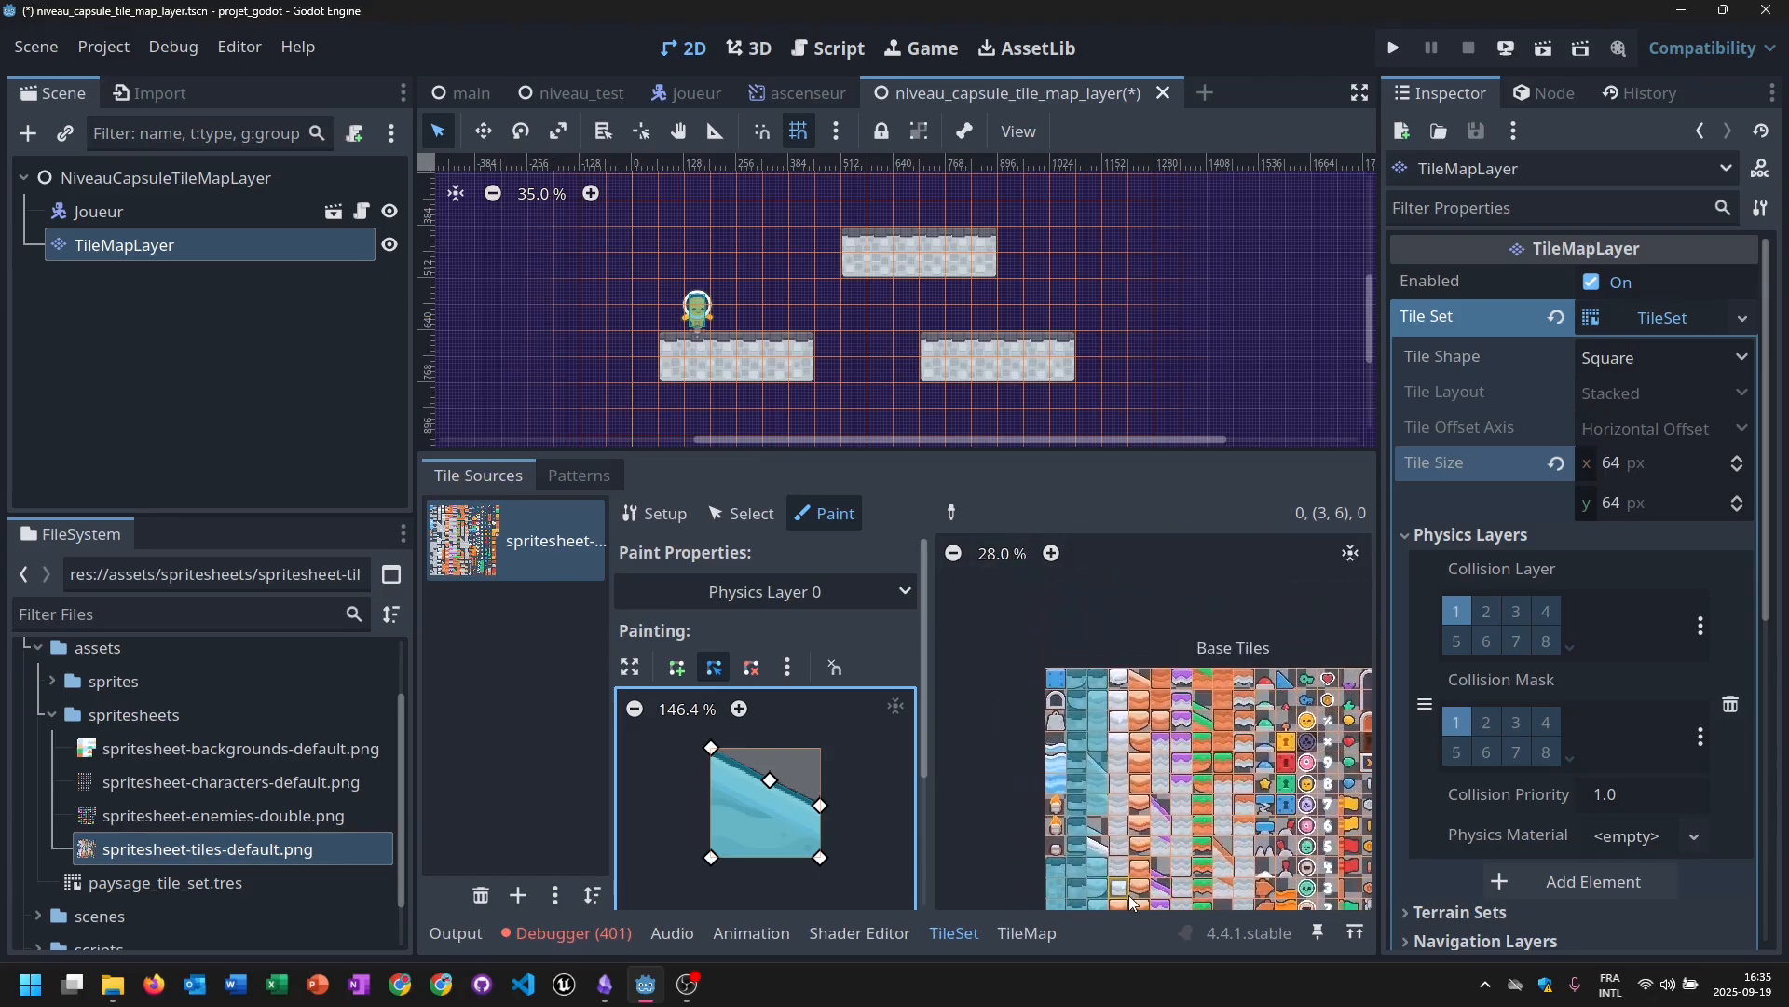
{"action": "scroll", "coordinate": [1122, 865], "scroll_direction": "down", "scroll_amount": 3}
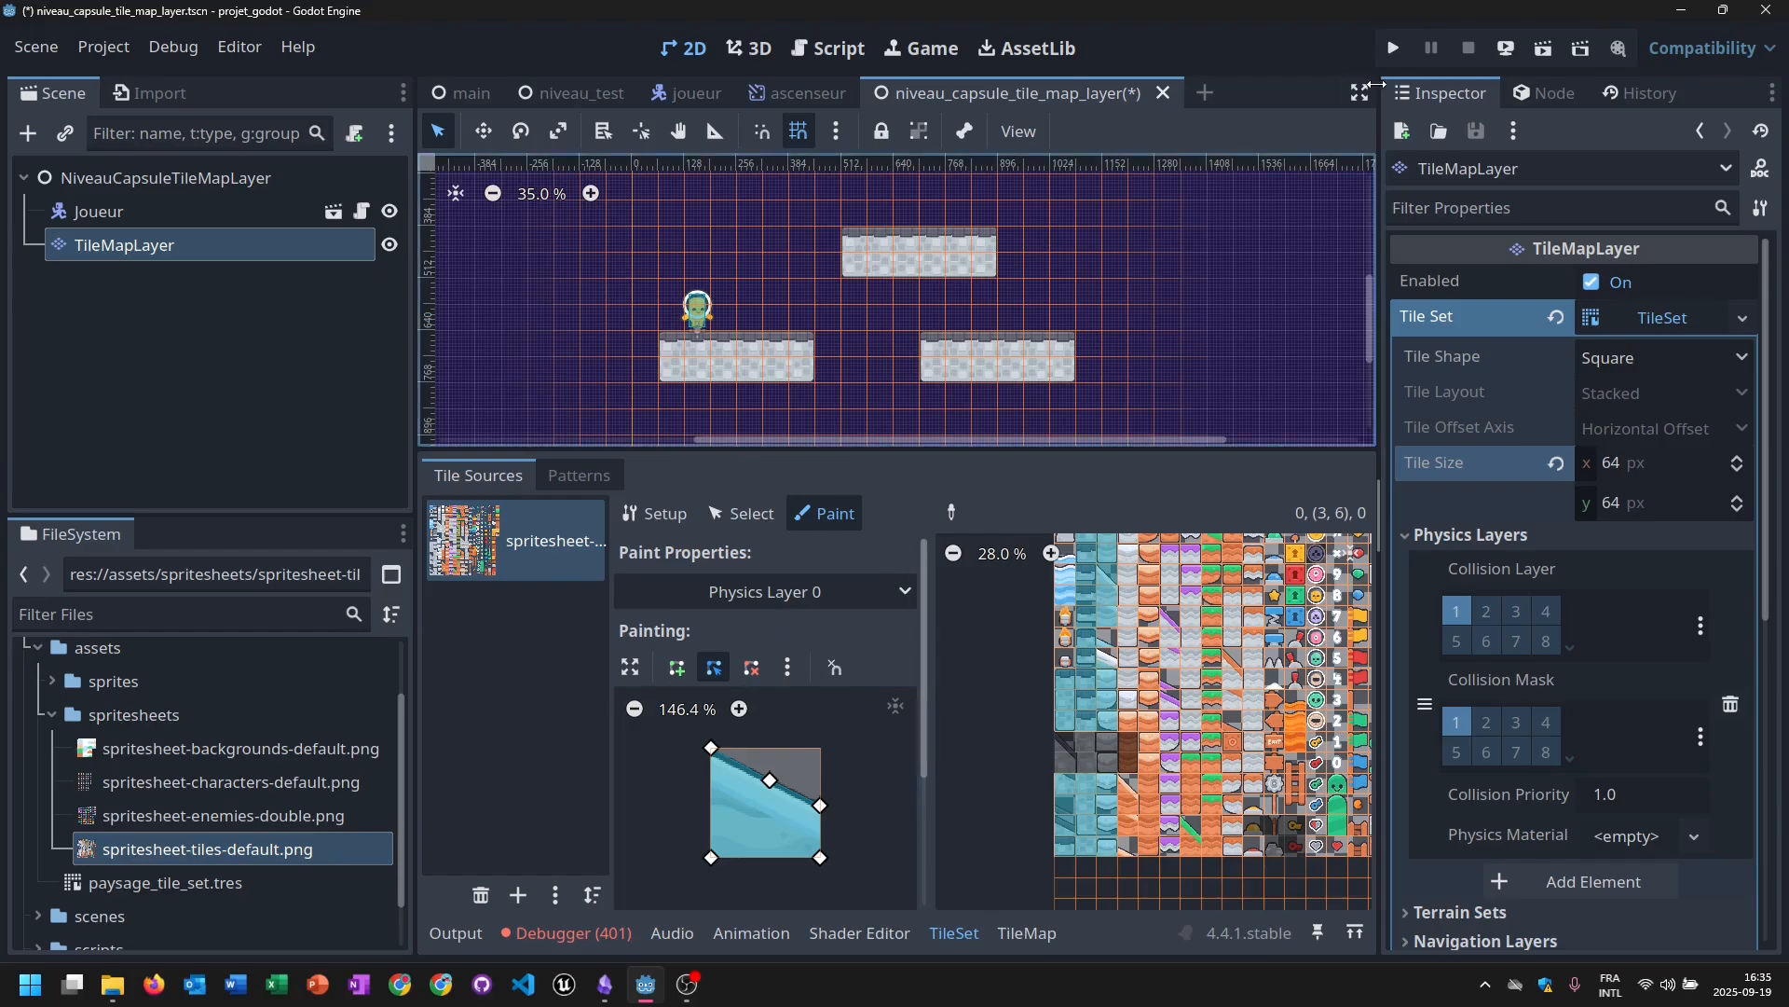
{"action": "left_click", "coordinate": [1542, 50]}
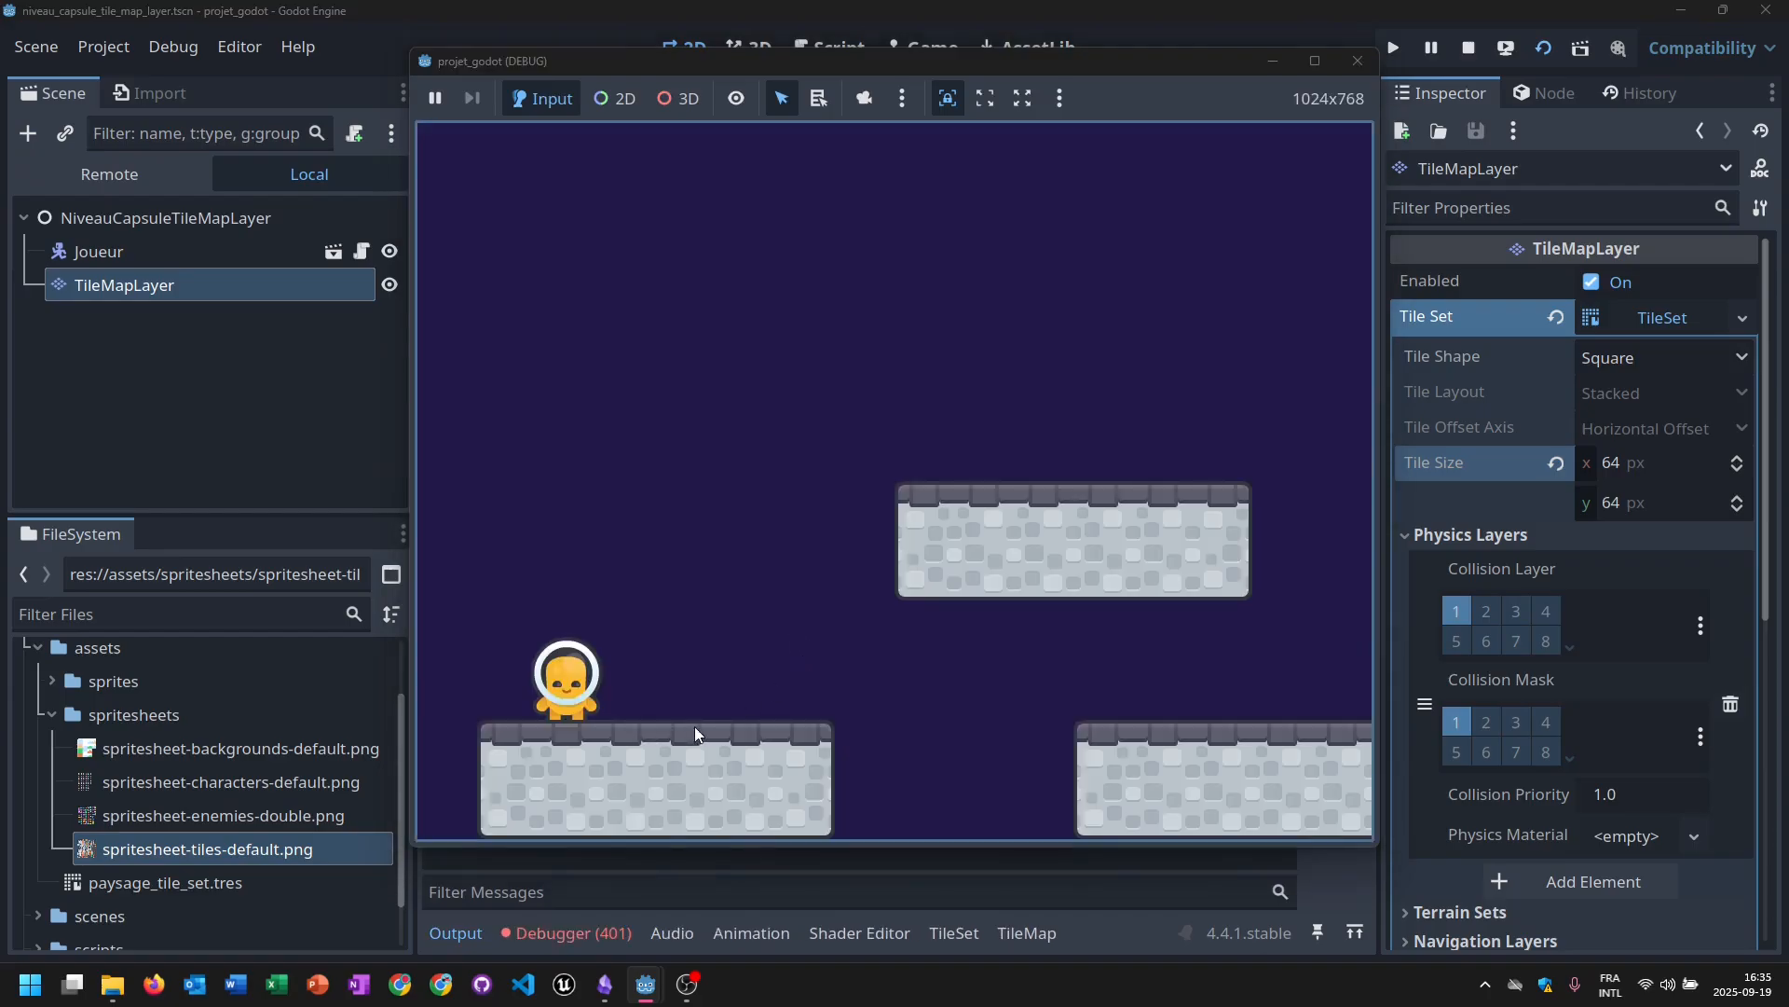
{"action": "key", "text": "Right"}
{"action": "key", "text": "Left"}
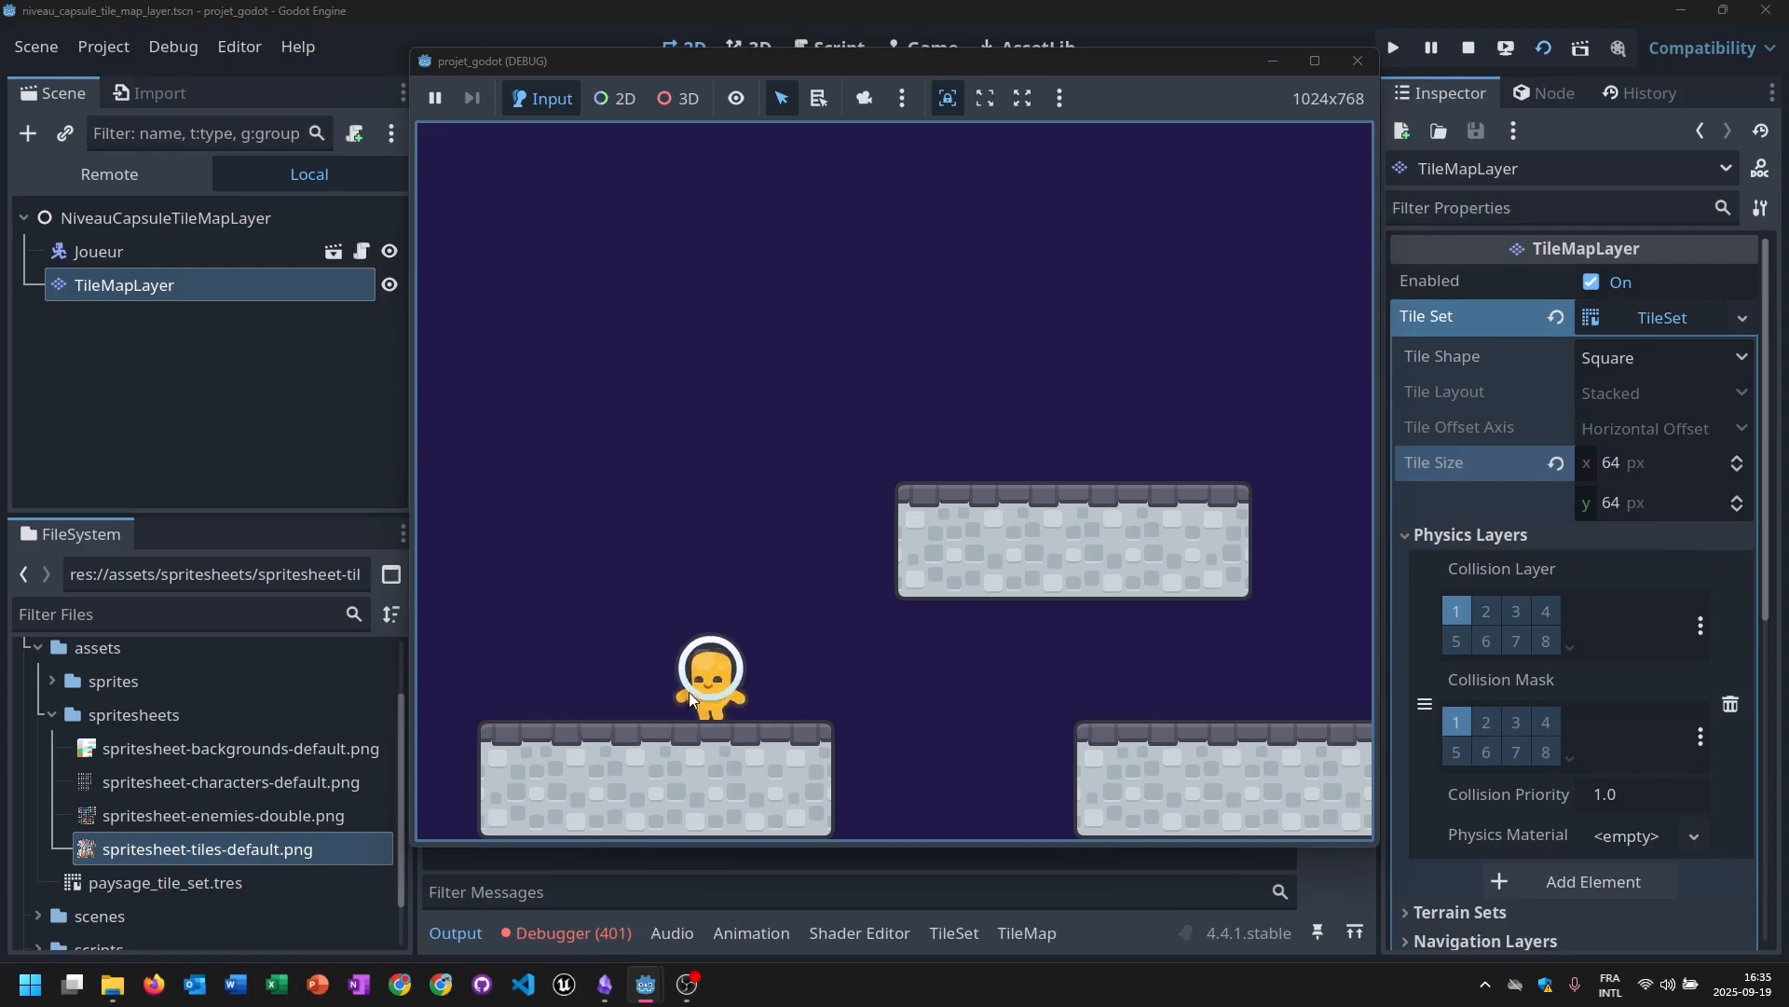
{"action": "key", "text": "Left"}
{"action": "key", "text": "Right"}
{"action": "key", "text": "space"}
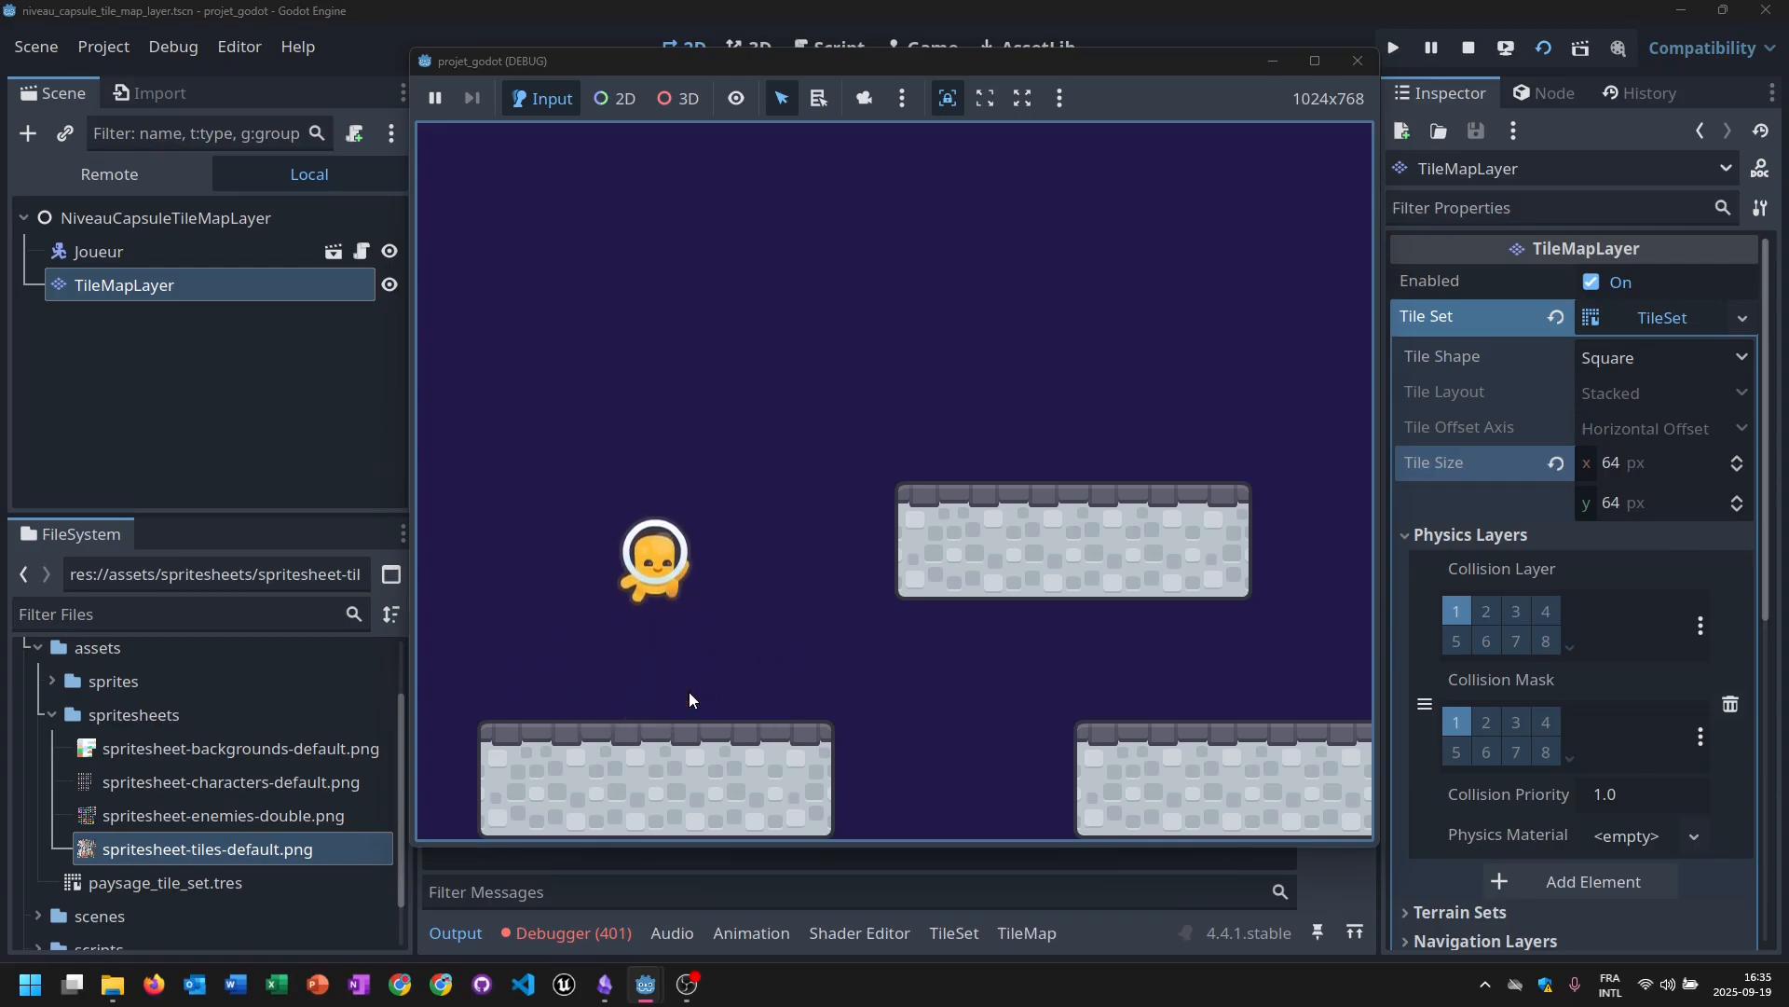
{"action": "key", "text": "Right"}
{"action": "key", "text": "Right"}
{"action": "key", "text": "space"}
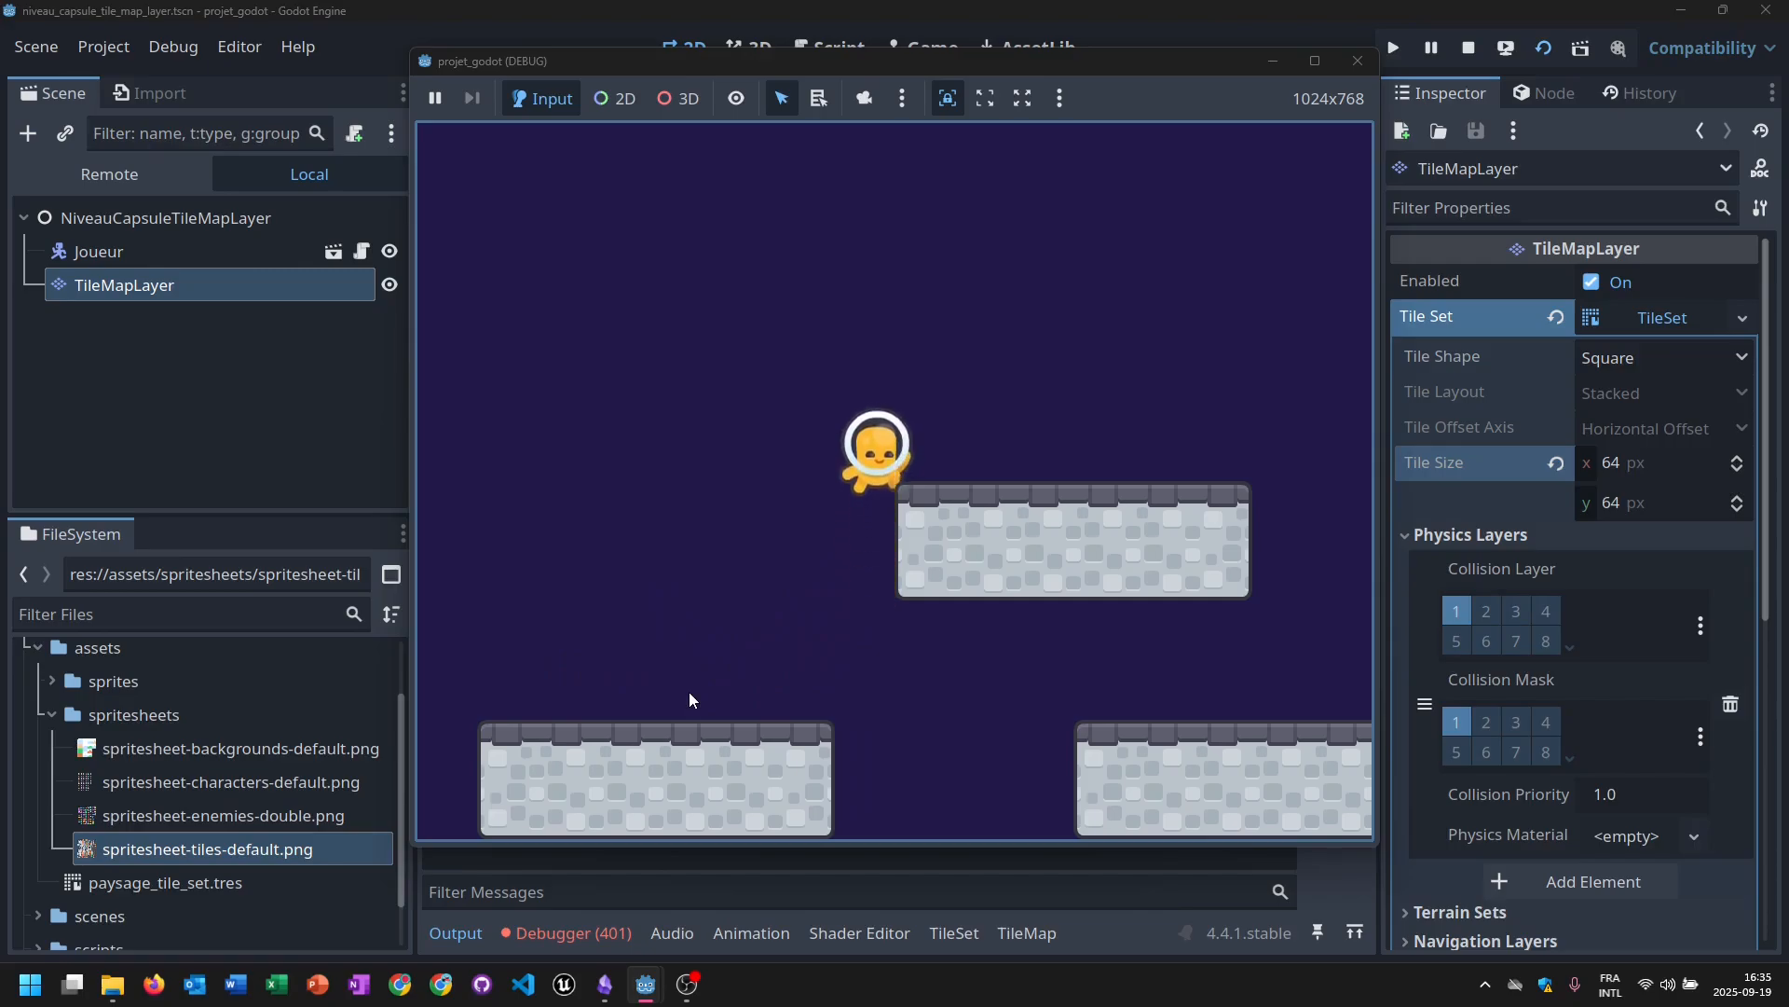
Walk the player across the upper platform and make it go down to the lower-left platform and back up to check the collisions.
{"action": "key", "text": "Right"}
{"action": "key", "text": "Left"}
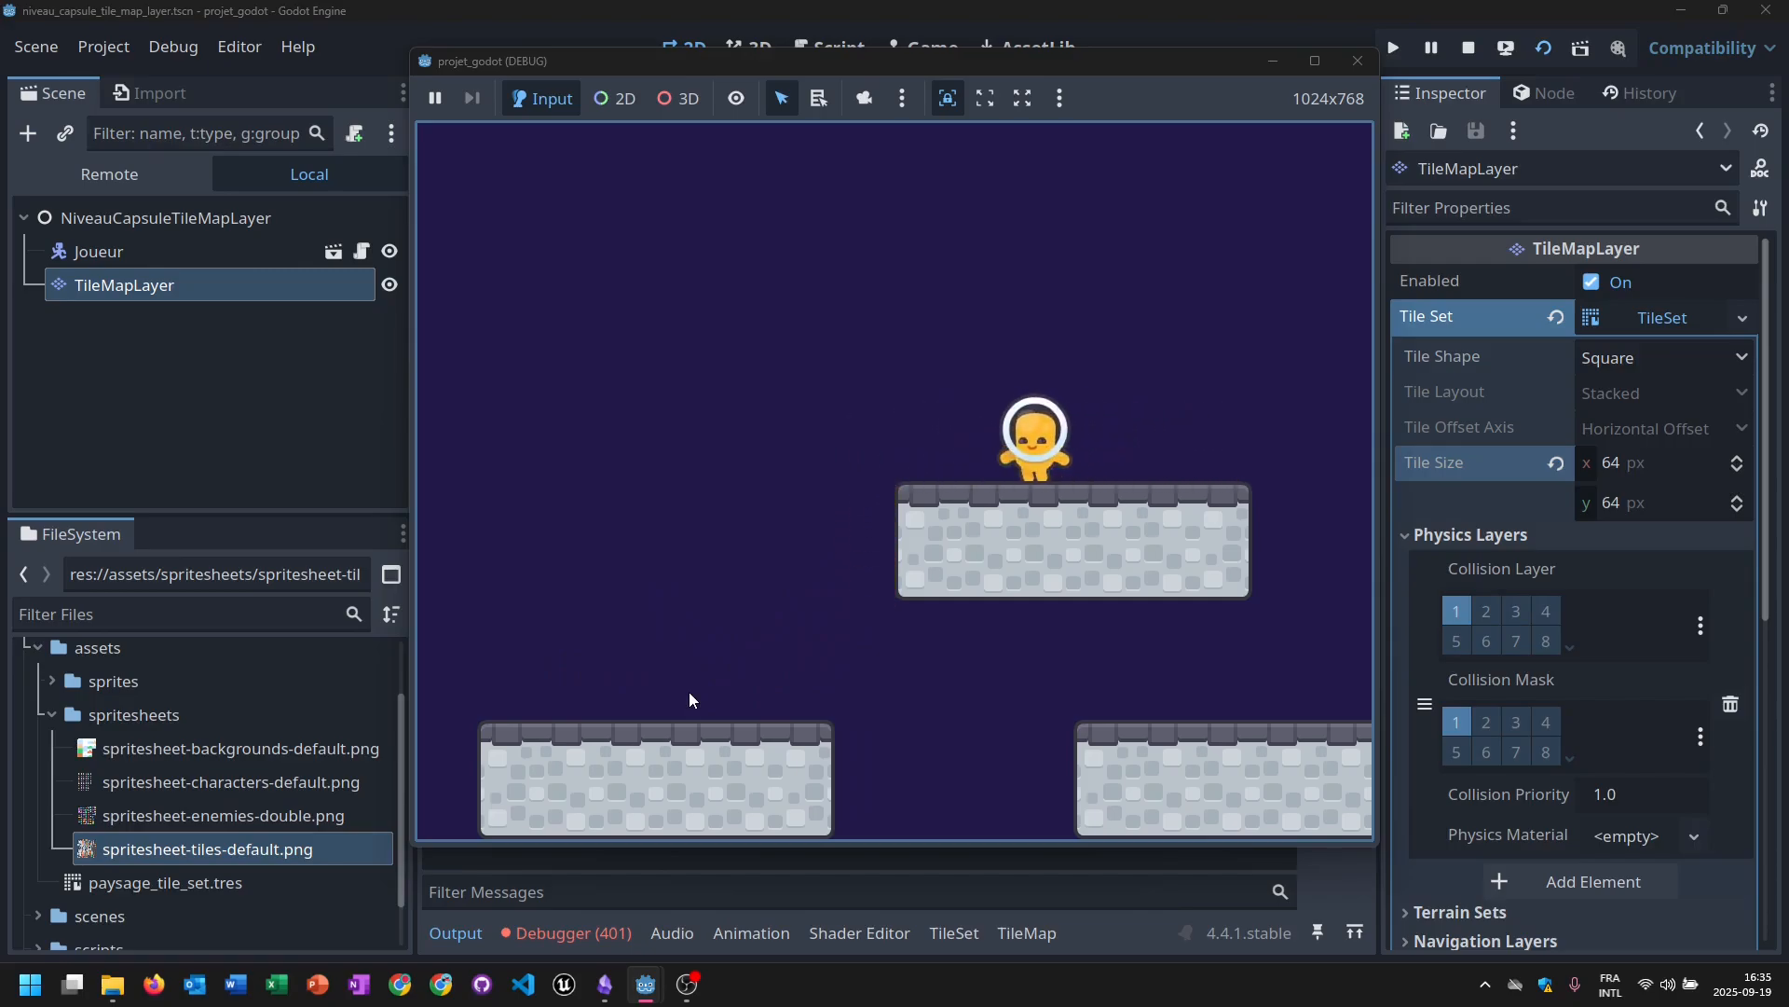
{"action": "key", "text": "Right"}
{"action": "key", "text": "Left"}
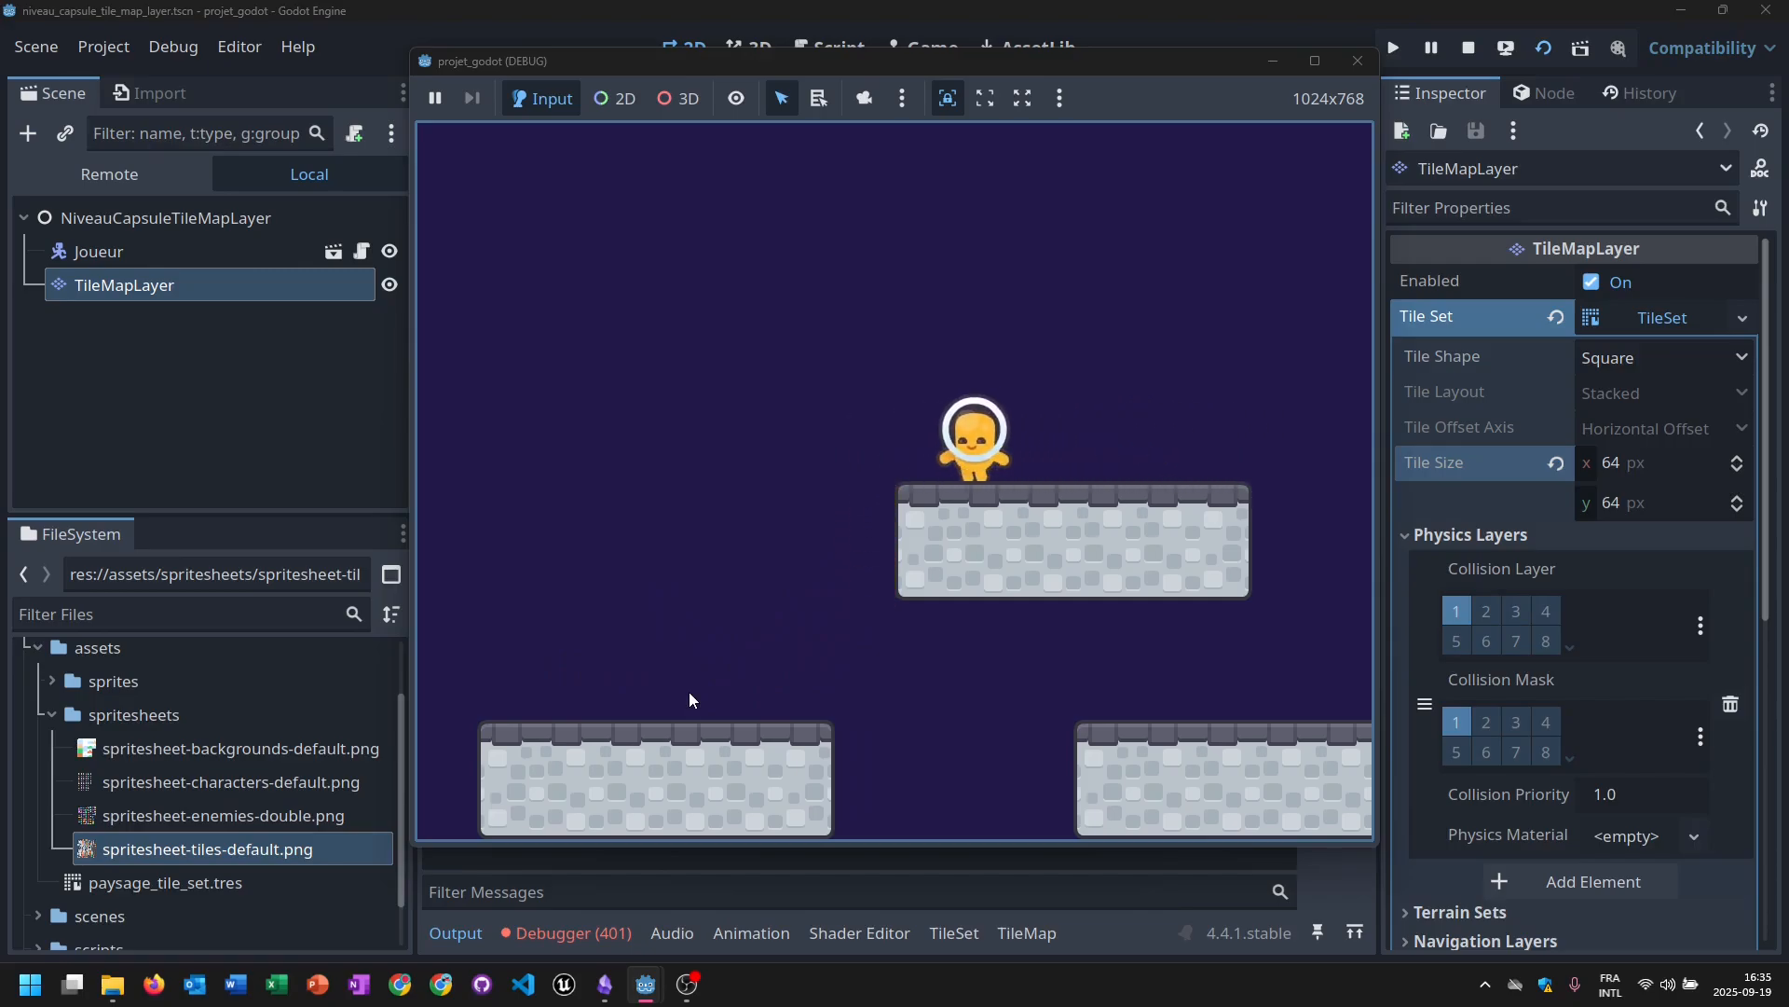
{"action": "key", "text": "Right"}
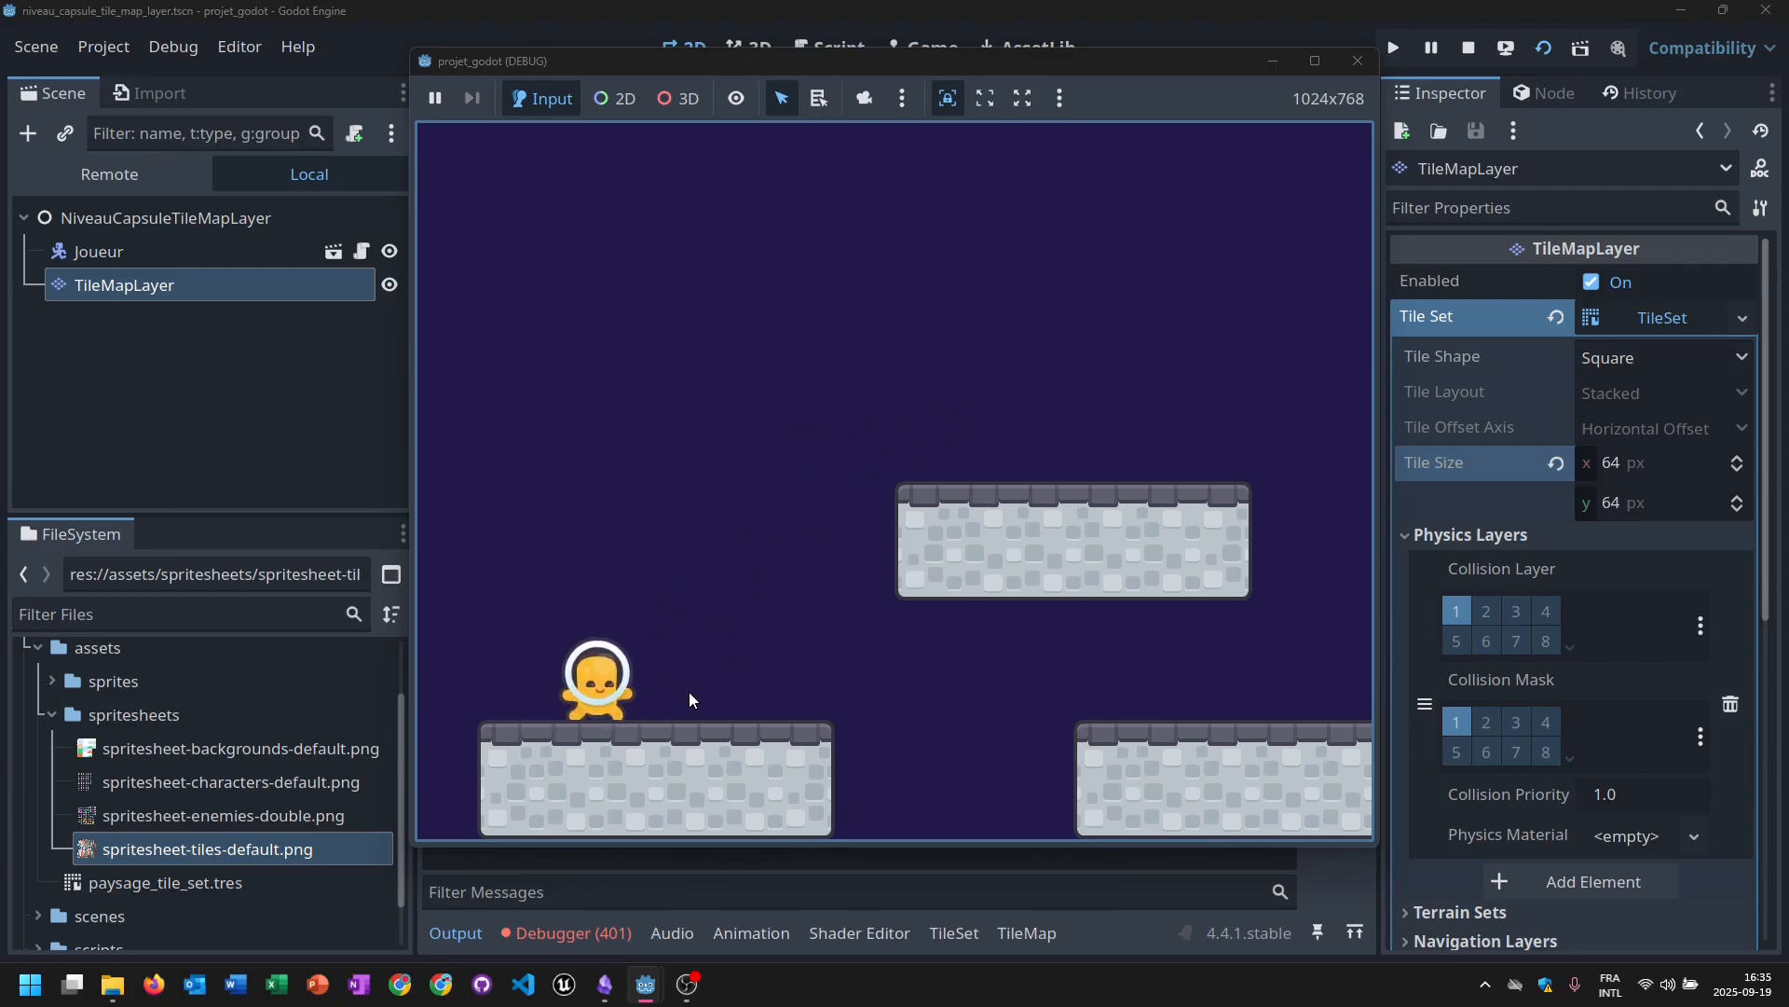
{"action": "key", "text": "space"}
{"action": "key", "text": "Right"}
{"action": "key", "text": "space"}
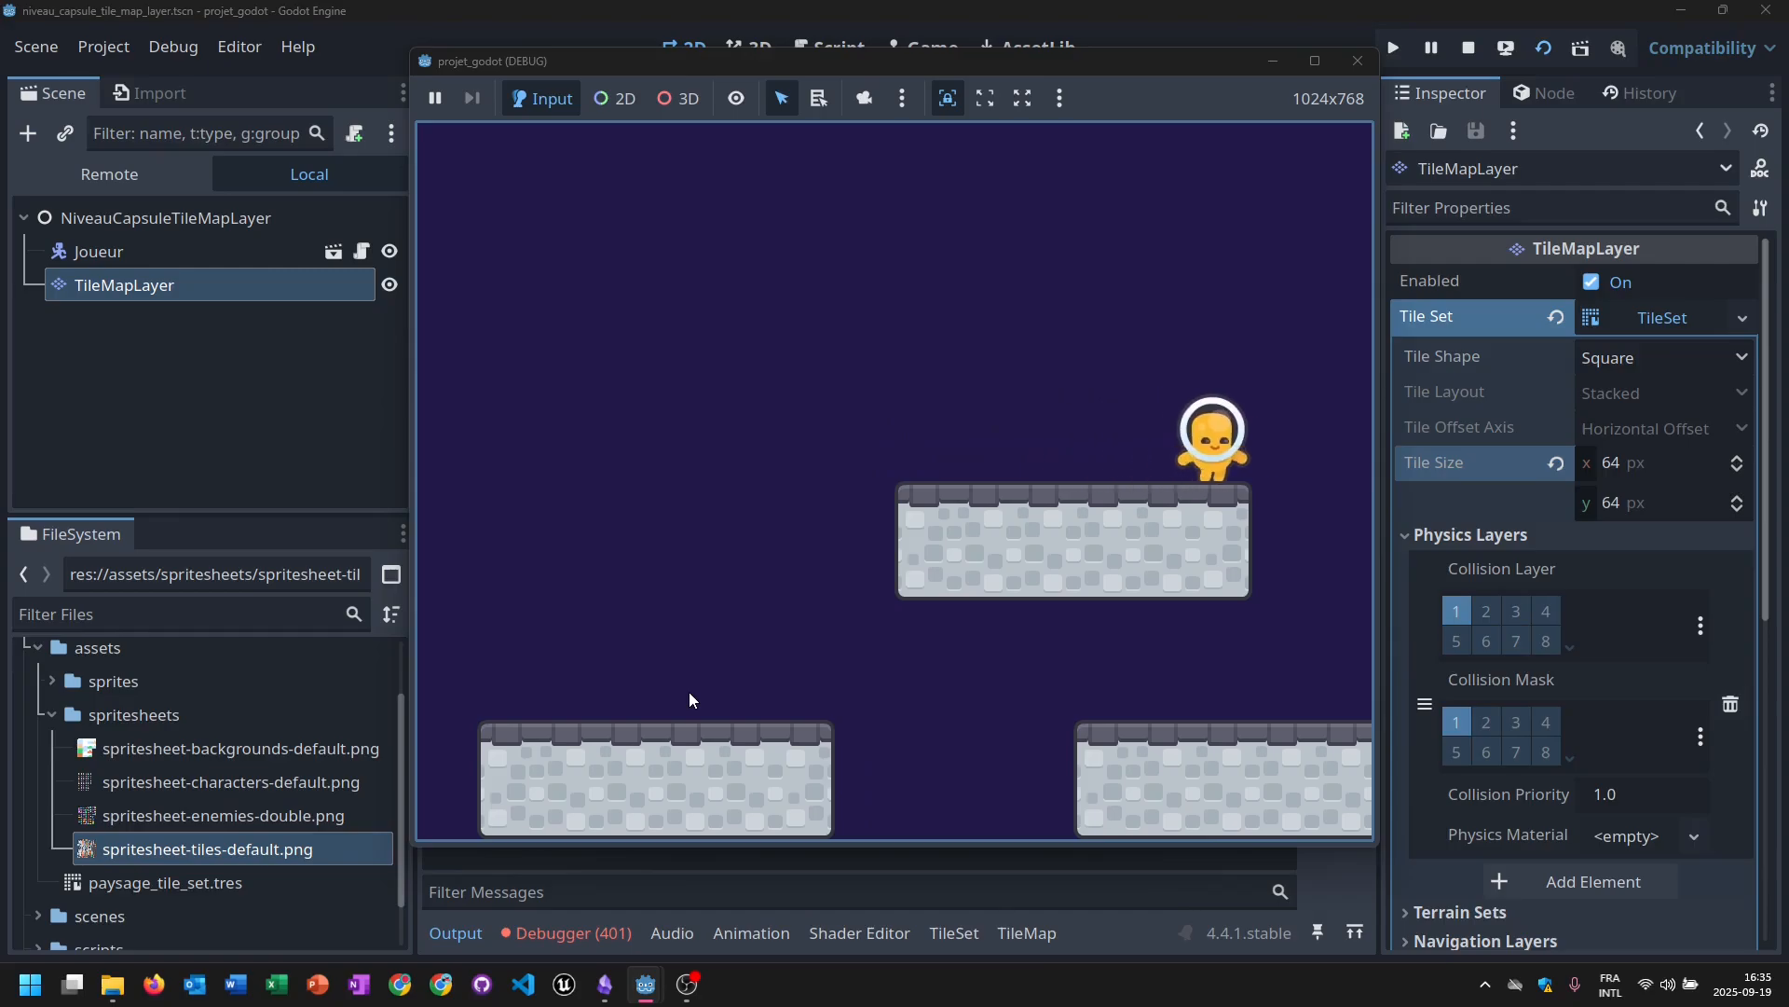
{"action": "key", "text": "Left"}
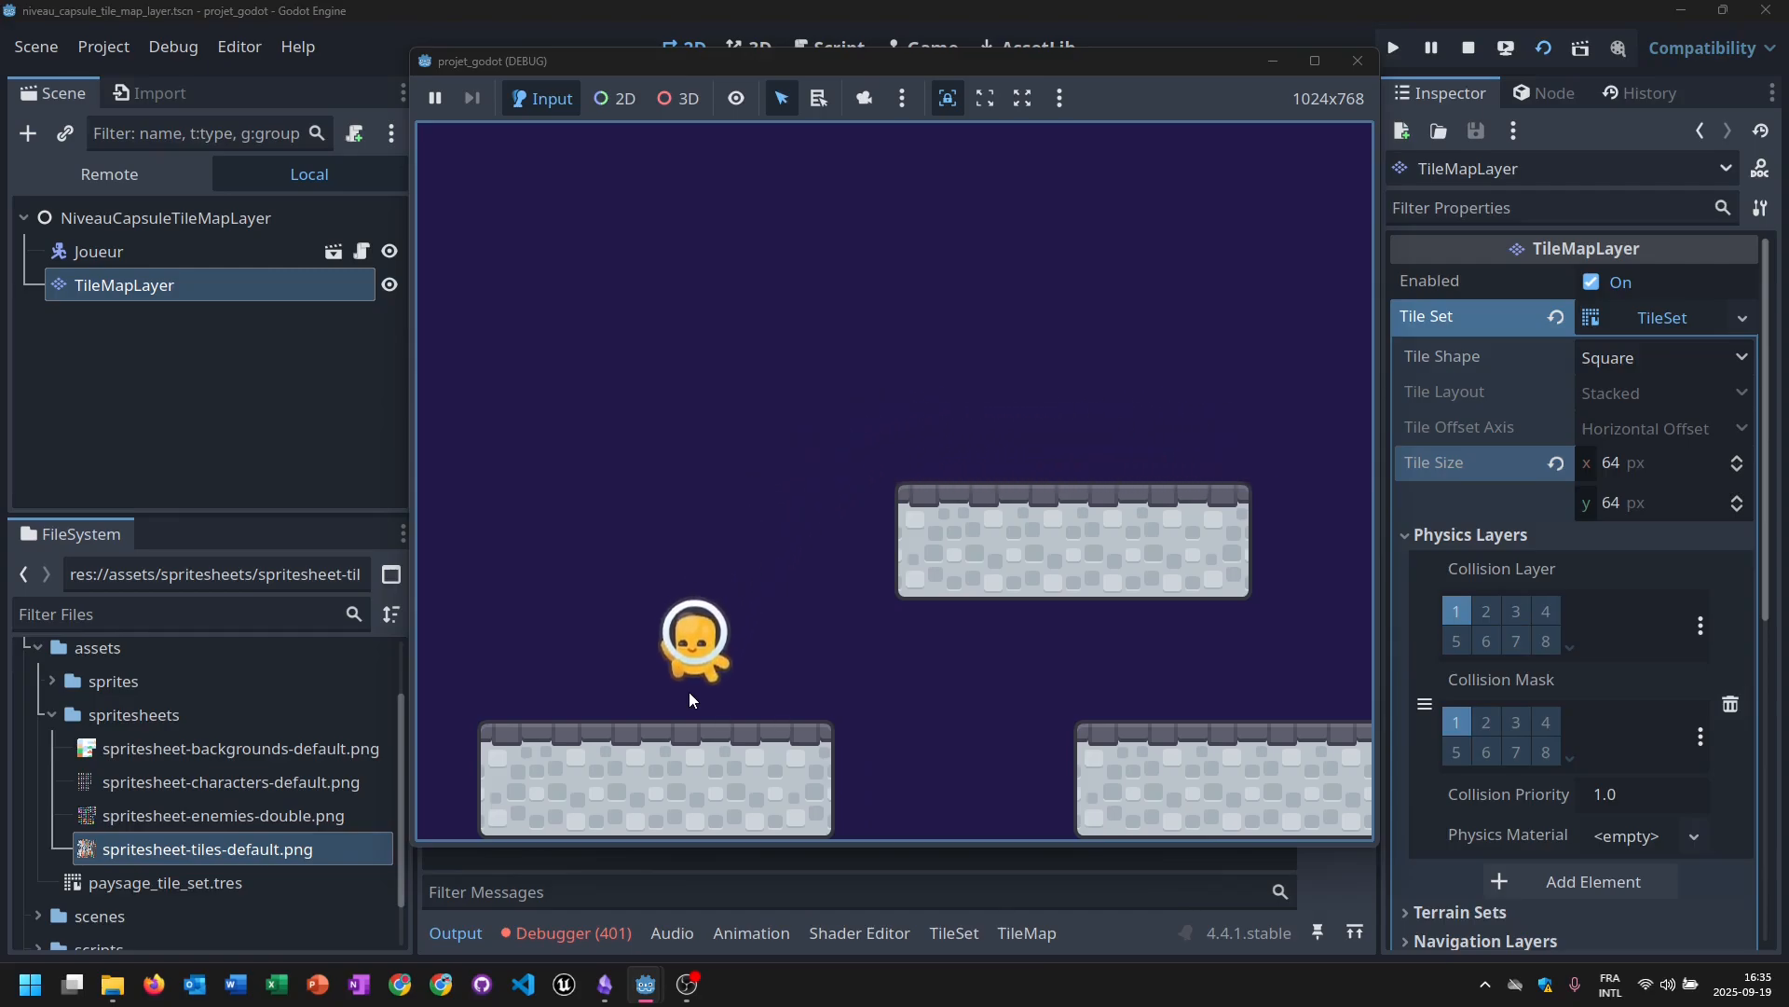
{"action": "key", "text": "Right"}
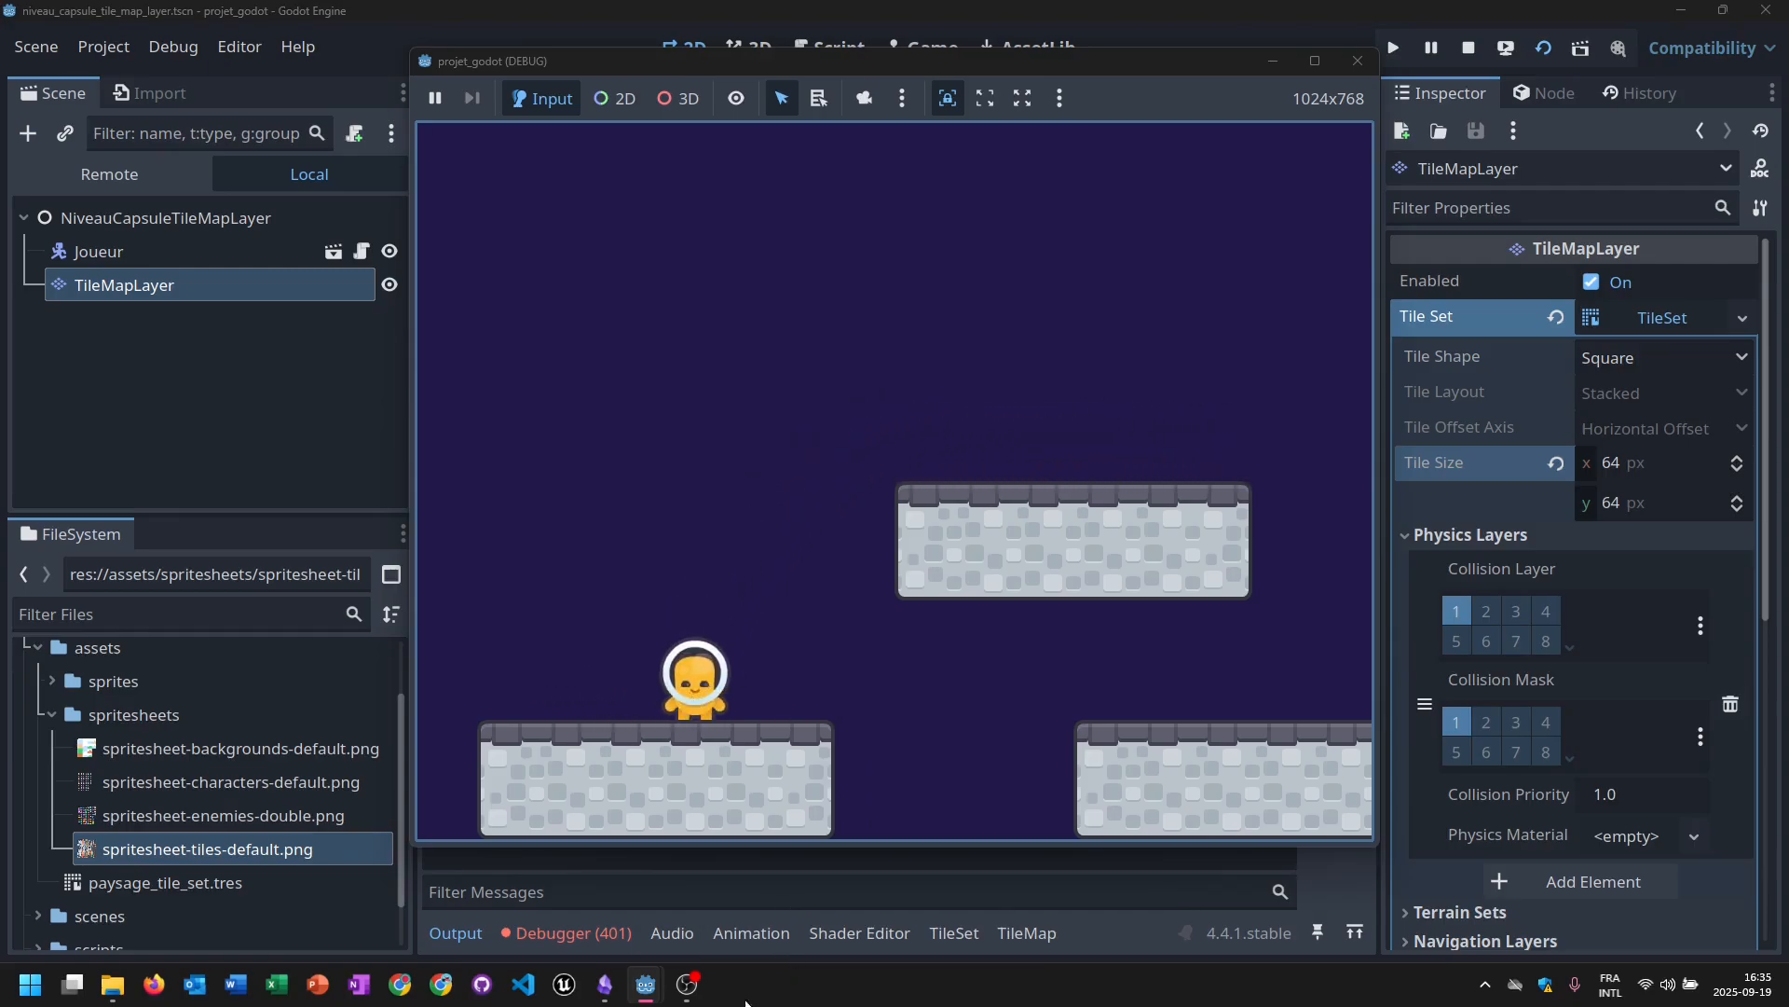
Switch to the capsule-tilemaps note, tick the Physics Layer configuration and collision verification tasks, and highlight the Terrain Sets task.
{"action": "left_click", "coordinate": [689, 986]}
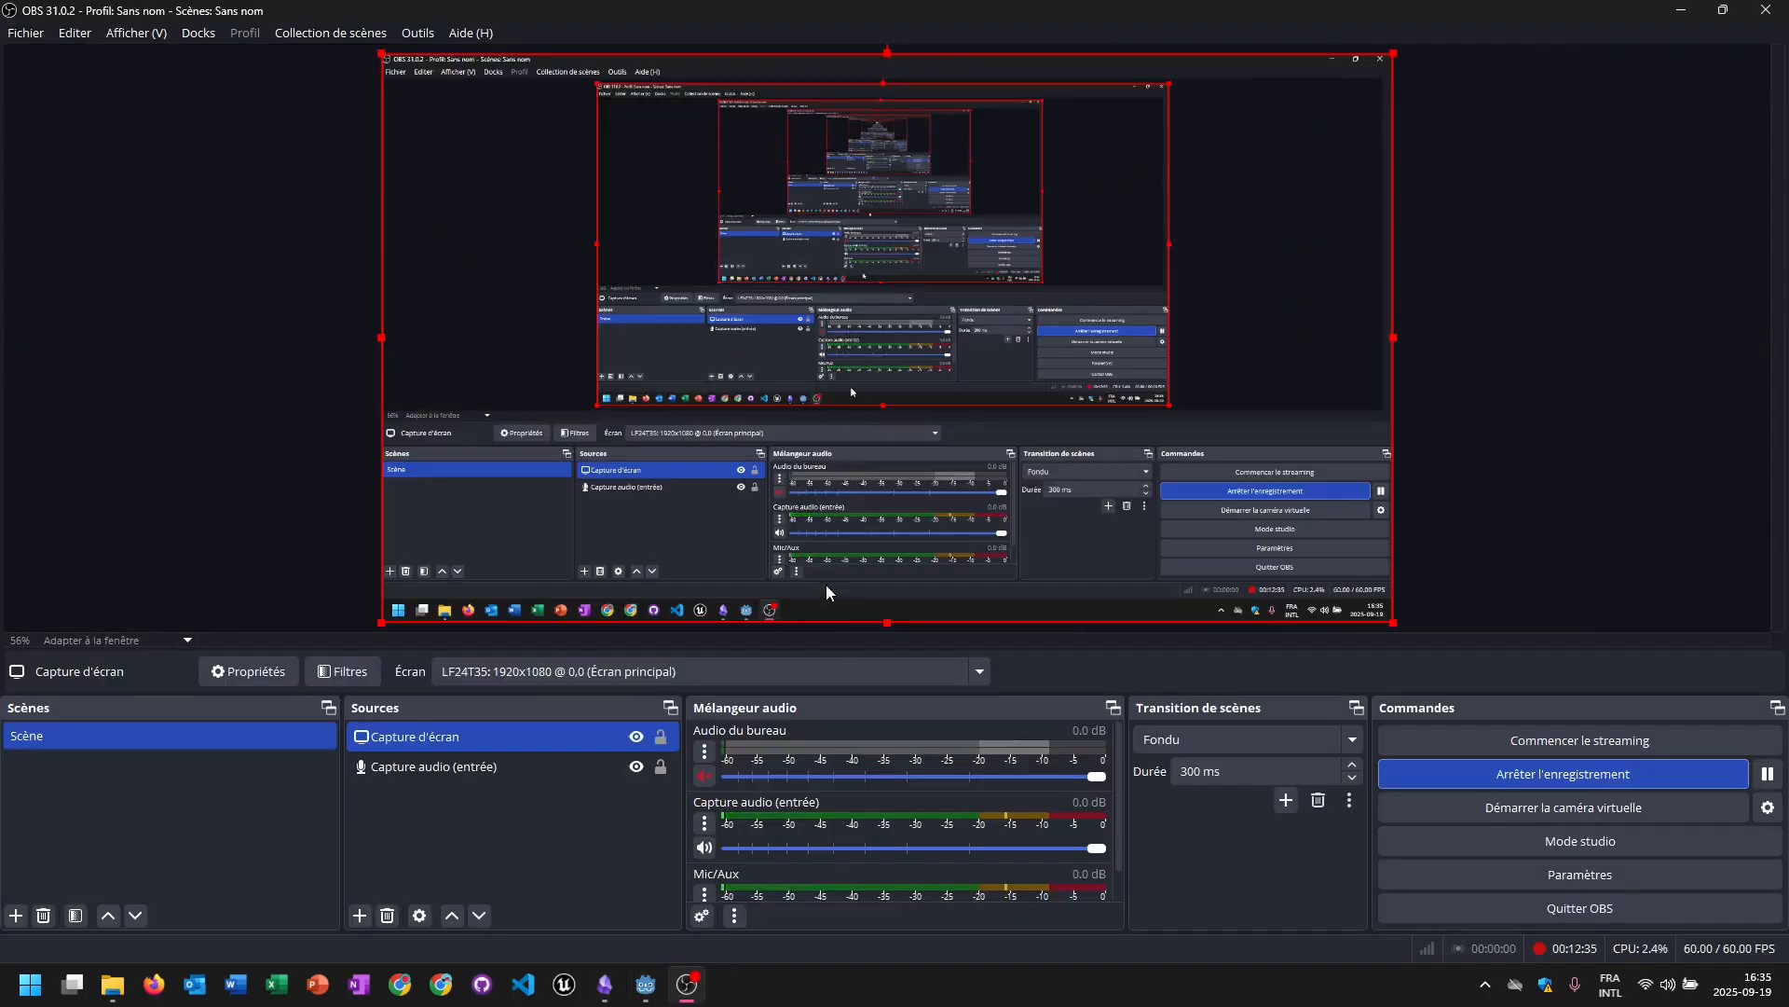
{"action": "mouse_move", "coordinate": [637, 992]}
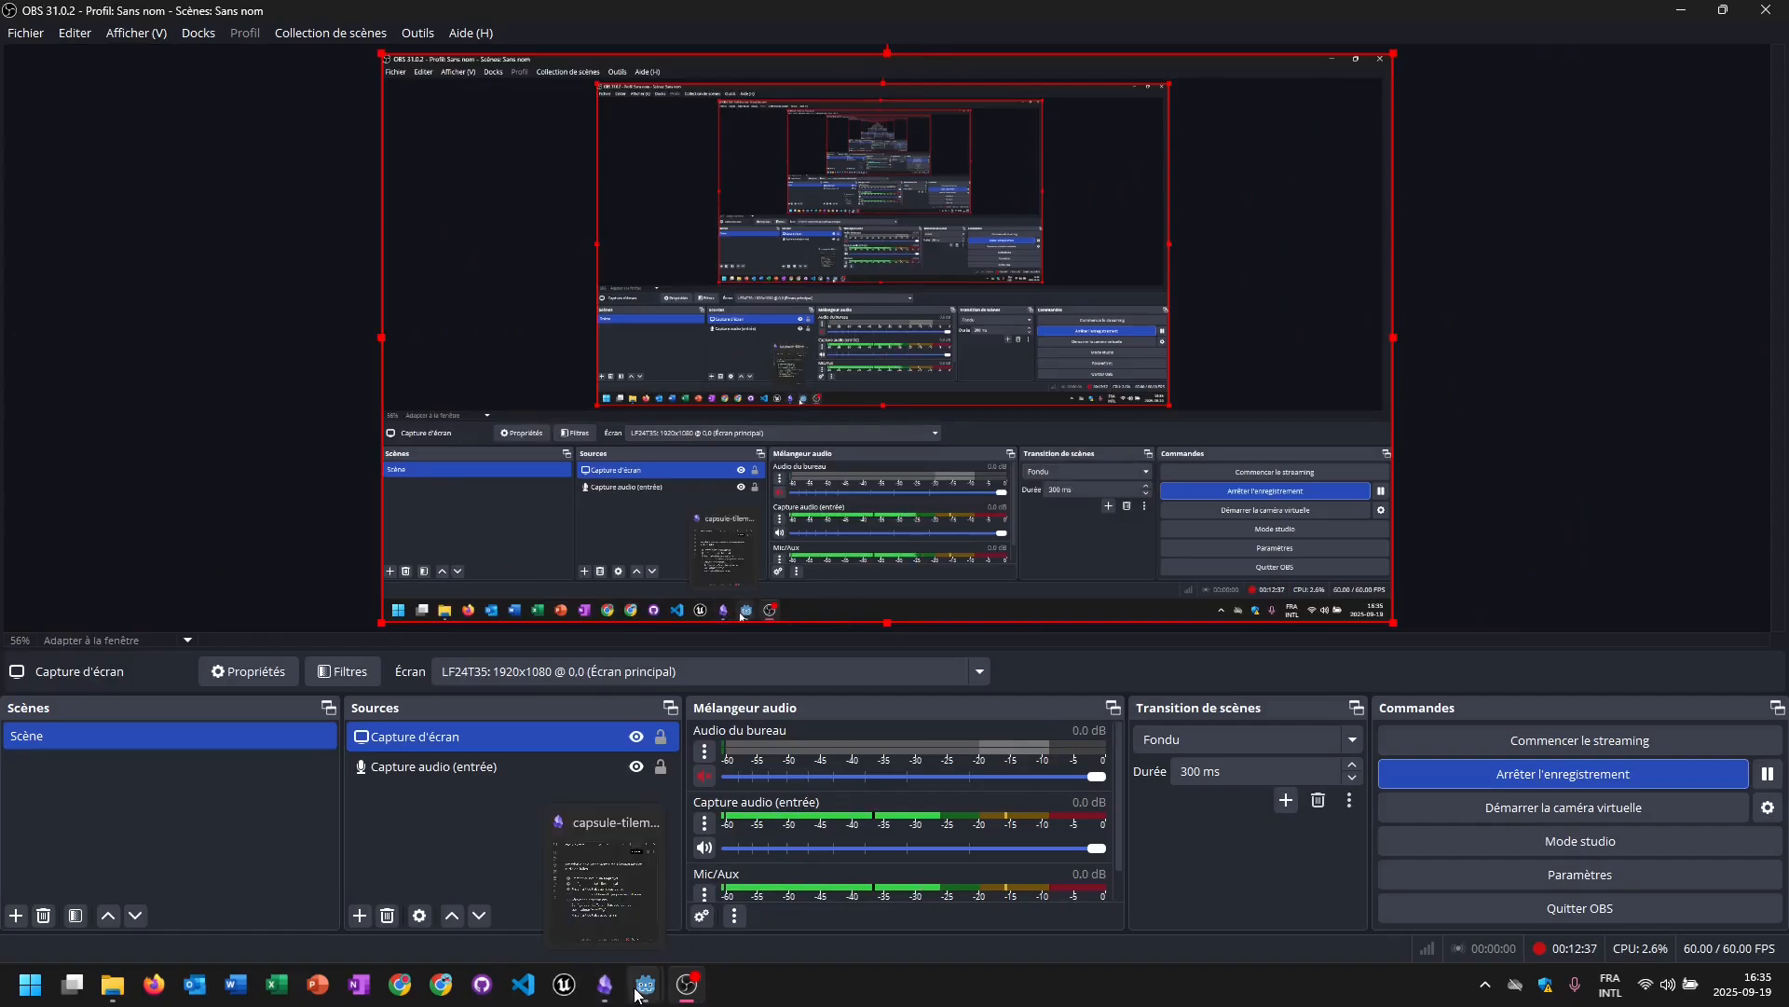
{"action": "left_click", "coordinate": [605, 985]}
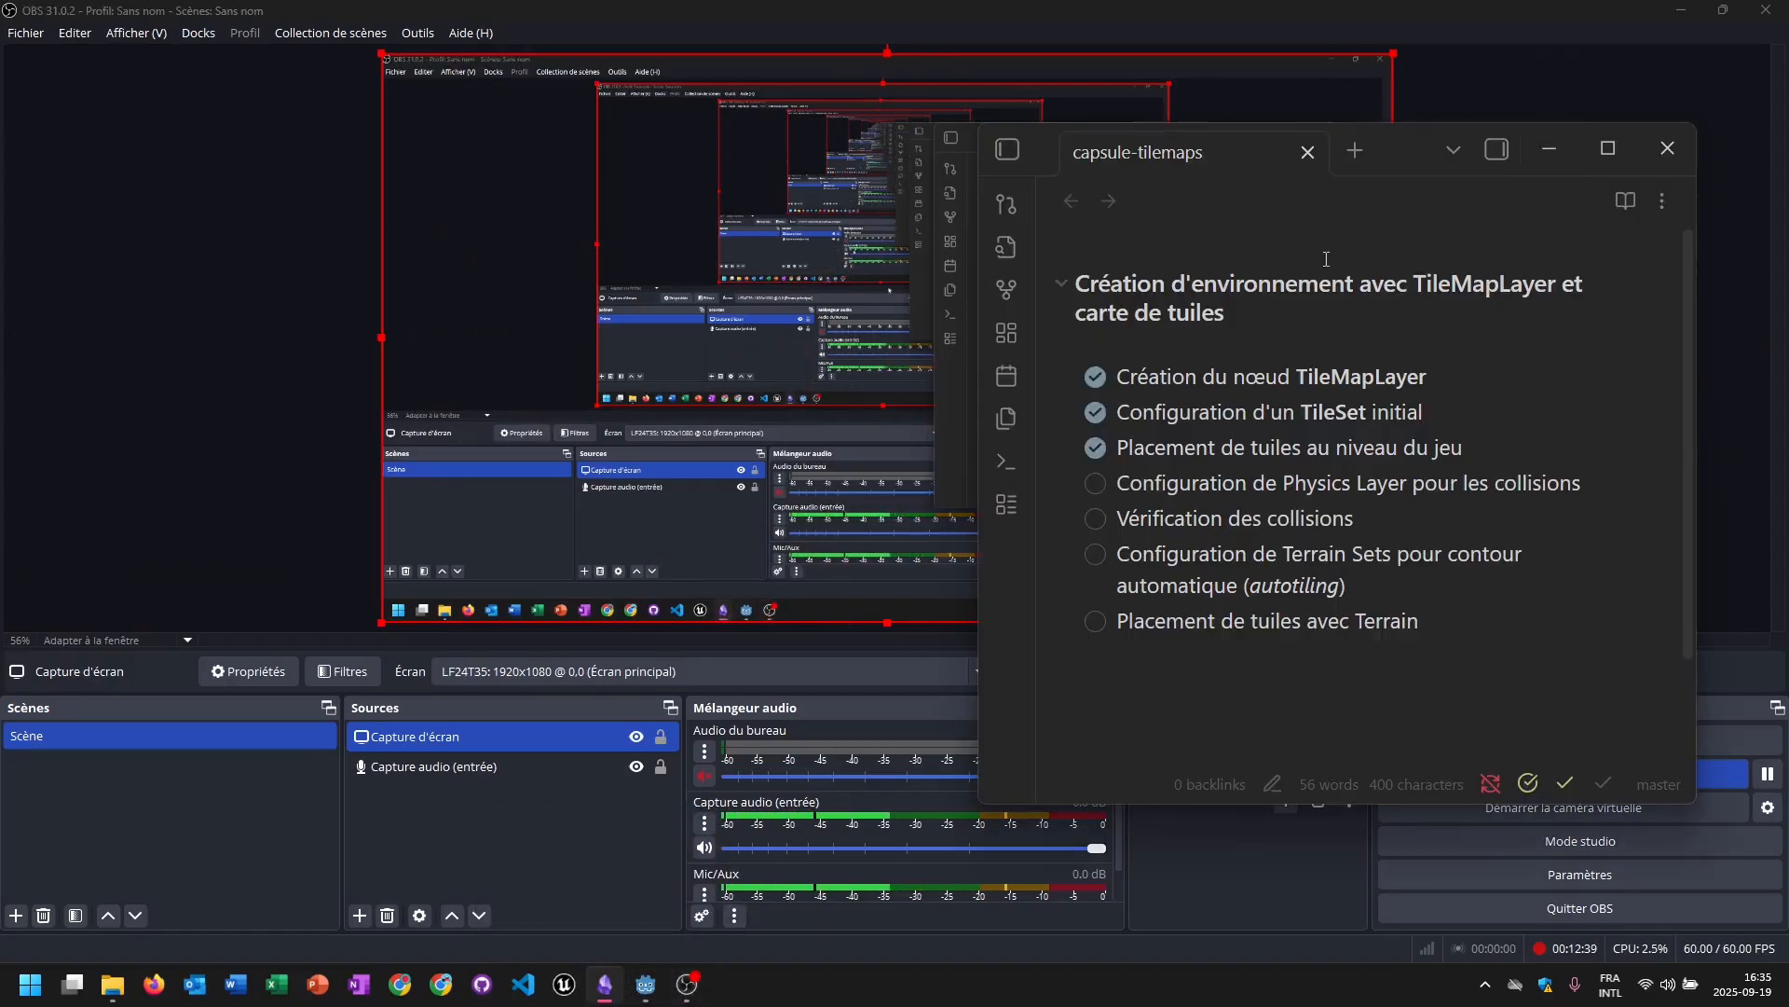
{"action": "mouse_move", "coordinate": [646, 986]}
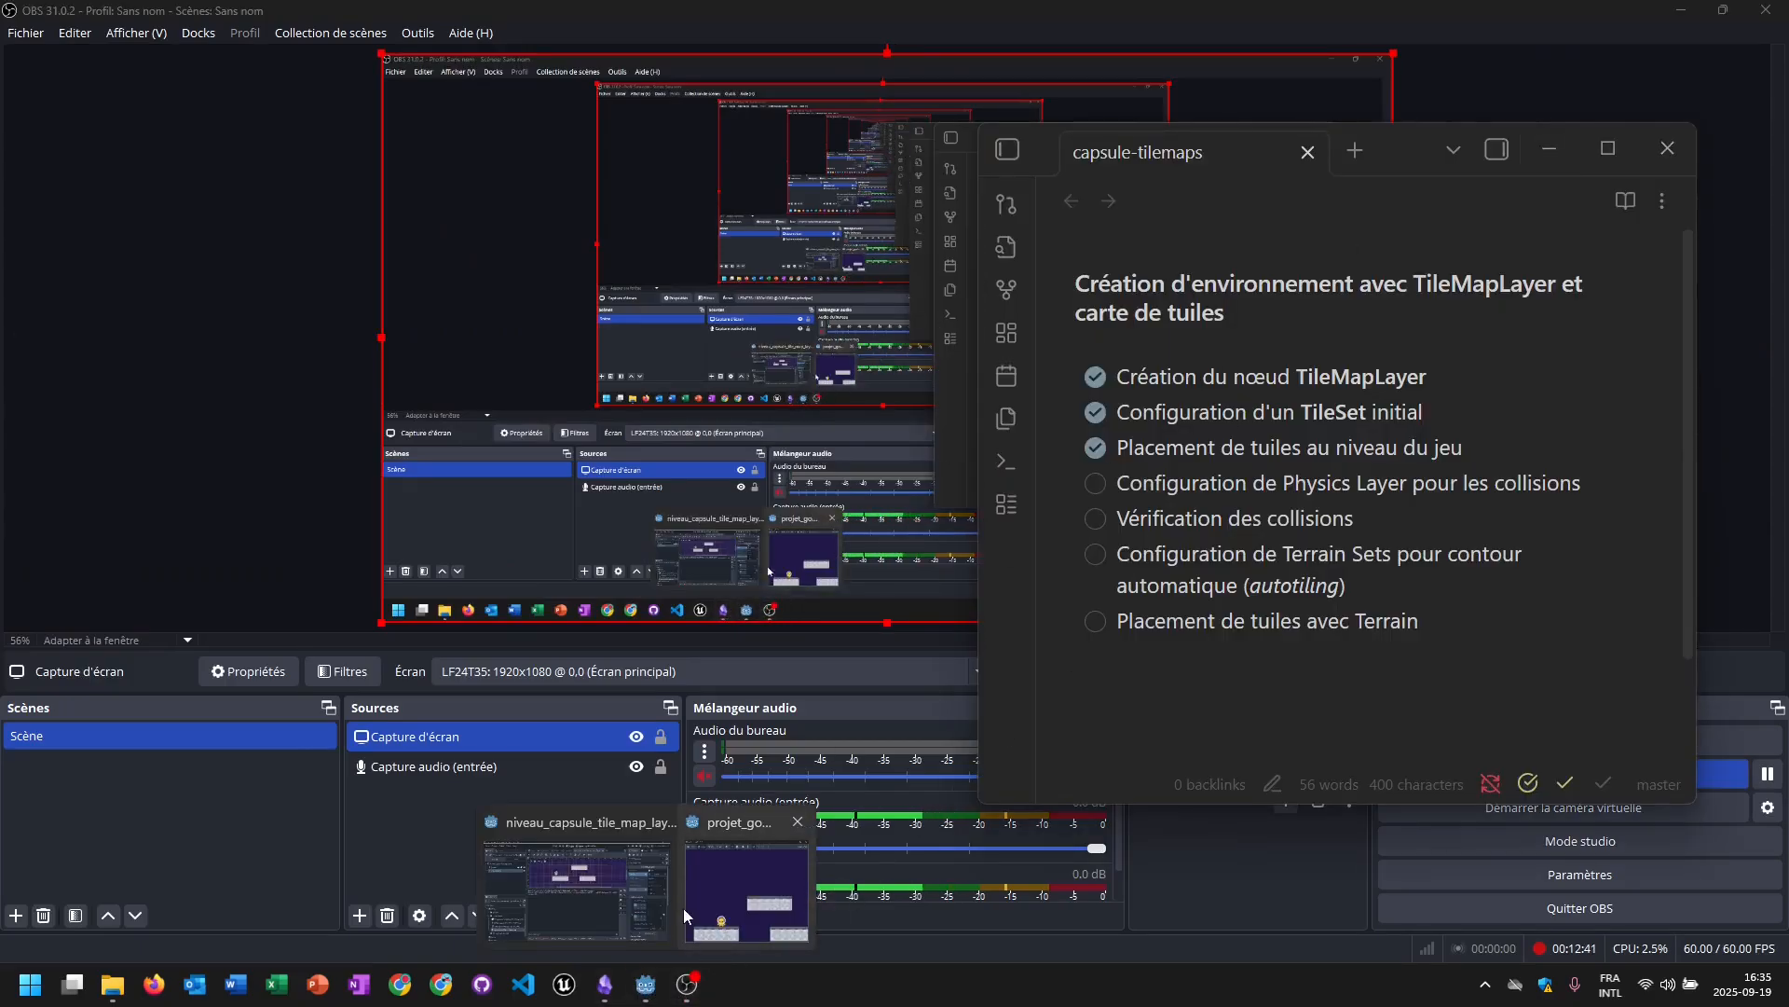
{"action": "left_click", "coordinate": [640, 893]}
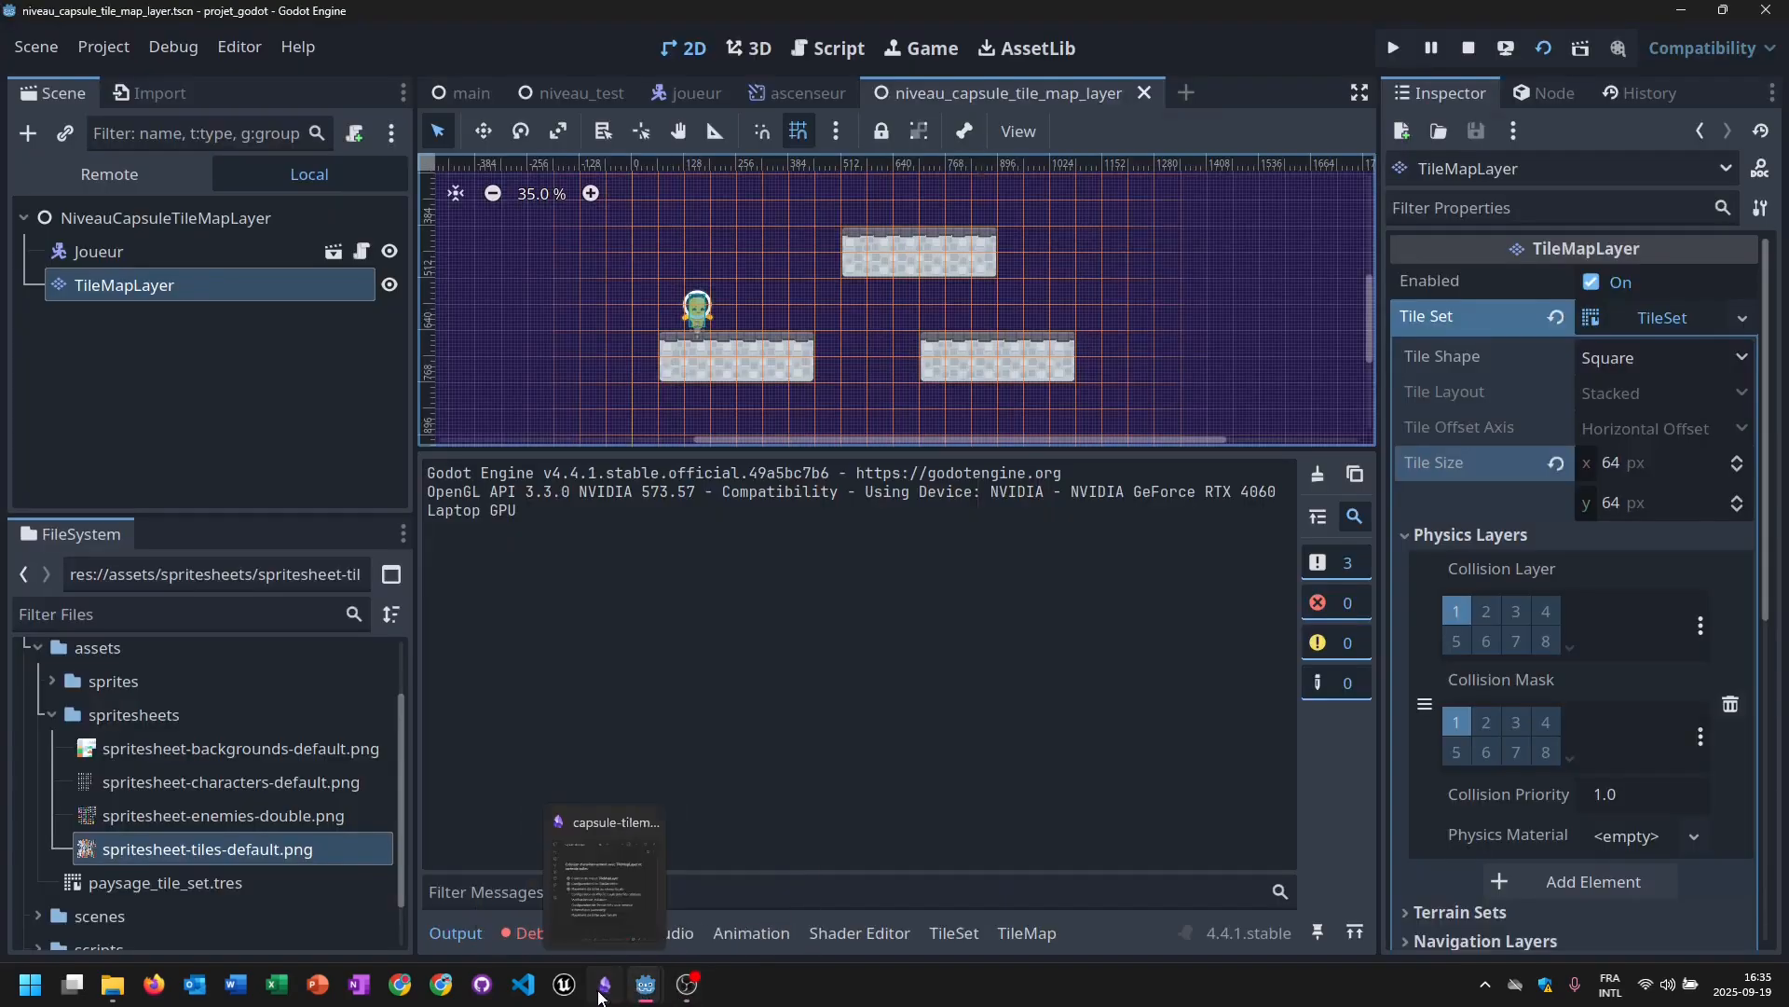
{"action": "left_click", "coordinate": [600, 996]}
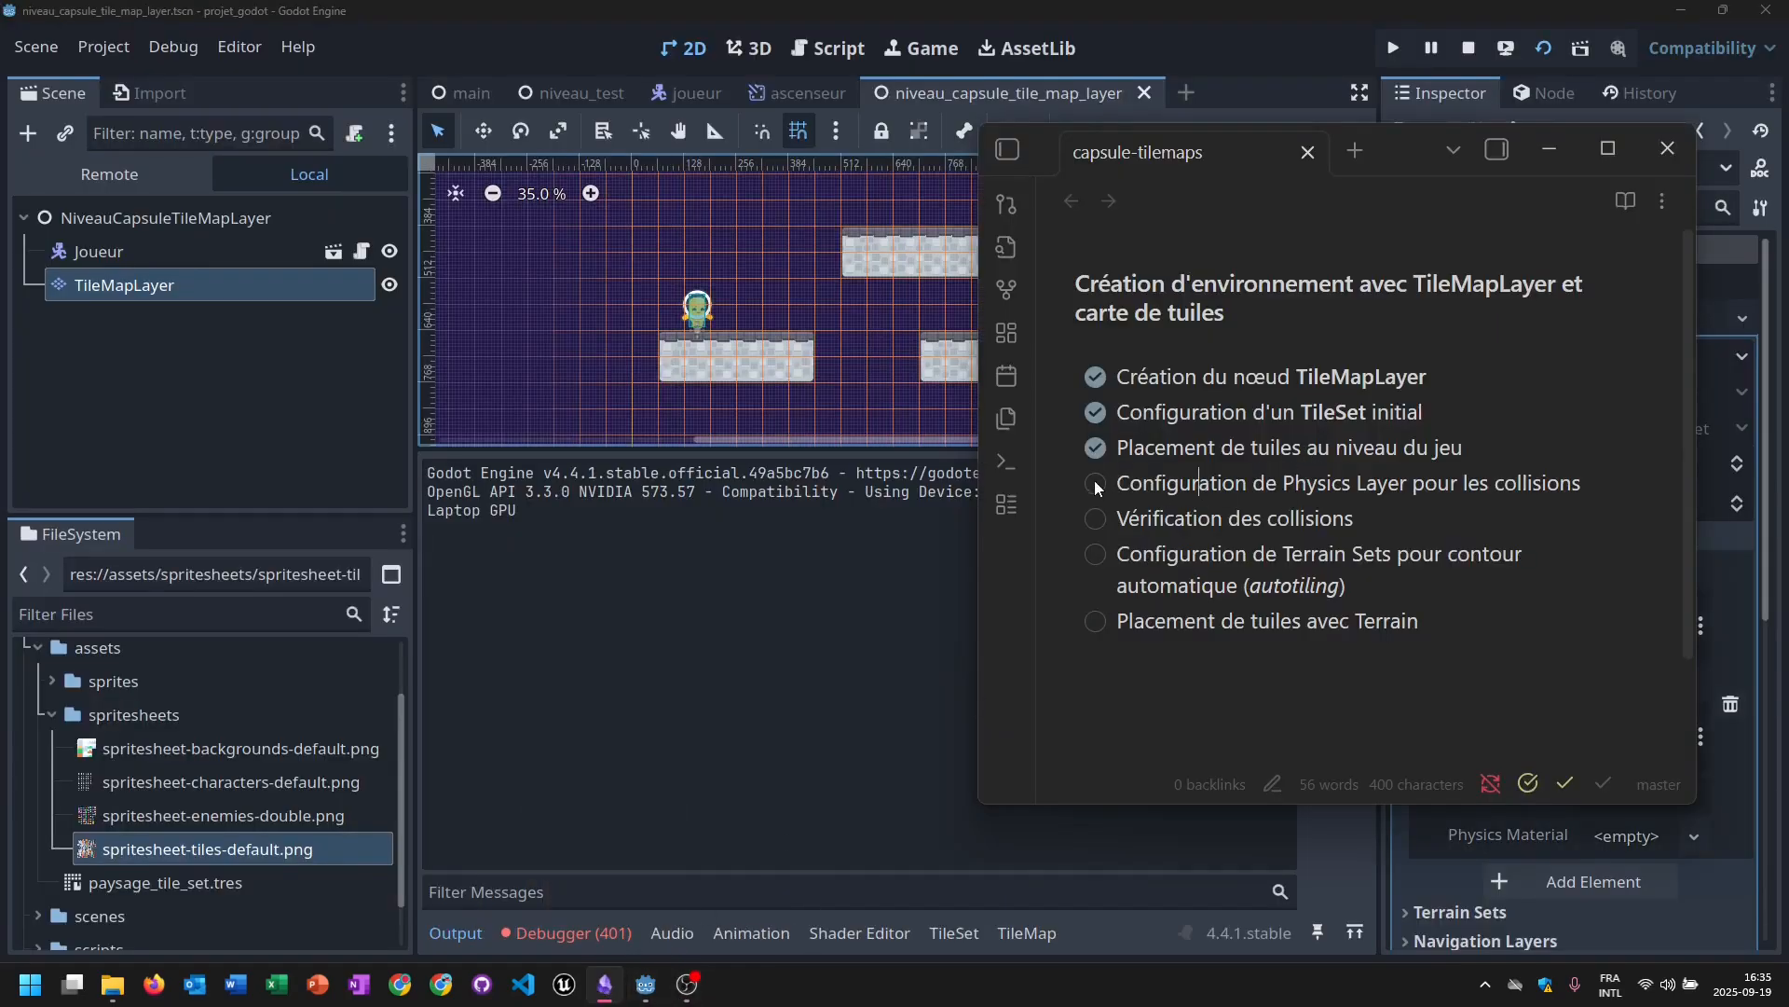
{"action": "left_click", "coordinate": [1094, 522]}
{"action": "left_click_drag", "start_coordinate": [1120, 556], "coordinate": [1367, 592]}
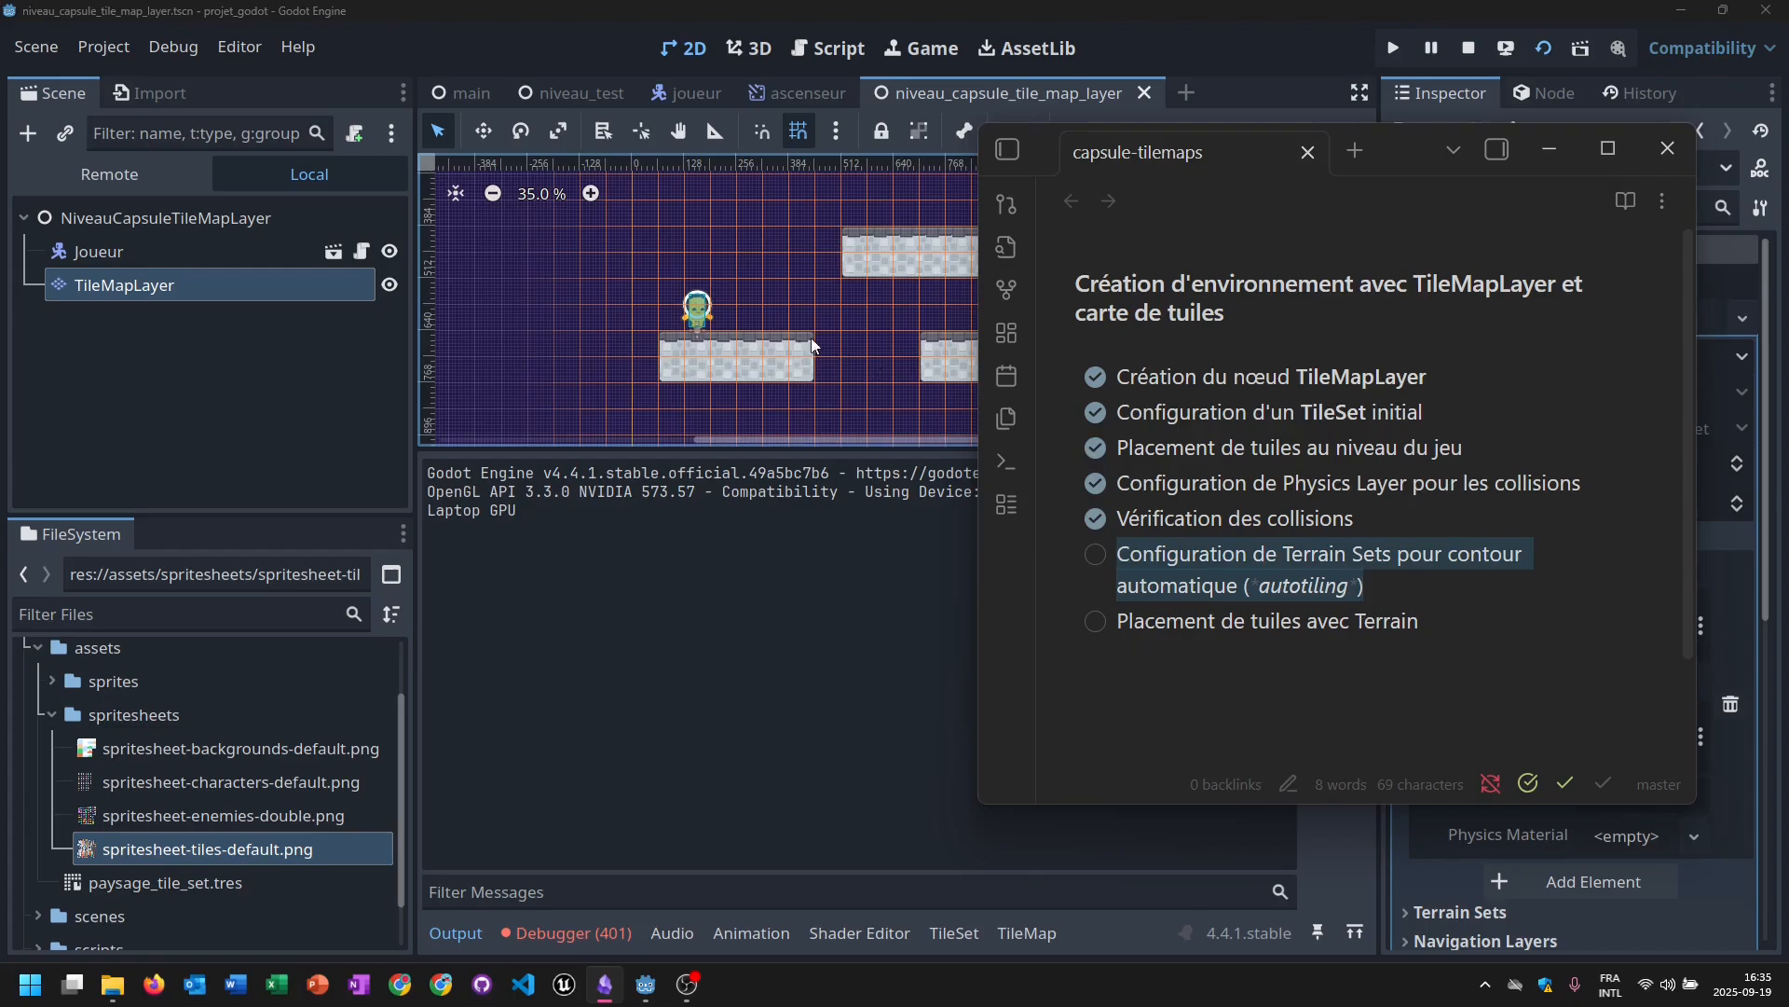
Switch back to the Godot editor, centre on the platforms and reopen the TileSet editor.
{"action": "left_click", "coordinate": [1143, 35]}
{"action": "scroll", "coordinate": [908, 338], "scroll_direction": "up", "scroll_amount": 4}
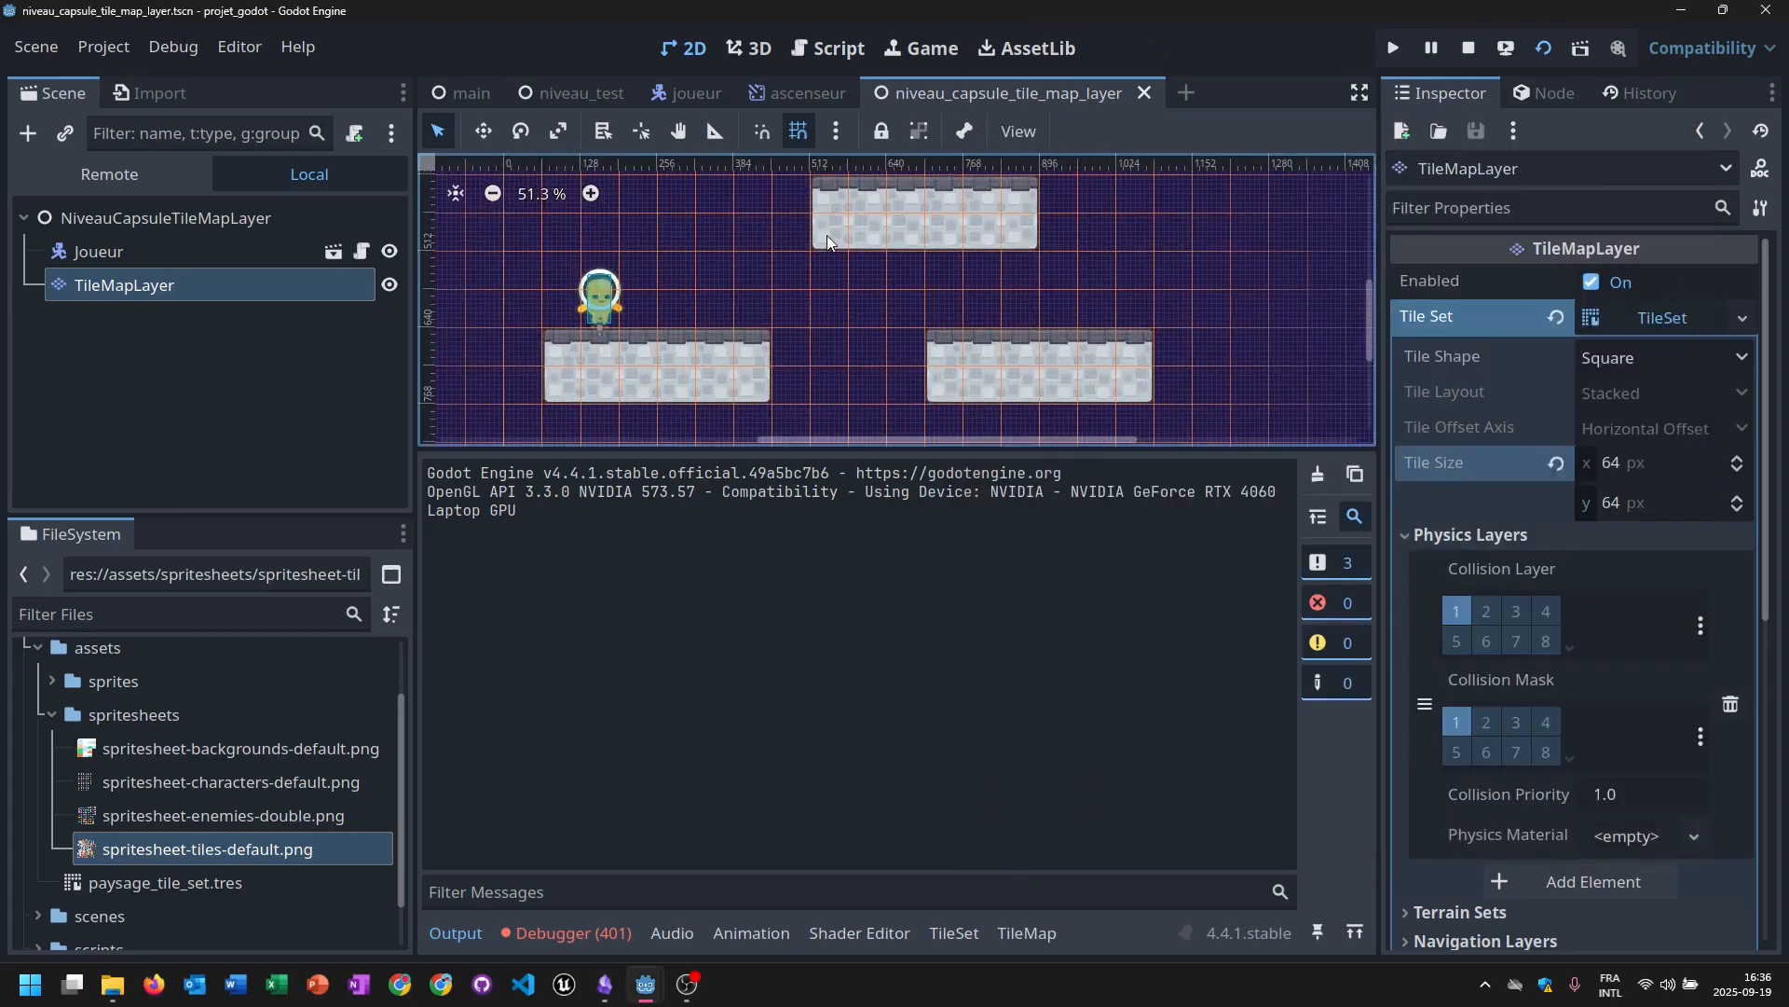
{"action": "middle_click_drag", "start_coordinate": [826, 235], "coordinate": [842, 315]}
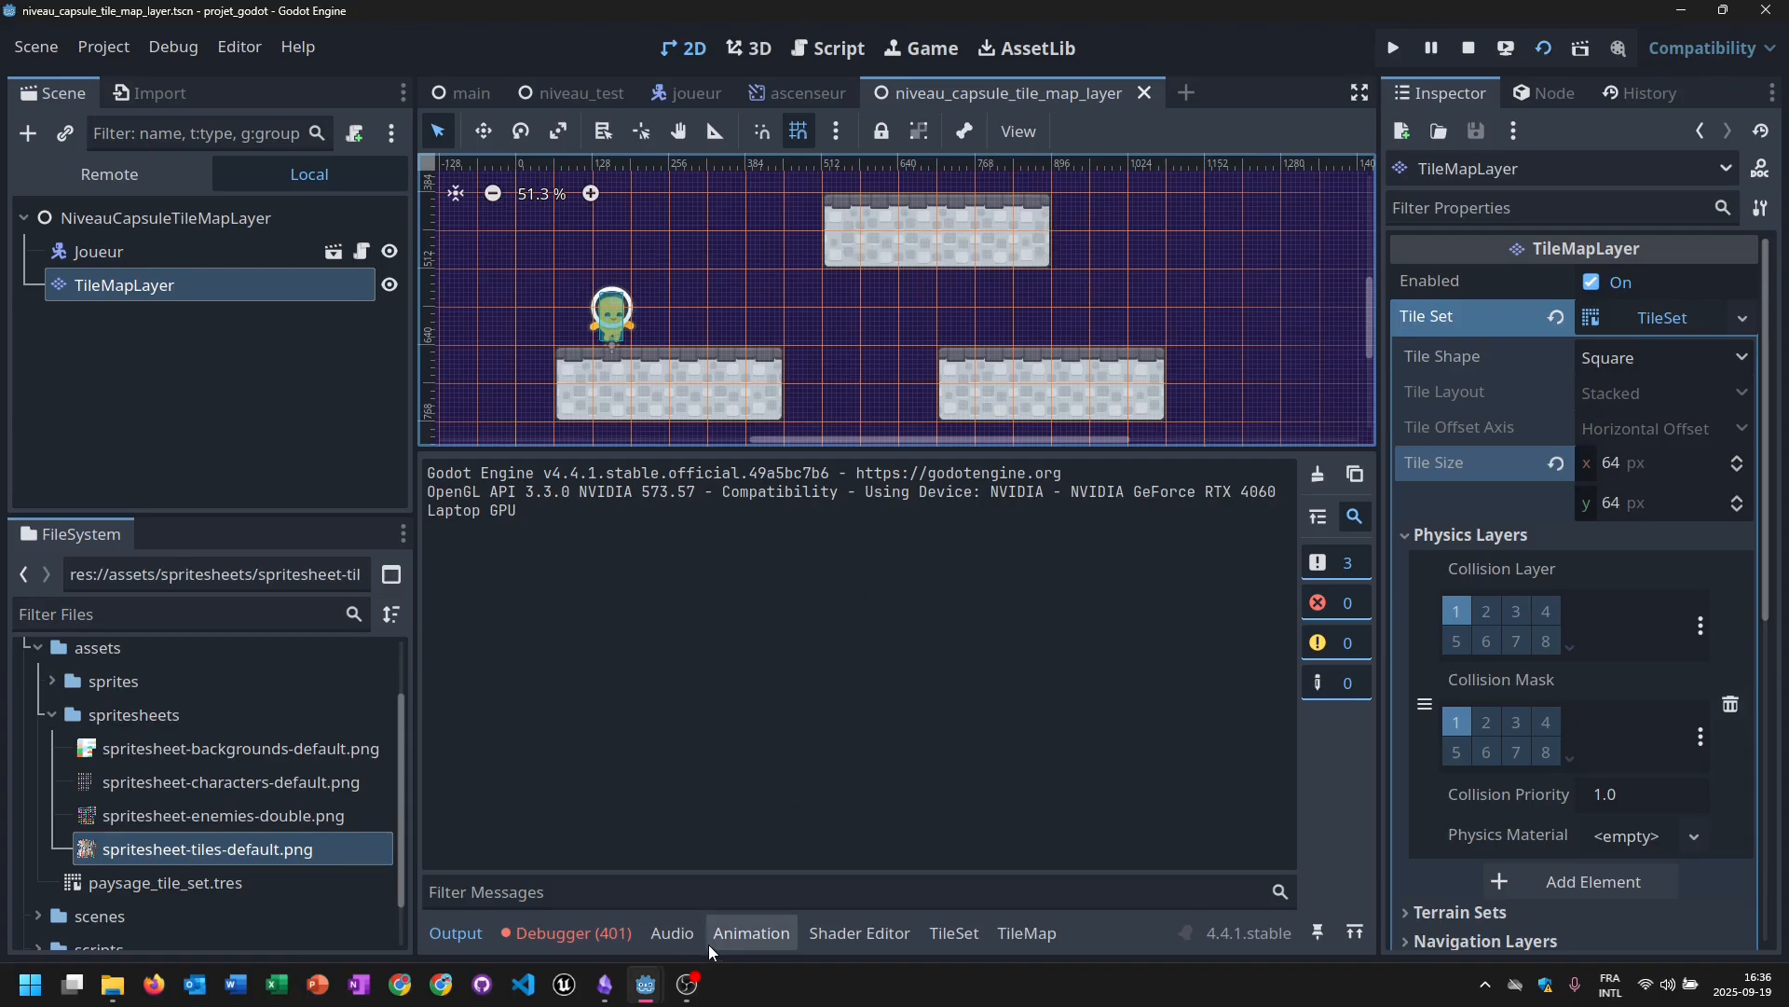
{"action": "left_click", "coordinate": [951, 933]}
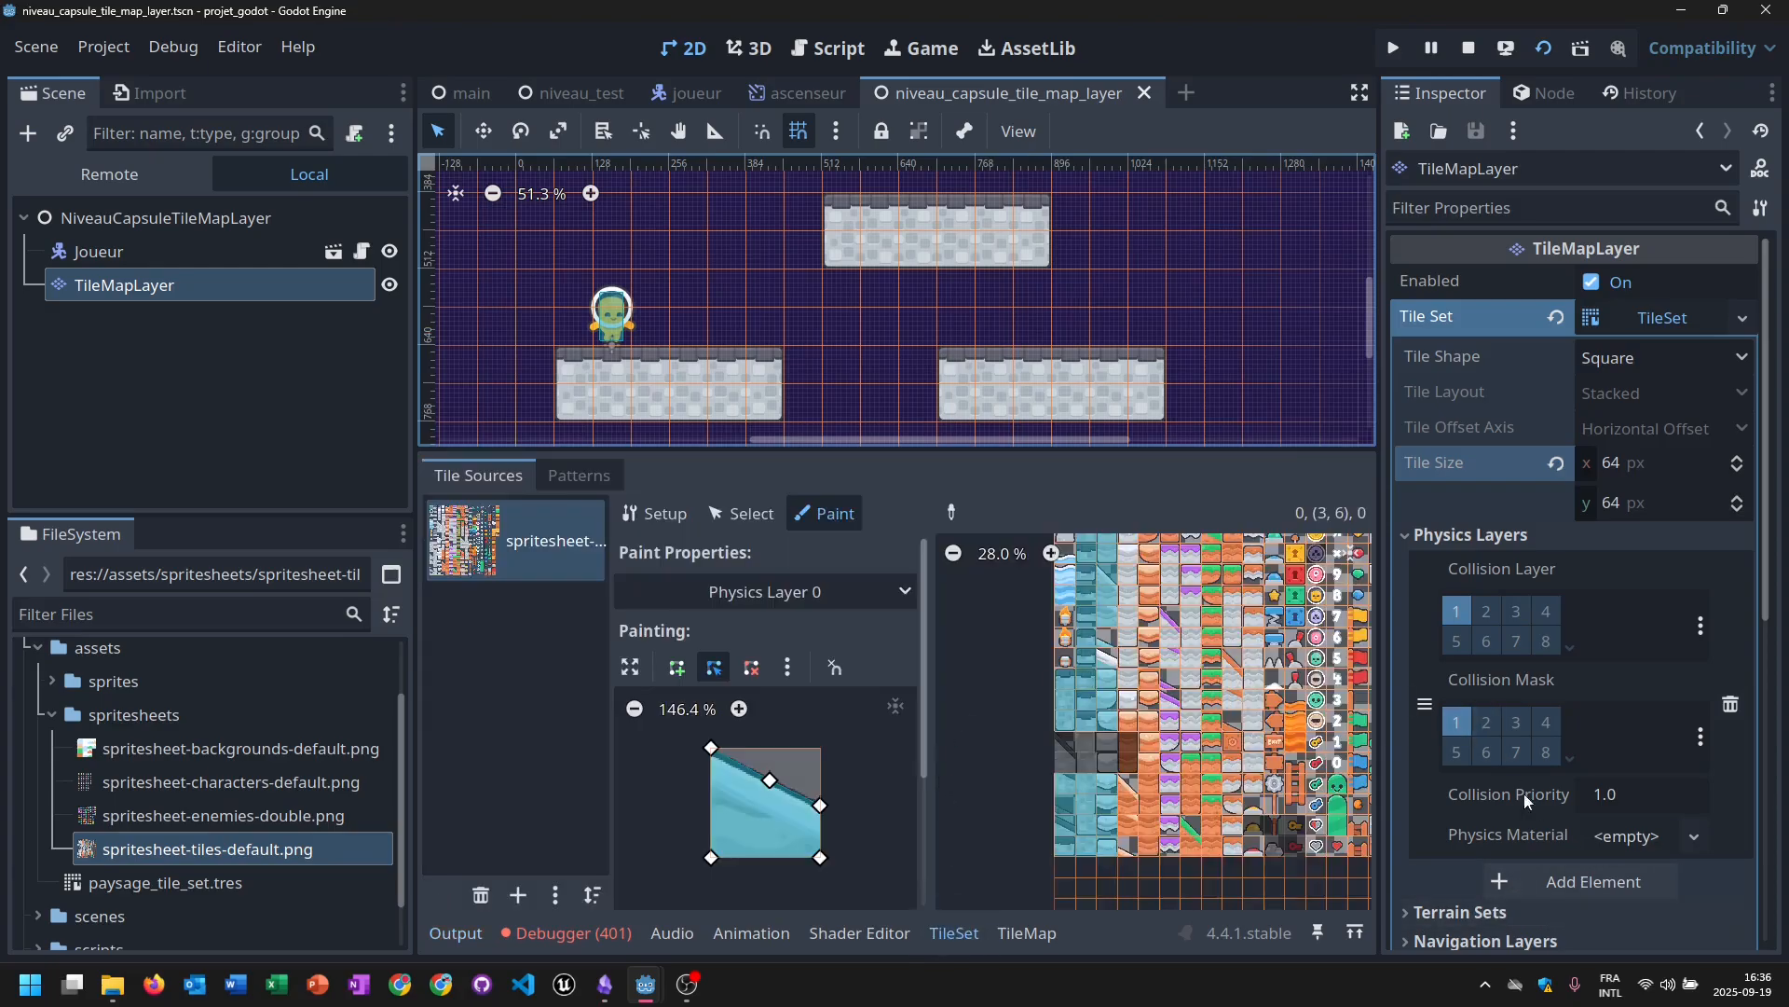
Add a terrain set to the TileMapLayer's TileSet and create one terrain inside it.
{"action": "scroll", "coordinate": [1539, 736], "scroll_direction": "down", "scroll_amount": 5}
{"action": "scroll", "coordinate": [1478, 478], "scroll_direction": "up", "scroll_amount": 3}
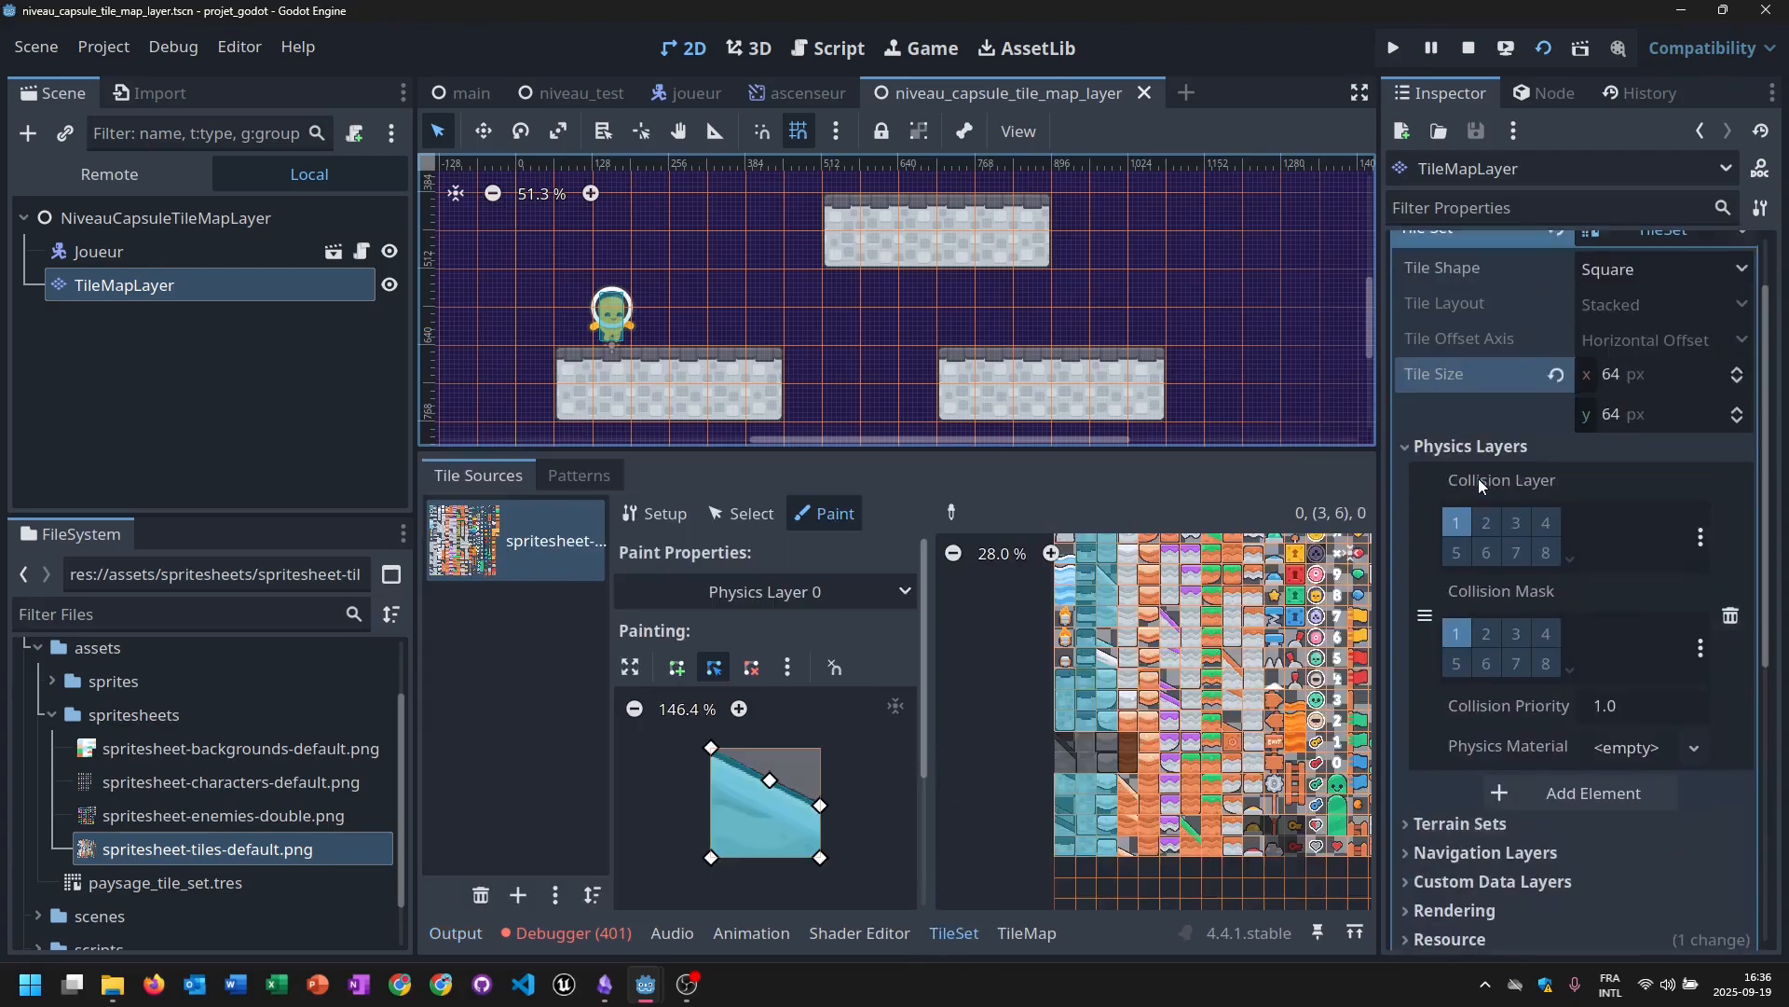
{"action": "scroll", "coordinate": [1479, 479], "scroll_direction": "down", "scroll_amount": 3}
{"action": "scroll", "coordinate": [1475, 561], "scroll_direction": "up", "scroll_amount": 3}
{"action": "scroll", "coordinate": [1475, 561], "scroll_direction": "up", "scroll_amount": 2}
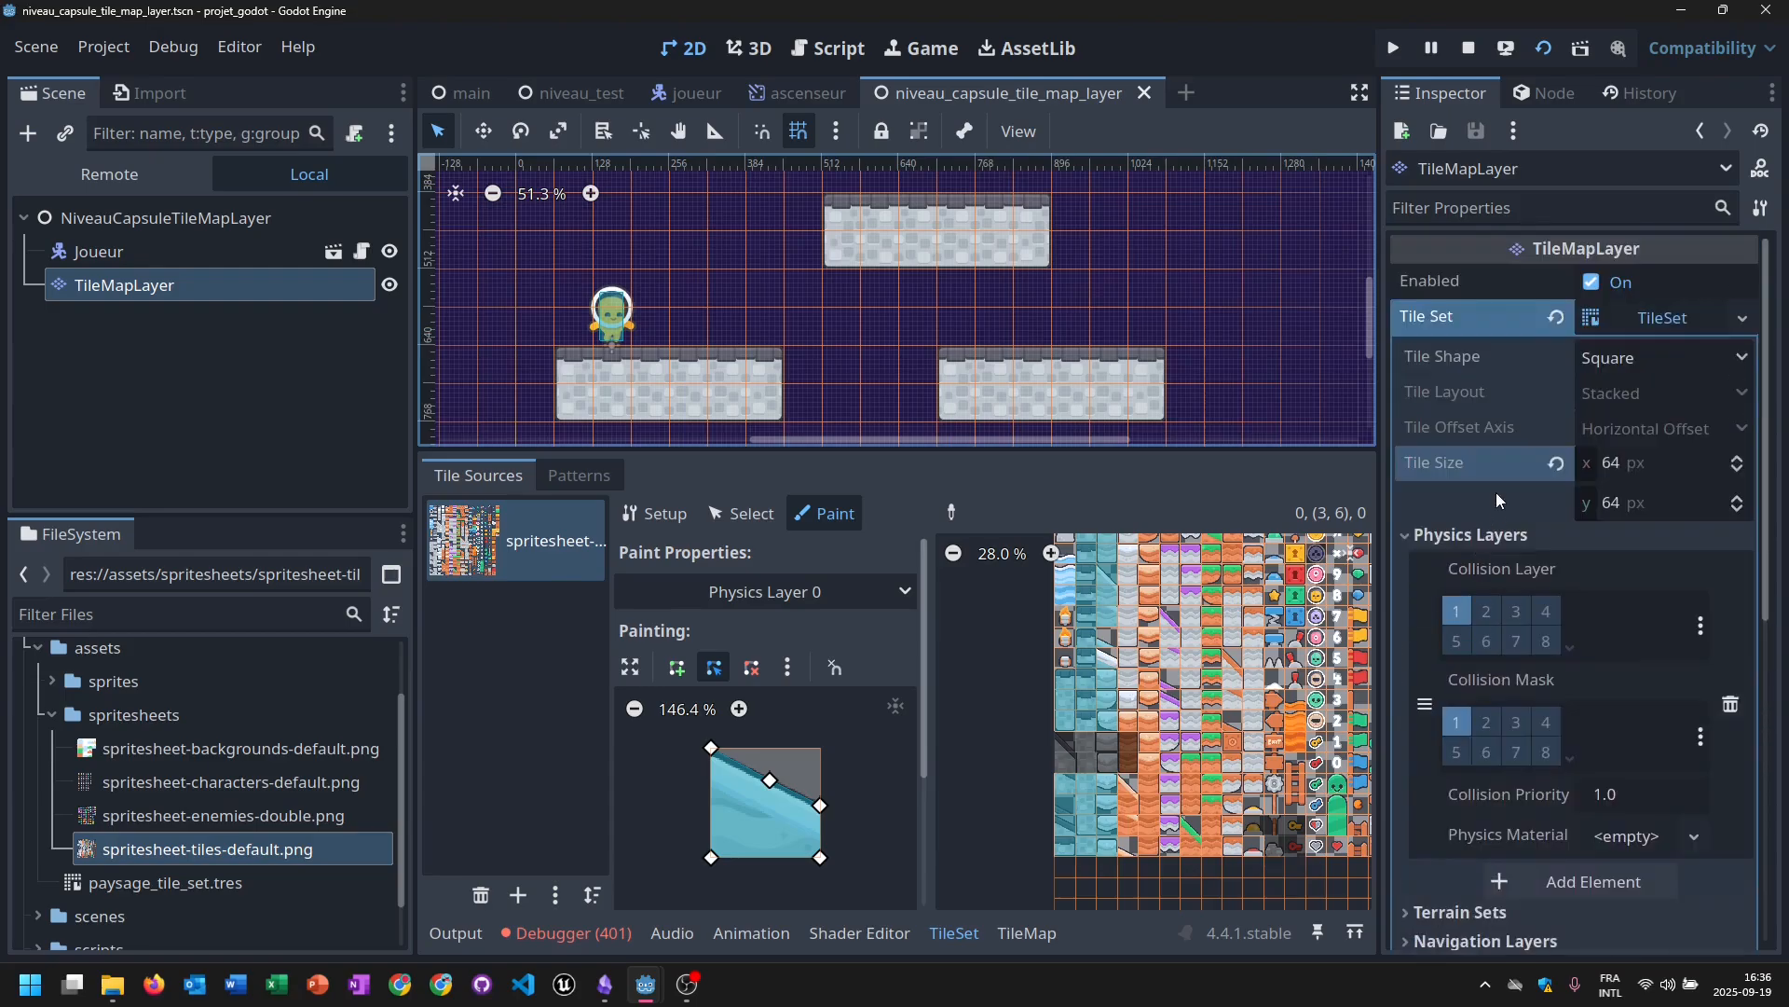
{"action": "left_click", "coordinate": [1405, 535]}
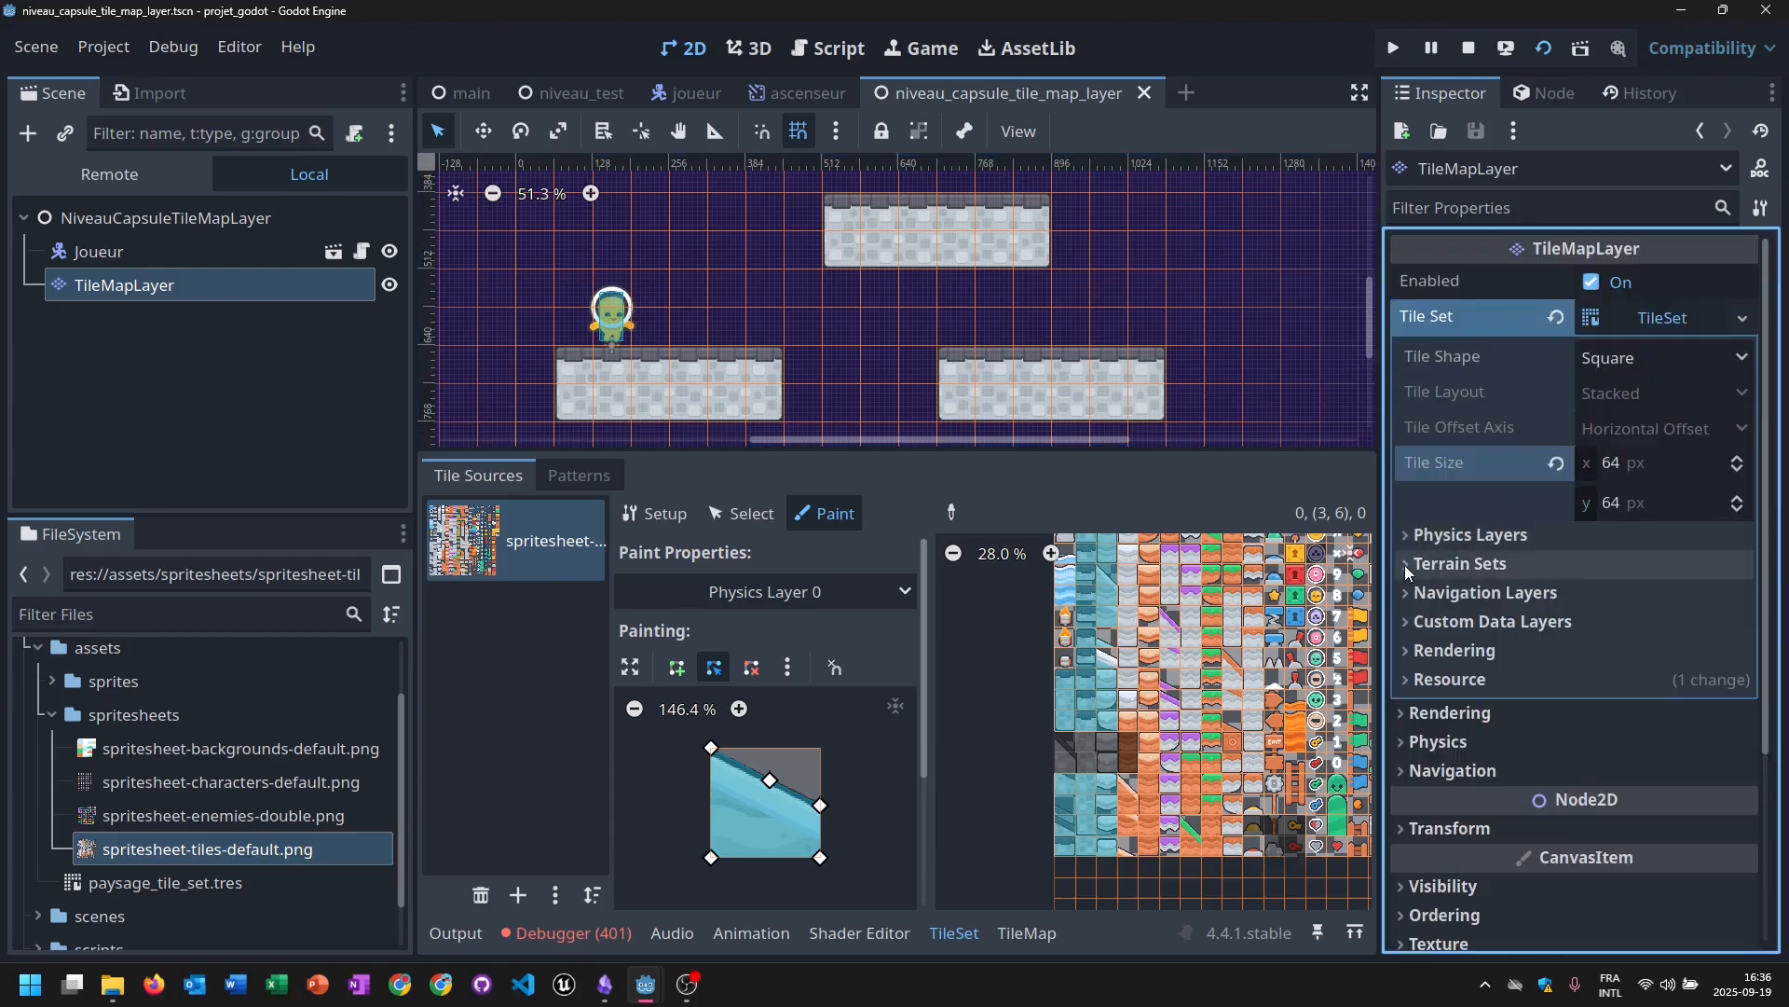
{"action": "left_click", "coordinate": [1407, 563]}
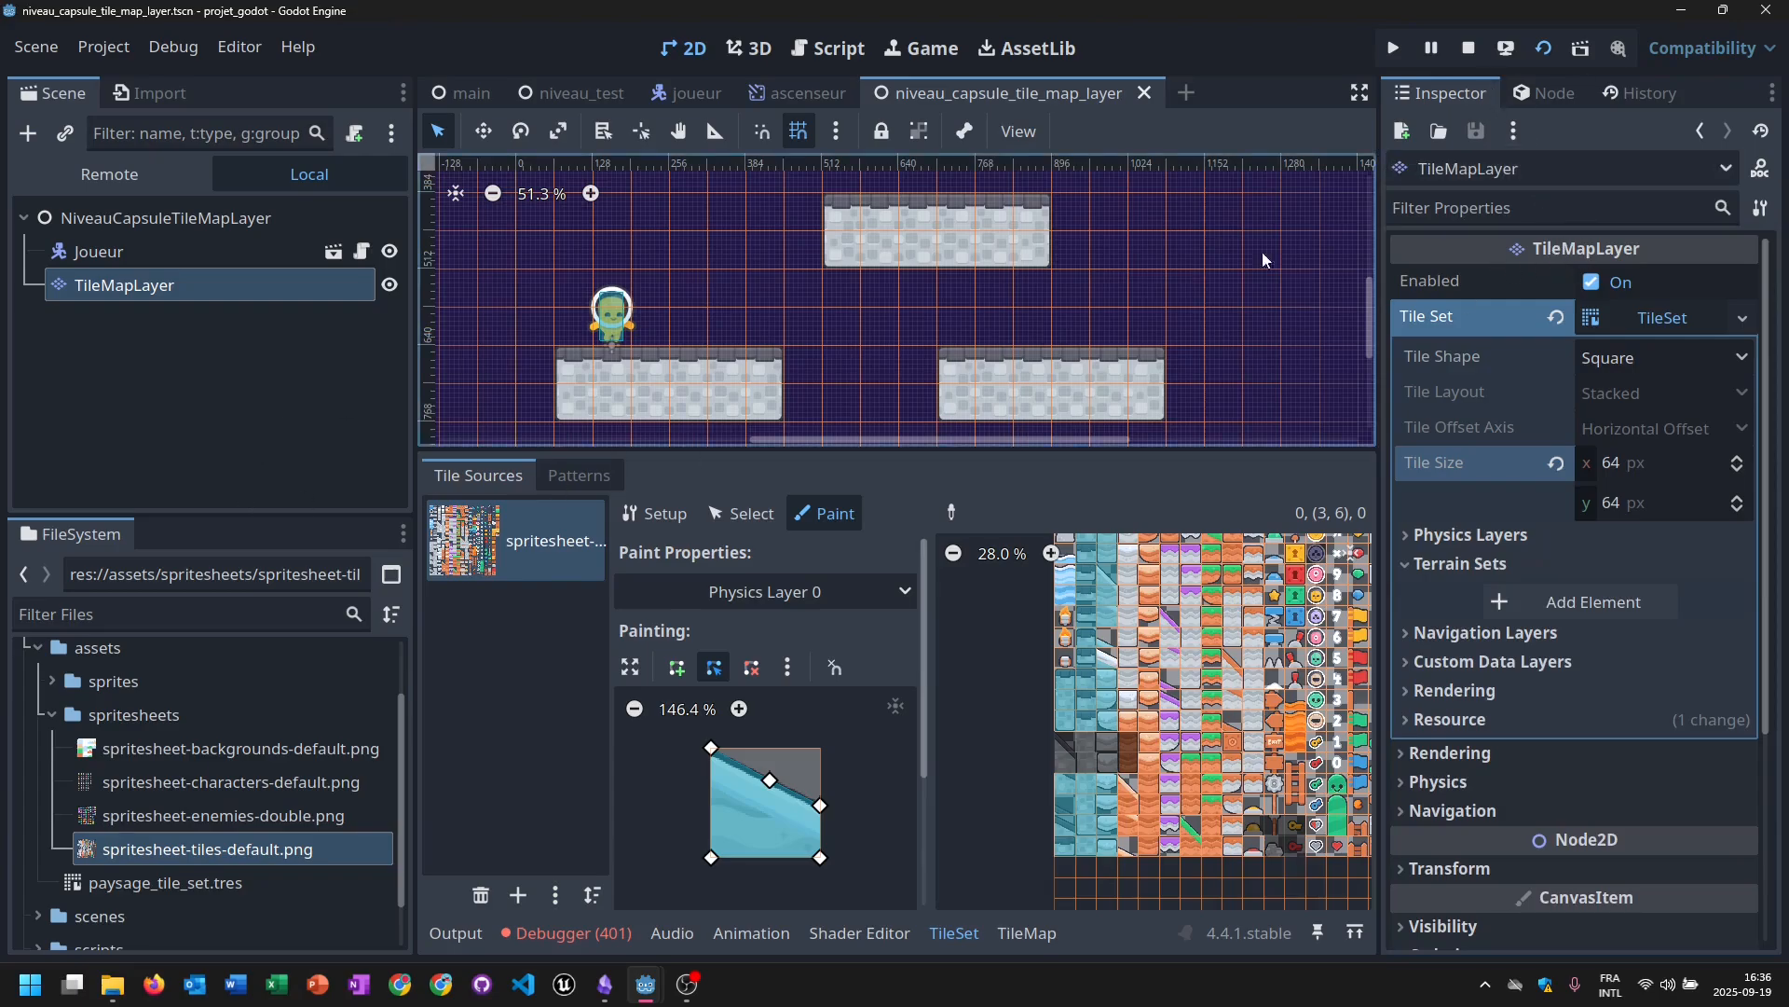
{"action": "left_click", "coordinate": [1512, 597]}
{"action": "left_click", "coordinate": [1530, 639]}
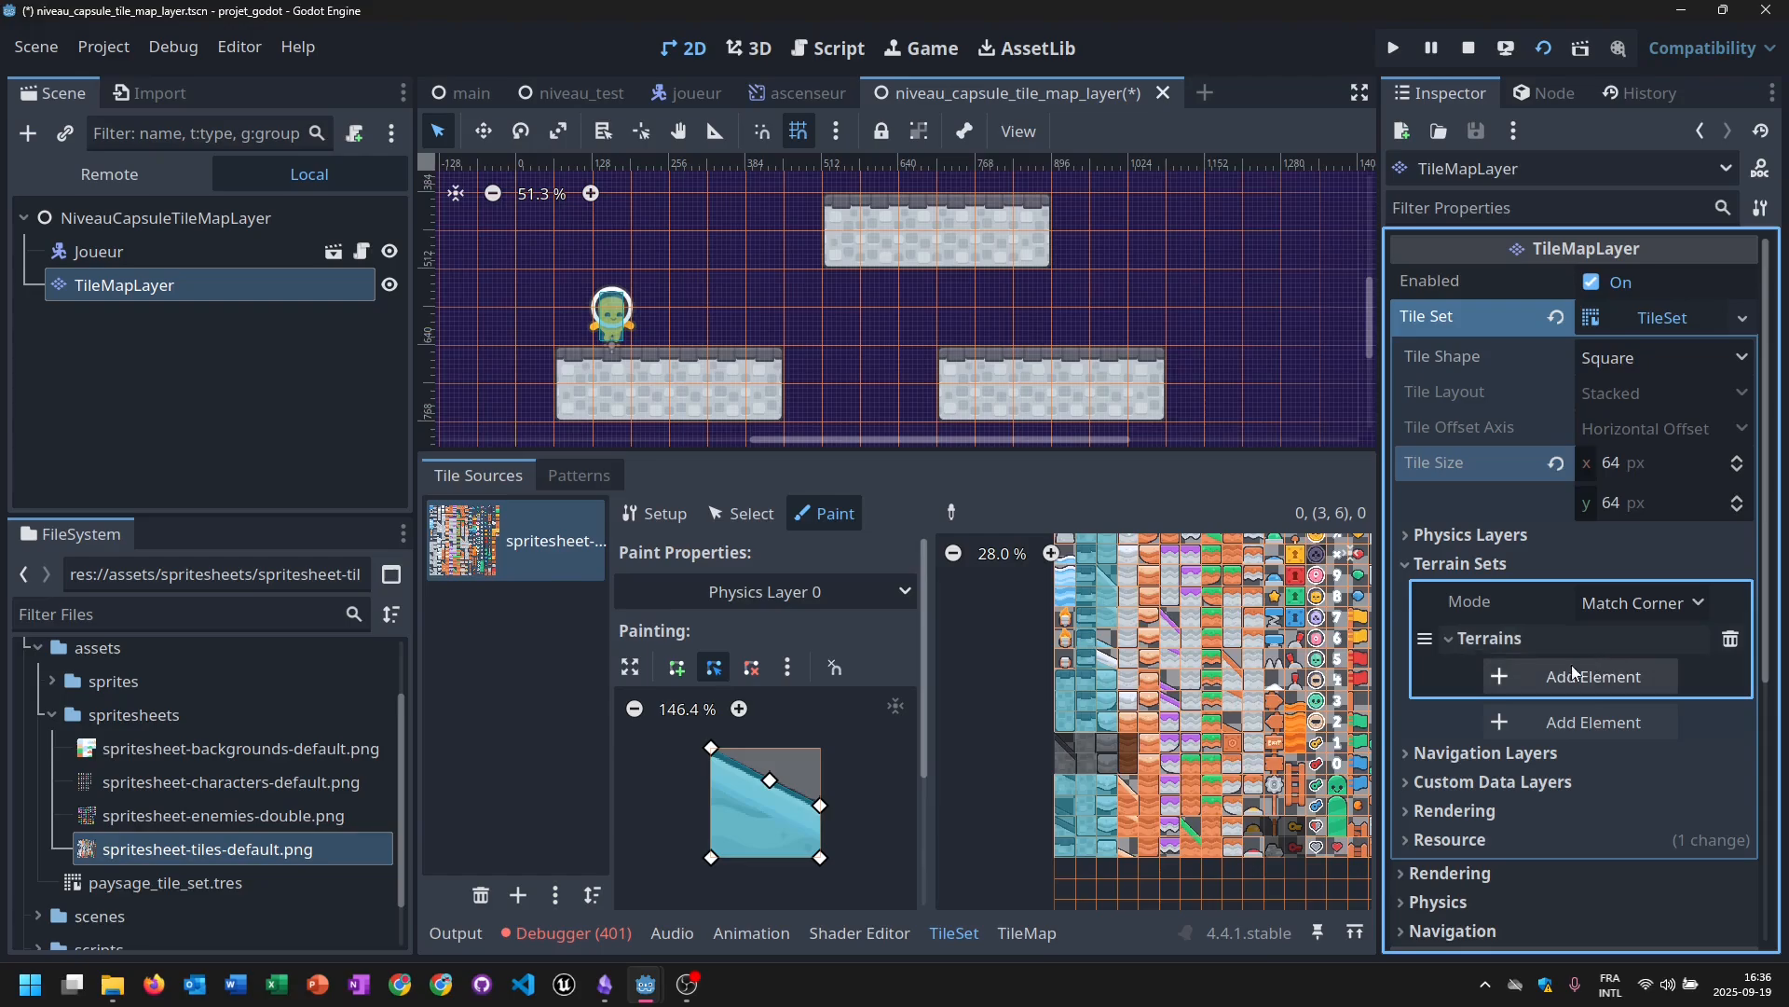
{"action": "left_click", "coordinate": [1500, 674]}
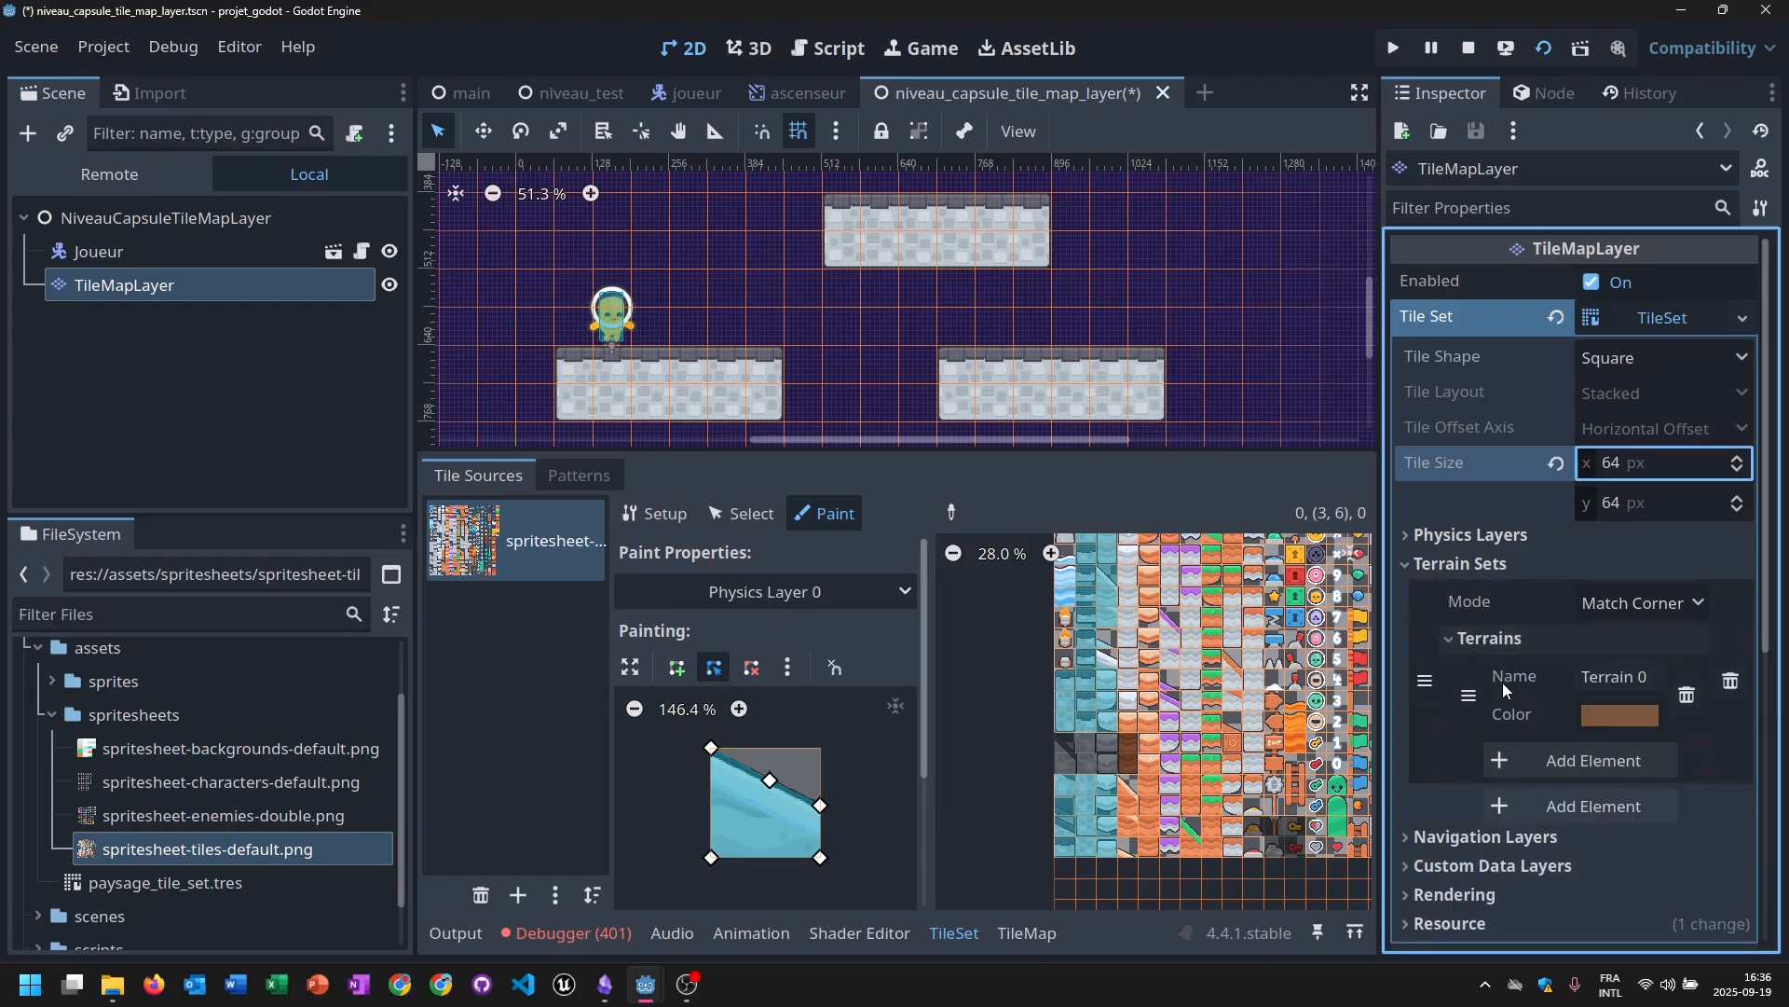
Set the new terrain's color to a slightly transparent dark blue, hex 20295ce7.
{"action": "left_click", "coordinate": [1611, 713]}
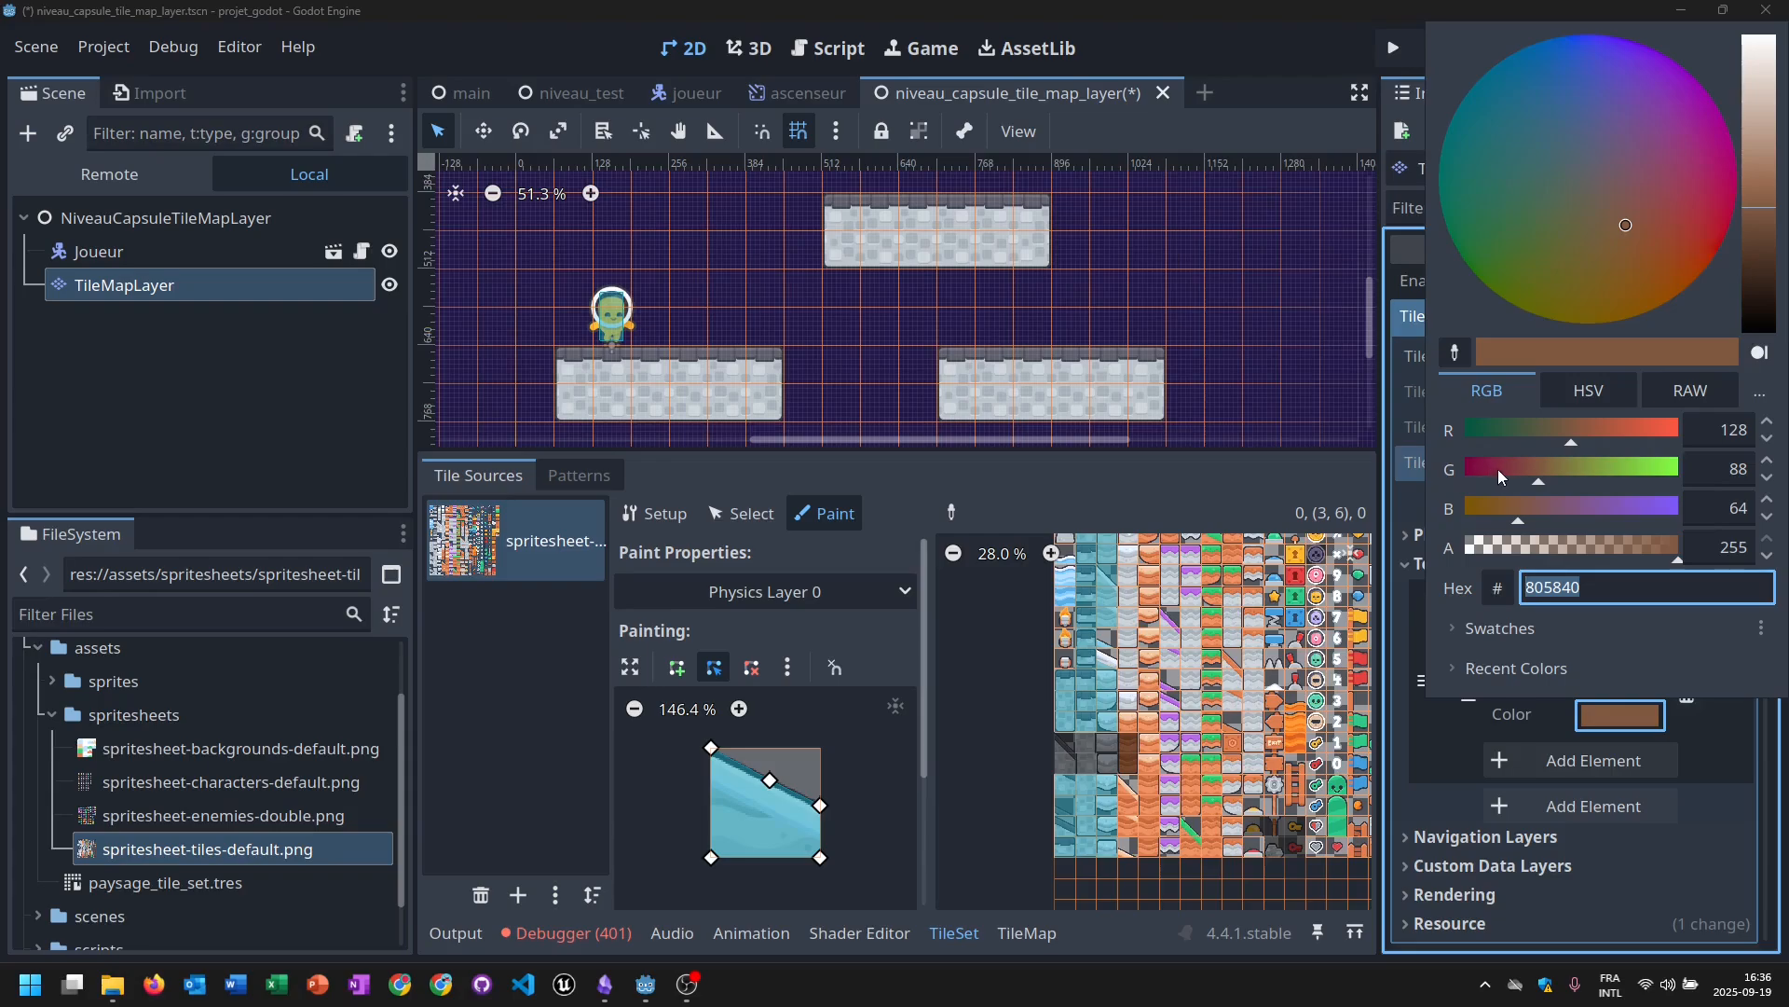
{"action": "left_click_drag", "start_coordinate": [1499, 475], "coordinate": [1485, 511]}
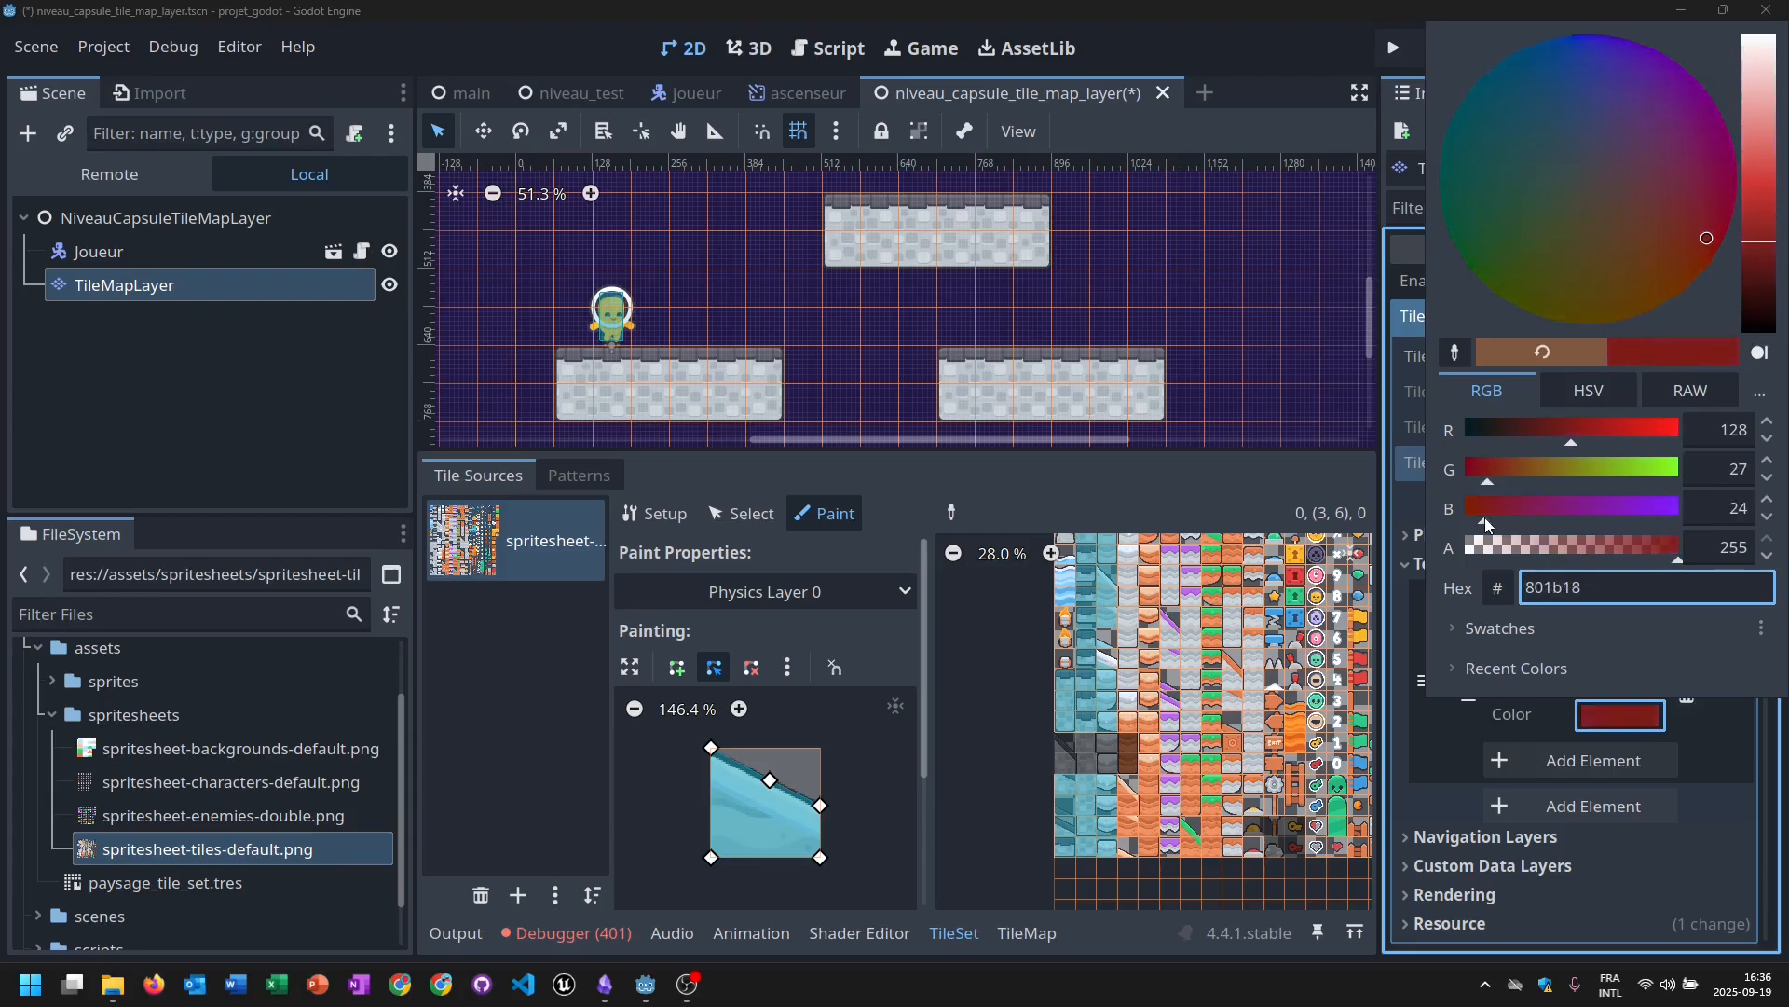
{"action": "left_click_drag", "start_coordinate": [1760, 241], "coordinate": [1760, 262]}
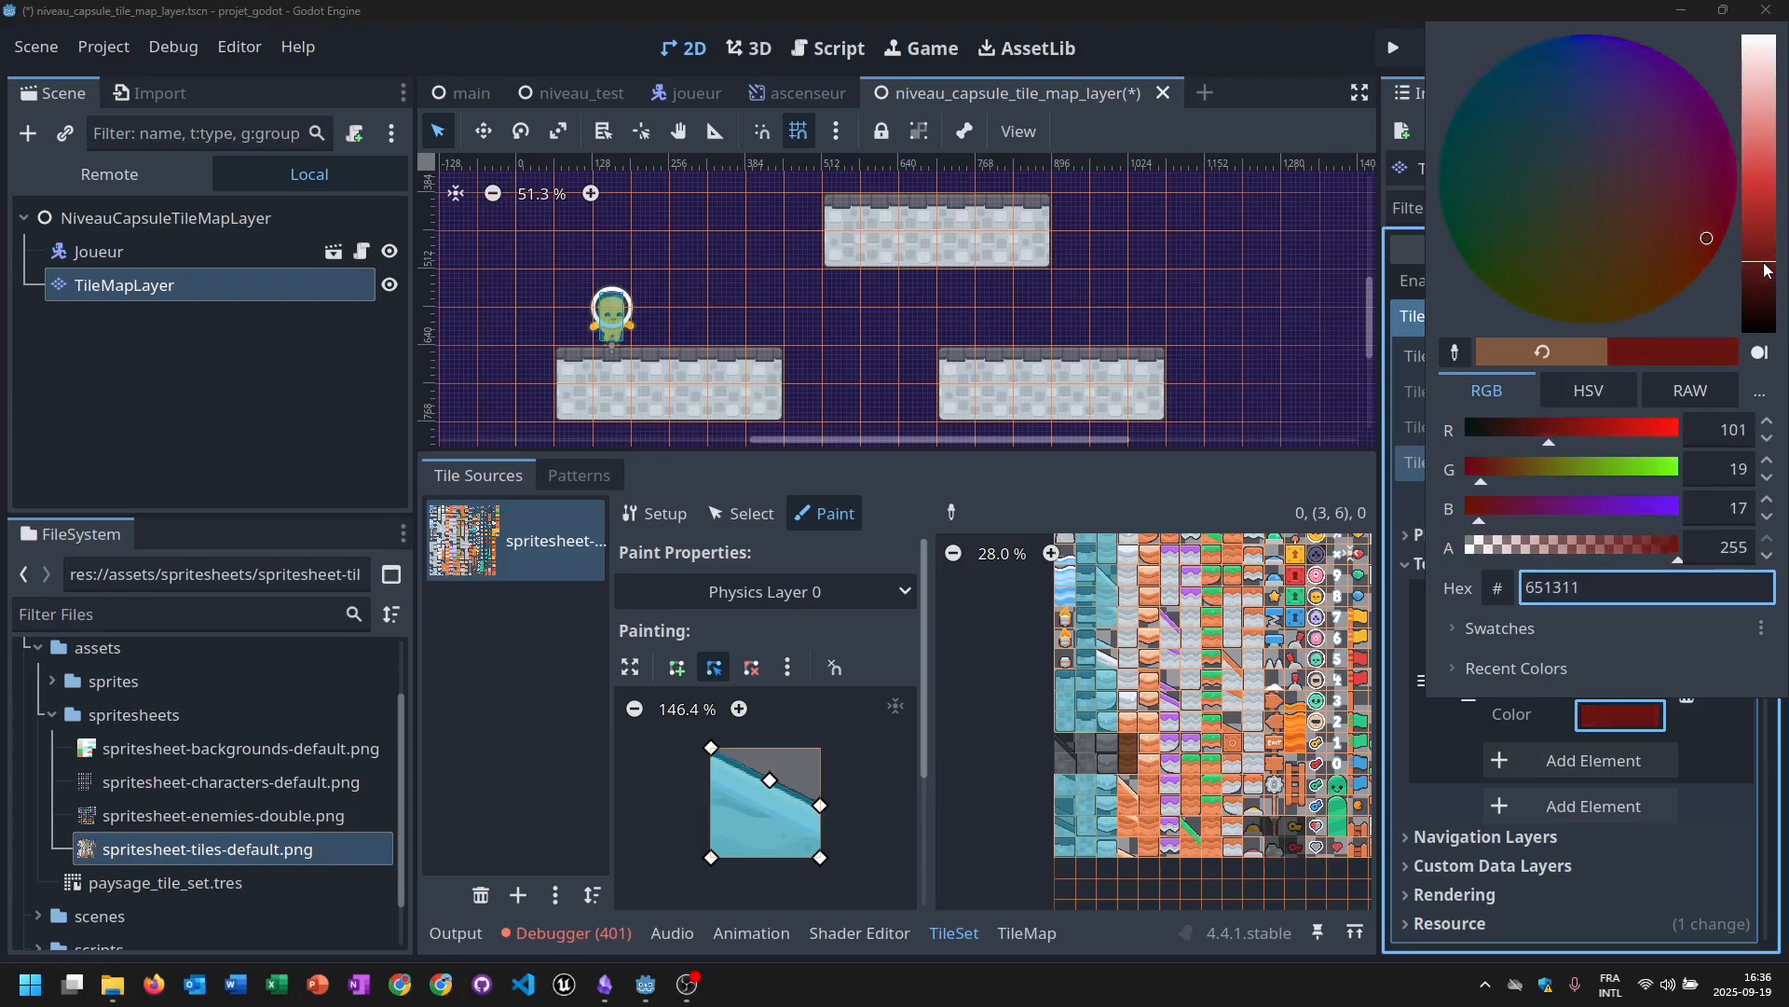
{"action": "left_click_drag", "start_coordinate": [1639, 166], "coordinate": [1592, 85]}
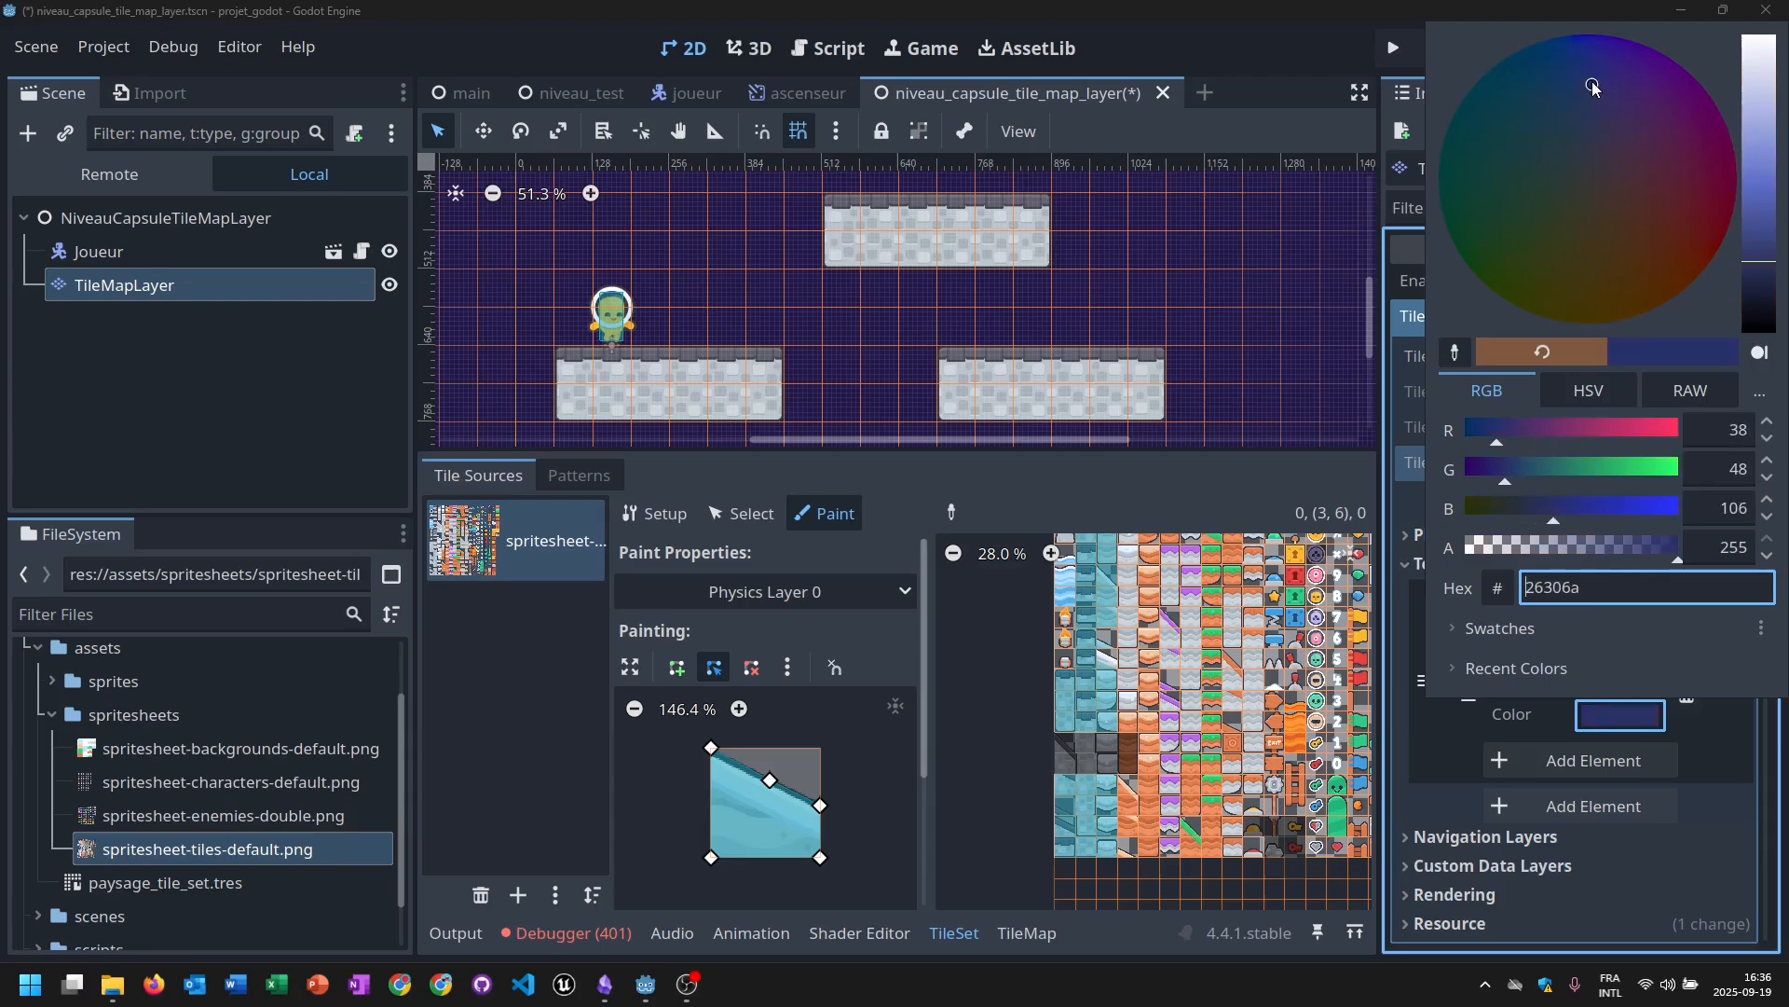
{"action": "left_click", "coordinate": [1761, 273]}
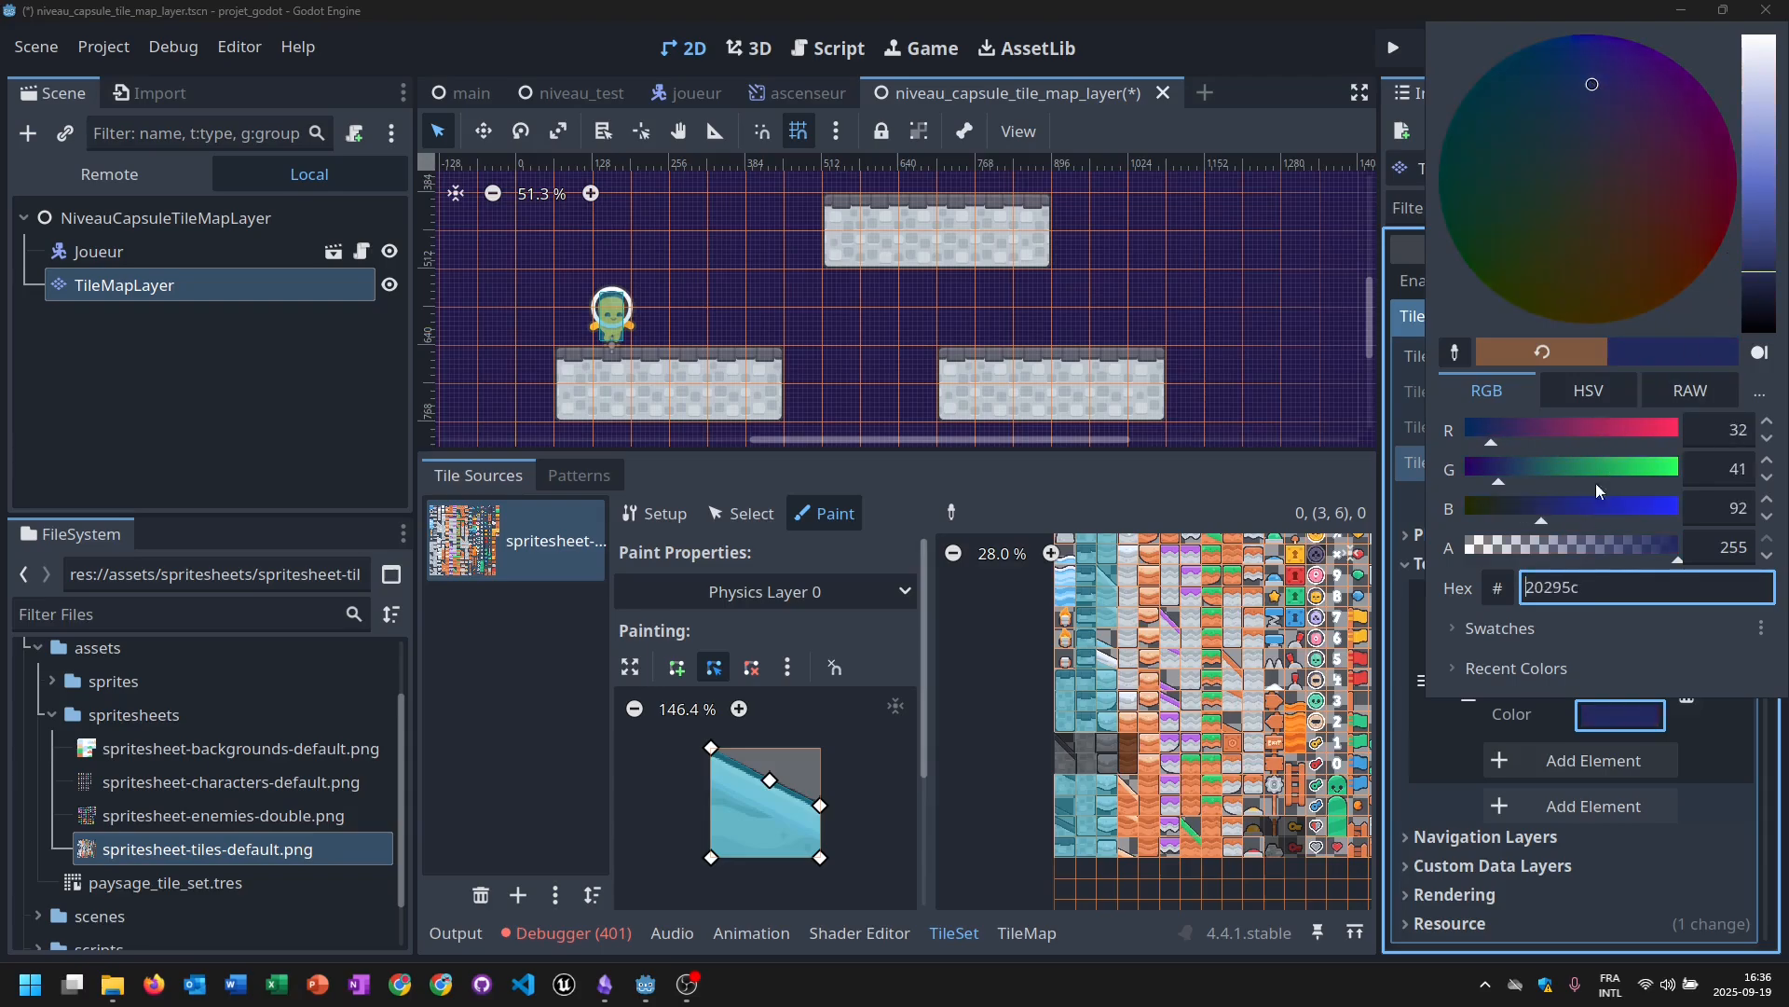
{"action": "left_click_drag", "start_coordinate": [1631, 546], "coordinate": [1658, 551]}
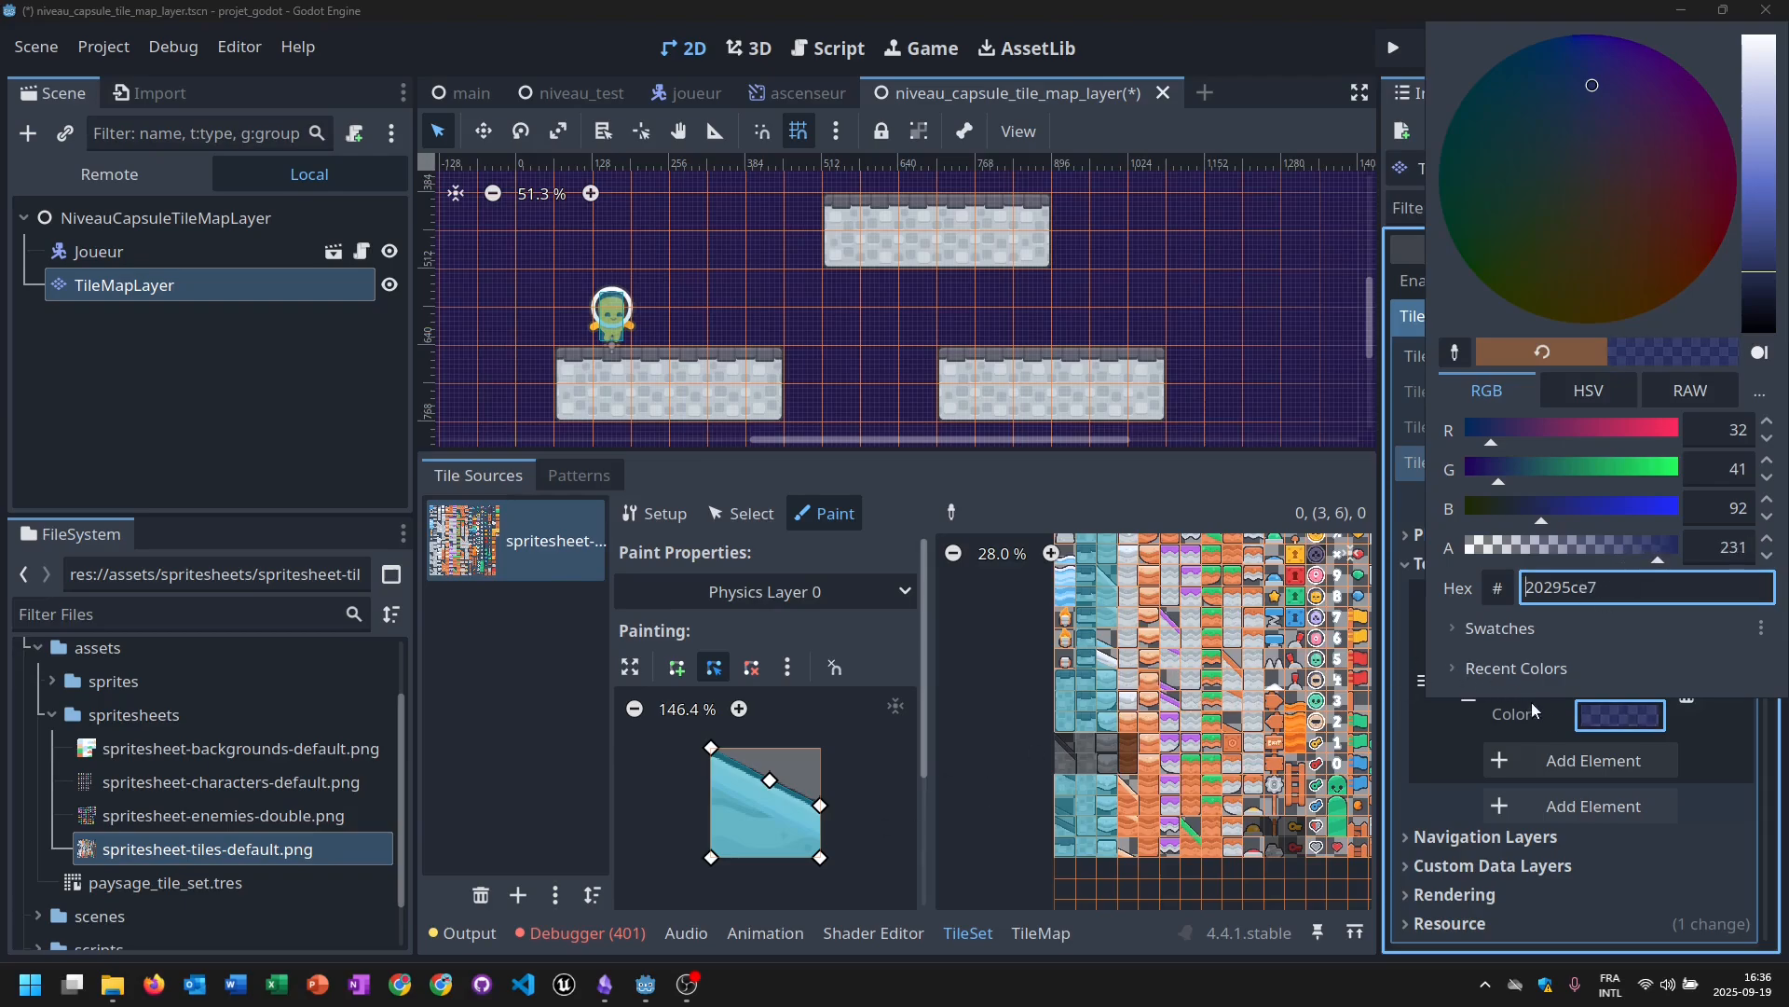
Set the terrain color's alpha to 211, giving hex 20295cd3.
{"action": "left_click", "coordinate": [1602, 723]}
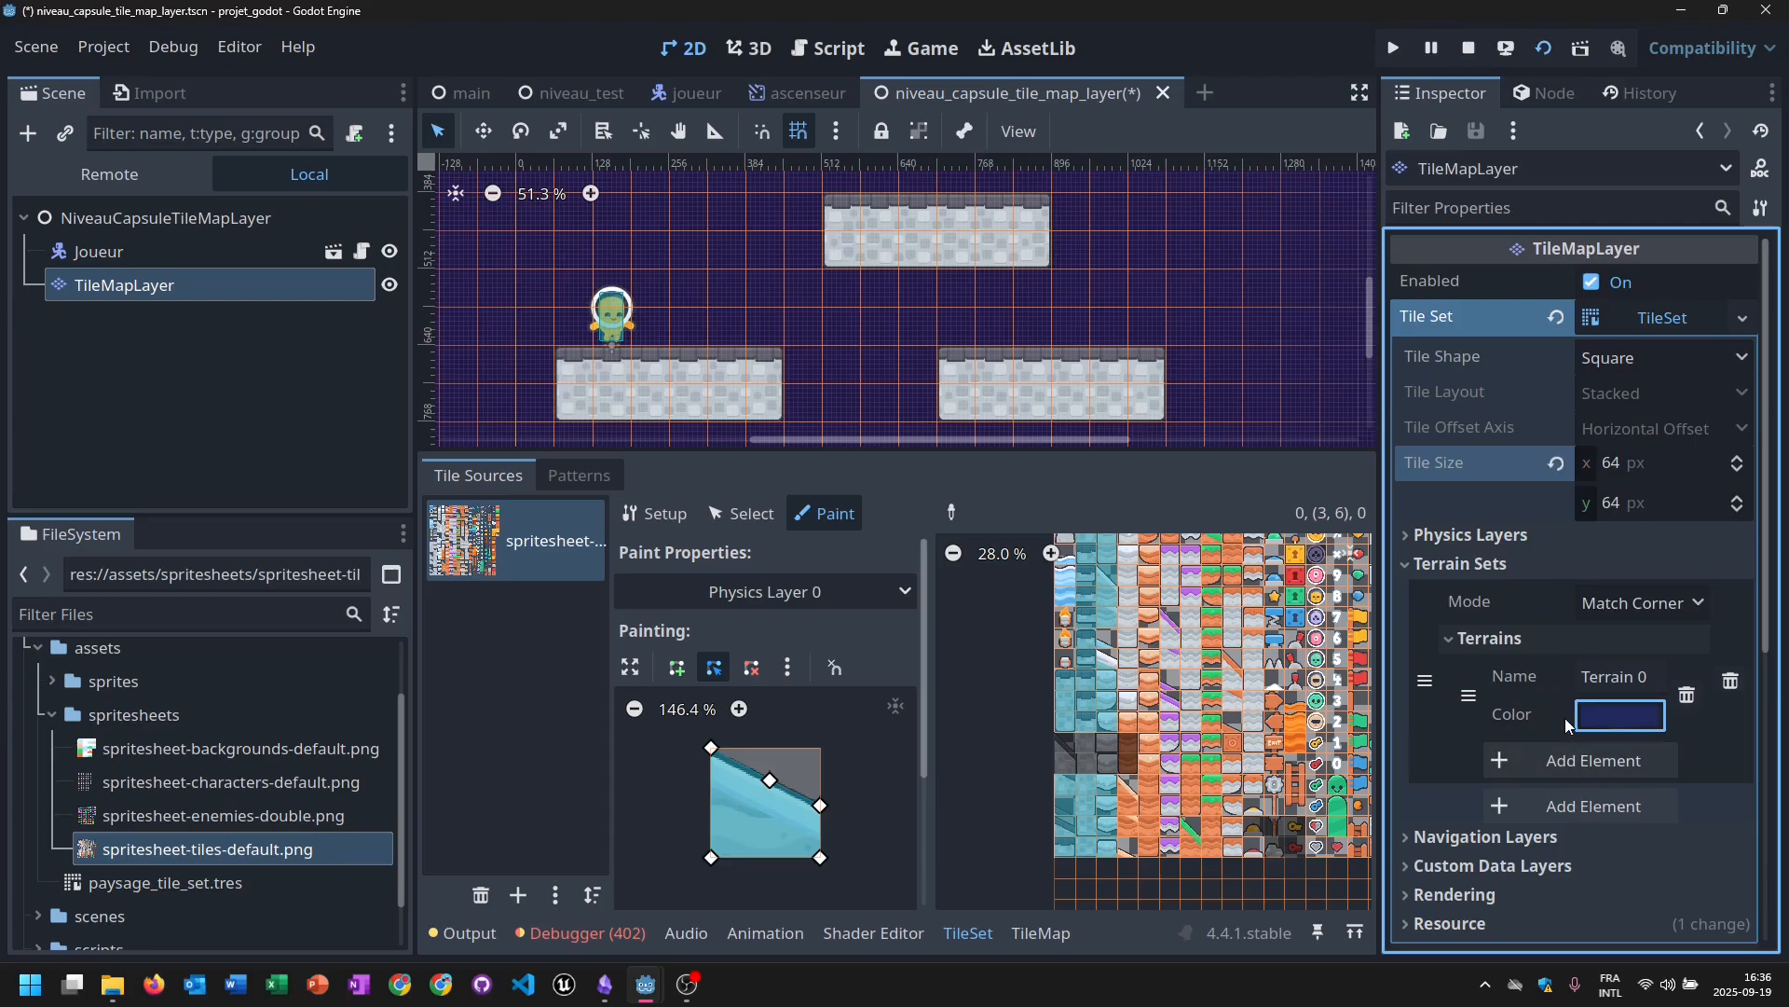
{"action": "left_click", "coordinate": [1589, 716]}
{"action": "left_click_drag", "start_coordinate": [1658, 549], "coordinate": [1642, 550]}
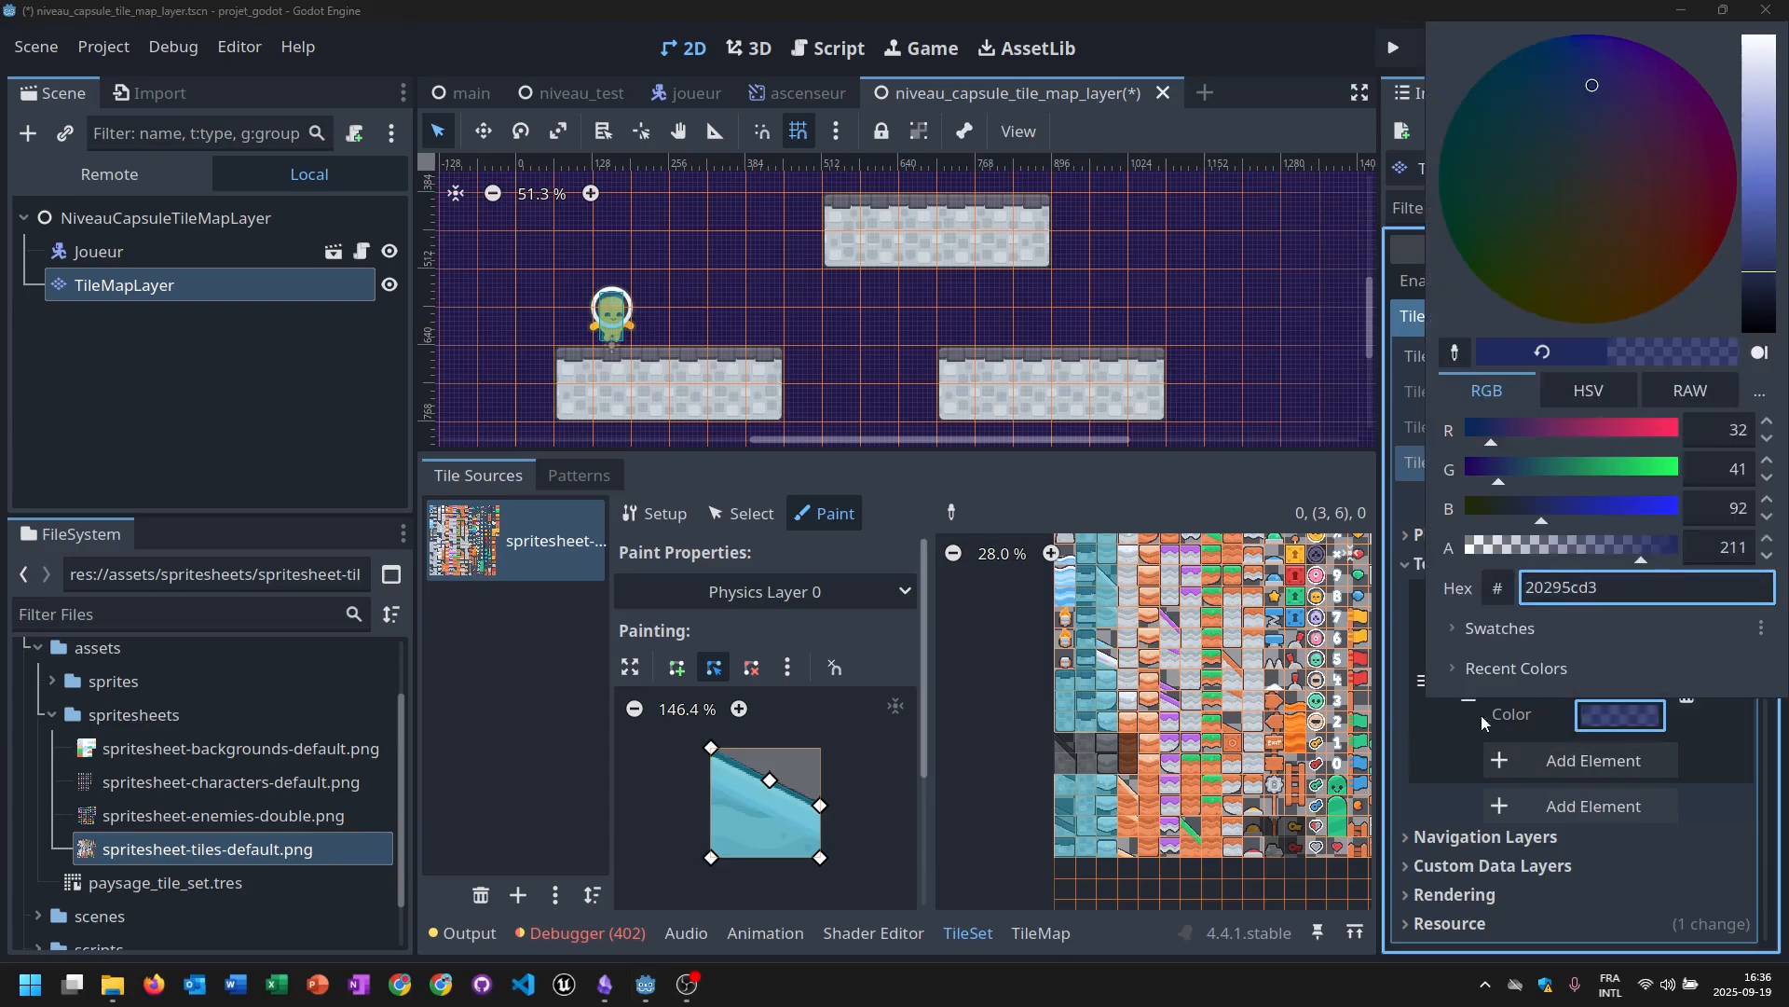
{"action": "left_click", "coordinate": [1473, 720]}
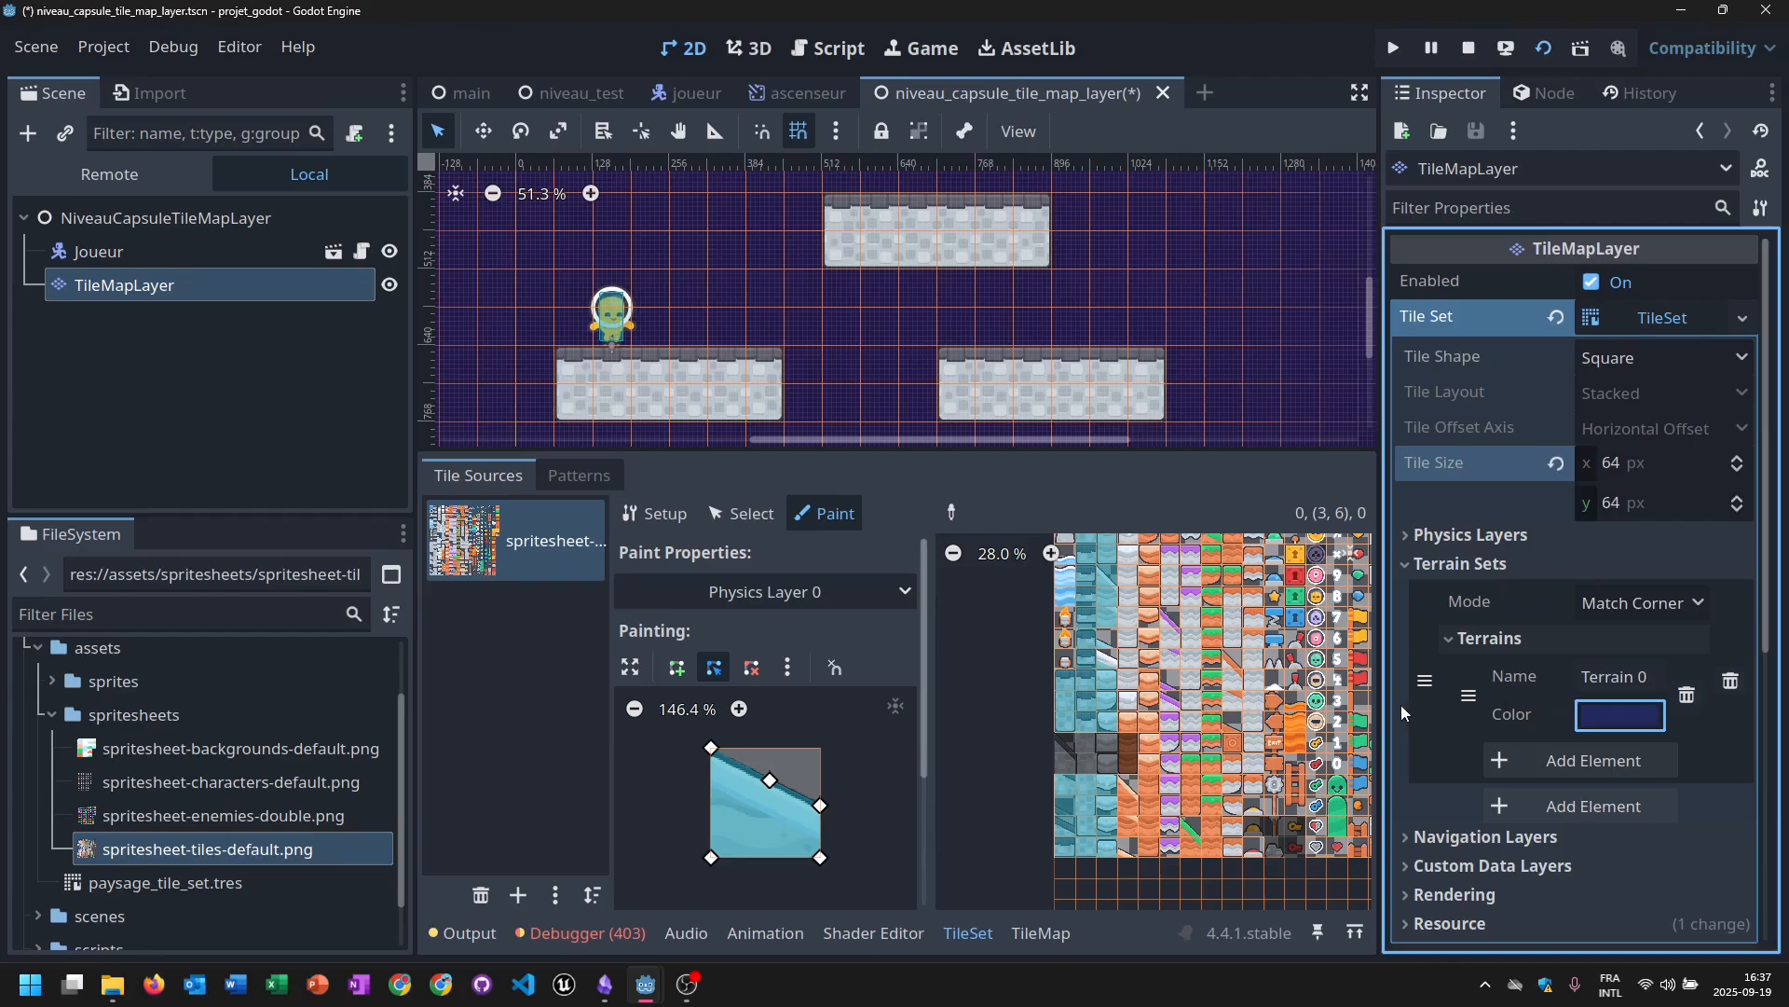
Set the TileSet editor to paint the Terrains property on the tiles of the spritesheet.
{"action": "scroll", "coordinate": [1227, 775], "scroll_direction": "up", "scroll_amount": 2}
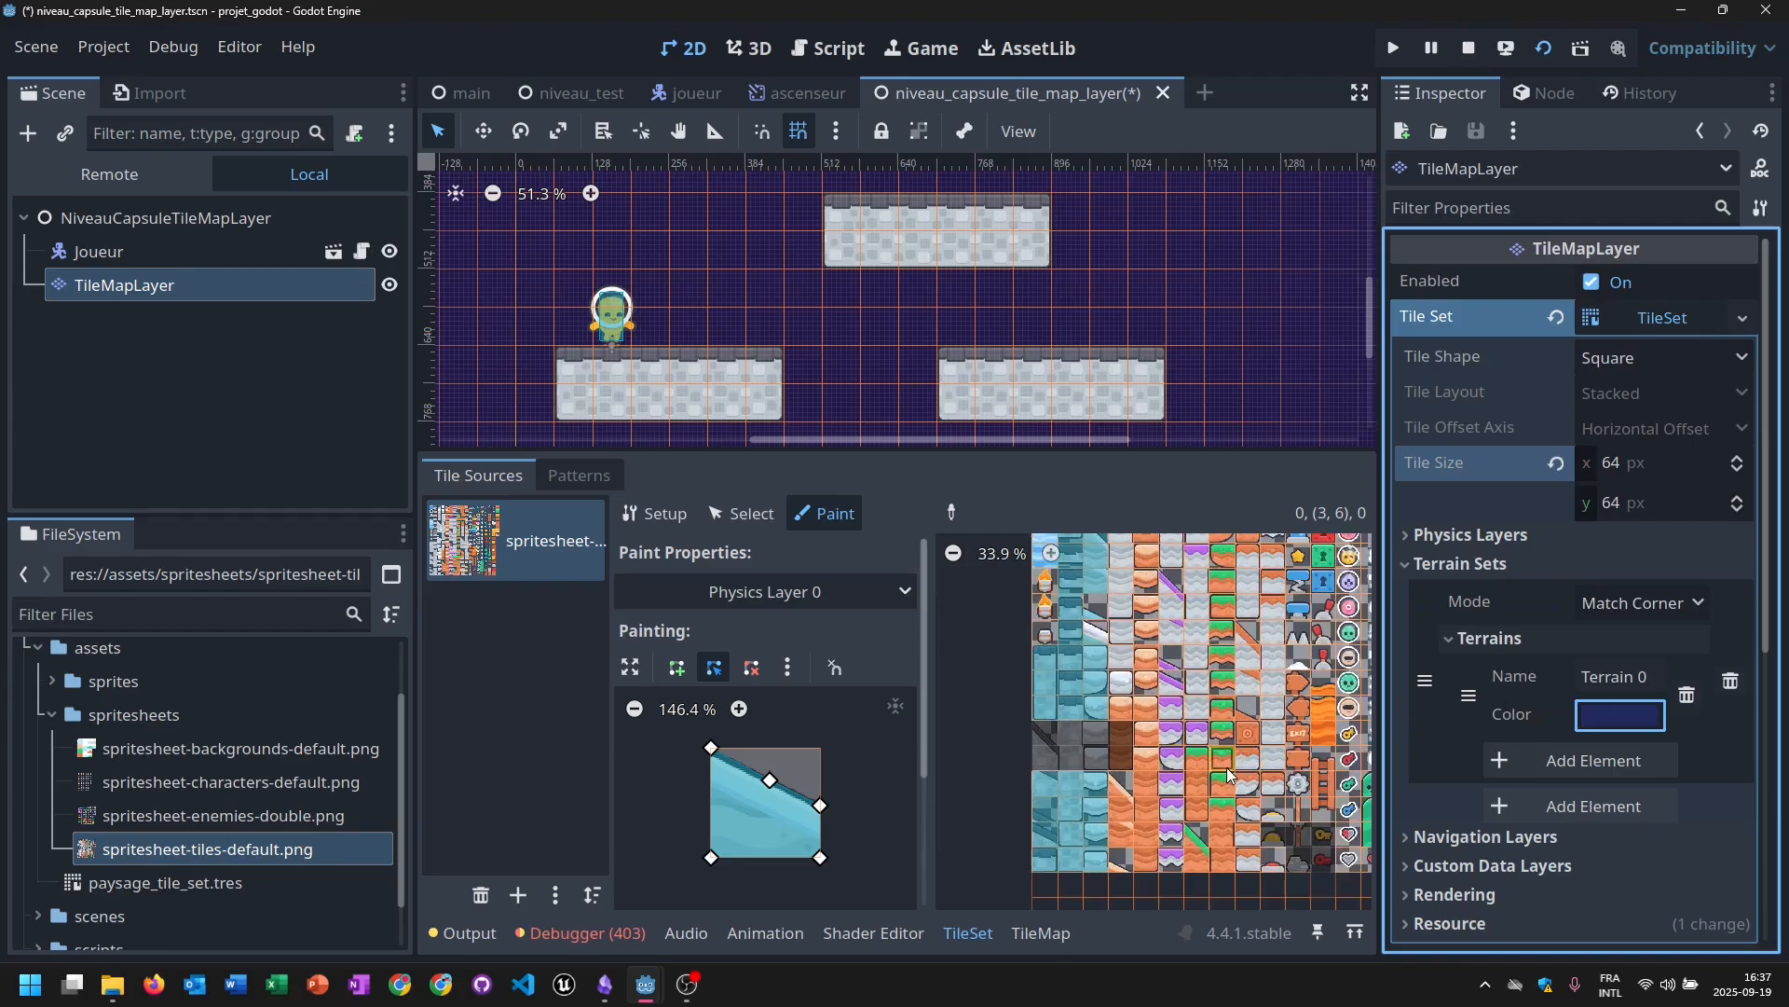
{"action": "middle_click_drag", "start_coordinate": [1295, 705], "coordinate": [1218, 740]}
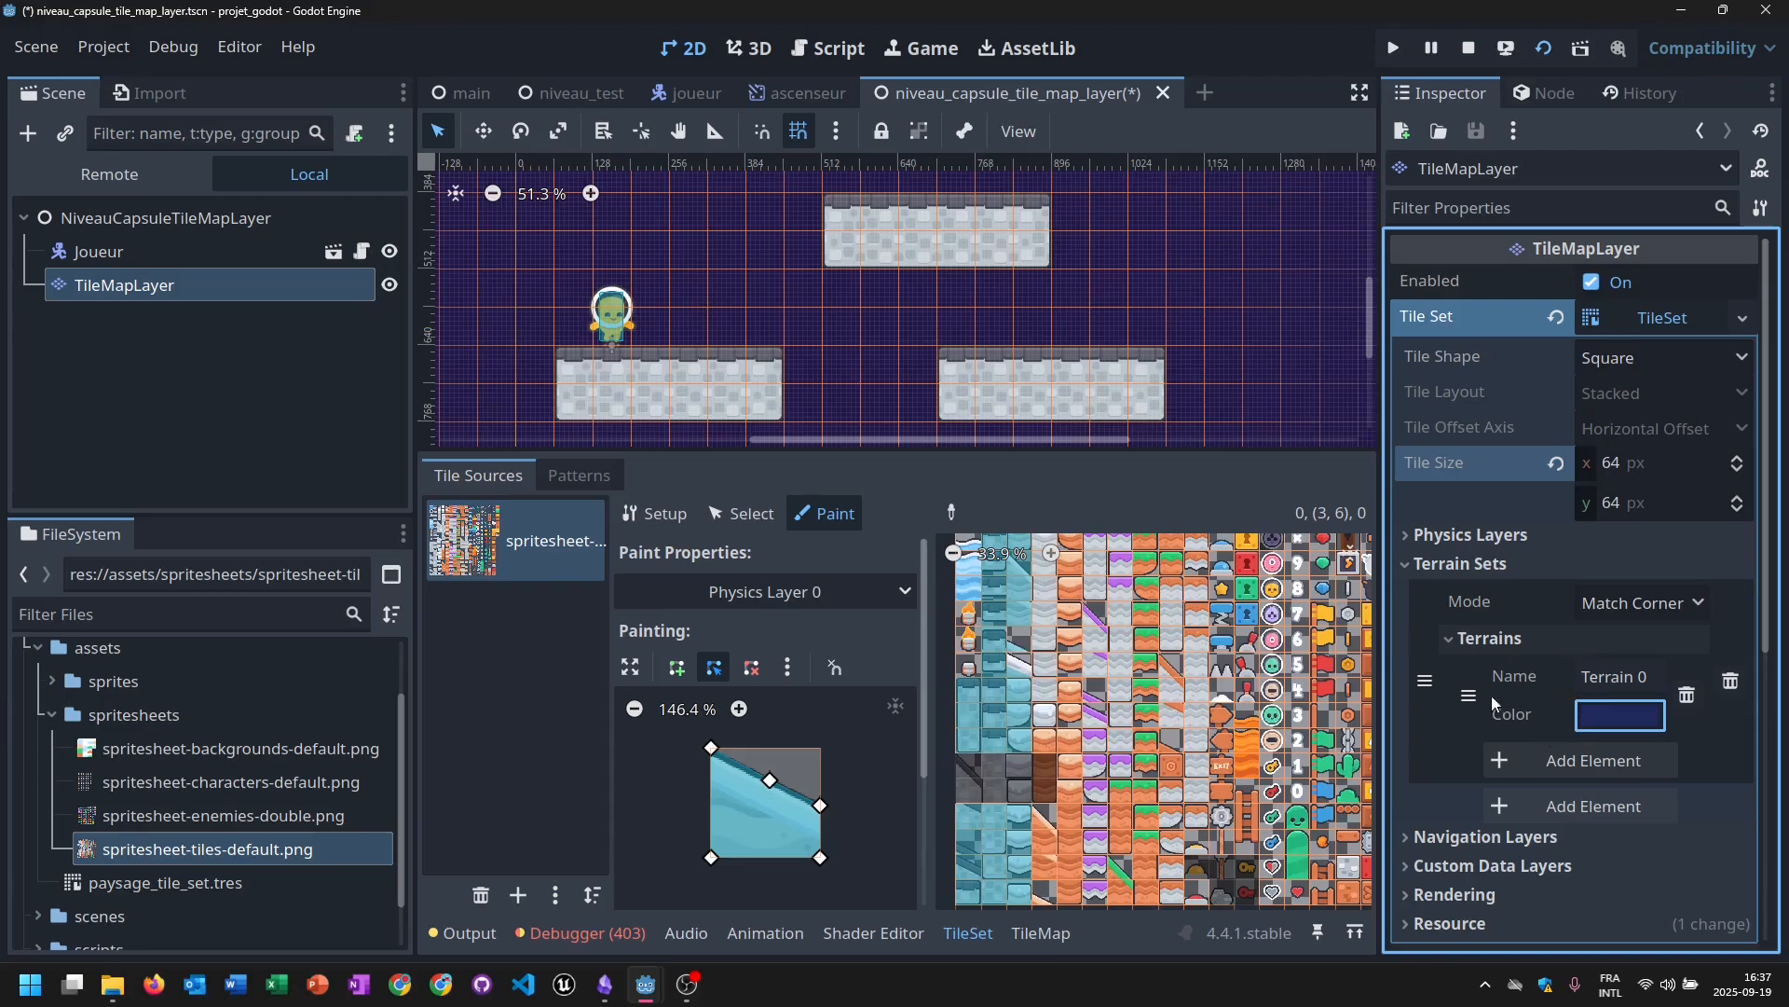
{"action": "left_click", "coordinate": [909, 932]}
{"action": "left_click", "coordinate": [971, 934]}
{"action": "left_click", "coordinate": [757, 515]}
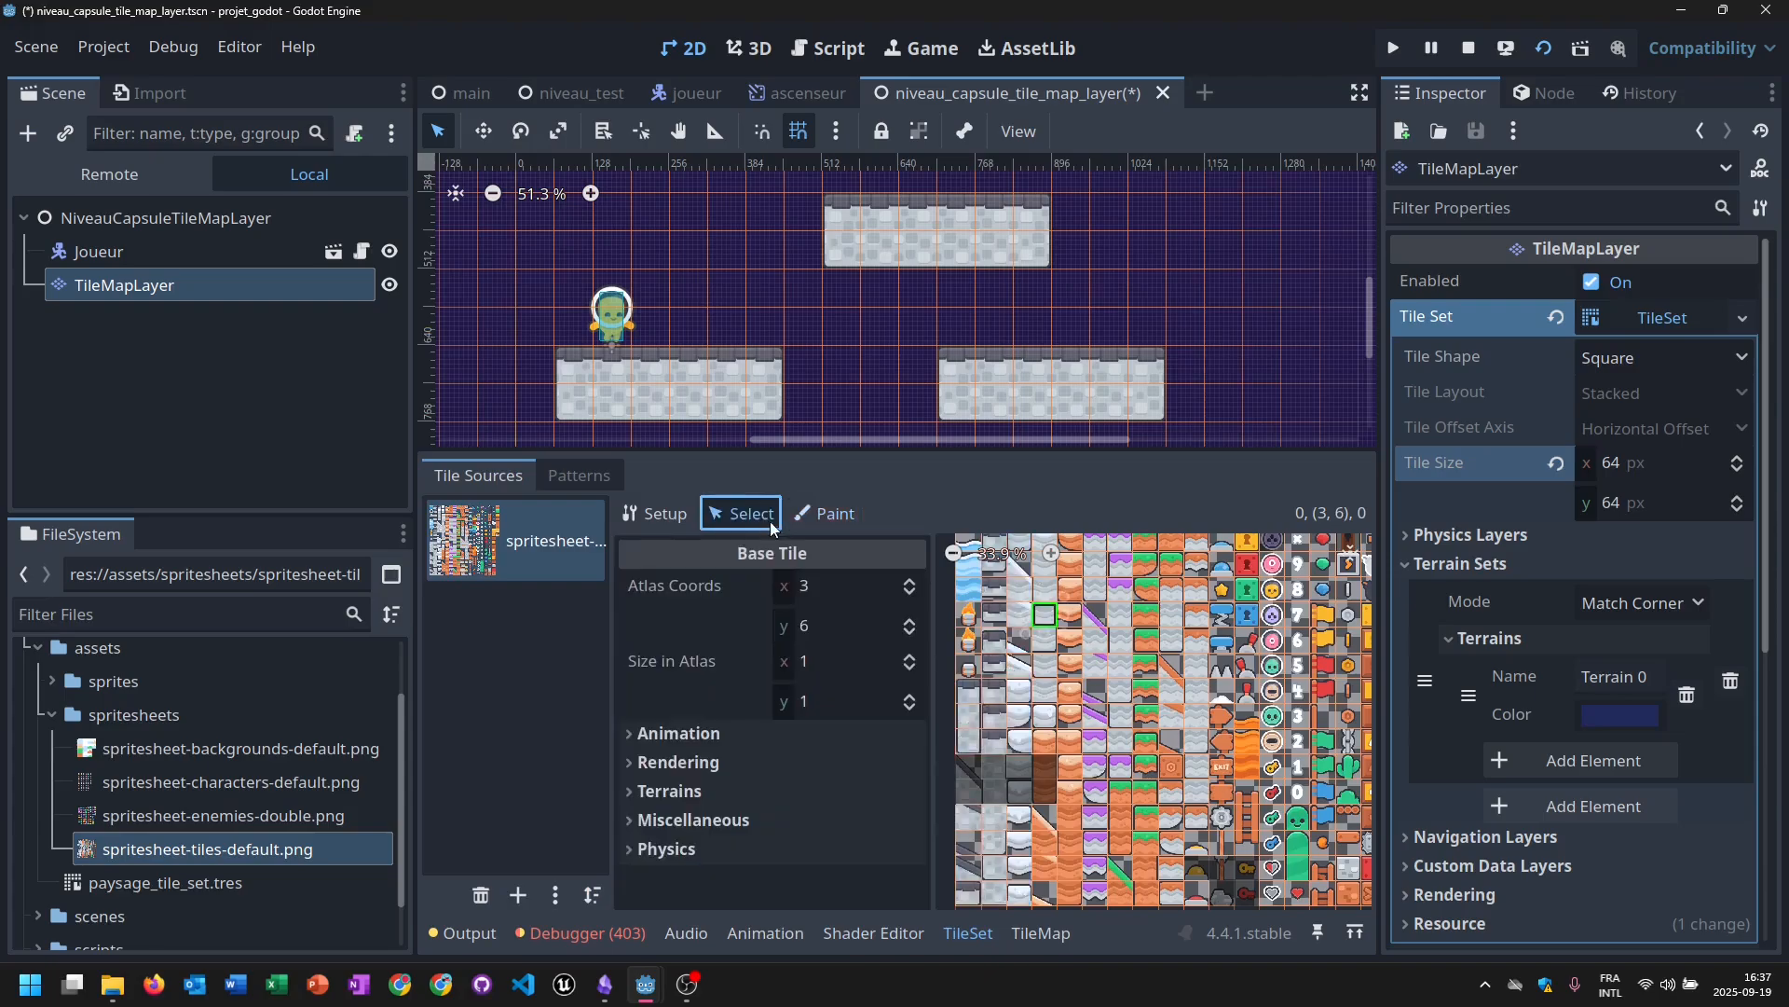
{"action": "left_click", "coordinate": [837, 521]}
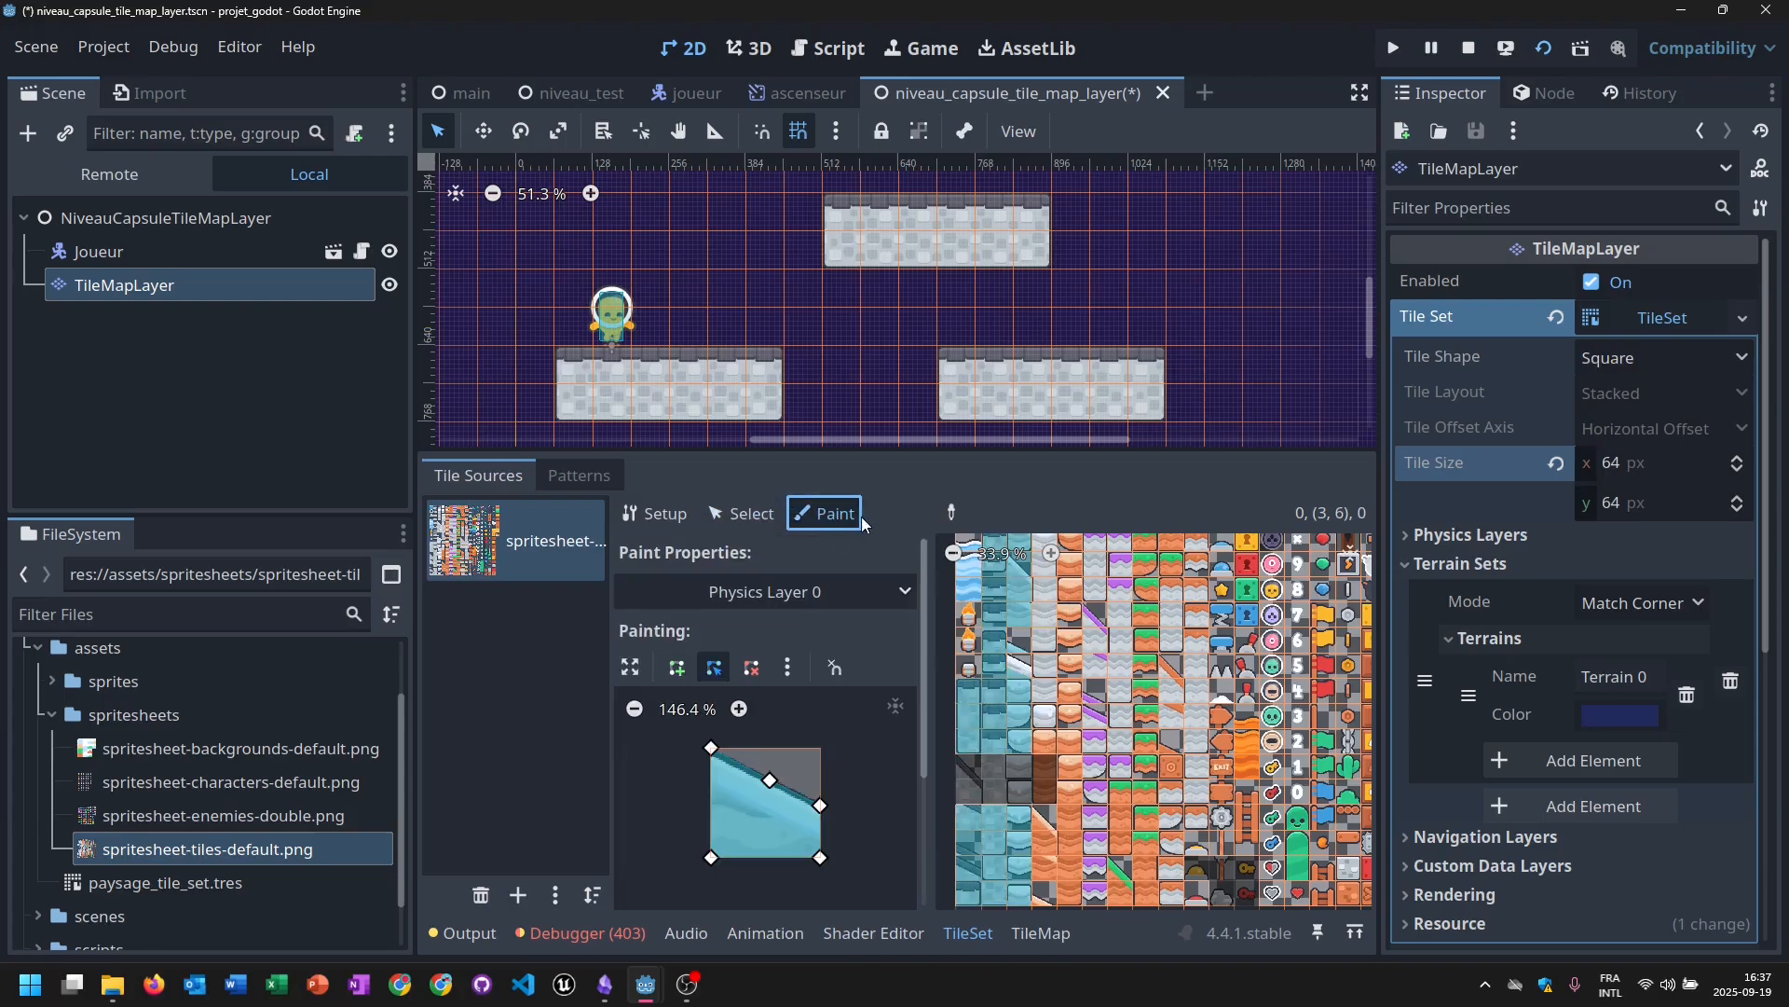
{"action": "left_click", "coordinate": [766, 593]}
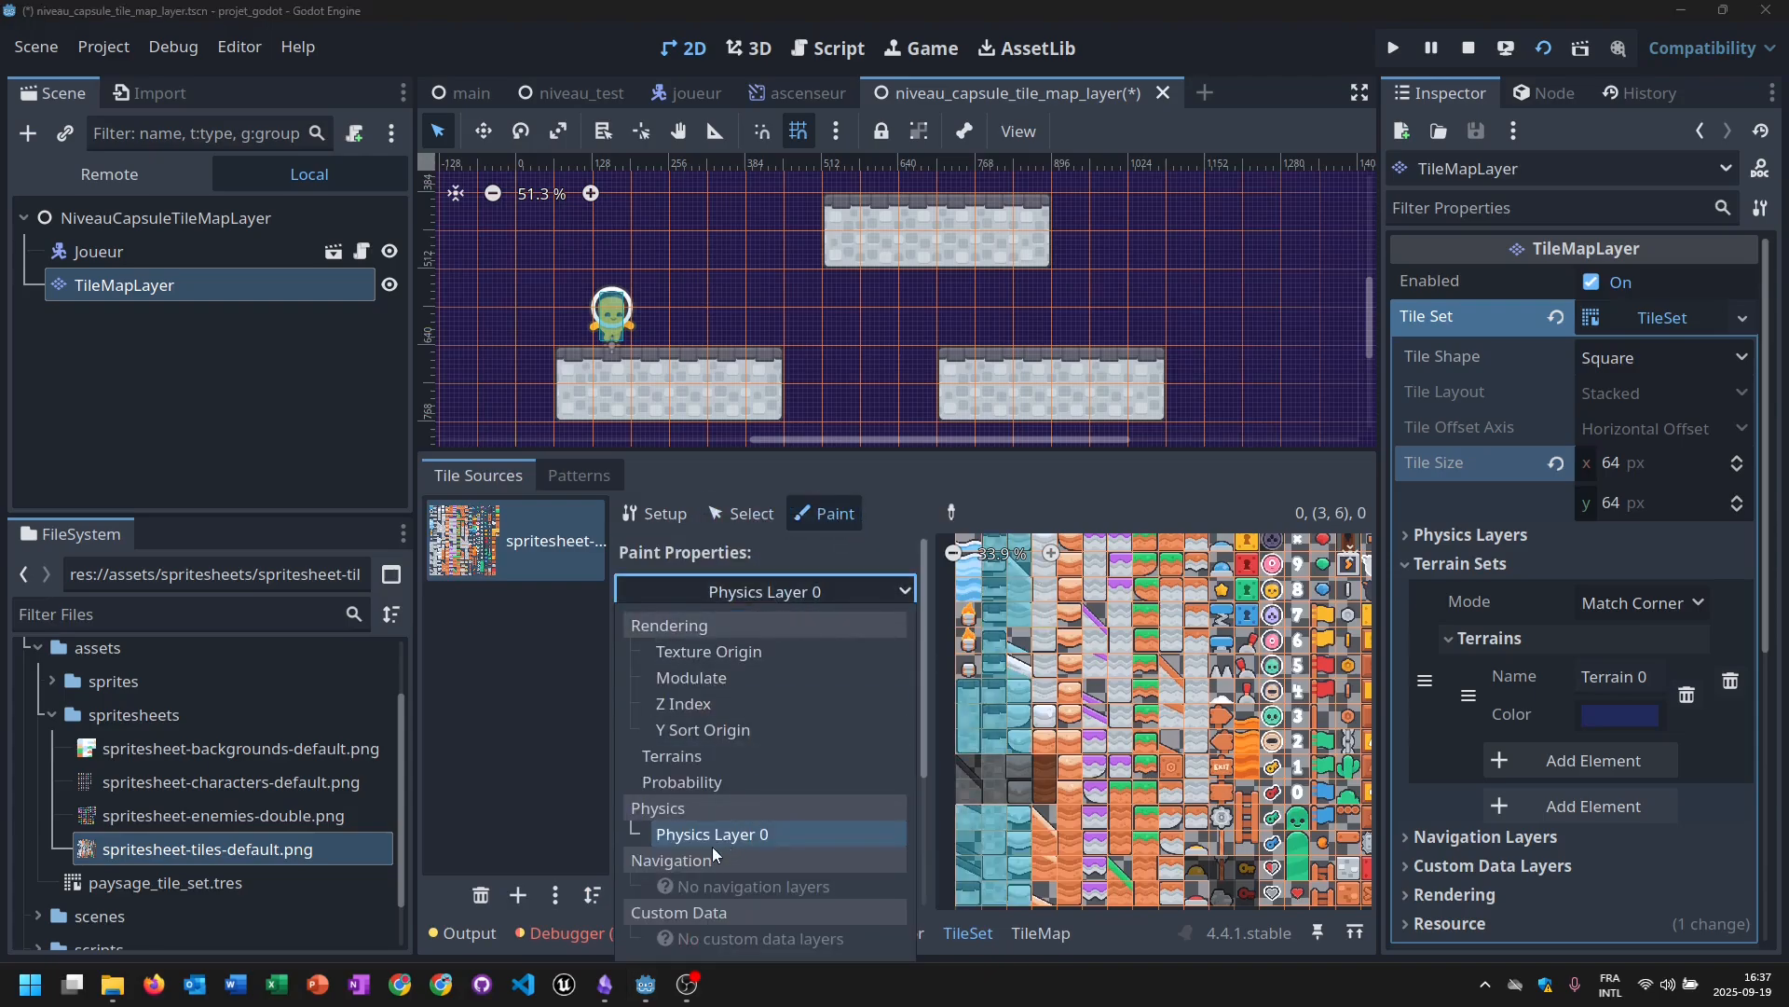
{"action": "left_click", "coordinate": [680, 759]}
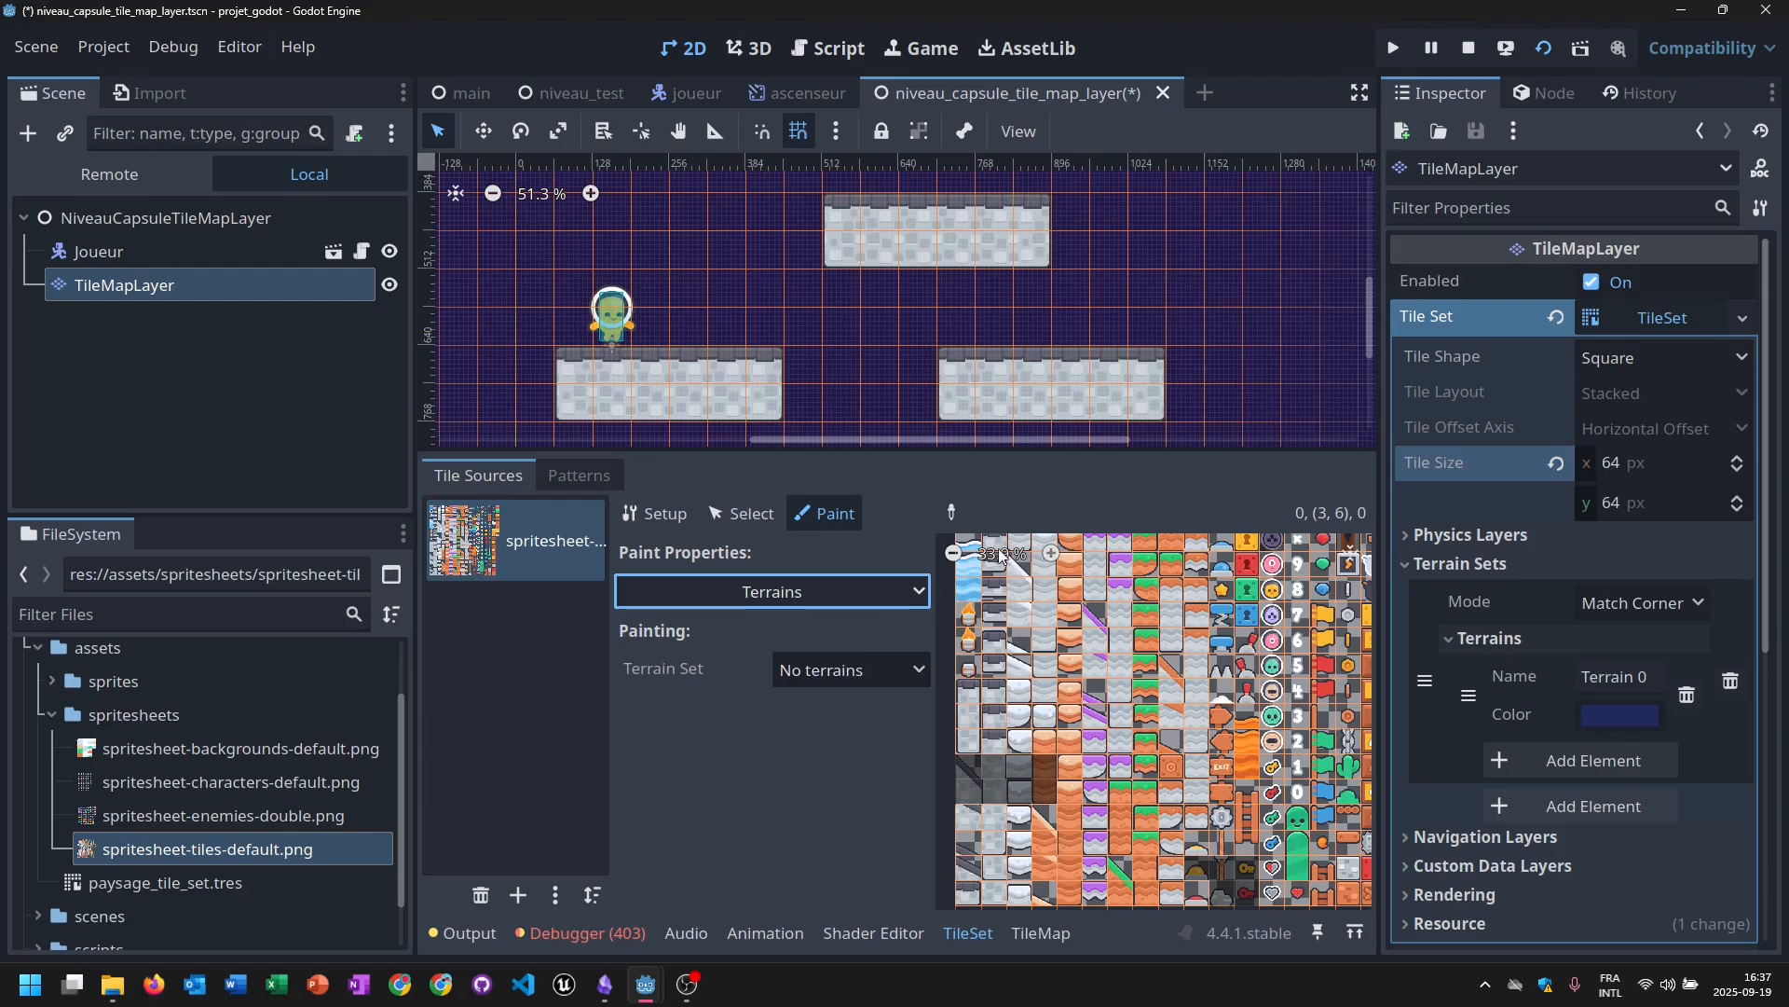
Locate the grass-topped dirt tiles in the atlas and choose Terrain Set 0 as the terrain set to paint.
{"action": "scroll", "coordinate": [1075, 708], "scroll_direction": "up", "scroll_amount": 4}
{"action": "scroll", "coordinate": [1076, 709], "scroll_direction": "up", "scroll_amount": 2}
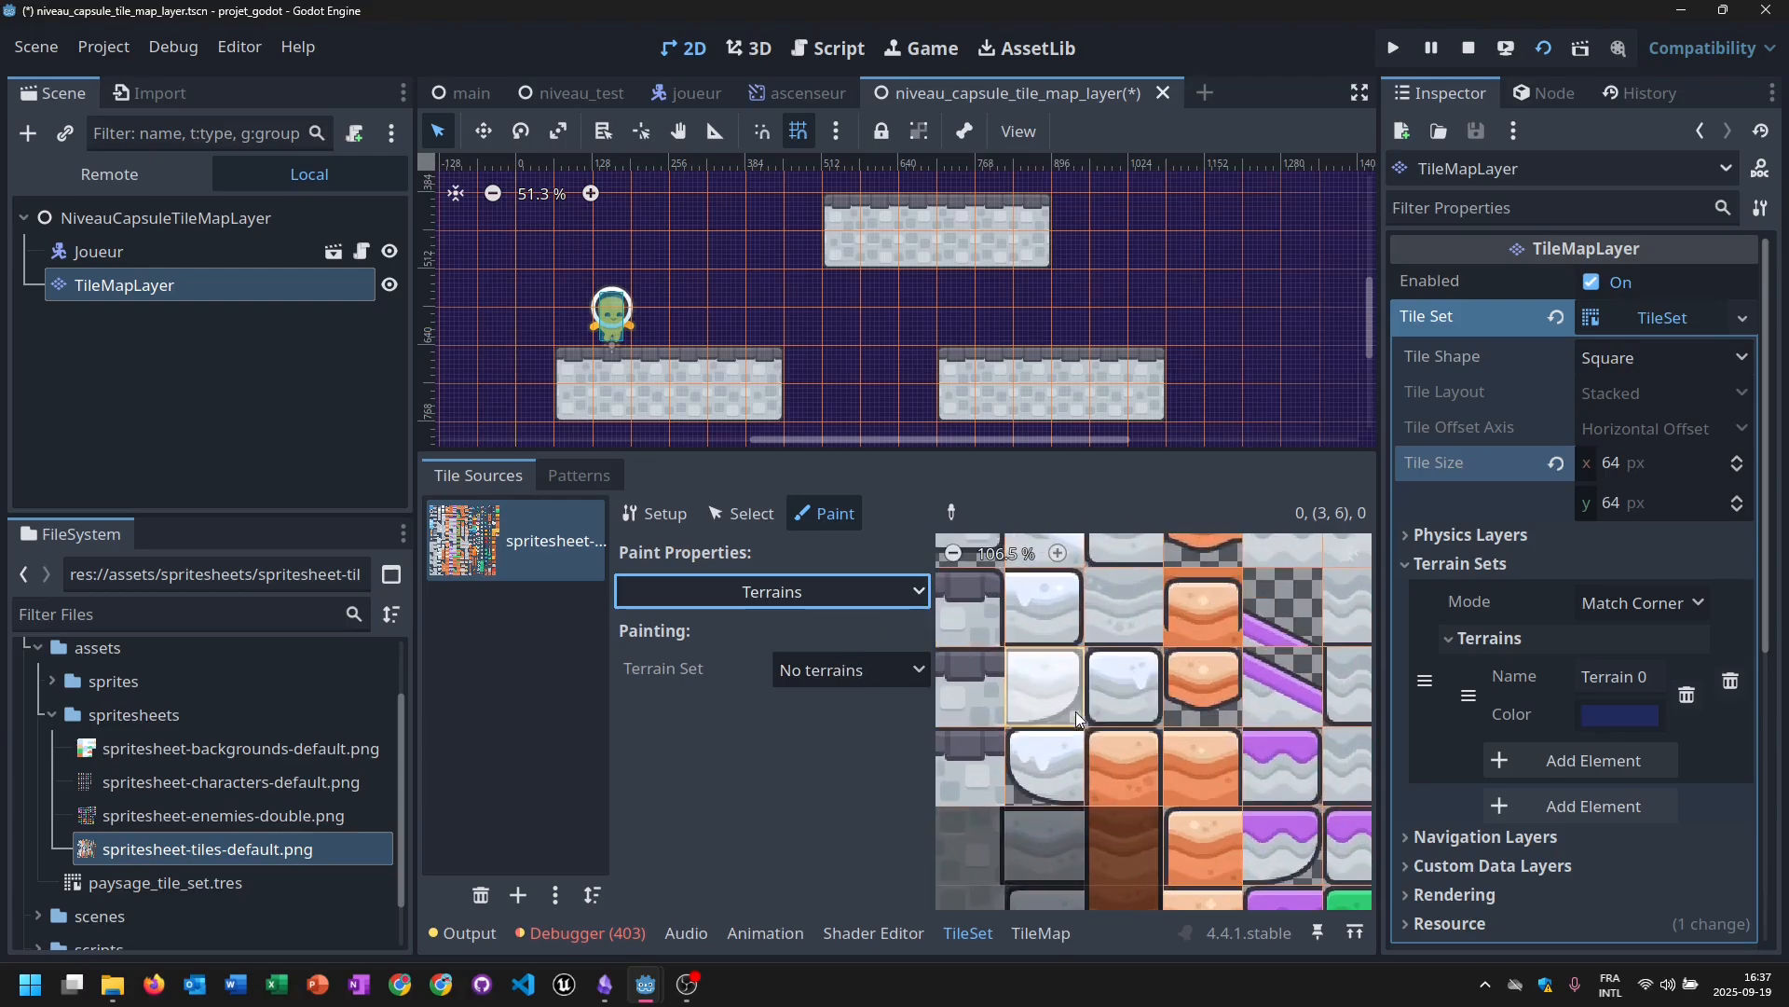
{"action": "scroll", "coordinate": [1100, 596], "scroll_direction": "up", "scroll_amount": 1}
{"action": "middle_click_drag", "start_coordinate": [1100, 596], "coordinate": [1091, 579]}
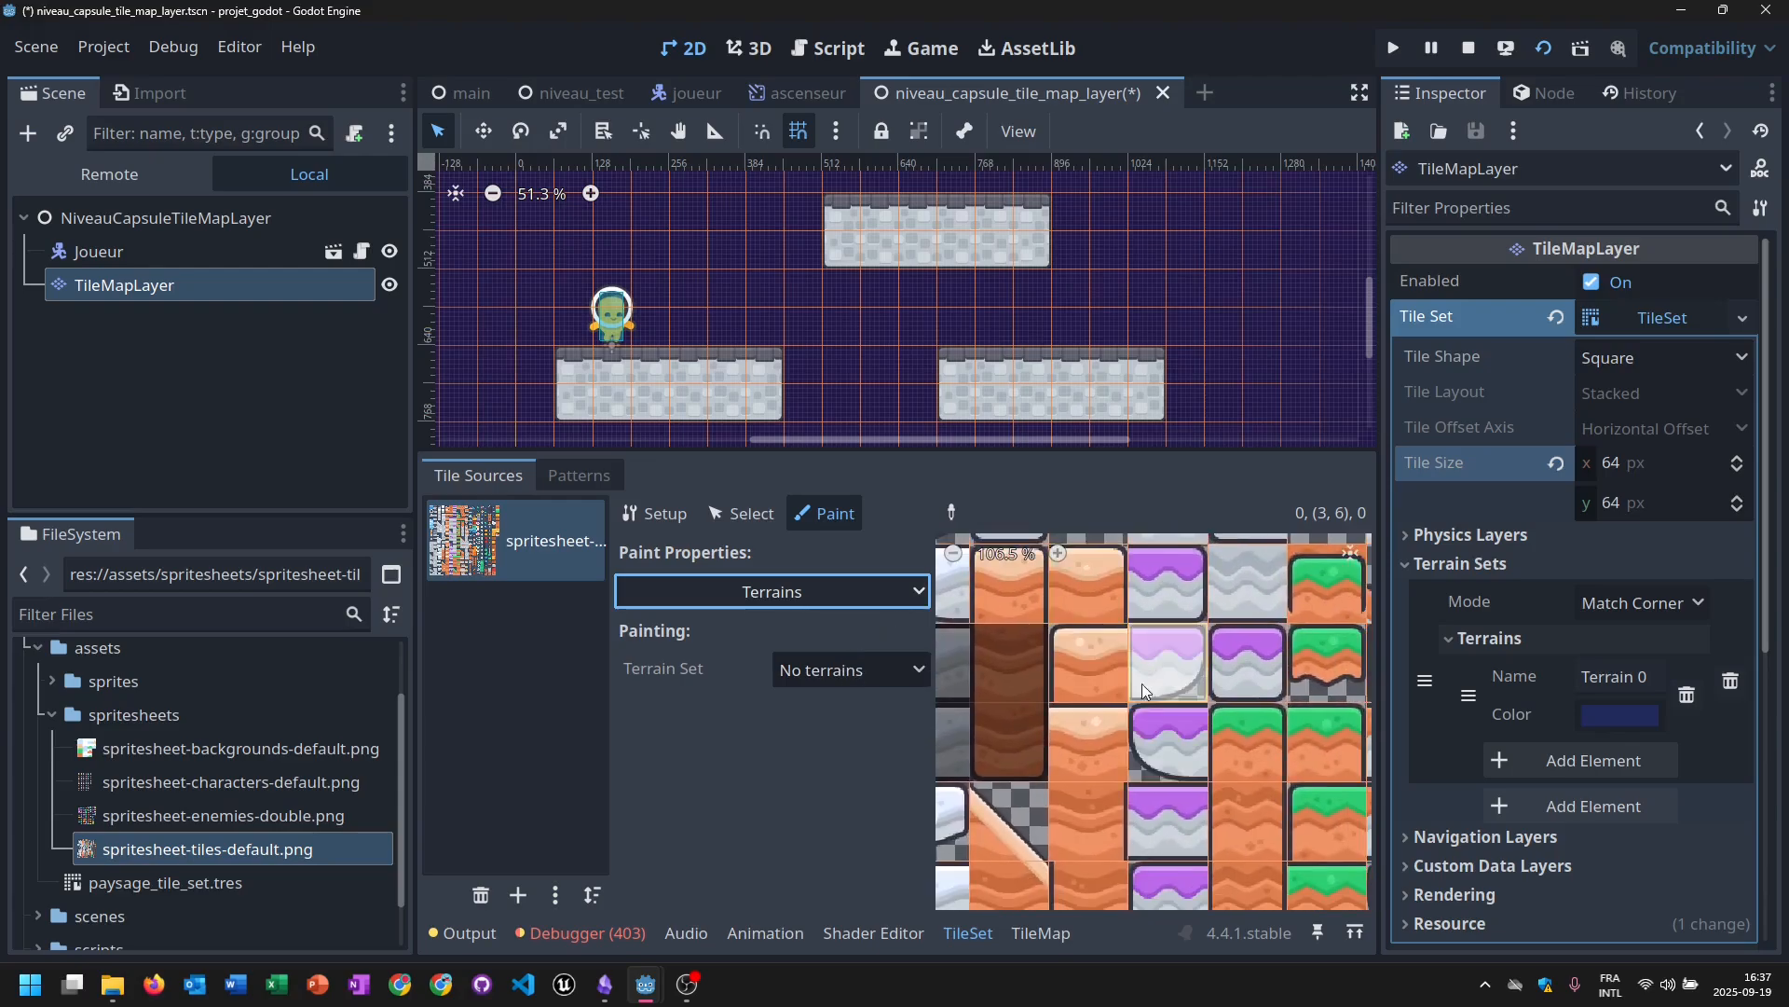
{"action": "middle_click_drag", "start_coordinate": [1230, 581], "coordinate": [945, 585]}
{"action": "middle_click_drag", "start_coordinate": [1101, 792], "coordinate": [1317, 438]}
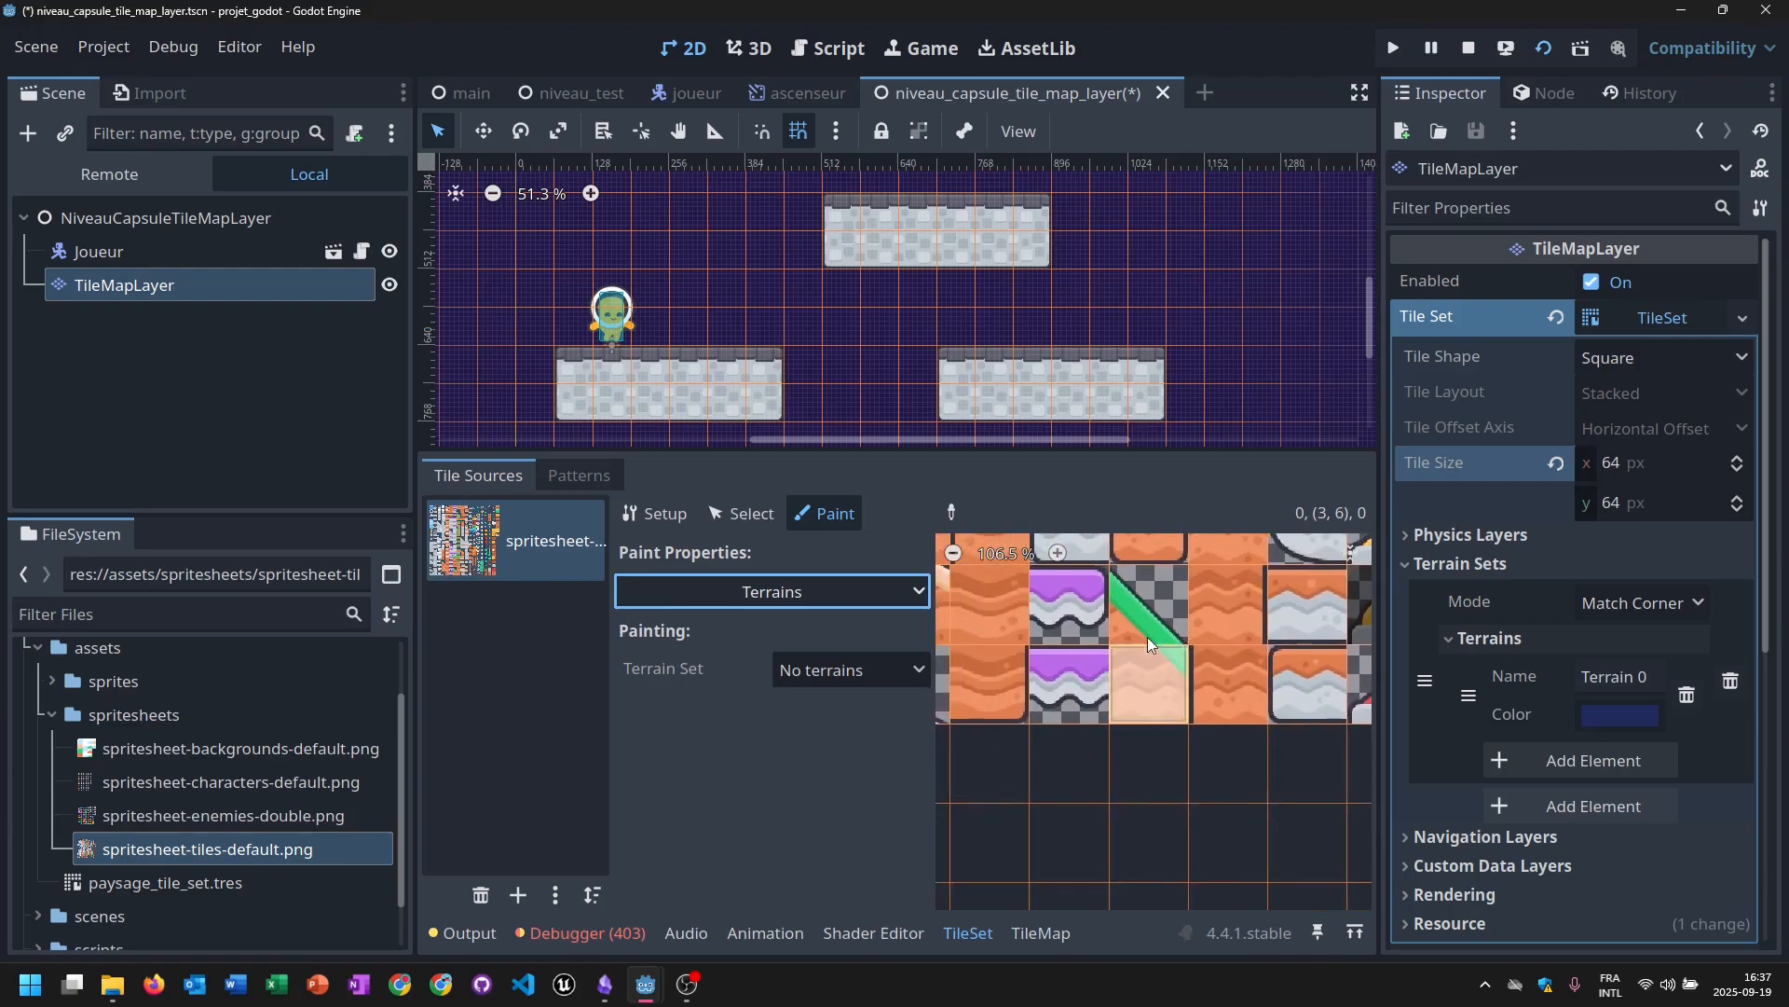
{"action": "middle_click_drag", "start_coordinate": [1240, 629], "coordinate": [1151, 810]}
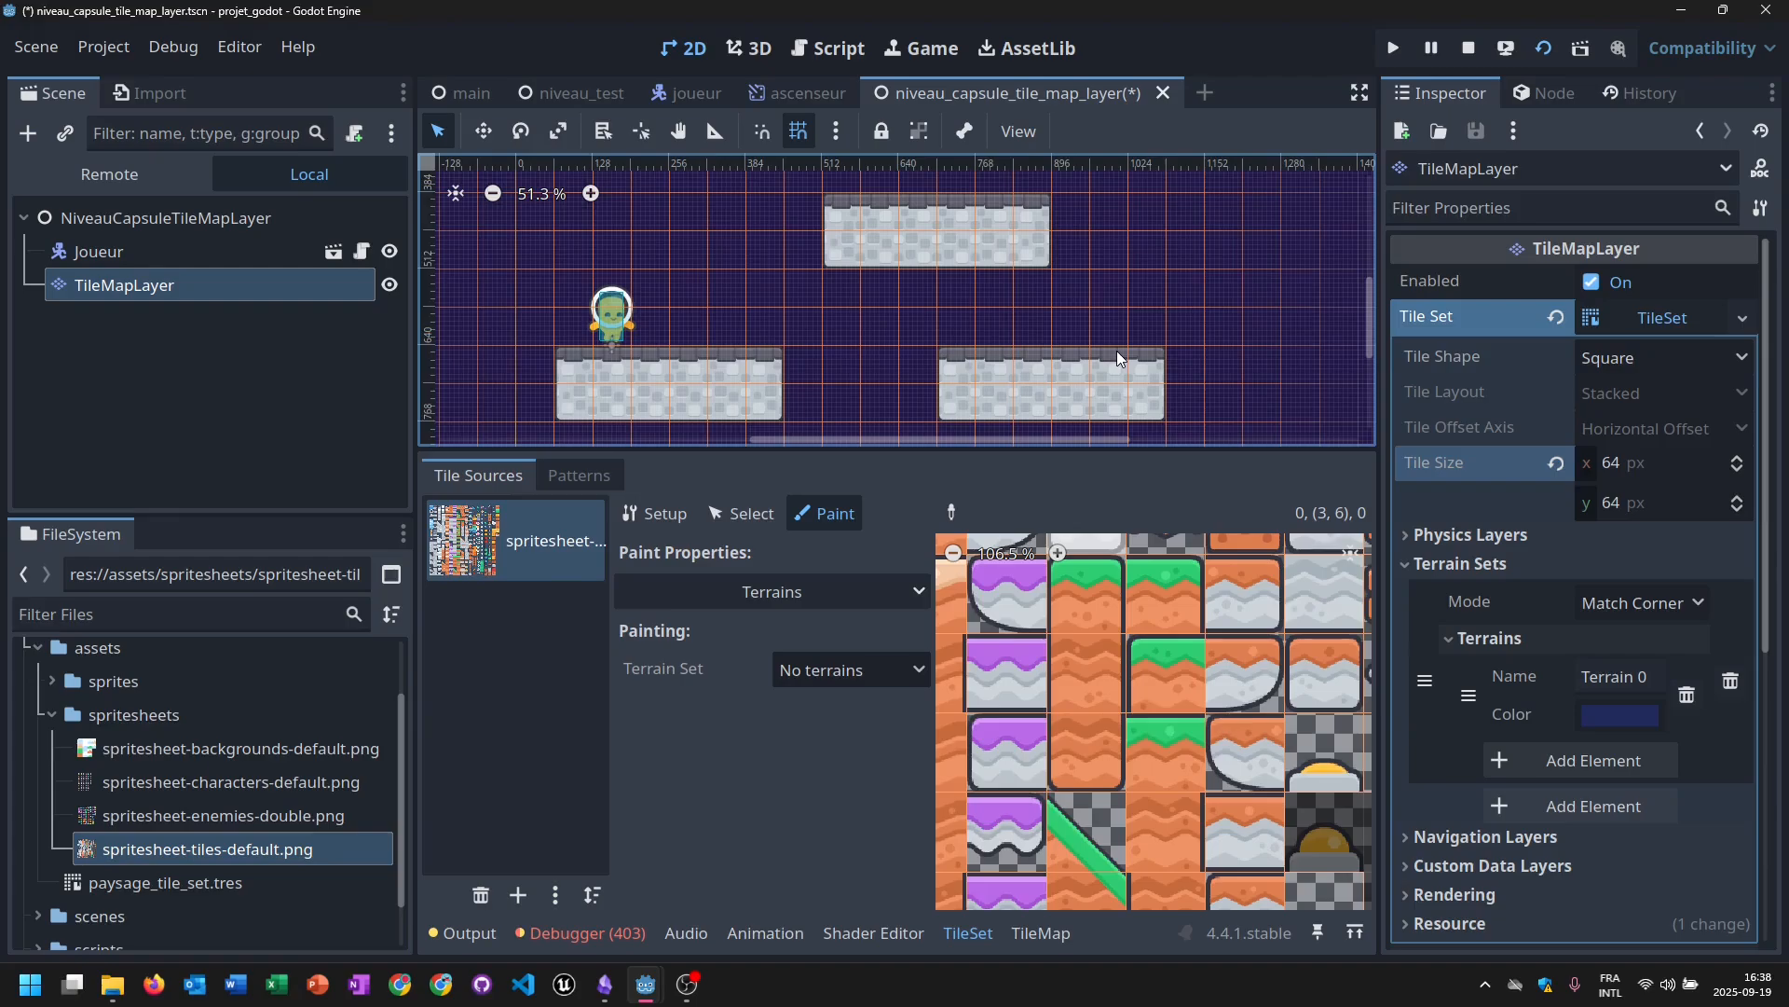
{"action": "left_click", "coordinate": [874, 663]}
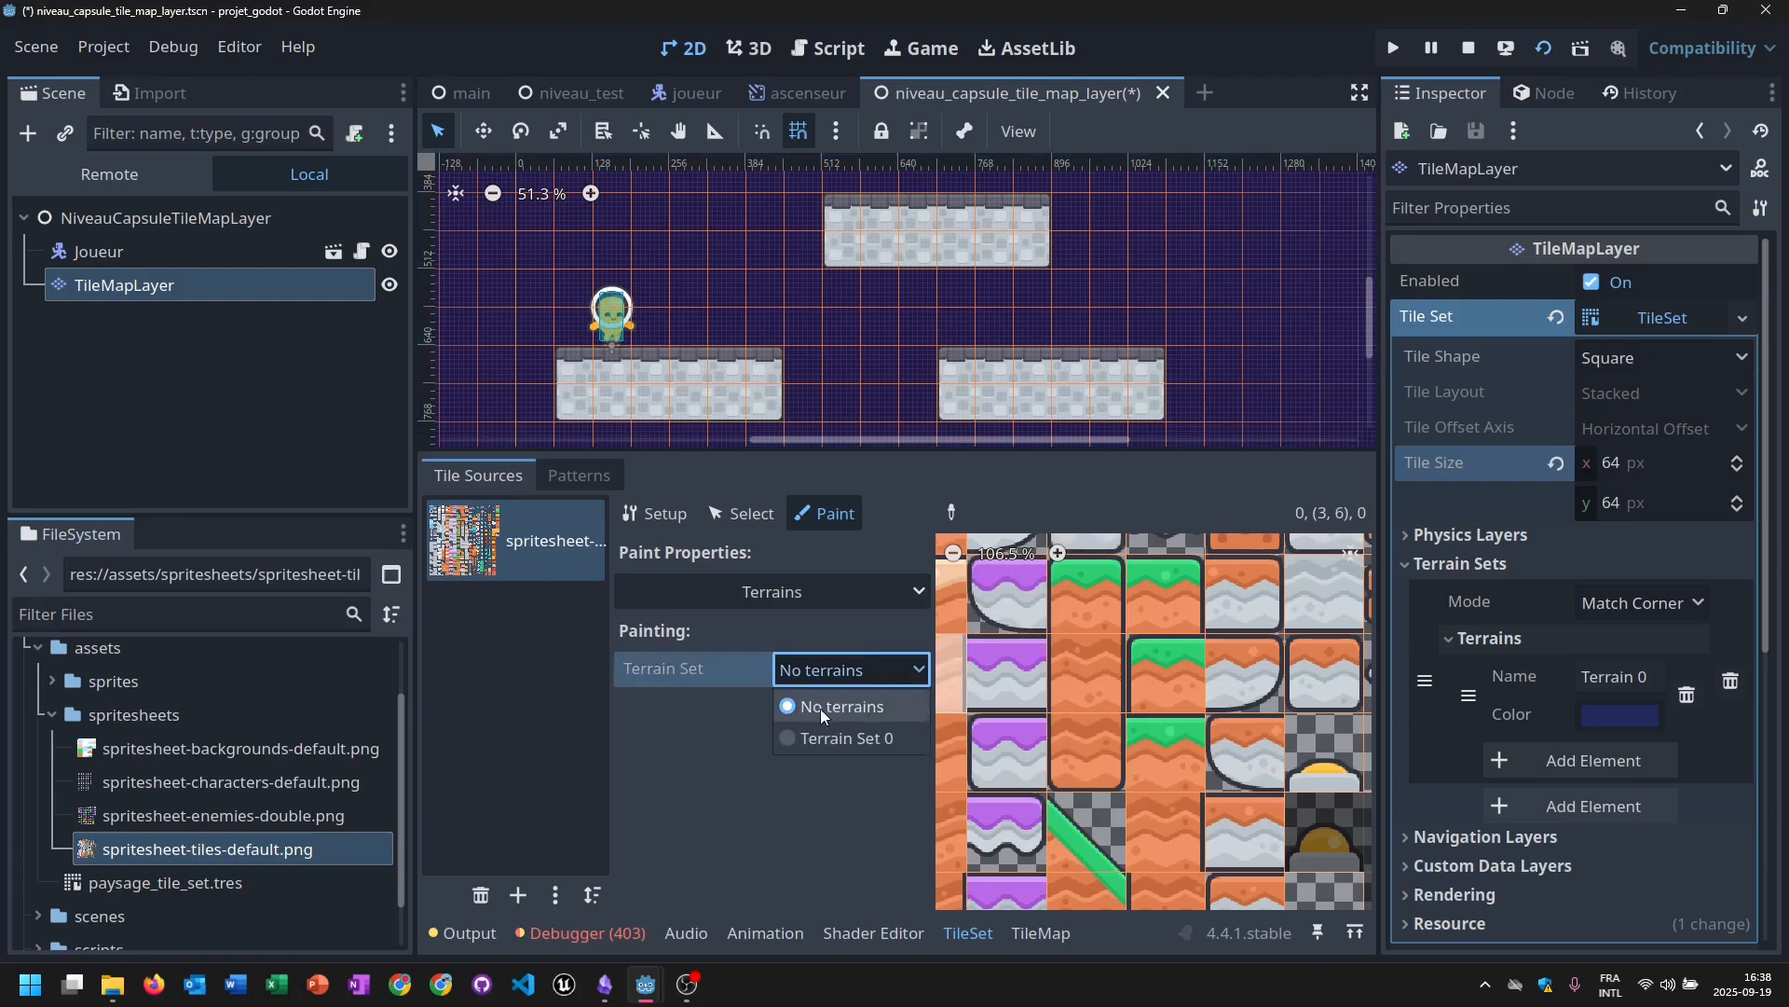
{"action": "left_click", "coordinate": [690, 681]}
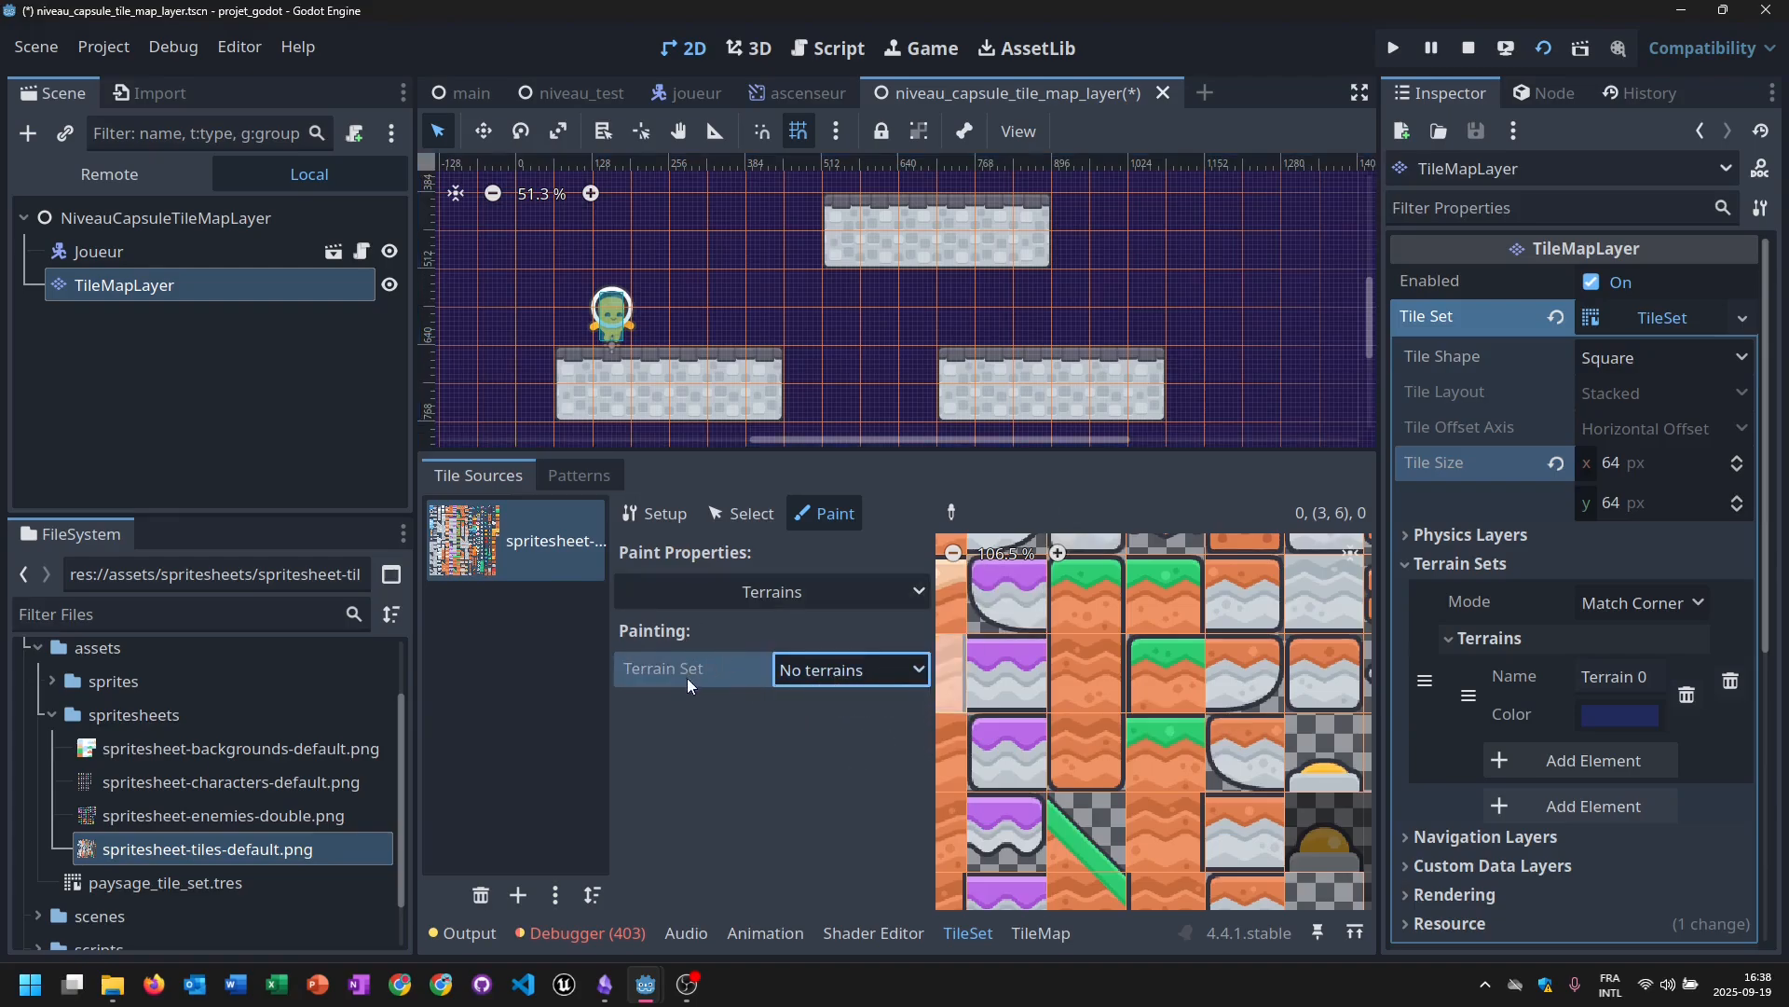
{"action": "left_click", "coordinate": [851, 670]}
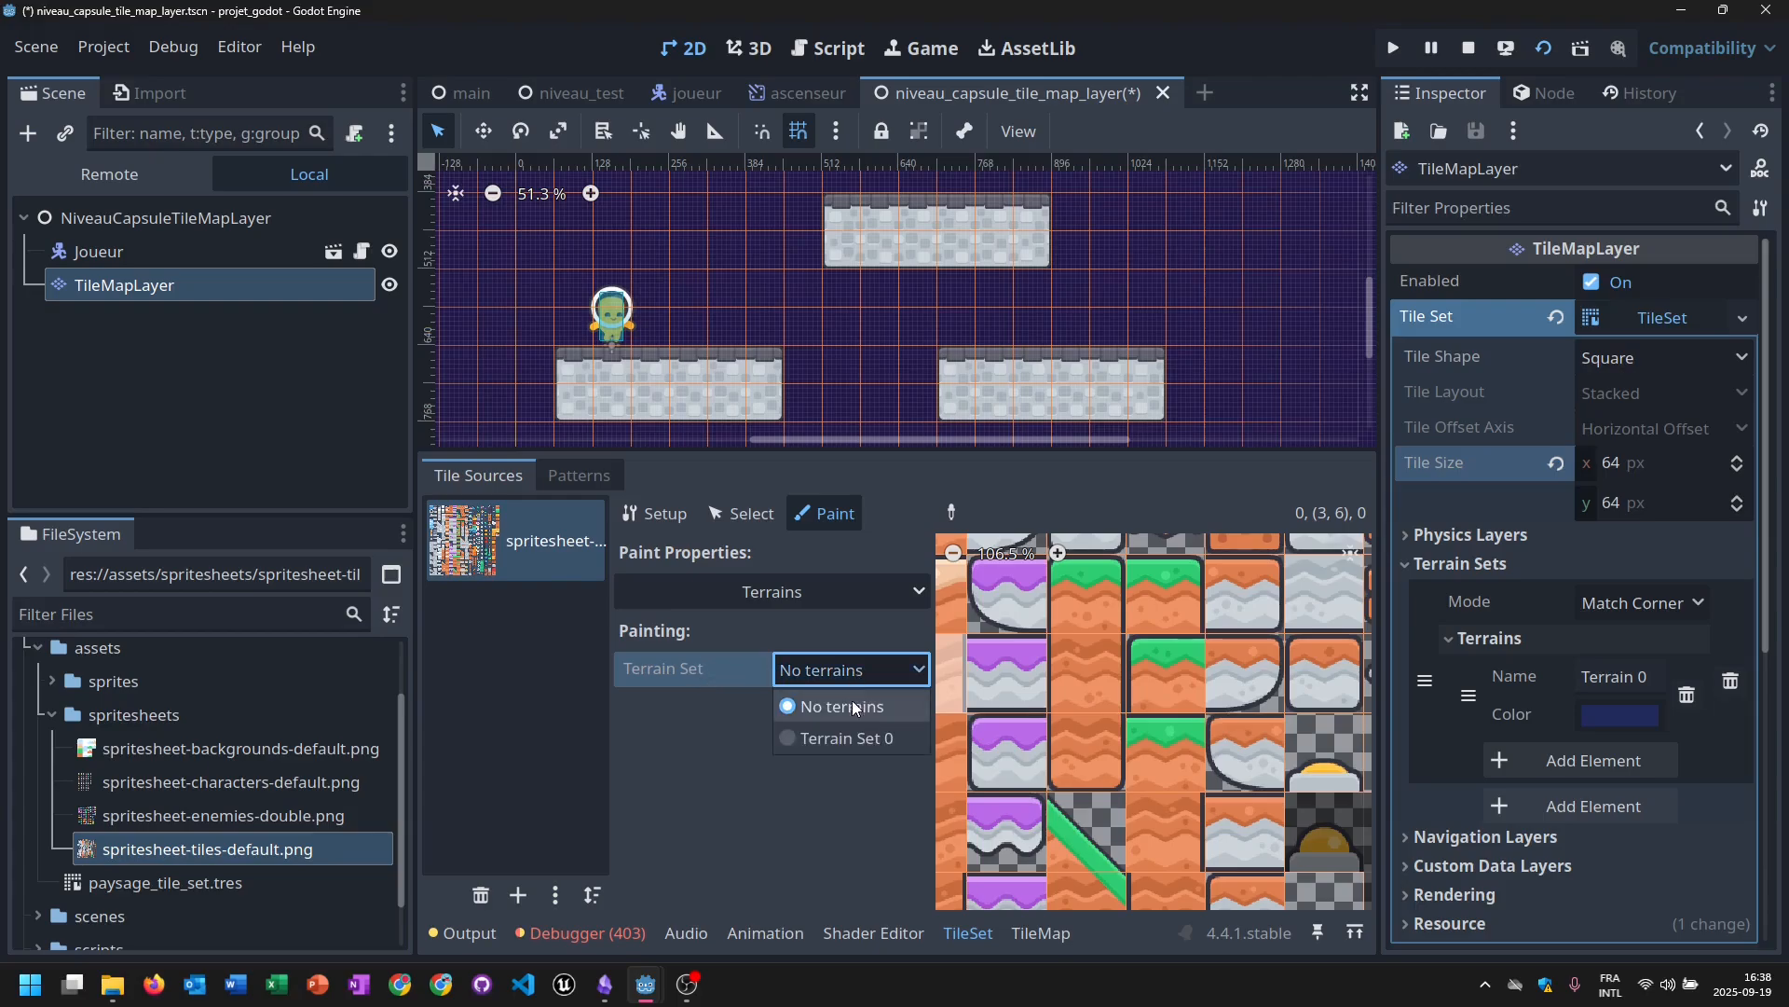
{"action": "left_click", "coordinate": [847, 743]}
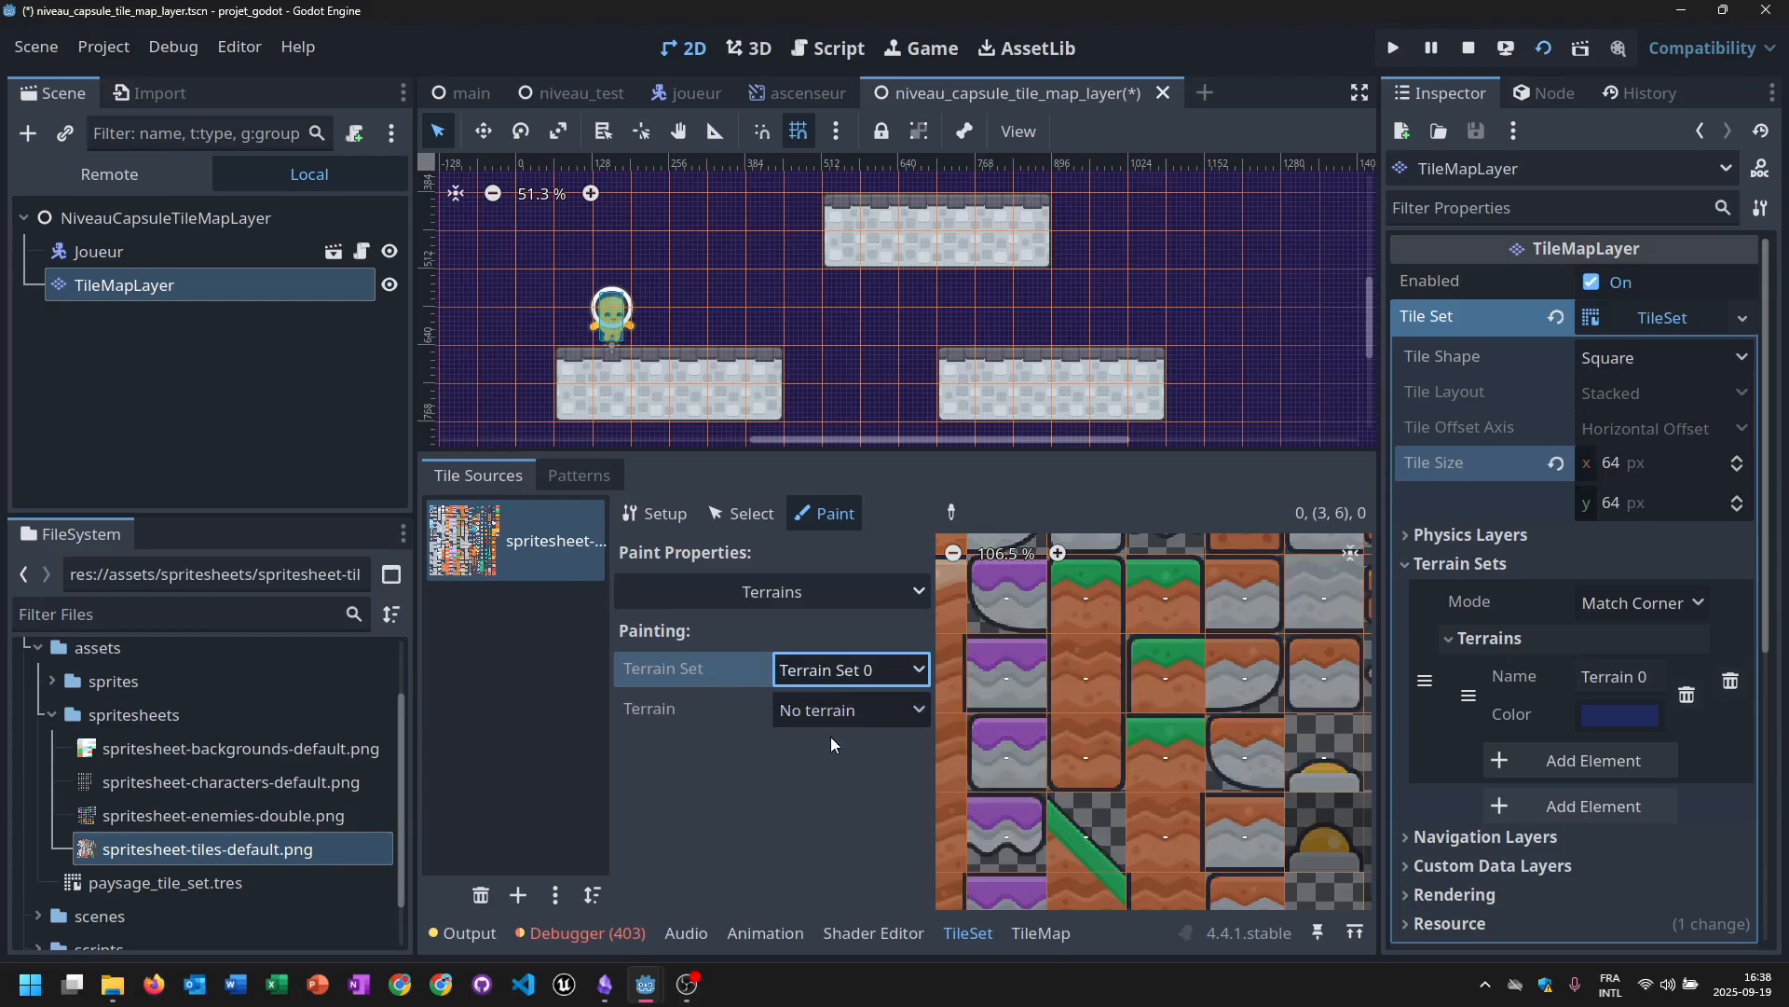
Rename the terrain as Dirt and choose it as the terrain to paint.
{"action": "left_click", "coordinate": [1650, 674]}
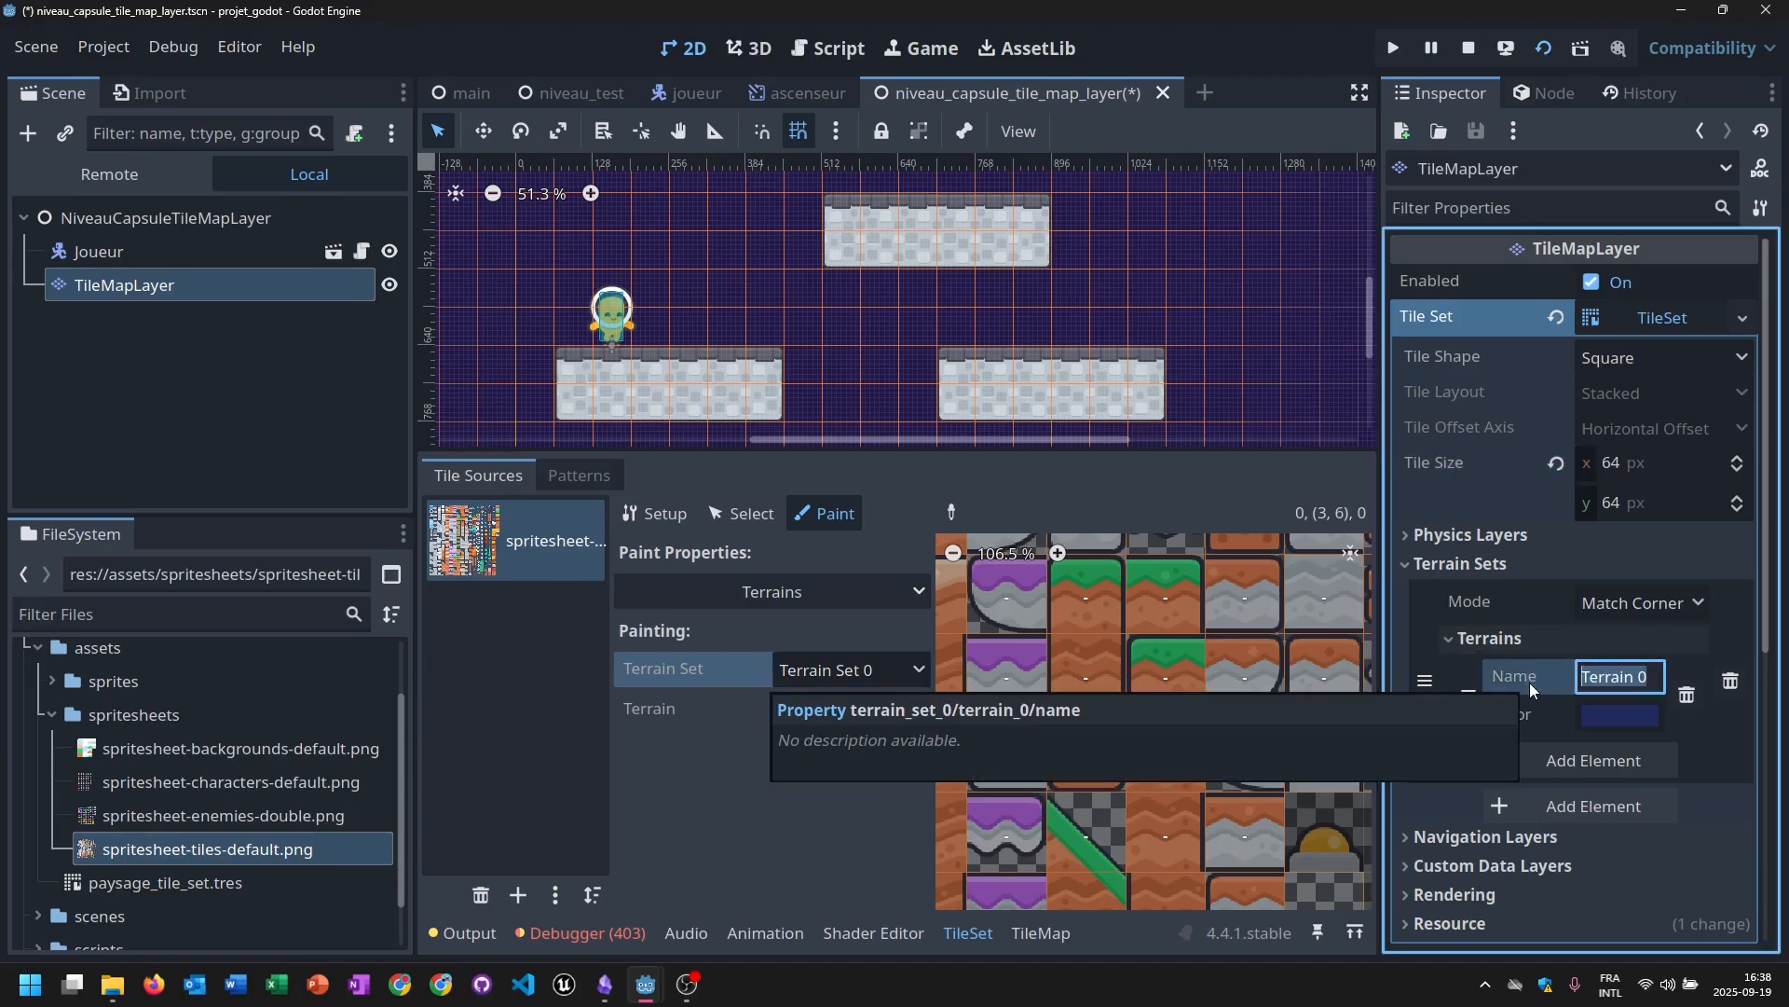
{"action": "type", "text": "Dirt"}
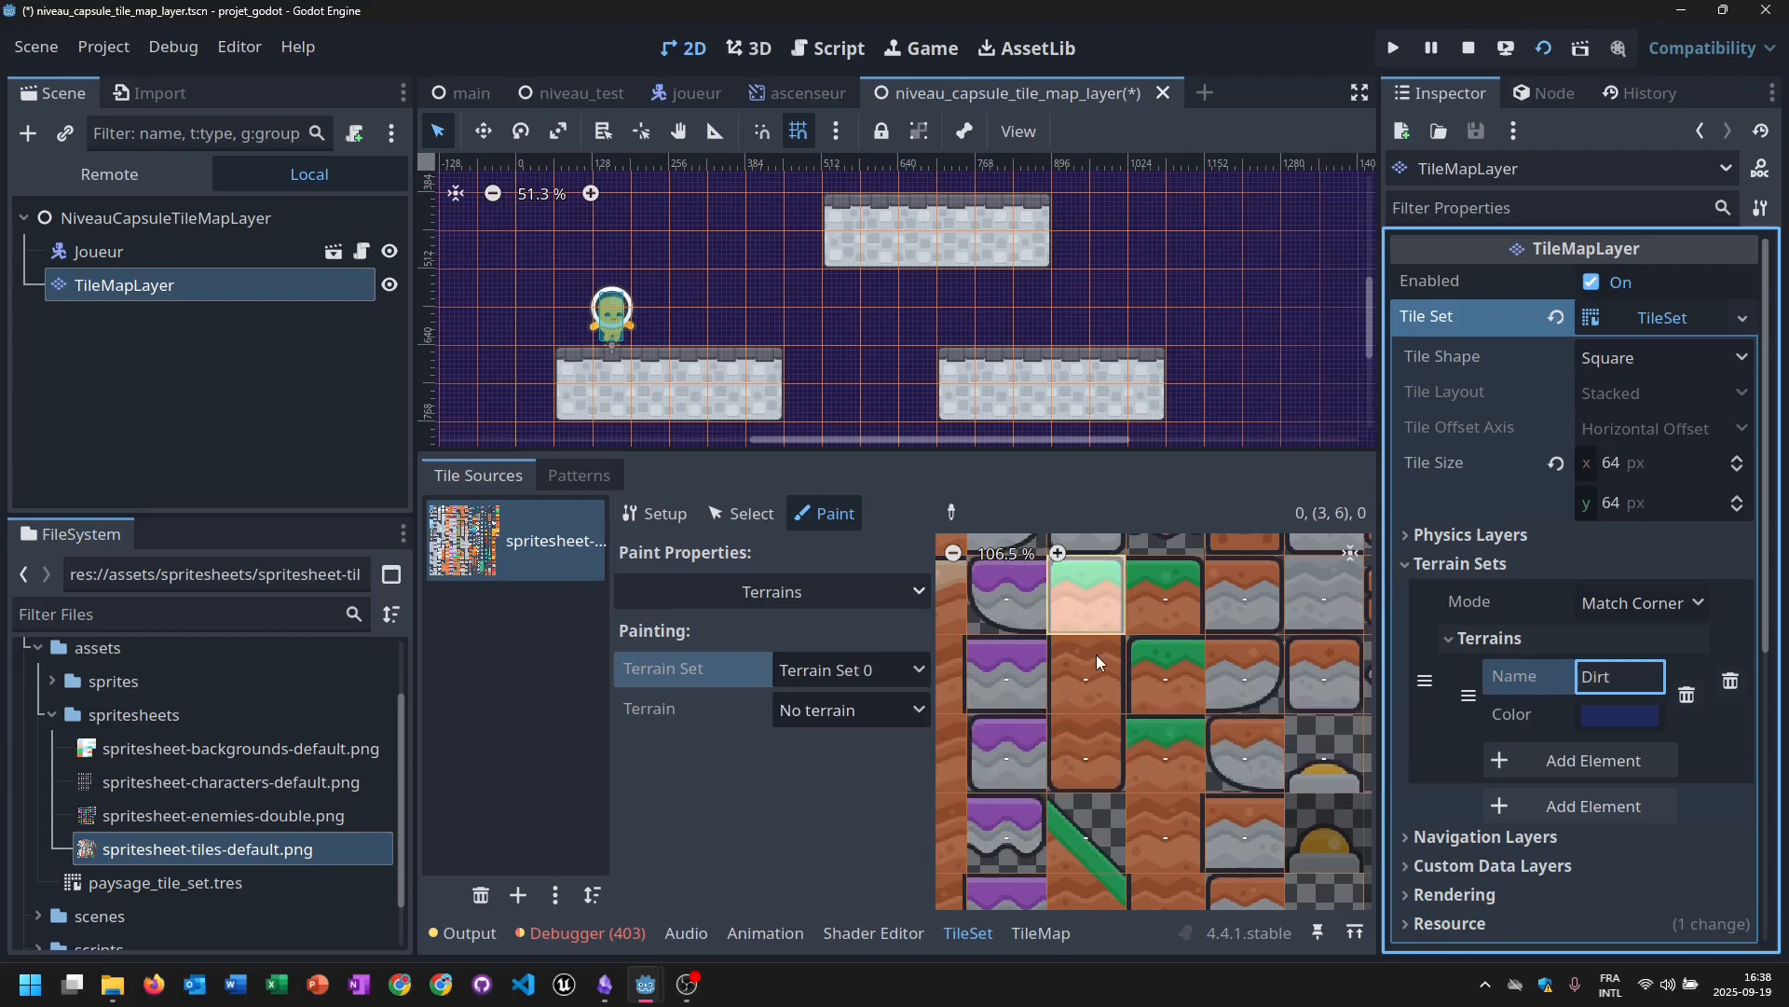
{"action": "left_click", "coordinate": [830, 723]}
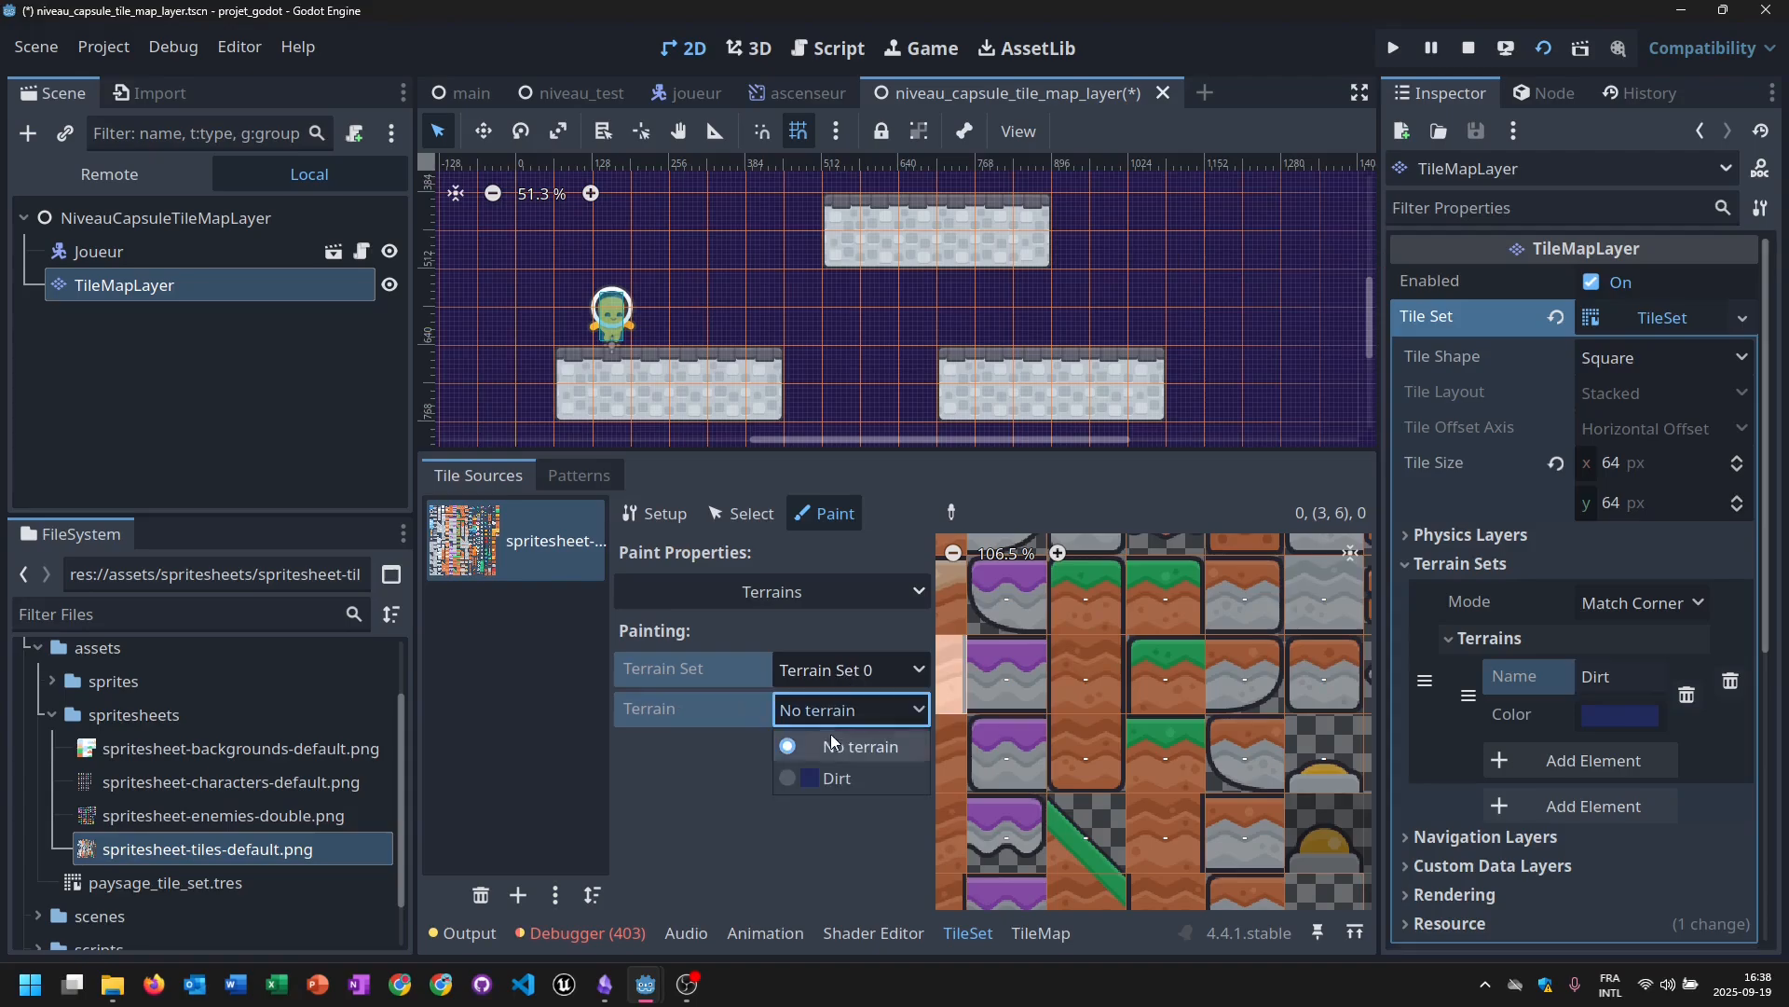
{"action": "left_click", "coordinate": [786, 780]}
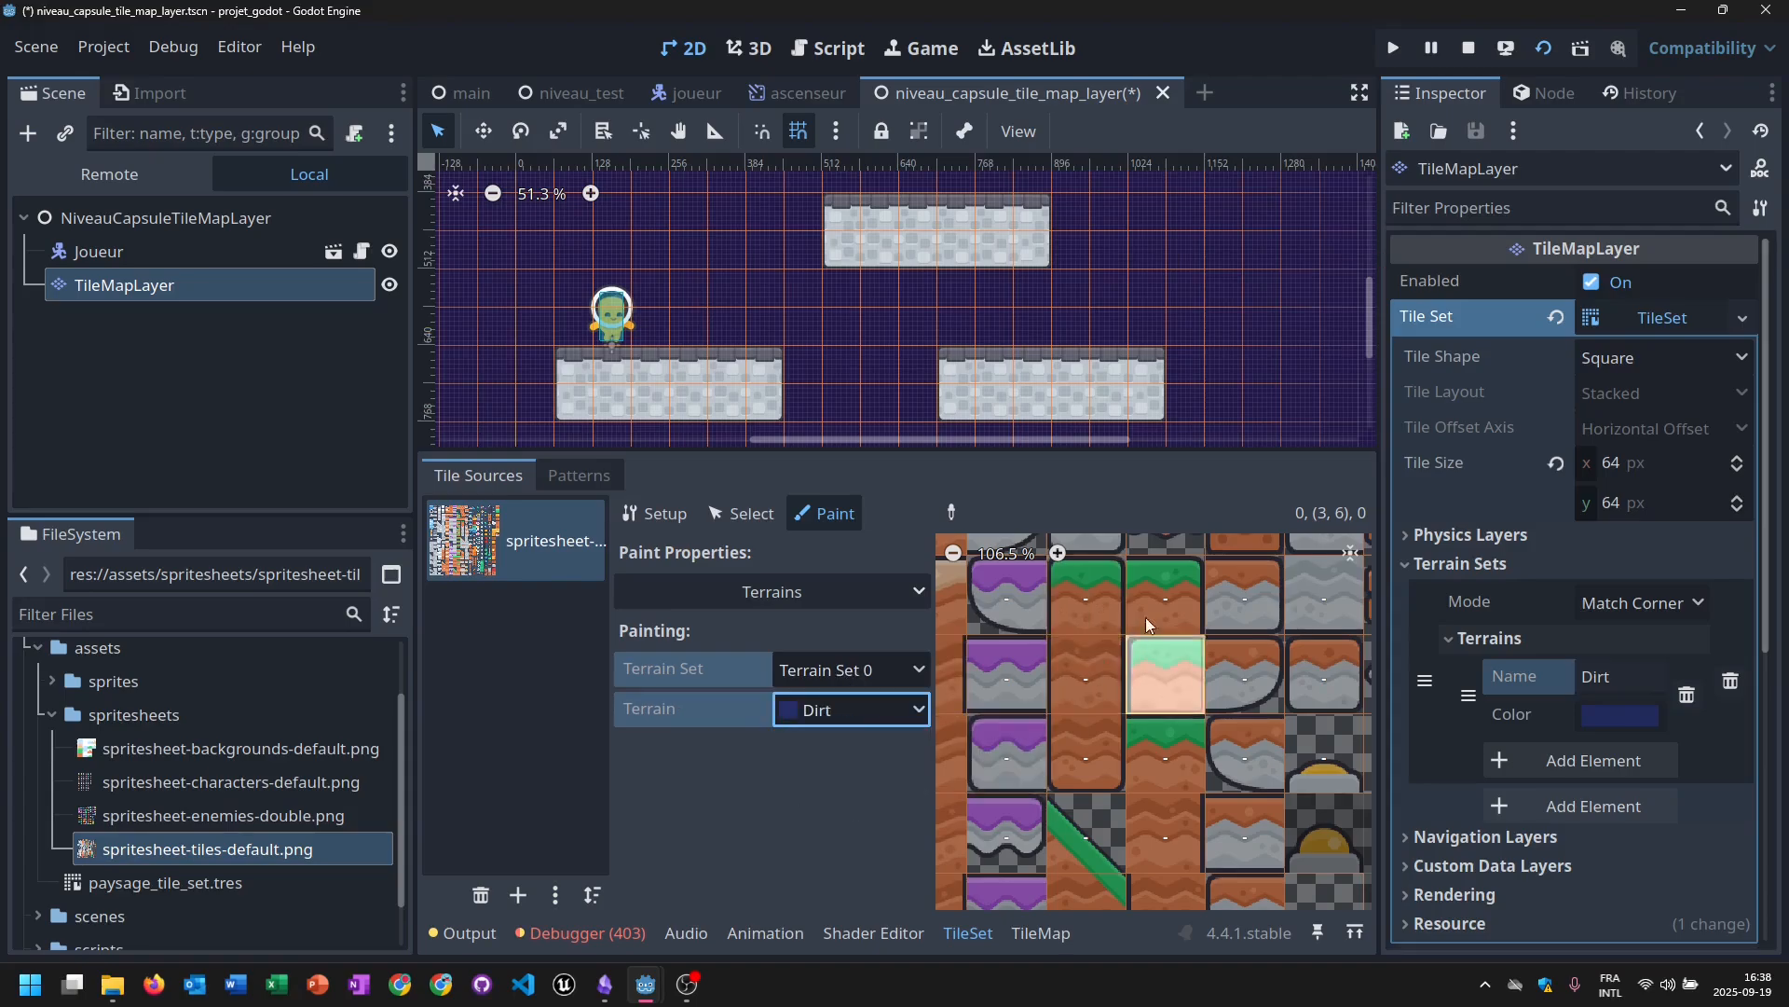
Paint Dirt on the center, left and bottom of the grass-topped tile at atlas (7, 13) and set the terrain set's mode to Match Sides.
{"action": "scroll", "coordinate": [1137, 723], "scroll_direction": "down", "scroll_amount": 1}
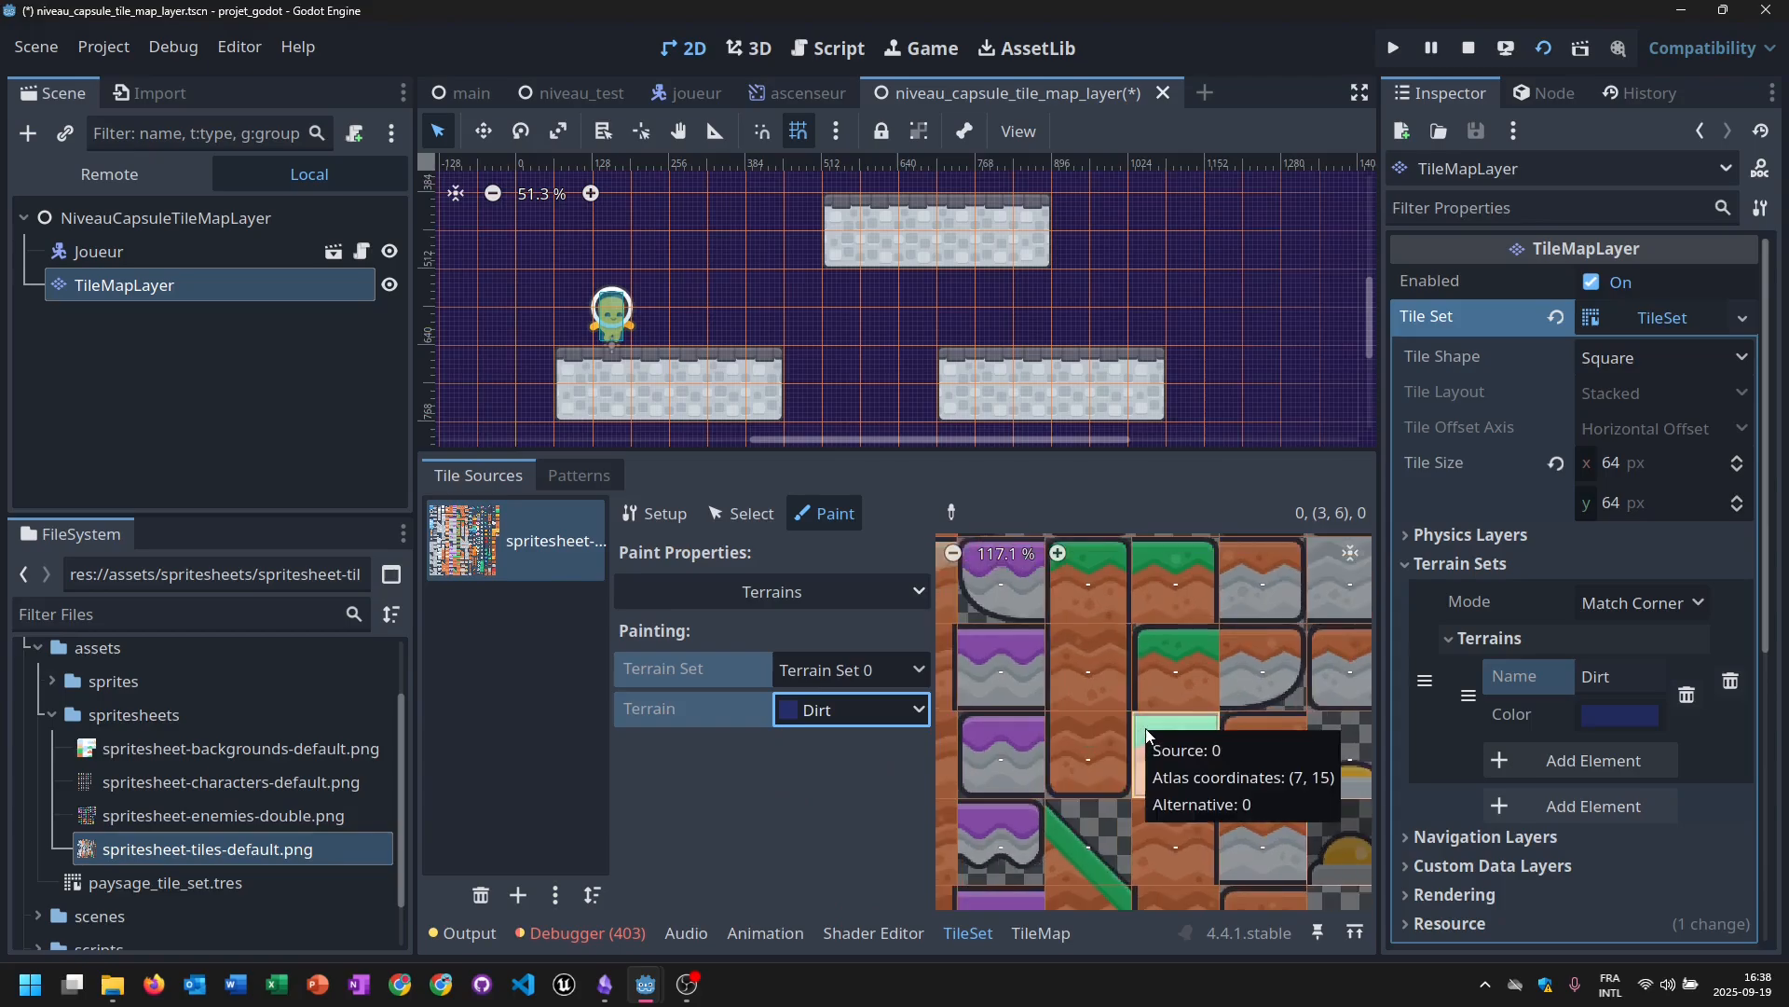
{"action": "scroll", "coordinate": [1185, 717], "scroll_direction": "up", "scroll_amount": 3}
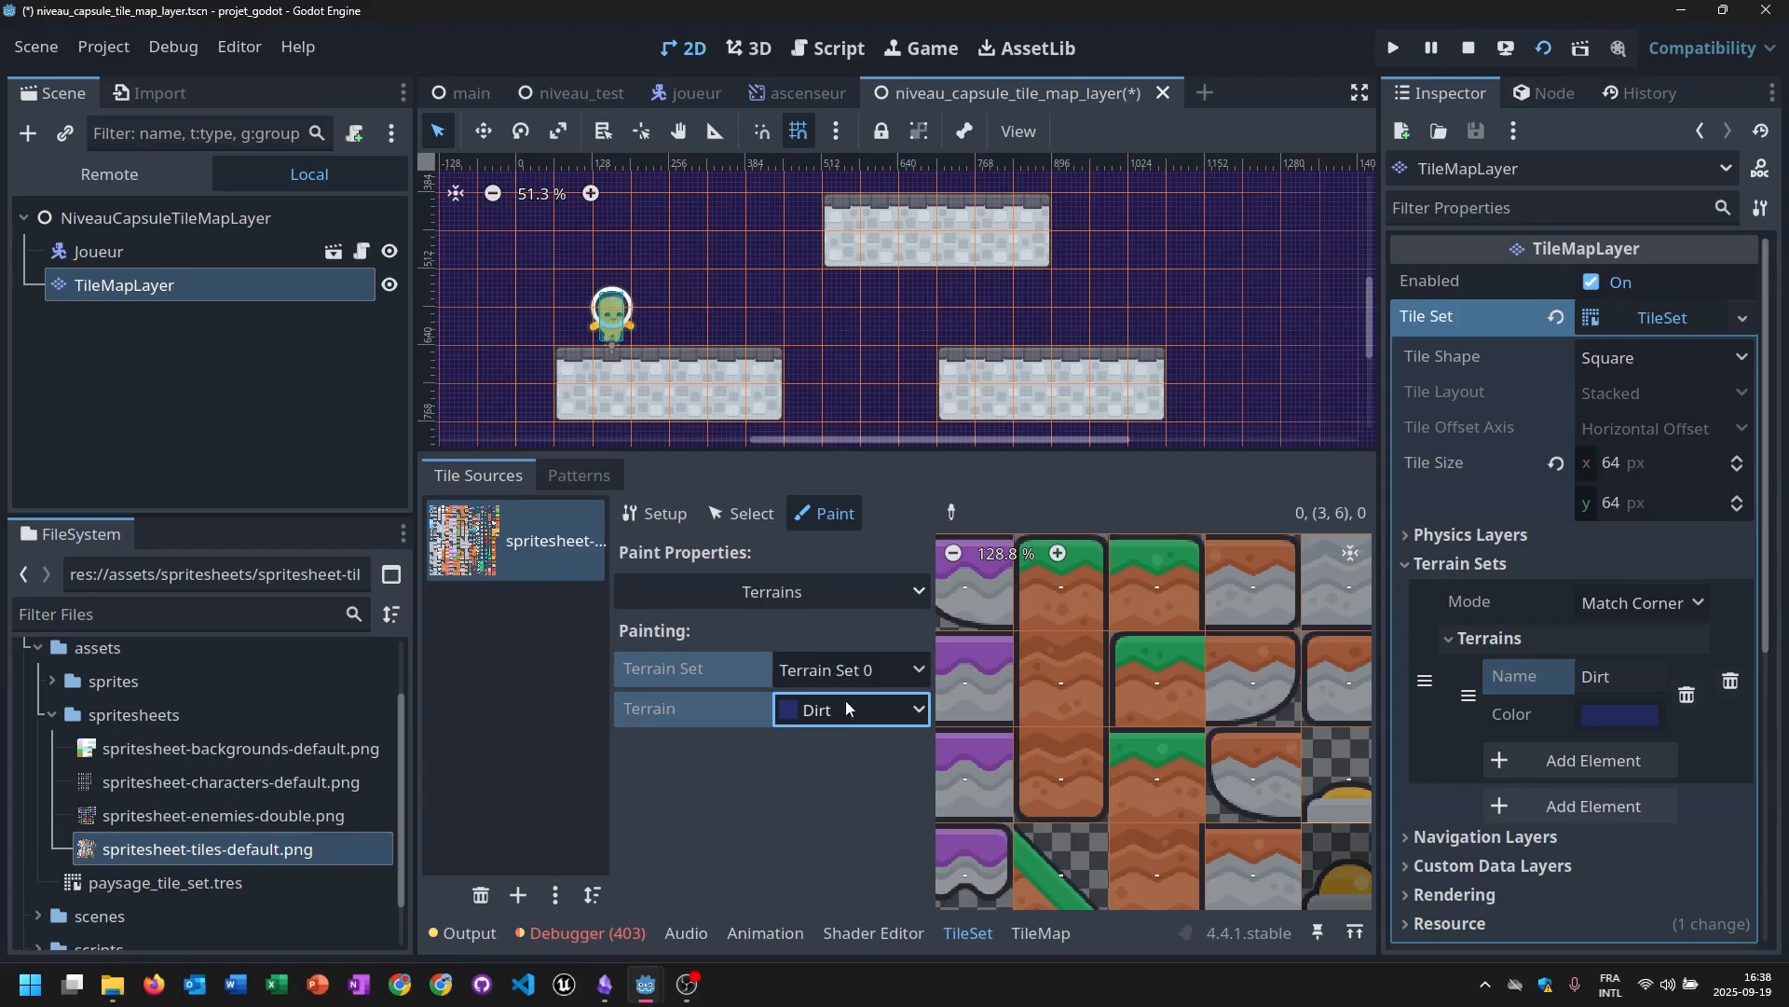
{"action": "left_click", "coordinate": [1158, 618]}
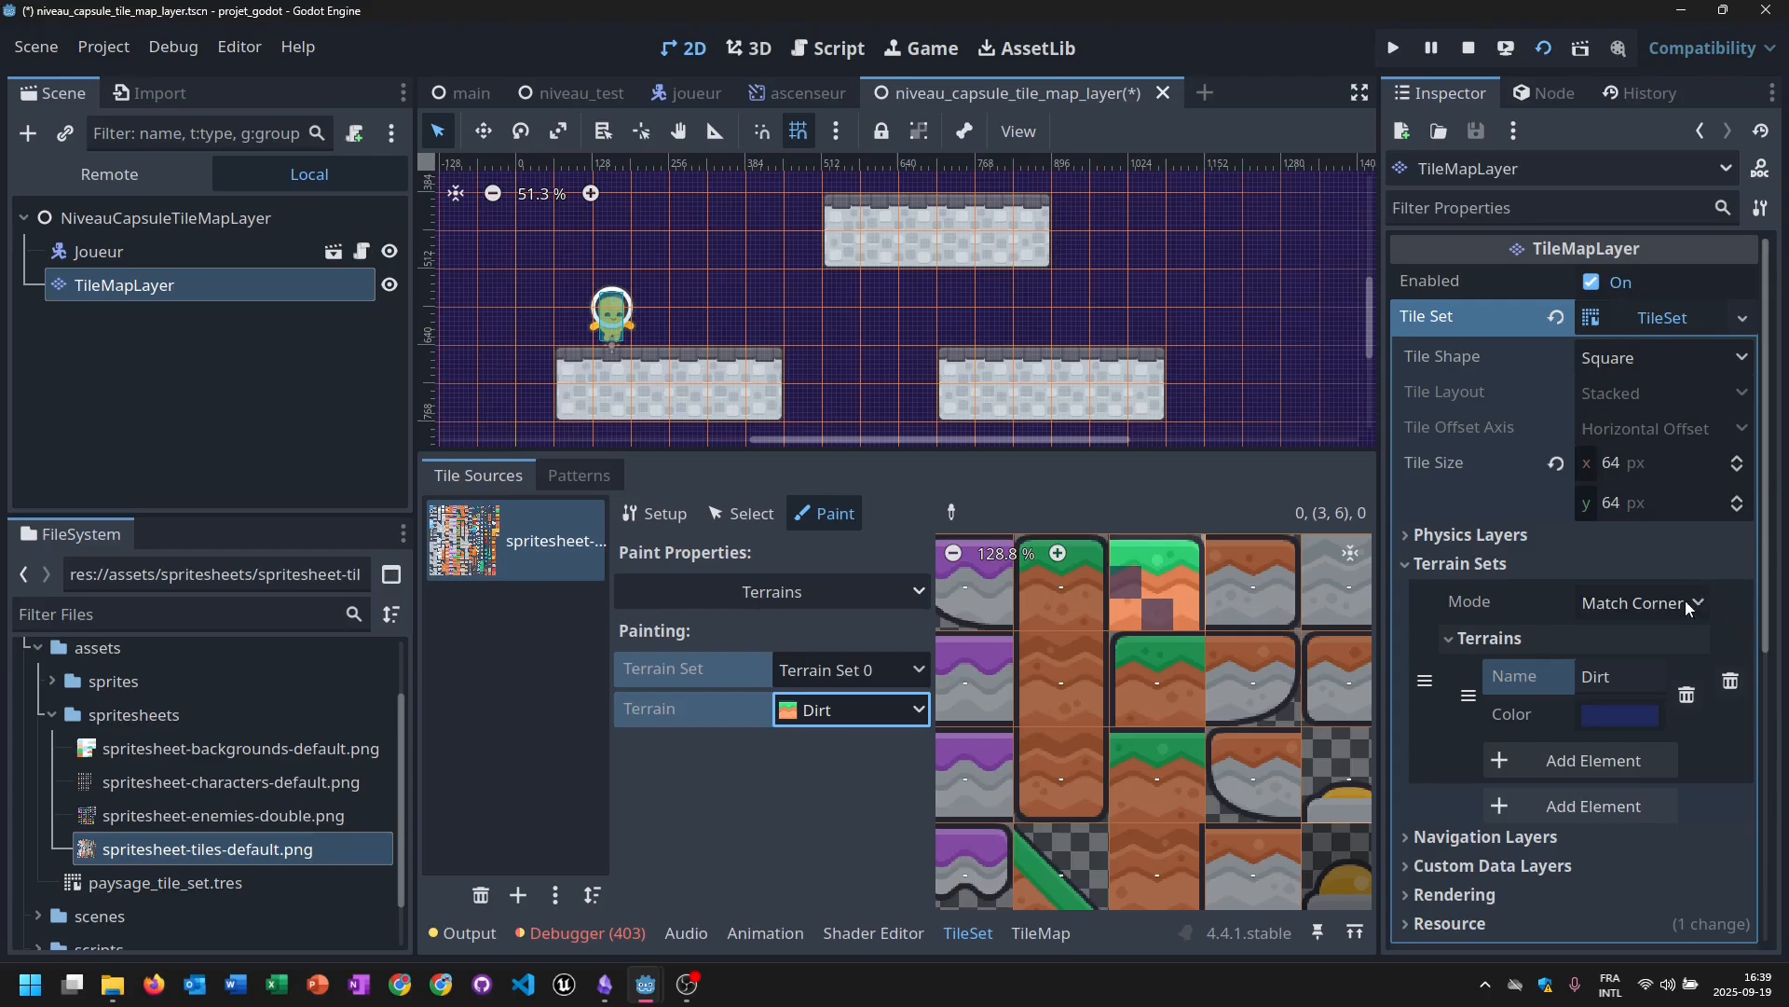
{"action": "left_click", "coordinate": [1610, 602]}
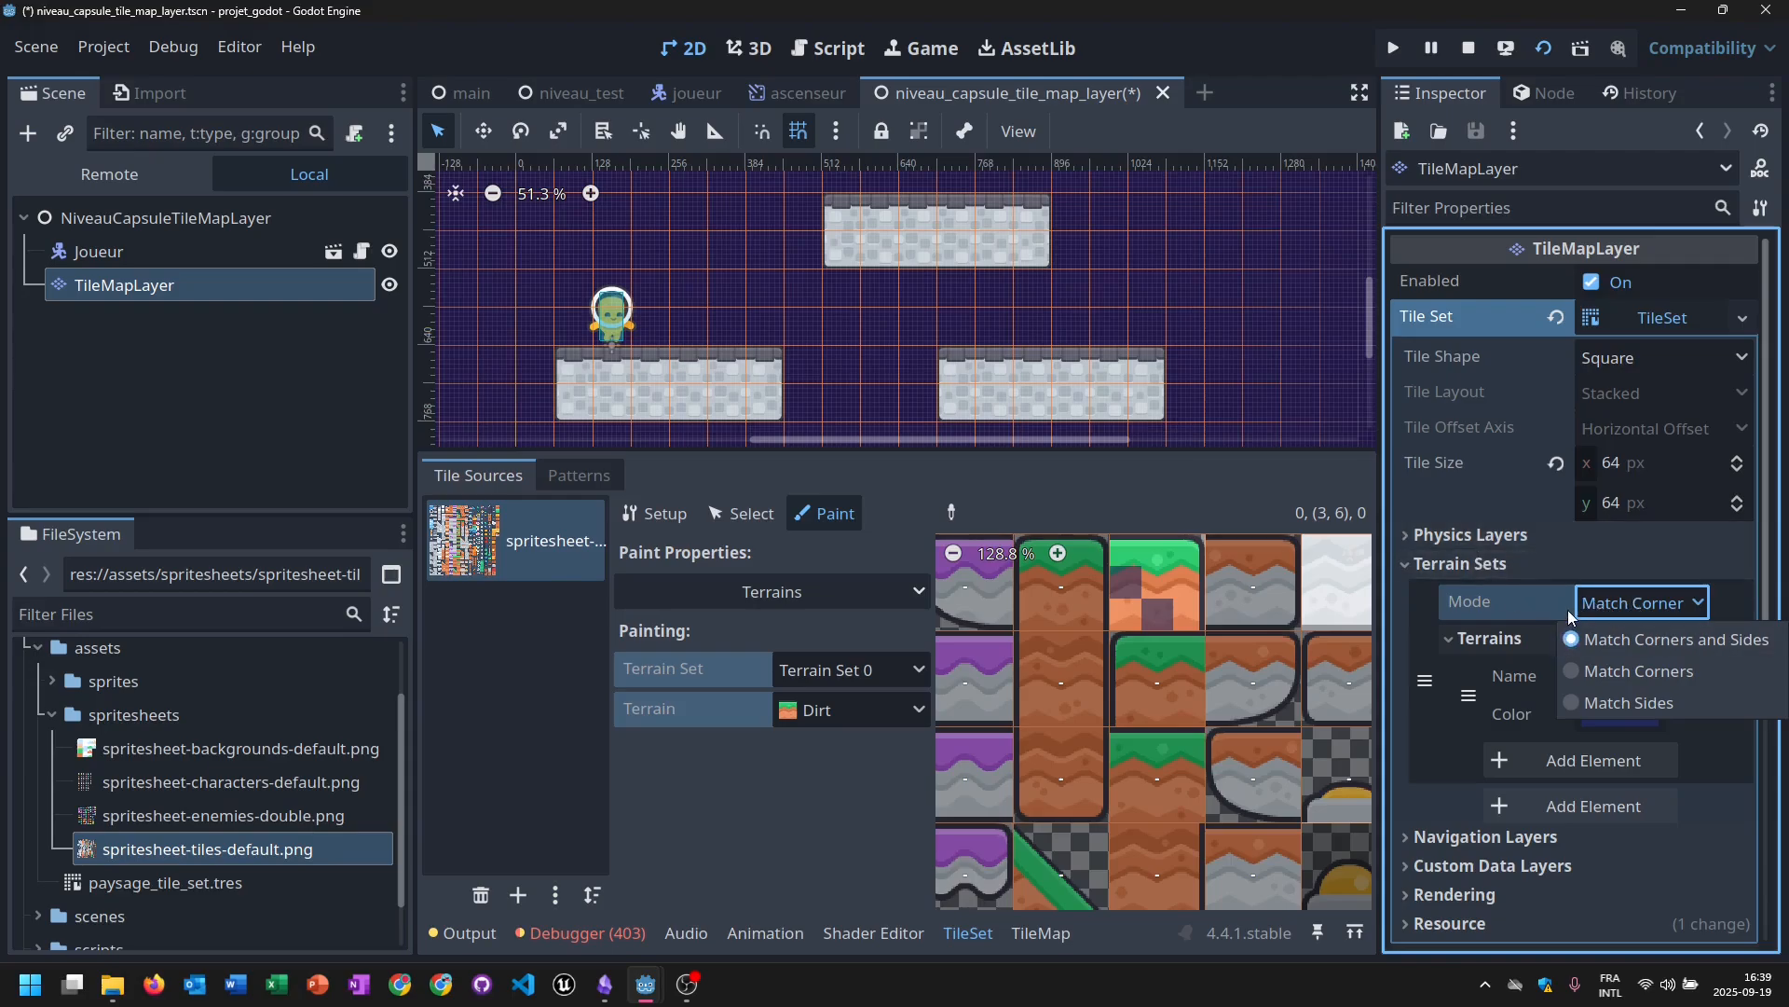
{"action": "left_click", "coordinate": [1628, 700]}
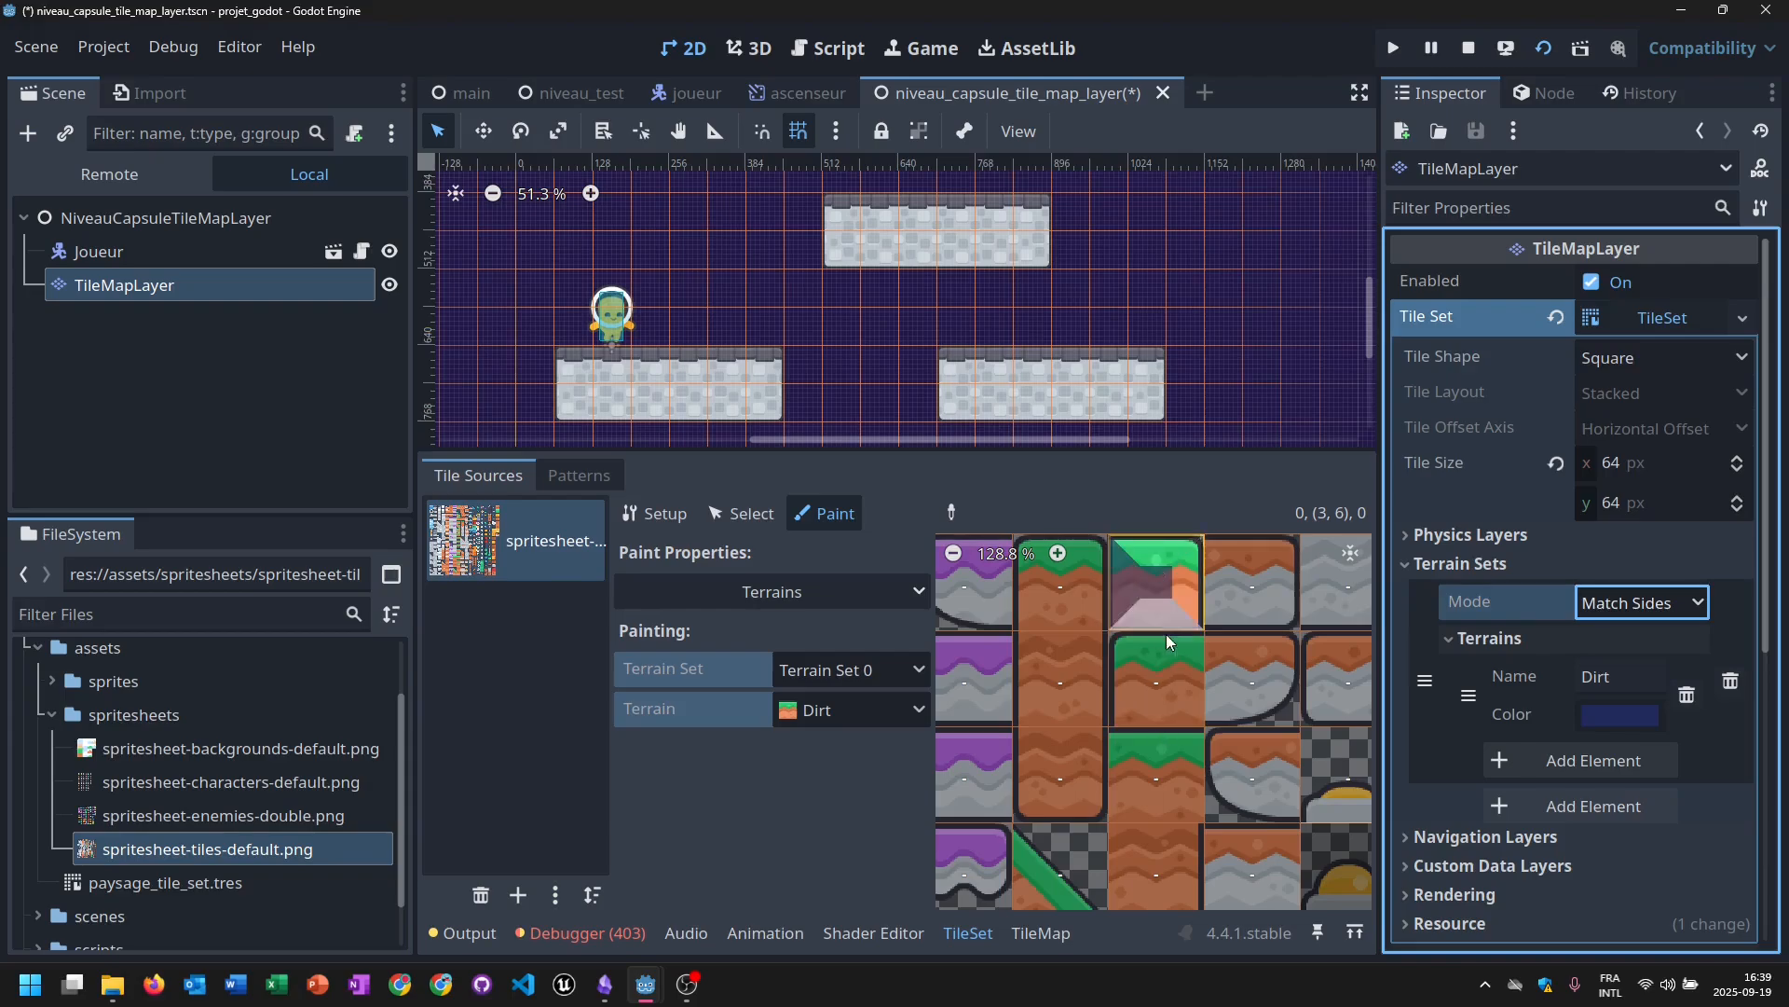
Paint Dirt on the center, right and bottom of grass tile (7, 14), and on everything except the top of tile (7, 15).
{"action": "left_click", "coordinate": [1161, 692]}
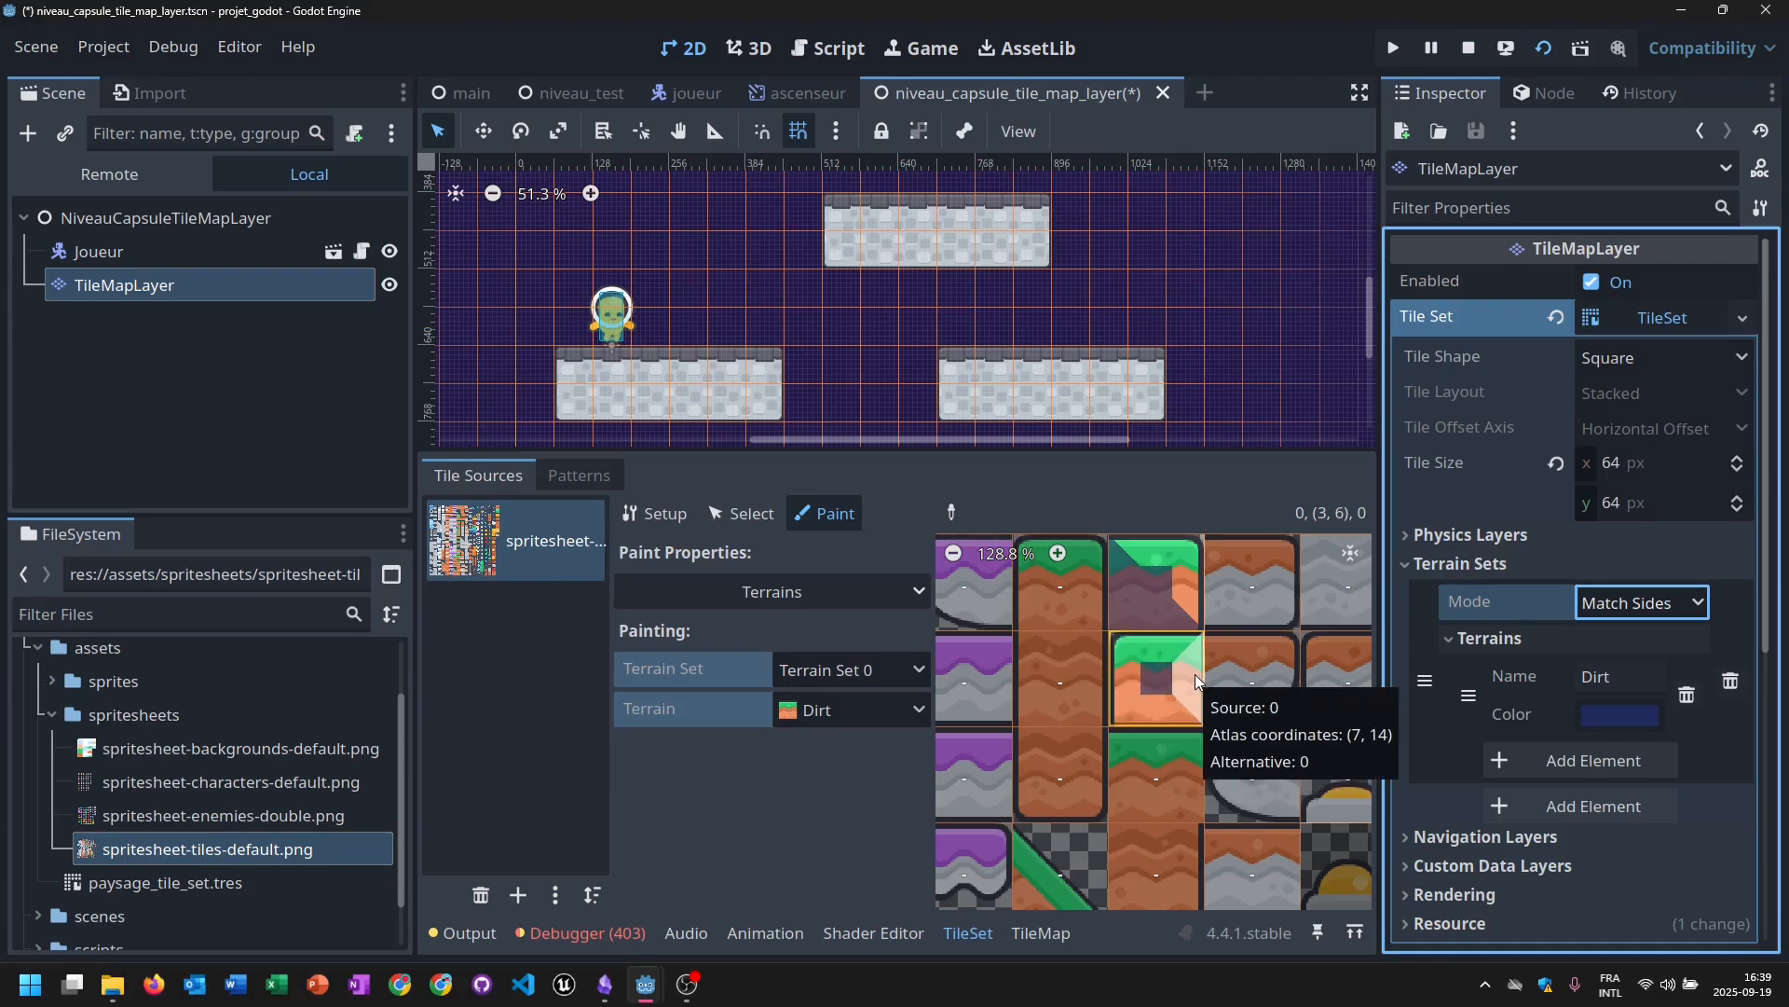
{"action": "left_click", "coordinate": [1188, 713]}
{"action": "left_click", "coordinate": [1134, 708]}
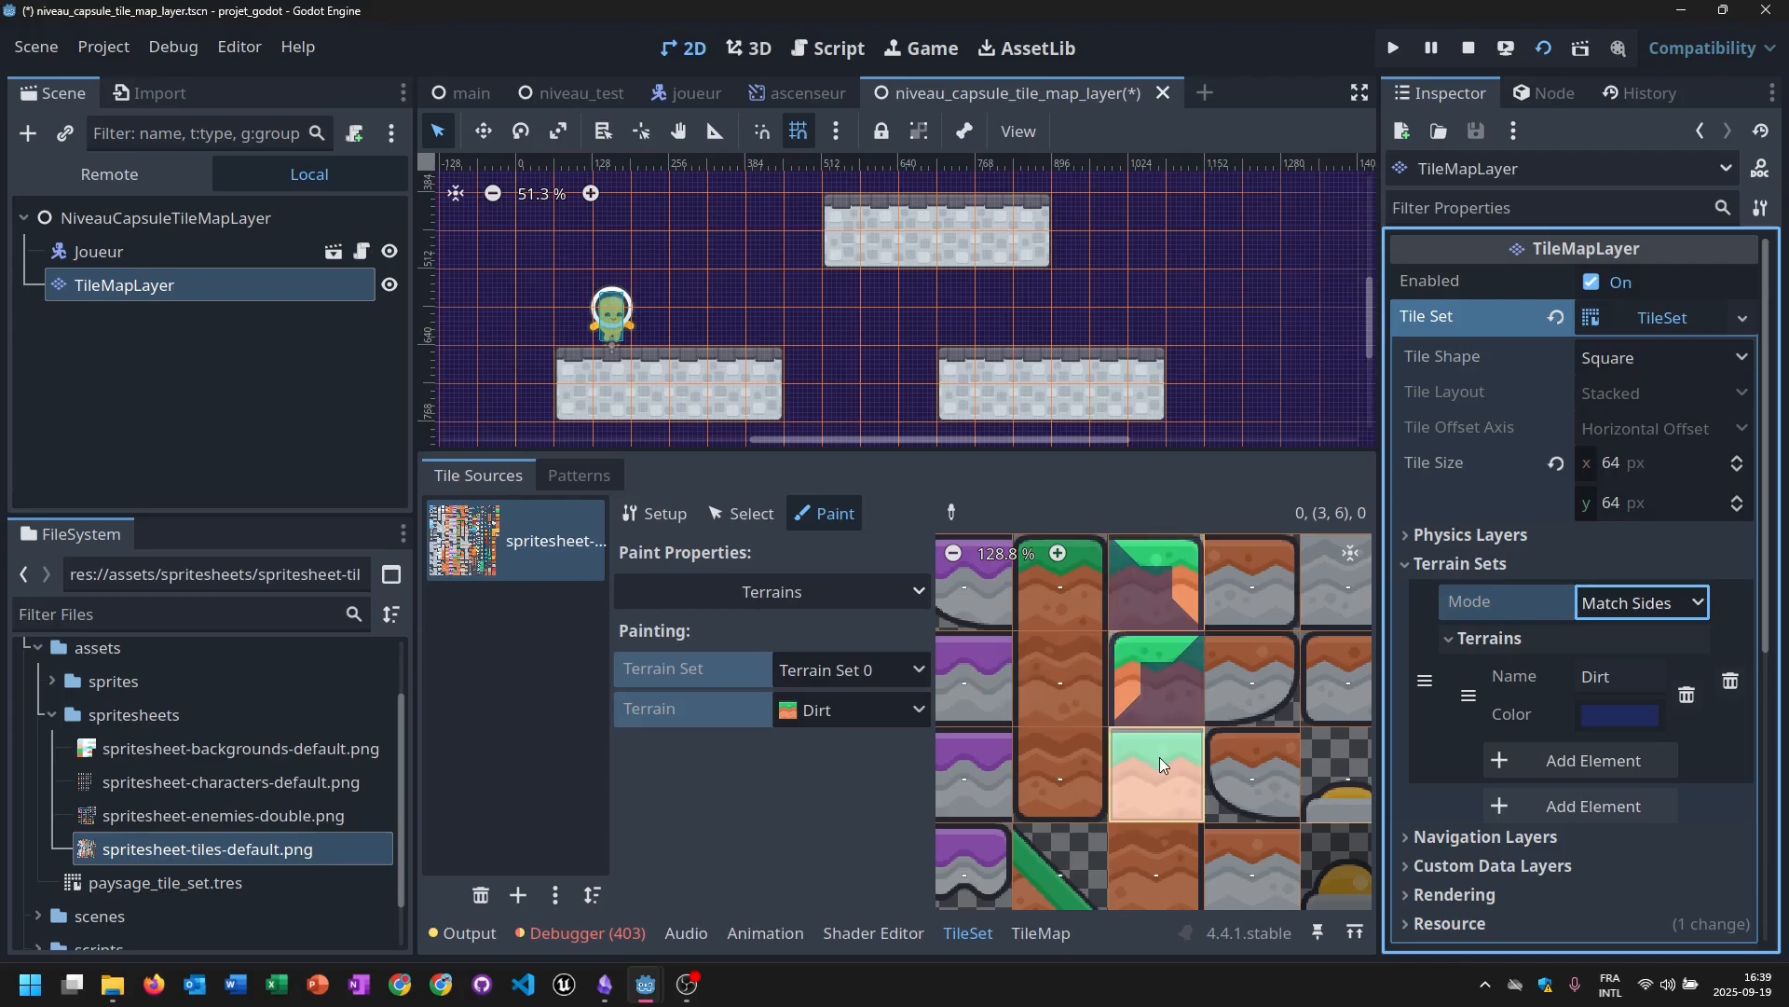
{"action": "scroll", "coordinate": [1160, 749], "scroll_direction": "up", "scroll_amount": 1}
{"action": "middle_click_drag", "start_coordinate": [1160, 750], "coordinate": [1127, 628]}
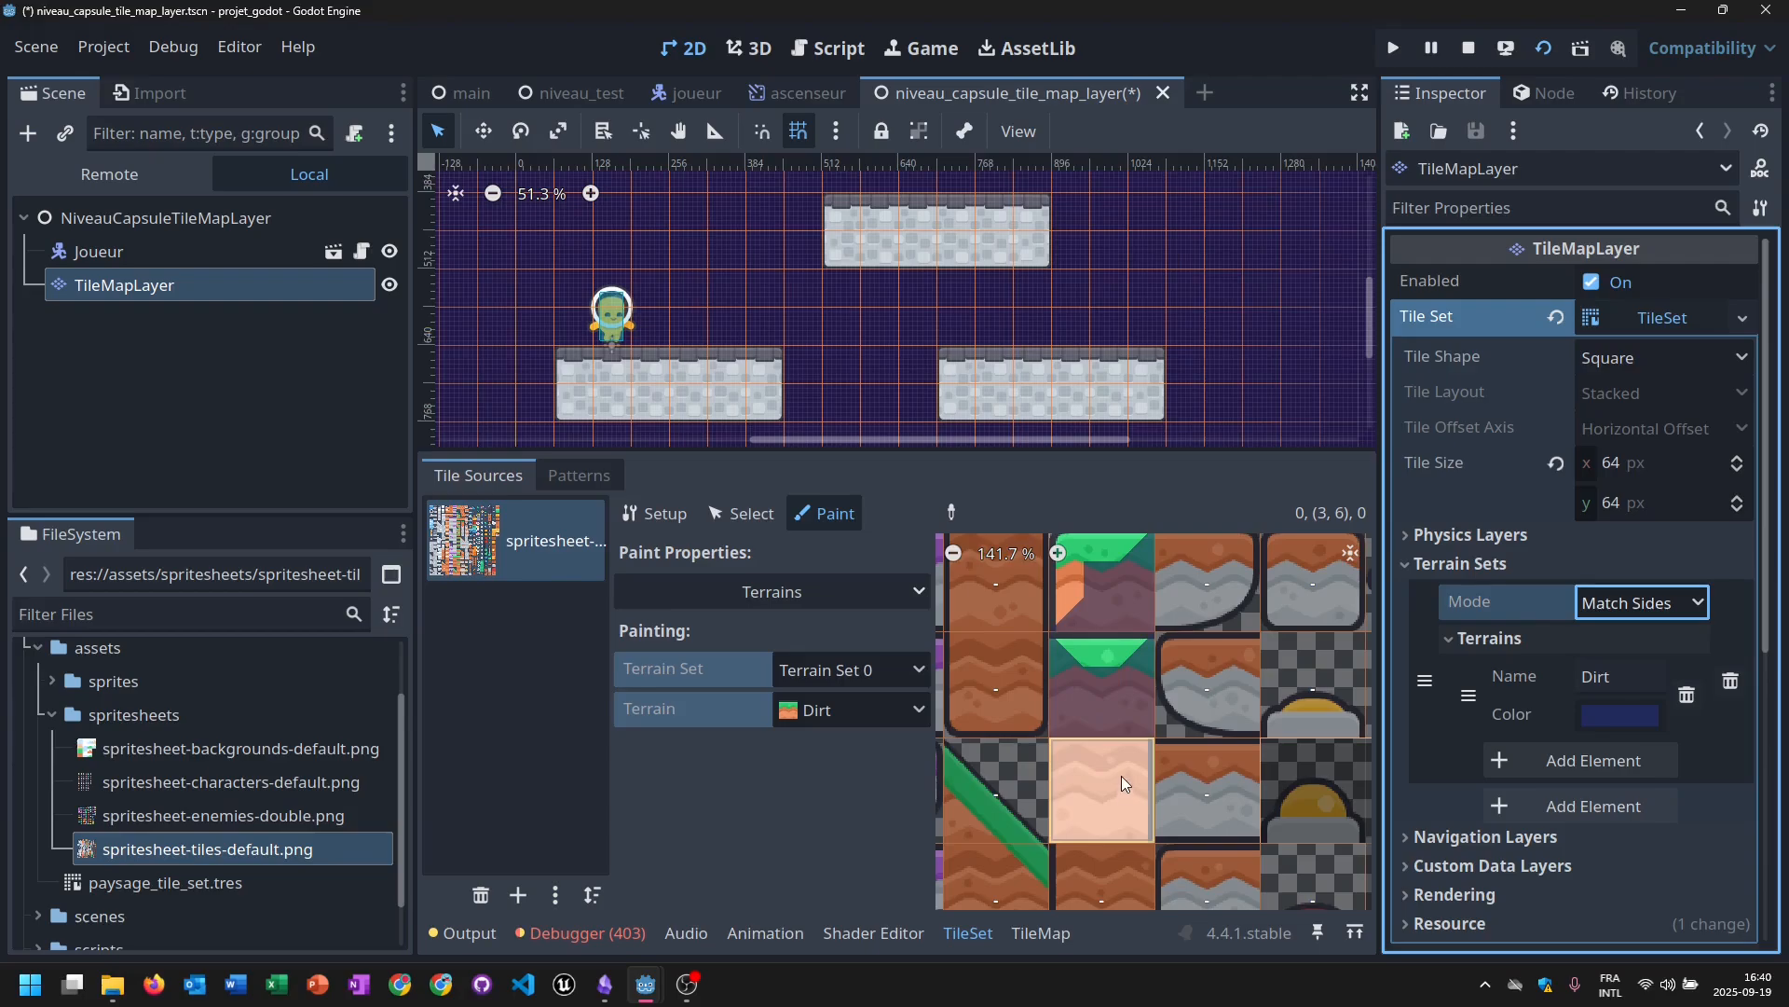
Paint Dirt on the two plain dirt edge tiles below, leaving out the right side of the first and the left side of the second.
{"action": "middle_click_drag", "start_coordinate": [1123, 783], "coordinate": [1126, 658]}
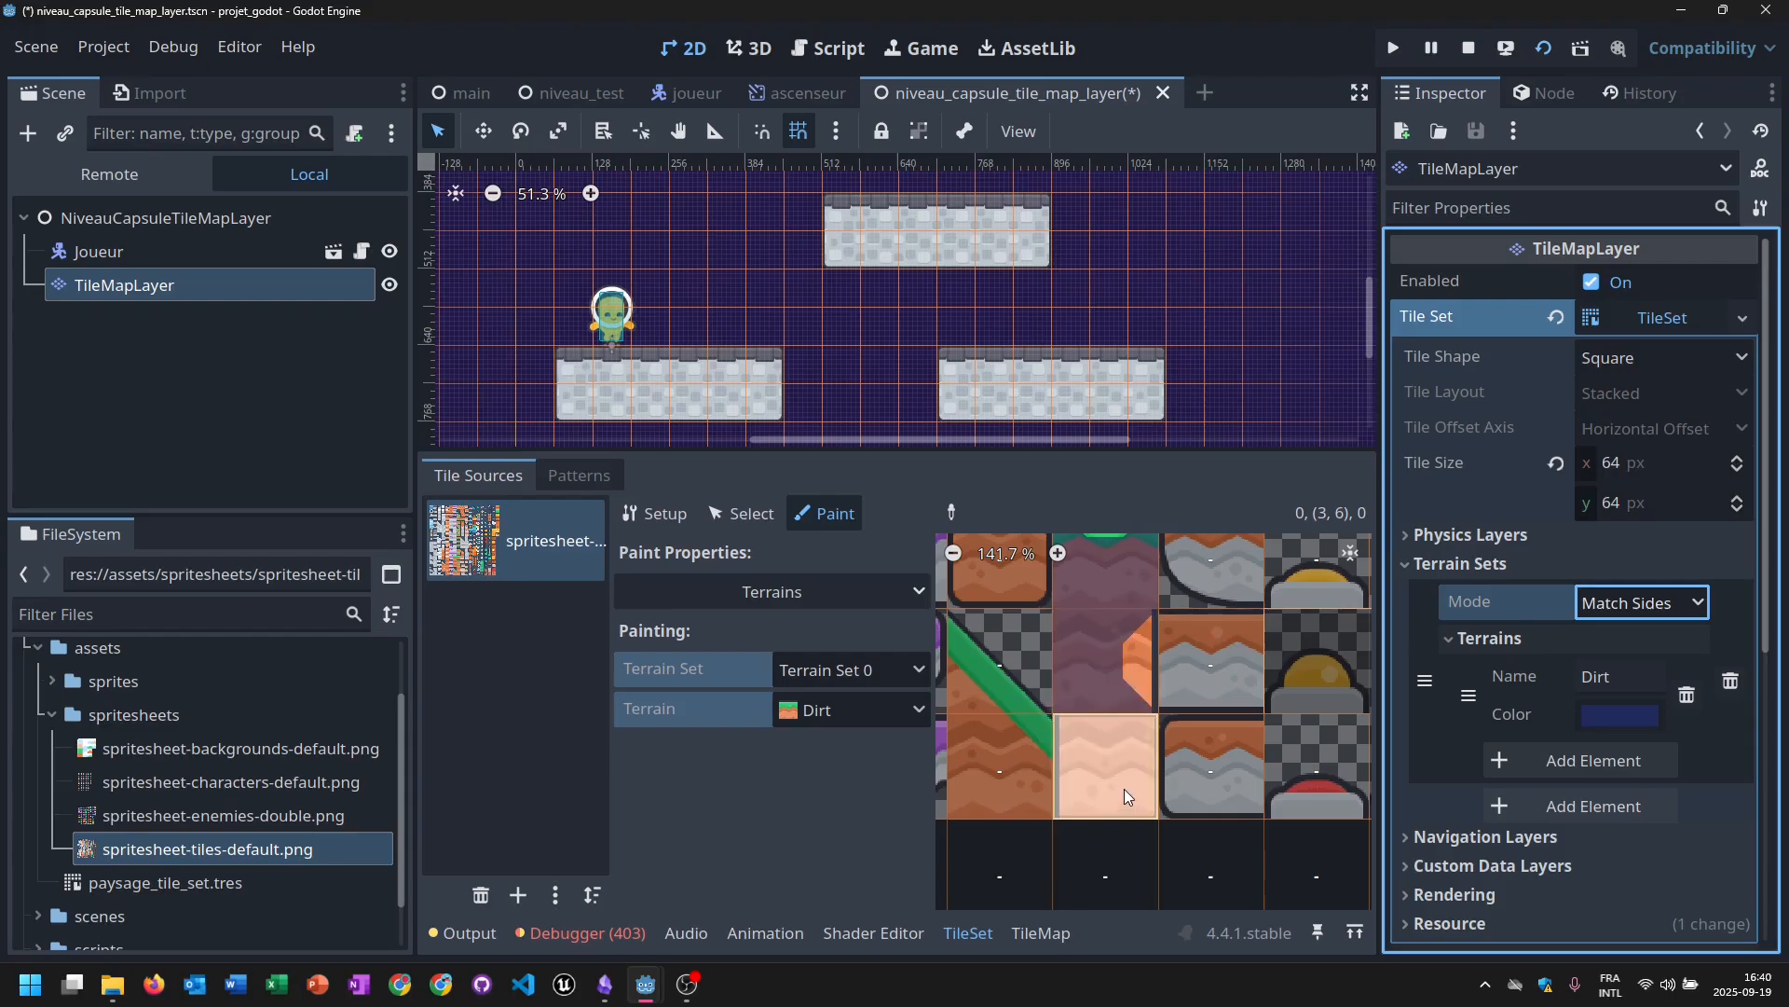
{"action": "middle_click_drag", "start_coordinate": [1124, 788], "coordinate": [1126, 718]}
{"action": "left_click", "coordinate": [1110, 654]}
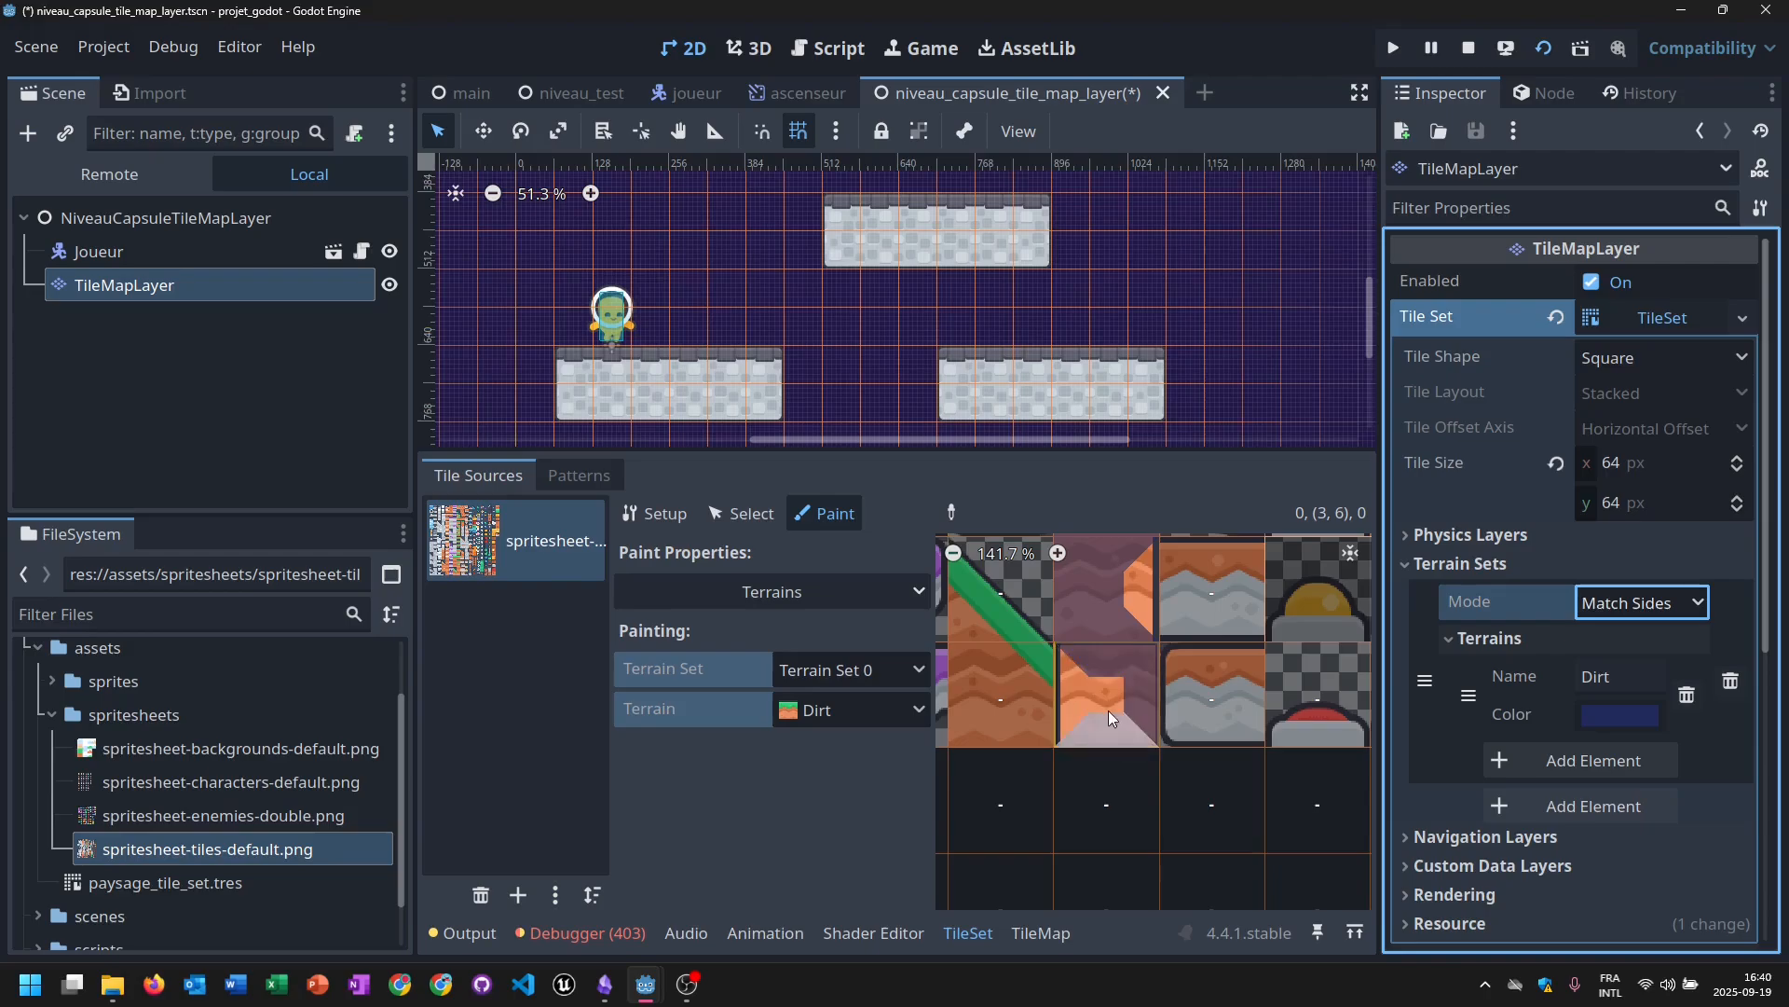
Paint Dirt on only the center of the standalone grass-topped dirt block with outlines on all sides.
{"action": "scroll", "coordinate": [1139, 648], "scroll_direction": "up", "scroll_amount": 3}
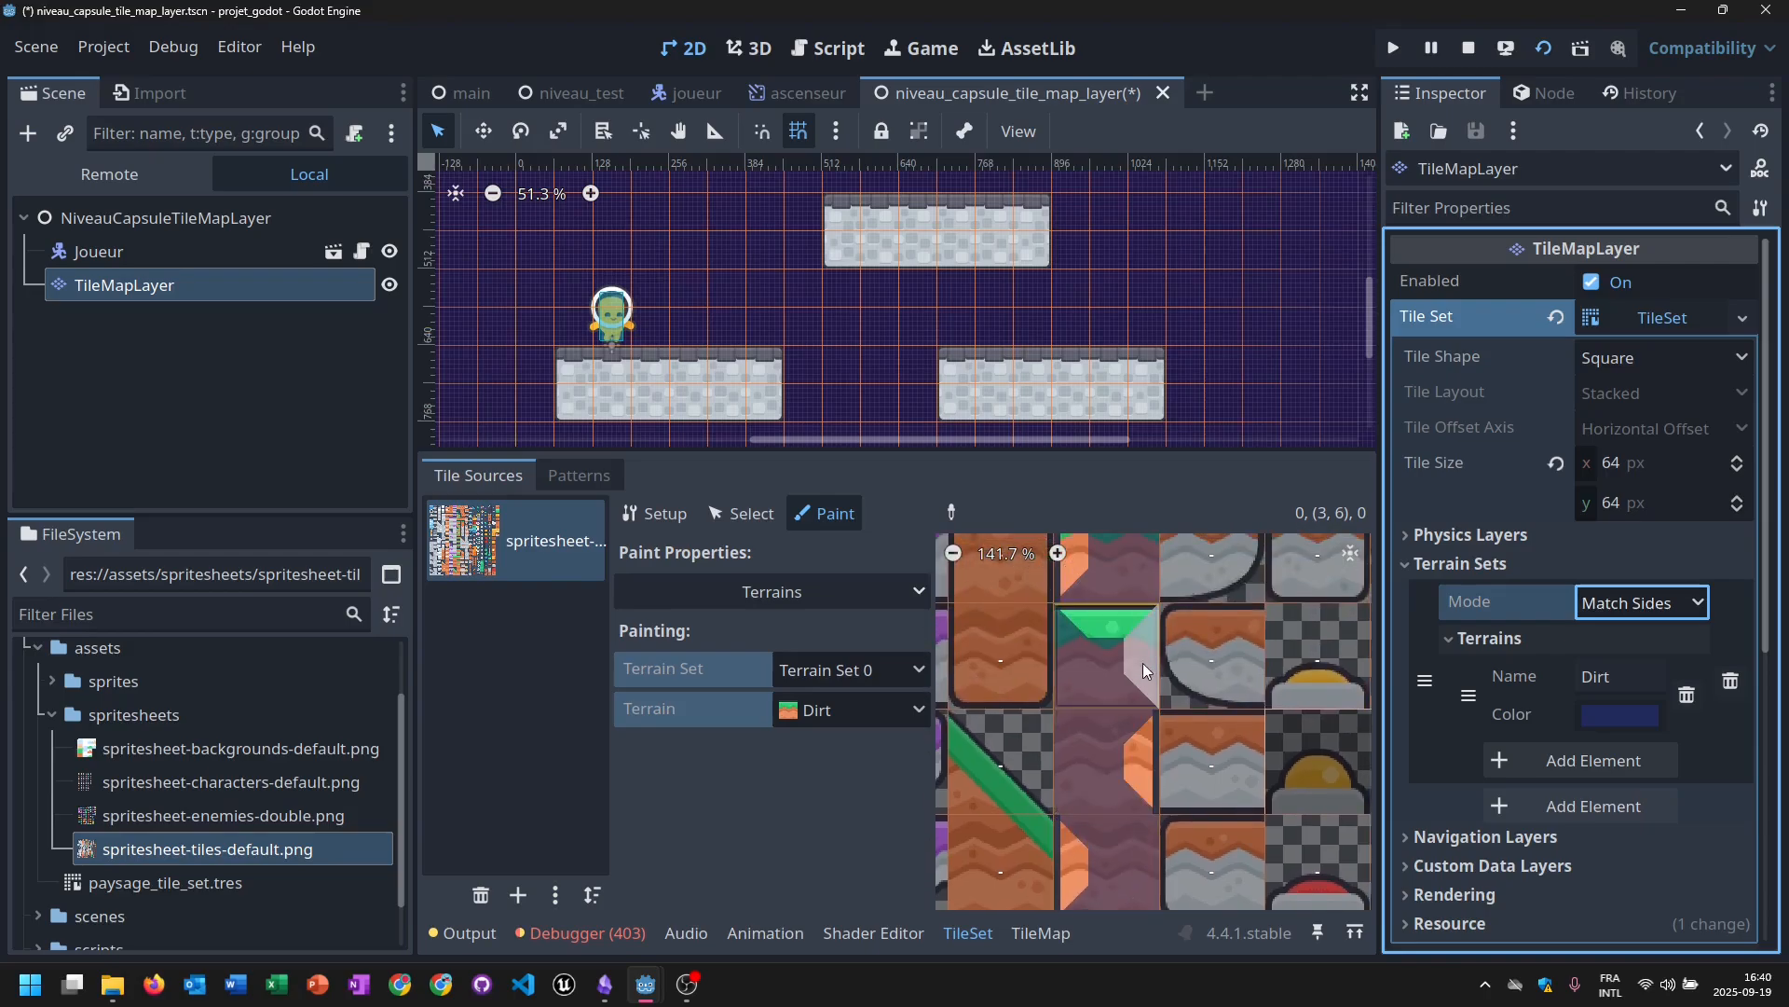
{"action": "middle_click_drag", "start_coordinate": [1142, 663], "coordinate": [1113, 865]}
{"action": "middle_click_drag", "start_coordinate": [1070, 714], "coordinate": [1110, 912]}
{"action": "middle_click_drag", "start_coordinate": [1125, 623], "coordinate": [1049, 951]}
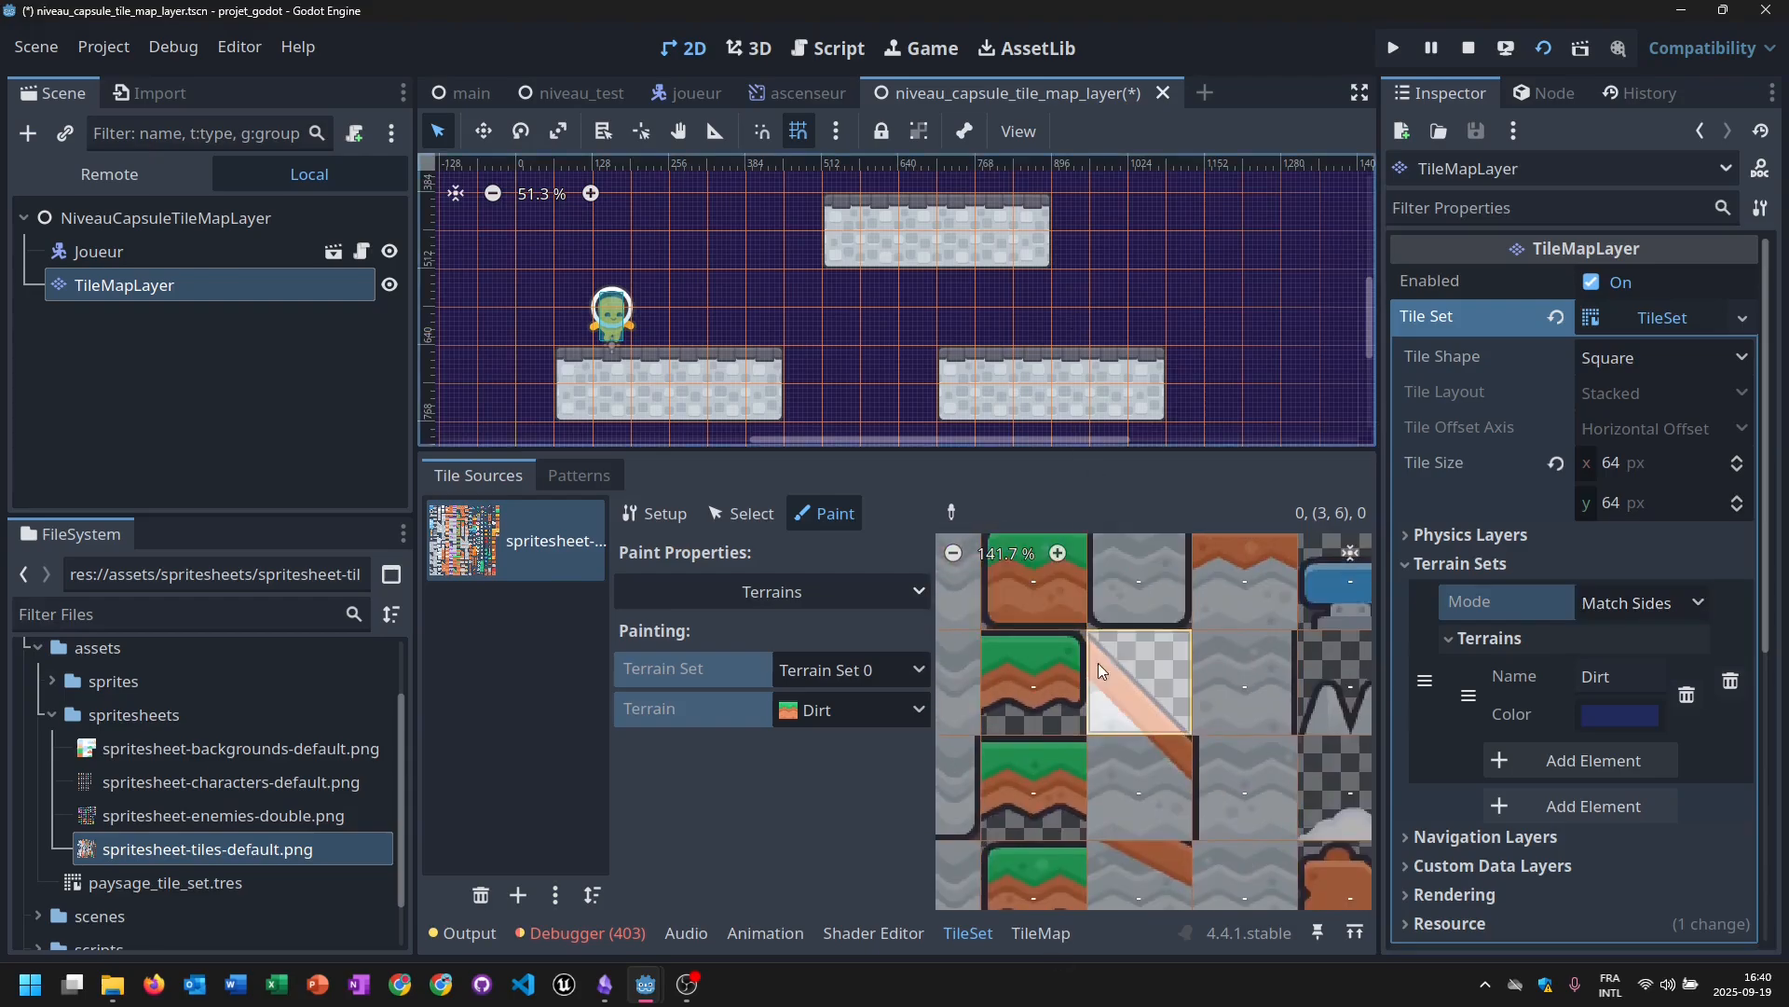
{"action": "mouse_move", "coordinate": [1098, 663]}
{"action": "middle_mouse_down"}
{"action": "mouse_move", "coordinate": [1072, 708]}
{"action": "mouse_move", "coordinate": [1086, 736]}
{"action": "middle_mouse_up"}
{"action": "middle_click_drag", "start_coordinate": [1099, 650], "coordinate": [1105, 761]}
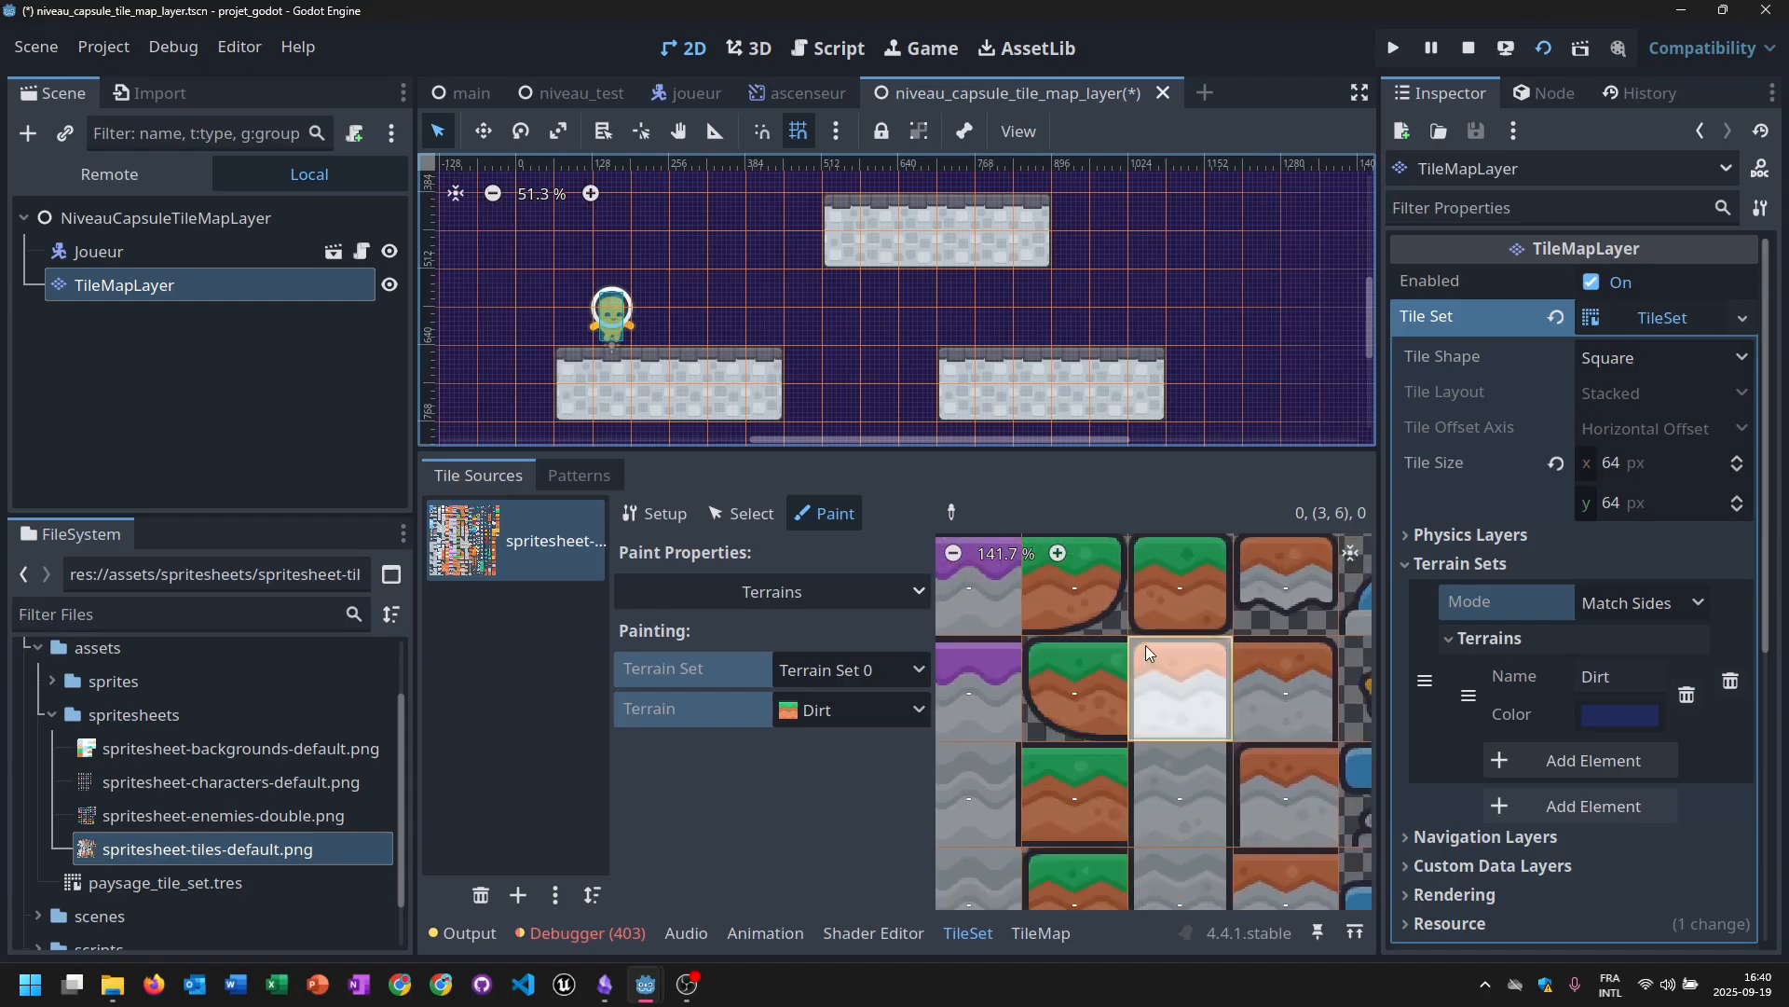
{"action": "left_click", "coordinate": [1188, 585]}
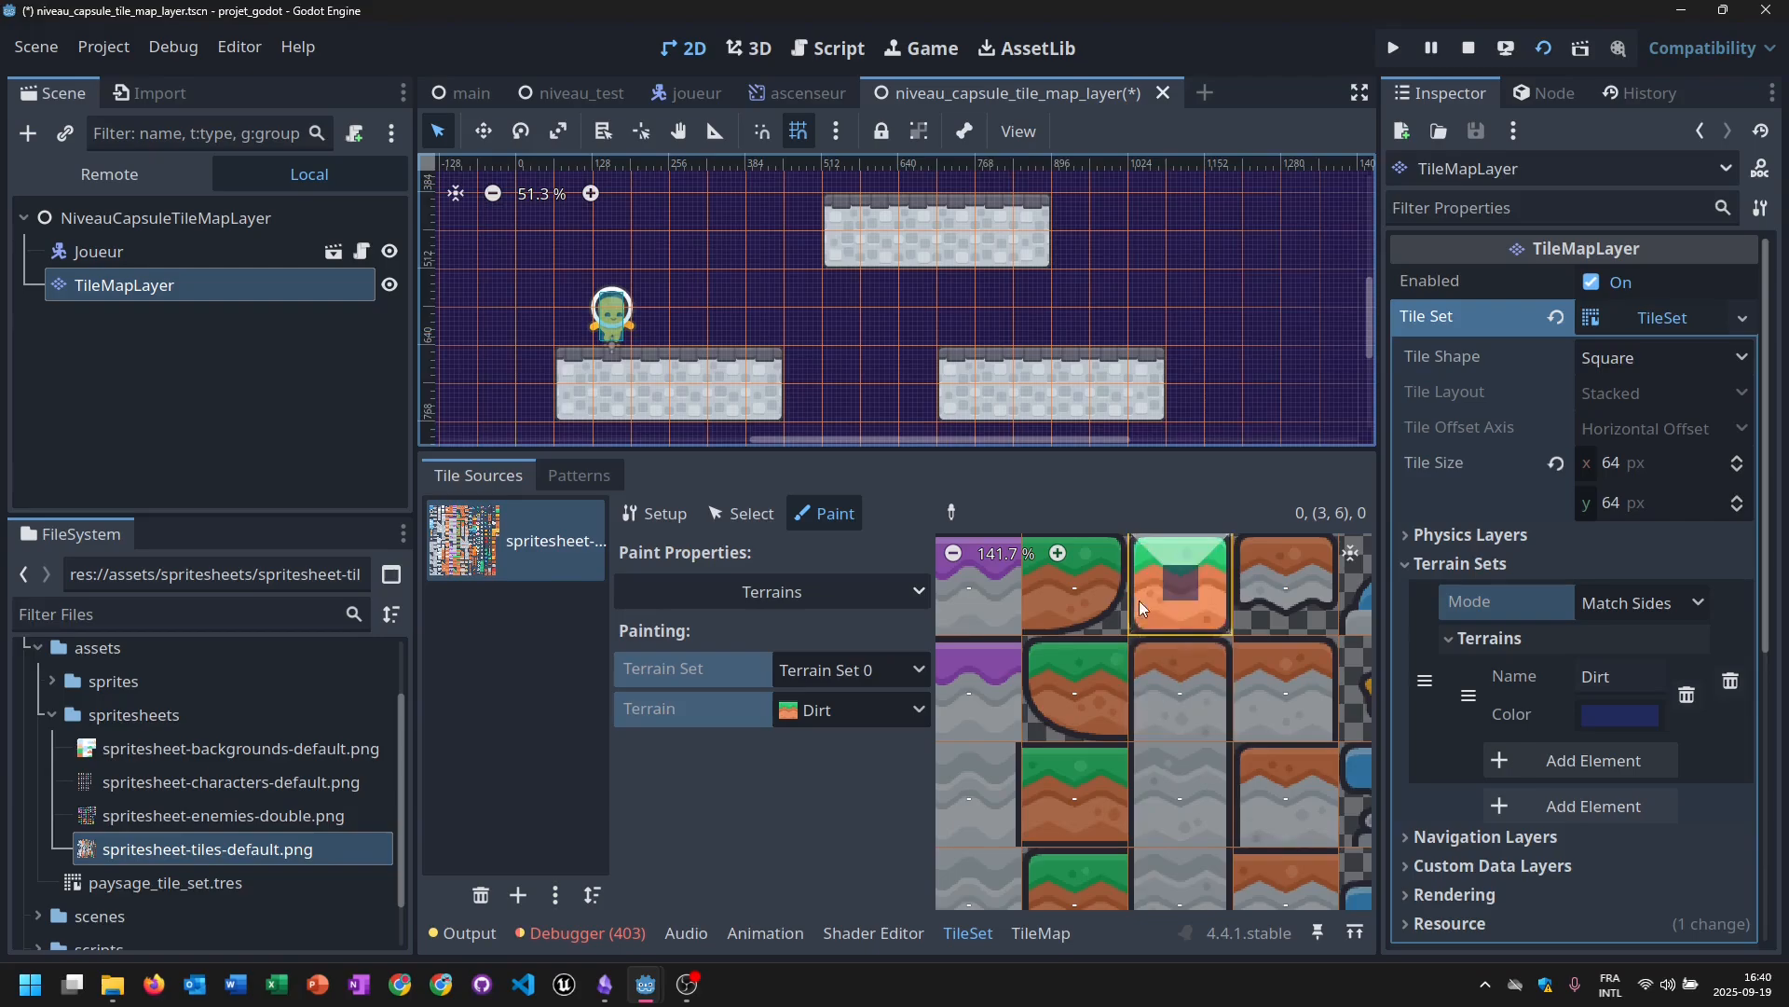
Paint Dirt on the center, left and right of the grass-topped dirt tile that is open at both sides and outlined underneath.
{"action": "scroll", "coordinate": [1148, 738], "scroll_direction": "down", "scroll_amount": 3}
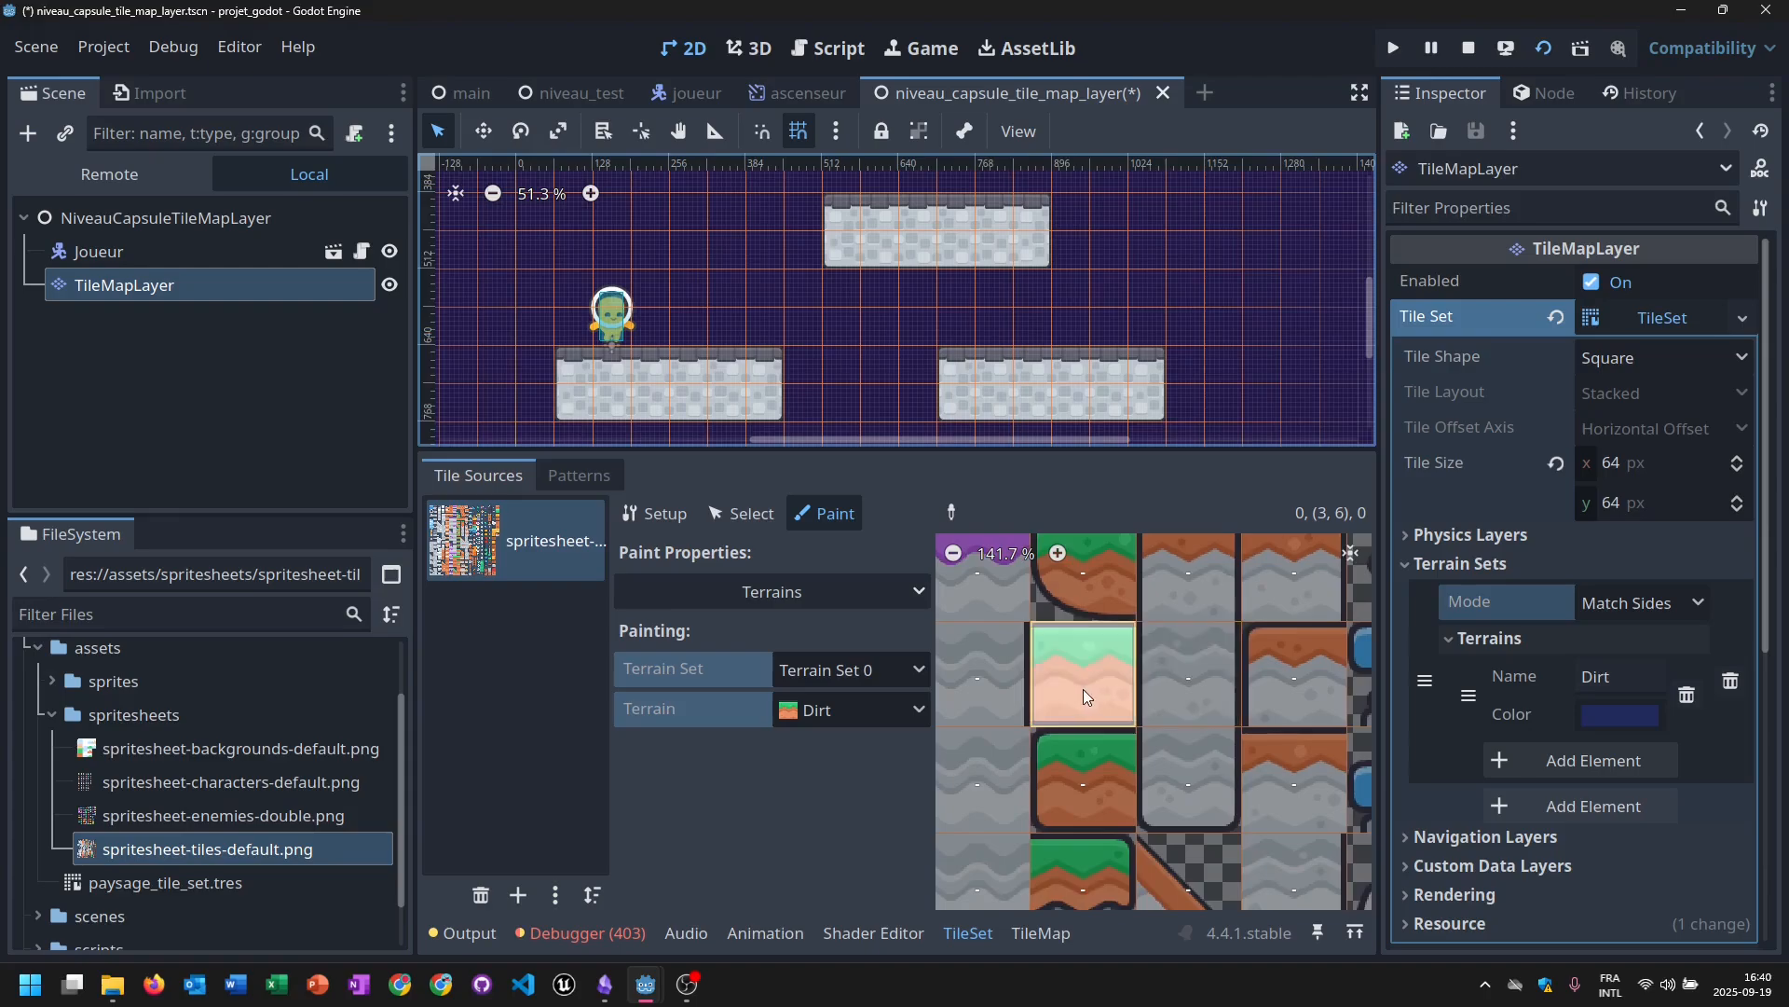
{"action": "scroll", "coordinate": [1073, 689], "scroll_direction": "up", "scroll_amount": 1, "text": "ctrl"}
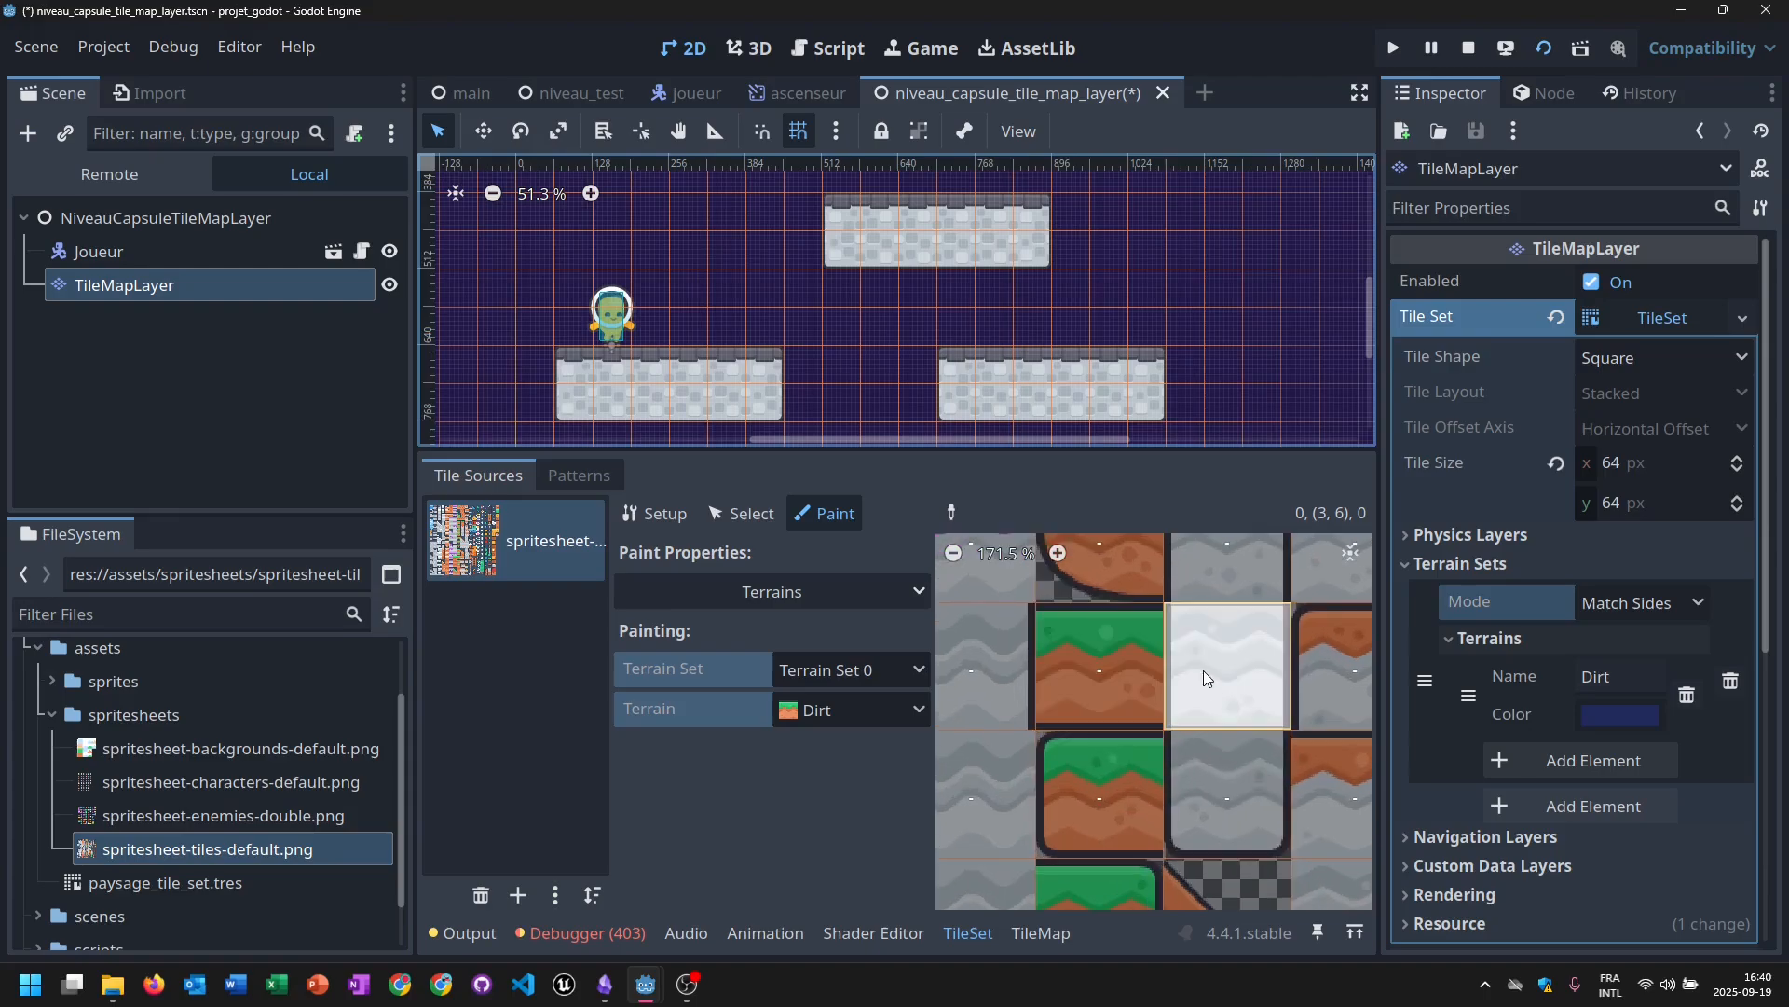
{"action": "left_click", "coordinate": [1143, 671]}
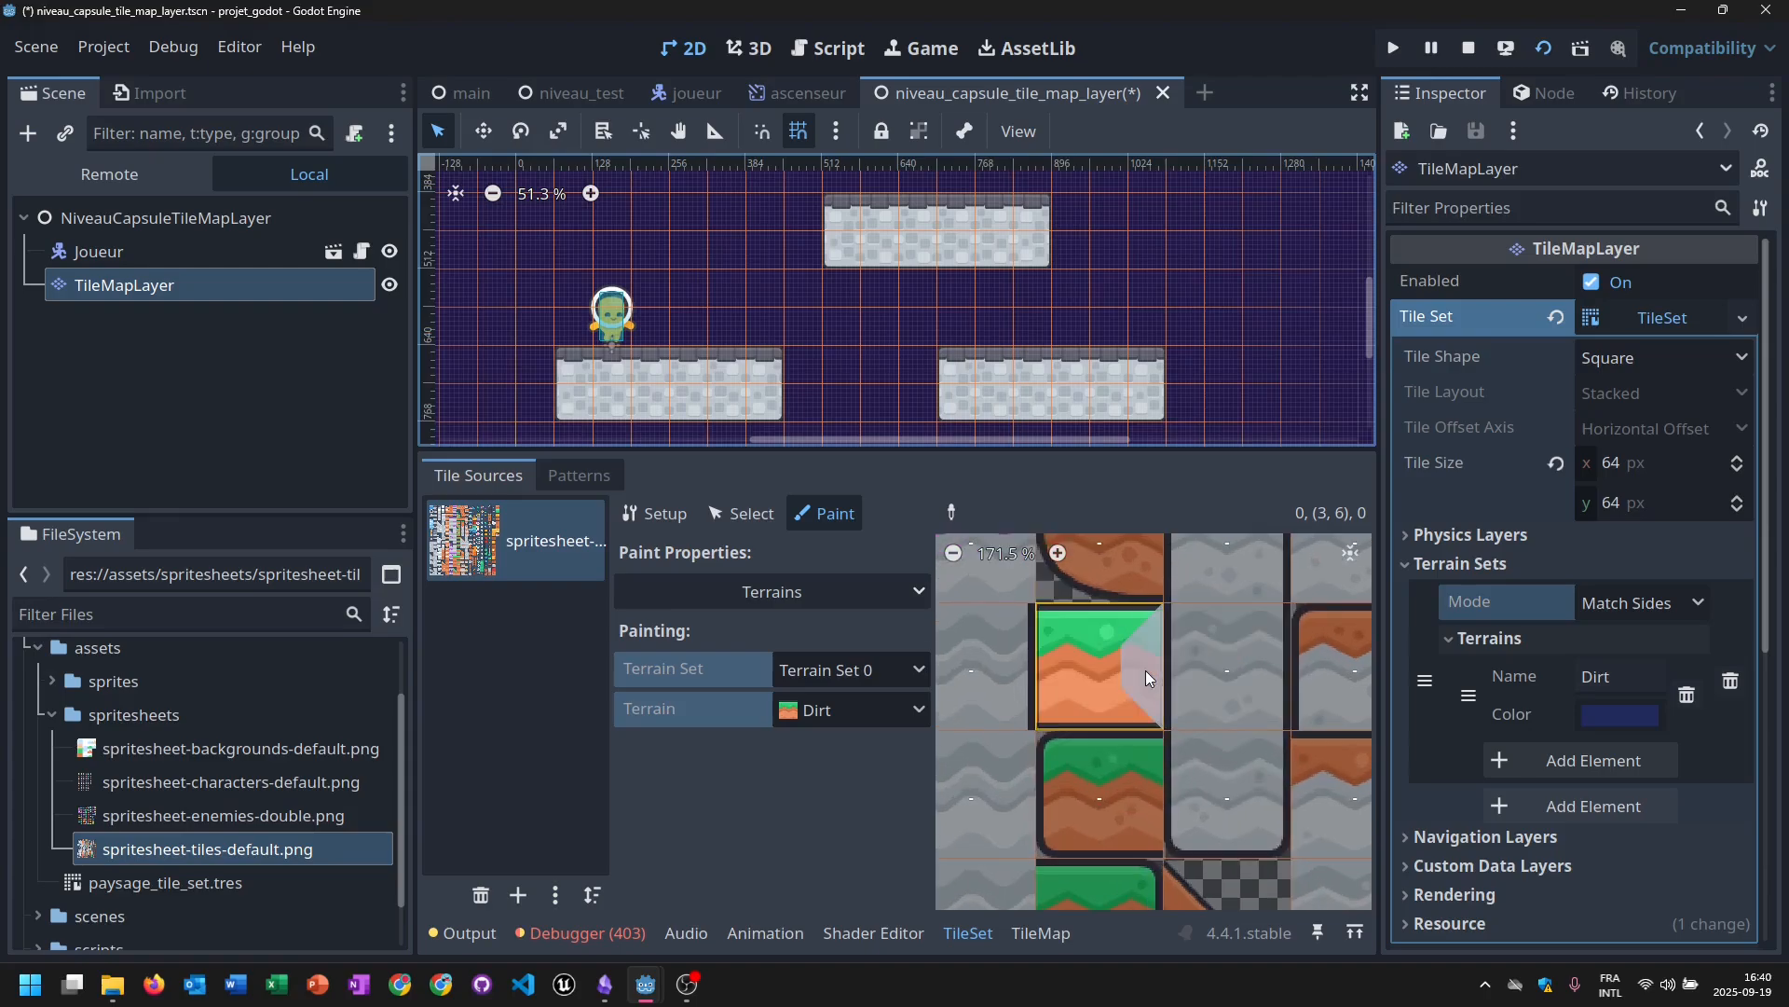
{"action": "left_click", "coordinate": [1092, 674]}
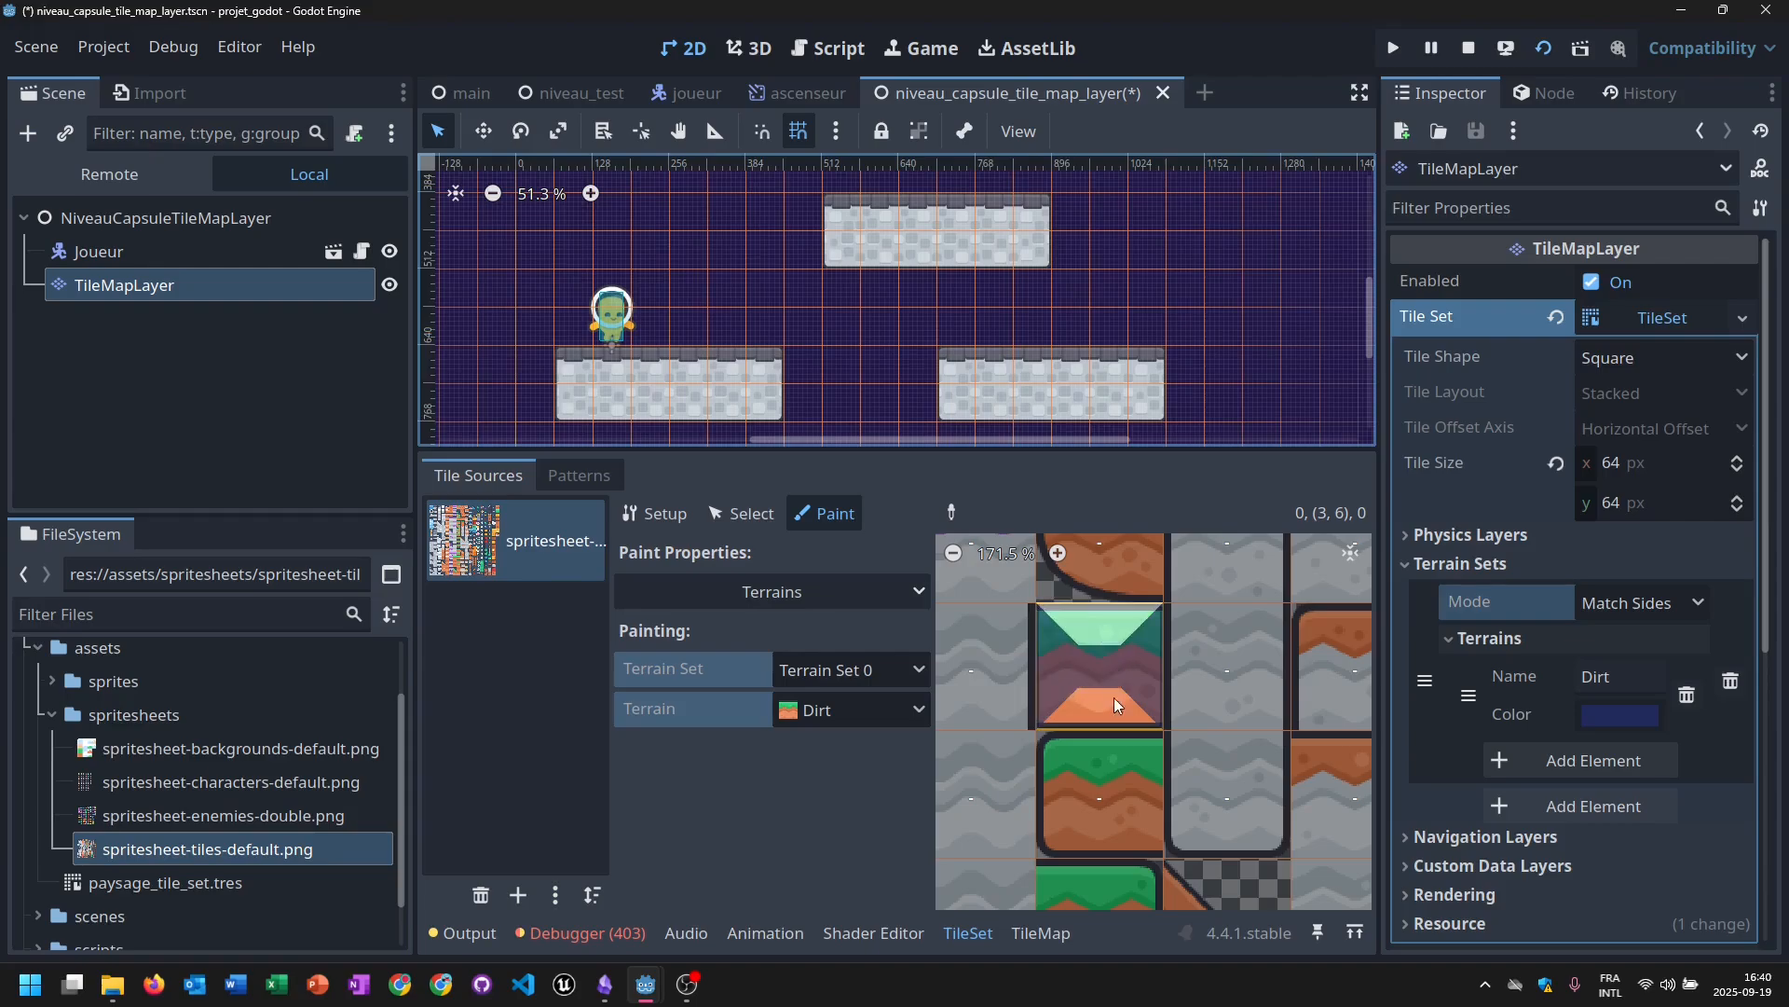
Paint Dirt on everything except the bottom of the plain dirt tile directly above the standalone grass-topped block.
{"action": "middle_click_drag", "start_coordinate": [1109, 656], "coordinate": [1146, 923]}
{"action": "scroll", "coordinate": [1181, 741], "scroll_direction": "down", "scroll_amount": 2}
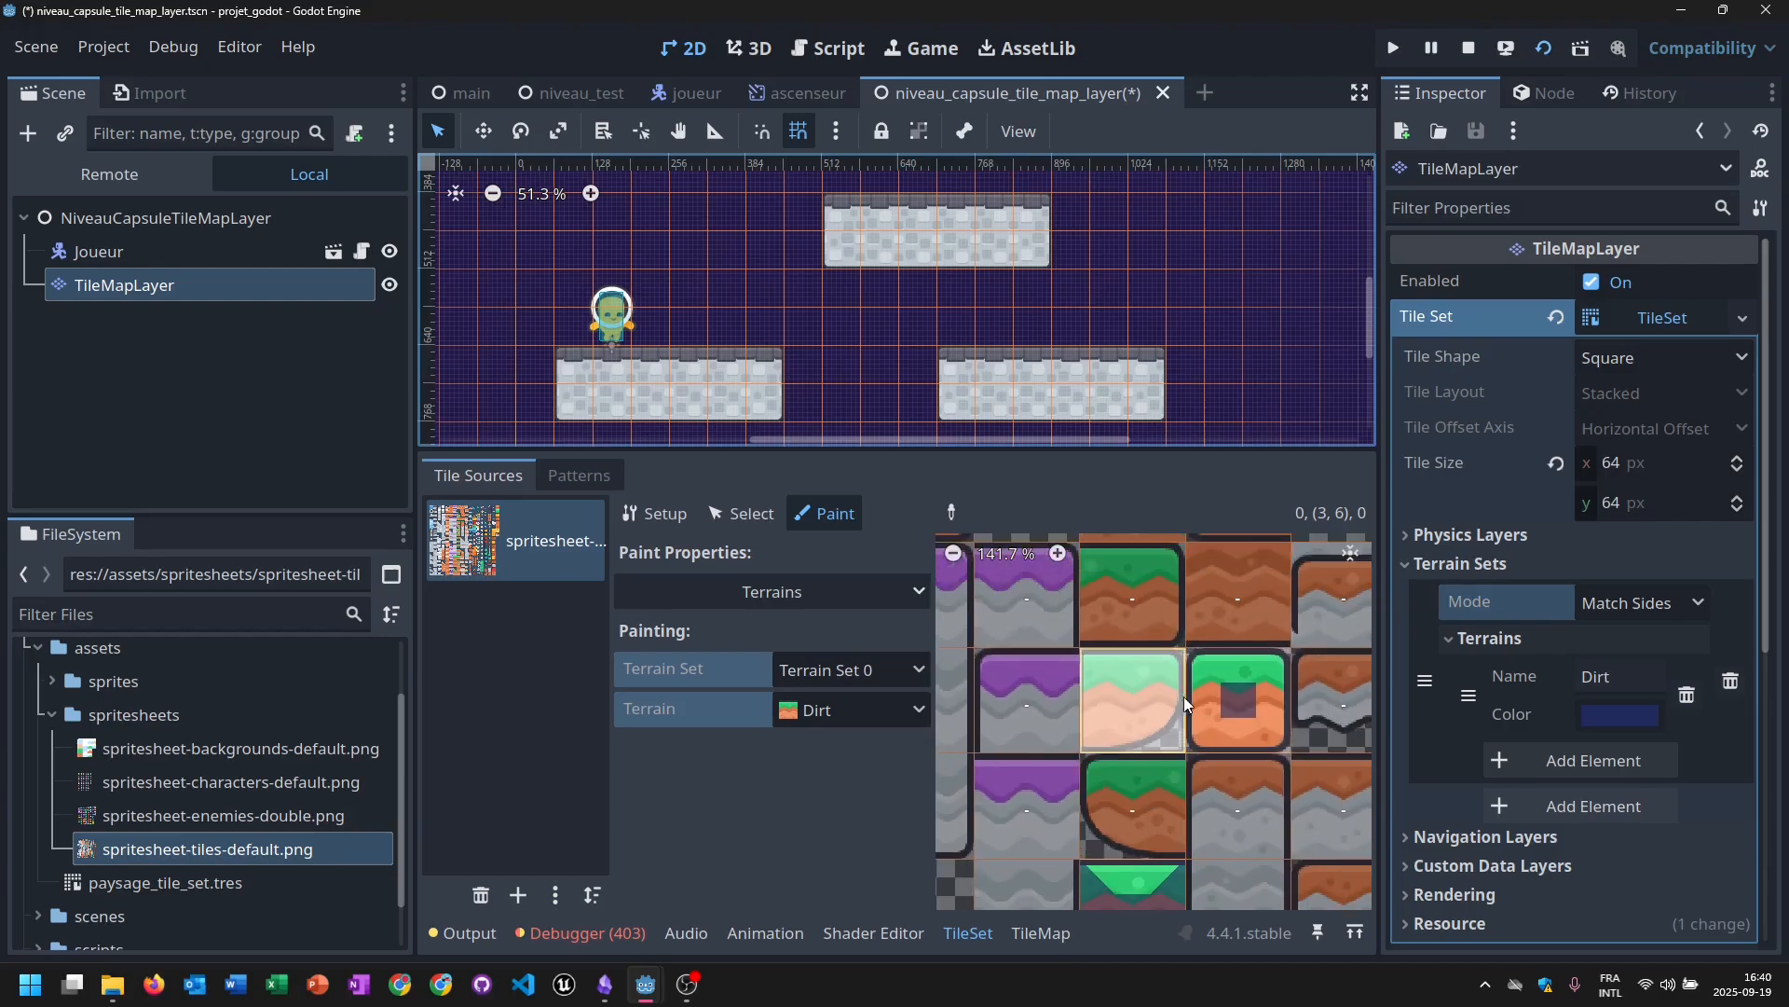
{"action": "middle_click_drag", "start_coordinate": [1190, 657], "coordinate": [1109, 871]}
{"action": "middle_click_drag", "start_coordinate": [1176, 765], "coordinate": [1165, 762]}
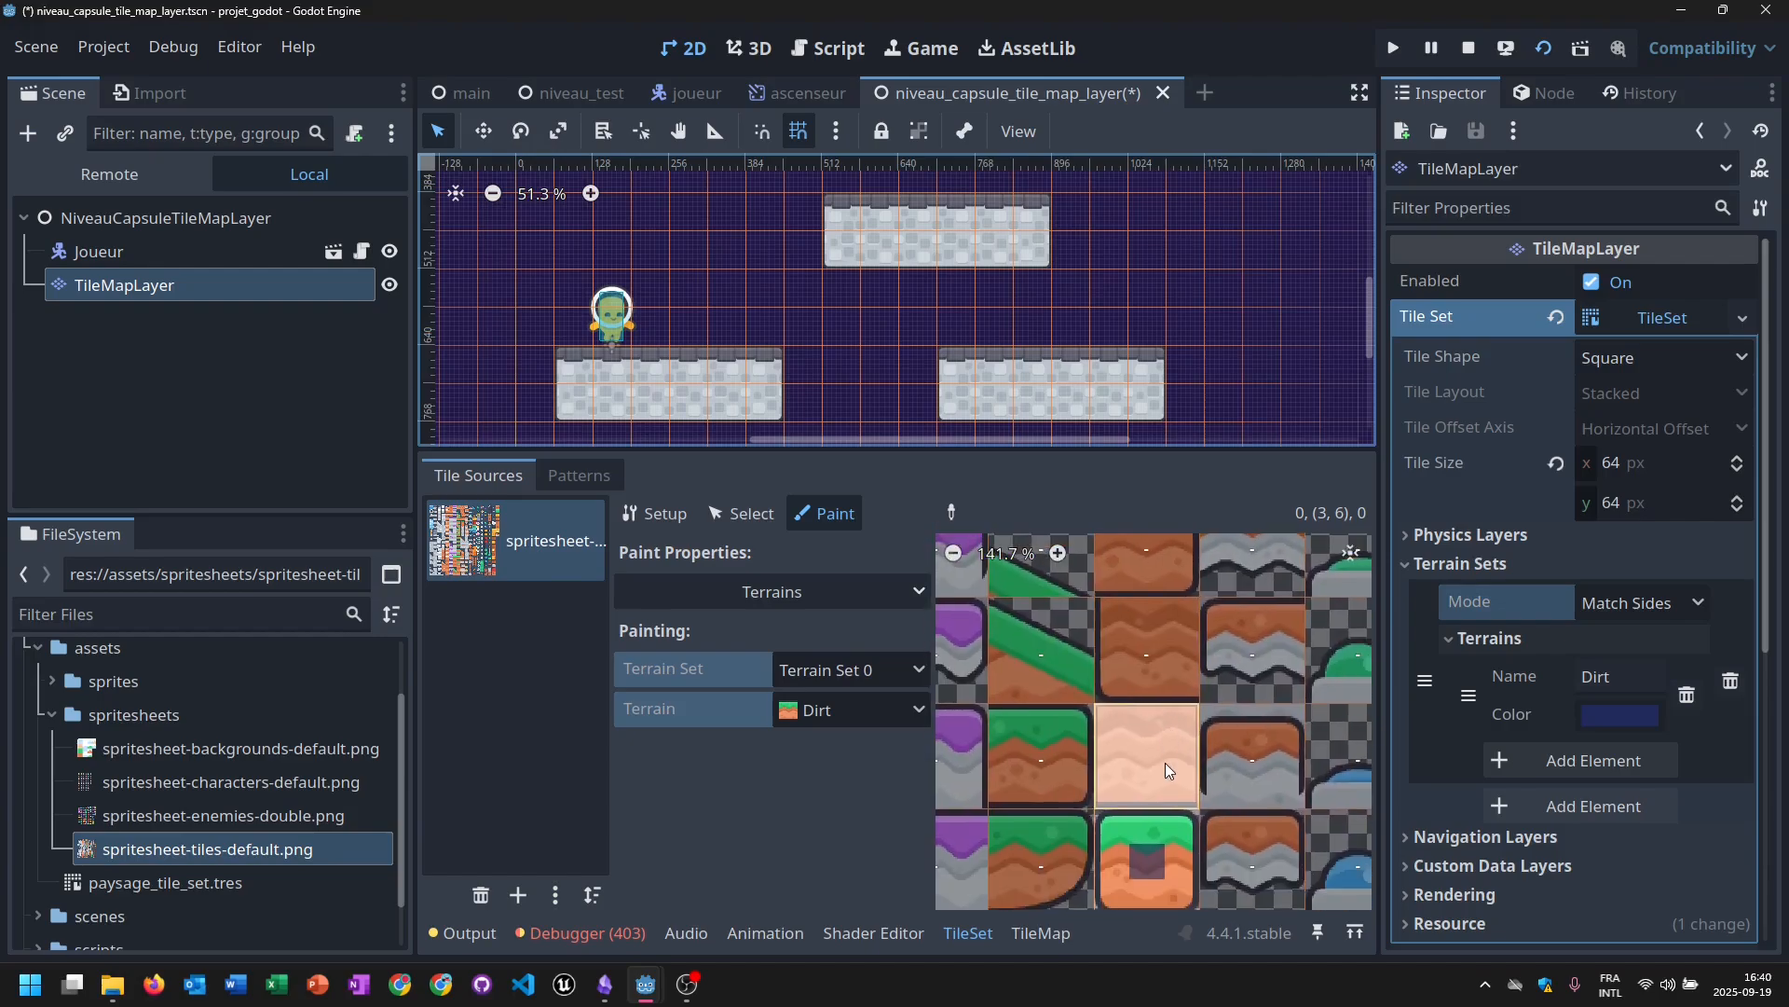
{"action": "scroll", "coordinate": [1165, 763], "scroll_direction": "up", "scroll_amount": 1}
{"action": "left_click", "coordinate": [1121, 747]}
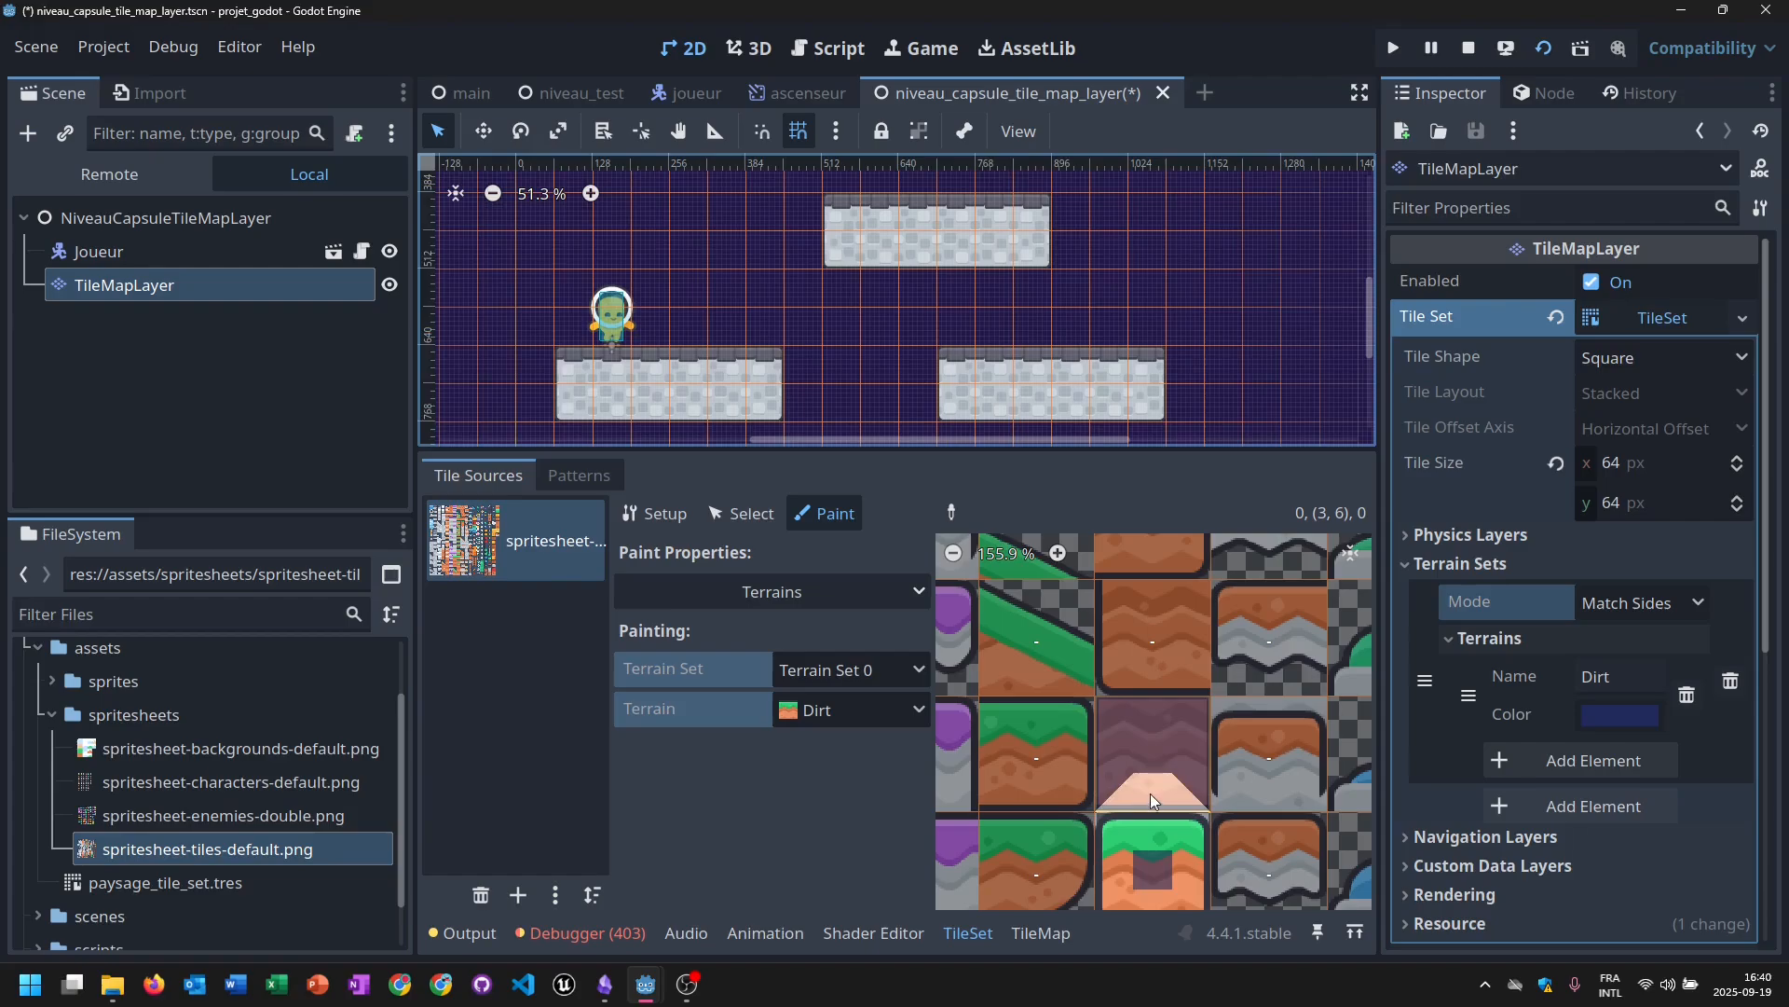
Paint Dirt on the next three dirt tiles upward: center, top and right; center, top and left; then center and all sides.
{"action": "left_click", "coordinate": [1124, 628]}
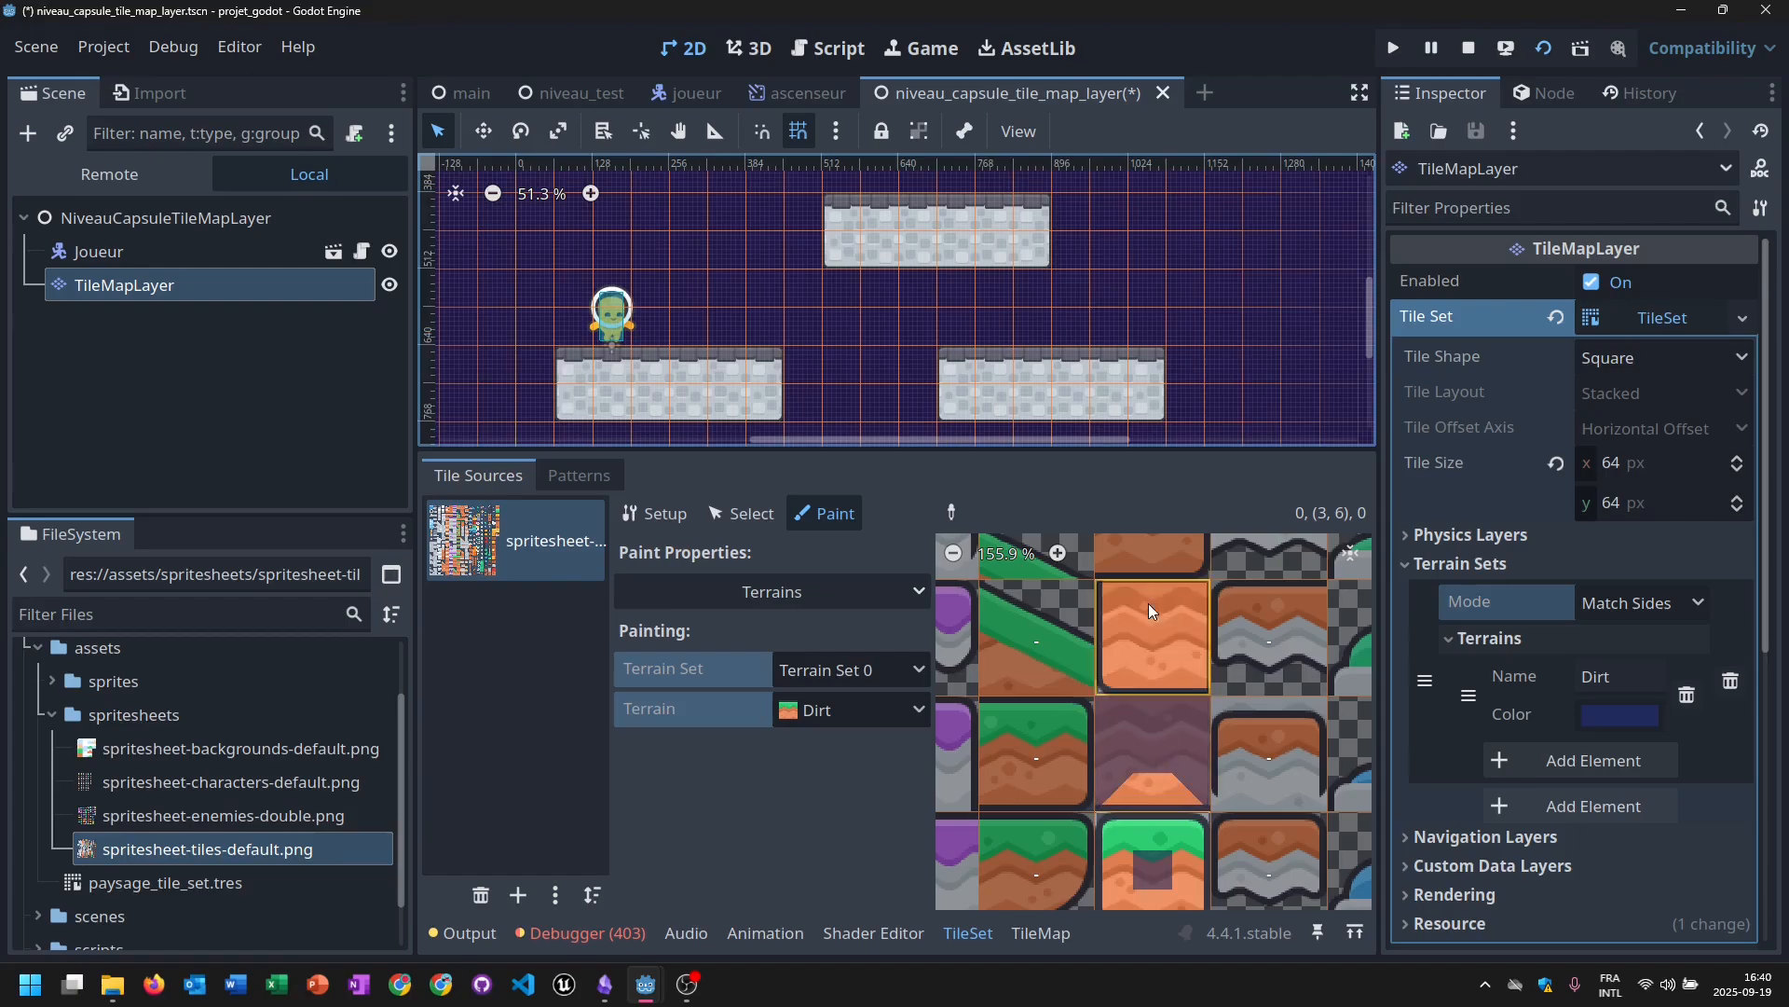
{"action": "left_click", "coordinate": [1192, 625]}
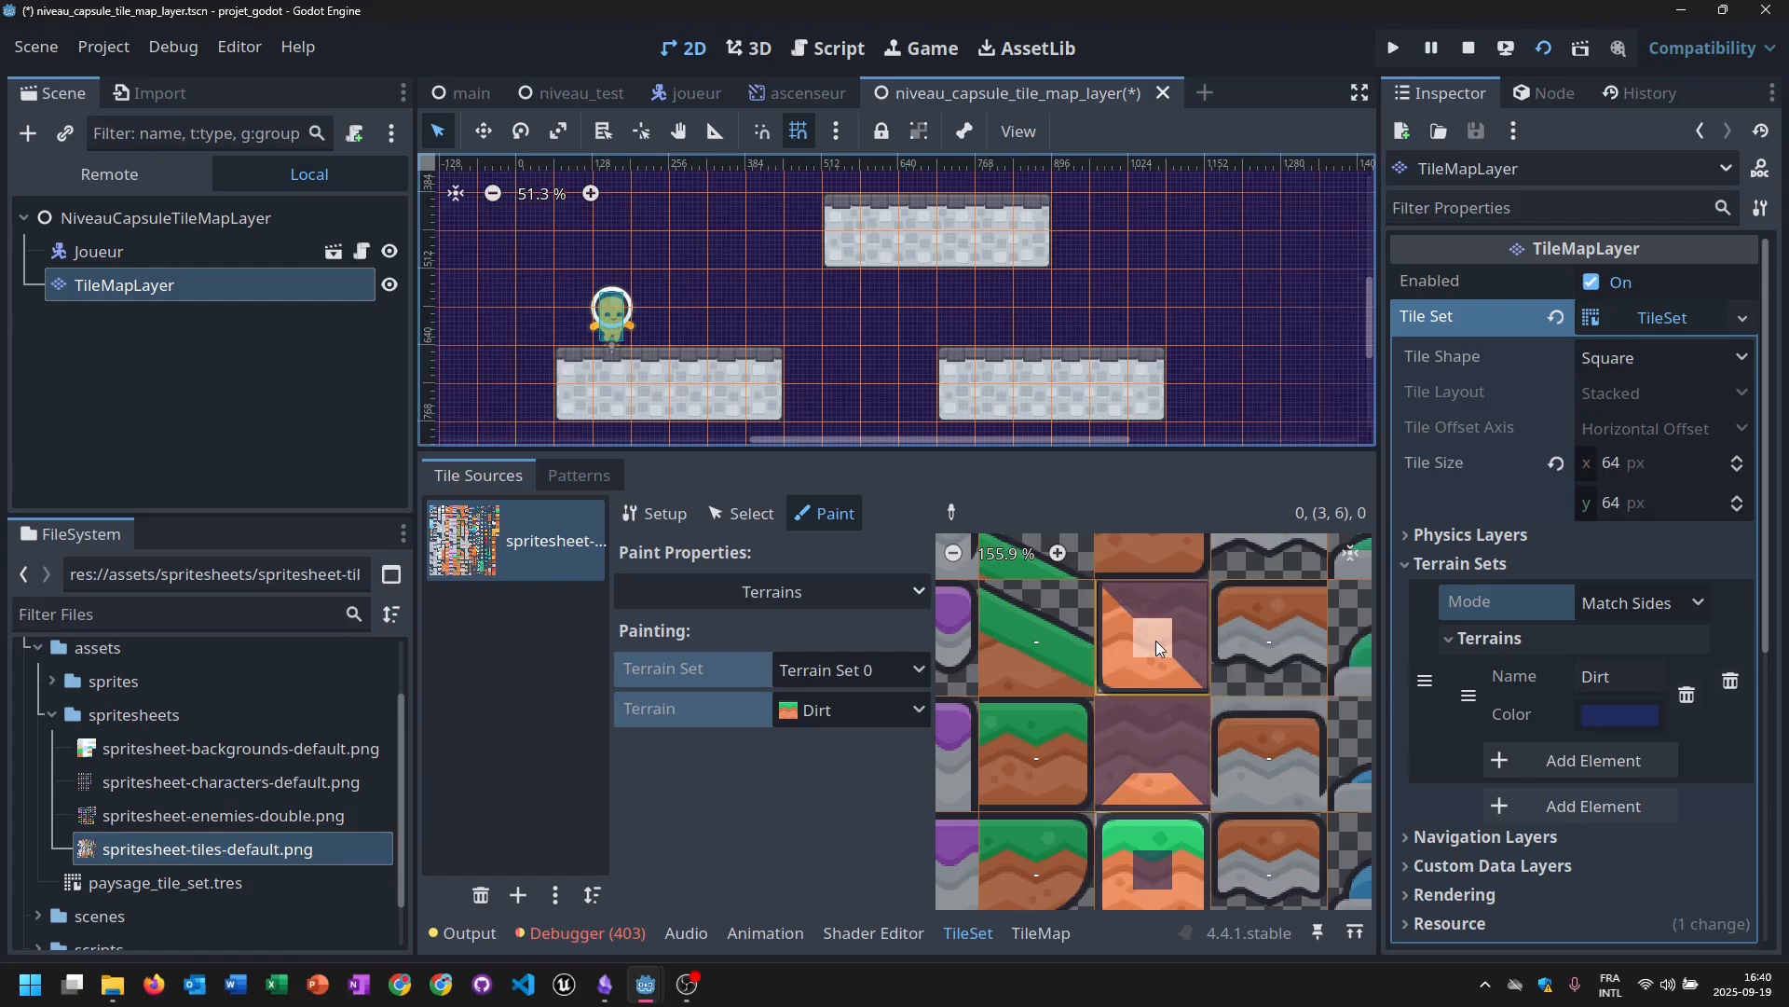
{"action": "middle_click_drag", "start_coordinate": [1186, 615], "coordinate": [1163, 834]}
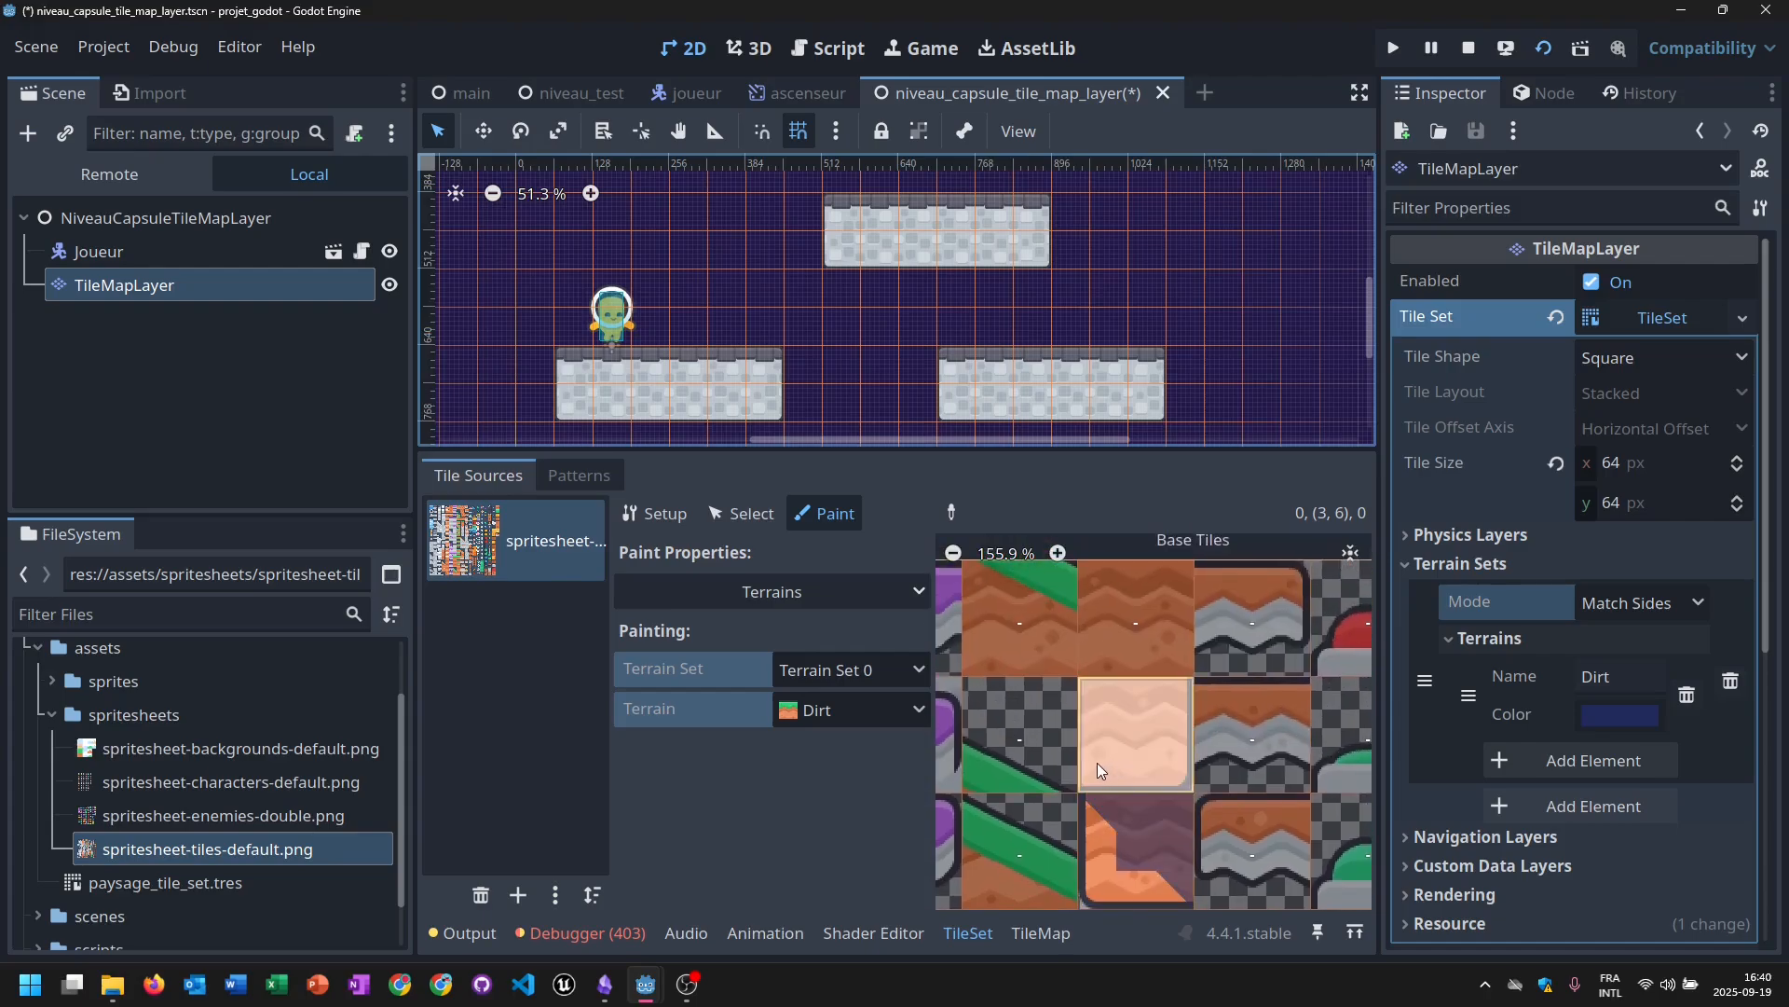
{"action": "left_click", "coordinate": [1095, 762]}
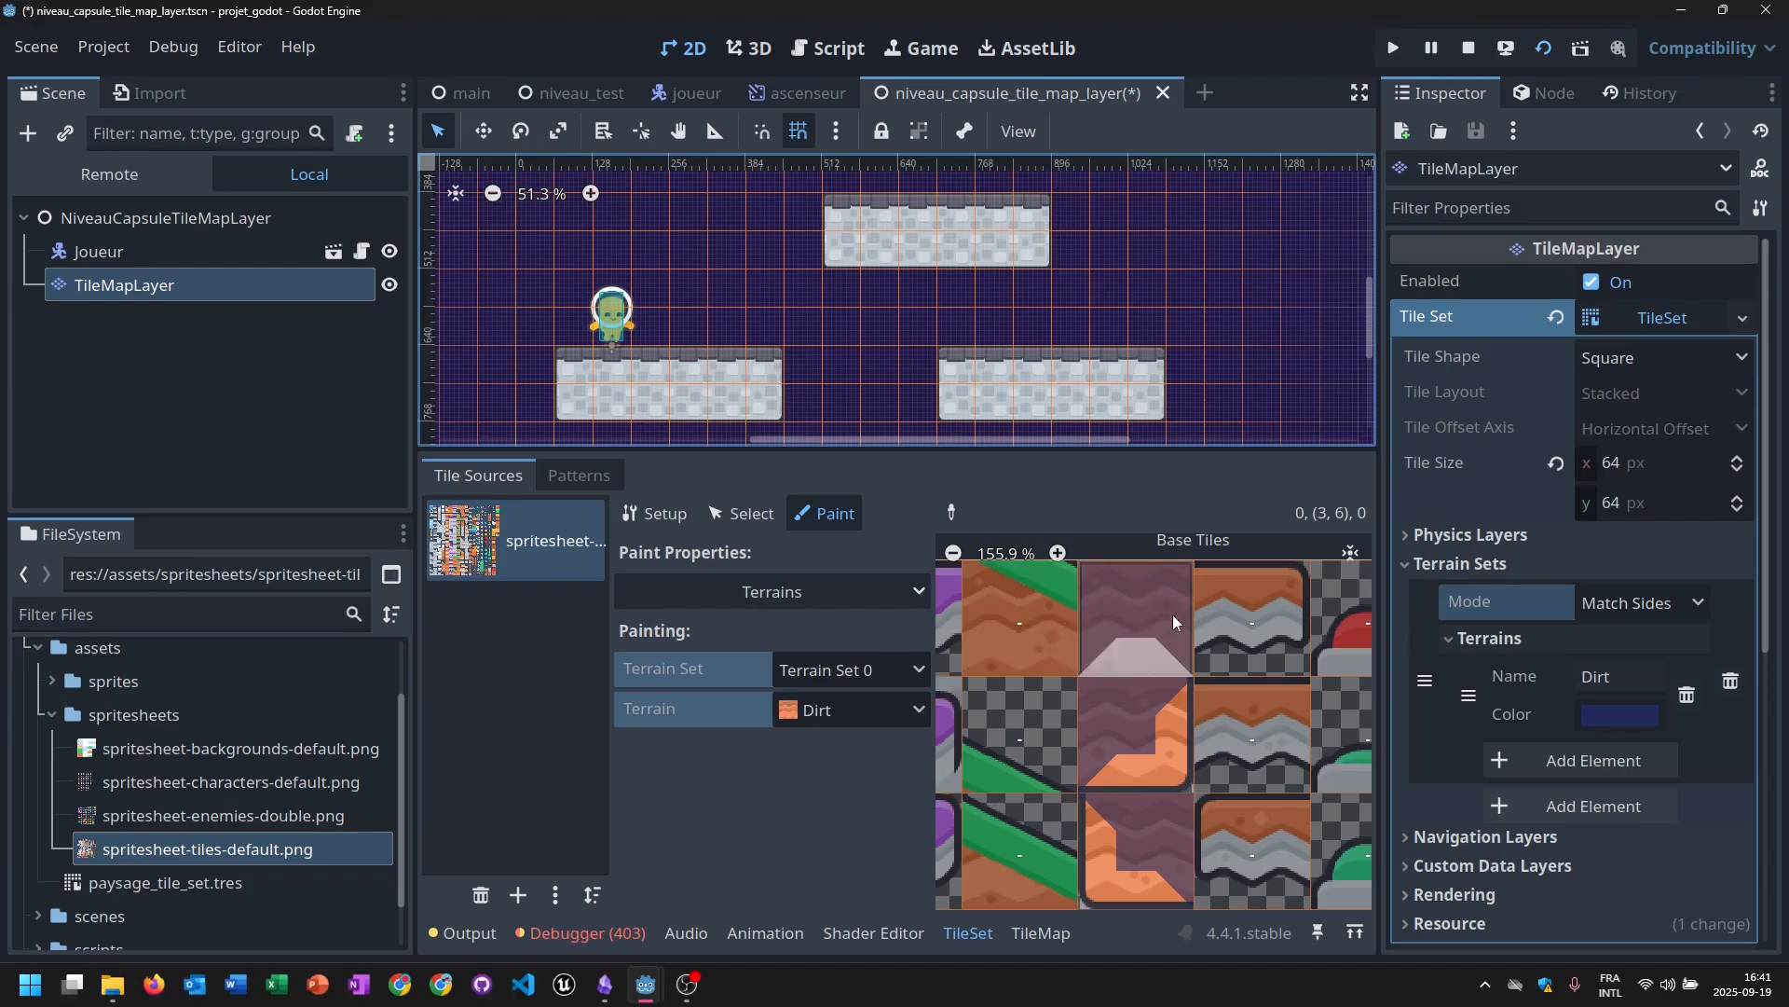
Paint Dirt on the center and right of the grass-topped end tile directly below the tile painted on center, left and right.
{"action": "mouse_move", "coordinate": [1144, 617]}
{"action": "middle_mouse_down"}
{"action": "mouse_move", "coordinate": [1132, 757]}
{"action": "mouse_move", "coordinate": [1159, 502]}
{"action": "middle_mouse_up"}
{"action": "mouse_move", "coordinate": [1142, 841]}
{"action": "middle_mouse_down"}
{"action": "mouse_move", "coordinate": [1164, 617]}
{"action": "mouse_move", "coordinate": [1154, 744]}
{"action": "mouse_move", "coordinate": [1200, 591]}
{"action": "middle_mouse_up"}
{"action": "mouse_move", "coordinate": [1182, 836]}
{"action": "middle_mouse_down"}
{"action": "mouse_move", "coordinate": [1212, 586]}
{"action": "mouse_move", "coordinate": [1201, 755]}
{"action": "middle_mouse_up"}
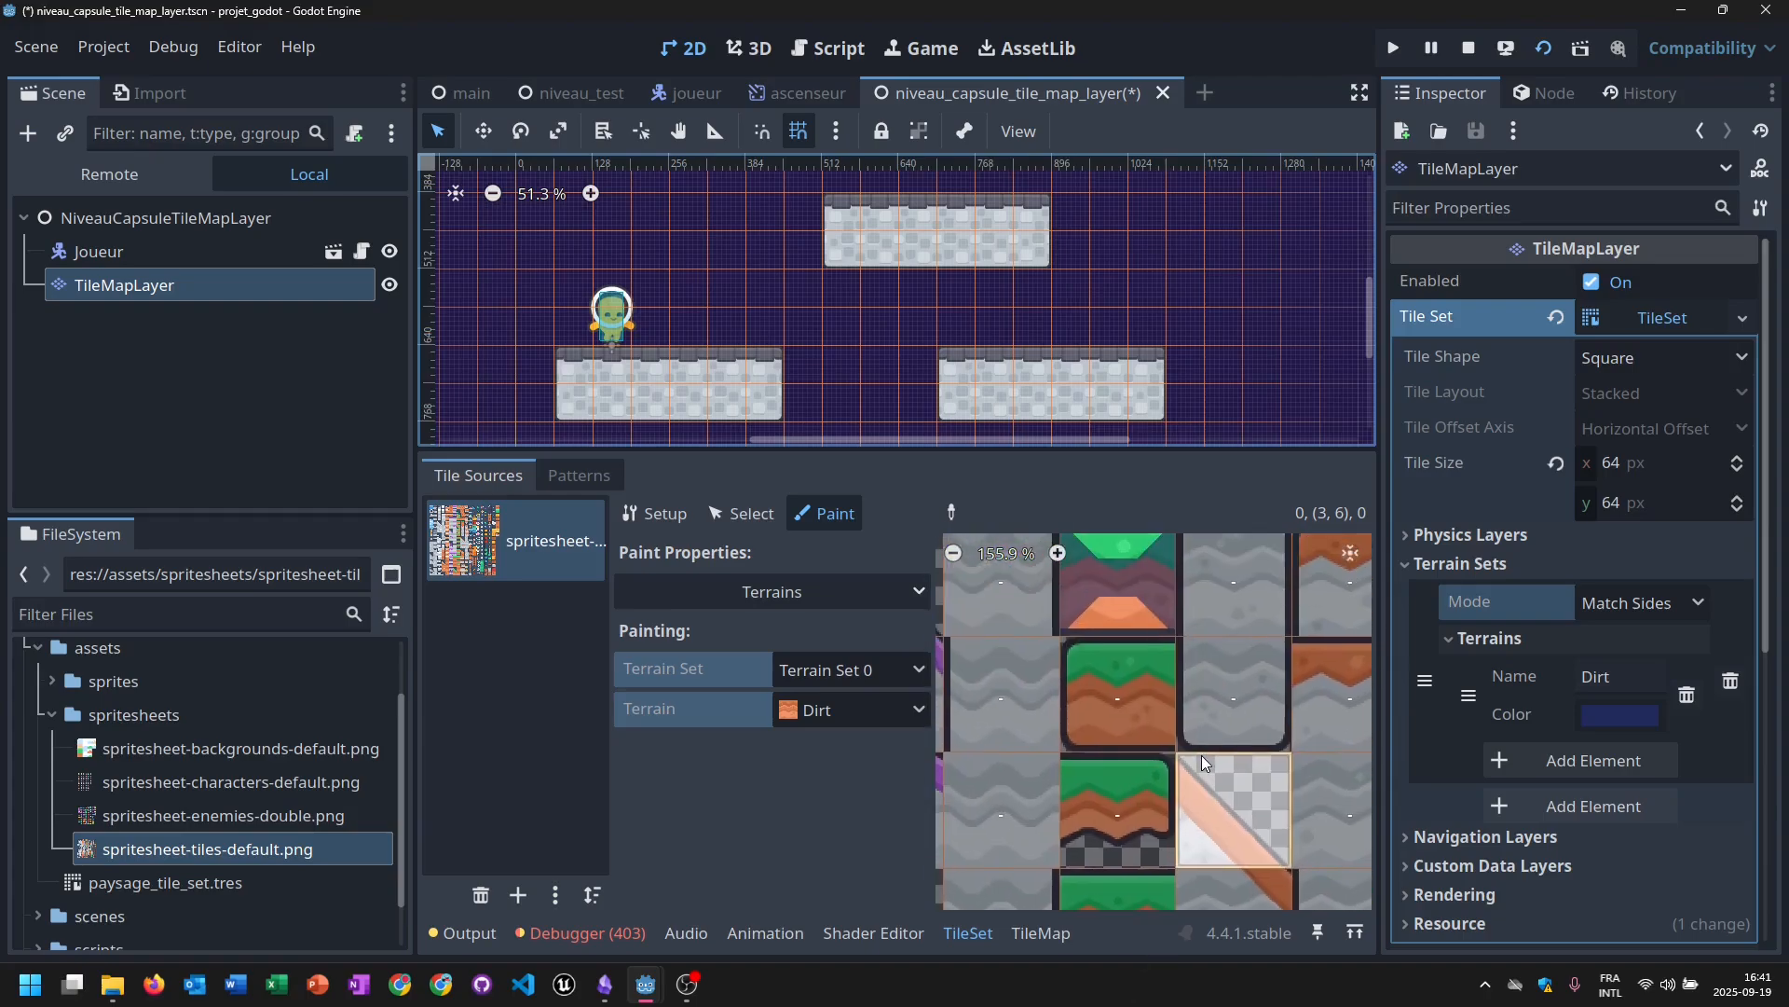
{"action": "left_click", "coordinate": [1165, 697]}
{"action": "middle_click_drag", "start_coordinate": [1233, 762], "coordinate": [1222, 551]}
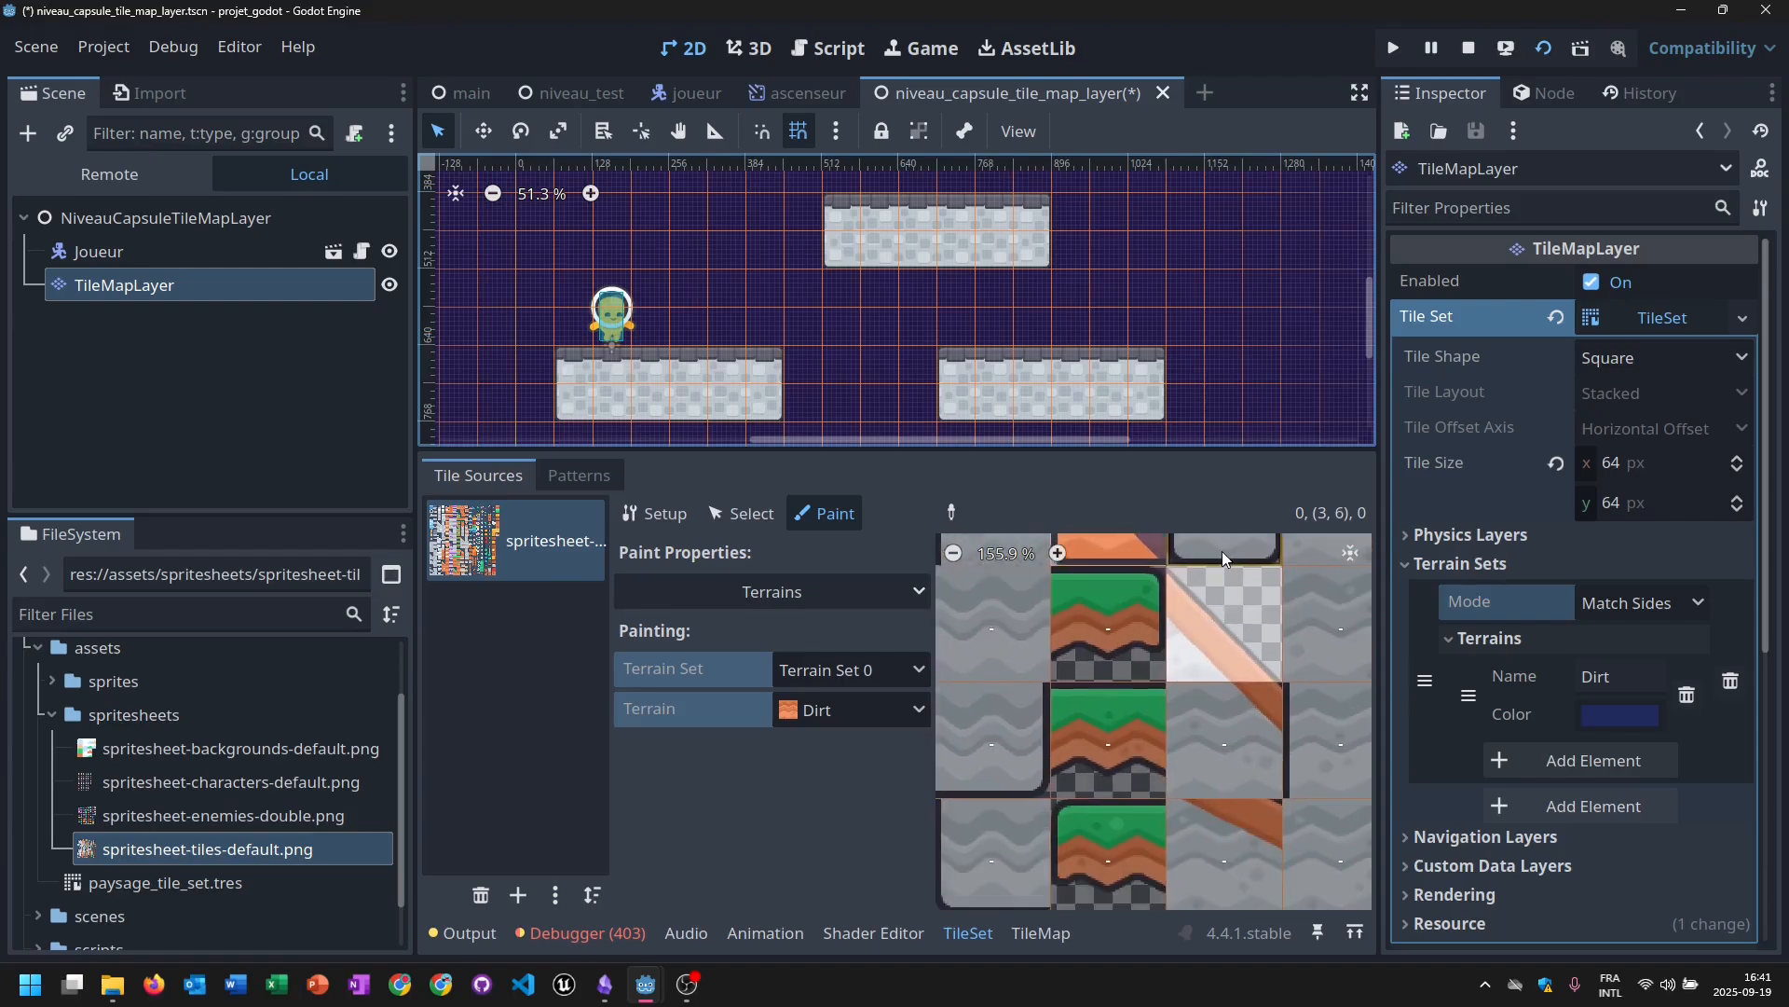
{"action": "middle_click_drag", "start_coordinate": [1149, 725], "coordinate": [1112, 904]}
{"action": "scroll", "coordinate": [1178, 625], "scroll_direction": "up", "scroll_amount": 1}
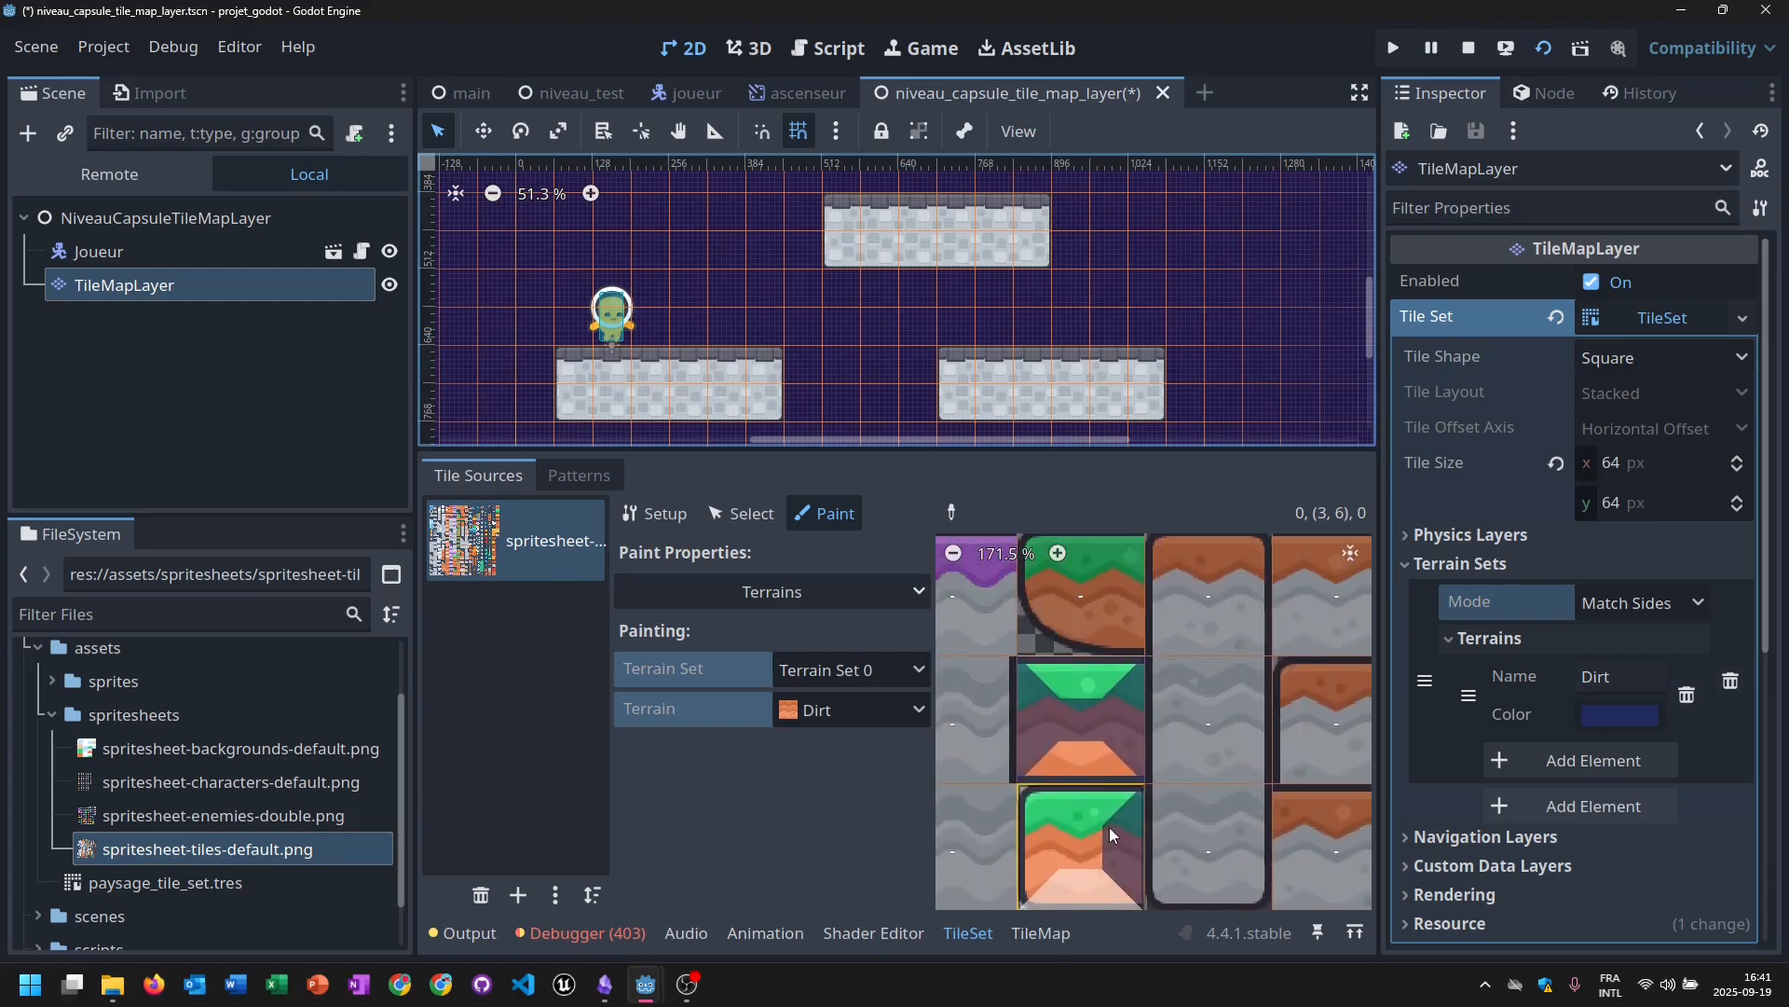
Paint Dirt on the center and left of the grass-topped end tile beside the dirt tile that lacks only its bottom side.
{"action": "middle_click_drag", "start_coordinate": [1109, 650], "coordinate": [1116, 874]}
{"action": "scroll", "coordinate": [1116, 691], "scroll_direction": "down", "scroll_amount": 1}
{"action": "middle_click_drag", "start_coordinate": [1117, 692], "coordinate": [1126, 852]}
{"action": "scroll", "coordinate": [1077, 681], "scroll_direction": "up", "scroll_amount": 1}
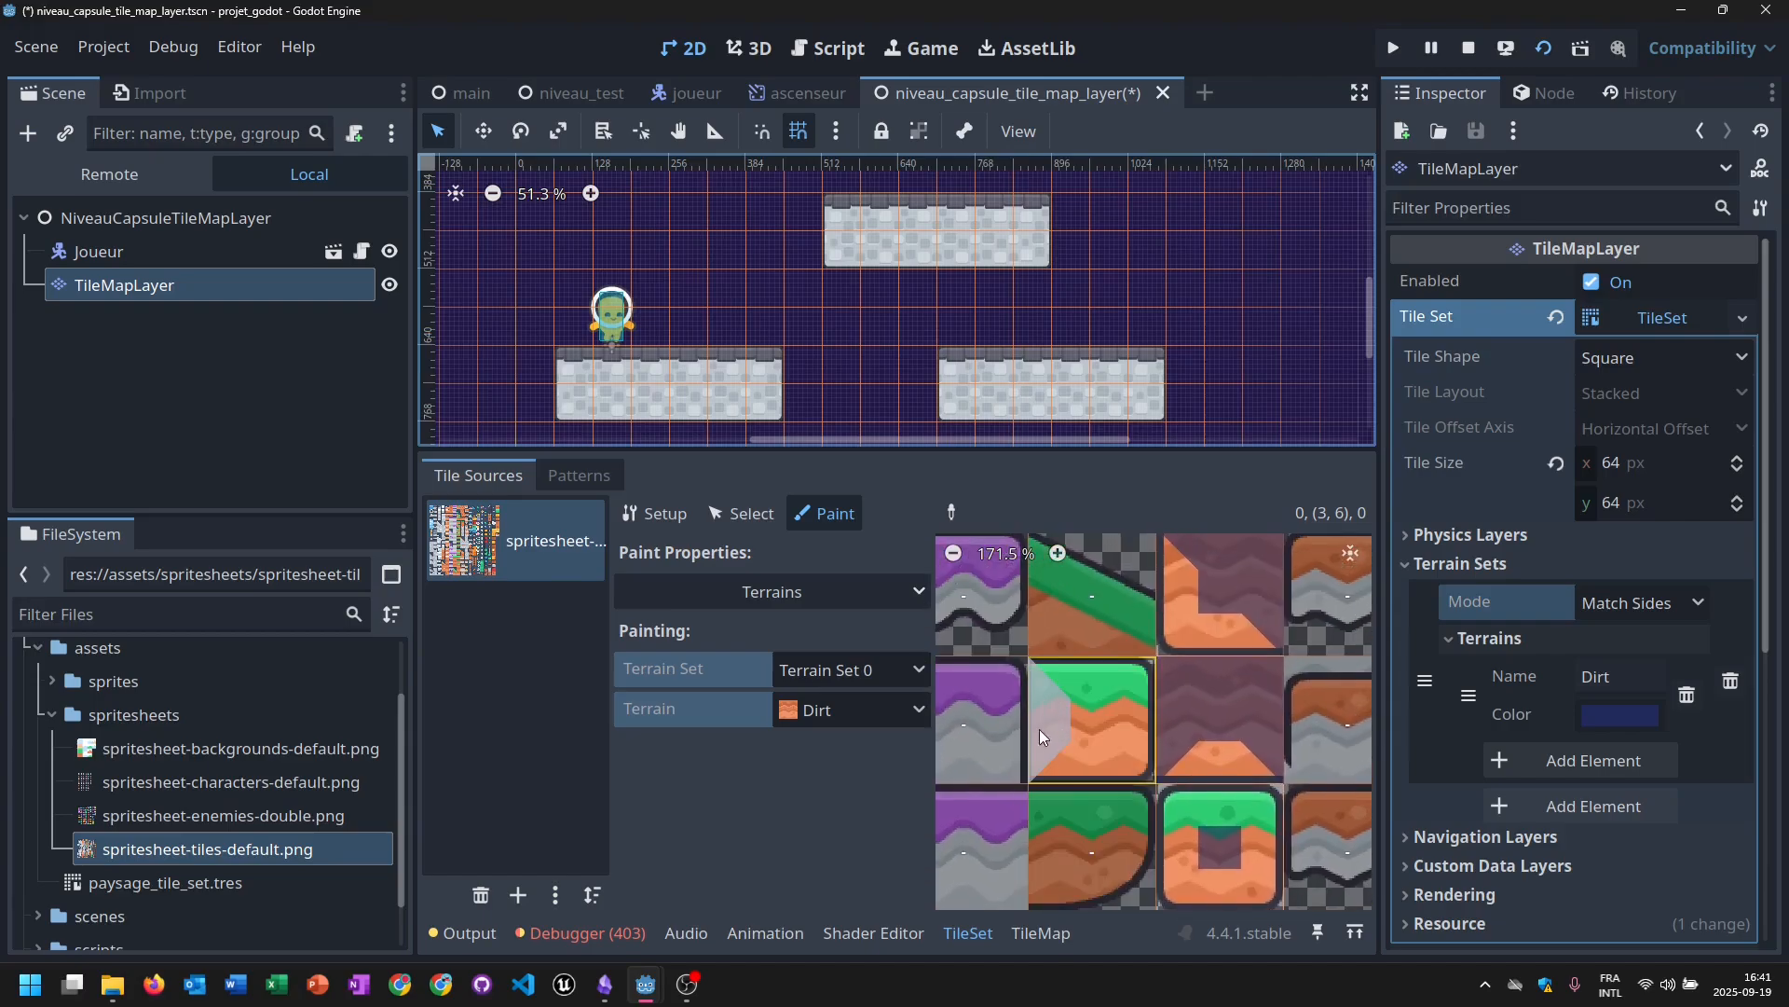
Repaint the other grass-topped end tile so that only its center and right side carry Dirt.
{"action": "middle_click_drag", "start_coordinate": [1111, 692], "coordinate": [1130, 522]}
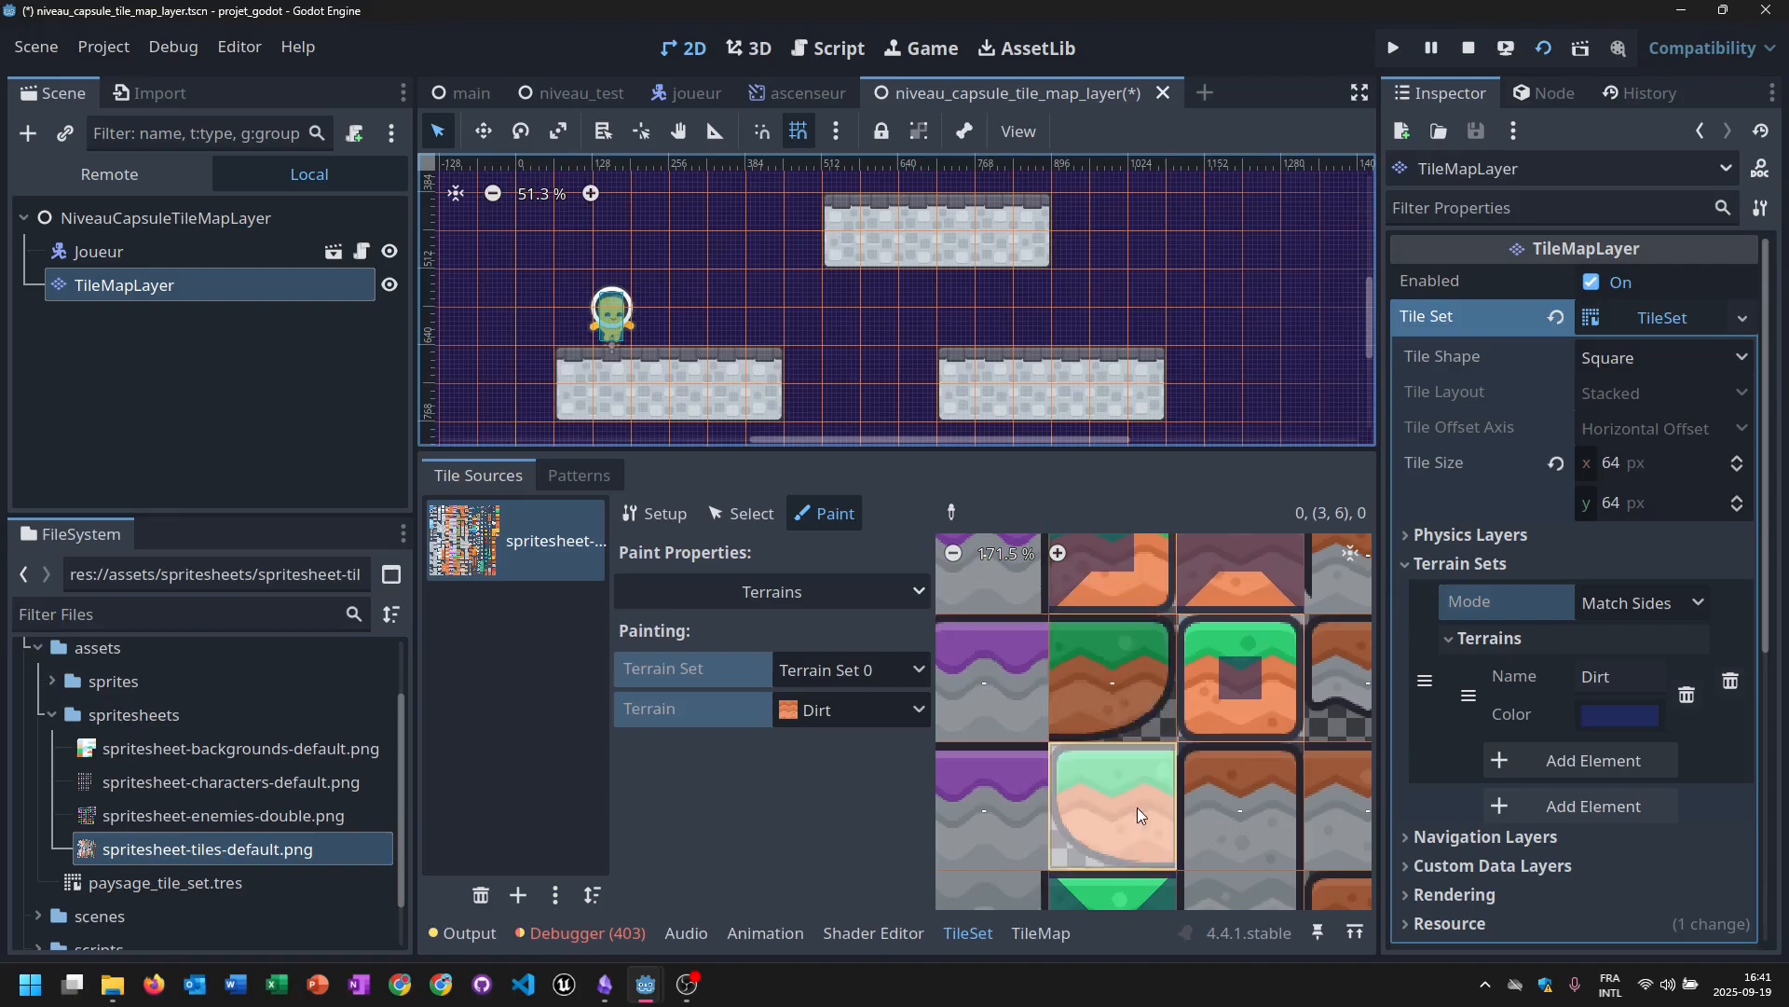
{"action": "middle_click_drag", "start_coordinate": [1137, 809], "coordinate": [1133, 561]}
{"action": "left_click_drag", "start_coordinate": [1152, 809], "coordinate": [1115, 807]}
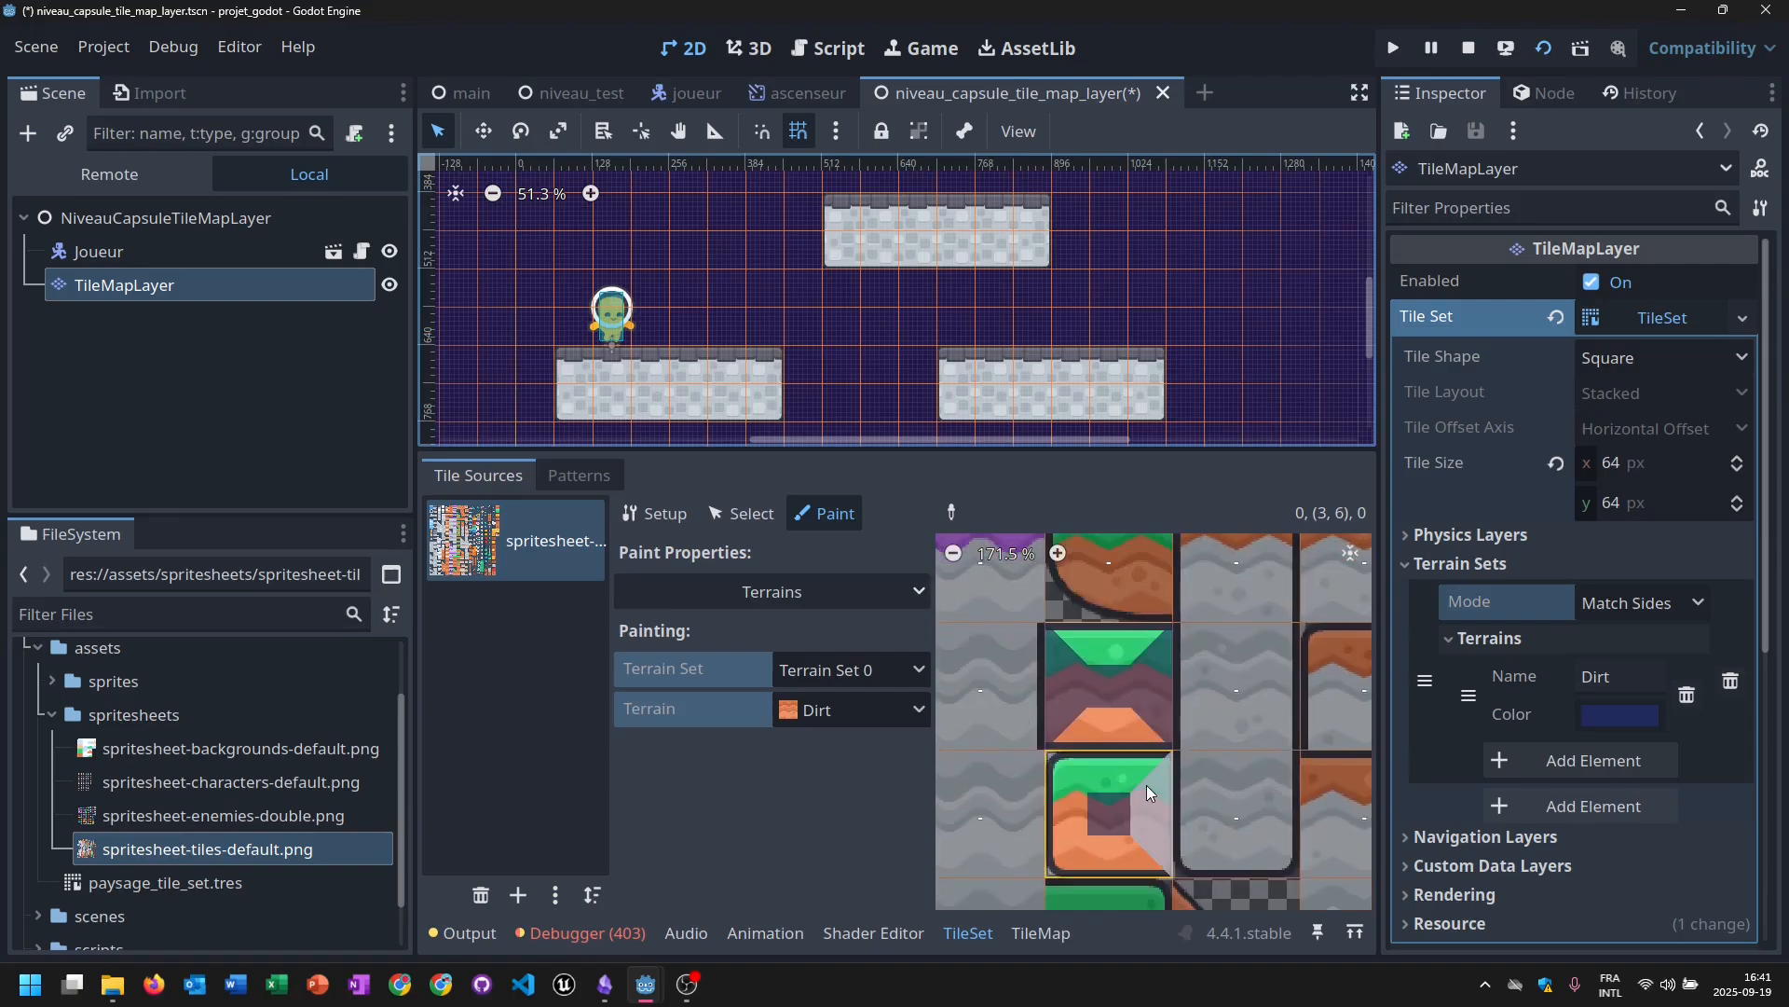
Look over the tile atlas to check which grass and dirt tiles have Dirt painted on them.
{"action": "middle_click_drag", "start_coordinate": [1189, 802], "coordinate": [1113, 593]}
{"action": "scroll", "coordinate": [1143, 744], "scroll_direction": "down", "scroll_amount": 7}
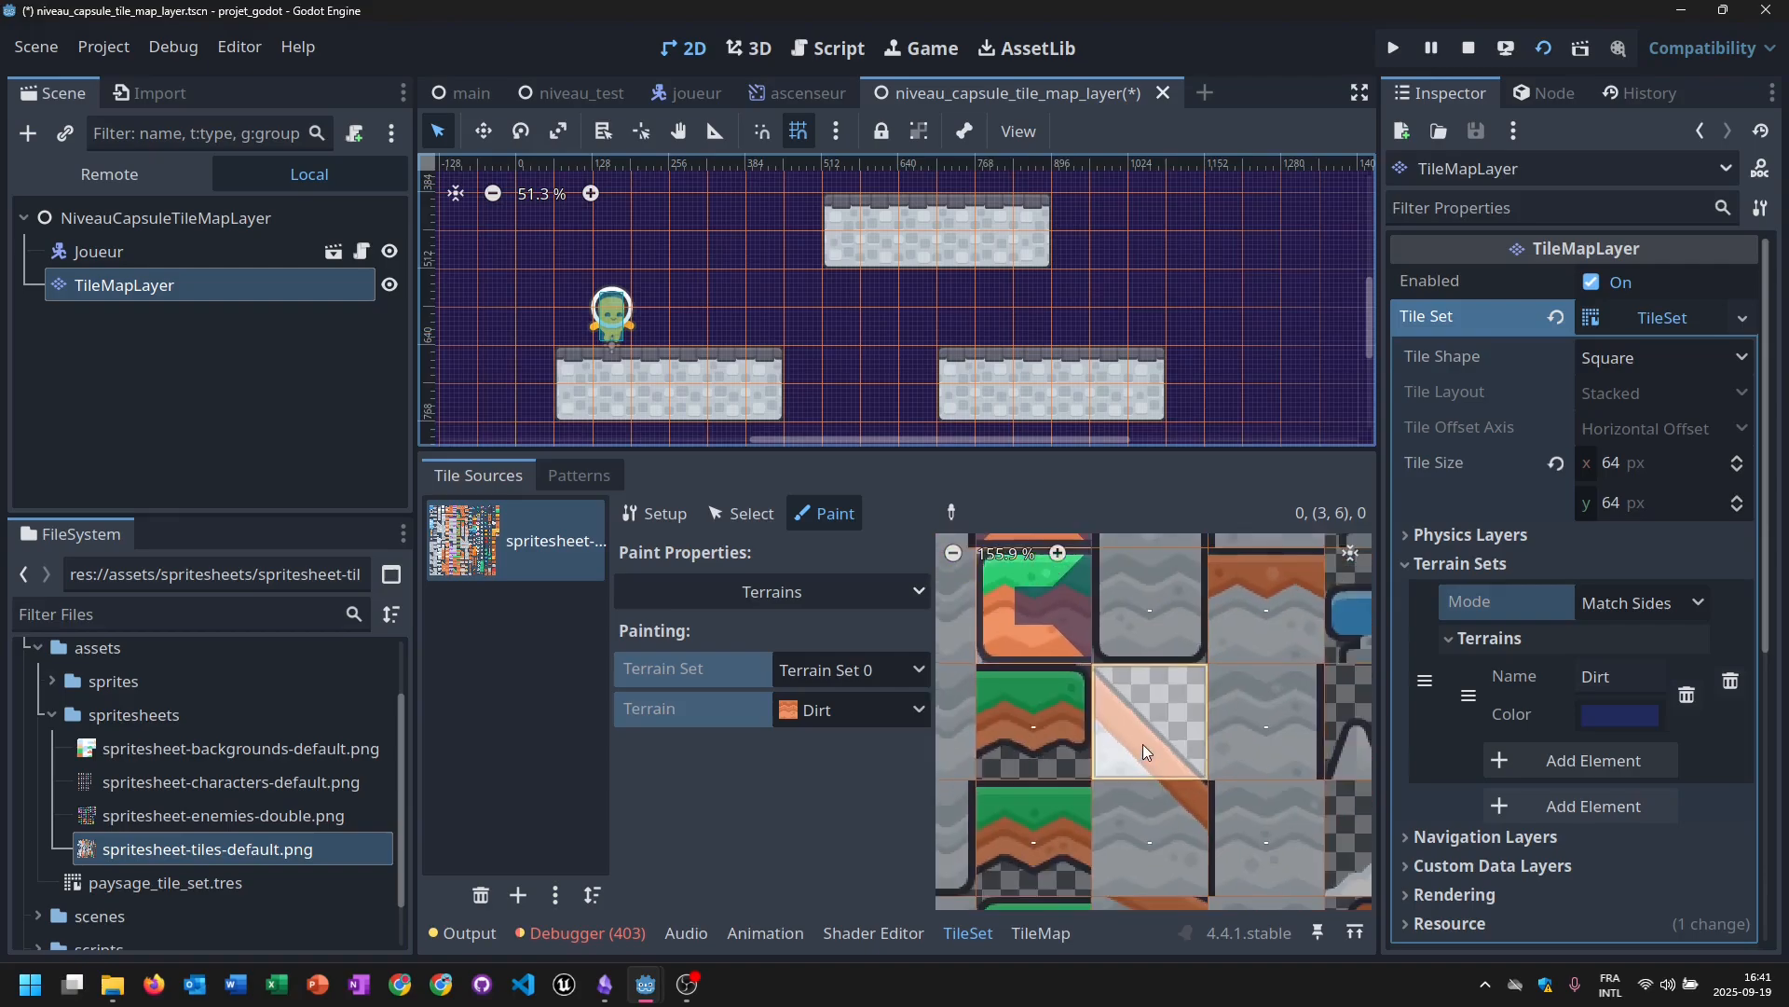
{"action": "scroll", "coordinate": [1141, 741], "scroll_direction": "down", "scroll_amount": 2}
{"action": "middle_click_drag", "start_coordinate": [1113, 650], "coordinate": [1171, 852]}
{"action": "middle_click_drag", "start_coordinate": [1200, 643], "coordinate": [1191, 809]}
{"action": "middle_click_drag", "start_coordinate": [1234, 869], "coordinate": [1232, 615]}
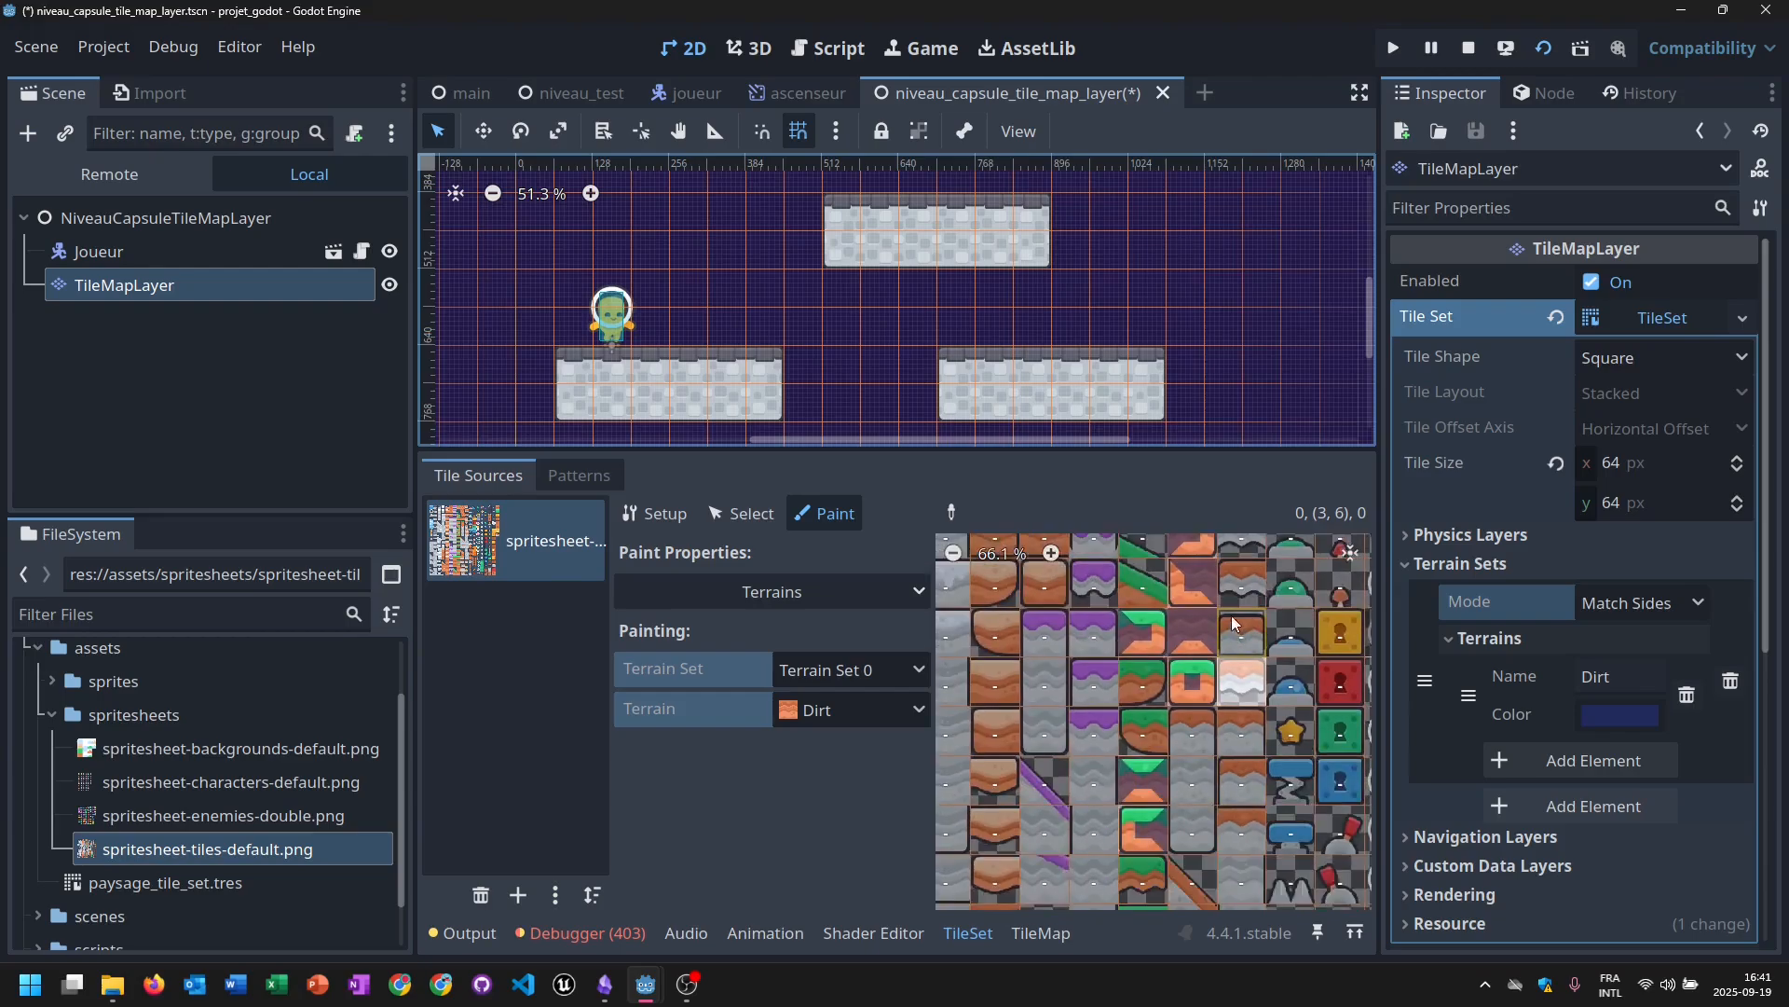
{"action": "middle_click_drag", "start_coordinate": [1238, 846], "coordinate": [1202, 568]}
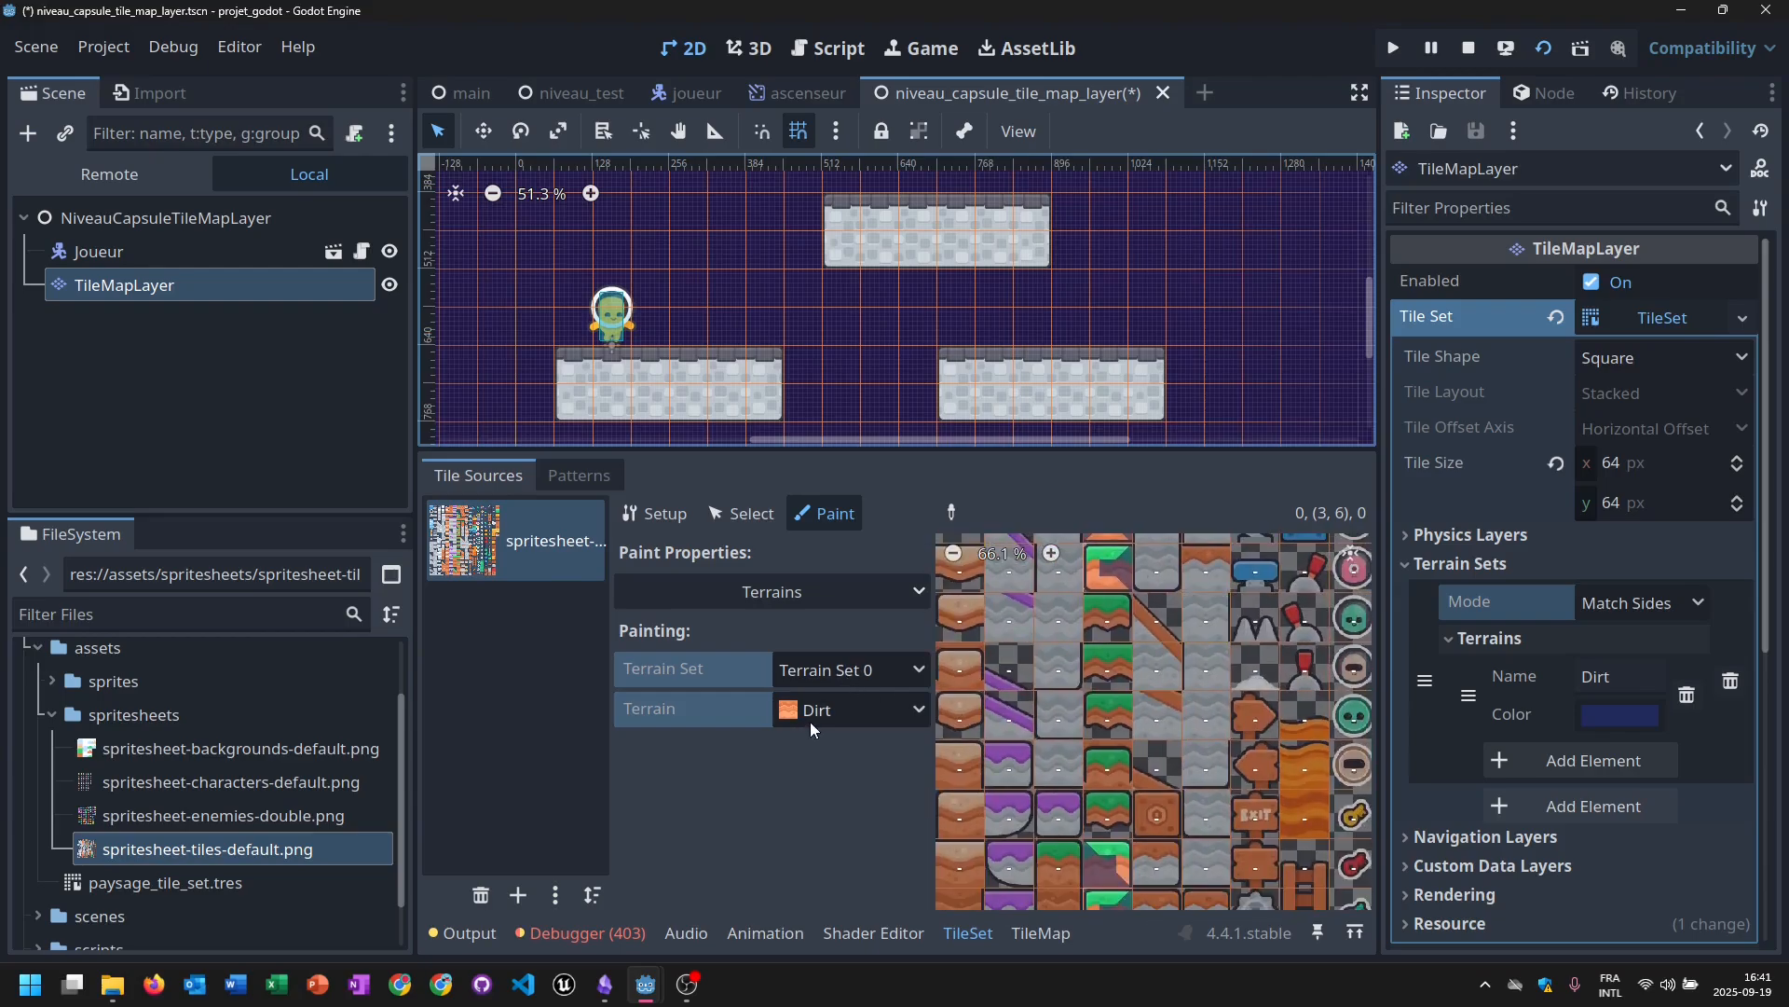
{"action": "middle_click_drag", "start_coordinate": [1187, 882], "coordinate": [1185, 809]}
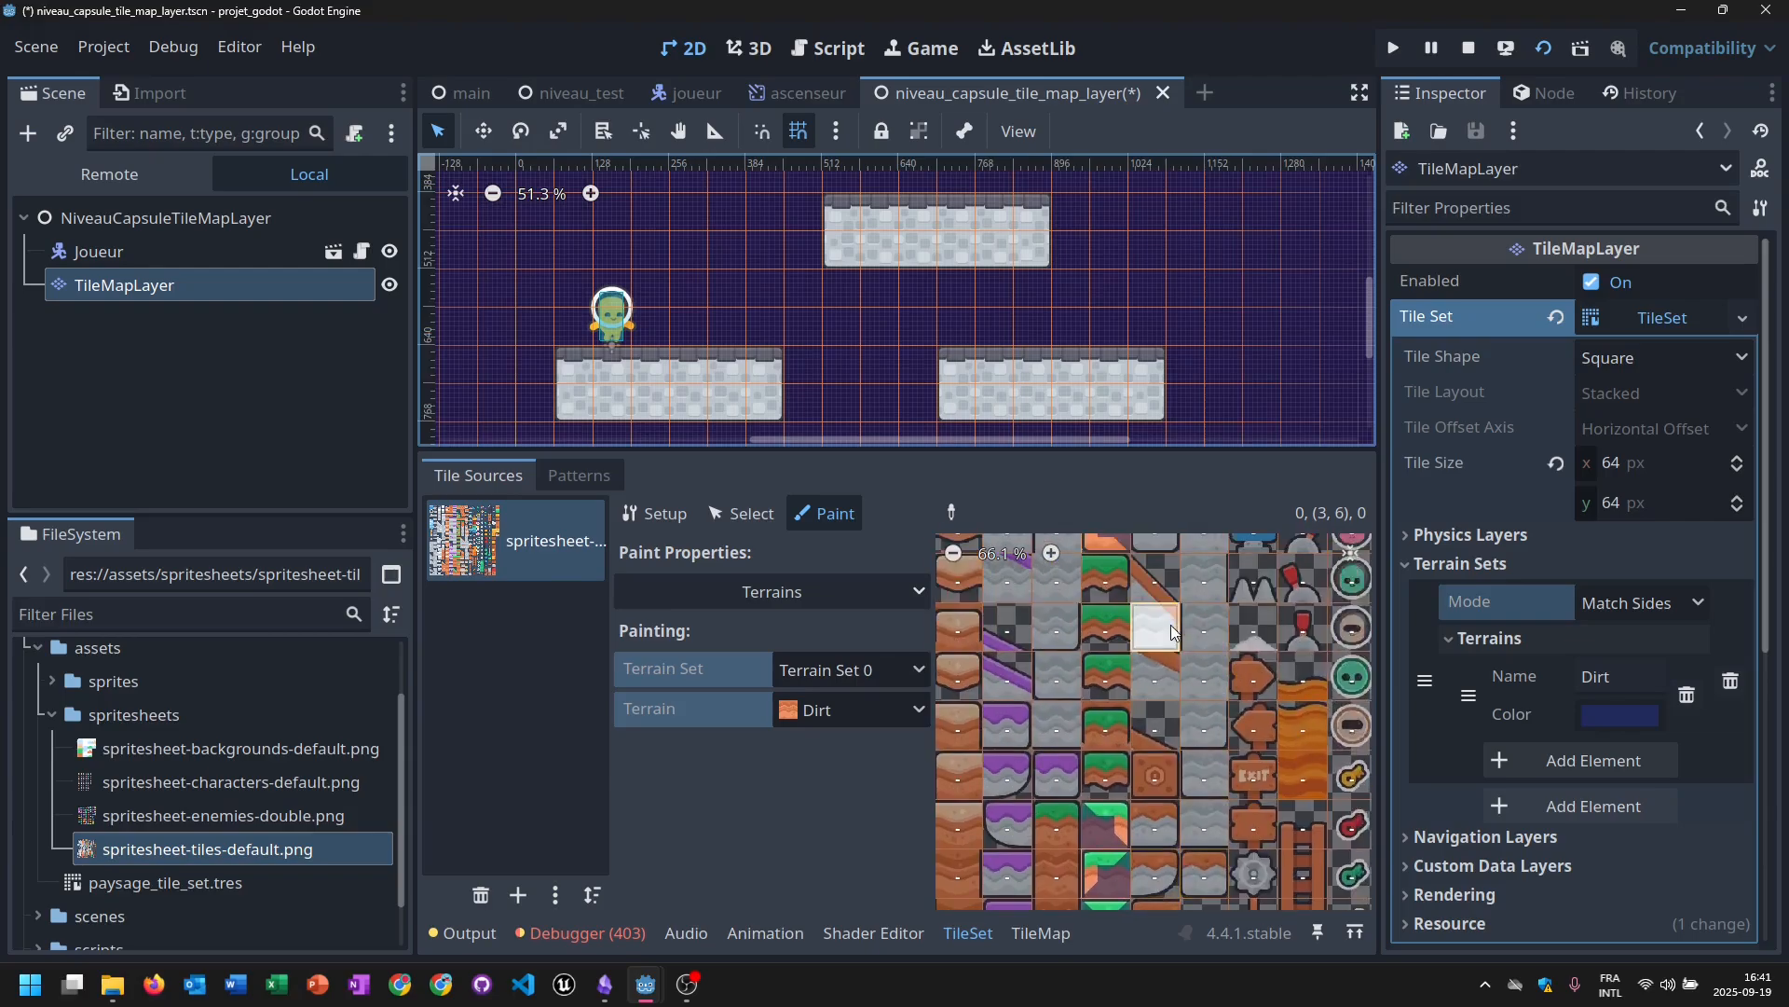
{"action": "middle_click_drag", "start_coordinate": [1172, 628], "coordinate": [1174, 849]}
{"action": "middle_click_drag", "start_coordinate": [1184, 589], "coordinate": [1188, 807]}
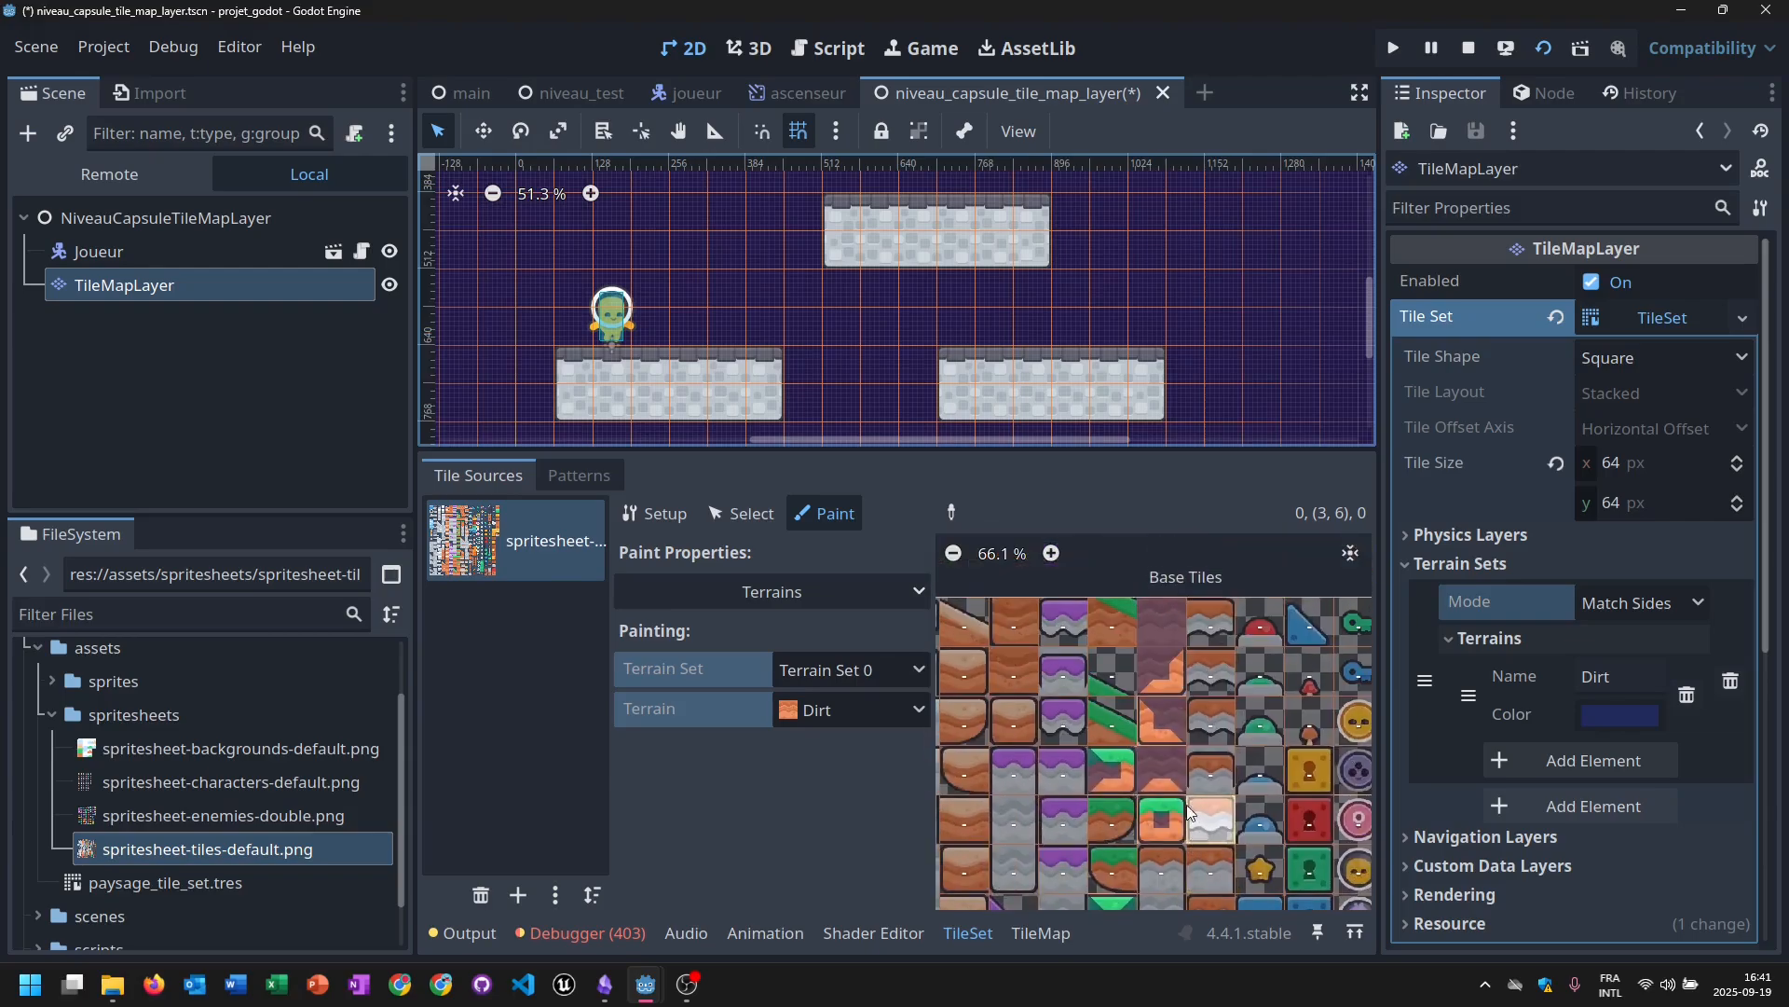
{"action": "scroll", "coordinate": [1072, 322], "scroll_direction": "up", "scroll_amount": 1}
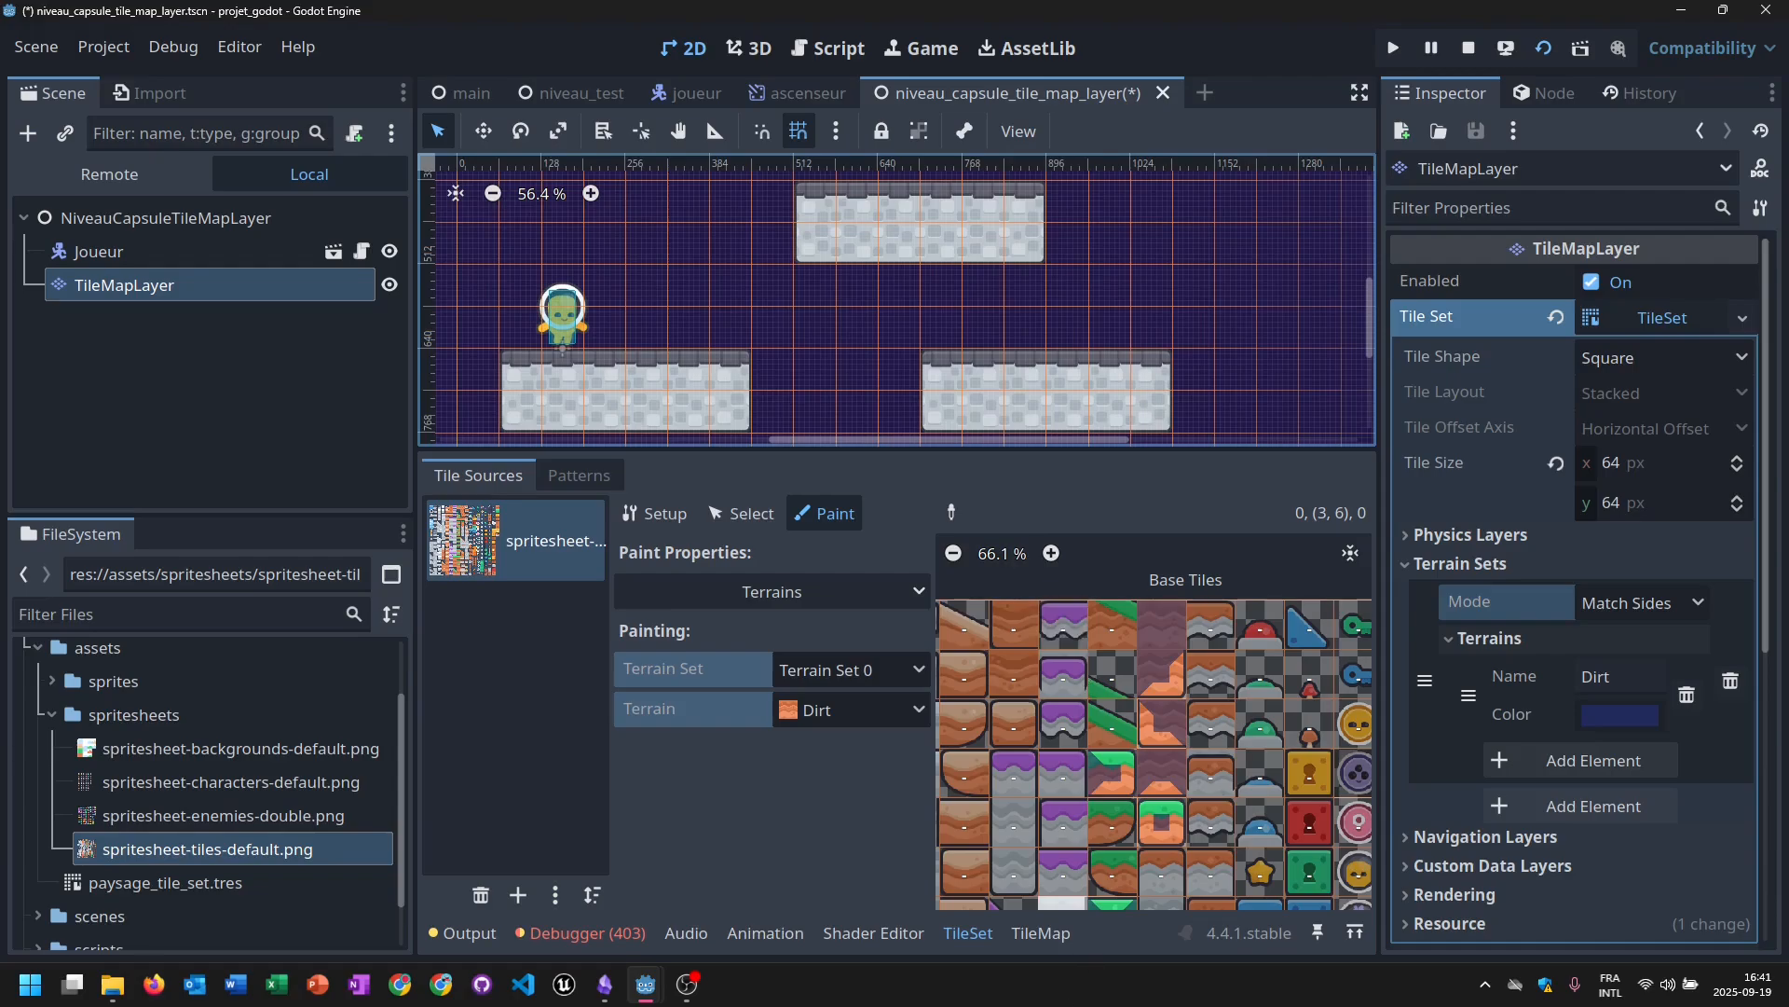
Check off "Configuration de Terrain Sets pour contour automatique (autotiling)" in the capsule-tilemaps note, then return to Godot.
{"action": "left_click", "coordinate": [601, 988]}
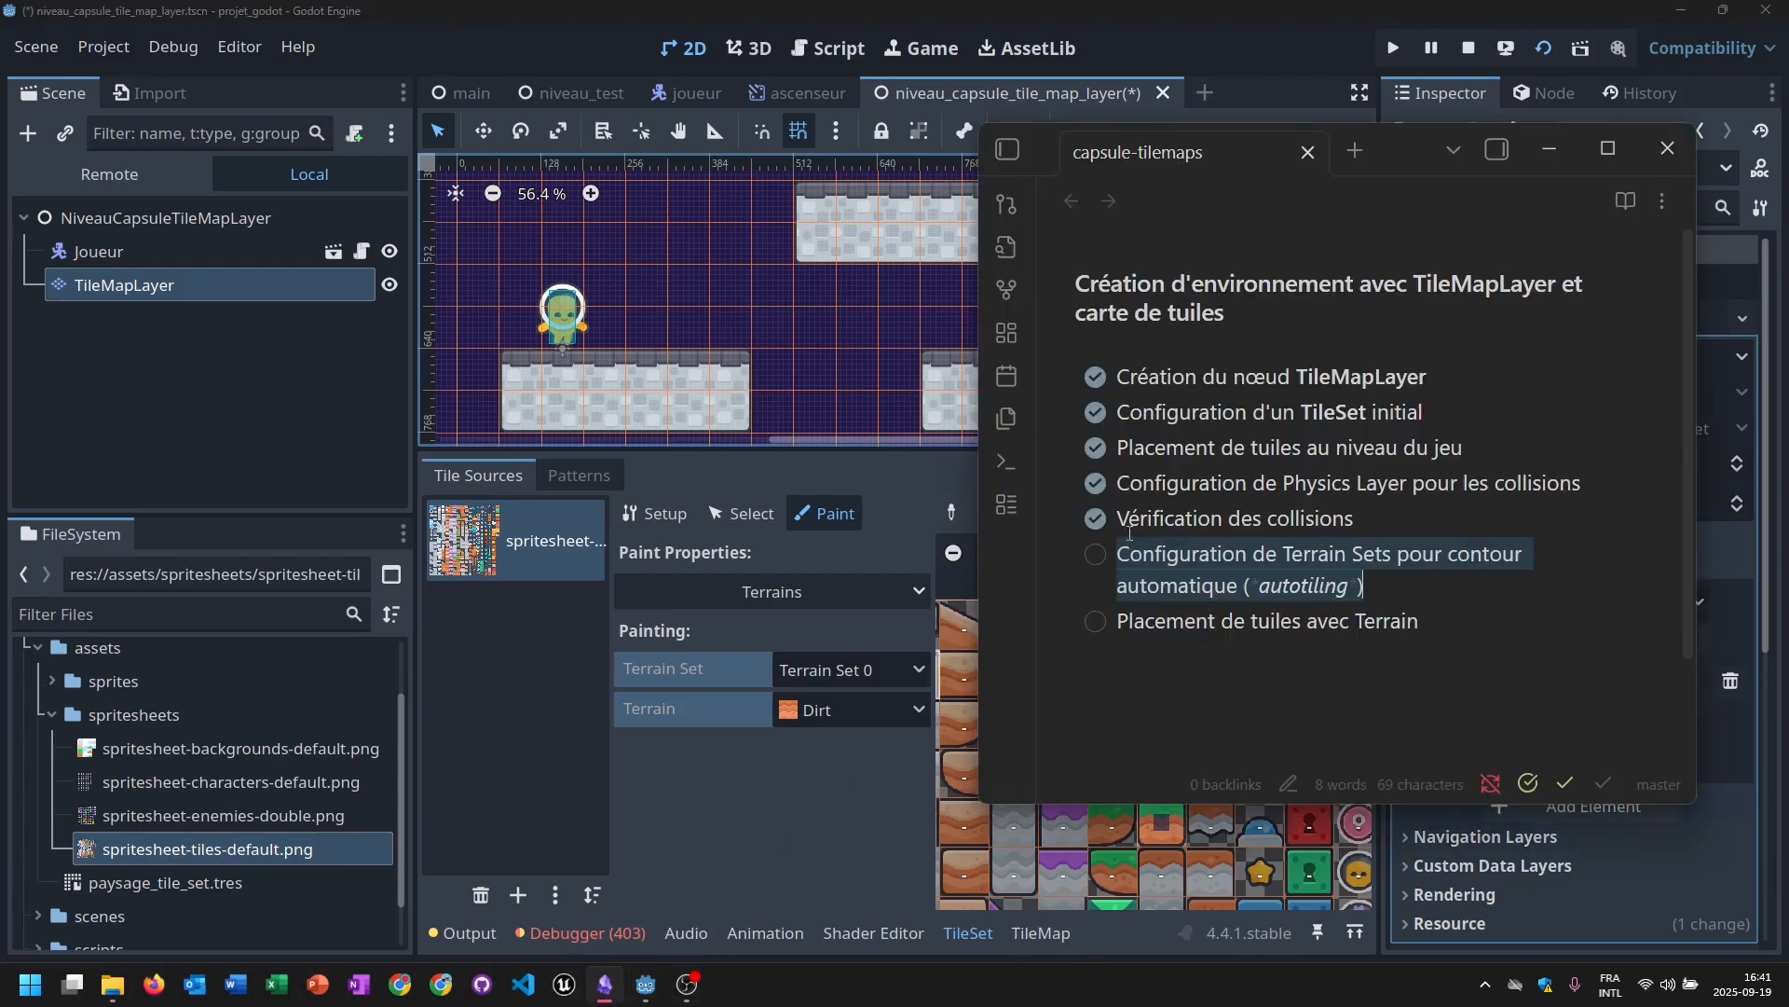
{"action": "left_click", "coordinate": [1095, 555]}
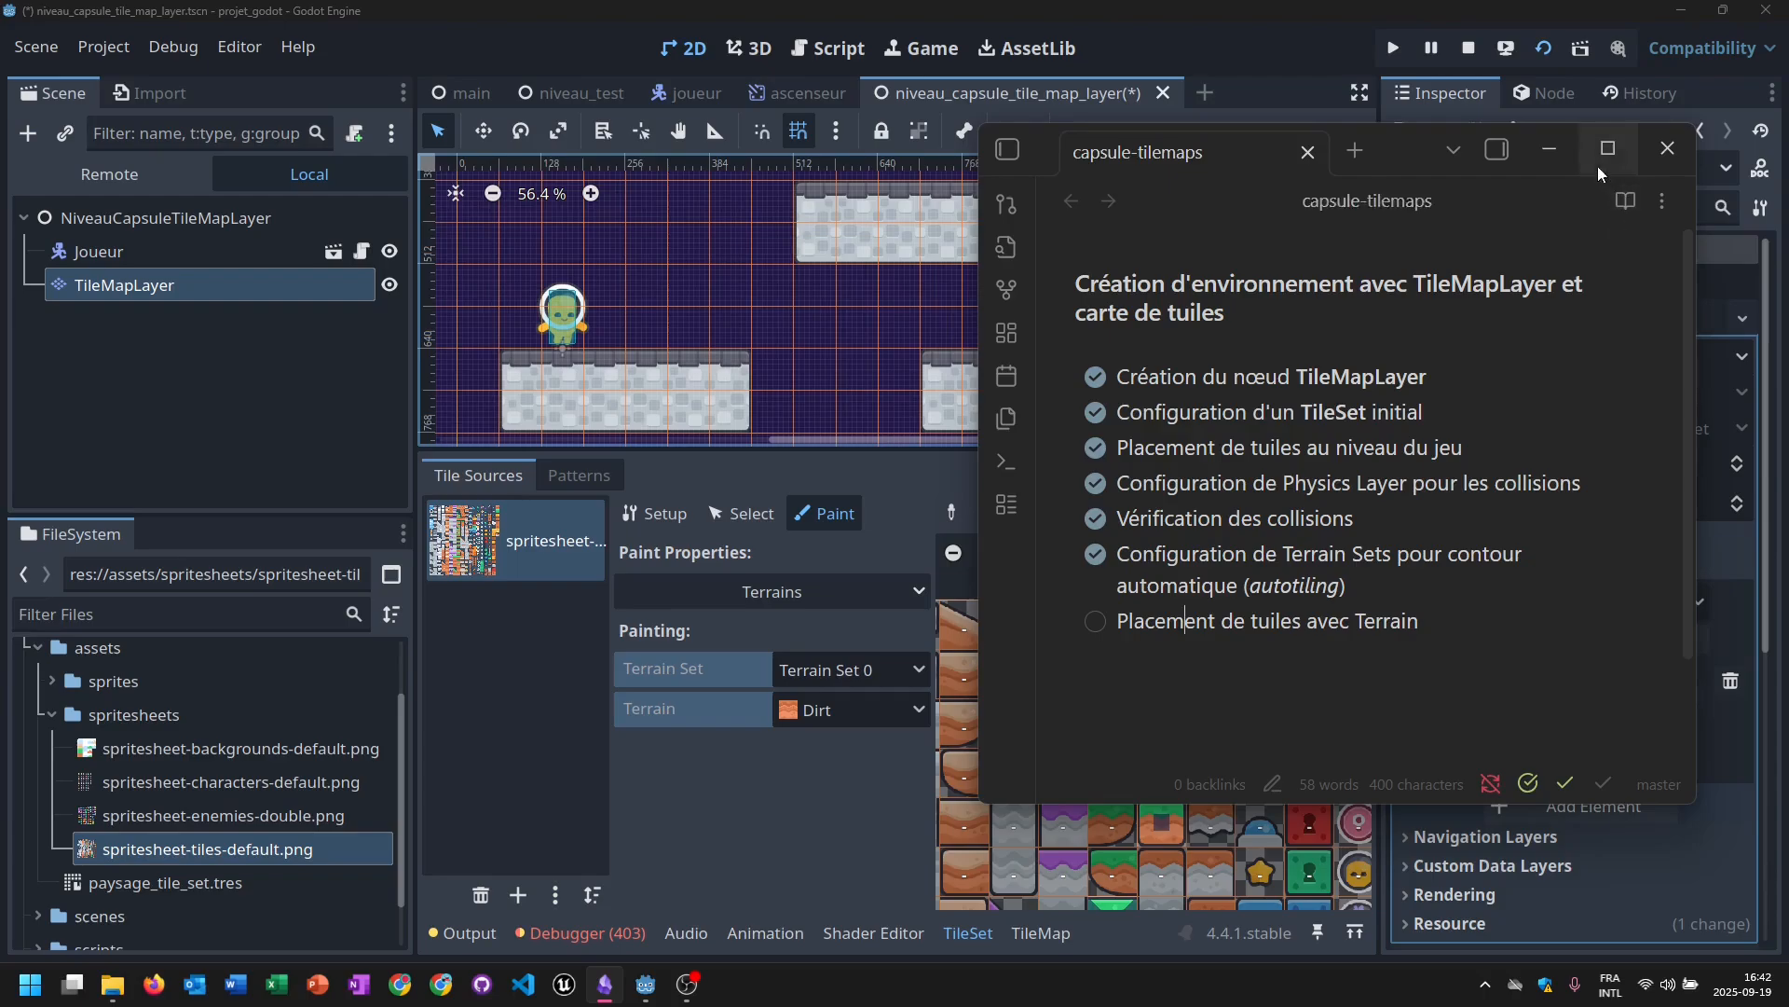
{"action": "left_click", "coordinate": [1566, 147]}
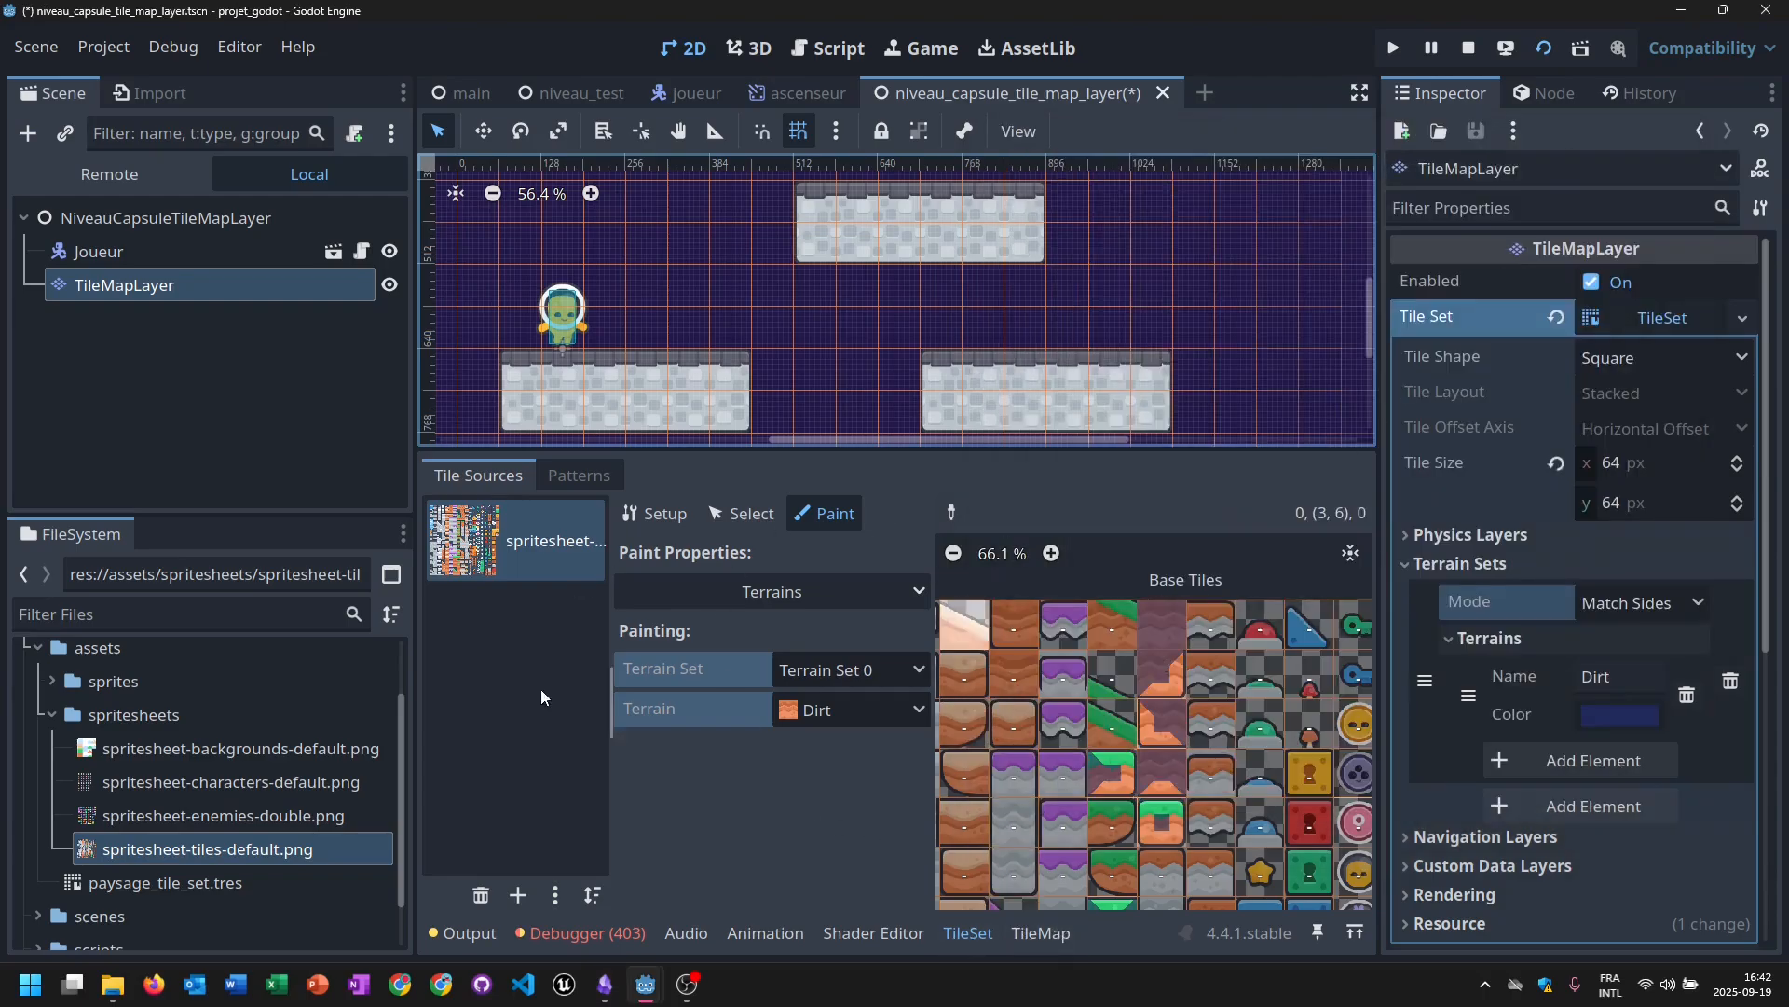
Enlarge the level view and choose the Dirt terrain of Terrain Set 0 for painting on the tile map.
{"action": "left_click", "coordinate": [1054, 936]}
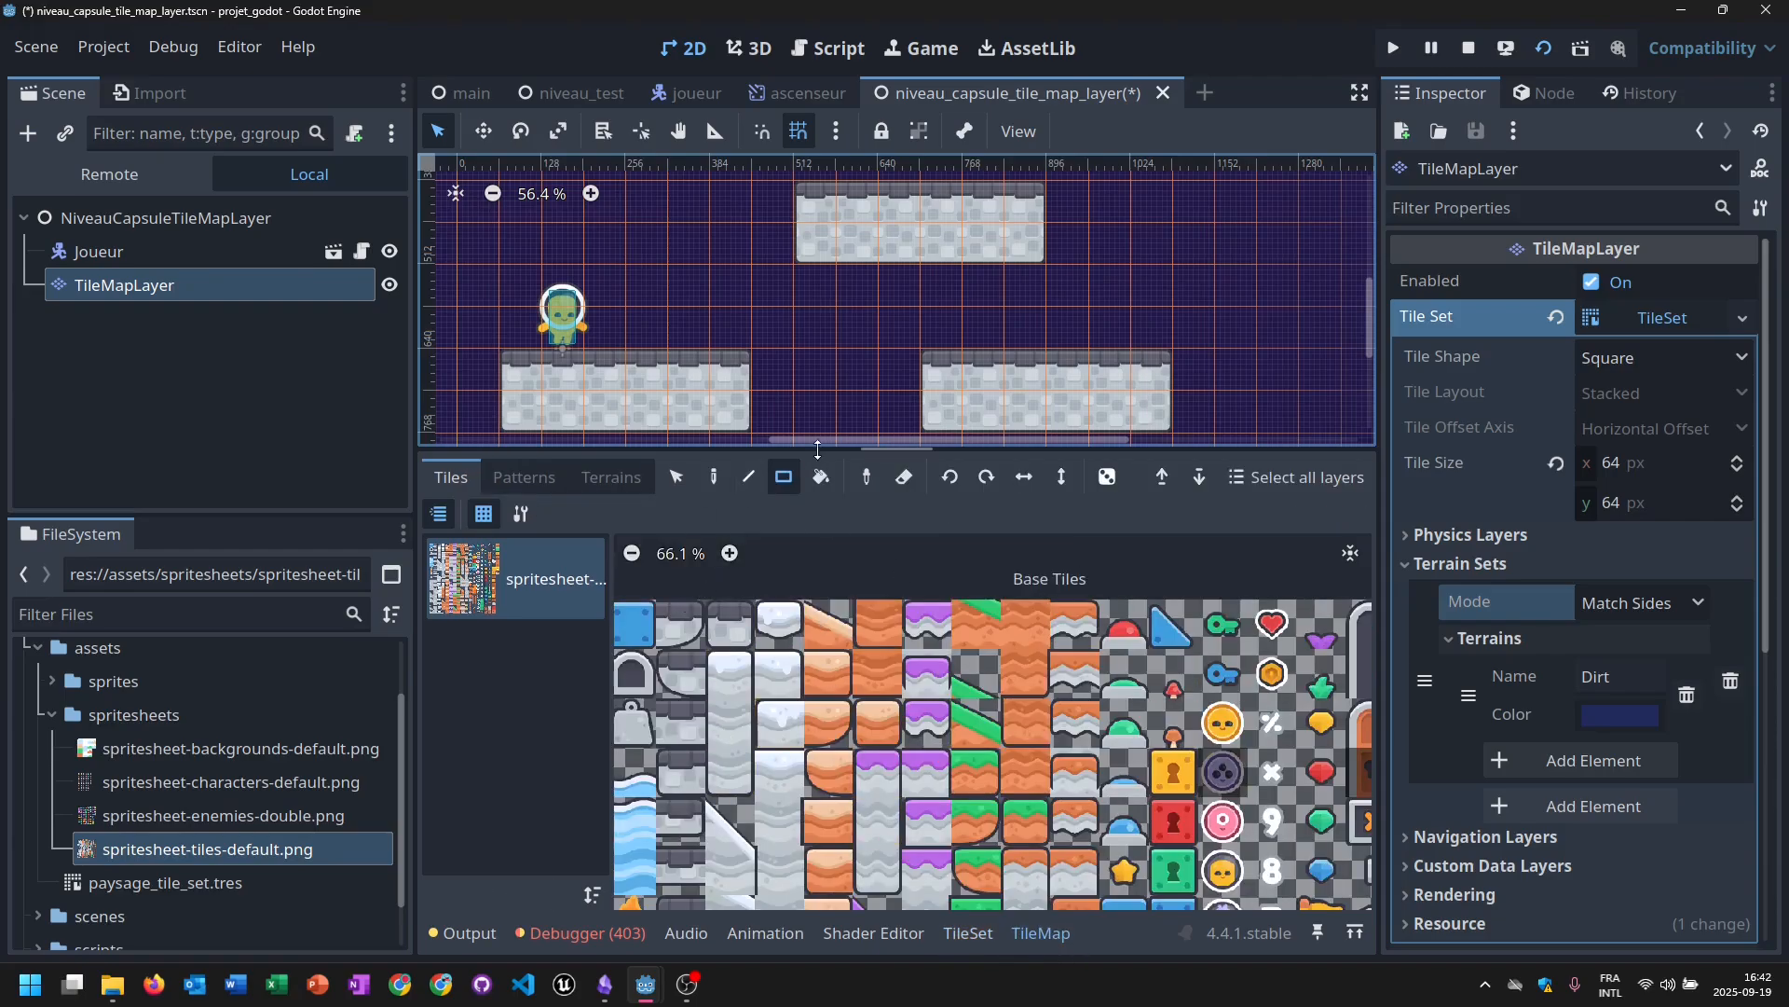
{"action": "left_click_drag", "start_coordinate": [867, 450], "coordinate": [867, 524]}
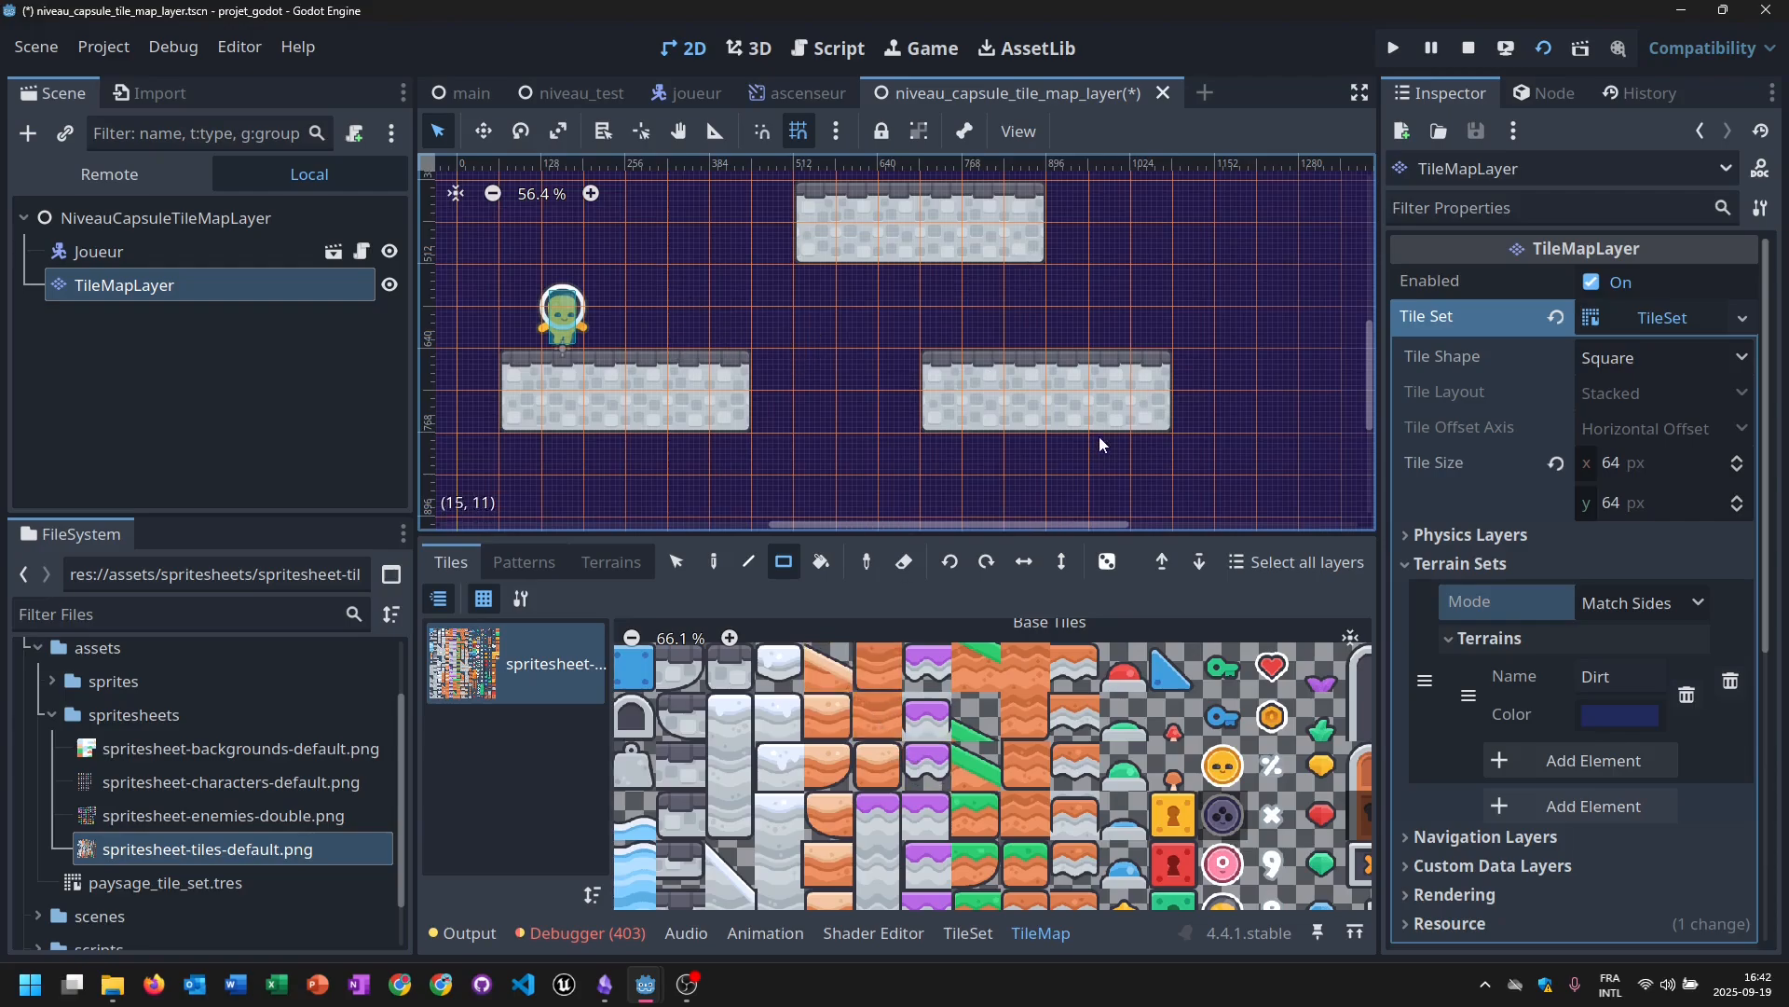
{"action": "left_click", "coordinate": [541, 562]}
{"action": "left_click", "coordinate": [604, 561]}
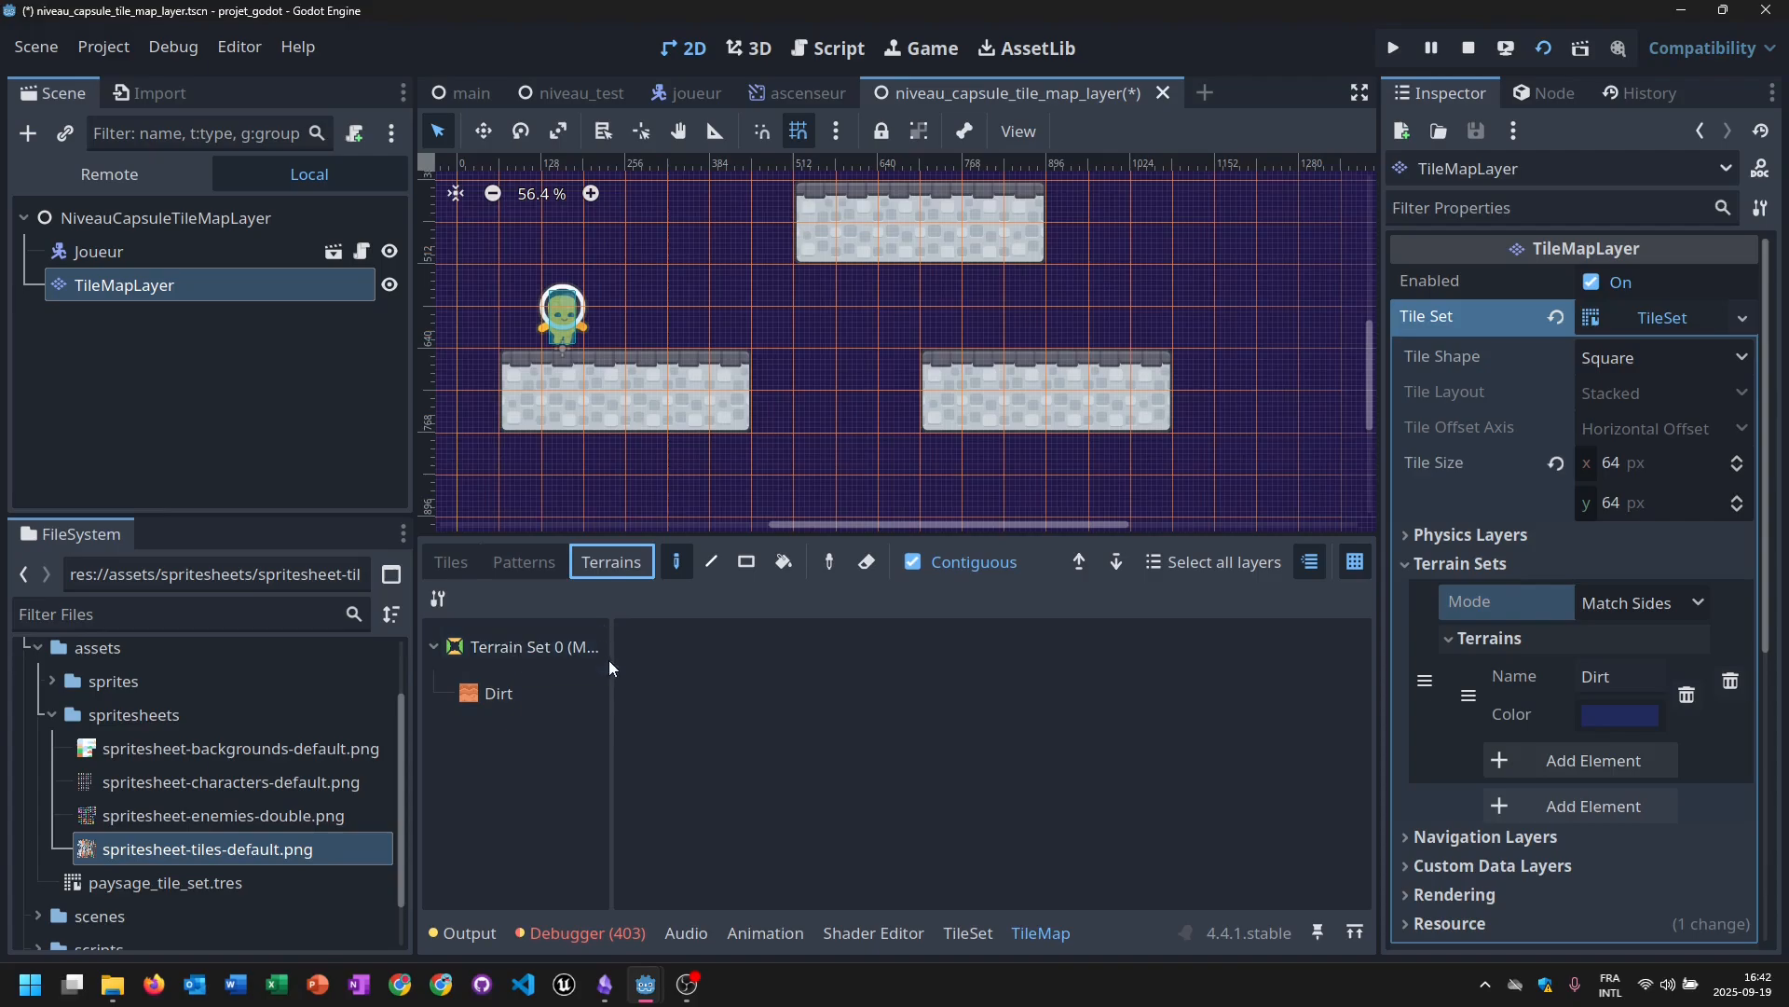
{"action": "left_click_drag", "start_coordinate": [613, 664], "coordinate": [786, 657]}
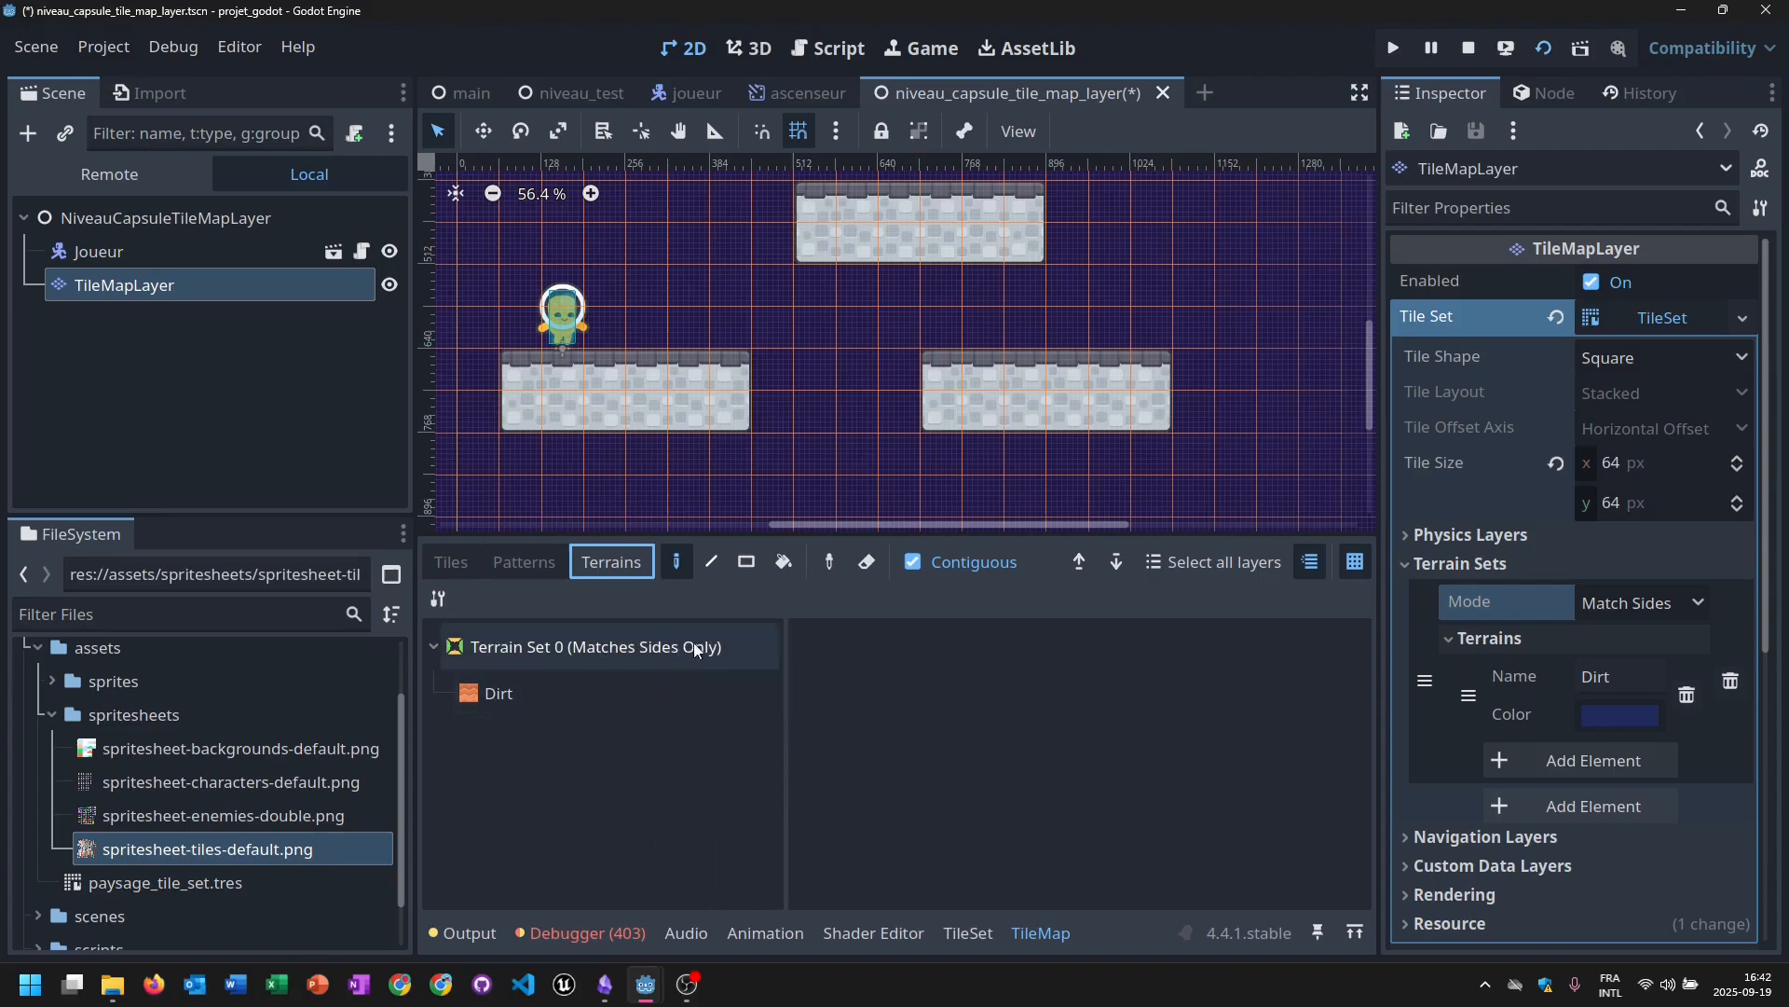
{"action": "left_click", "coordinate": [557, 709]}
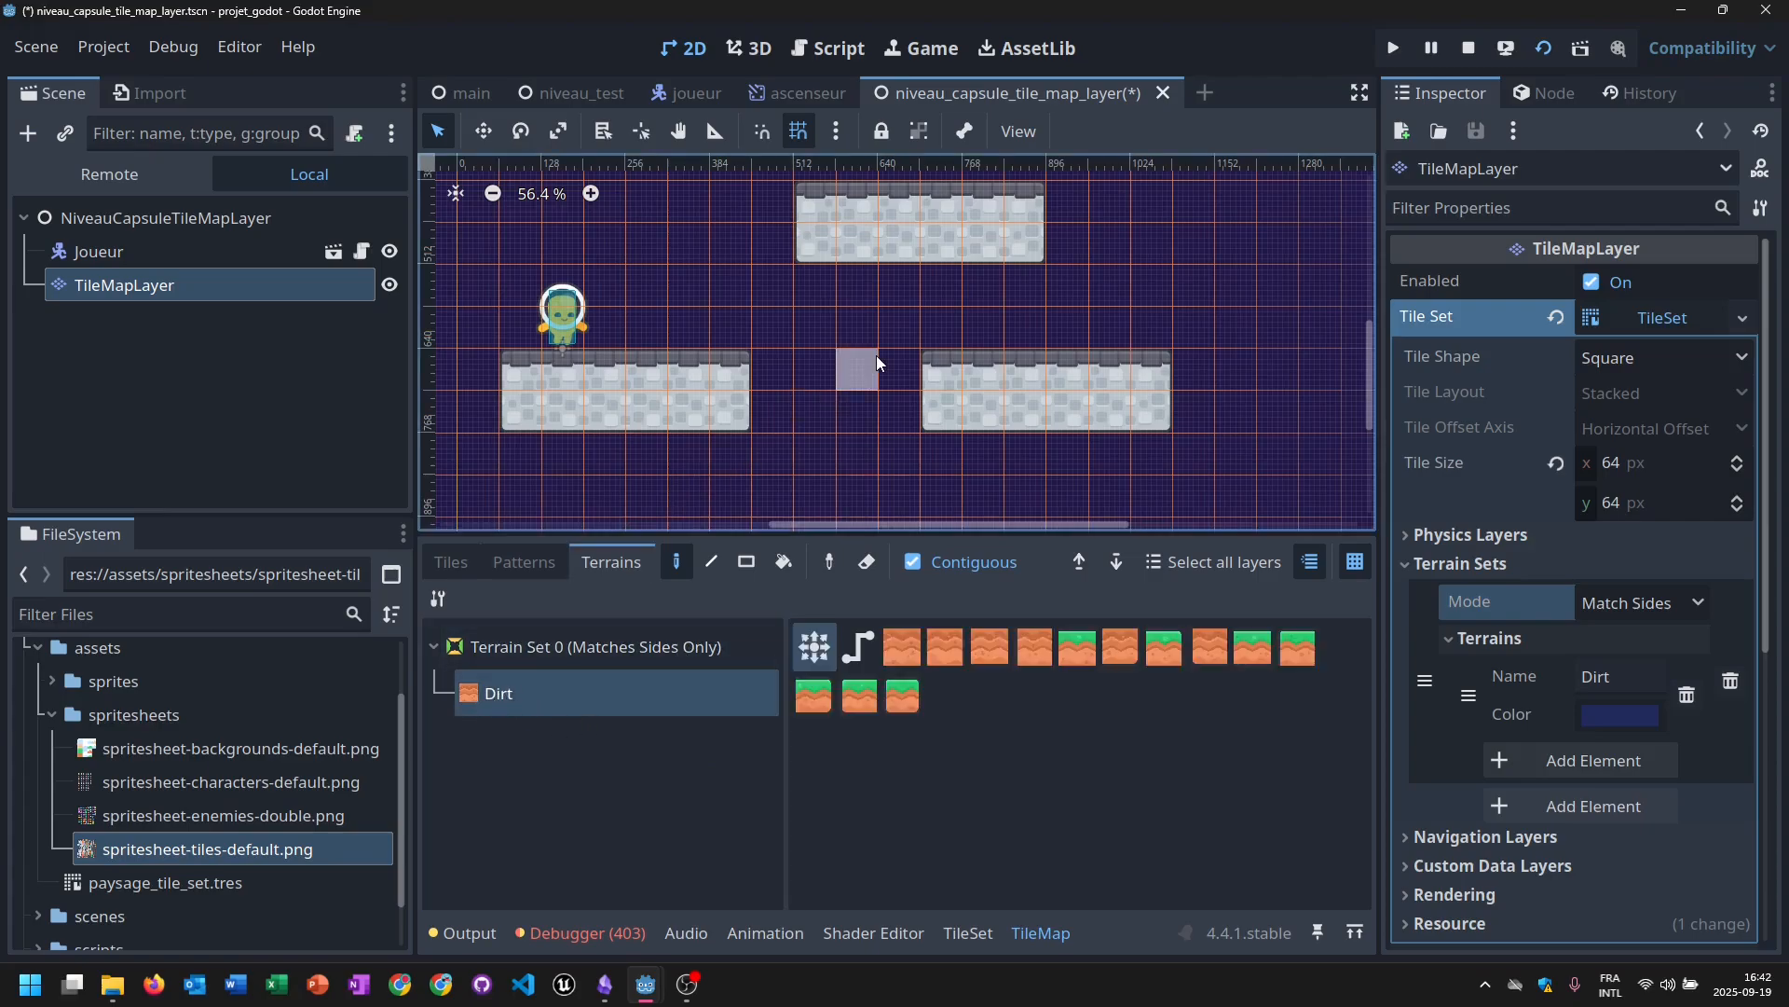
Paint two separate single Dirt terrain cells in the empty space above the player, leaving one empty cell between them.
{"action": "scroll", "coordinate": [877, 357], "scroll_direction": "down", "scroll_amount": 2}
{"action": "middle_click_drag", "start_coordinate": [831, 330], "coordinate": [964, 461]}
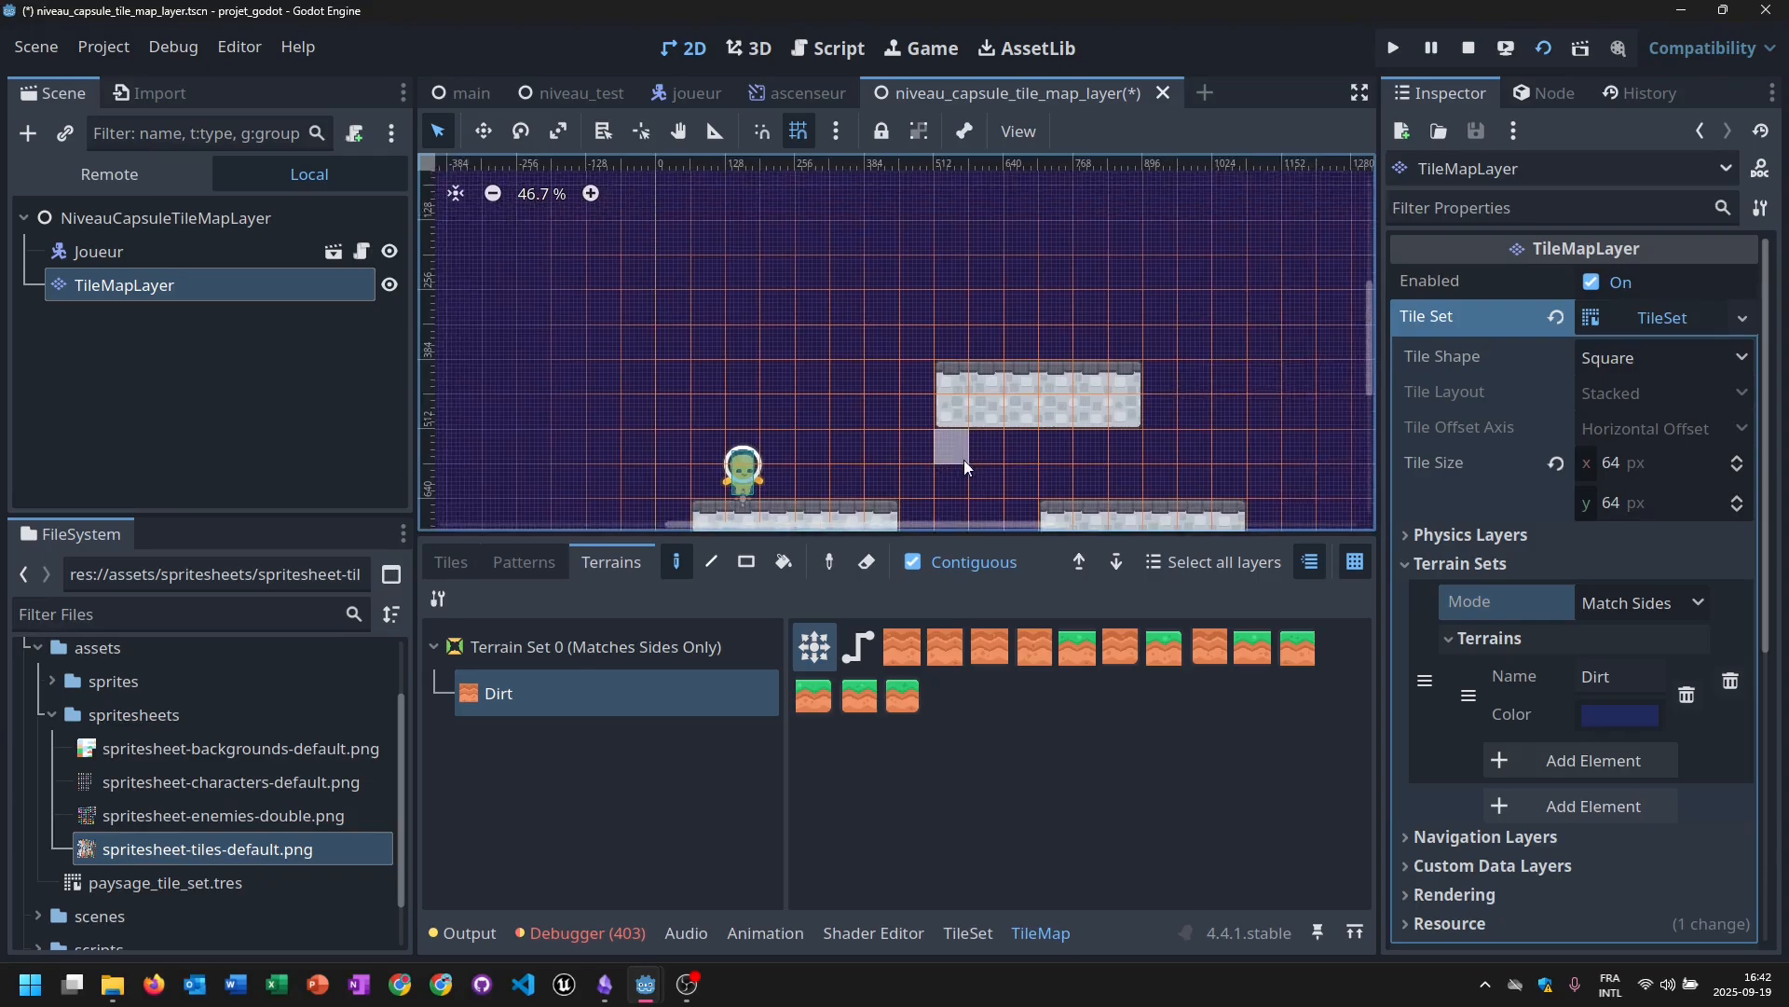
{"action": "scroll", "coordinate": [768, 272], "scroll_direction": "up", "scroll_amount": 1}
{"action": "left_click_drag", "start_coordinate": [775, 247], "coordinate": [769, 277]}
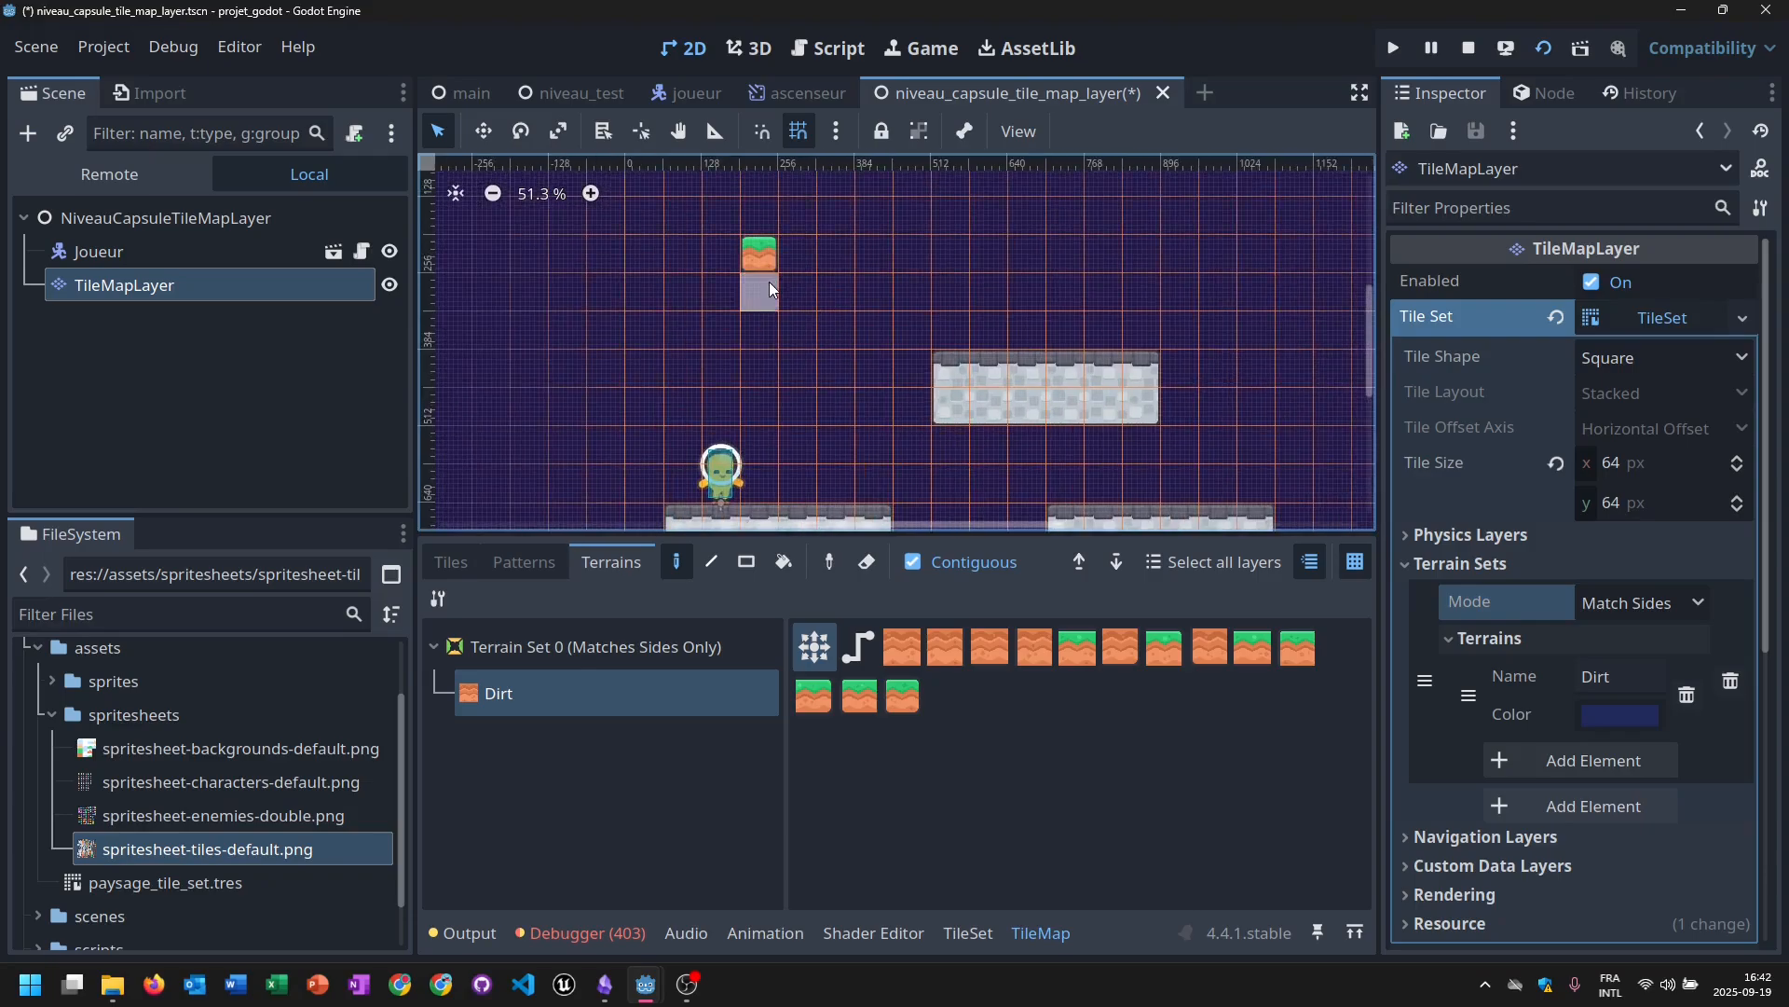
{"action": "scroll", "coordinate": [768, 281], "scroll_direction": "up", "scroll_amount": 6}
{"action": "scroll", "coordinate": [762, 204], "scroll_direction": "up", "scroll_amount": 2}
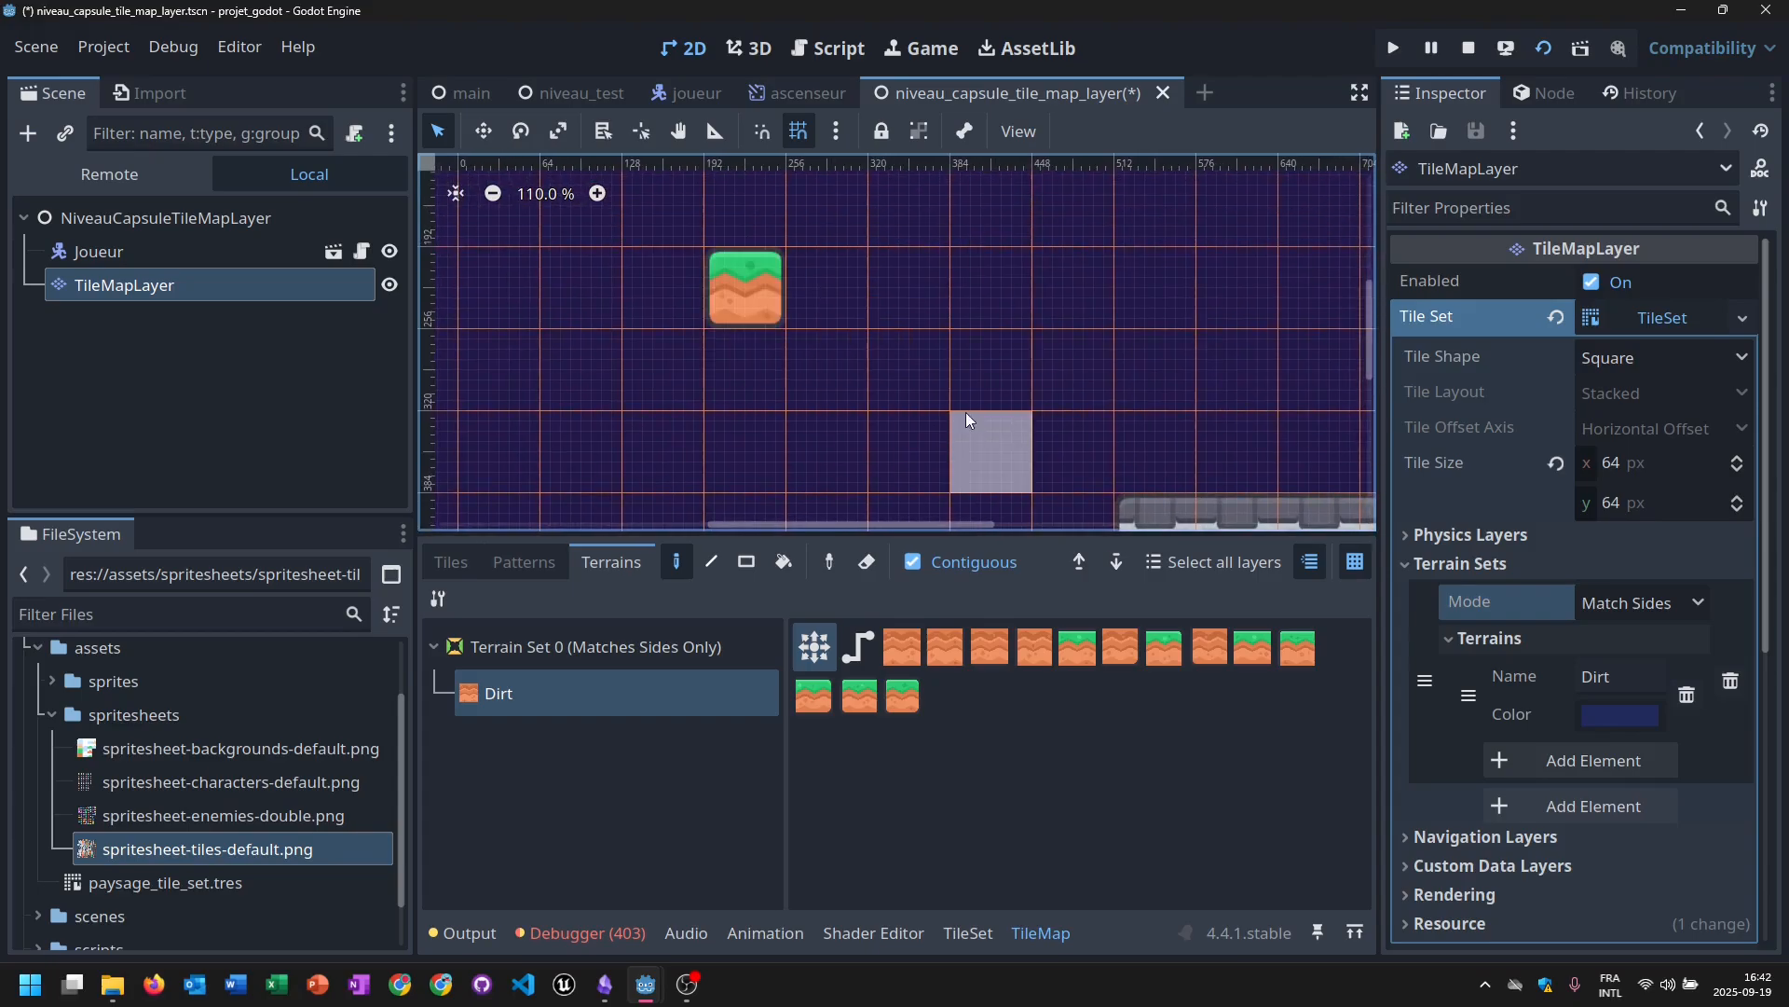
{"action": "scroll", "coordinate": [966, 412], "scroll_direction": "down", "scroll_amount": 1}
{"action": "left_click", "coordinate": [818, 343]}
{"action": "scroll", "coordinate": [887, 417], "scroll_direction": "down", "scroll_amount": 1}
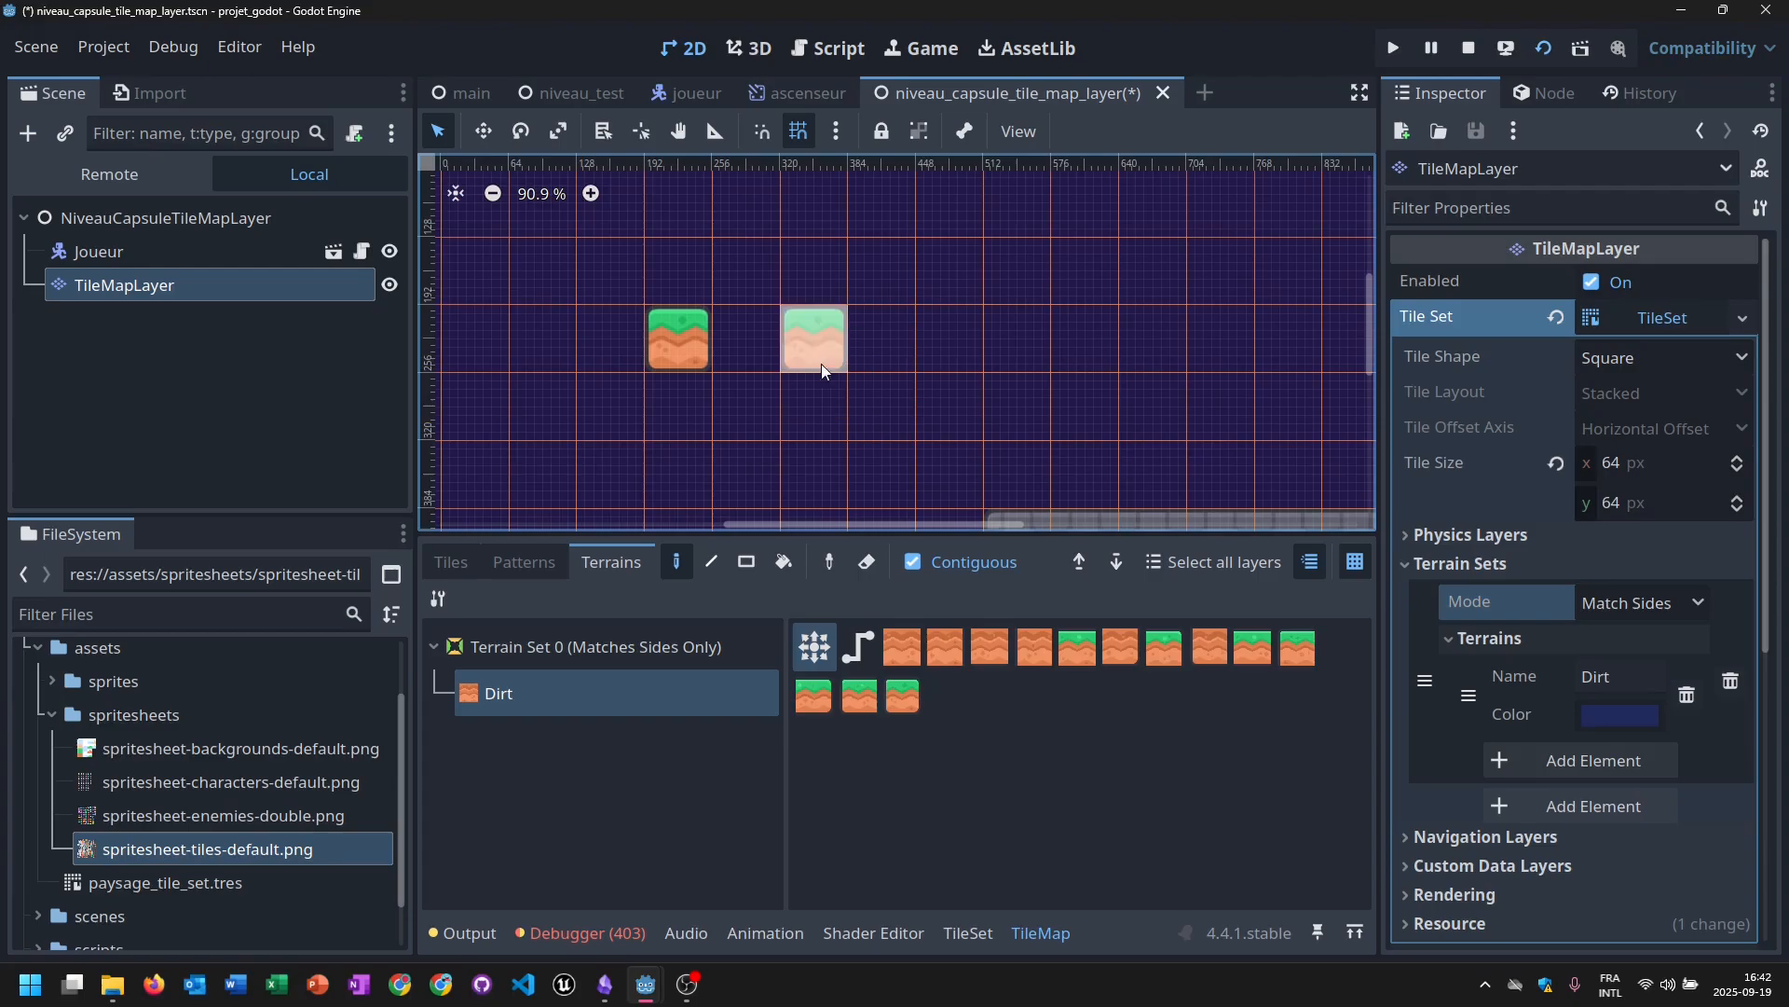
Fill the gap between the two Dirt cells and paint a two-cell-wide, three-cell-high Dirt column at the strip's right end.
{"action": "left_click", "coordinate": [746, 362]}
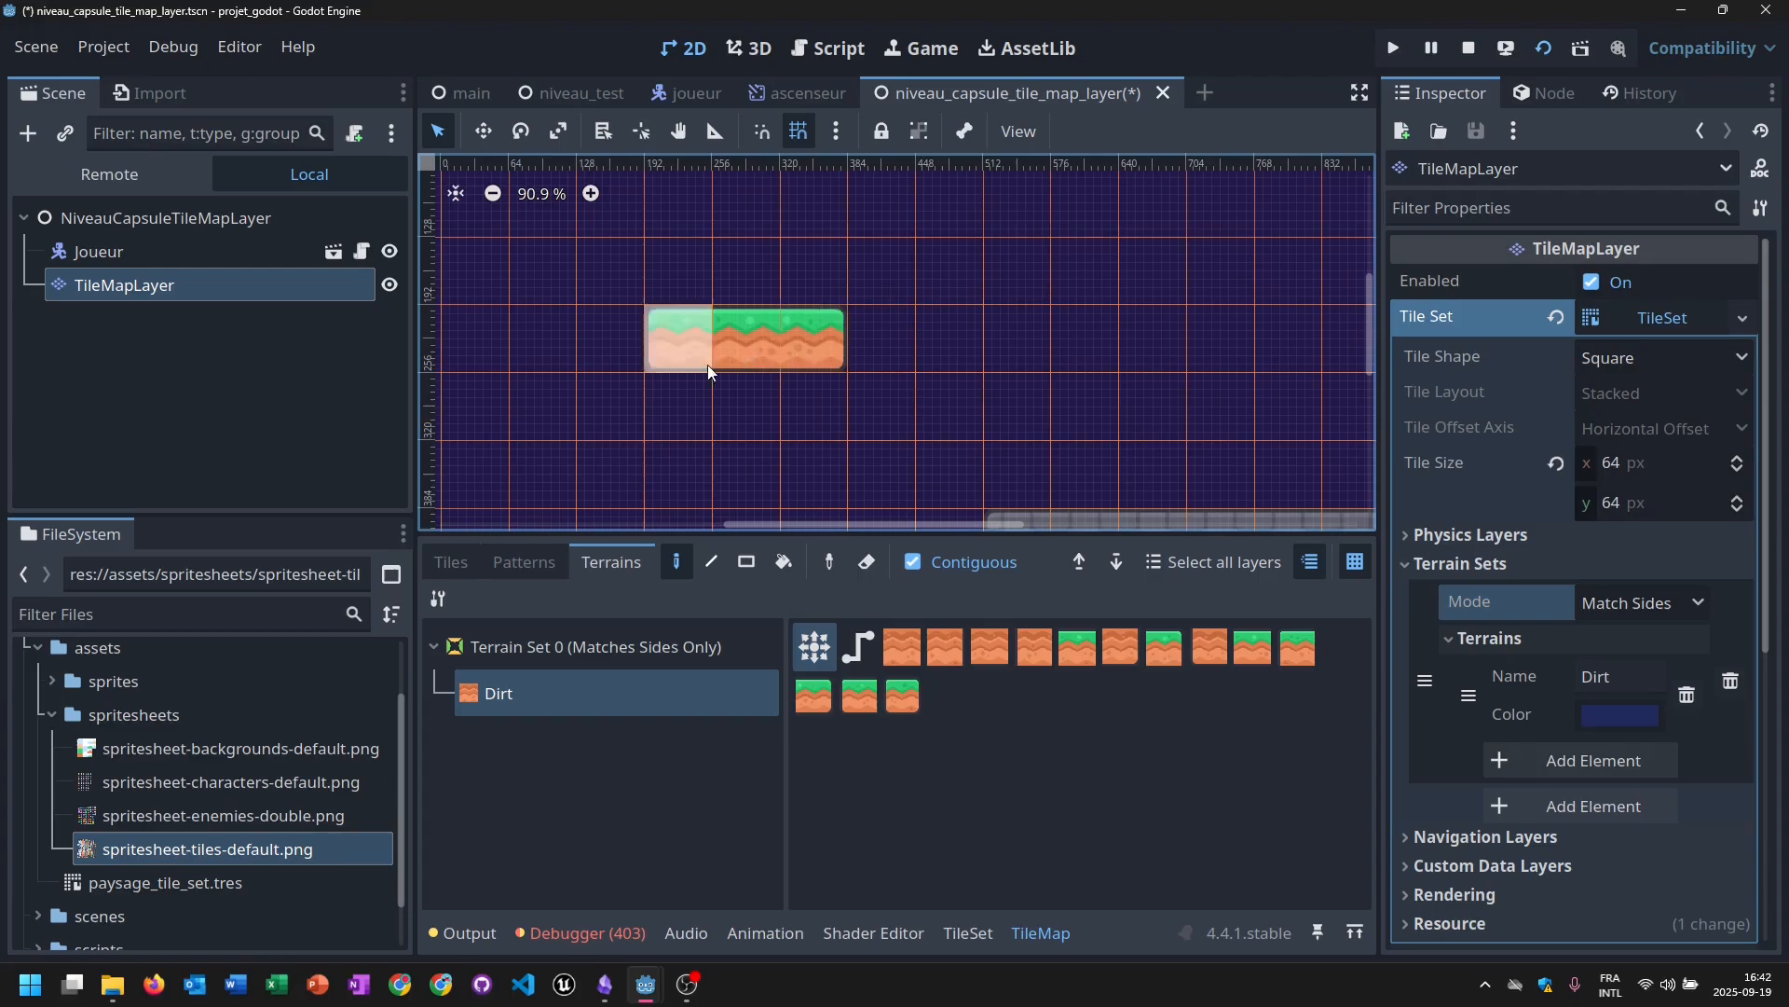
{"action": "middle_click_drag", "start_coordinate": [874, 391], "coordinate": [783, 471]}
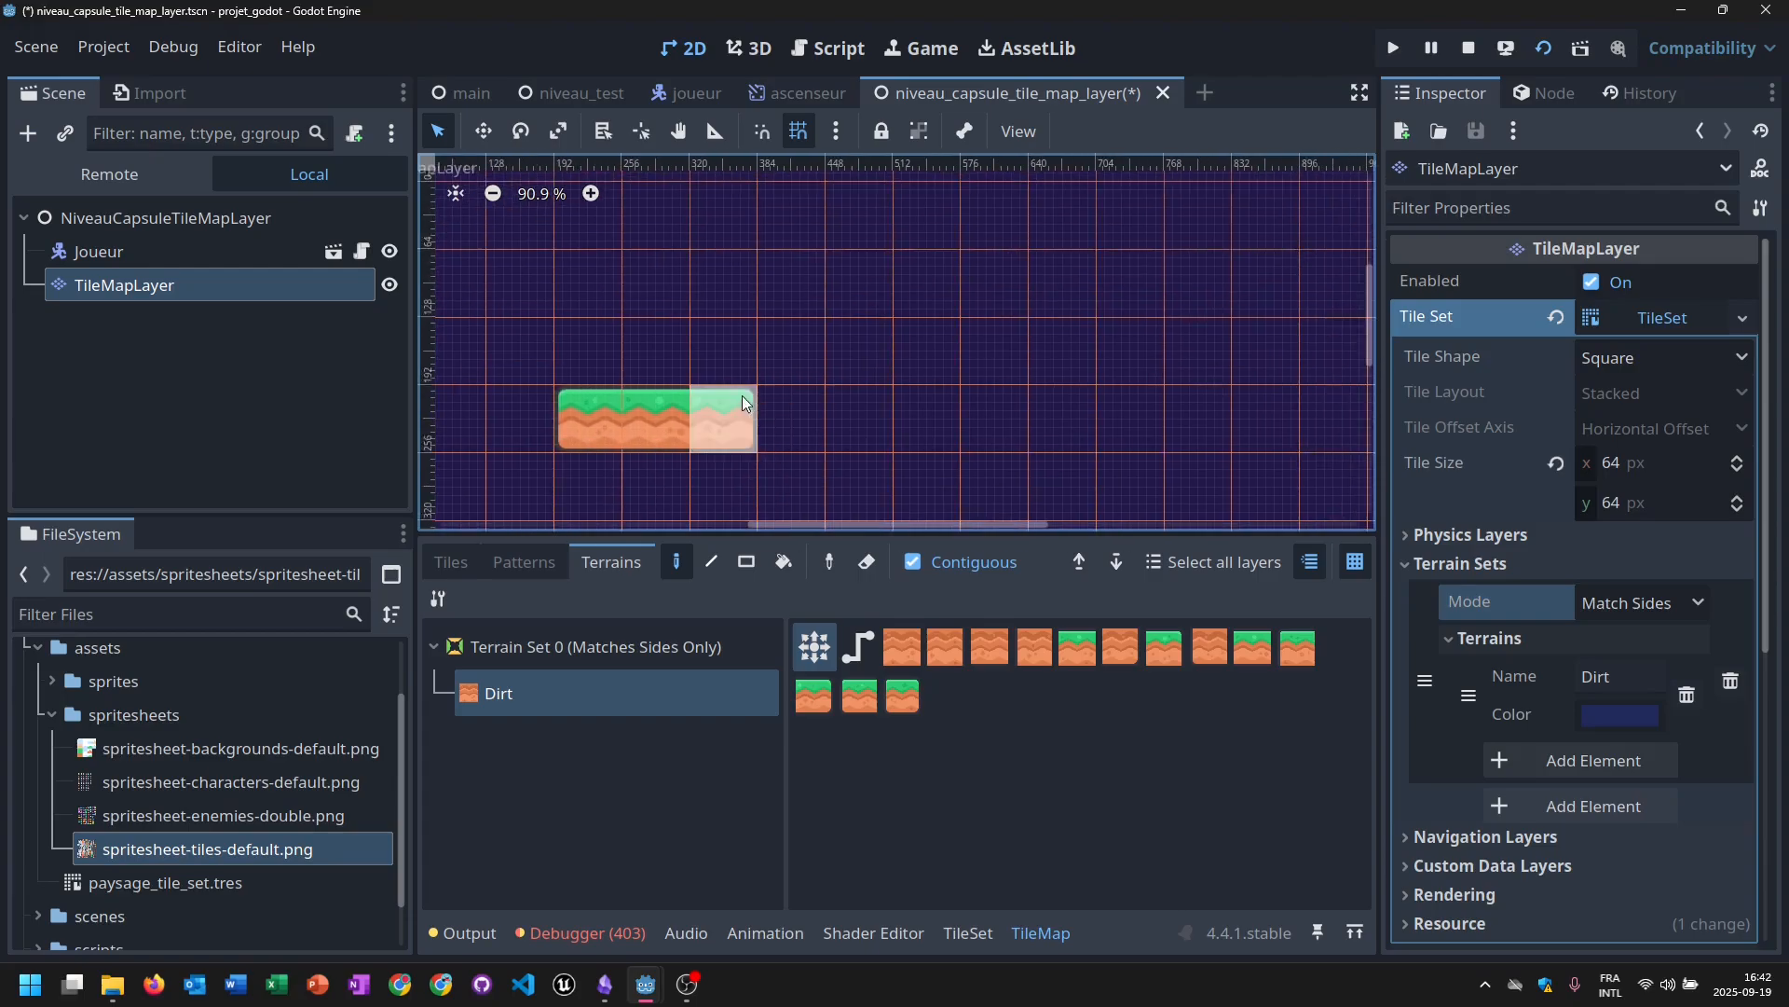
{"action": "mouse_move", "coordinate": [743, 395]}
{"action": "left_mouse_down"}
{"action": "mouse_move", "coordinate": [734, 360]}
{"action": "mouse_move", "coordinate": [787, 321]}
{"action": "mouse_move", "coordinate": [787, 416]}
{"action": "left_mouse_up"}
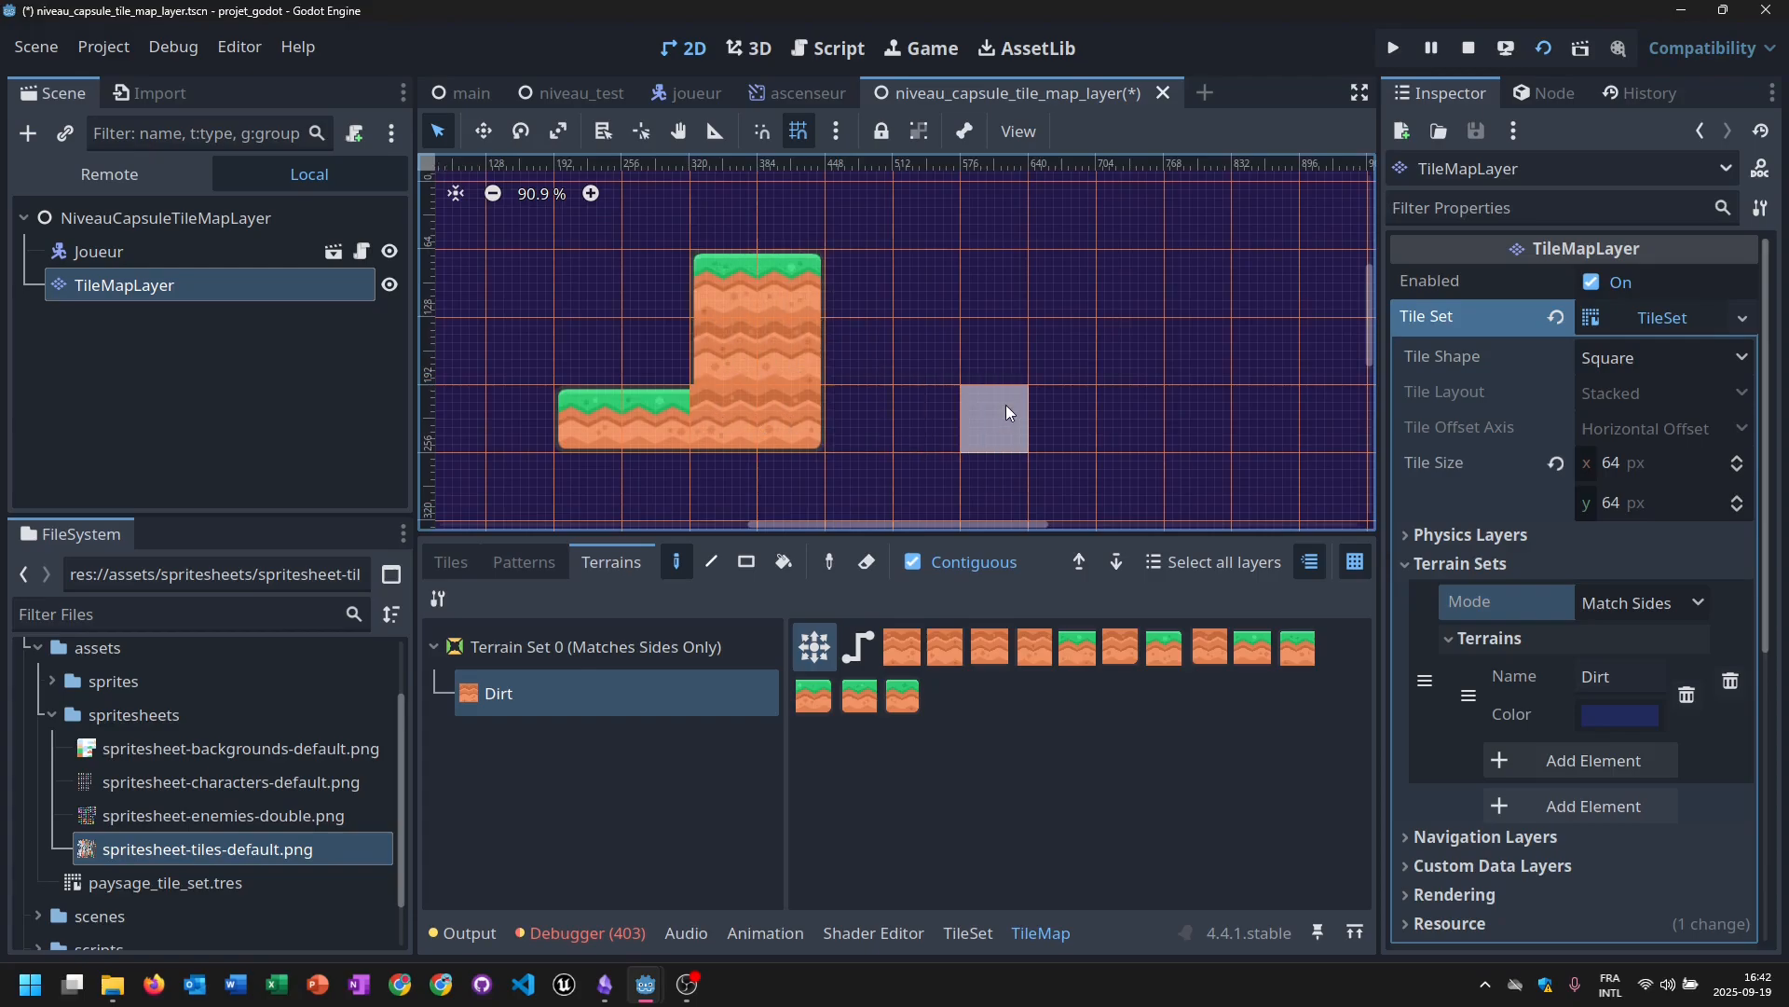
Paint a Y-shaped Dirt platform above the floating stone platform, with a two-by-two base and a two-cell-wide column rising on each side.
{"action": "middle_click_drag", "start_coordinate": [1004, 404], "coordinate": [902, 343]}
{"action": "scroll", "coordinate": [975, 328], "scroll_direction": "down", "scroll_amount": 4}
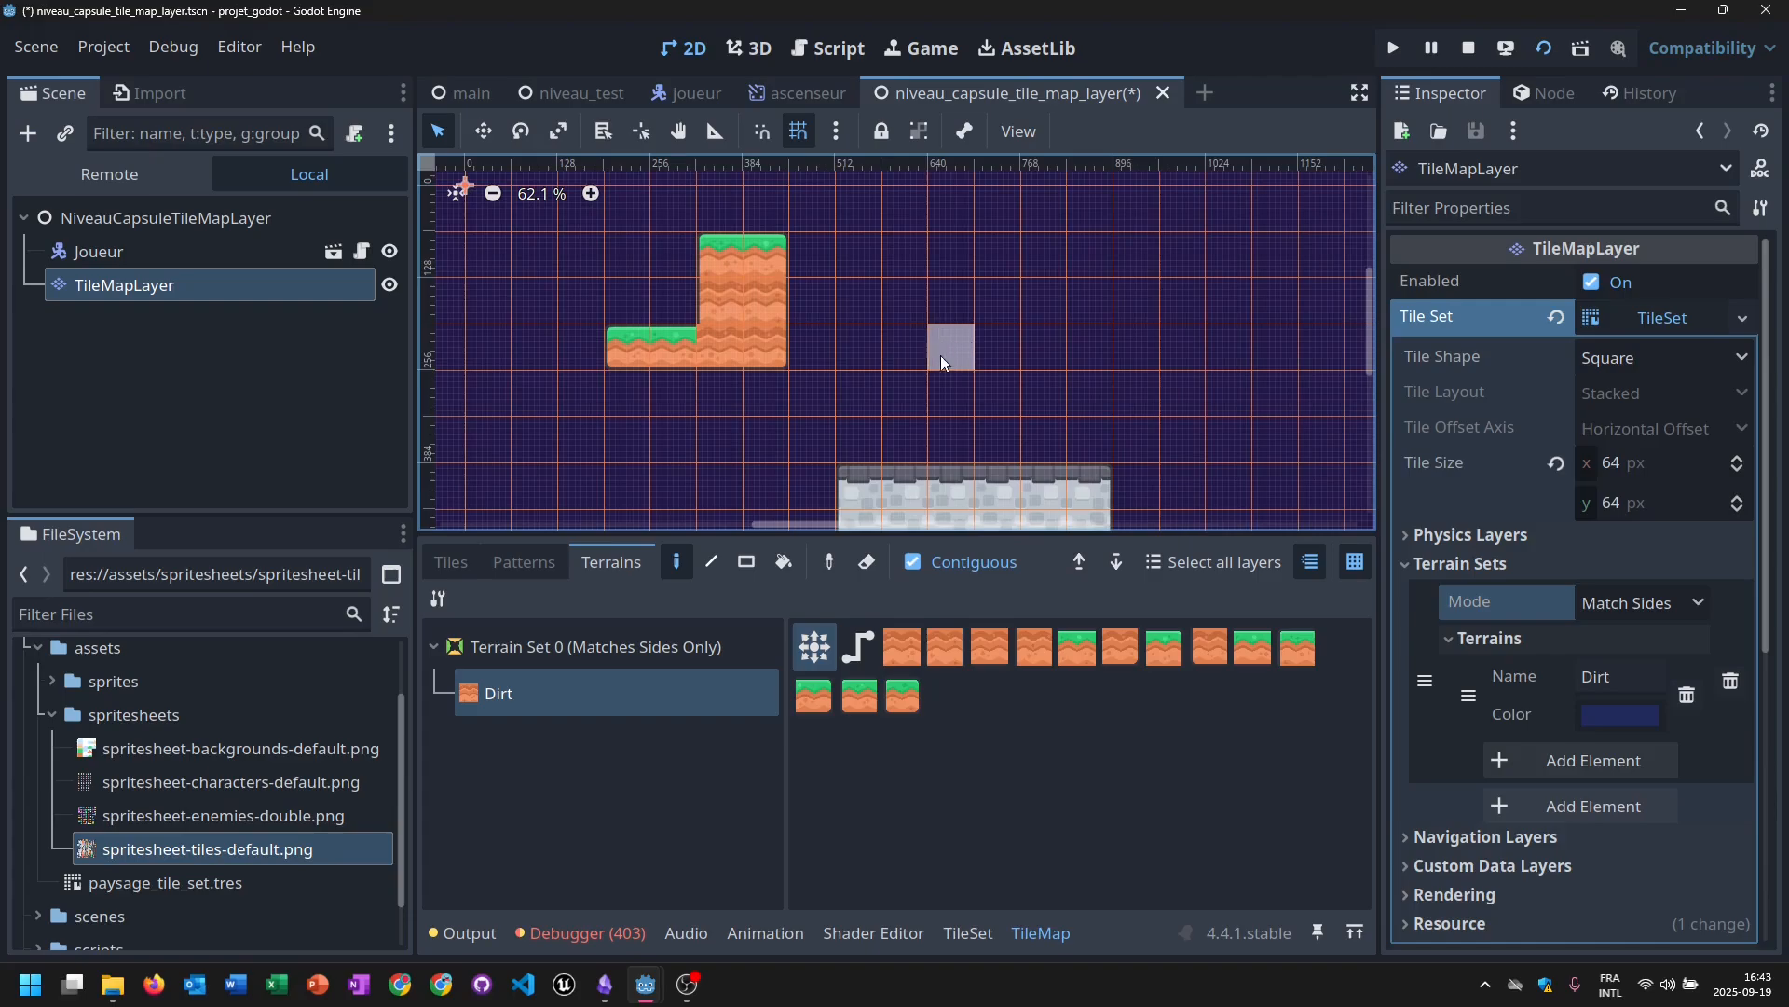
{"action": "left_click_drag", "start_coordinate": [941, 356], "coordinate": [975, 393]}
{"action": "middle_click_drag", "start_coordinate": [1097, 363], "coordinate": [927, 356]}
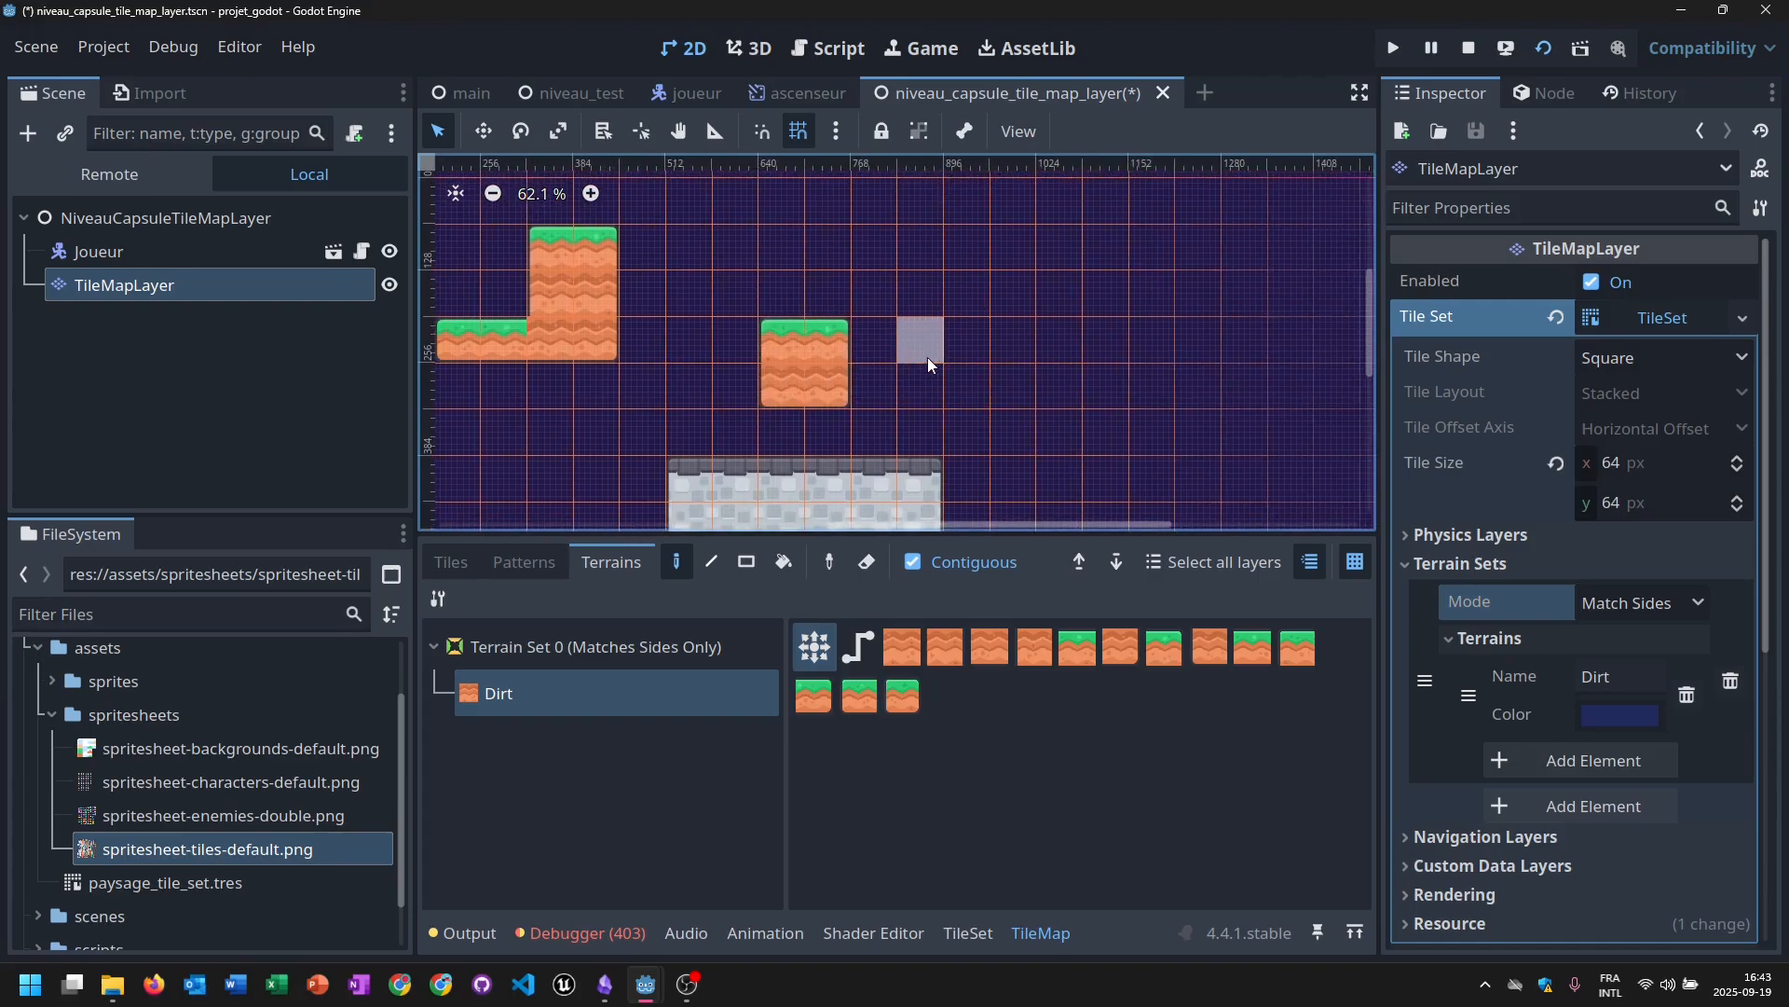
{"action": "left_click_drag", "start_coordinate": [909, 277], "coordinate": [919, 243]}
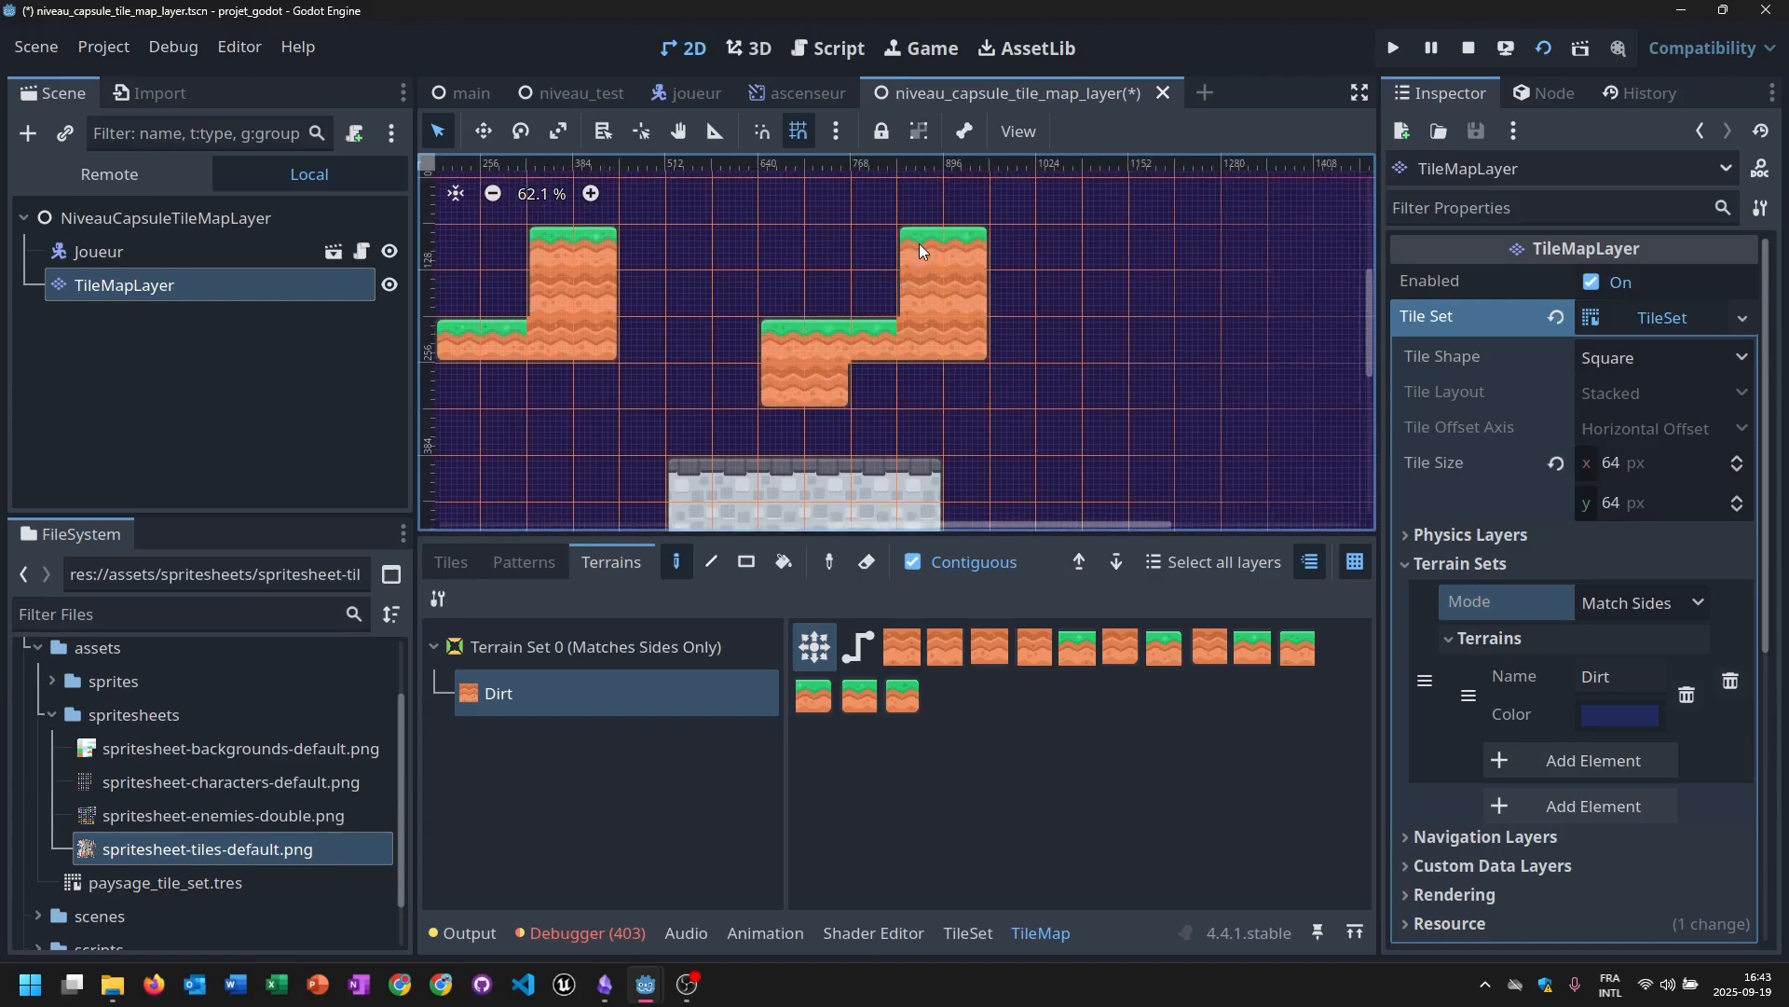
{"action": "middle_click_drag", "start_coordinate": [971, 370], "coordinate": [1043, 367]}
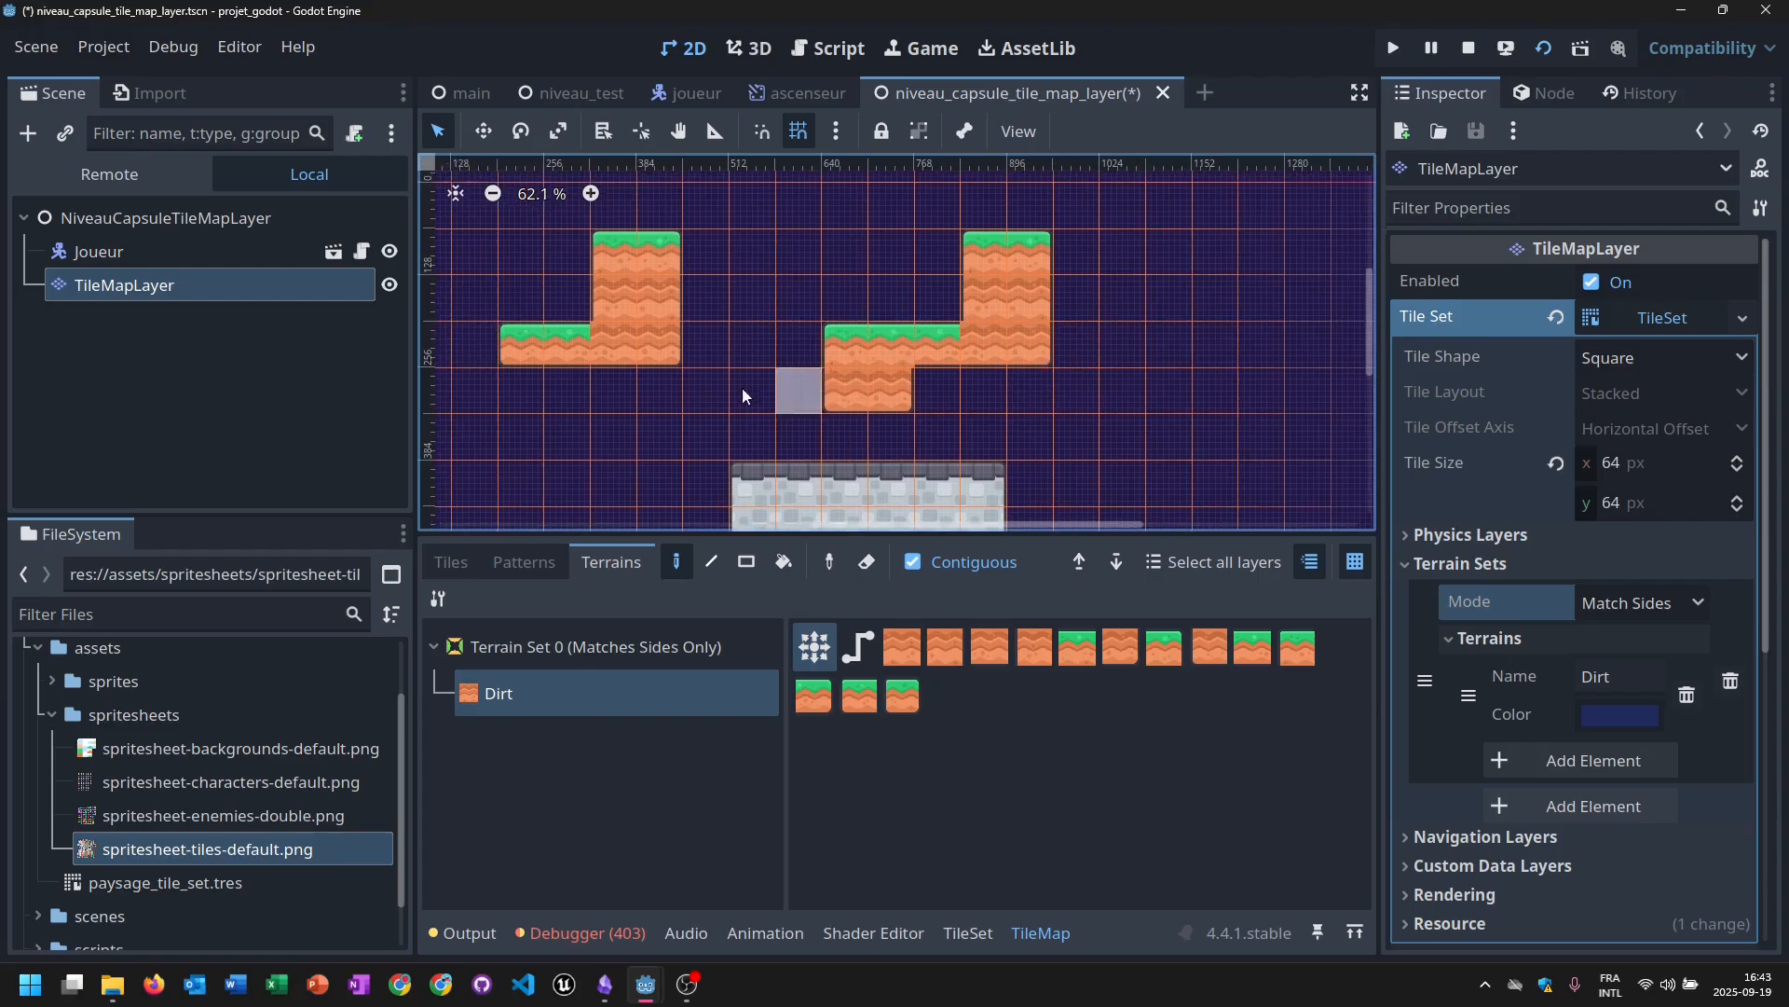
{"action": "scroll", "coordinate": [742, 388], "scroll_direction": "up", "scroll_amount": 1}
{"action": "left_click_drag", "start_coordinate": [848, 305], "coordinate": [800, 304]}
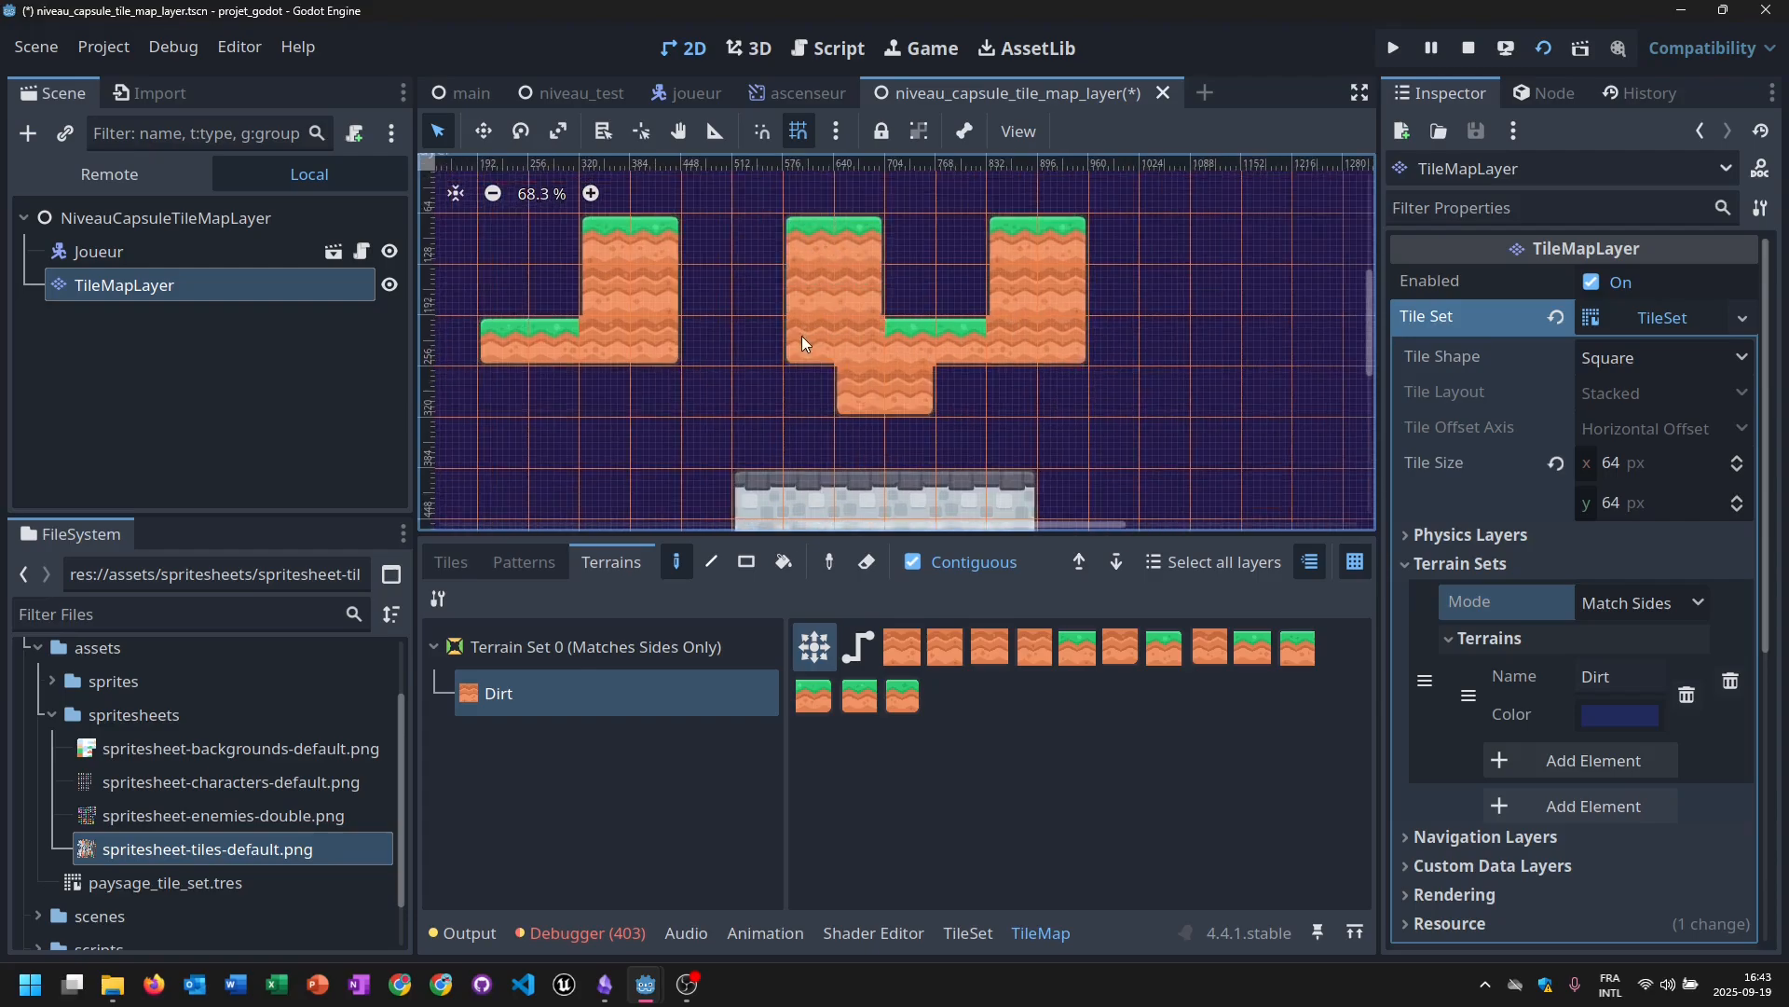
Run the current level scene to test the painted Dirt platforms.
{"action": "scroll", "coordinate": [1021, 379], "scroll_direction": "down", "scroll_amount": 3}
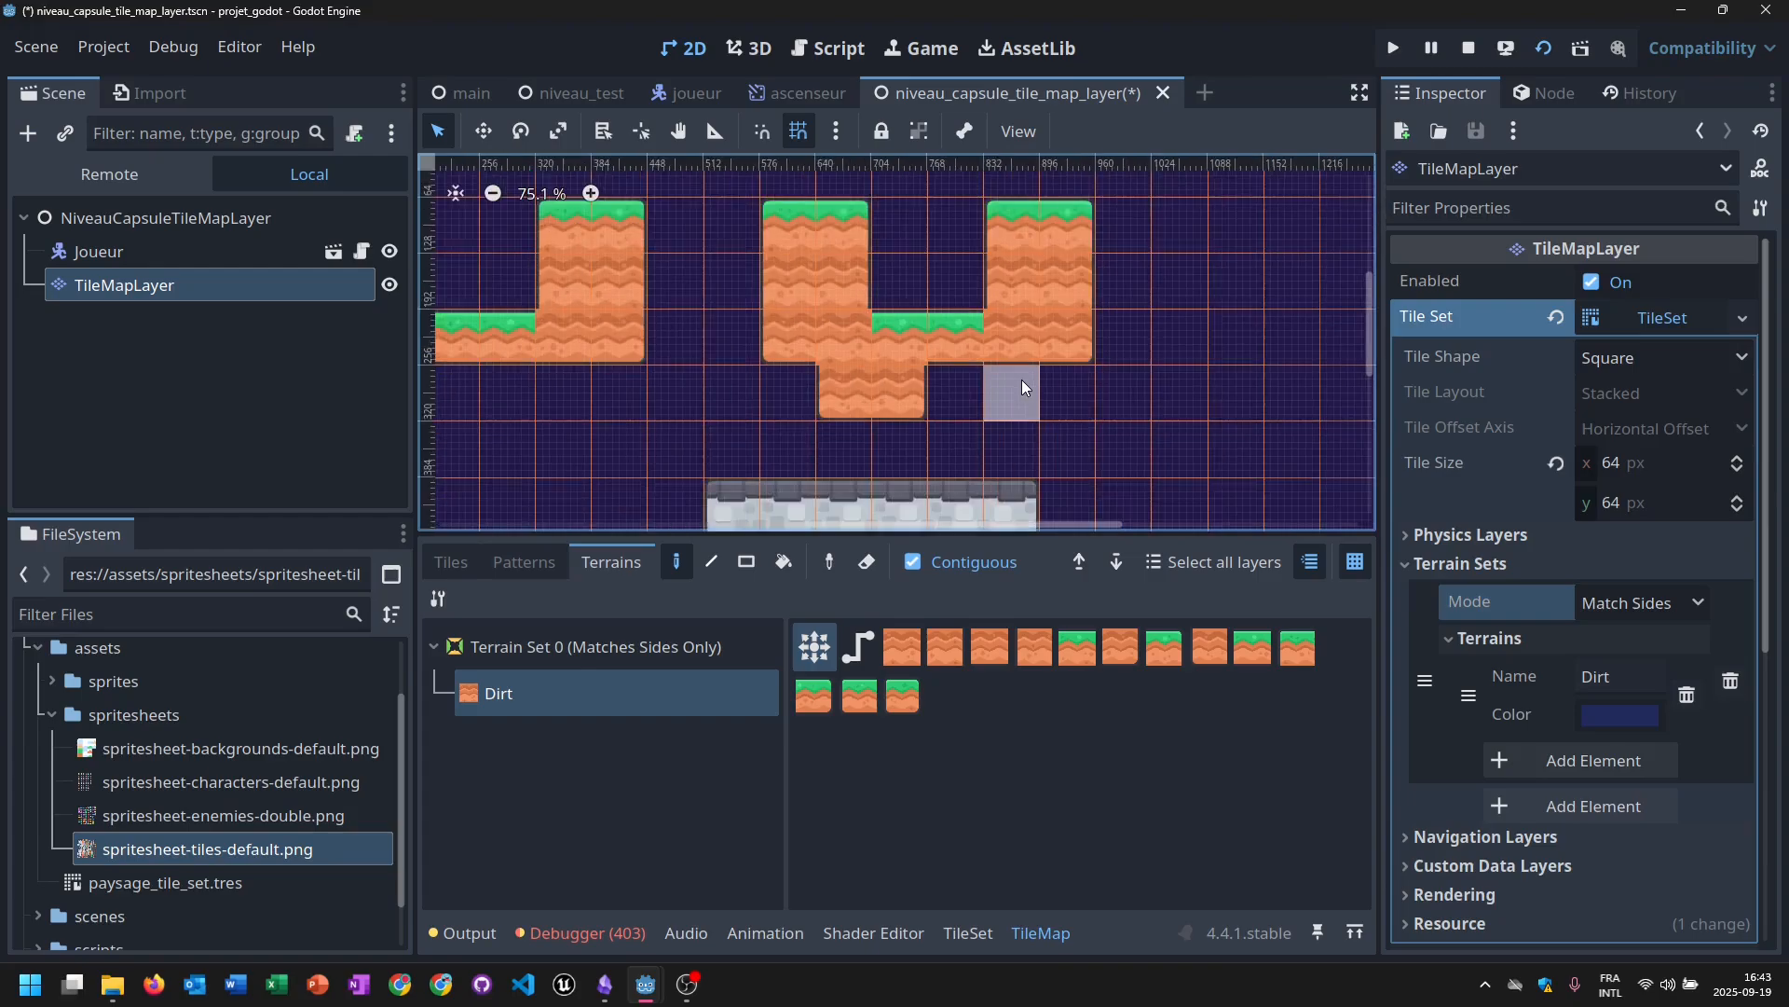
{"action": "middle_click_drag", "start_coordinate": [1021, 378], "coordinate": [954, 293]}
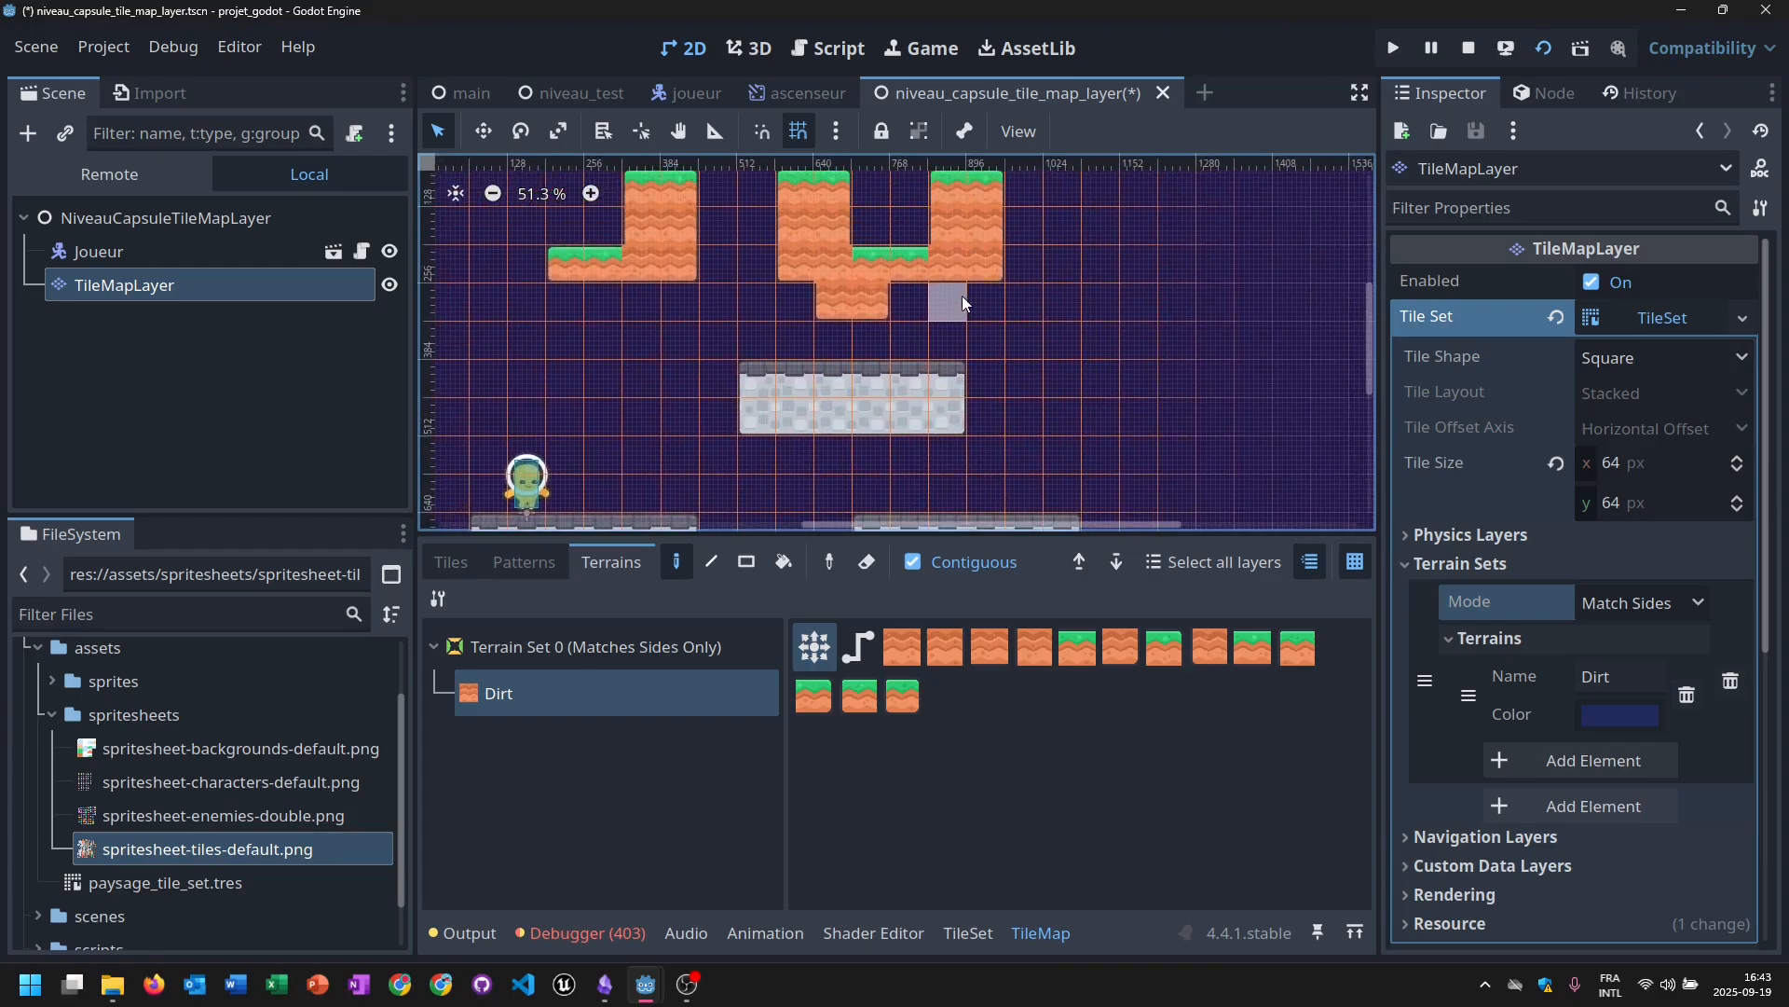
{"action": "left_click", "coordinate": [1393, 47]}
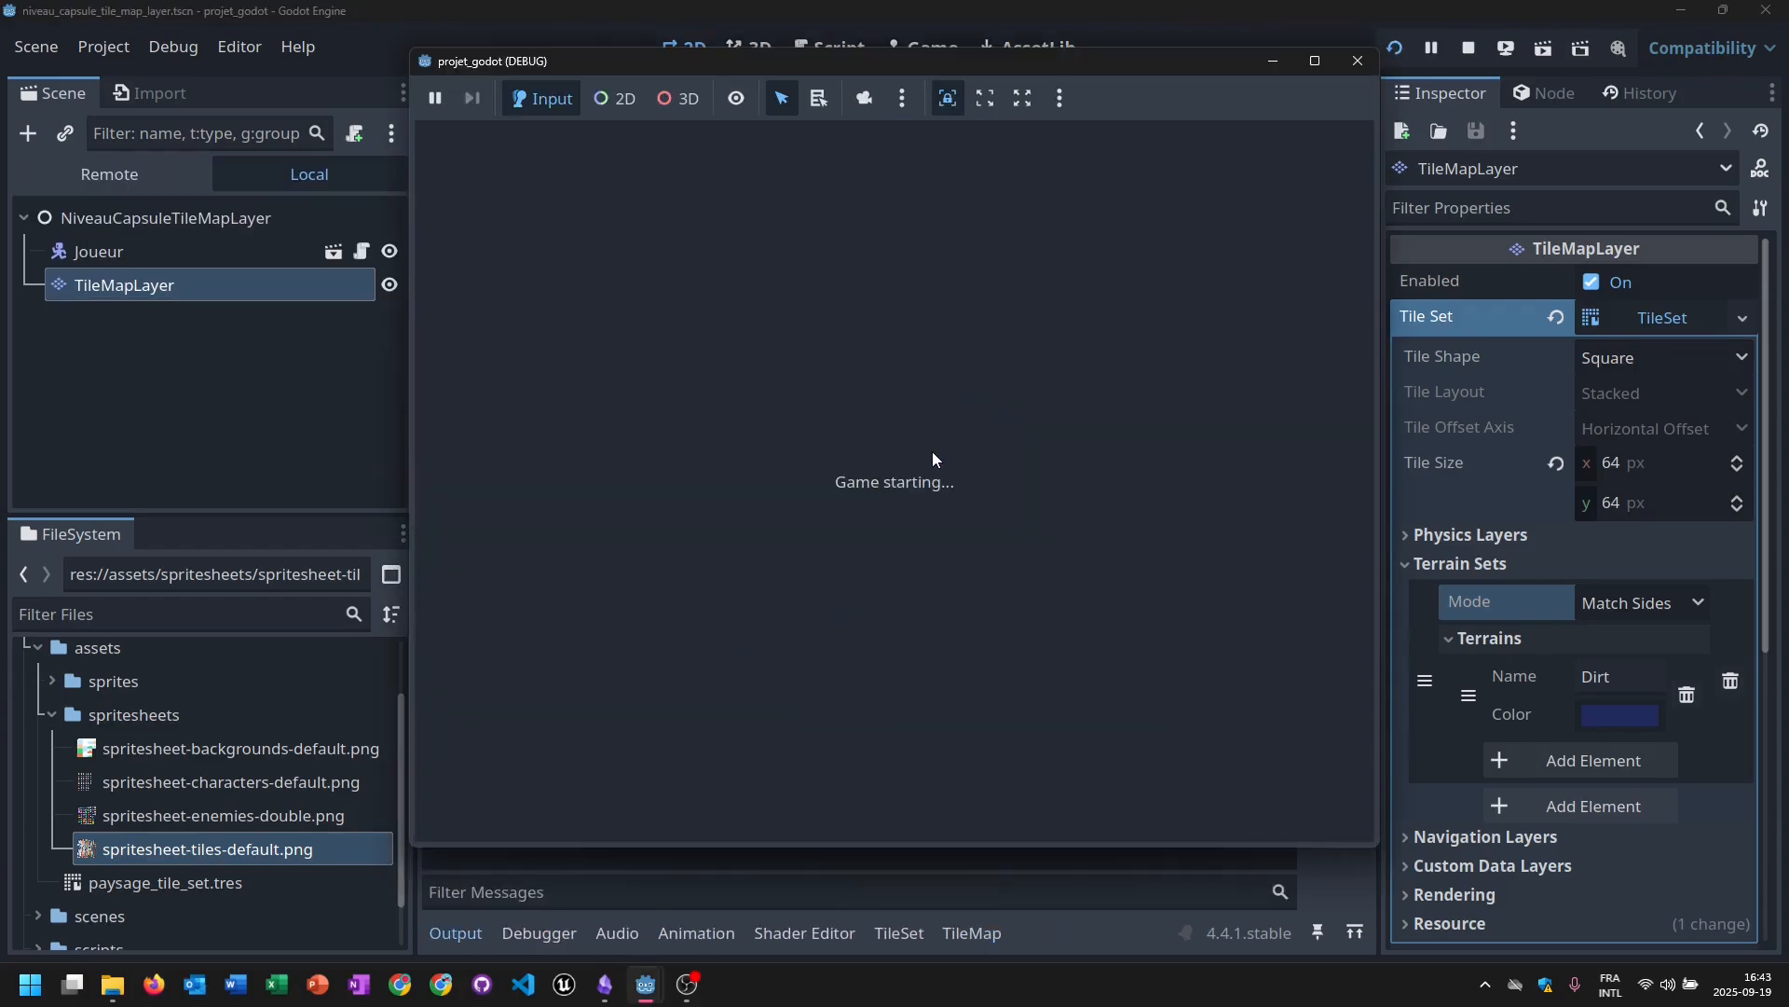
{"action": "left_click", "coordinate": [1357, 61]}
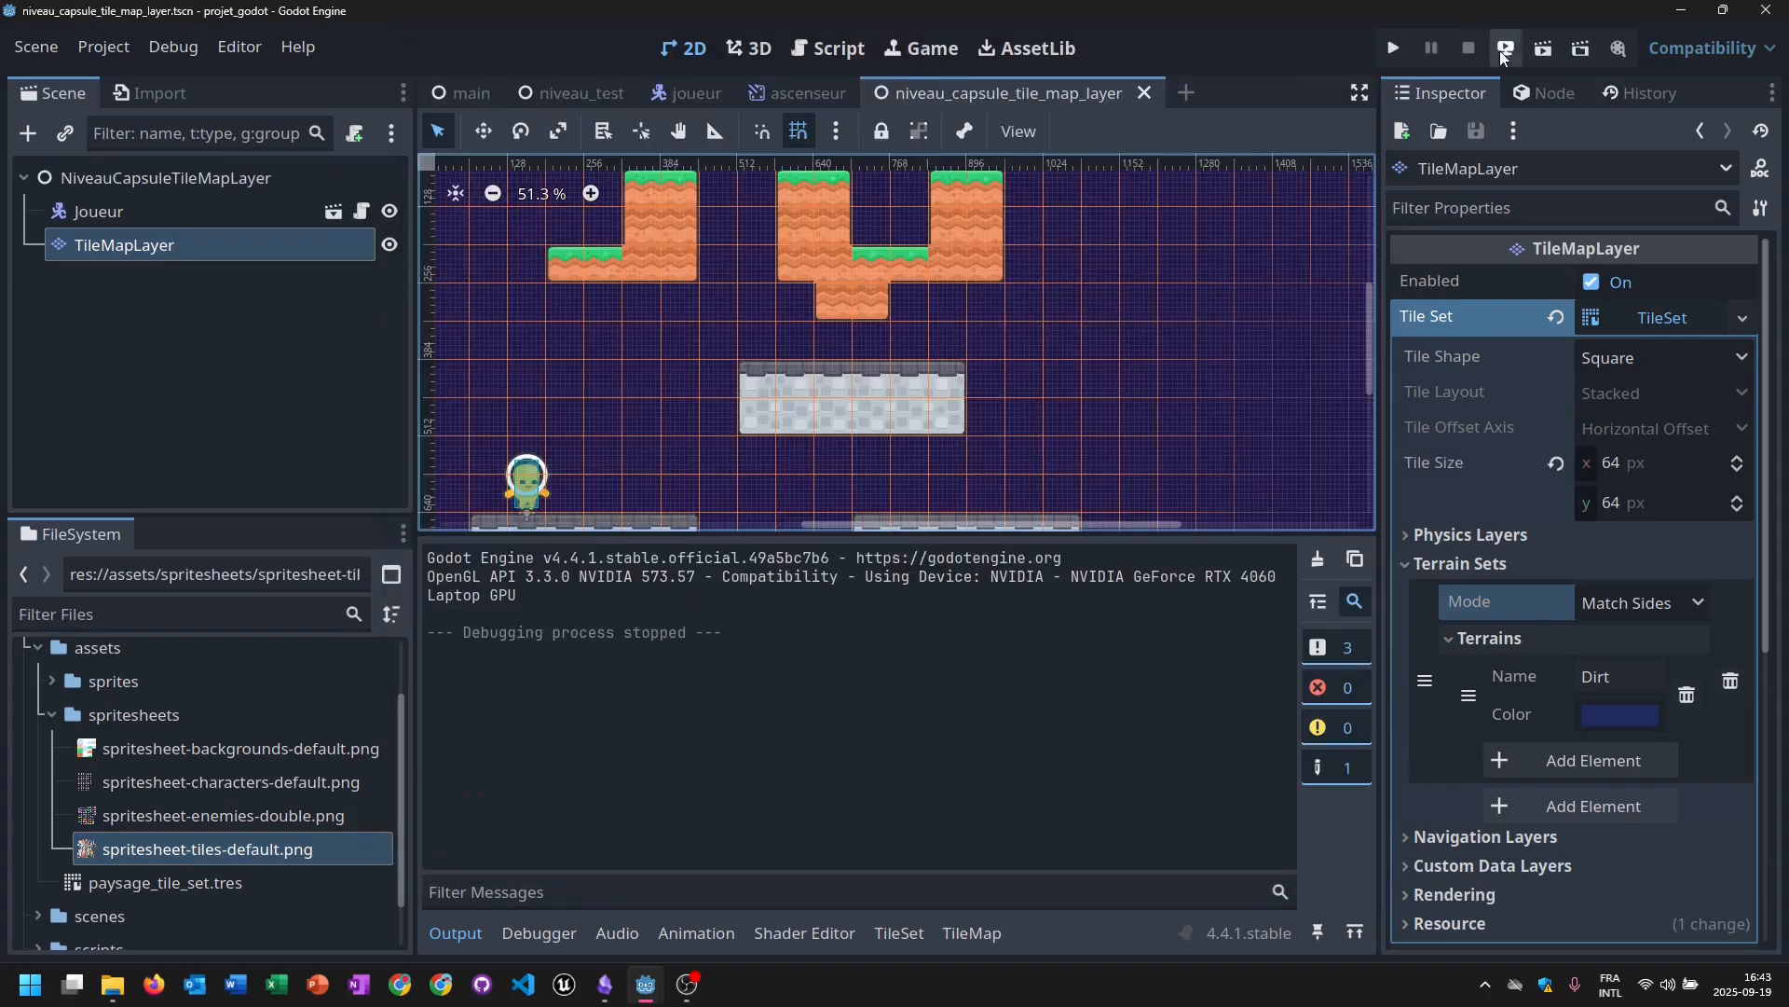
{"action": "left_click", "coordinate": [1545, 53]}
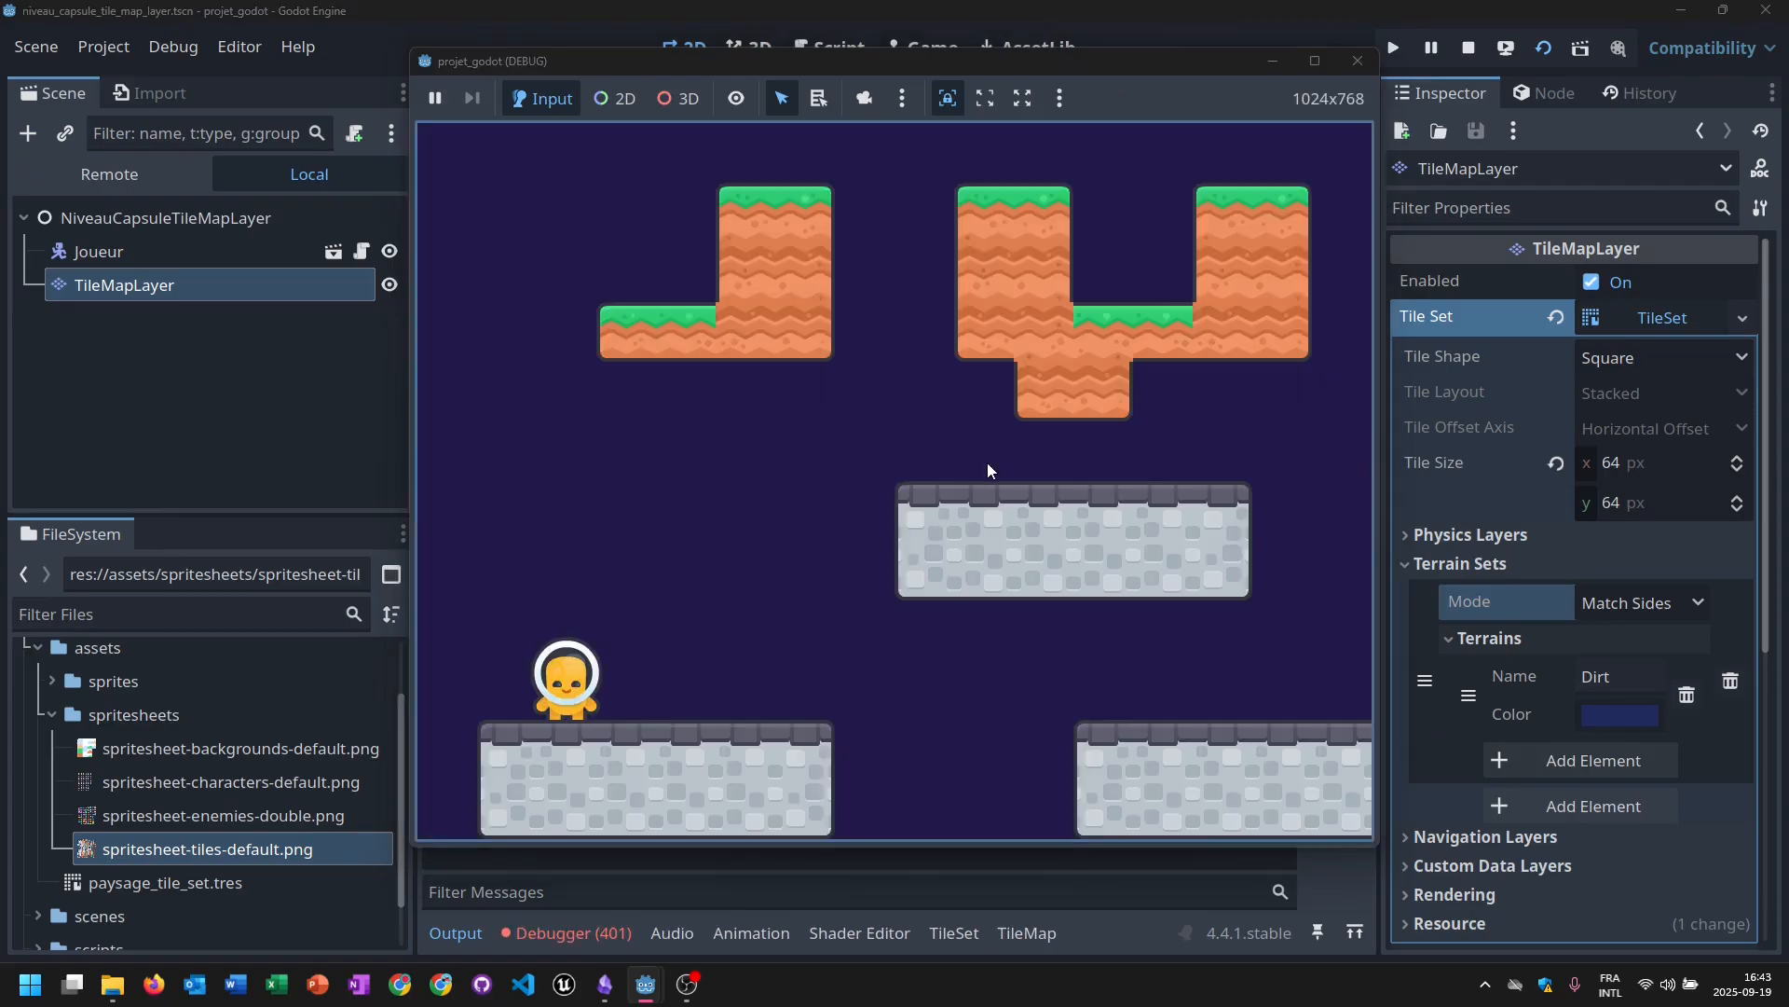
Move and jump the player against the Dirt platforms to check their collisions, and close the running game.
{"action": "key", "text": "Right"}
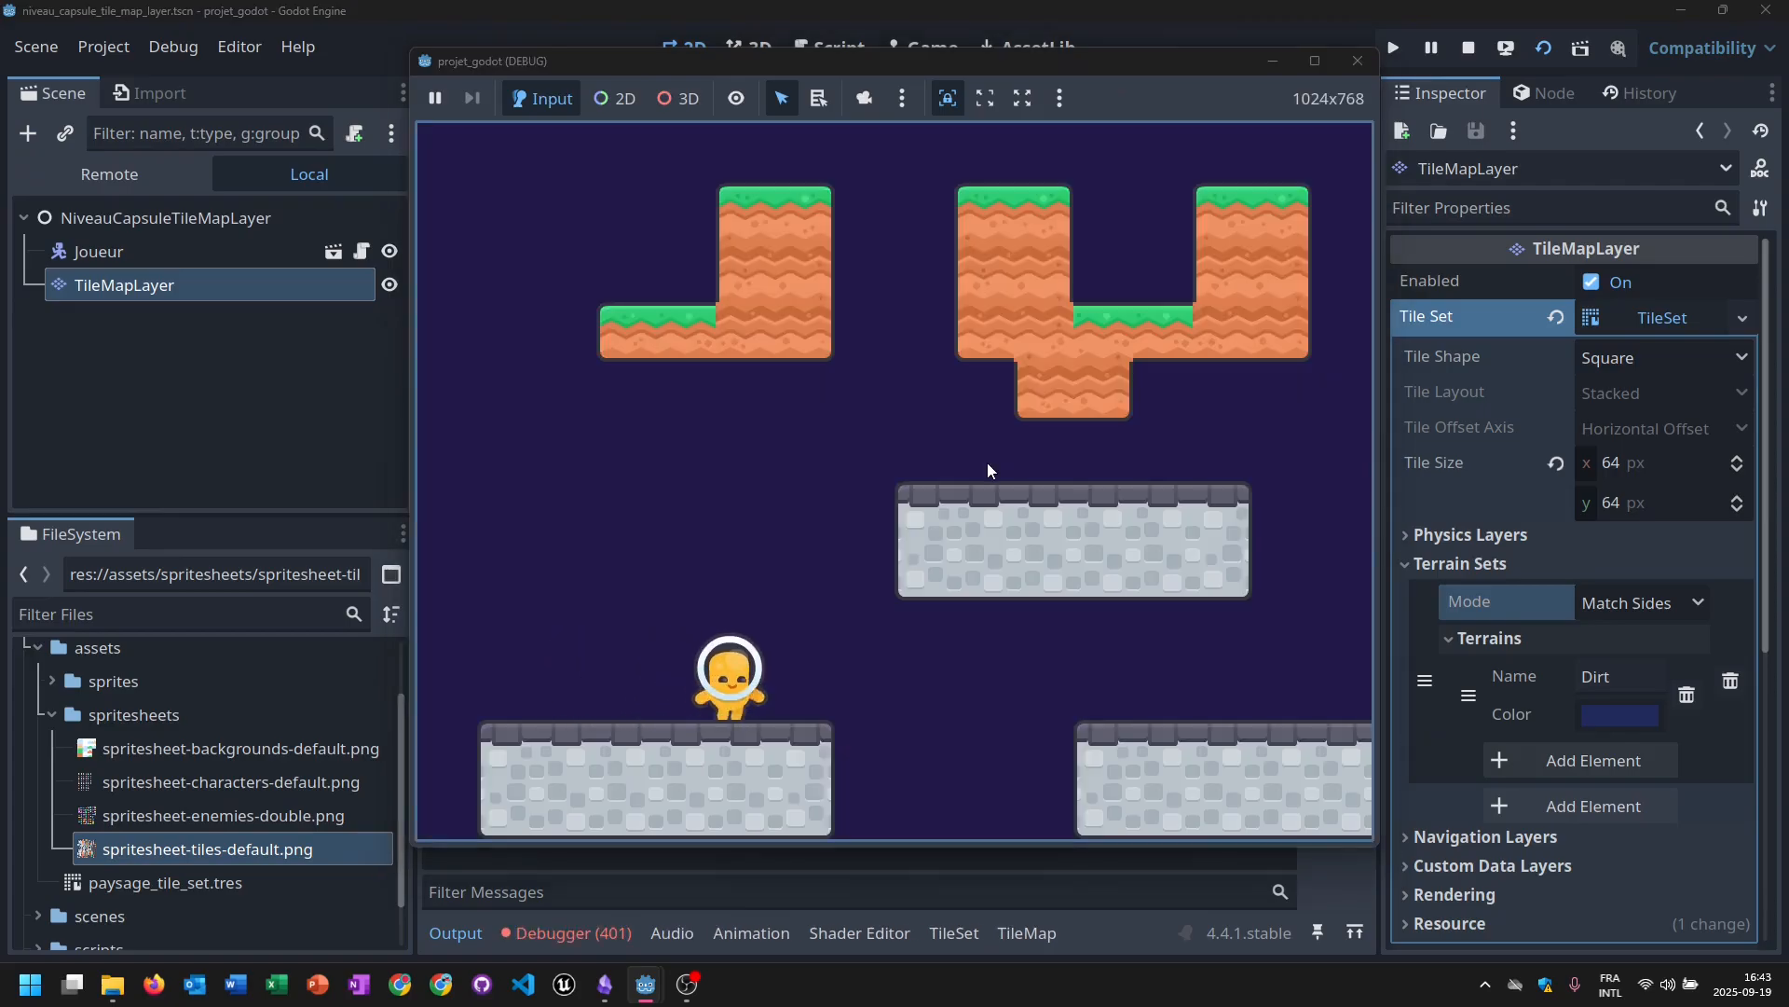
{"action": "key", "text": "space"}
{"action": "key", "text": "space"}
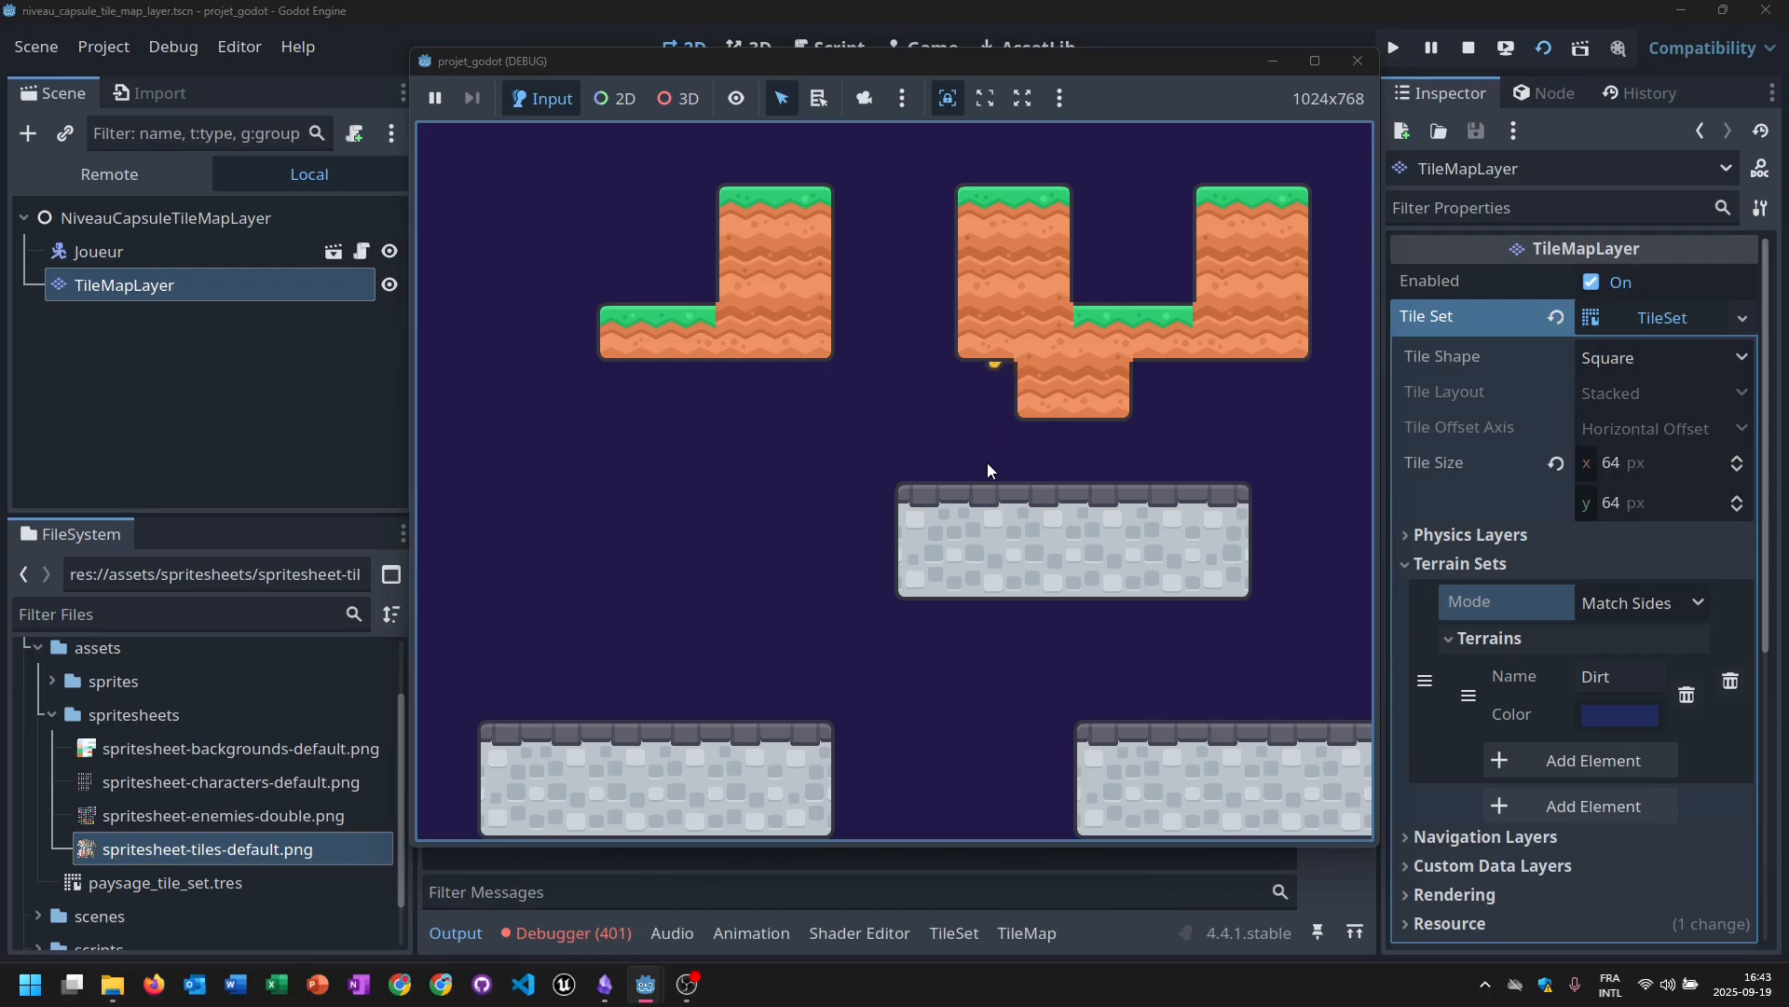
{"action": "key", "text": "Left"}
{"action": "key", "text": "space"}
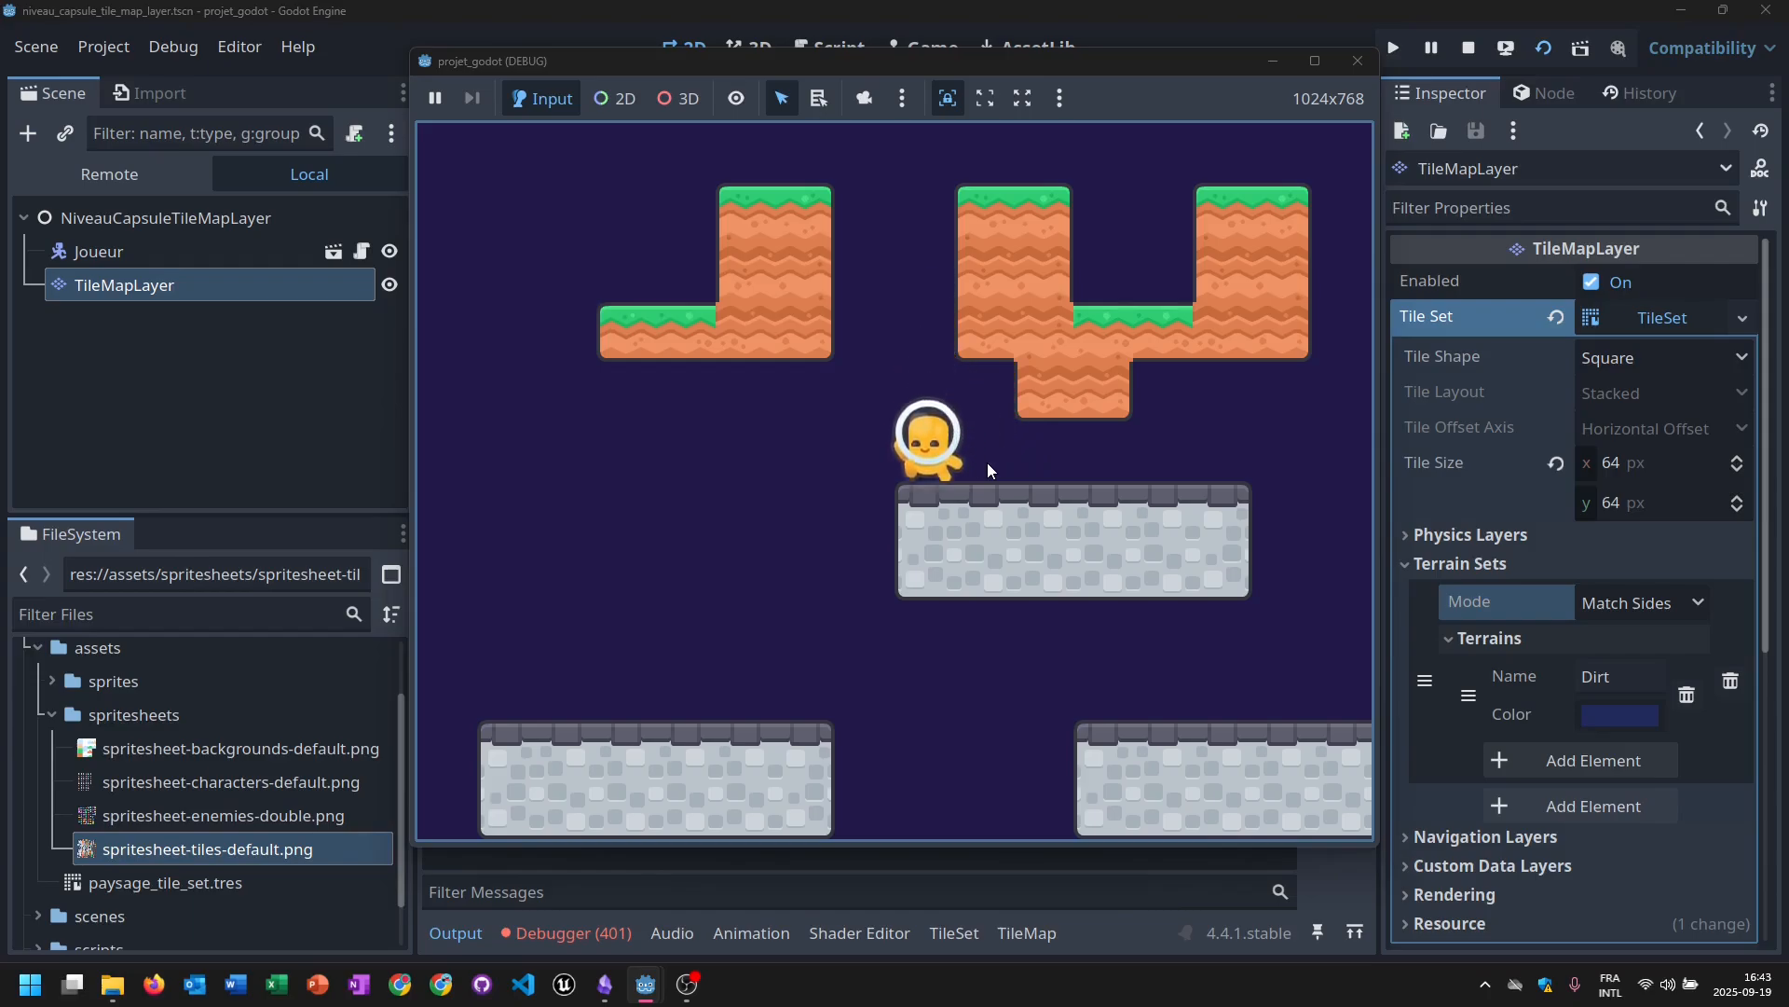
{"action": "key", "text": "space"}
{"action": "key", "text": "Right"}
{"action": "key", "text": "Left"}
{"action": "key", "text": "space"}
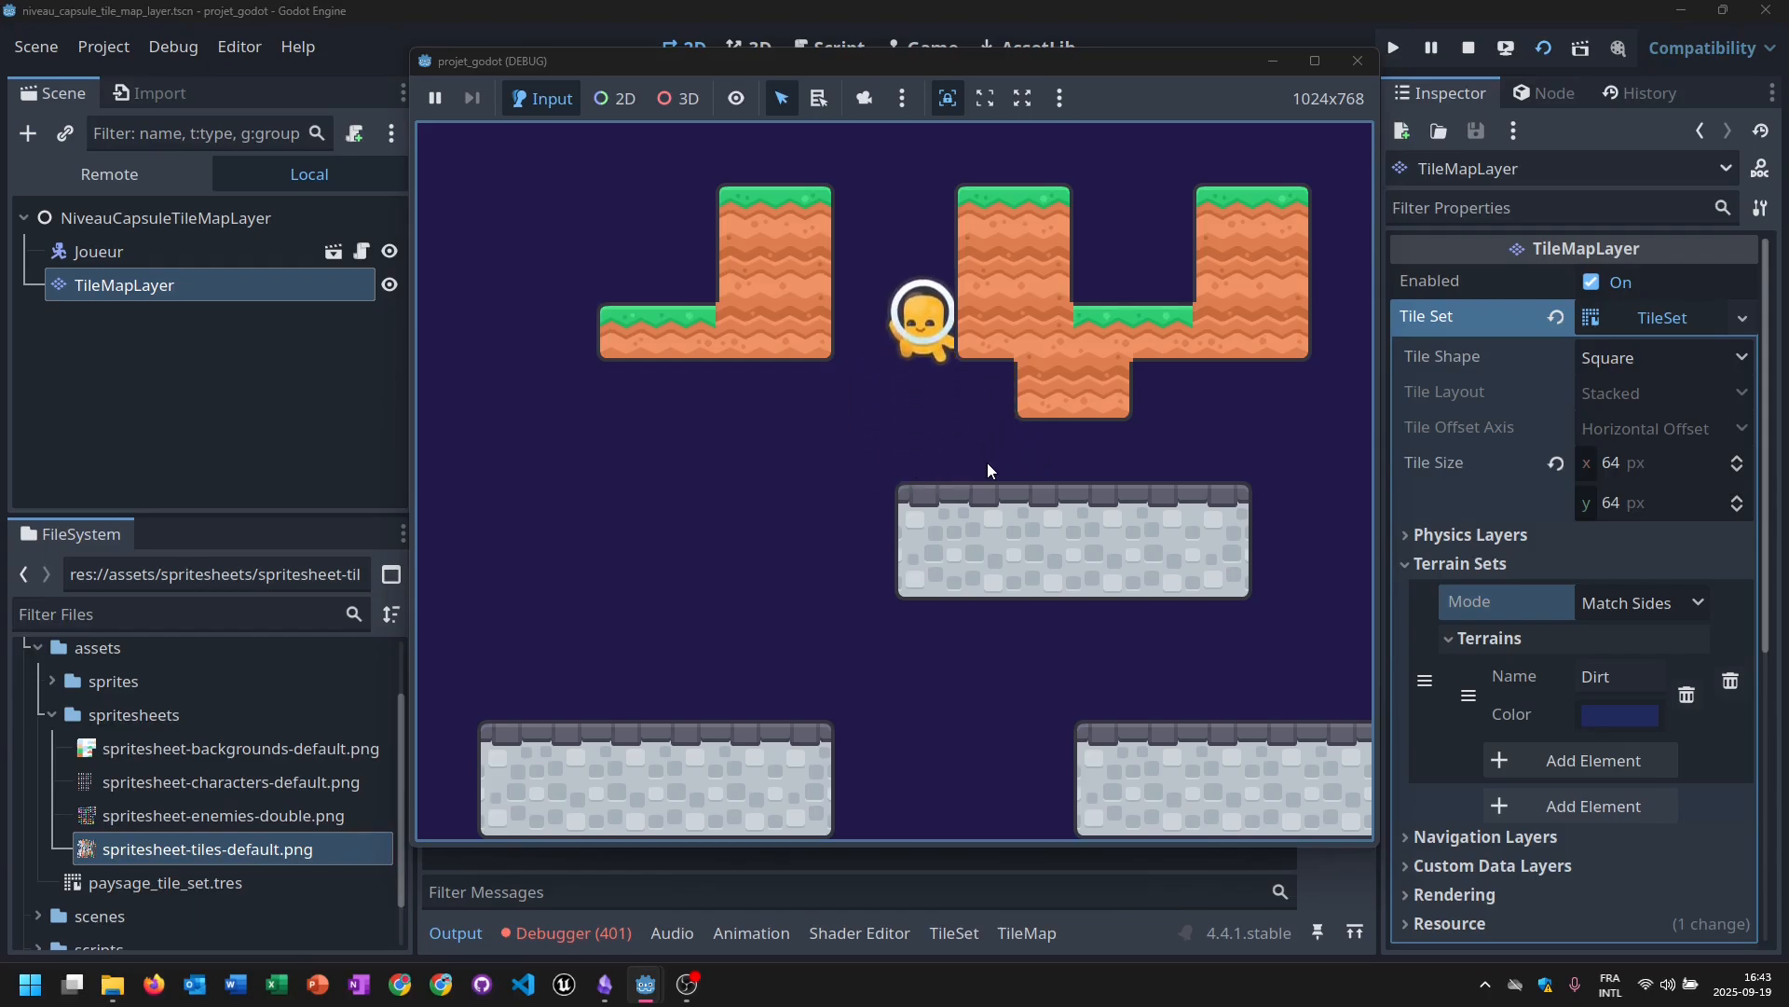
{"action": "left_click", "coordinate": [1357, 61]}
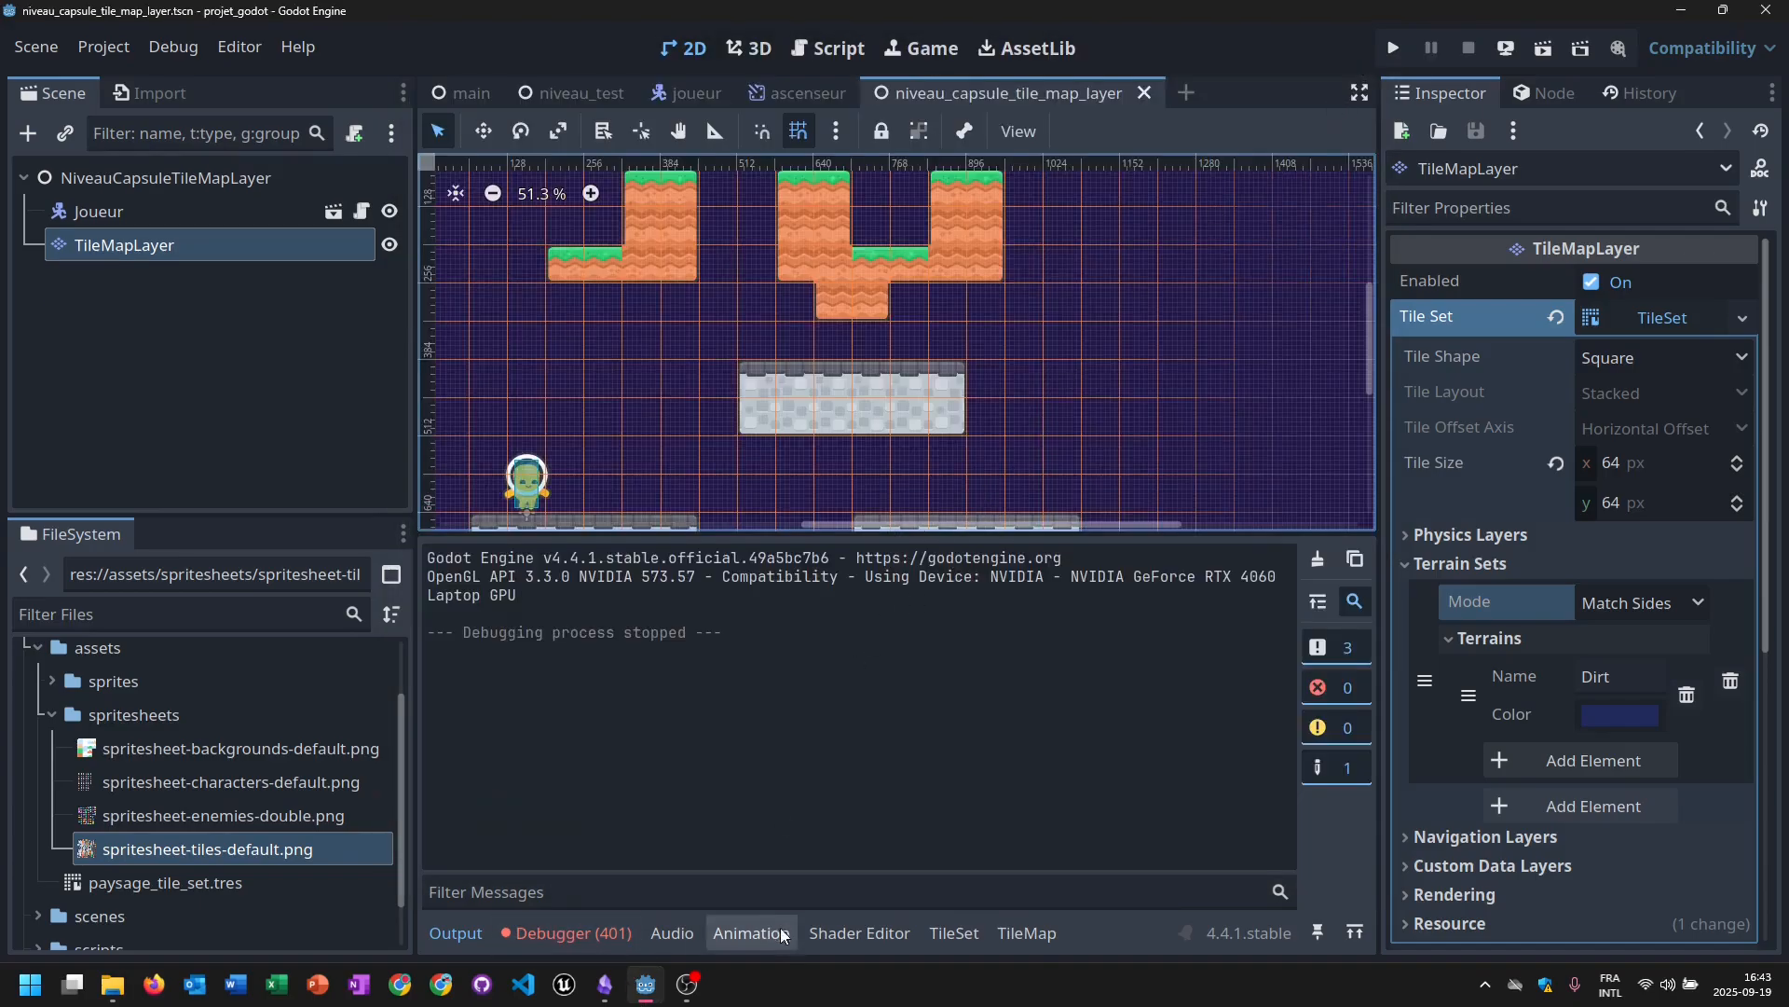
Choose Physics Layer 0 as the TileSet property to paint on the spritesheet's atlas tiles.
{"action": "left_click", "coordinate": [960, 934]}
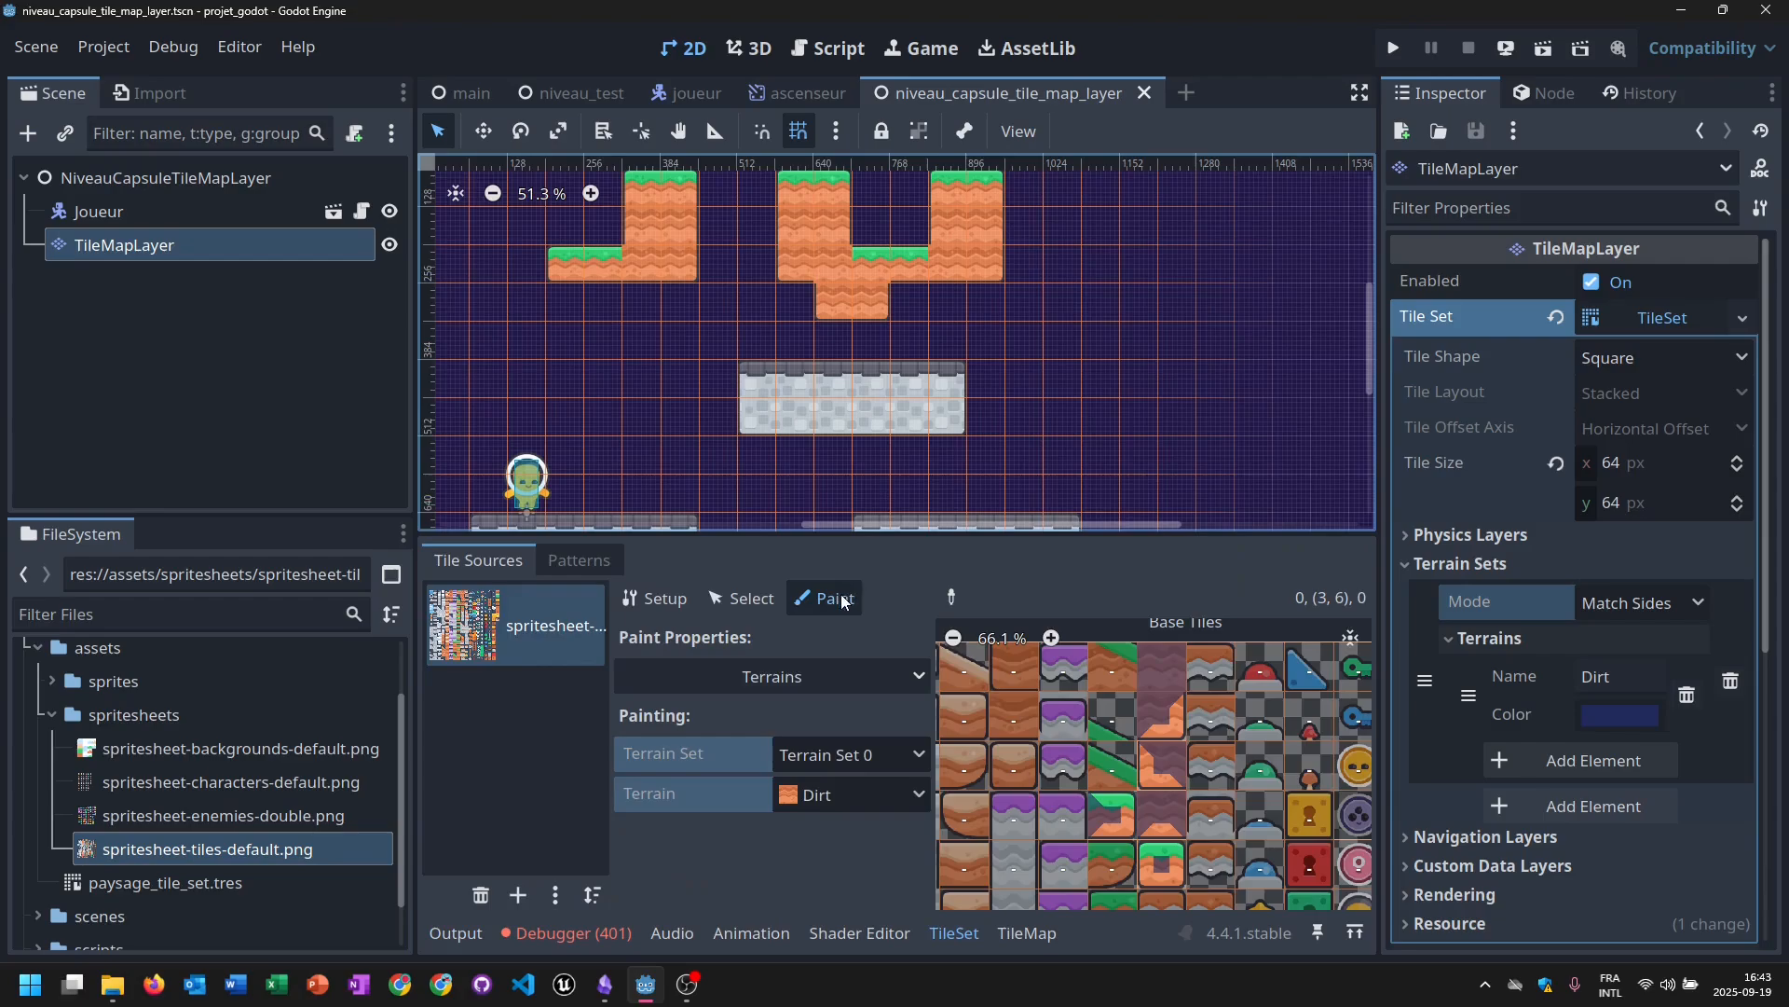
{"action": "left_click", "coordinate": [769, 681]}
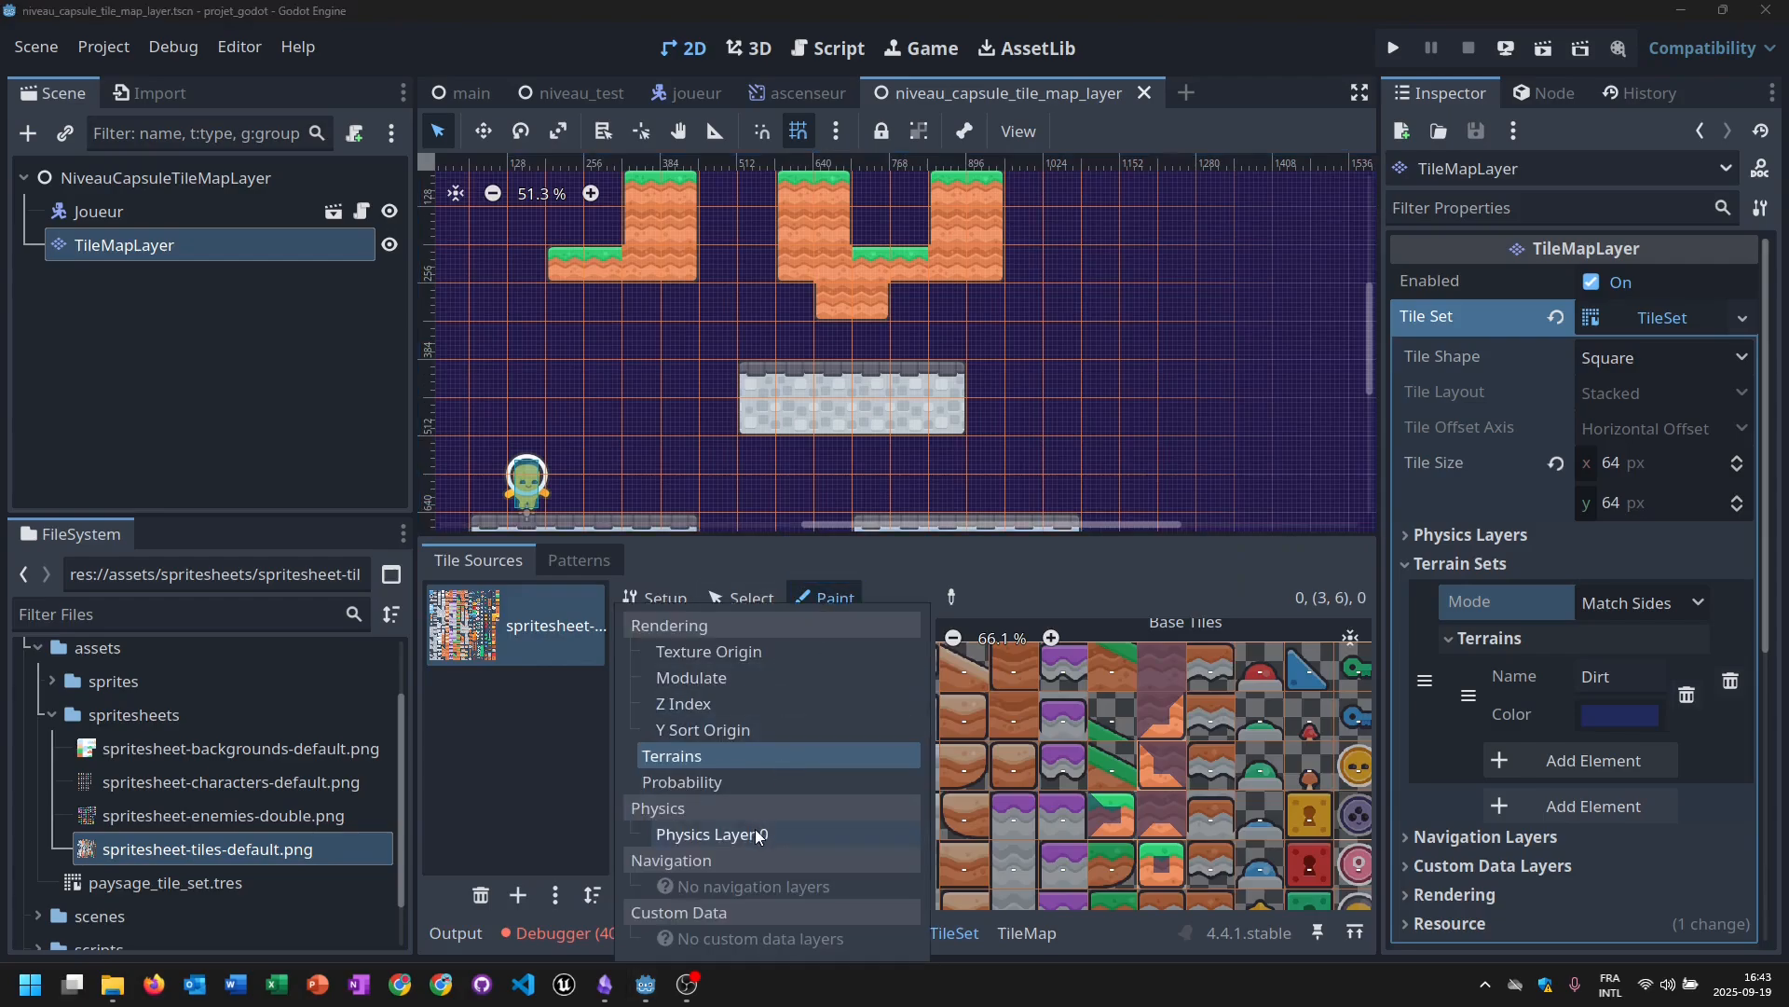
{"action": "left_click", "coordinate": [712, 834]}
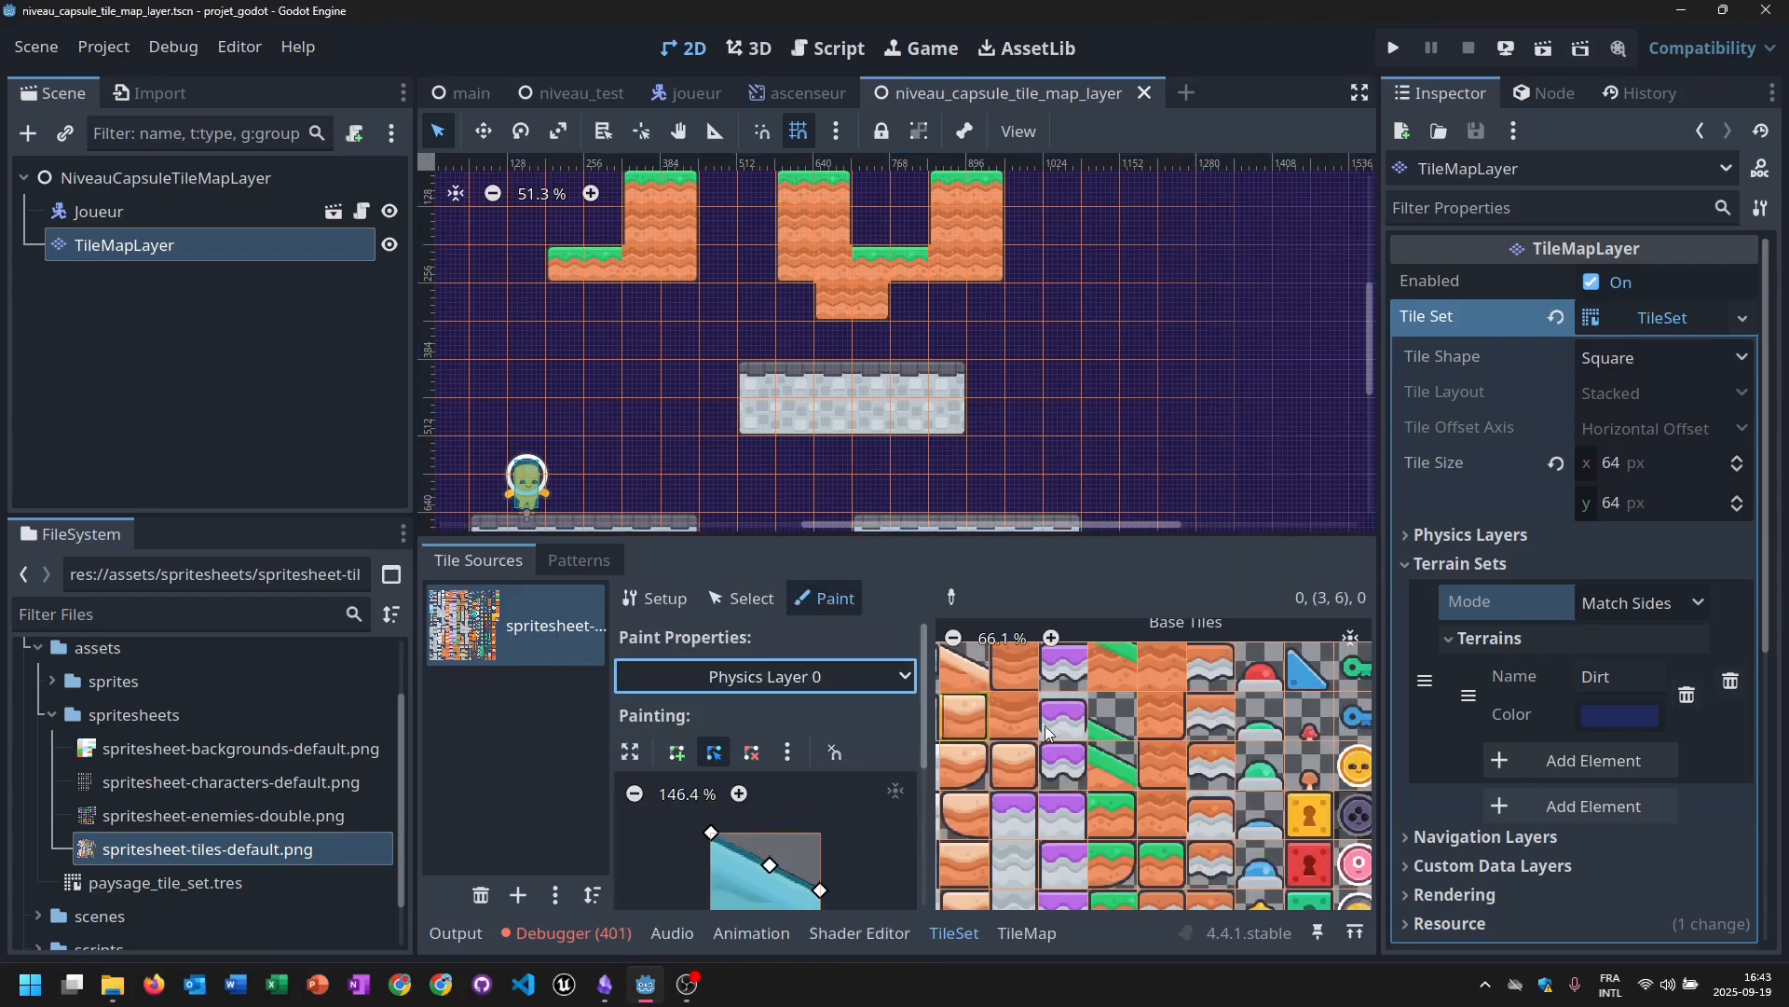
{"action": "middle_click_drag", "start_coordinate": [1106, 762], "coordinate": [1089, 730]}
{"action": "scroll", "coordinate": [1088, 730], "scroll_direction": "up", "scroll_amount": 1}
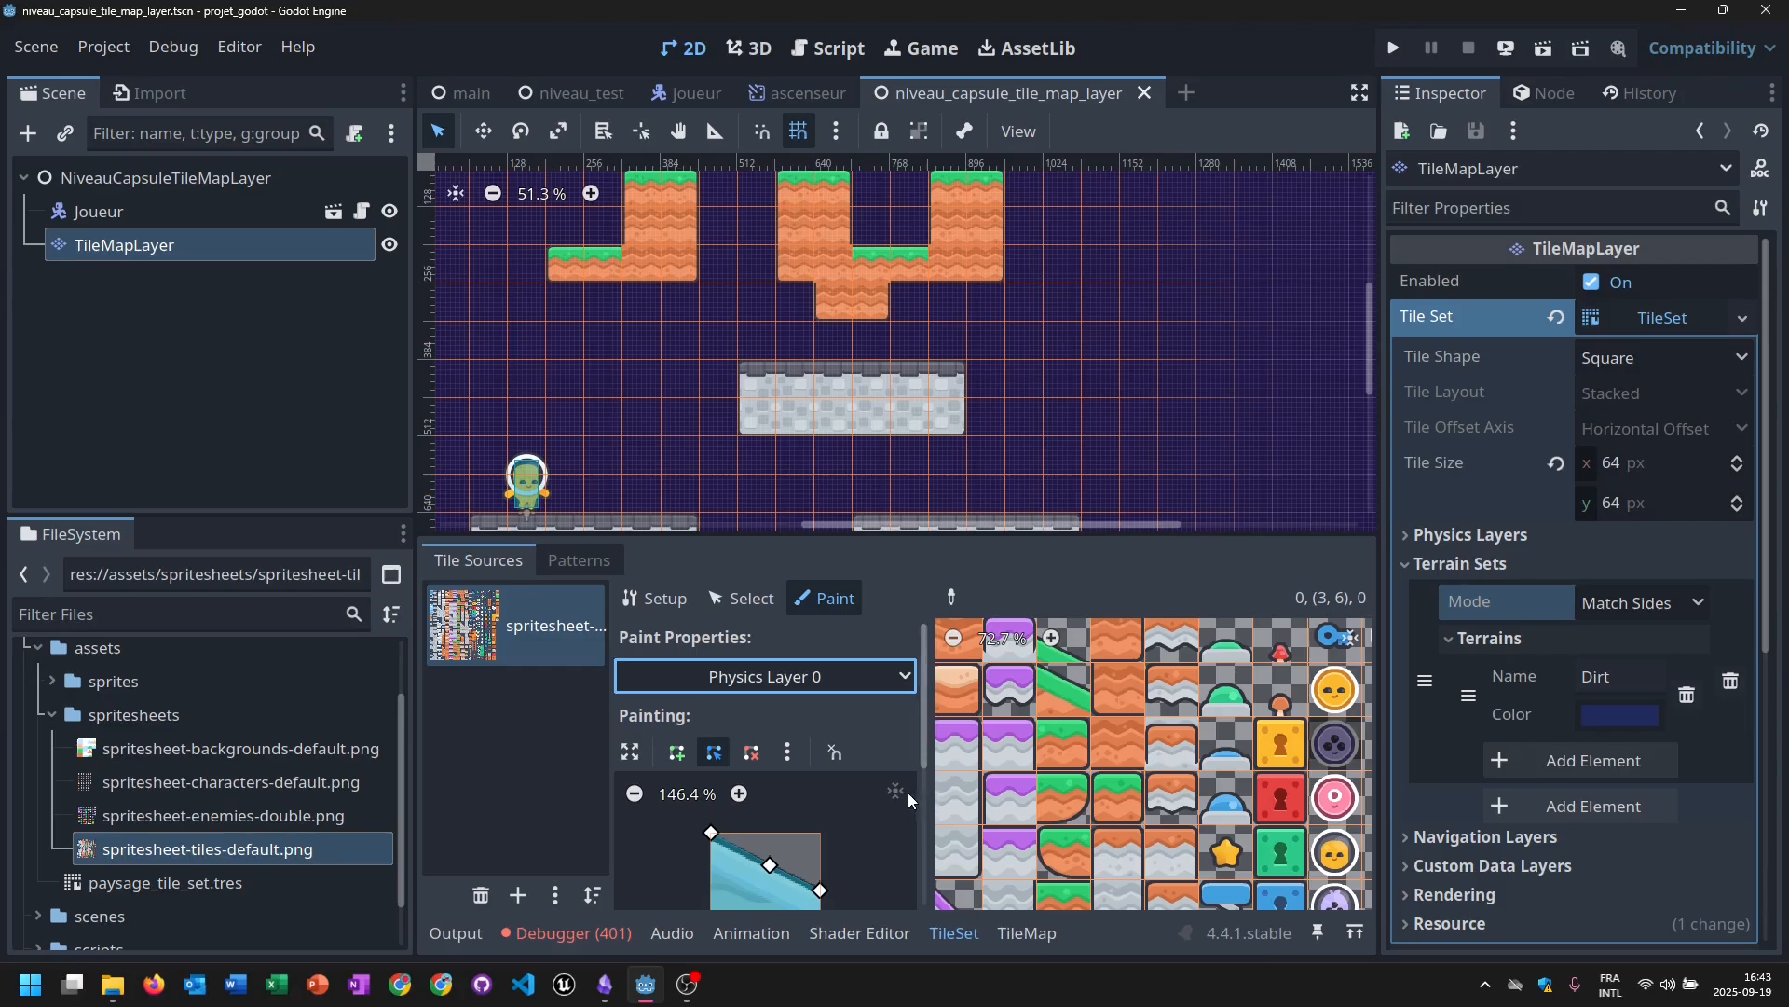
Reshape the sloped collision polygon into a full-tile square and paint it on a plain dirt tile in the atlas.
{"action": "left_click", "coordinate": [1119, 690]}
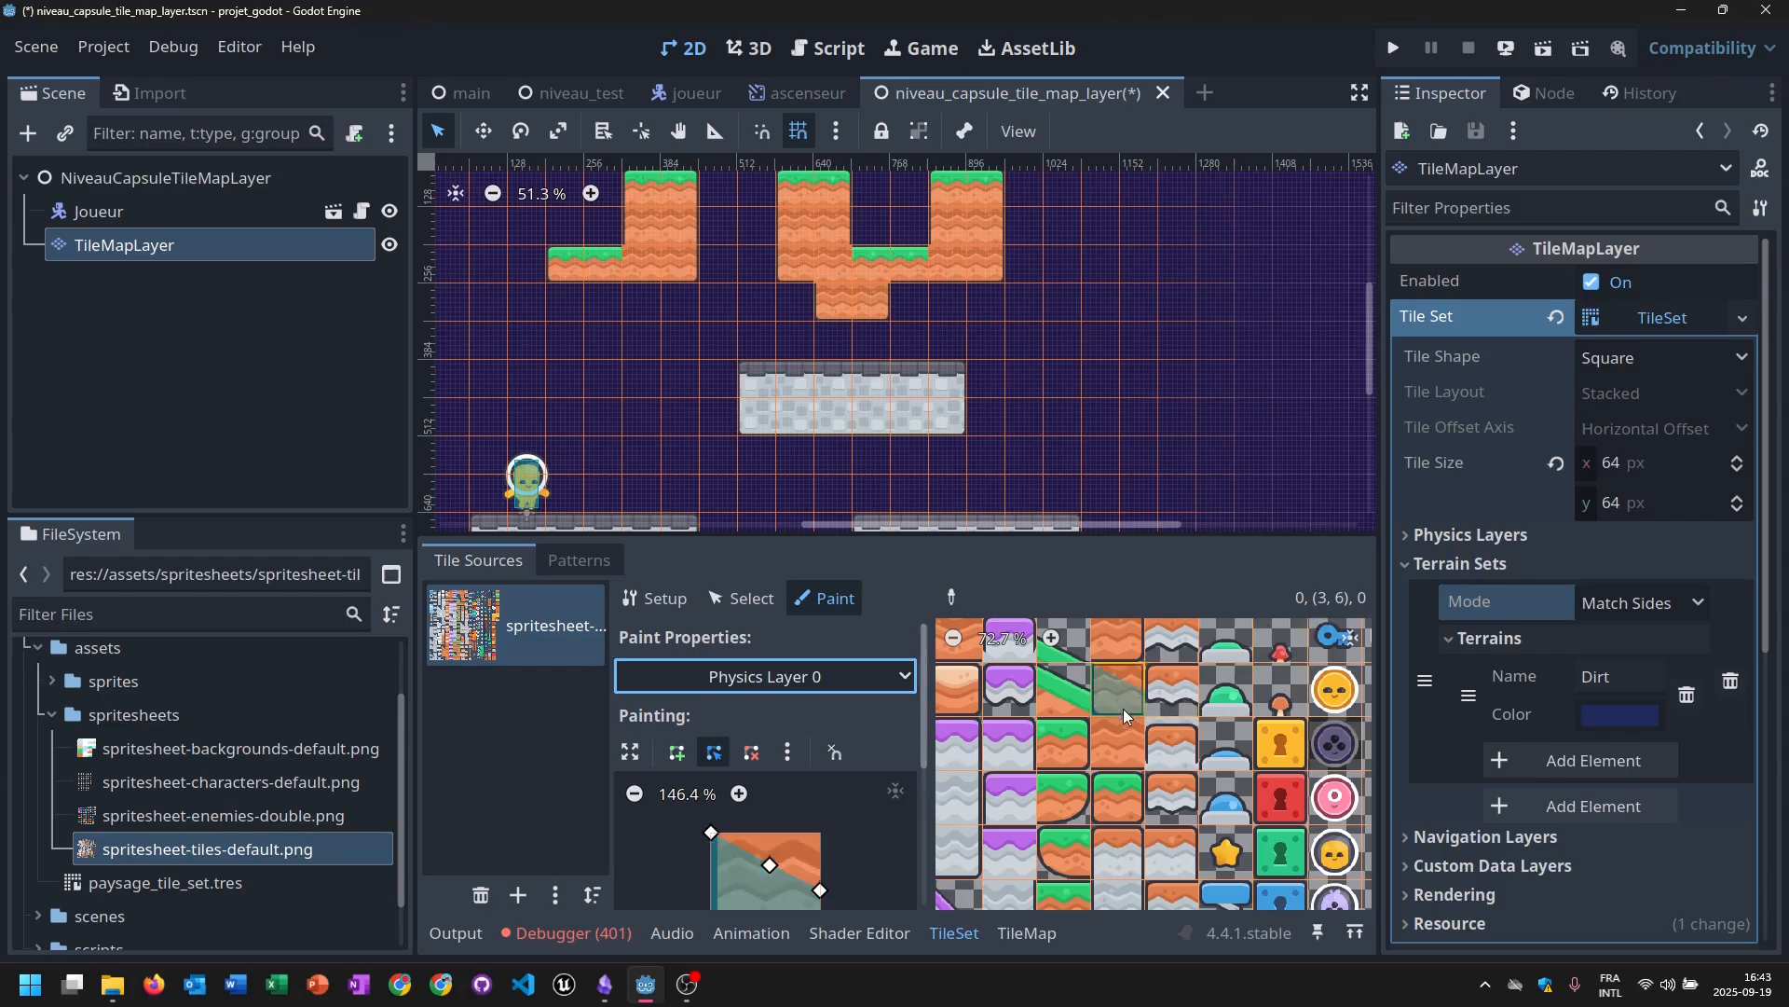
{"action": "left_click", "coordinate": [773, 865]}
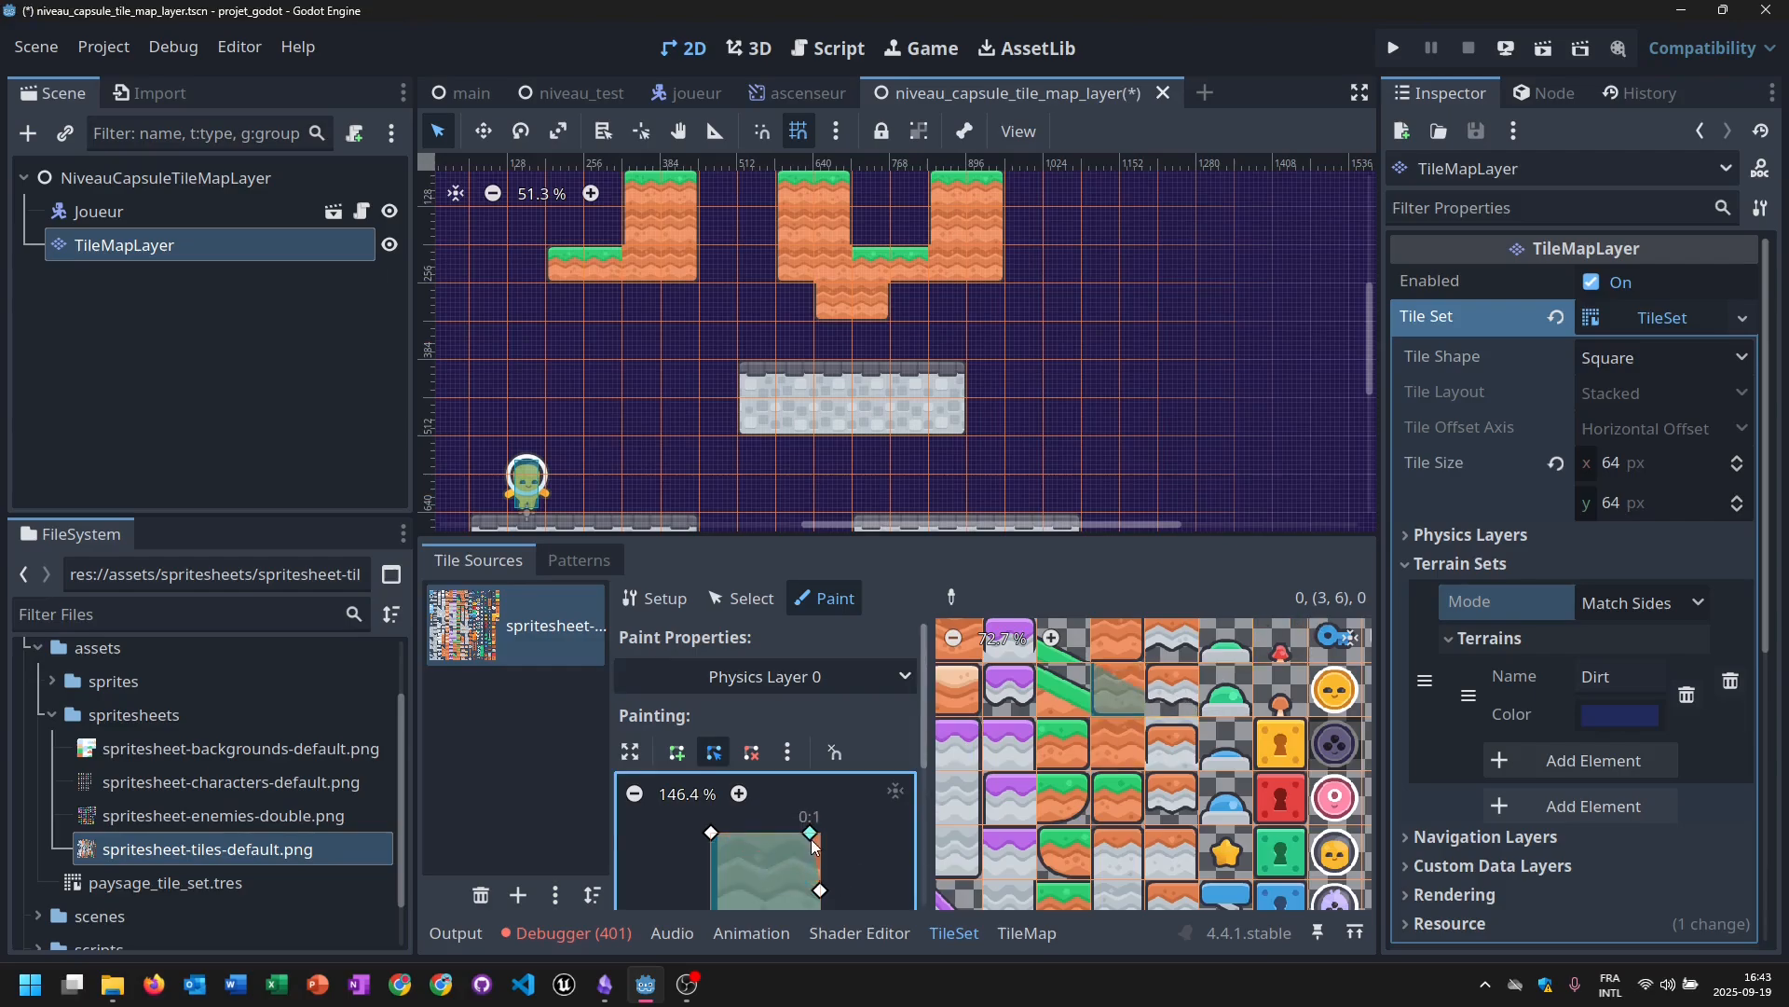
{"action": "middle_click_drag", "start_coordinate": [853, 866], "coordinate": [841, 824]}
{"action": "scroll", "coordinate": [1115, 727], "scroll_direction": "down", "scroll_amount": 2}
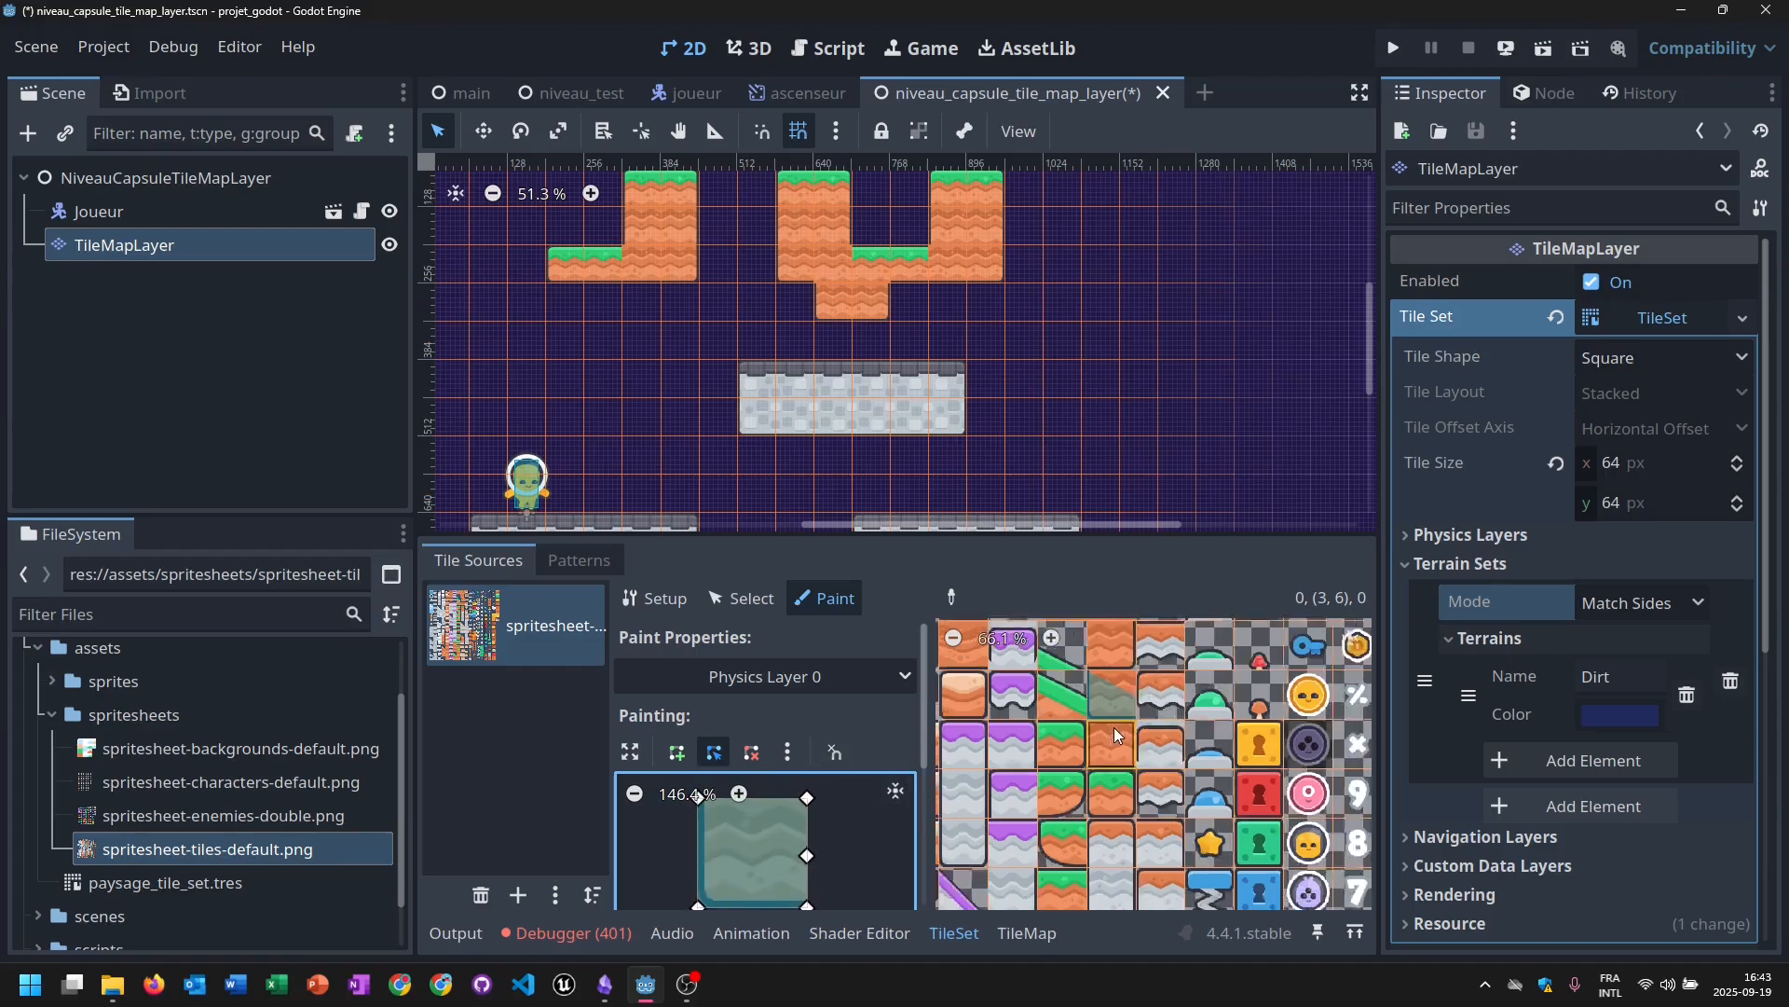
Paint the full-tile collision on the neighbouring dirt tile and the group of grass-topped tiles below it in the atlas.
{"action": "left_click", "coordinate": [1110, 656]}
{"action": "scroll", "coordinate": [1116, 695], "scroll_direction": "down", "scroll_amount": 1}
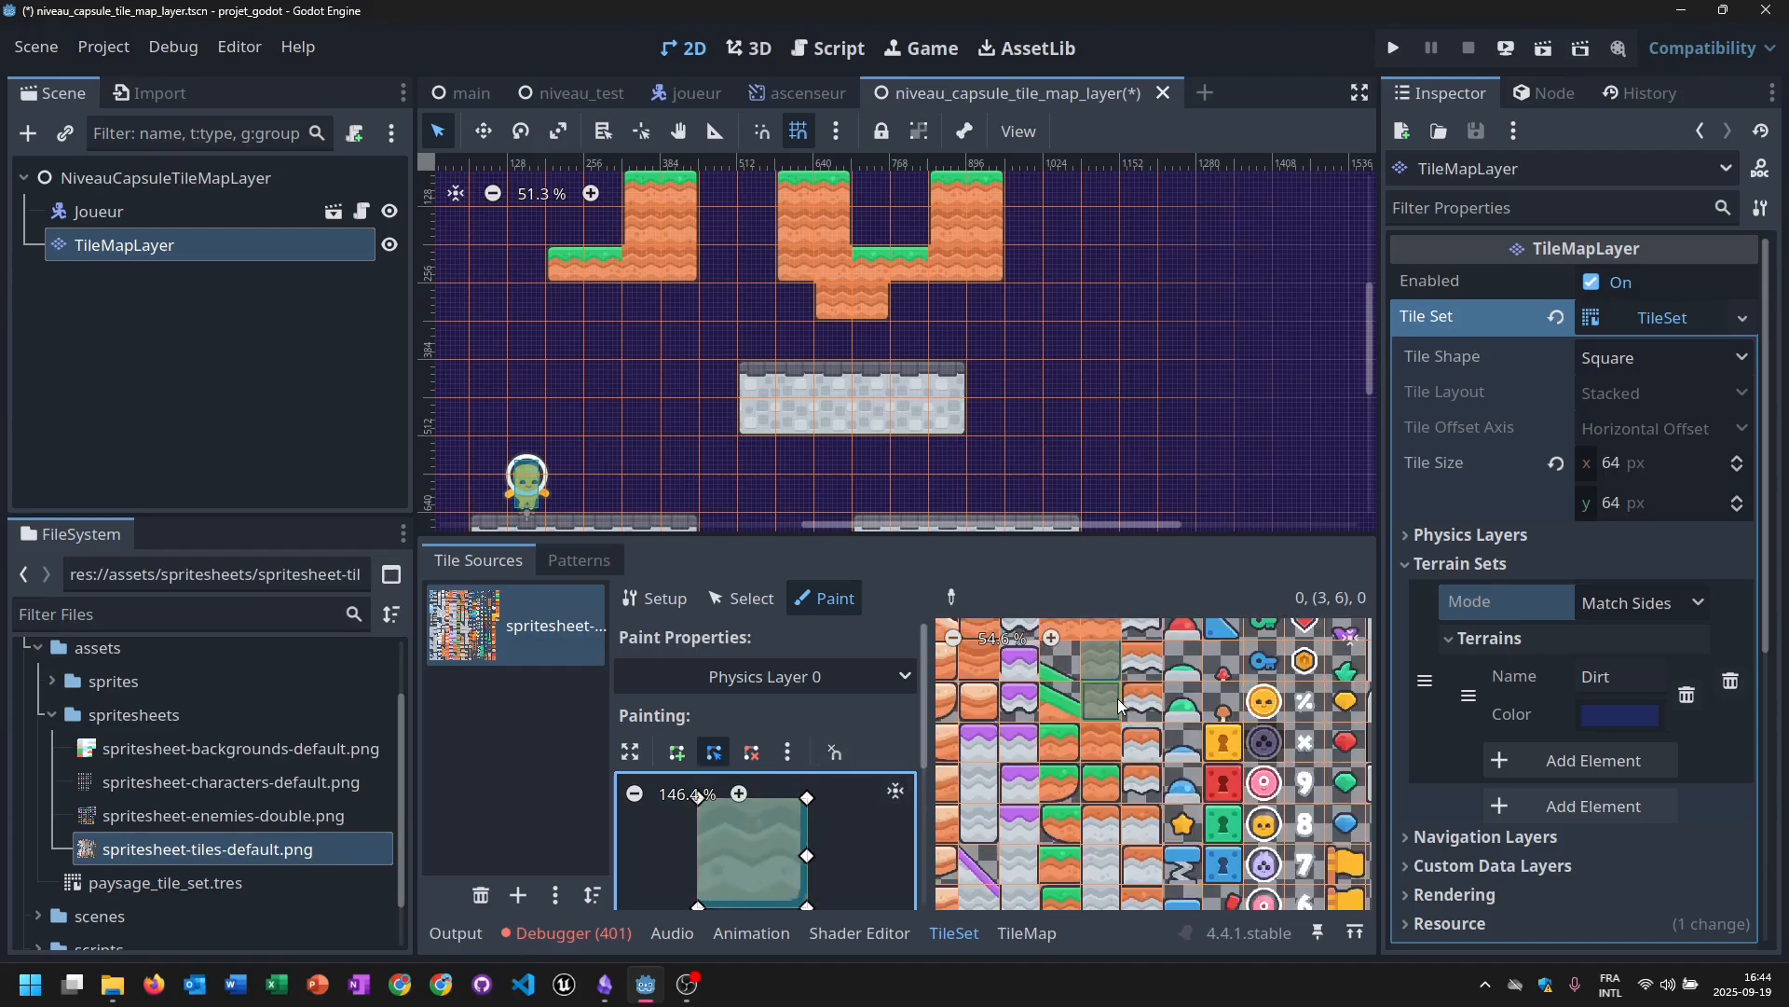
{"action": "left_click", "coordinate": [1105, 790]}
{"action": "left_click", "coordinate": [1061, 785]}
{"action": "left_click", "coordinate": [1055, 751]}
{"action": "left_click", "coordinate": [1088, 753]}
{"action": "scroll", "coordinate": [1083, 822], "scroll_direction": "up", "scroll_amount": 1}
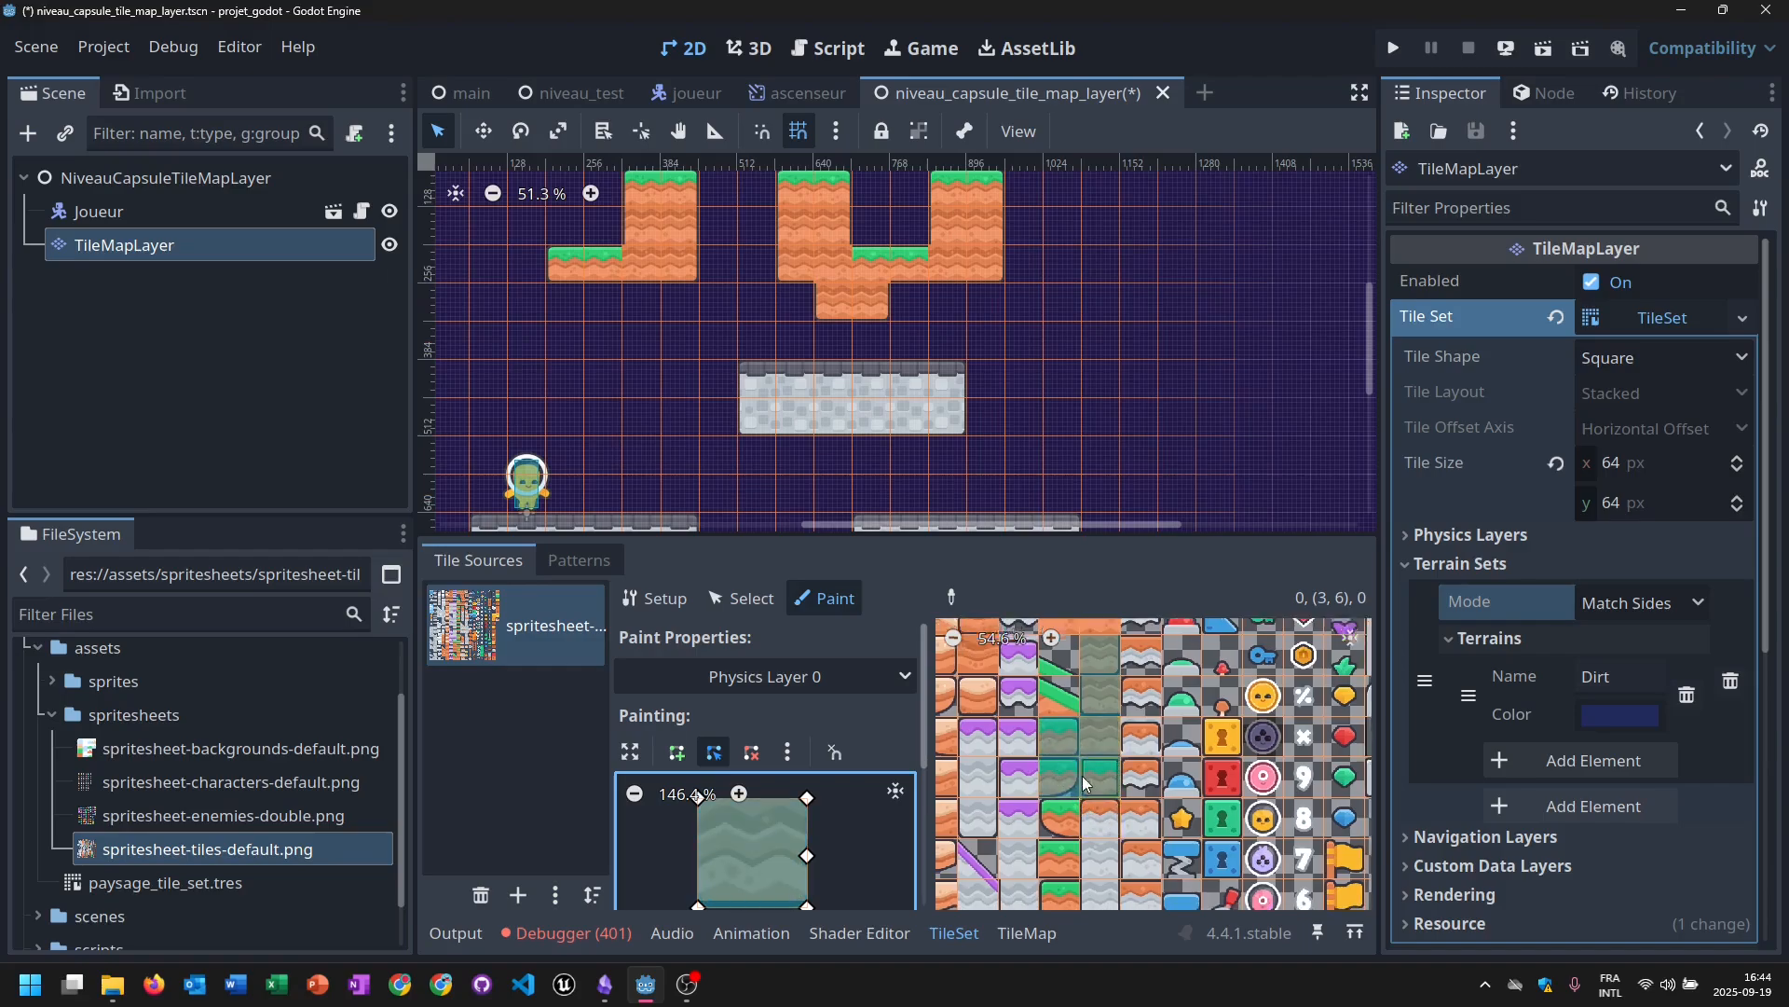
Paint the full-tile collision down the remaining column of grass and dirt tiles to the atlas's lower edge.
{"action": "middle_click_drag", "start_coordinate": [1083, 822], "coordinate": [1081, 686]}
{"action": "left_click", "coordinate": [1074, 691]}
{"action": "left_click_drag", "start_coordinate": [1060, 700], "coordinate": [1072, 823]}
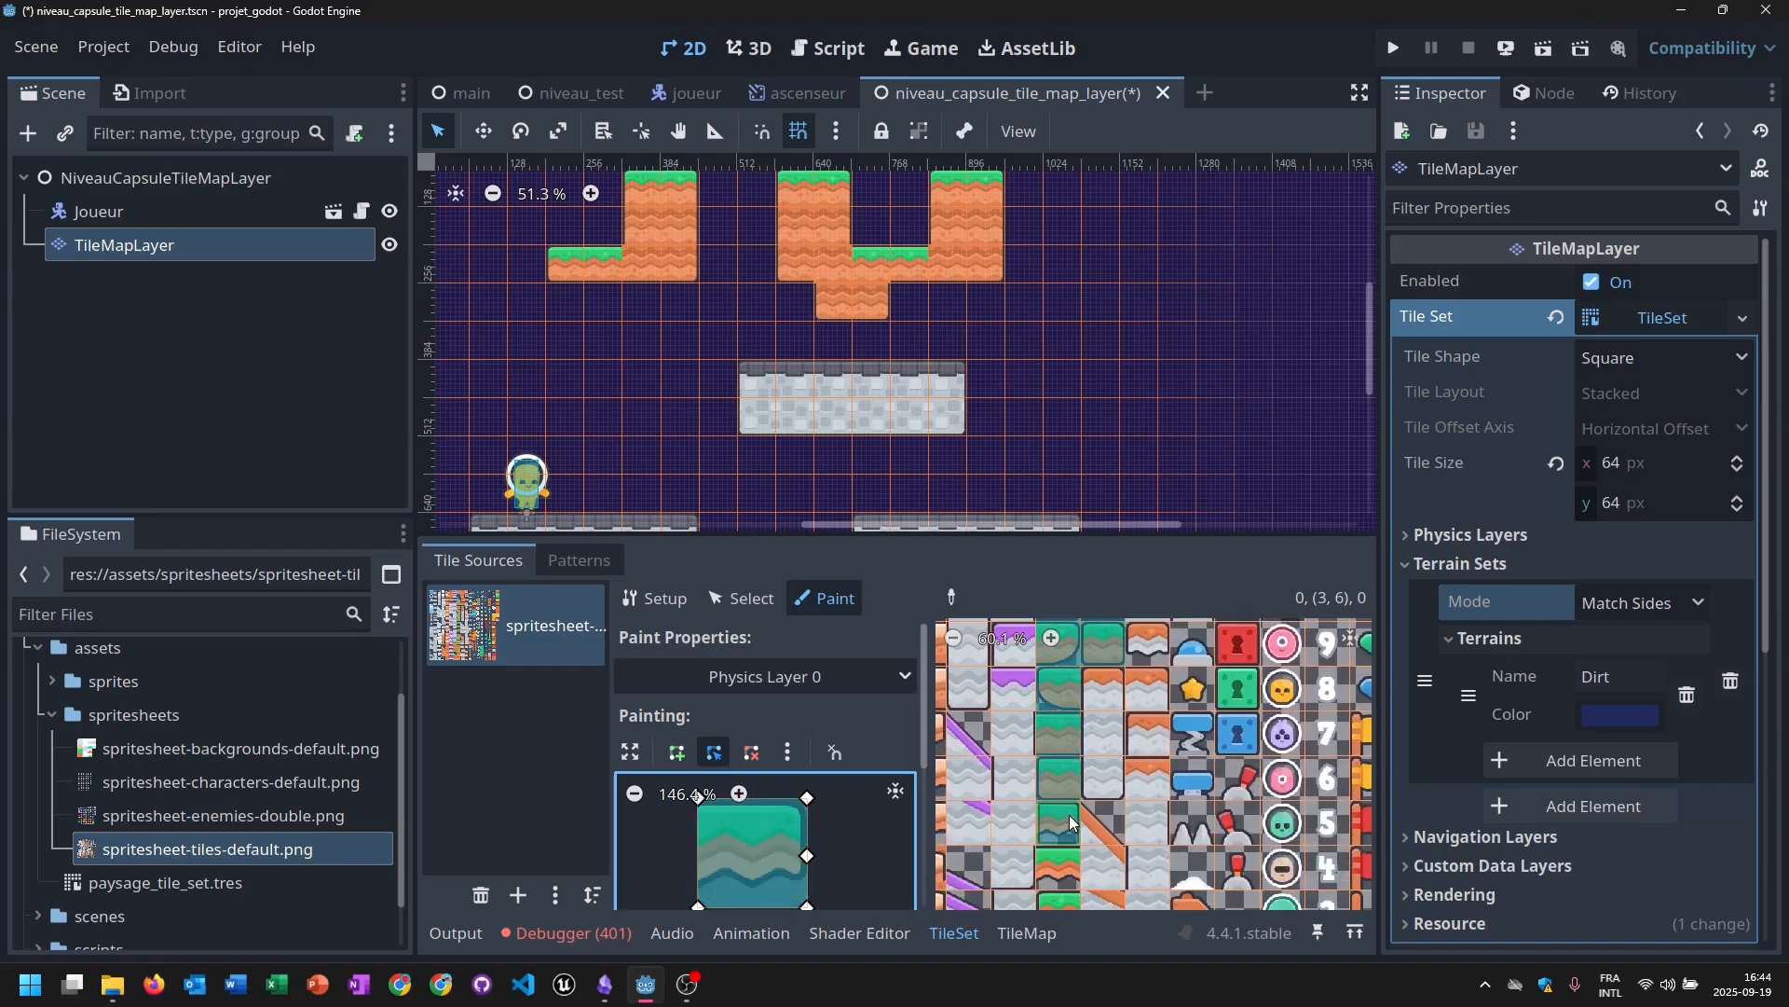
{"action": "middle_click_drag", "start_coordinate": [1073, 836], "coordinate": [1066, 667]}
{"action": "left_click_drag", "start_coordinate": [1061, 703], "coordinate": [1065, 827]}
{"action": "middle_click_drag", "start_coordinate": [1067, 827], "coordinate": [1068, 686]}
{"action": "left_click_drag", "start_coordinate": [1057, 731], "coordinate": [1054, 824]}
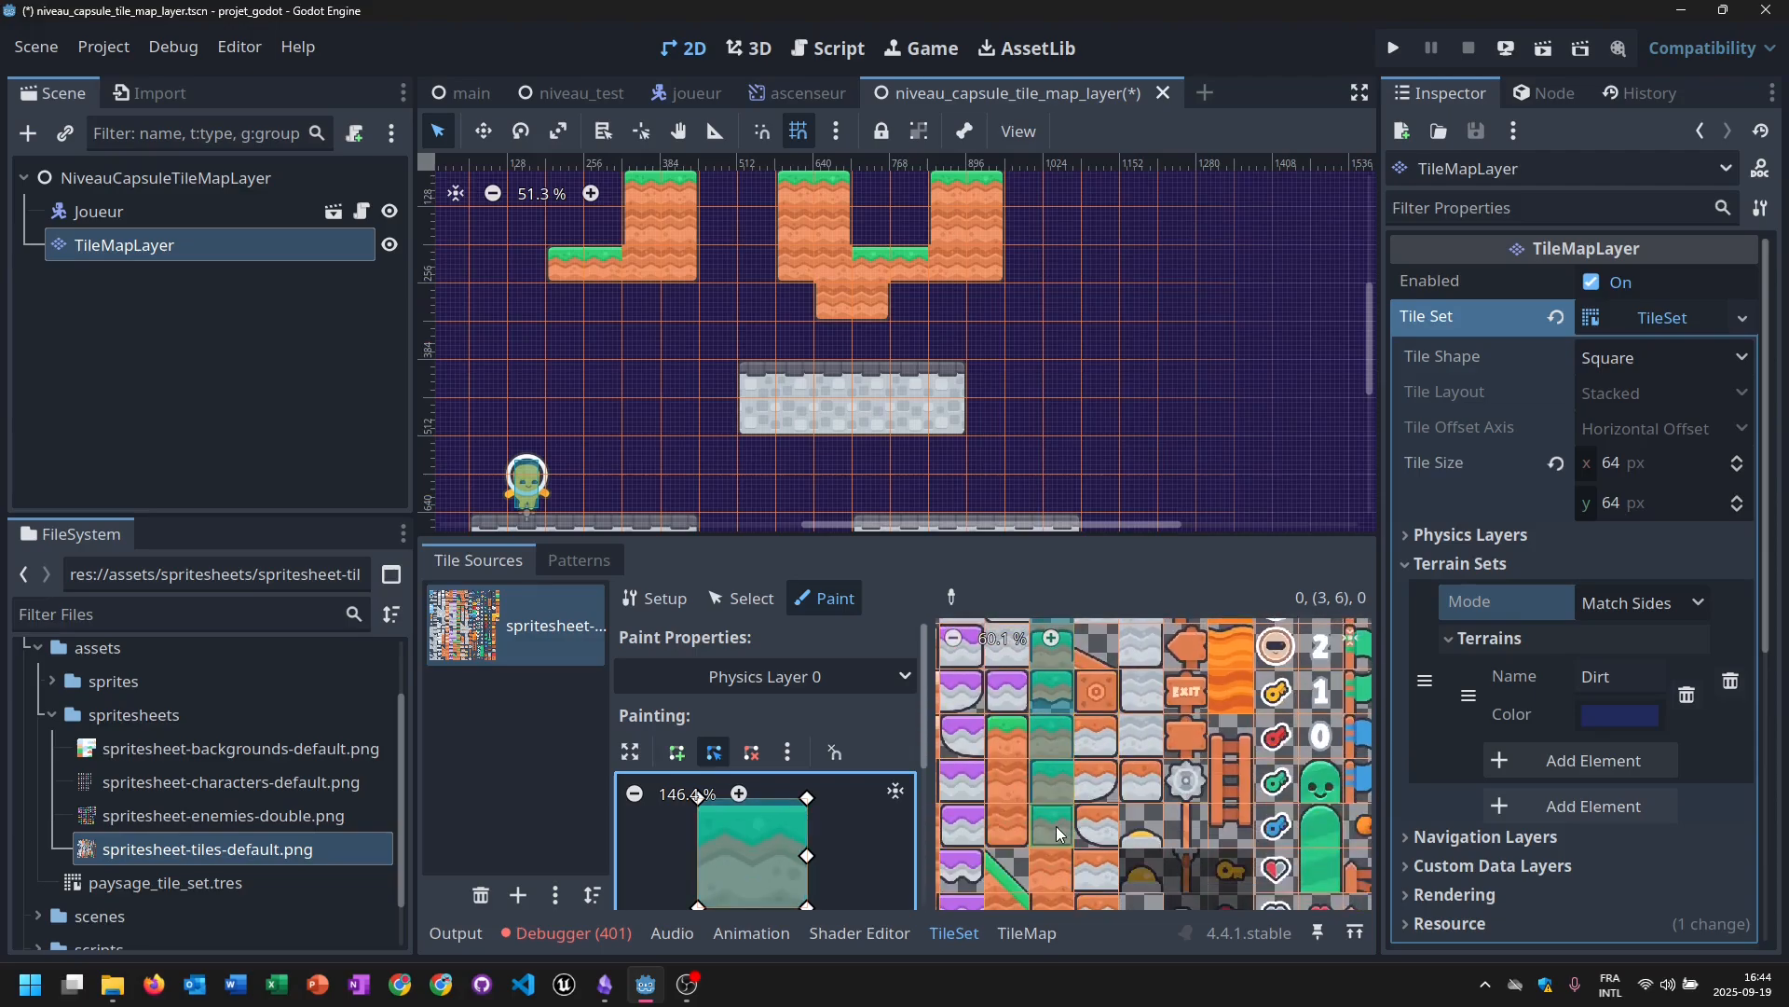
{"action": "middle_click_drag", "start_coordinate": [1102, 759], "coordinate": [1101, 640]}
{"action": "left_click_drag", "start_coordinate": [1058, 764], "coordinate": [1053, 797]}
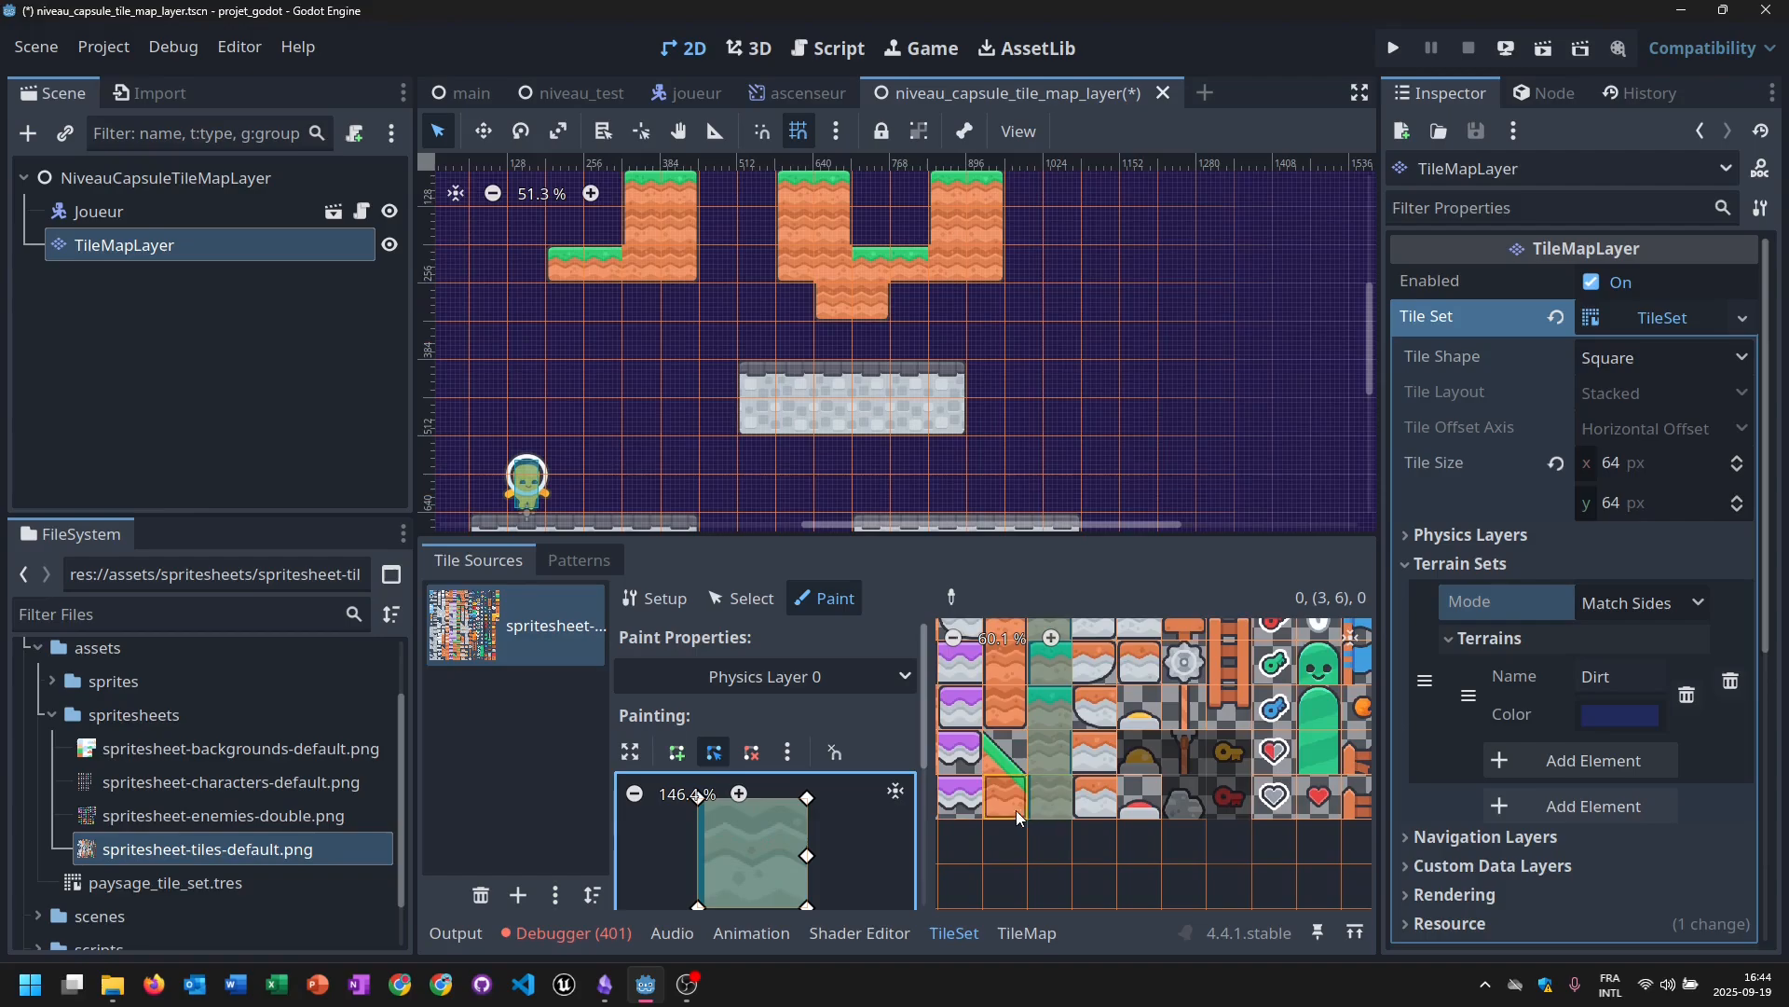
Check the atlas for grass and dirt tiles missing a collision shape, and paint the full-tile collision on the column's topmost dirt tile.
{"action": "middle_click_drag", "start_coordinate": [1052, 709], "coordinate": [1128, 810]}
{"action": "scroll", "coordinate": [1128, 809], "scroll_direction": "up", "scroll_amount": 1}
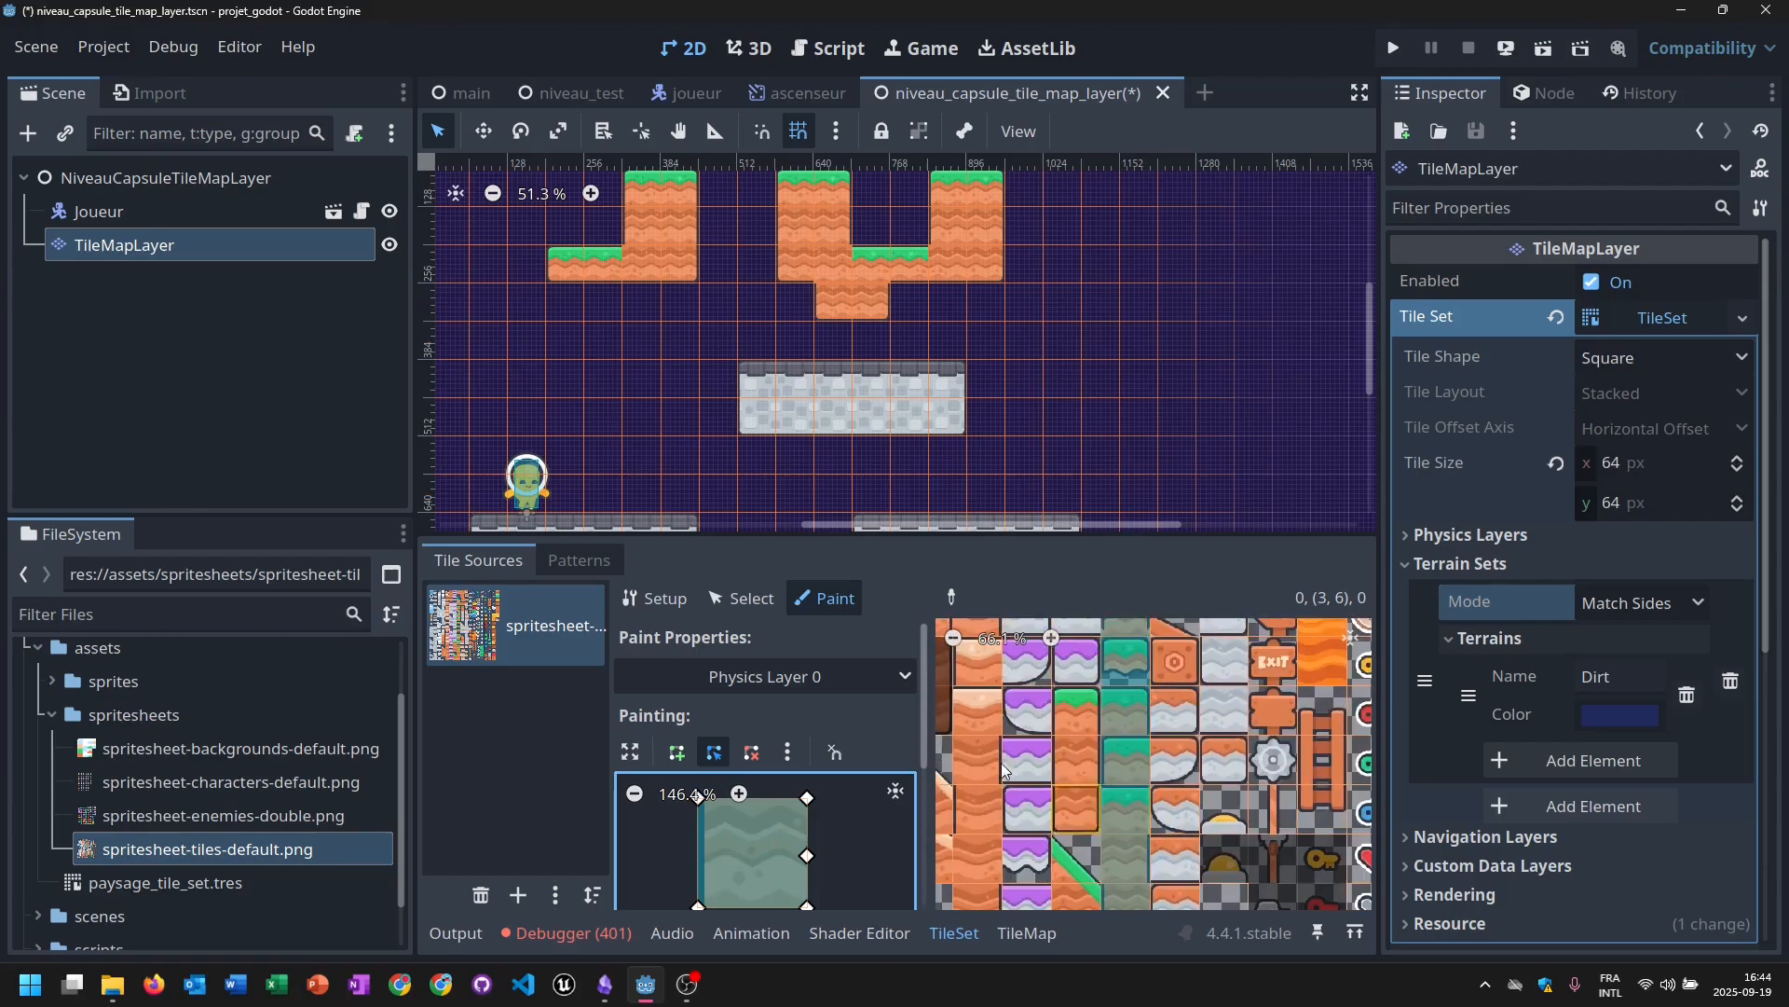
{"action": "middle_click_drag", "start_coordinate": [1138, 725], "coordinate": [1132, 252]}
{"action": "middle_click_drag", "start_coordinate": [1137, 666], "coordinate": [1137, 906]}
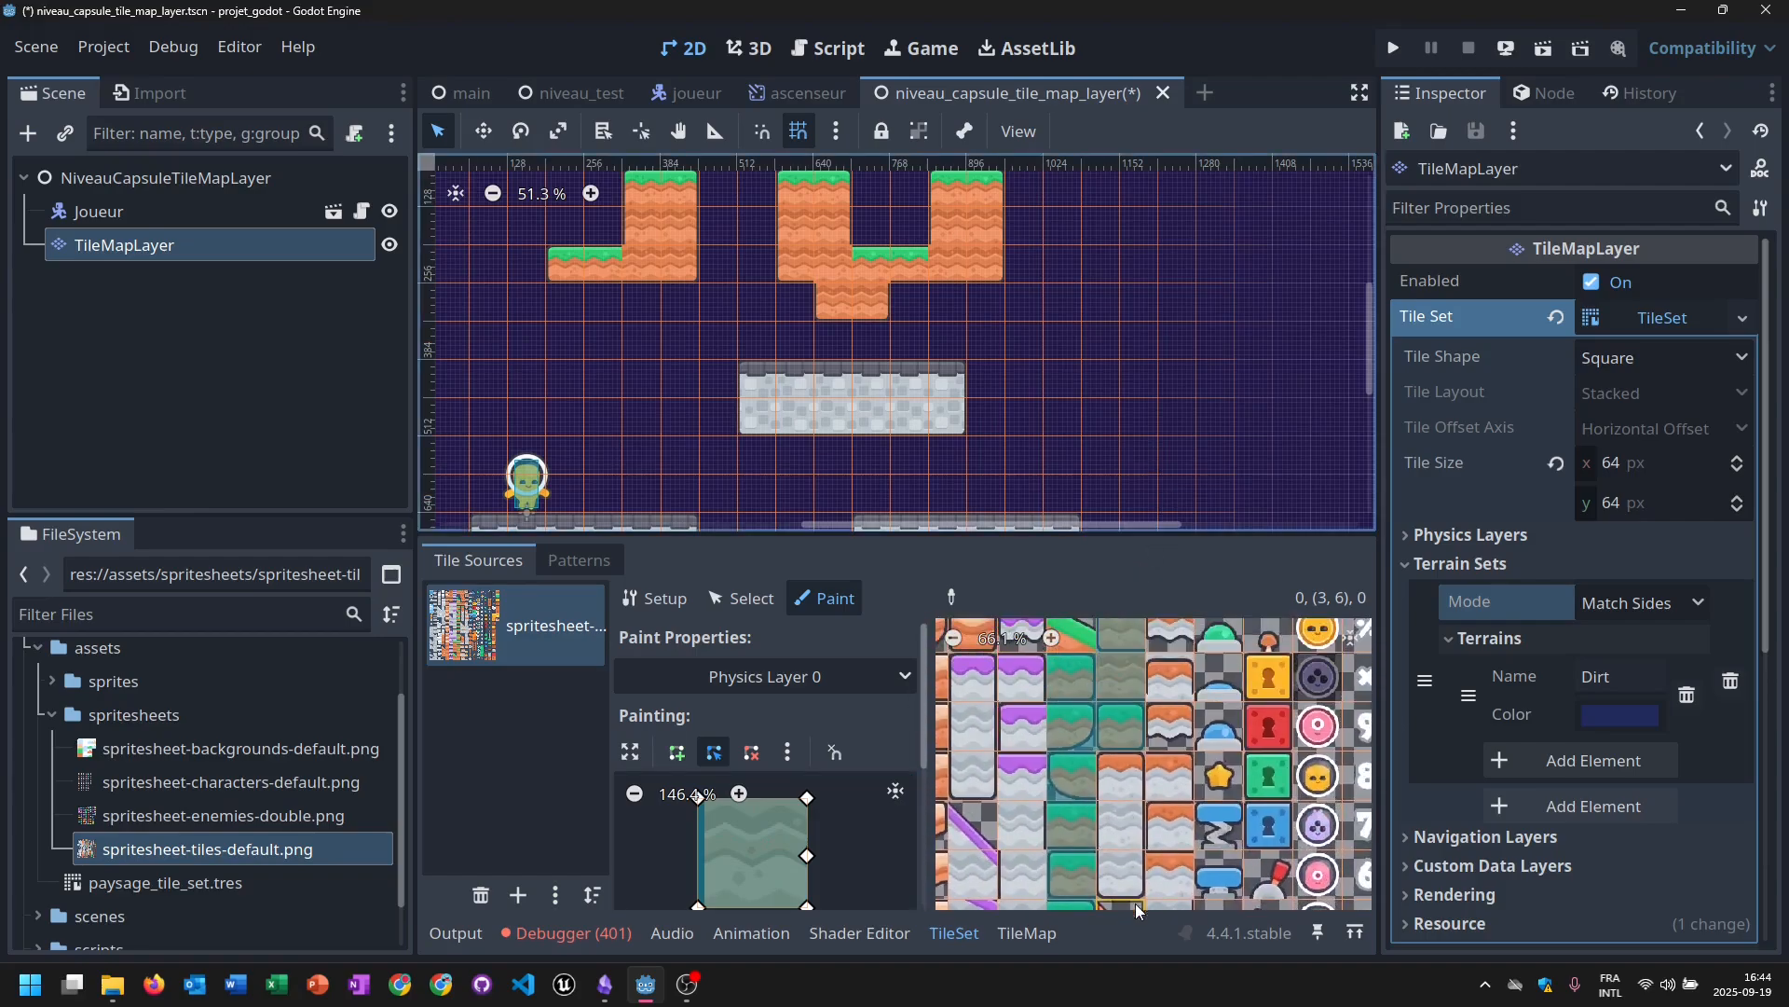
{"action": "middle_click_drag", "start_coordinate": [1155, 669], "coordinate": [1156, 827]}
{"action": "left_click", "coordinate": [1117, 694]}
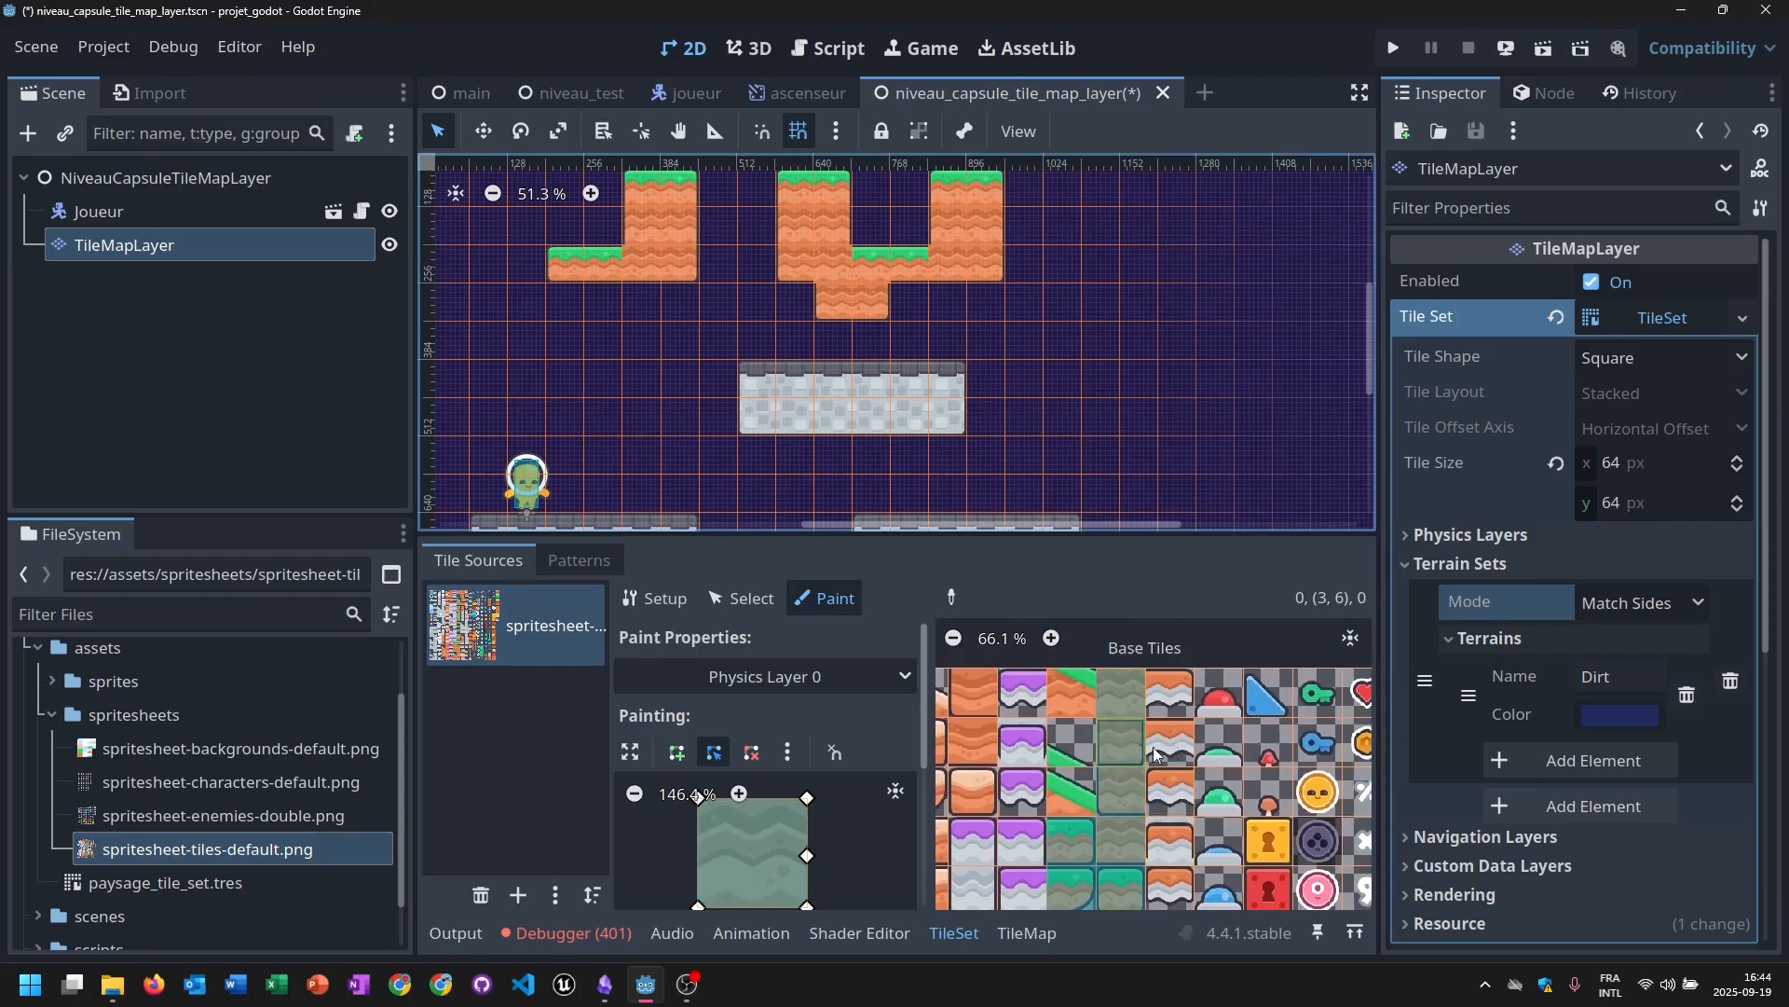
{"action": "scroll", "coordinate": [1154, 754], "scroll_direction": "down", "scroll_amount": 1}
{"action": "middle_click_drag", "start_coordinate": [1154, 754], "coordinate": [1176, 363]}
{"action": "middle_click_drag", "start_coordinate": [1177, 809], "coordinate": [1209, 921]}
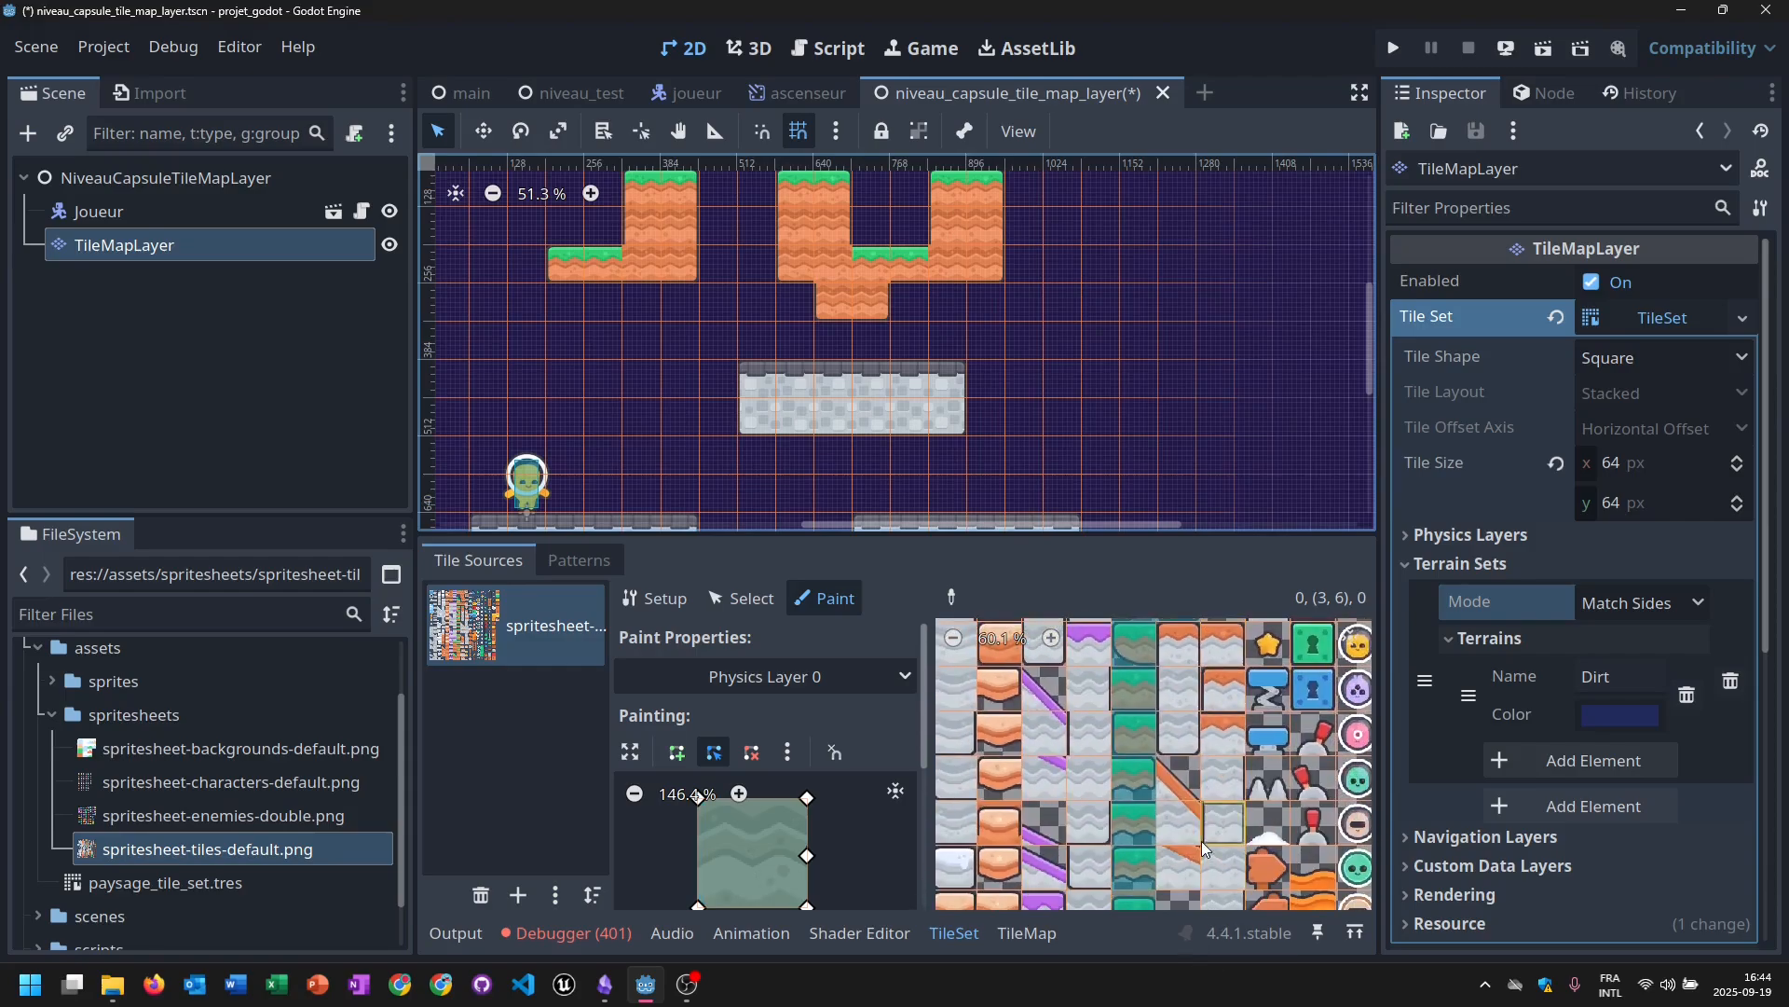
{"action": "middle_click_drag", "start_coordinate": [1202, 843], "coordinate": [1146, 664]}
{"action": "mouse_move", "coordinate": [1158, 813]}
{"action": "middle_mouse_down"}
{"action": "mouse_move", "coordinate": [1164, 666]}
{"action": "mouse_move", "coordinate": [1167, 776]}
{"action": "middle_mouse_up"}
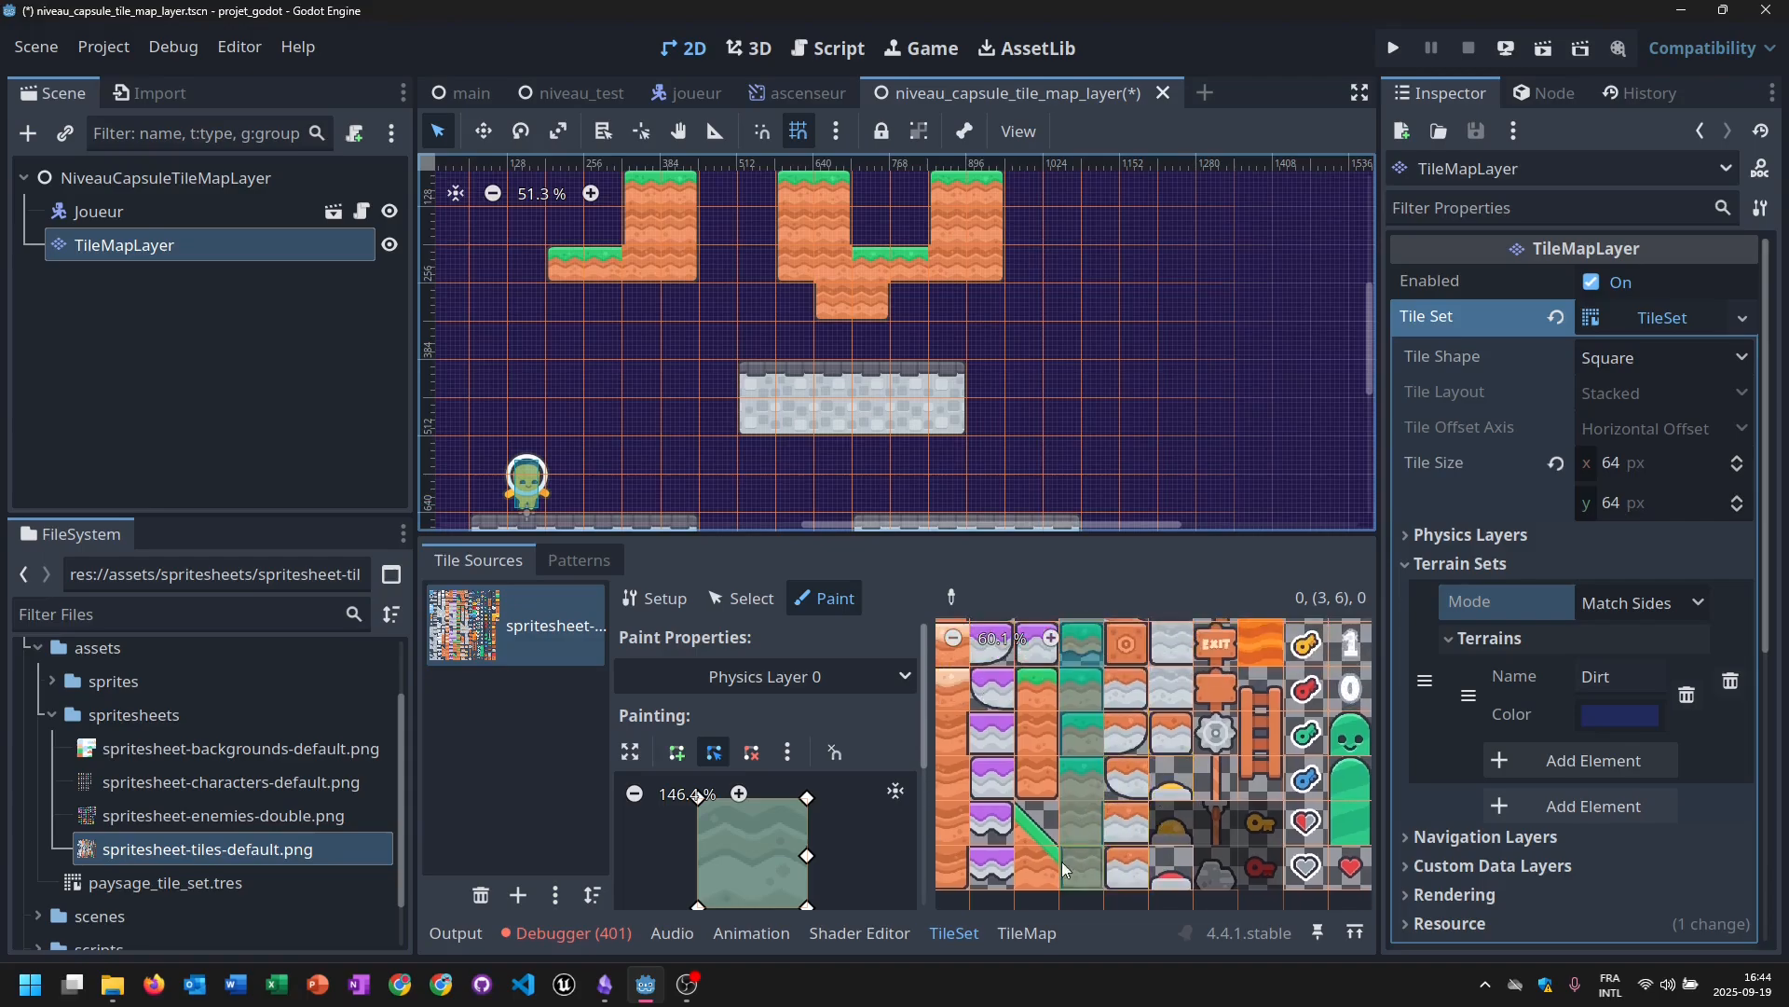
Run the current scene, jump the player over the stone platform into the U-shaped dirt structure to test its collisions, and close the game.
{"action": "left_click", "coordinate": [1544, 50]}
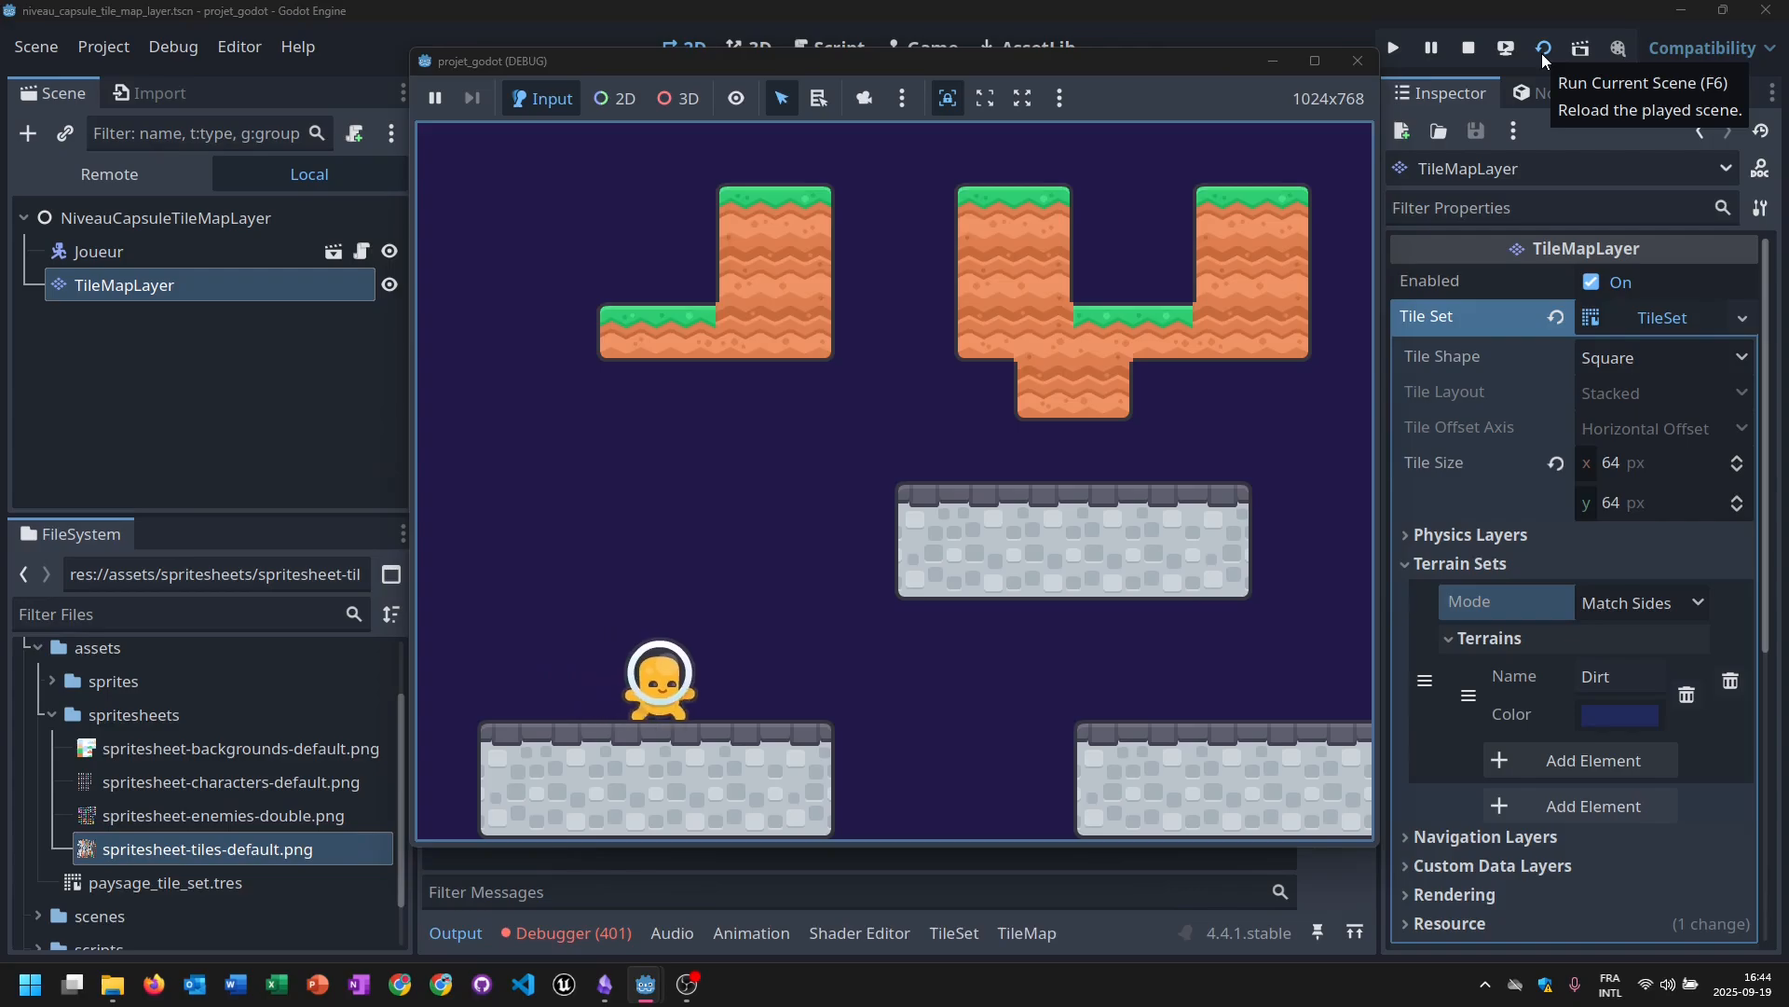
{"action": "key", "text": "Right"}
{"action": "key", "text": "space"}
{"action": "key", "text": "space"}
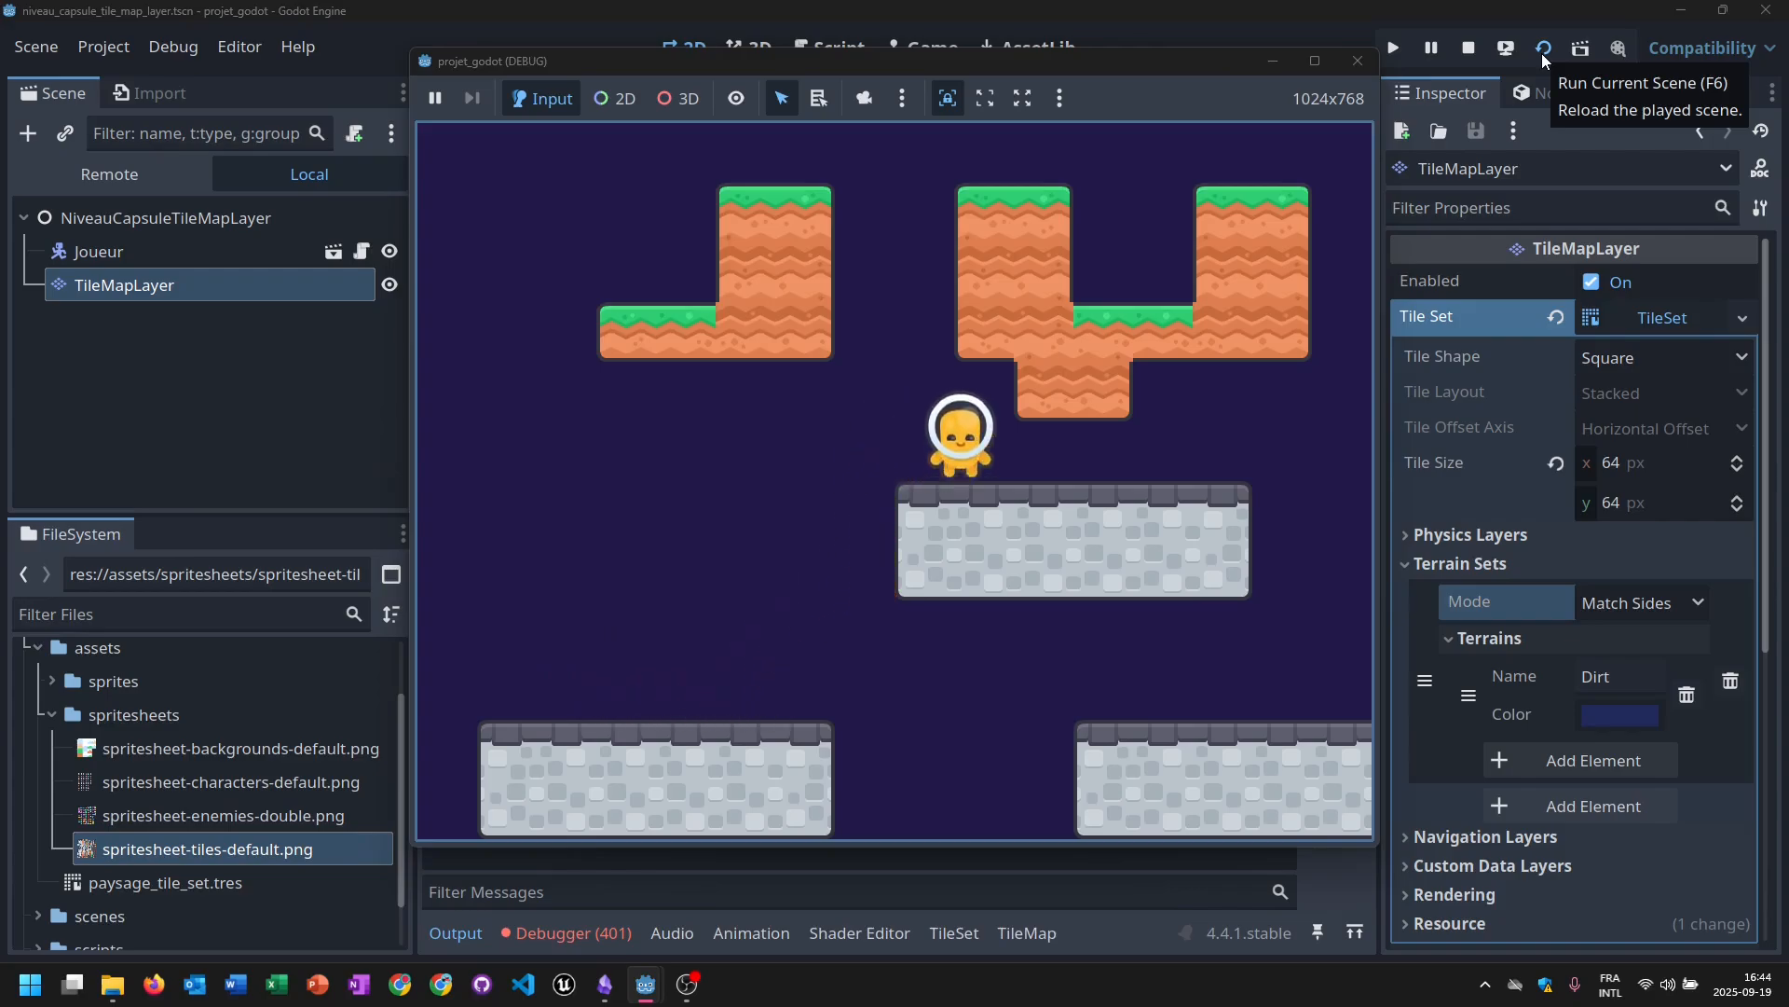
{"action": "key", "text": "Left"}
{"action": "key", "text": "space"}
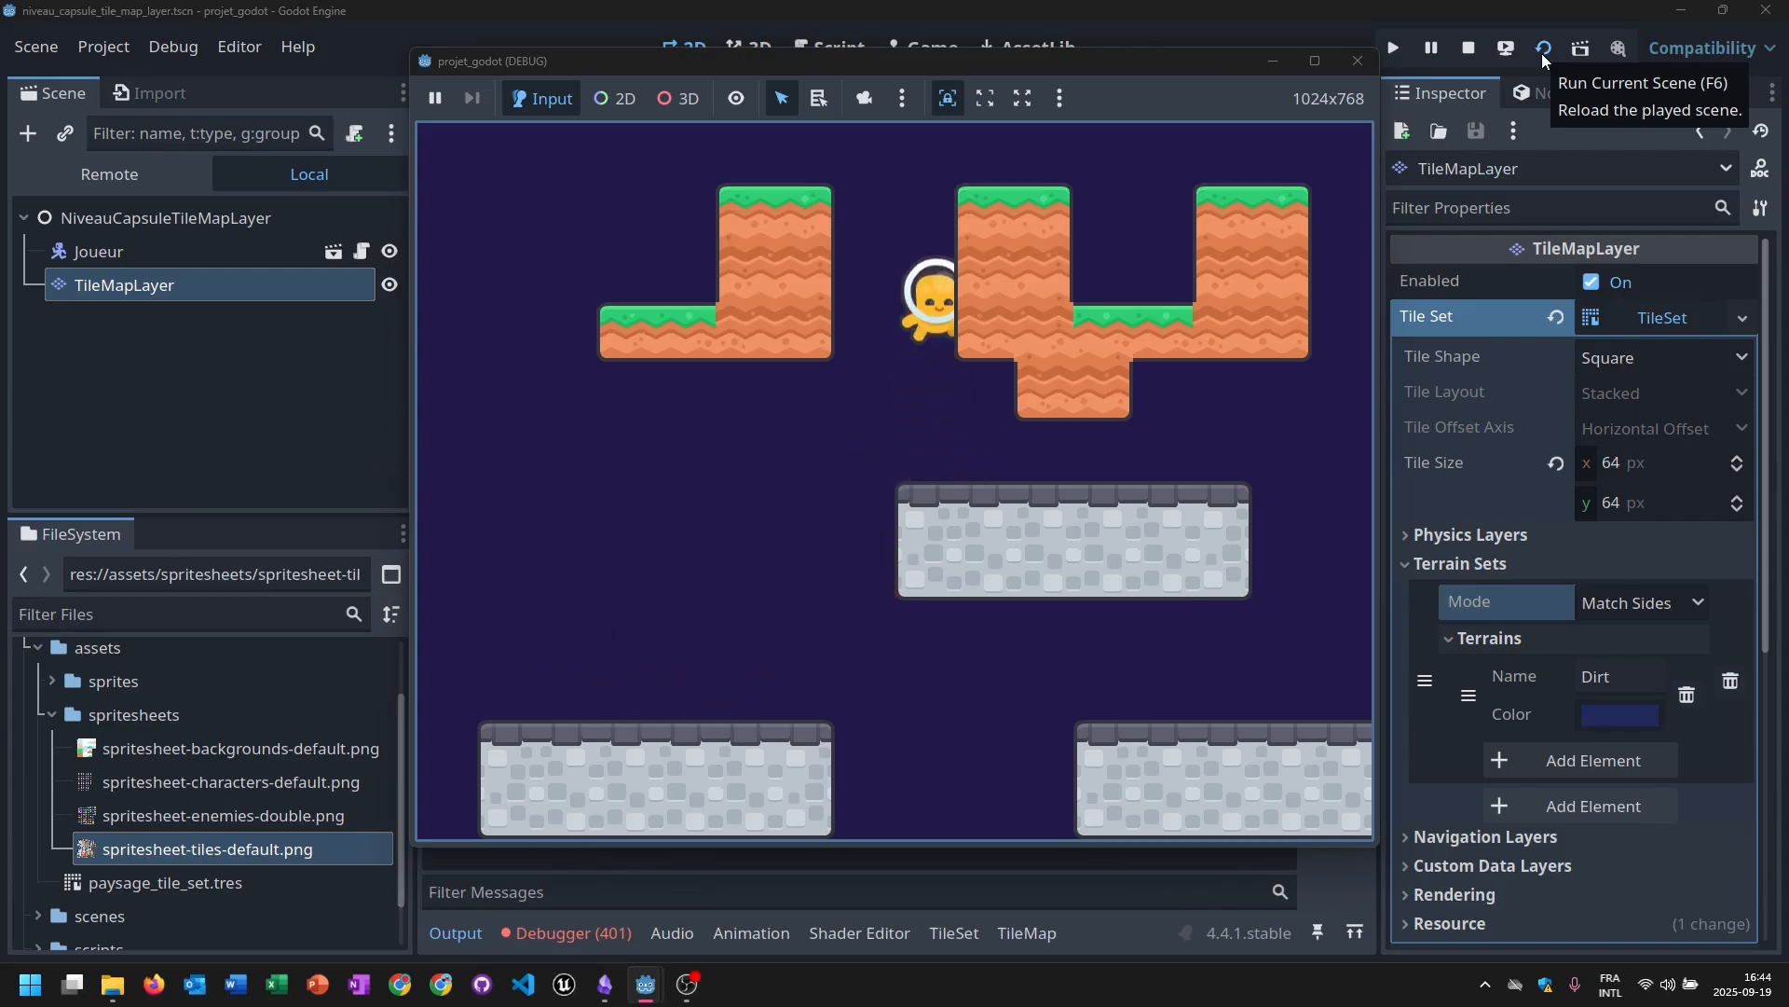
{"action": "key", "text": "space"}
{"action": "key", "text": "Right"}
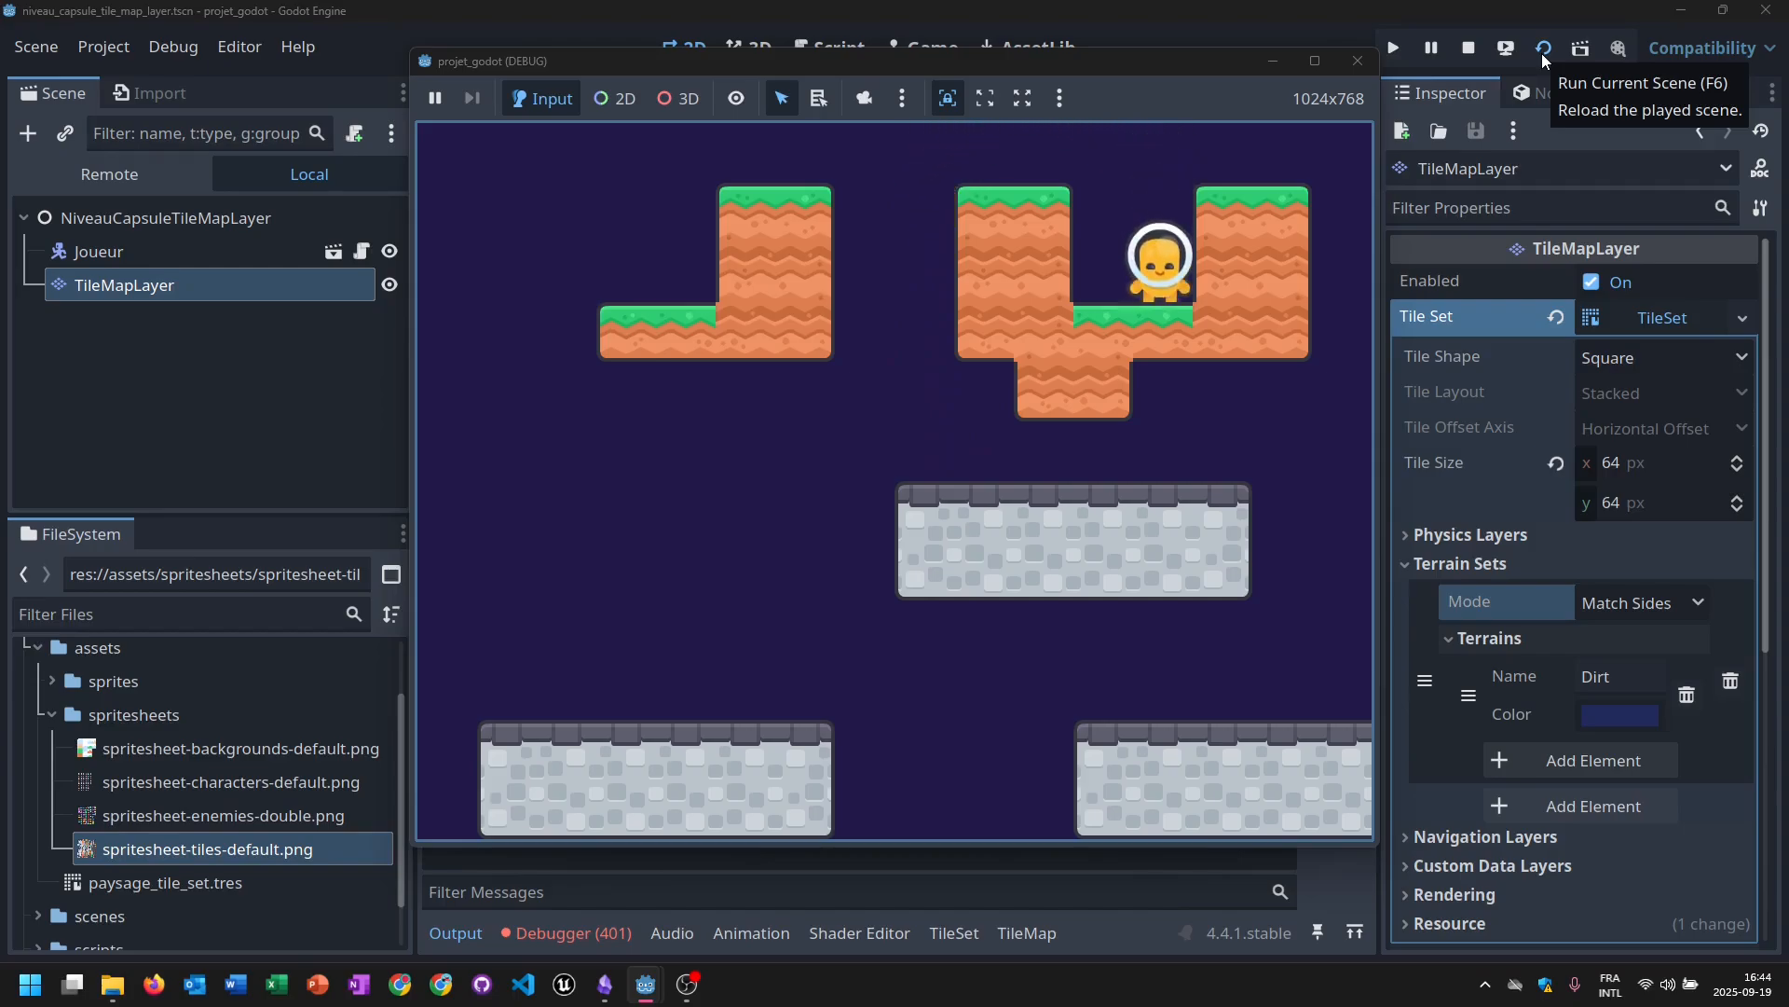
{"action": "key", "text": "Left"}
{"action": "key", "text": "Right"}
{"action": "key", "text": "Left"}
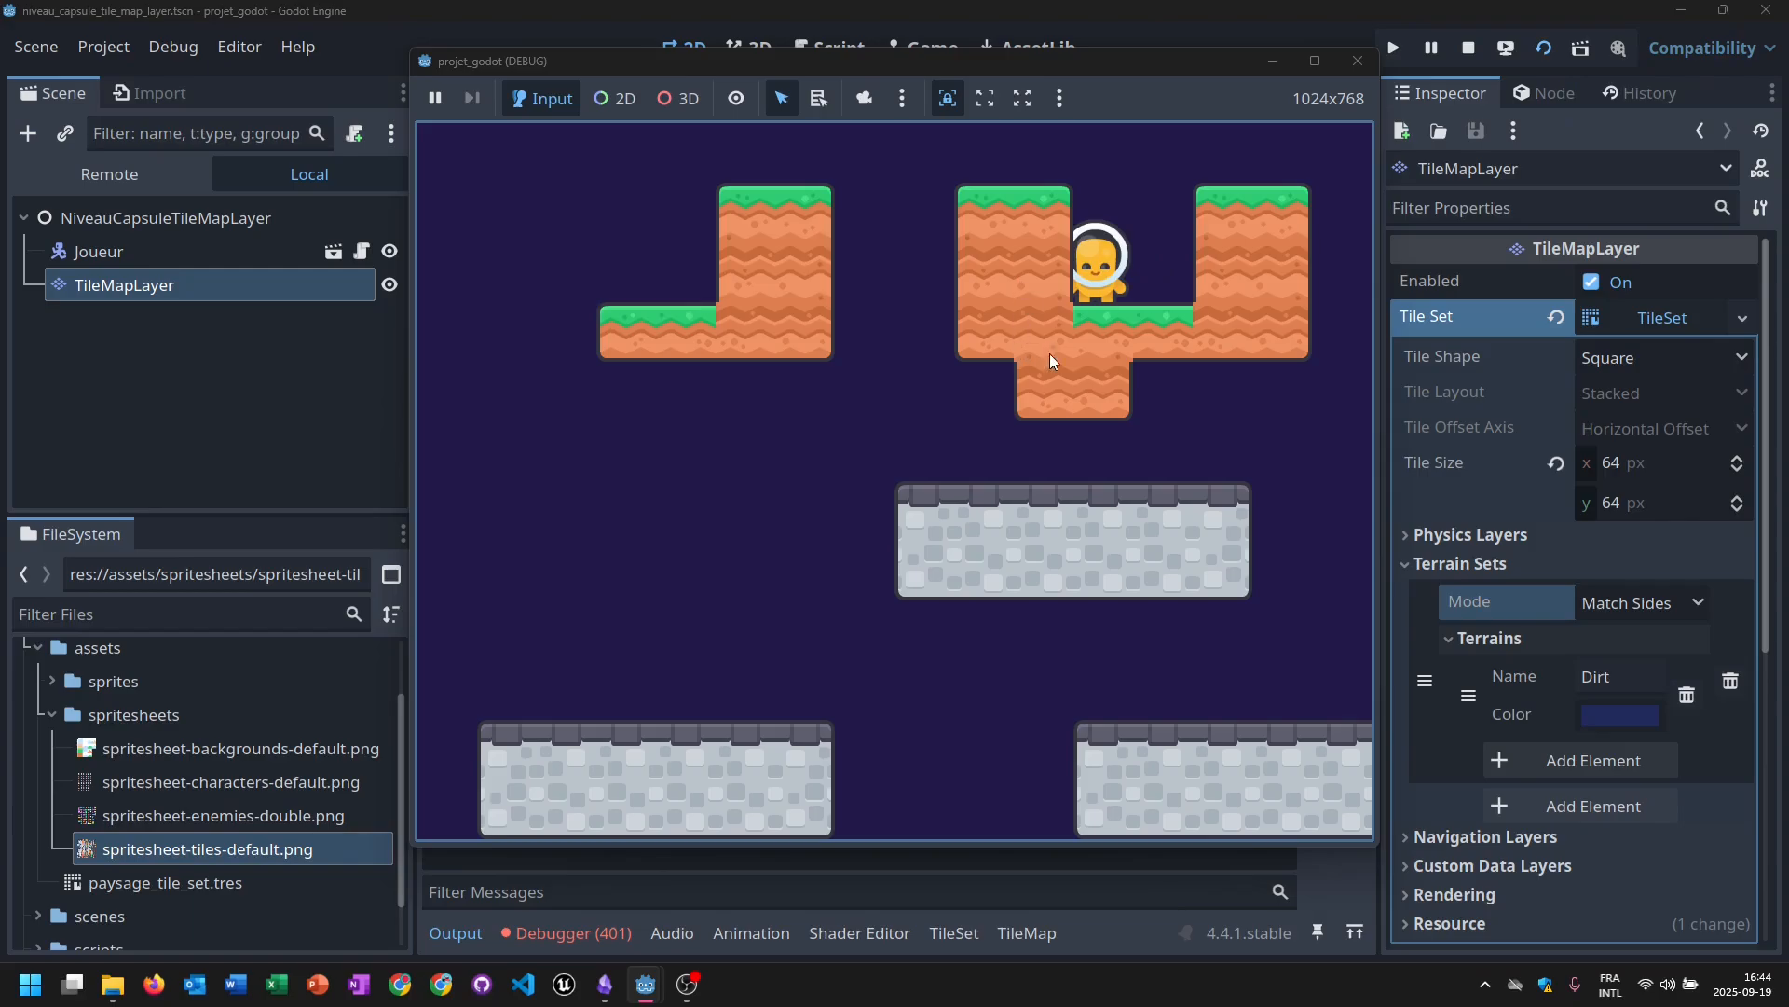
{"action": "left_click", "coordinate": [1357, 60]}
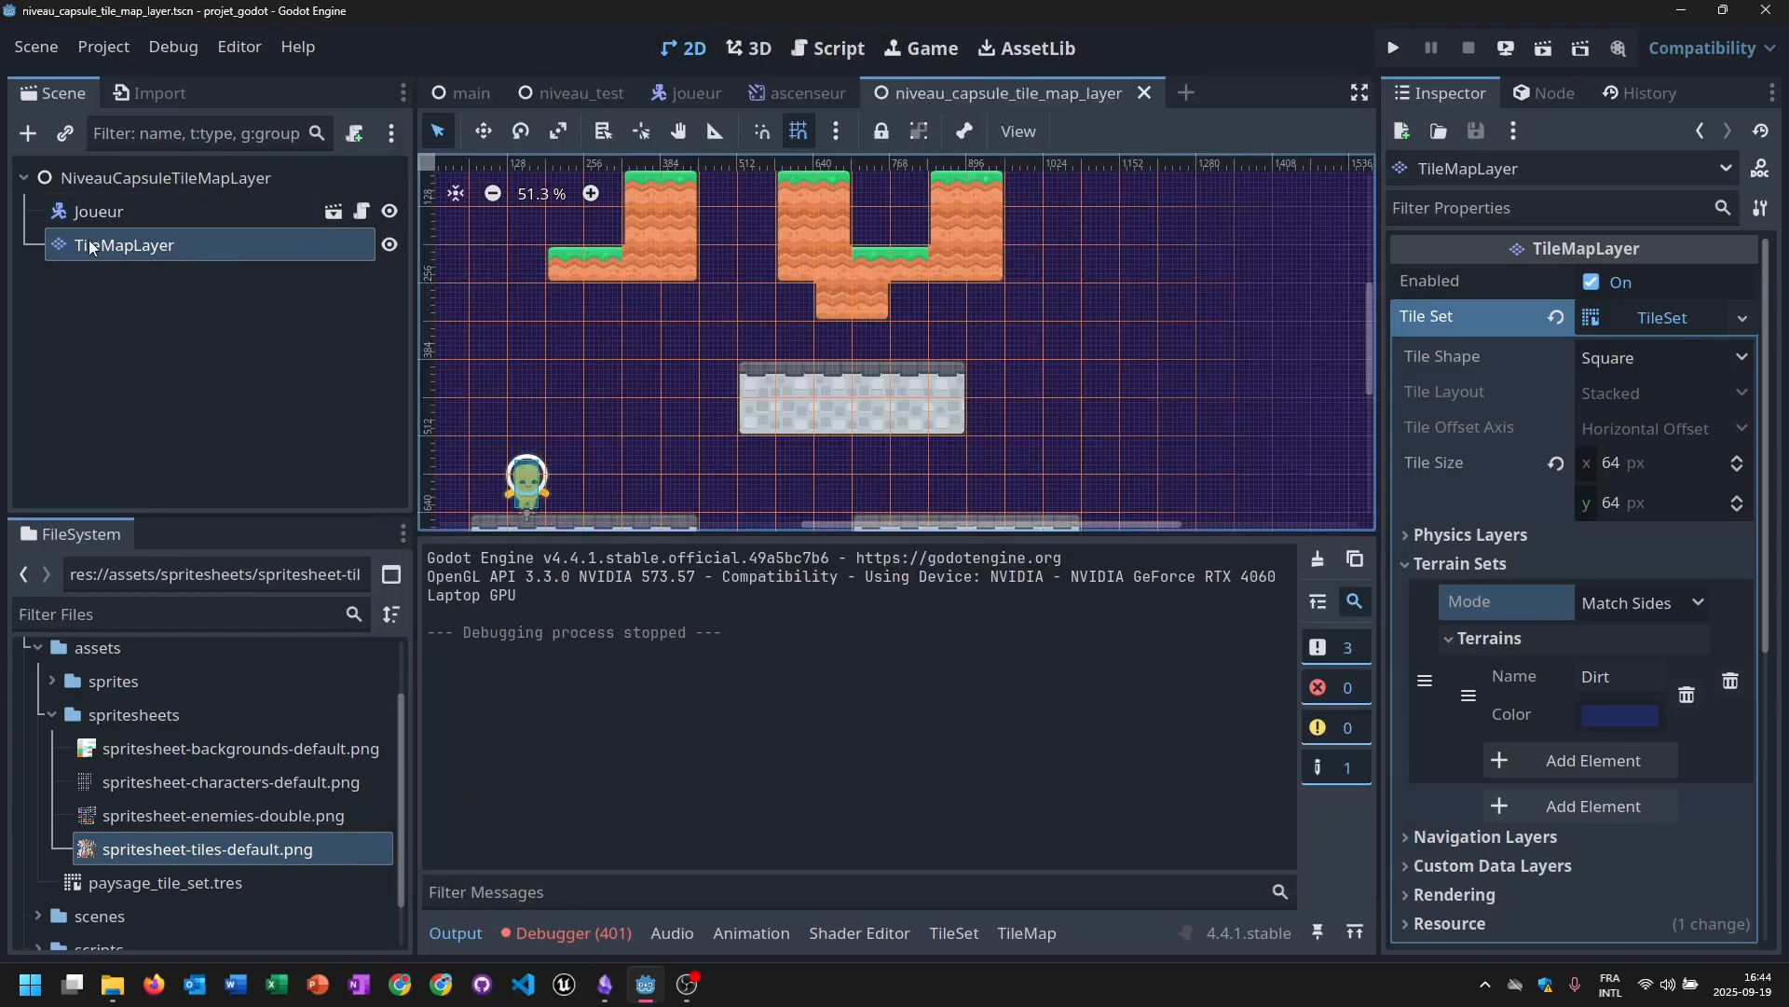
Move the Joueur node below TileMapLayer in the scene tree so the player is drawn in front of the tiles.
{"action": "left_click", "coordinate": [87, 210]}
{"action": "left_click_drag", "start_coordinate": [87, 211], "coordinate": [53, 263]}
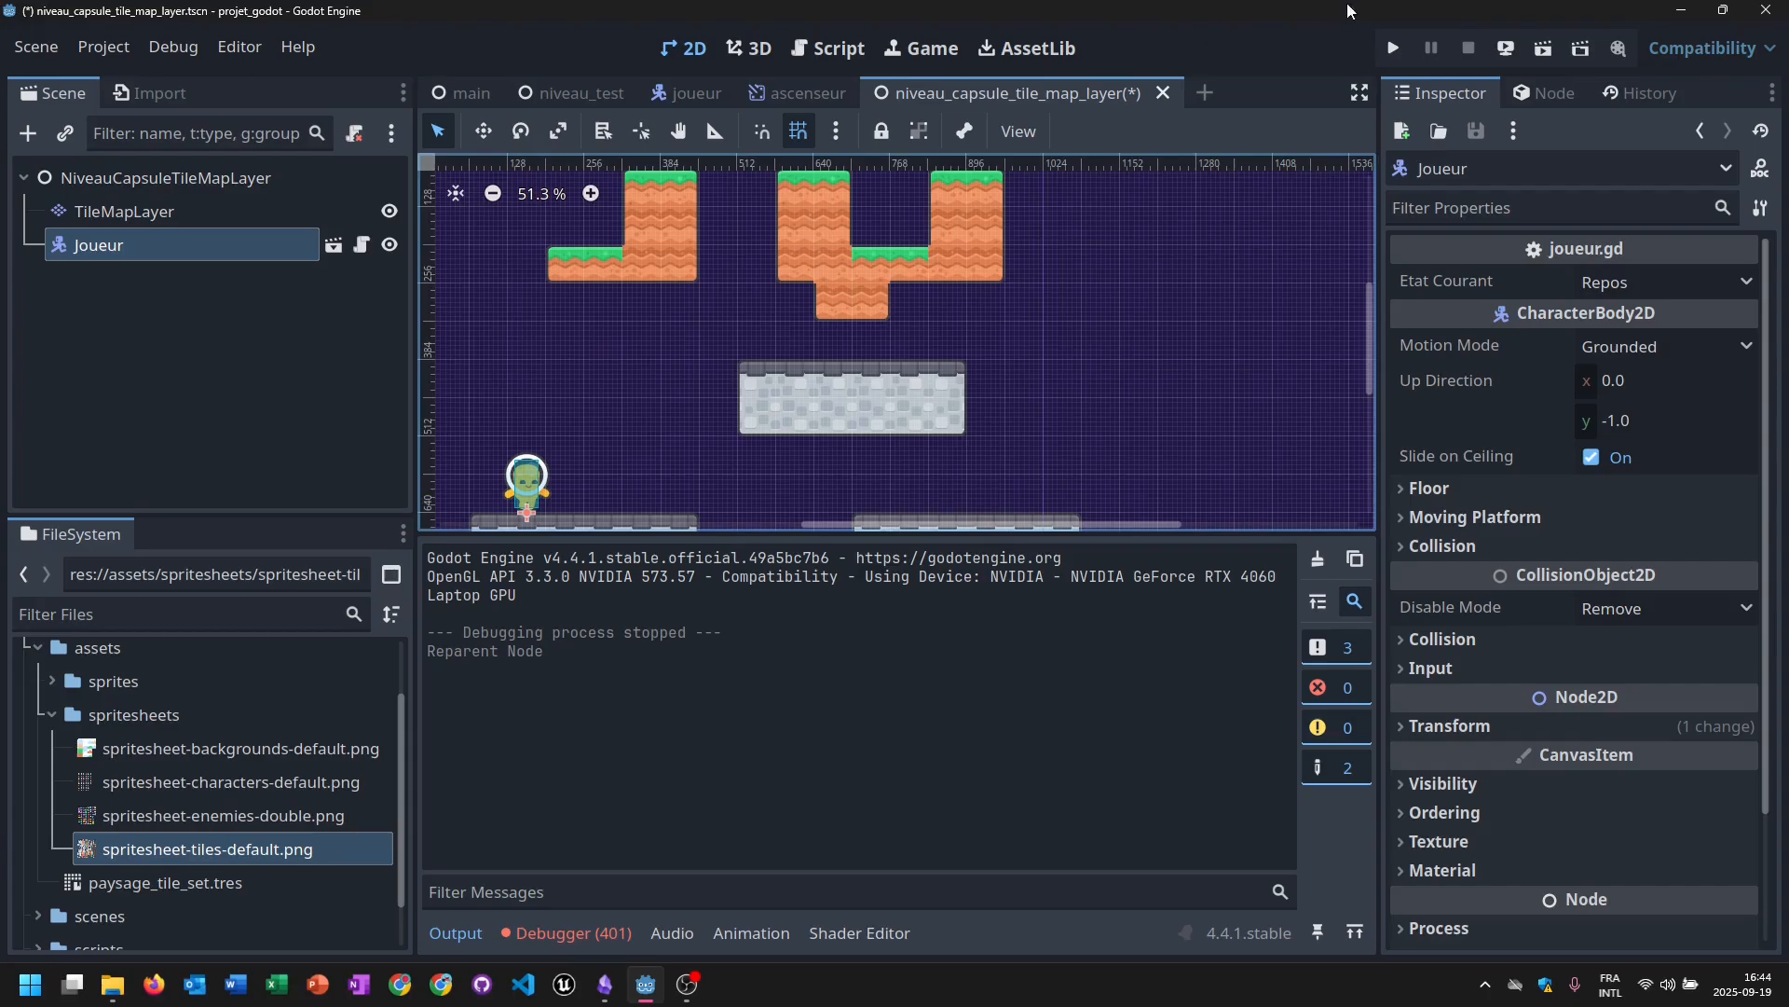
Run the current scene again, move the player against the dirt walls to check the drawing order, and close the game.
{"action": "left_click", "coordinate": [1543, 54]}
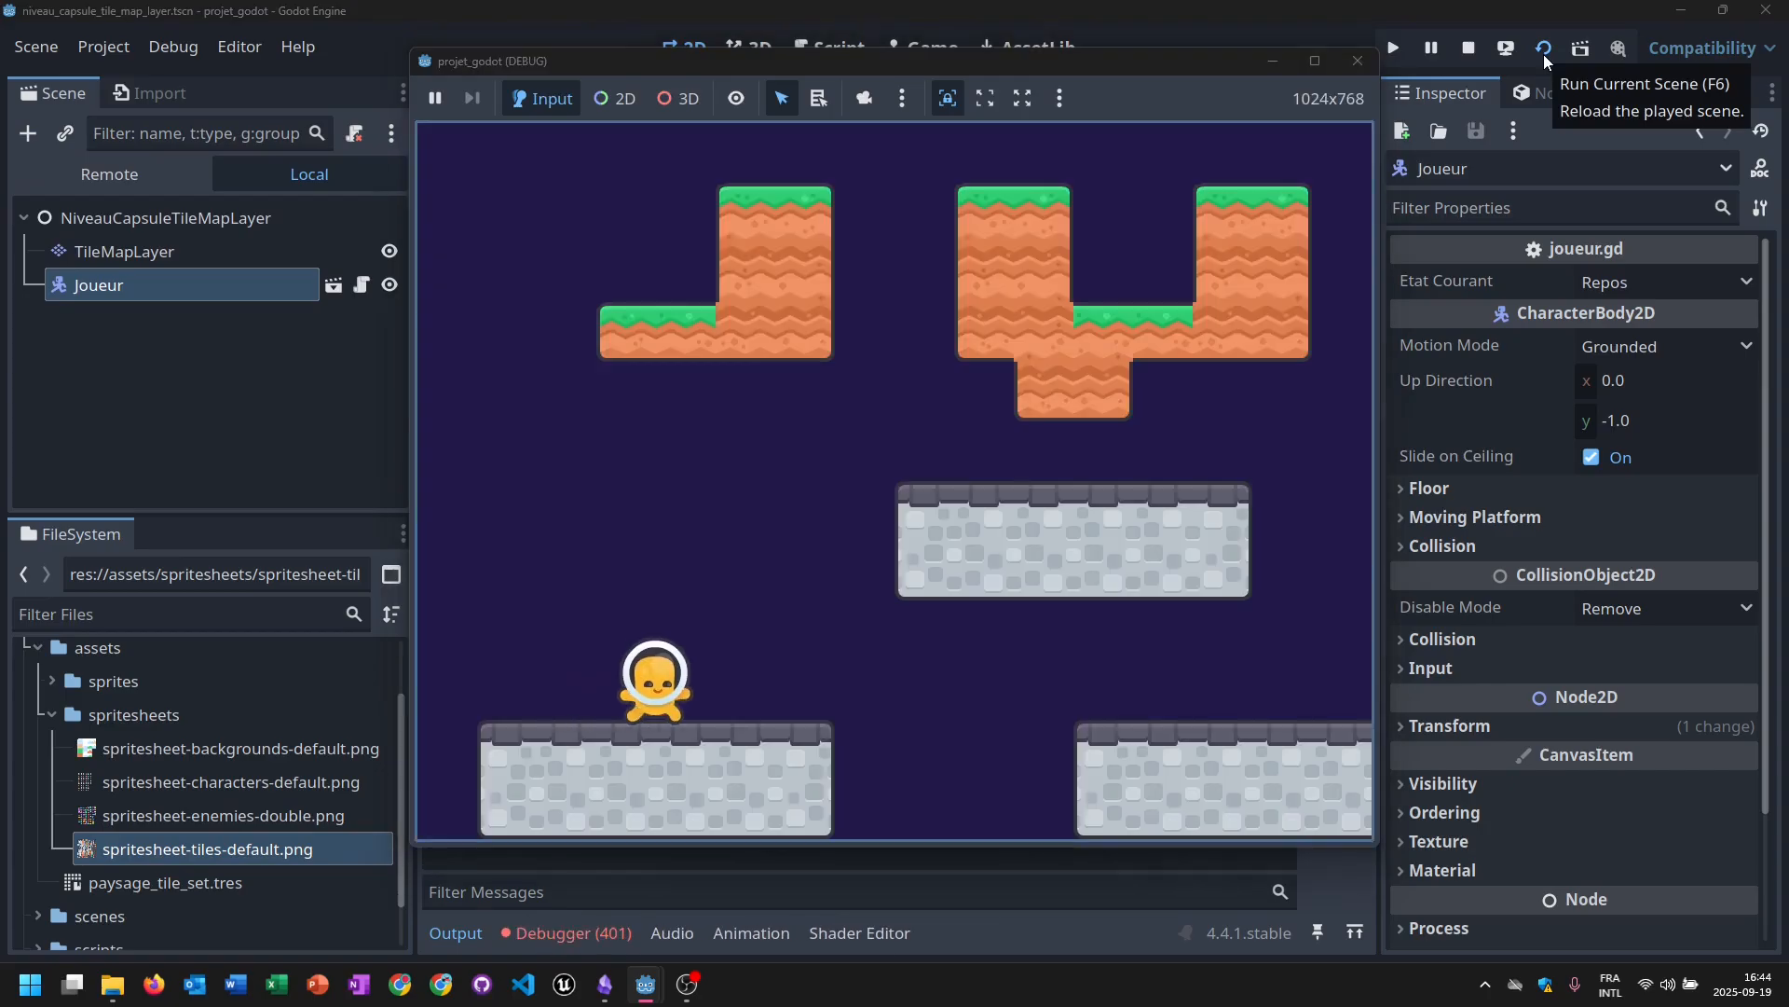
{"action": "key", "text": "Right"}
{"action": "key", "text": "space"}
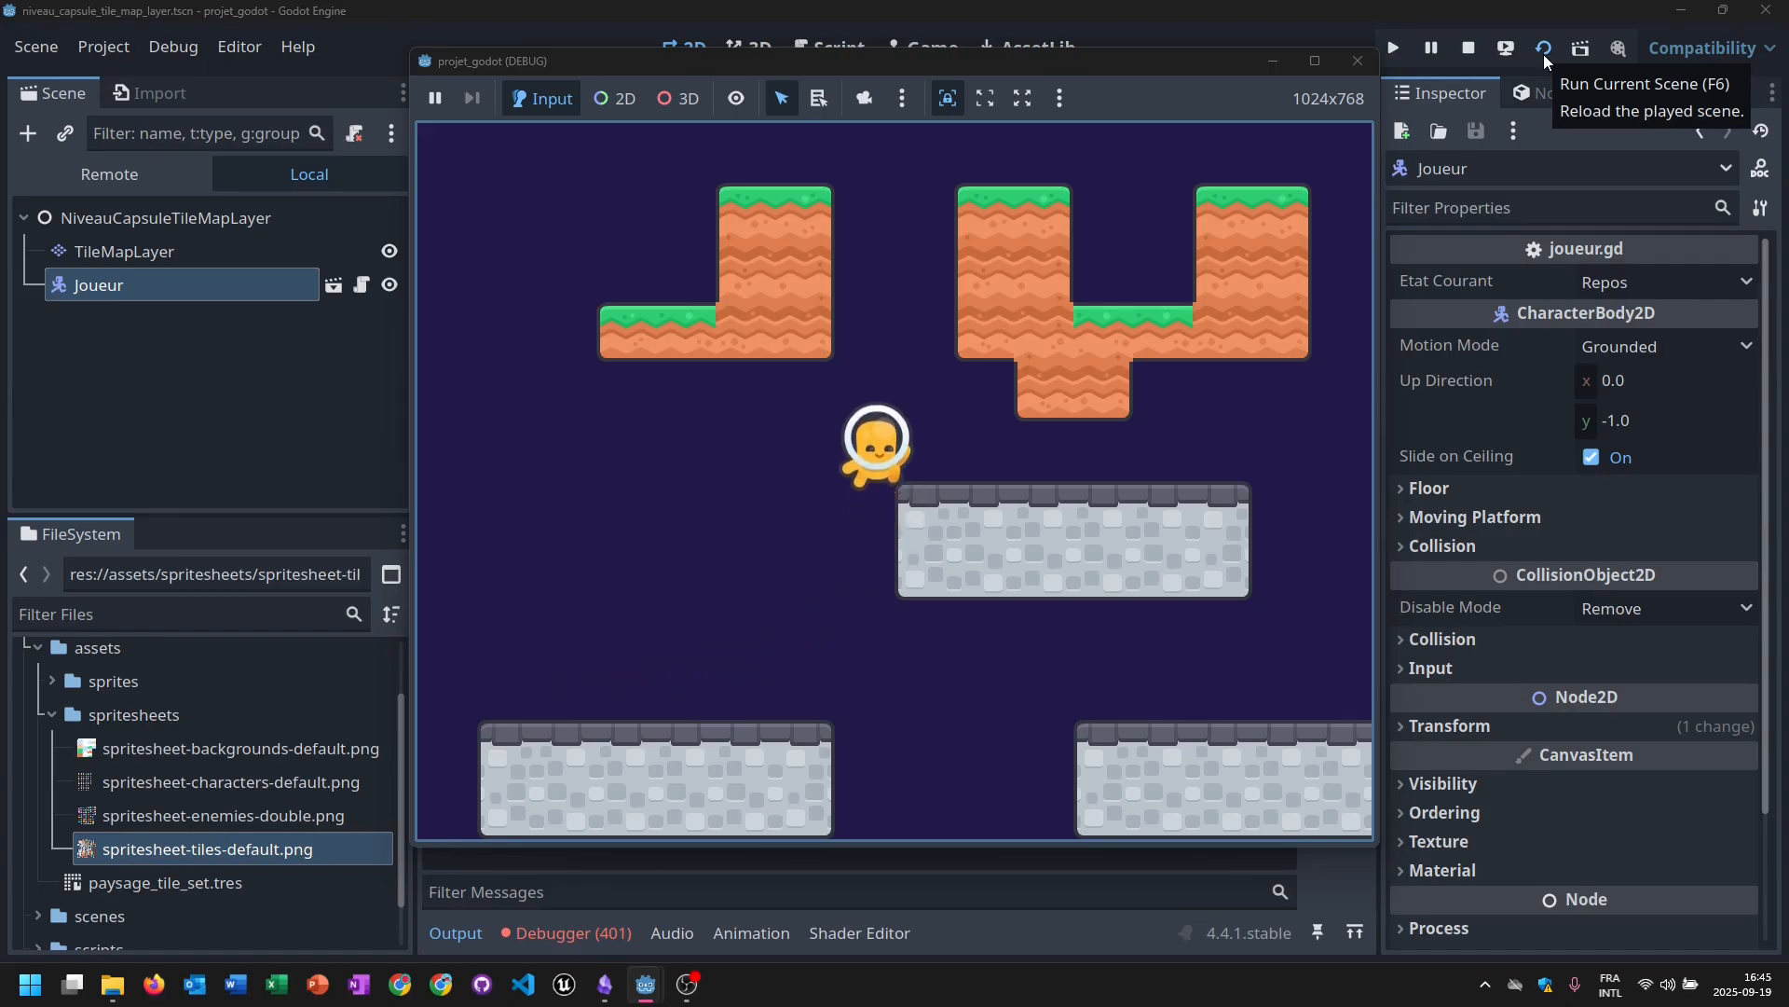
{"action": "key", "text": "Right"}
{"action": "key", "text": "space"}
{"action": "key", "text": "Left"}
{"action": "key", "text": "space"}
{"action": "key", "text": "Right"}
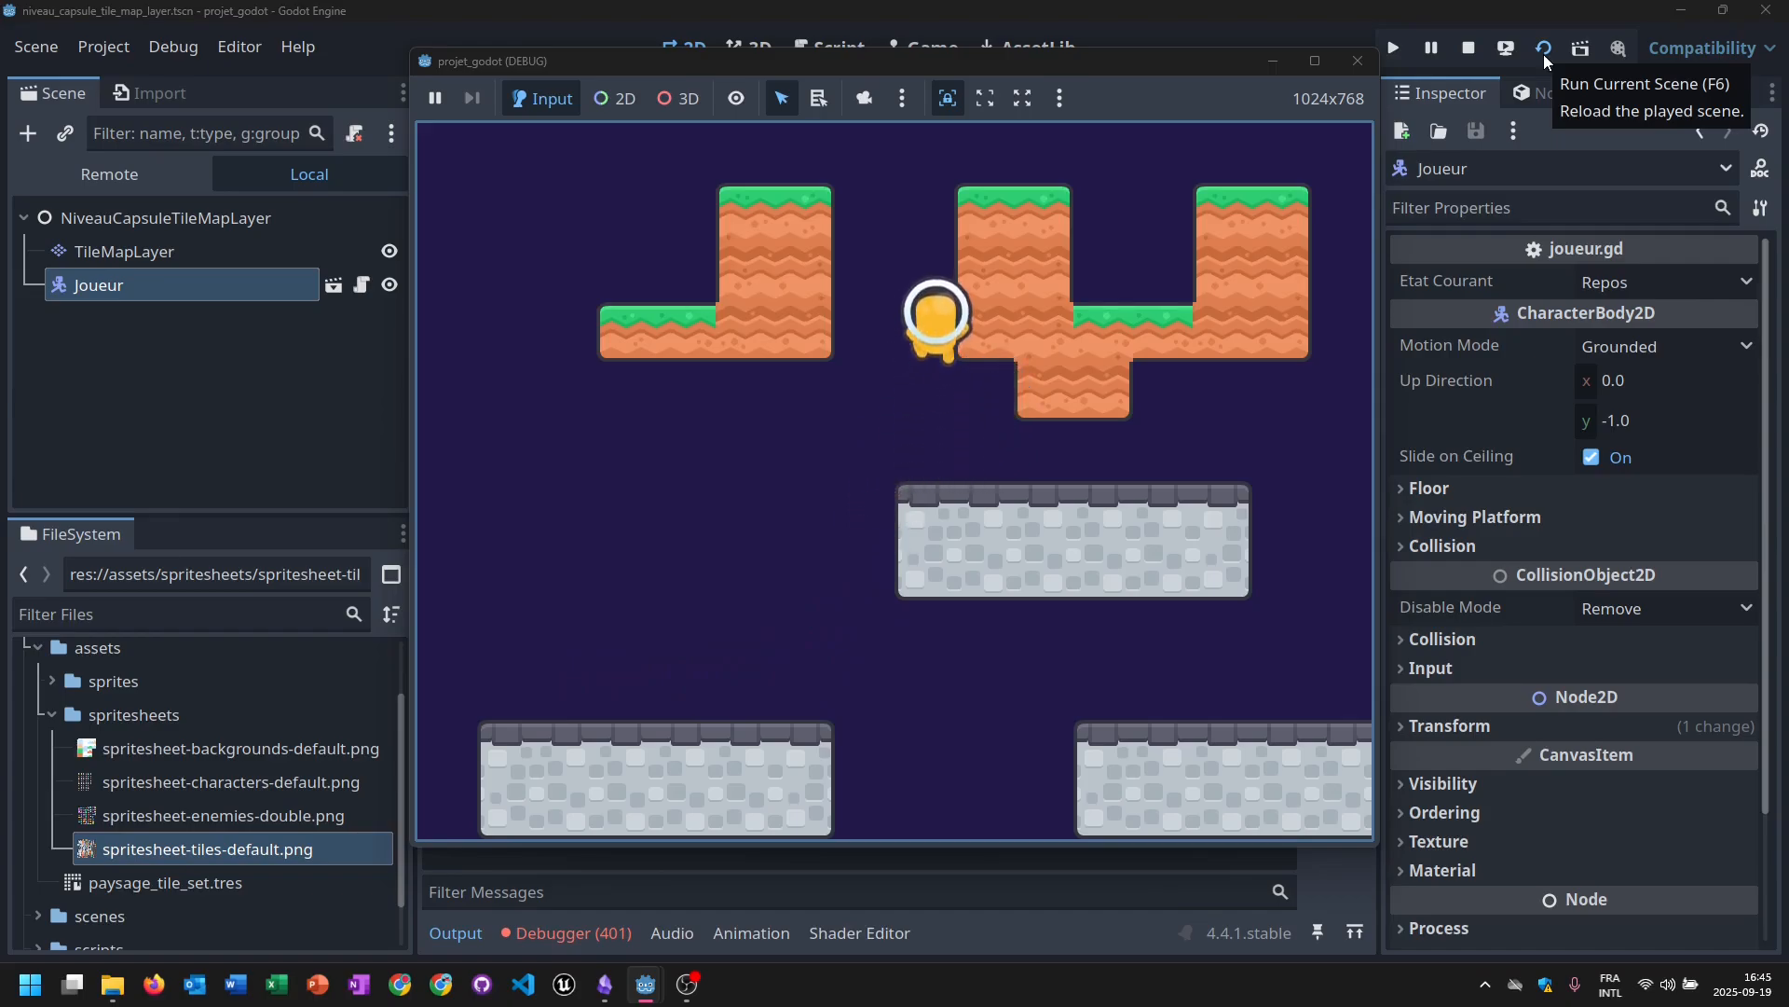
{"action": "key", "text": "space"}
{"action": "key", "text": "Right"}
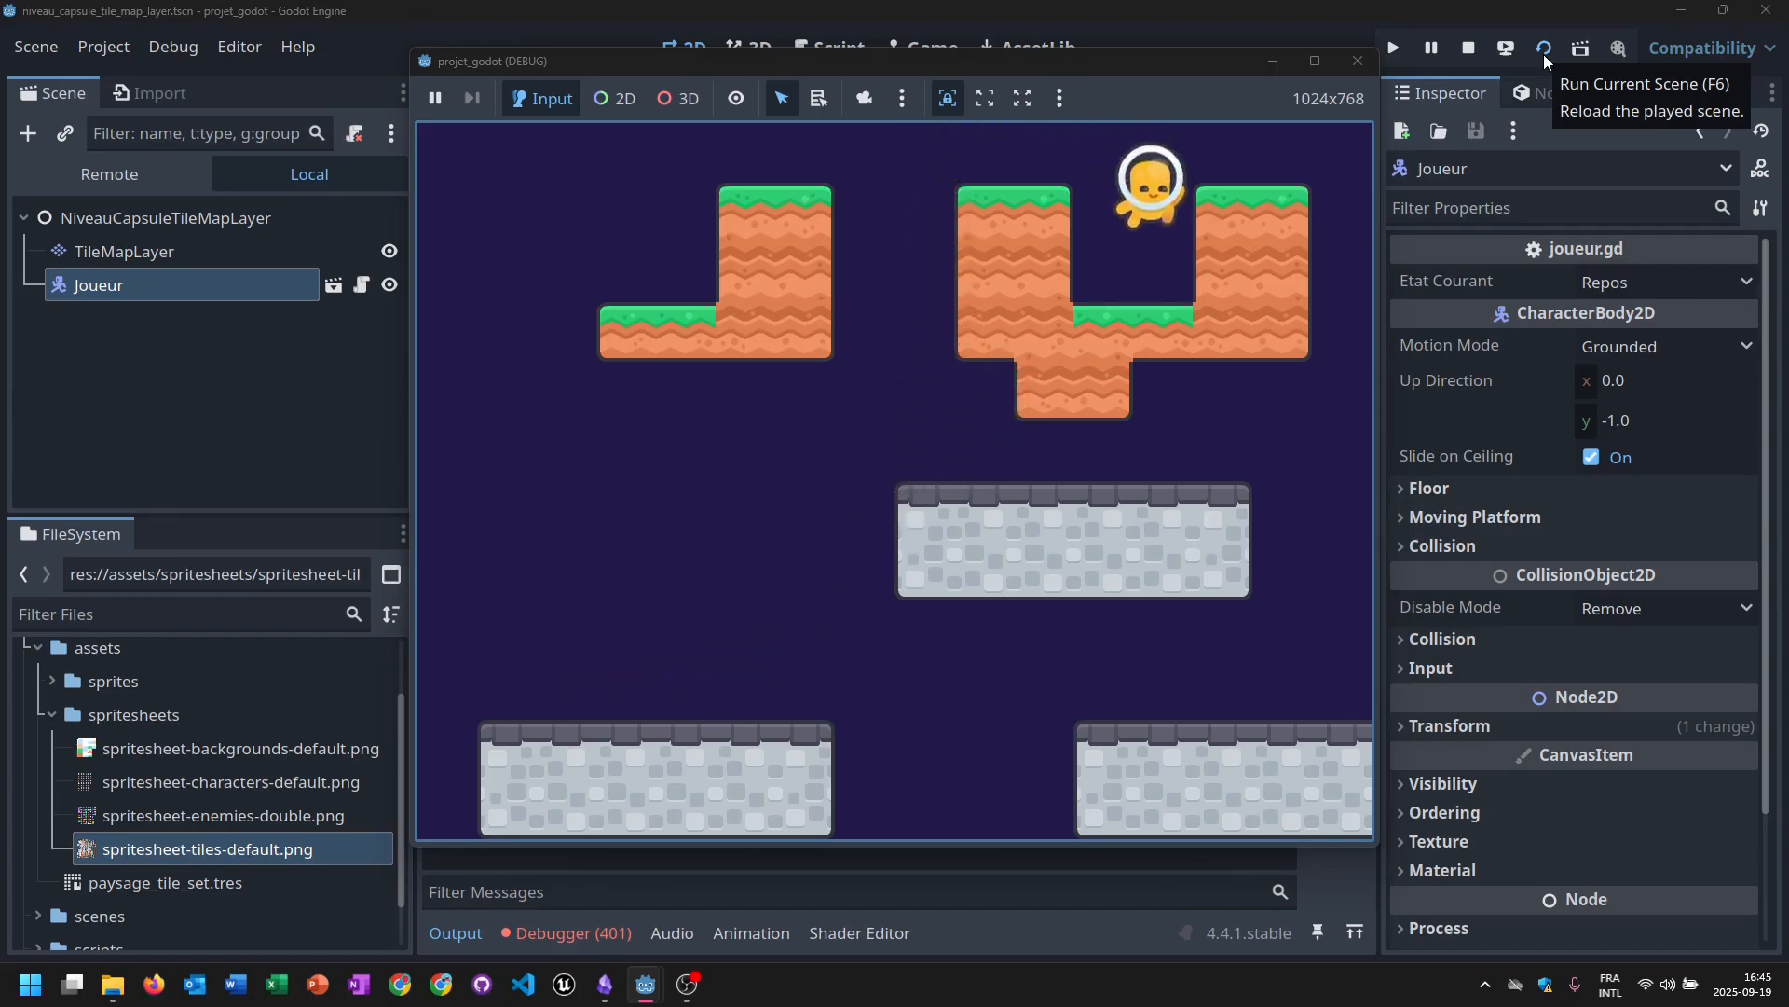
{"action": "key", "text": "Left"}
{"action": "key", "text": "Right"}
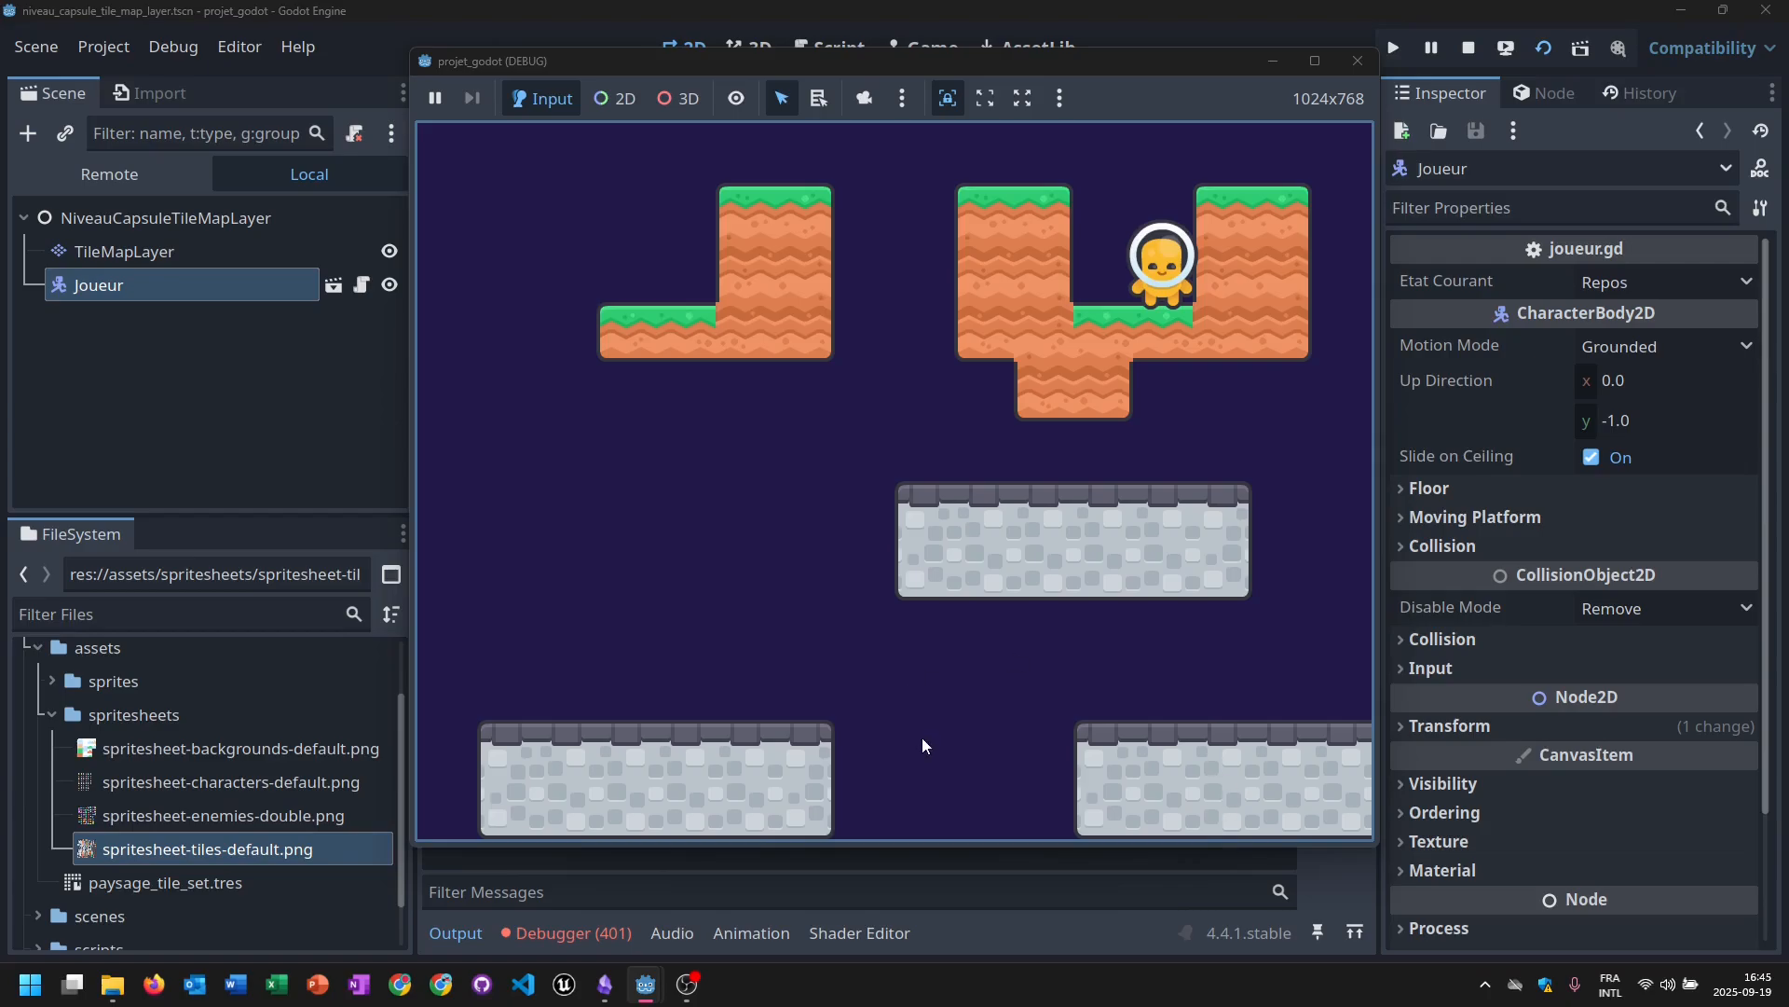
{"action": "left_click", "coordinate": [1359, 70]}
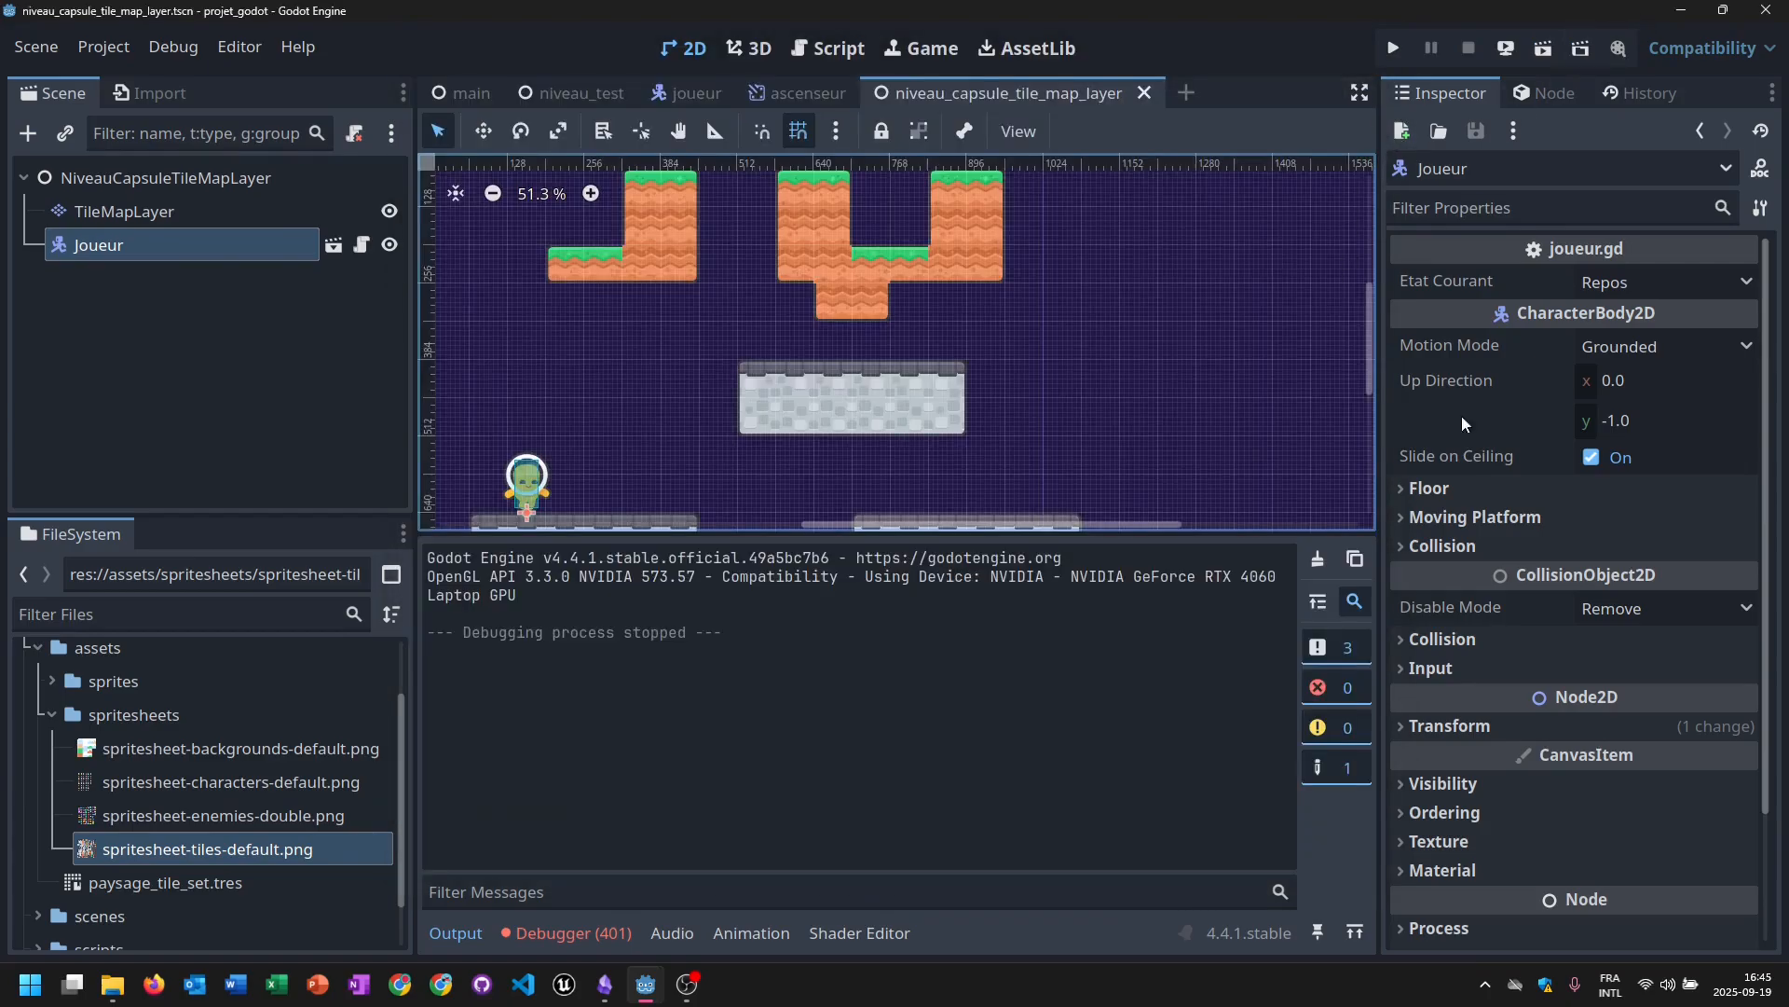
Switch to the capsule-tilemaps checklist note in Obsidian.
{"action": "left_click", "coordinate": [608, 992]}
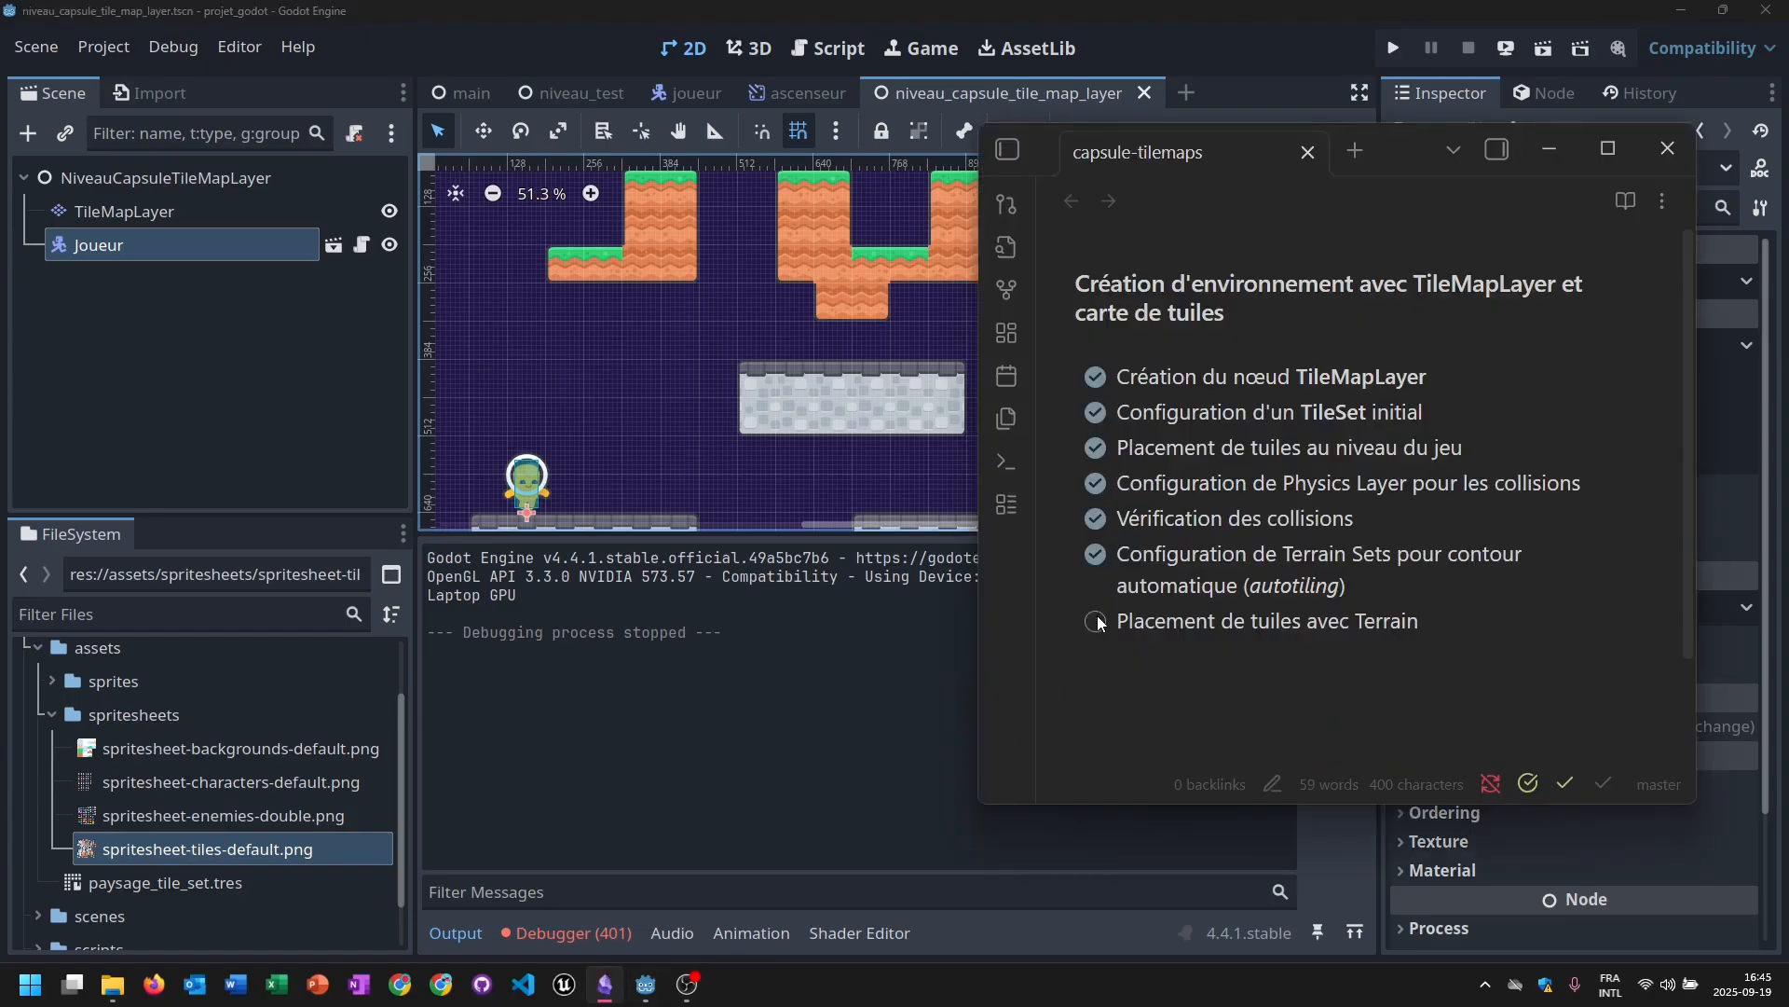